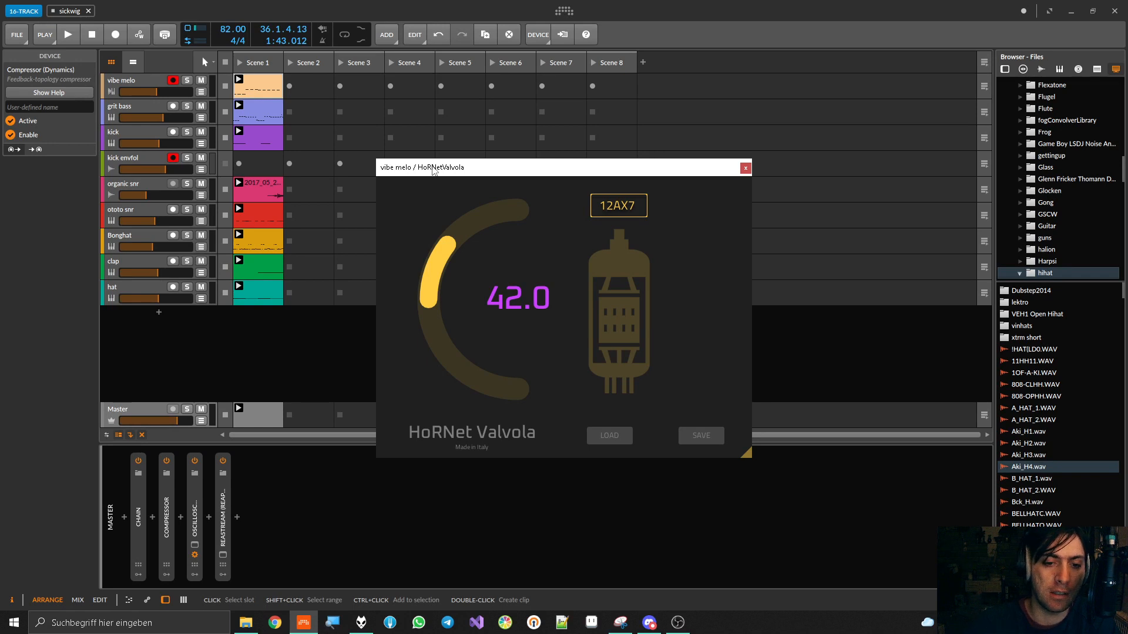
Collapse FabFilter Pro-Q 2 and HoRNet Valvola in the vibe melo device chain and delete HoRNet Valvola
left_click_drag(434, 170, 470, 178)
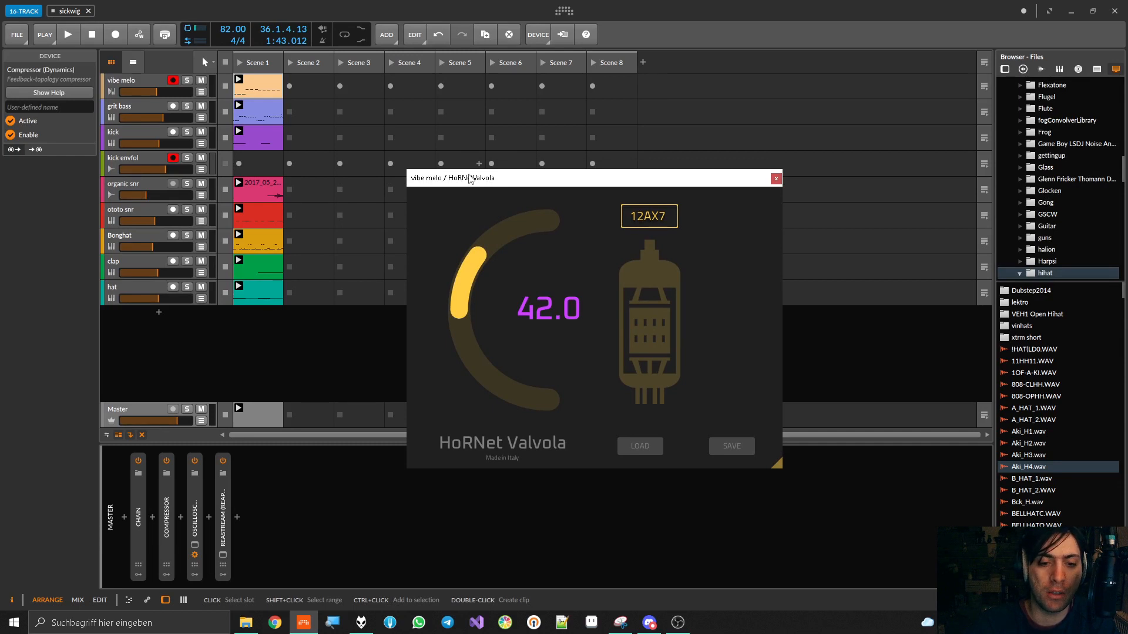
left_click(118, 83)
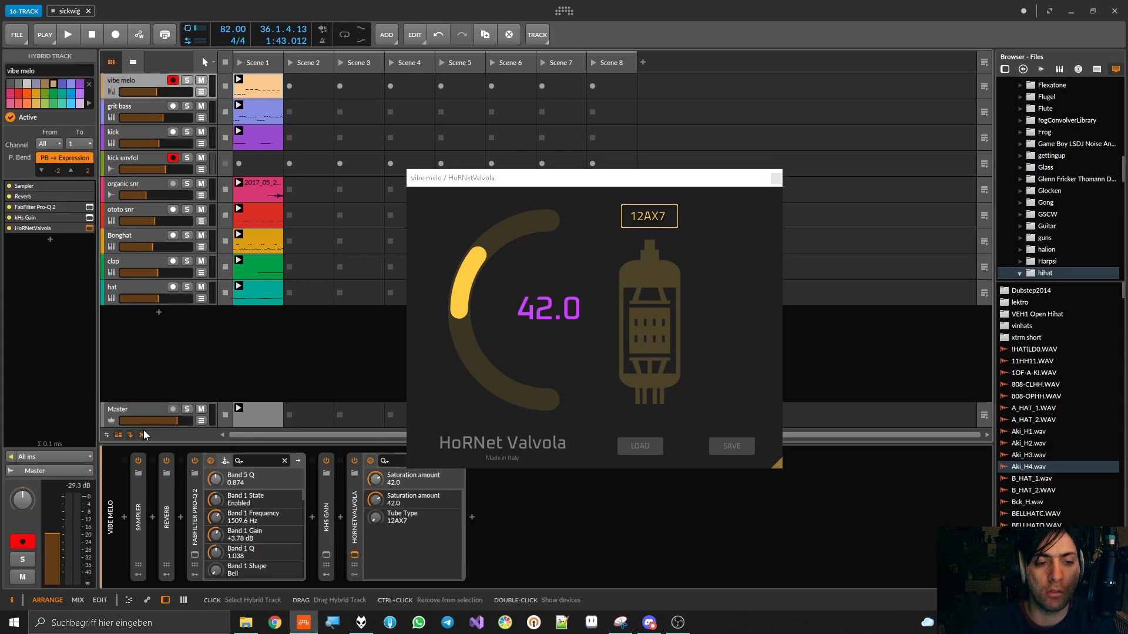
double_click(194, 511)
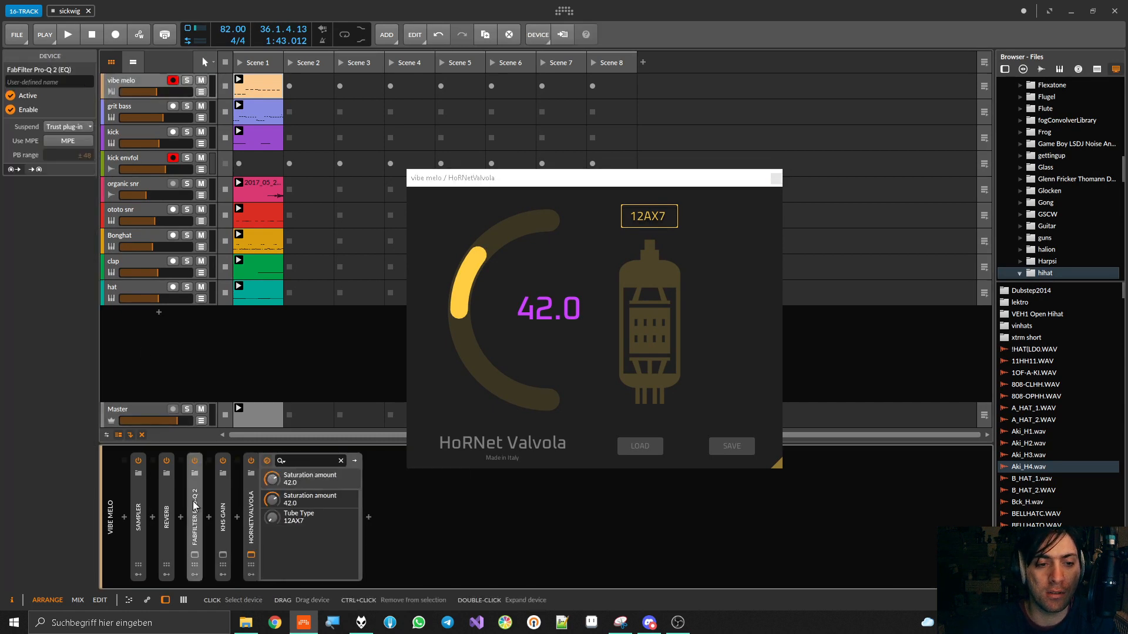
double_click(252, 516)
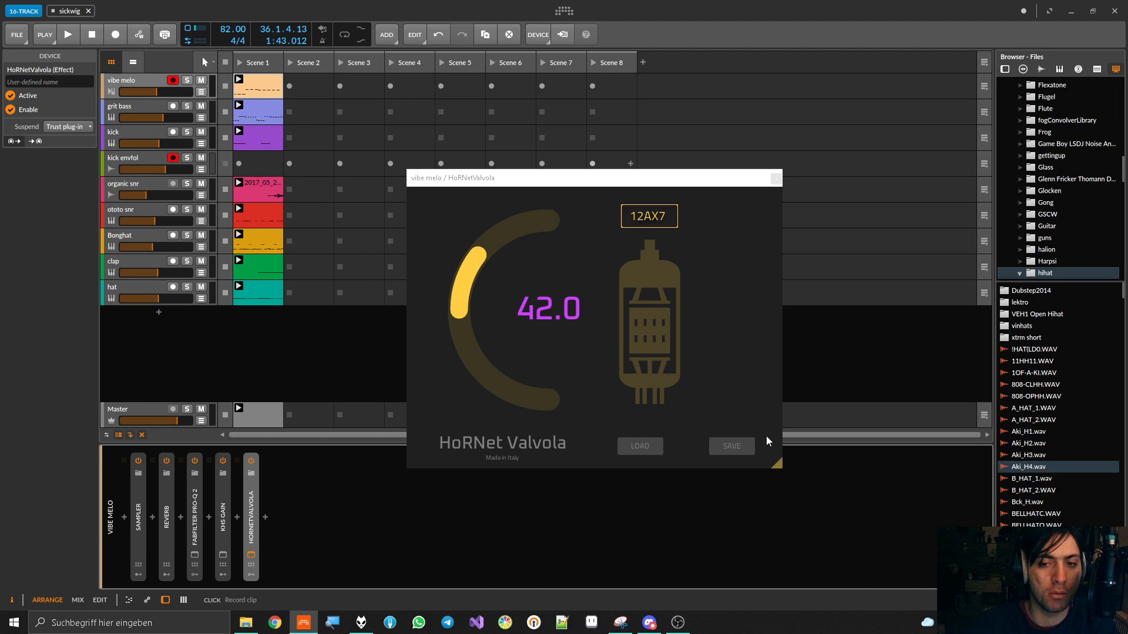
left_click(123, 78)
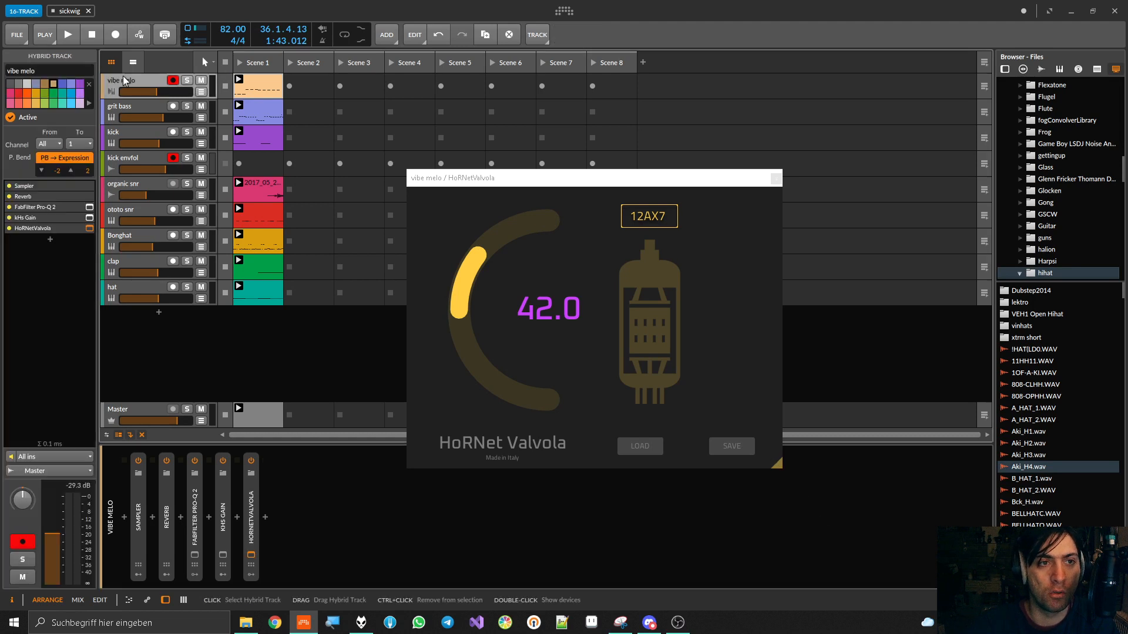
left_click(252, 515)
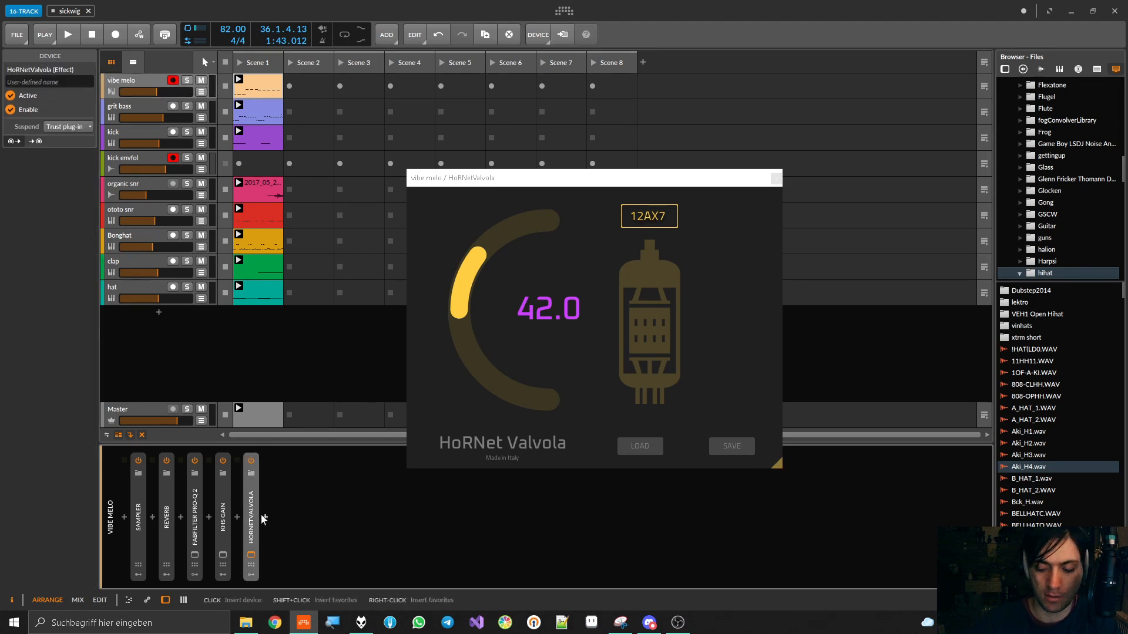
key("Delete")
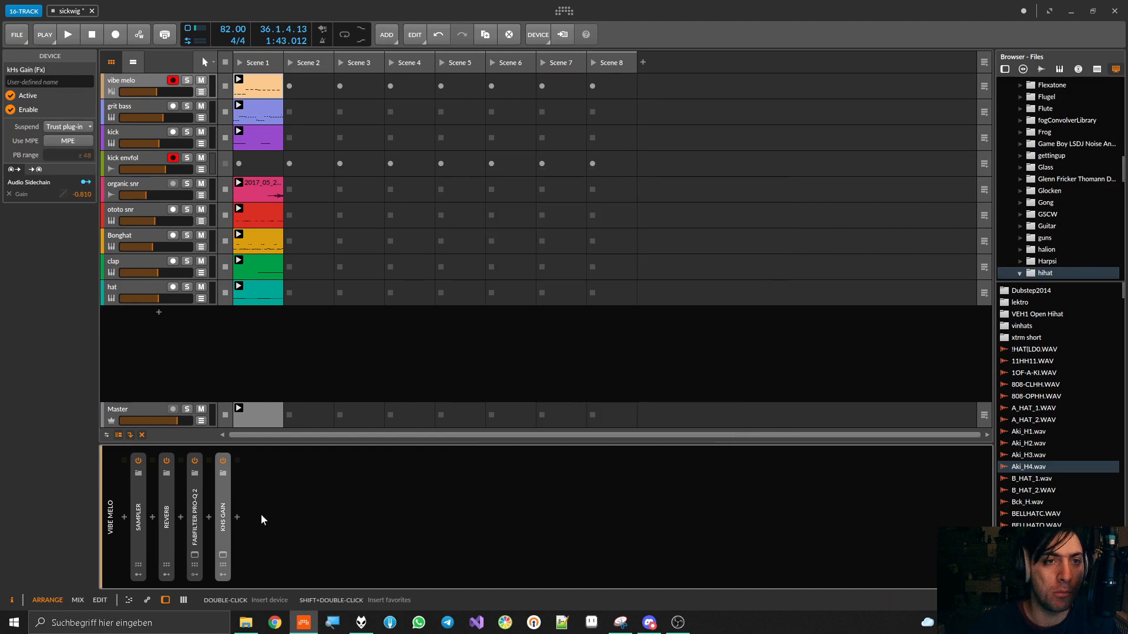
Play Scene 1 and audition it without the vibe melo clip, briefly stopping and relaunching the ototo snr clip
left_click(241, 64)
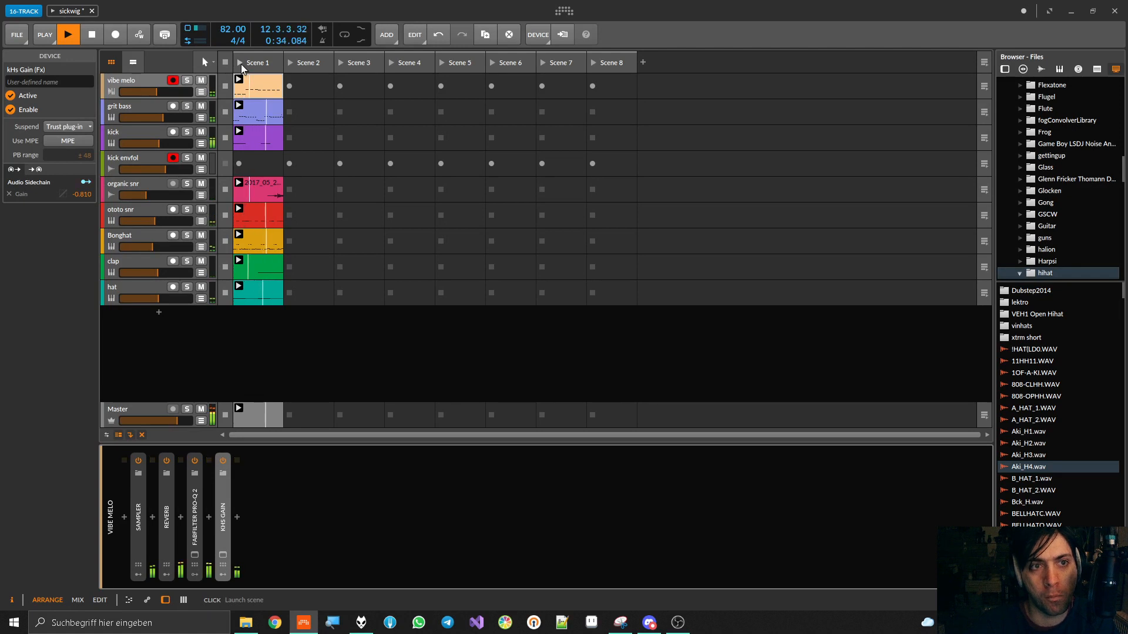
left_click(225, 87)
left_click(225, 215)
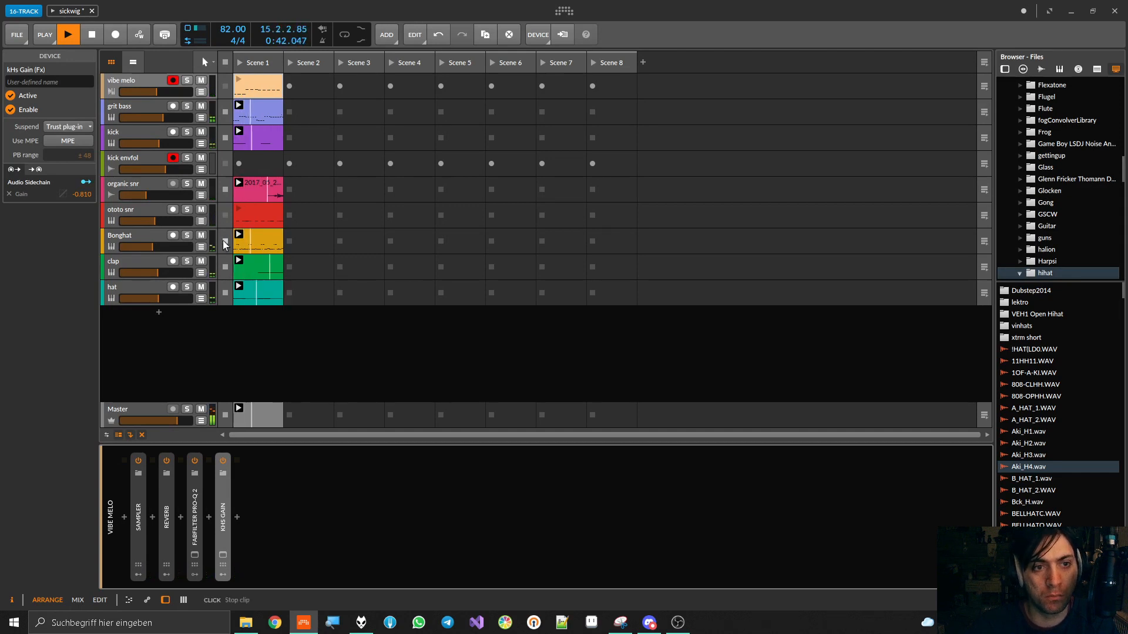
left_click(279, 214)
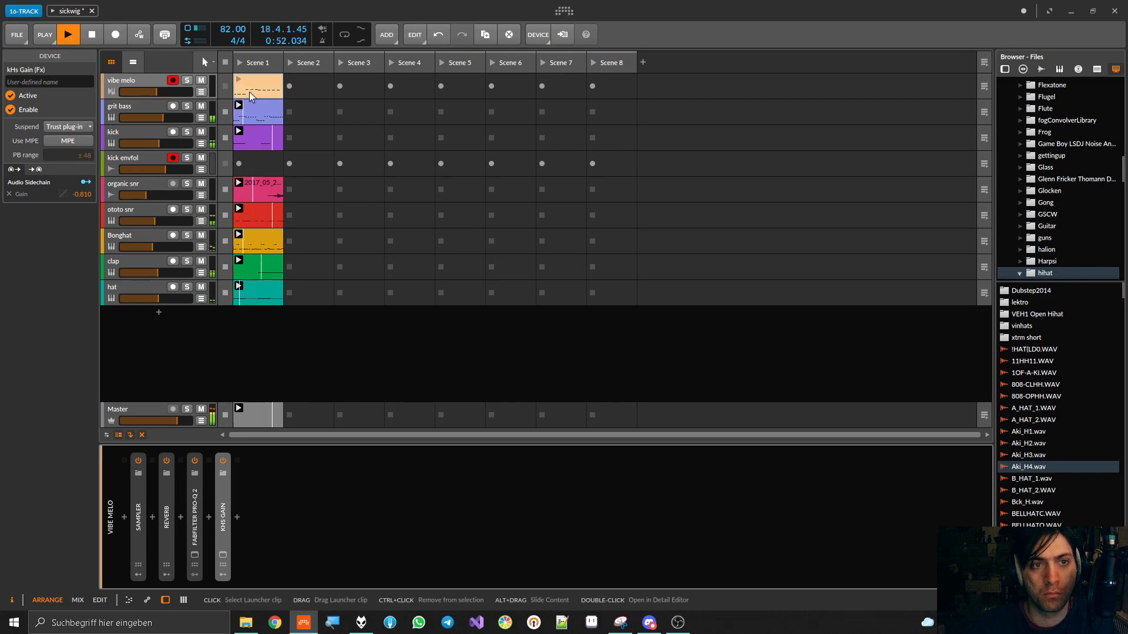
Audition the vibe melo clip without the grit bass and kick clips, relaunch the whole of Scene 1, and stop playback
left_click(223, 112)
left_click(225, 139)
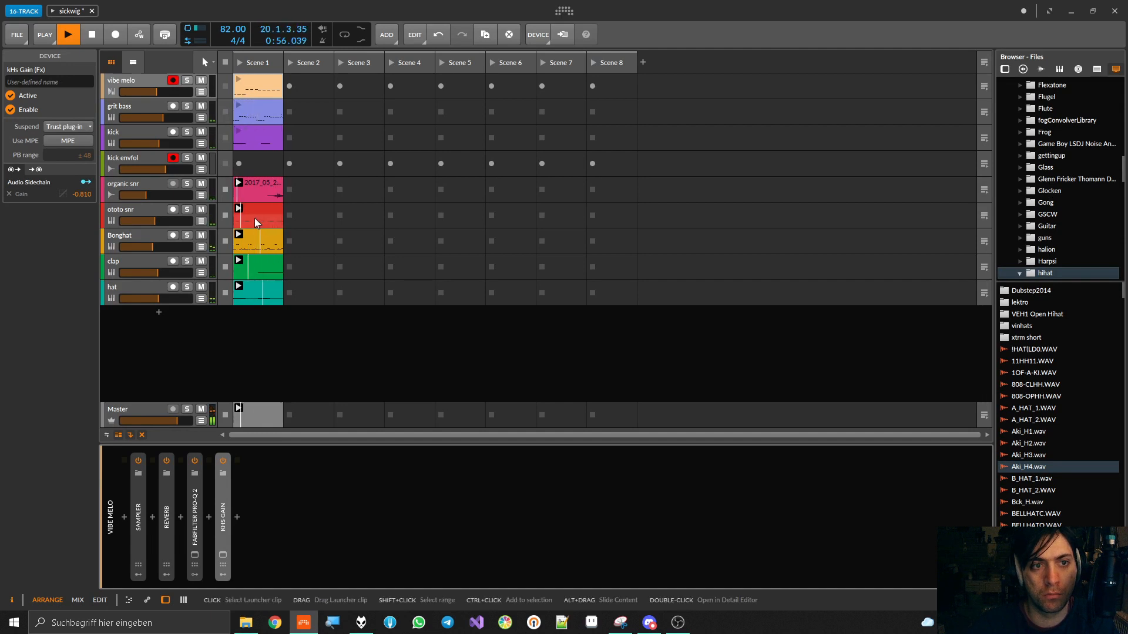
left_click(238, 79)
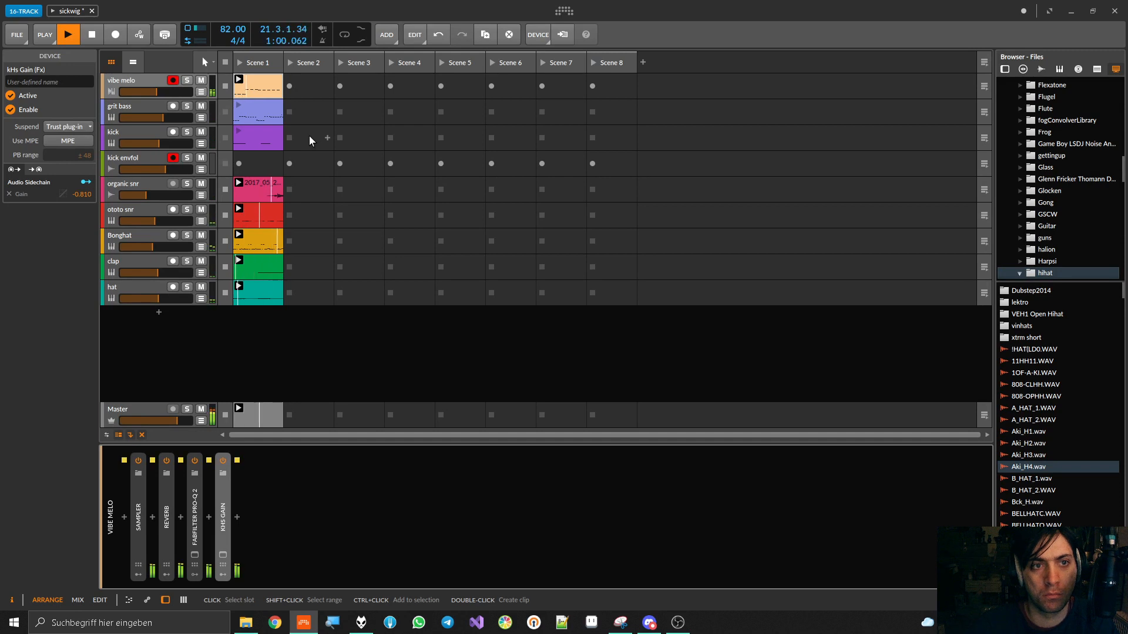
left_click(241, 66)
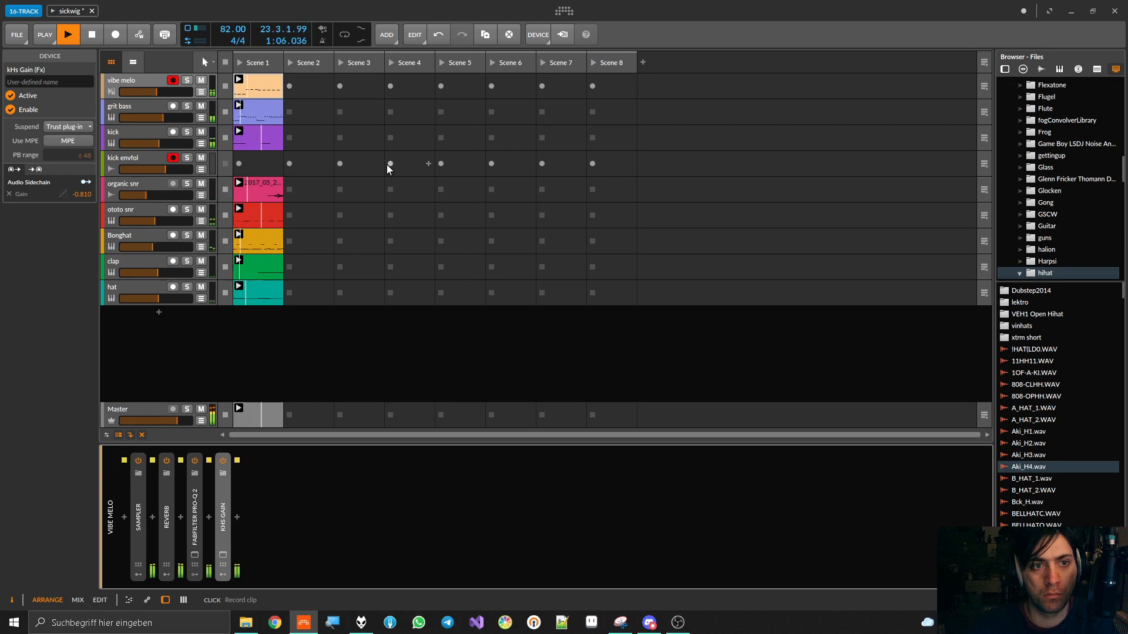
key("space")
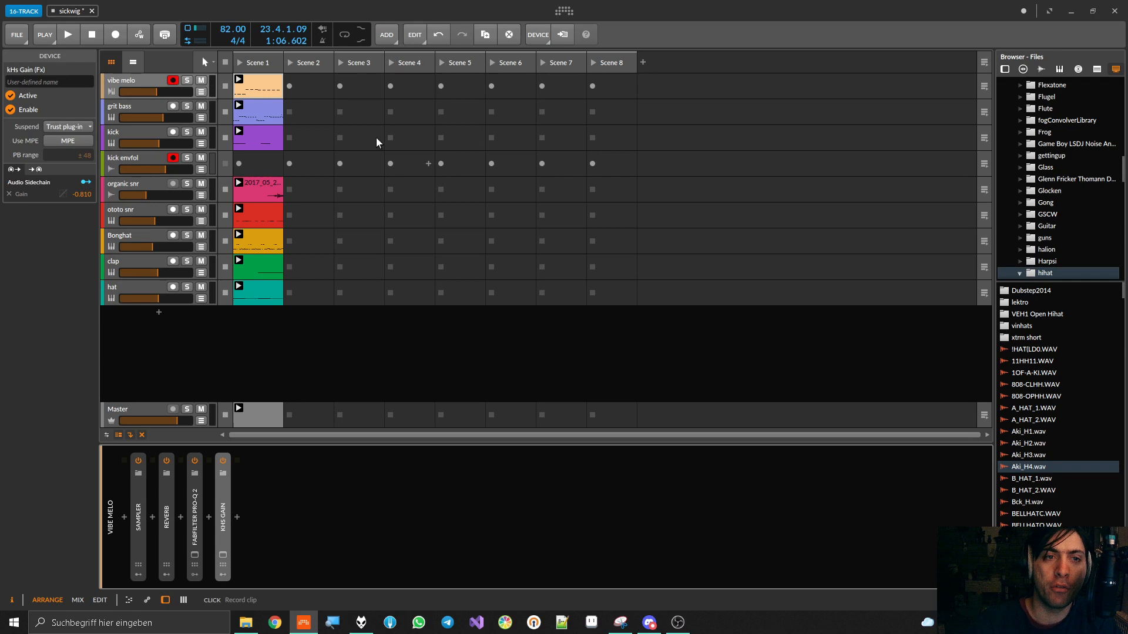
Solo the vibe melo track and play it with the Sampler device expanded, leaving the Sampler collapsed at the end
left_click(143, 80)
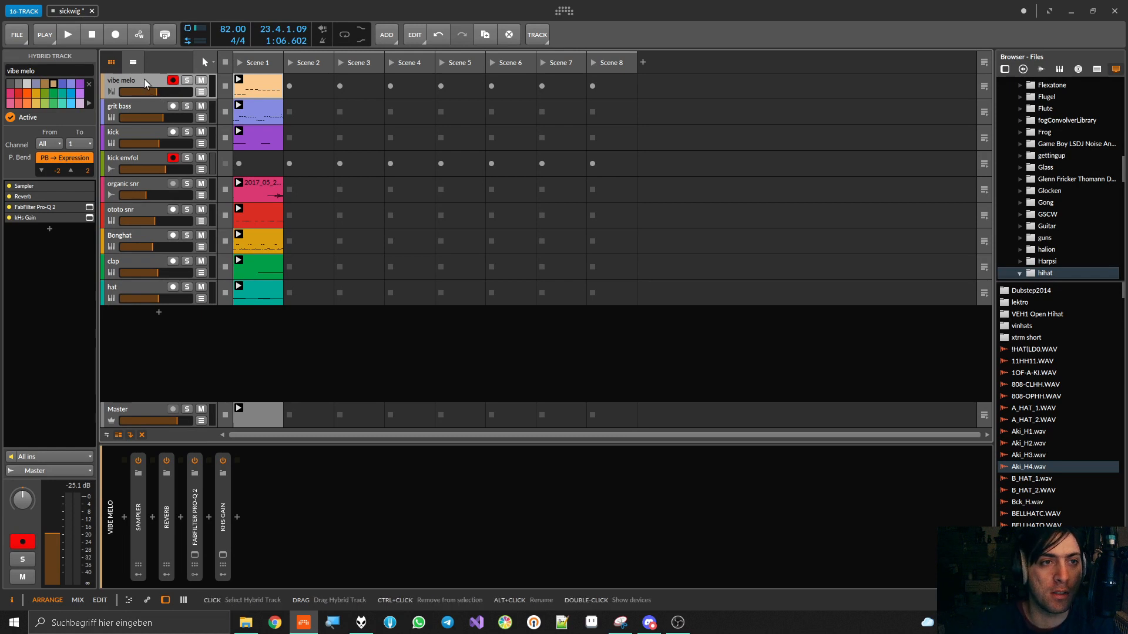
double_click(144, 79)
left_click(185, 79)
left_click(188, 79)
key("space")
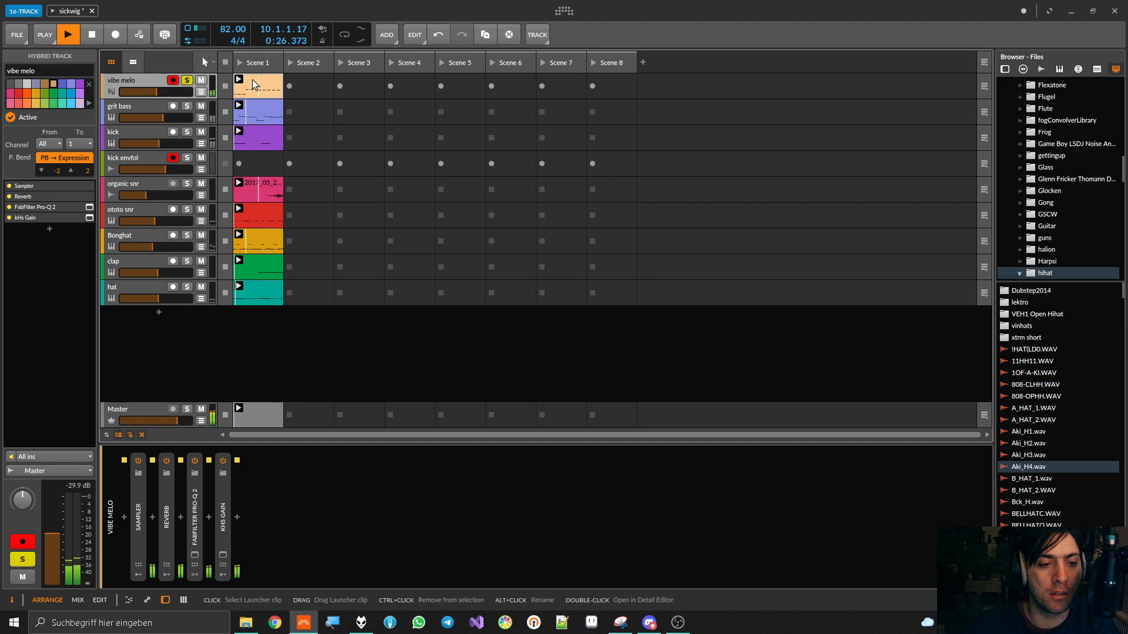
double_click(143, 524)
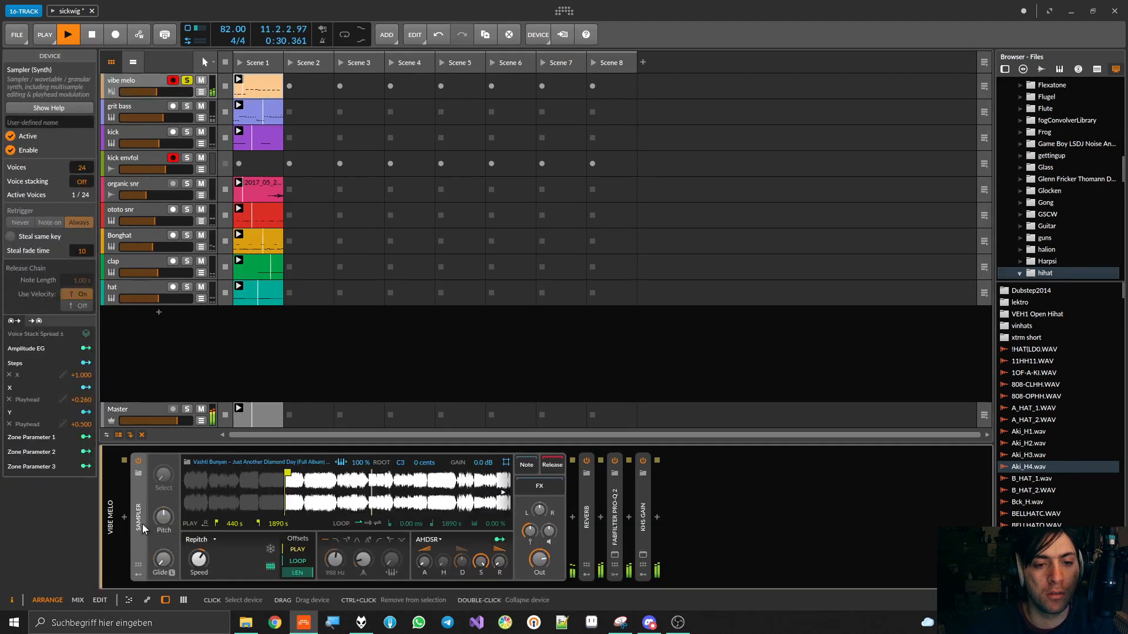
key("space")
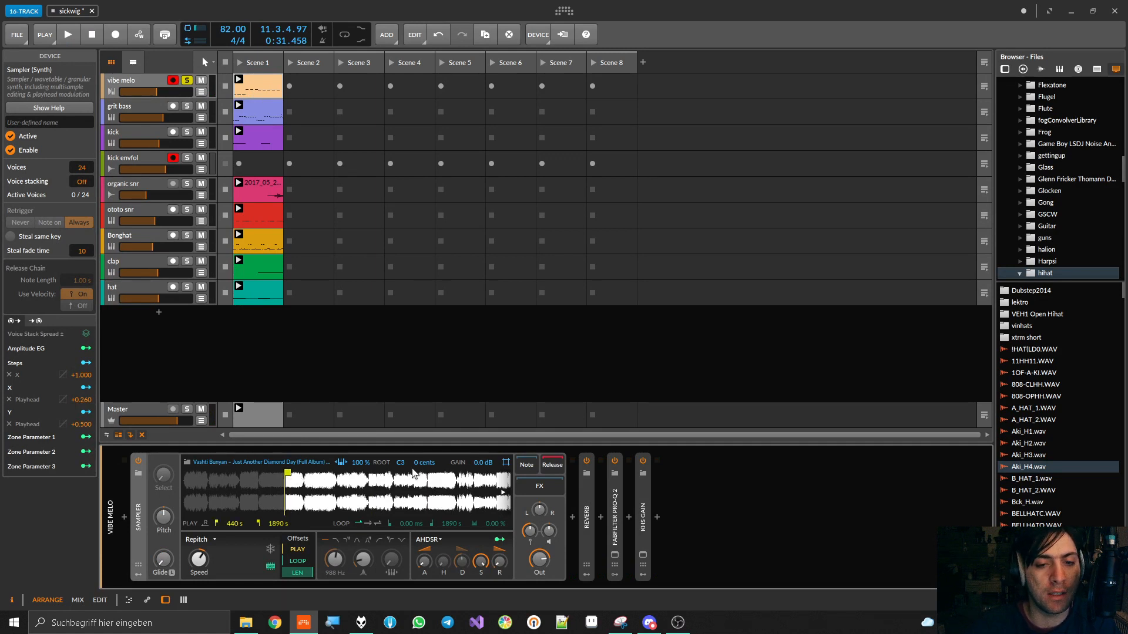
double_click(140, 526)
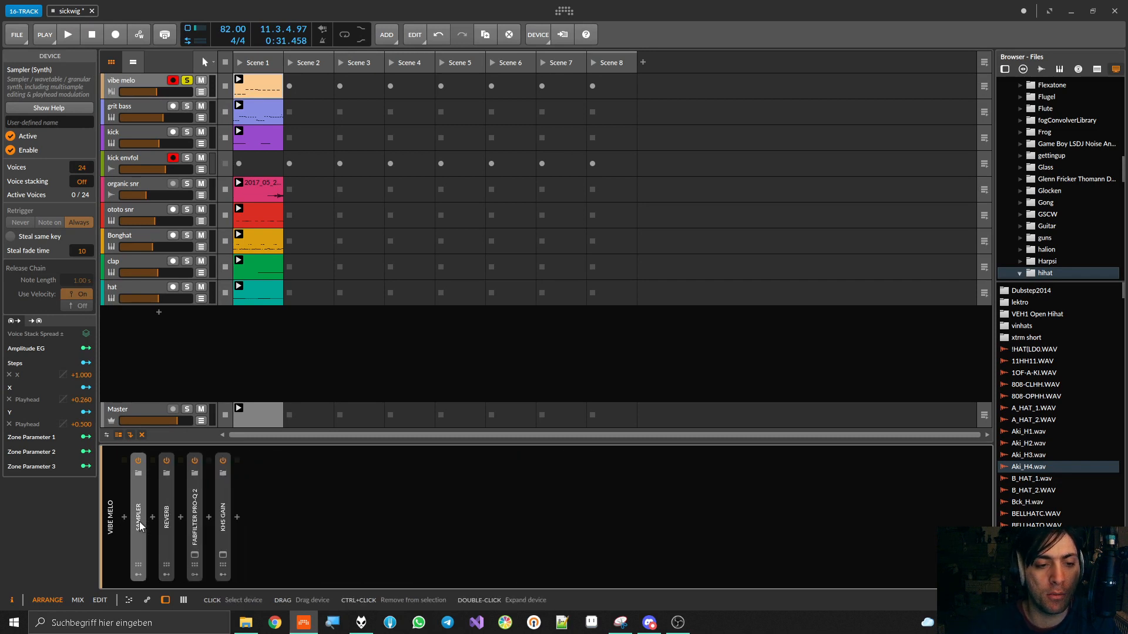
Examine vibe melo's Reverb and its Audio Sidechain modulator on the Mix during playback, and collapse the device
double_click(163, 502)
key("space")
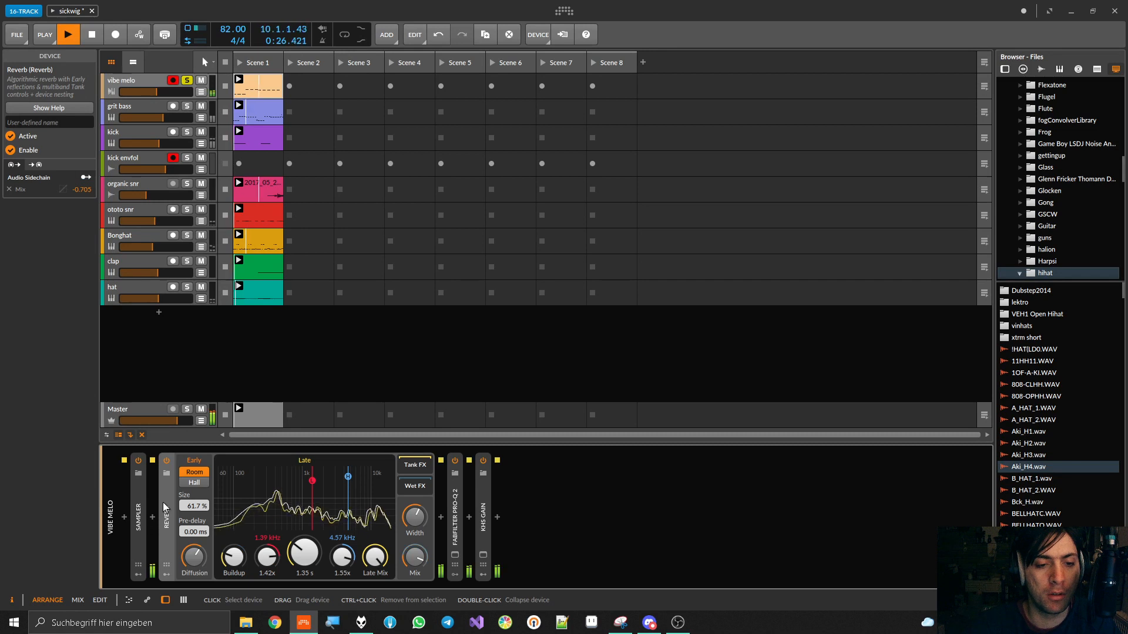
key("space")
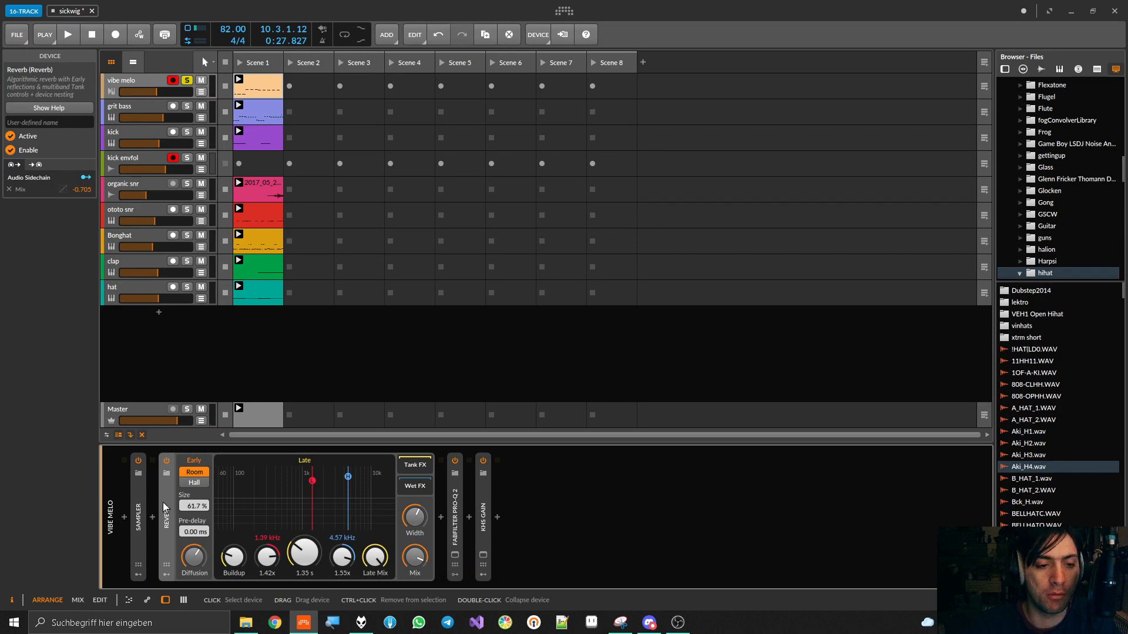
left_click(167, 572)
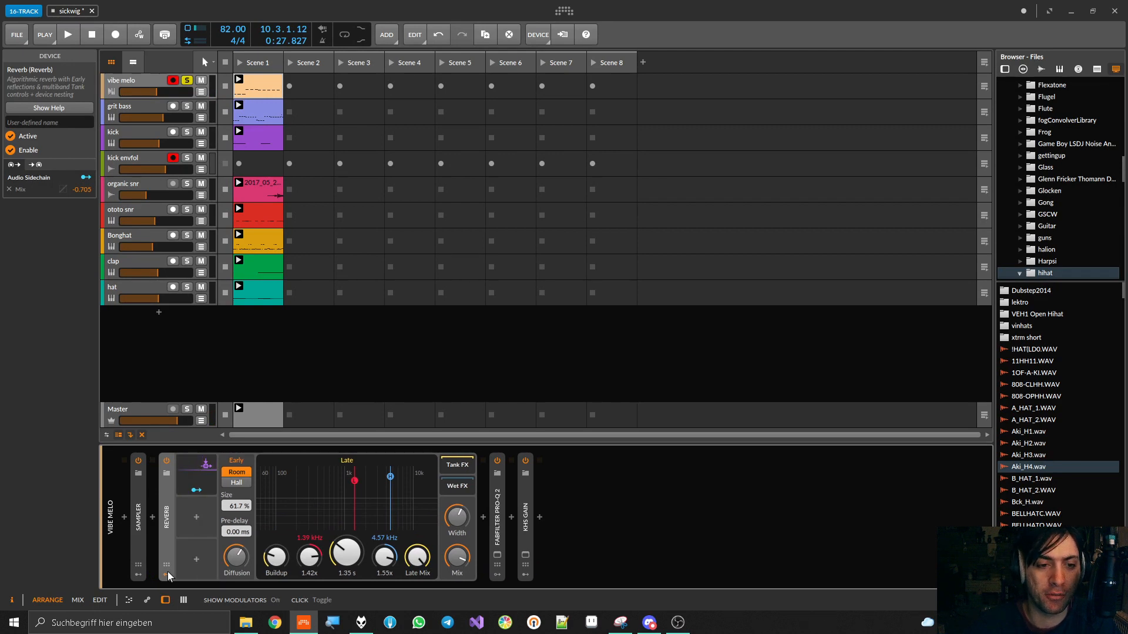
left_click(192, 472)
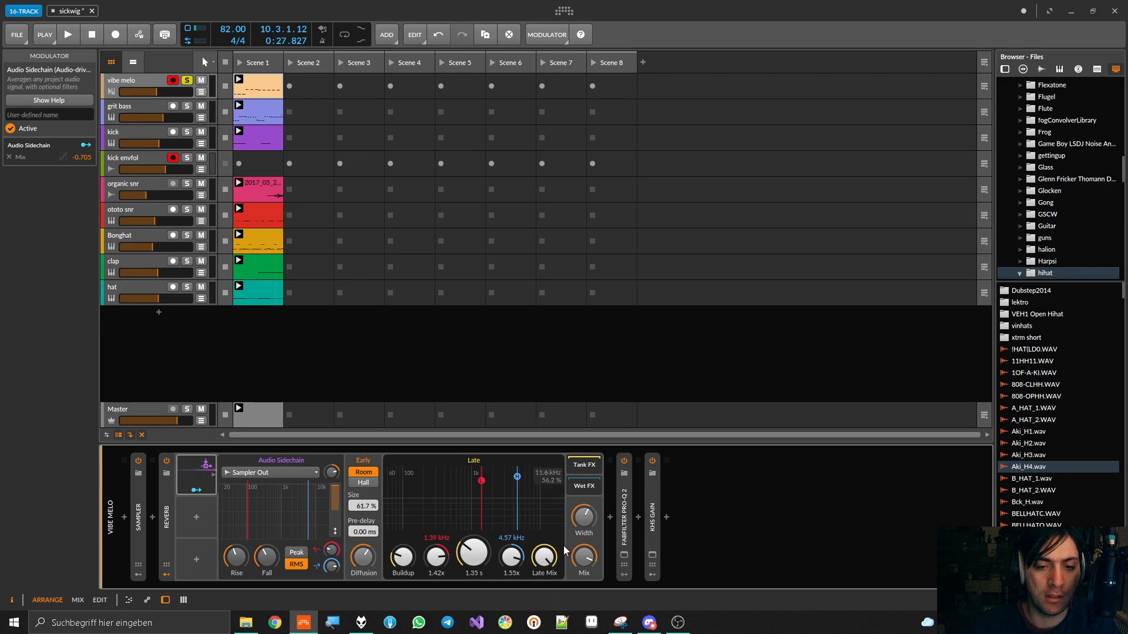
key("space")
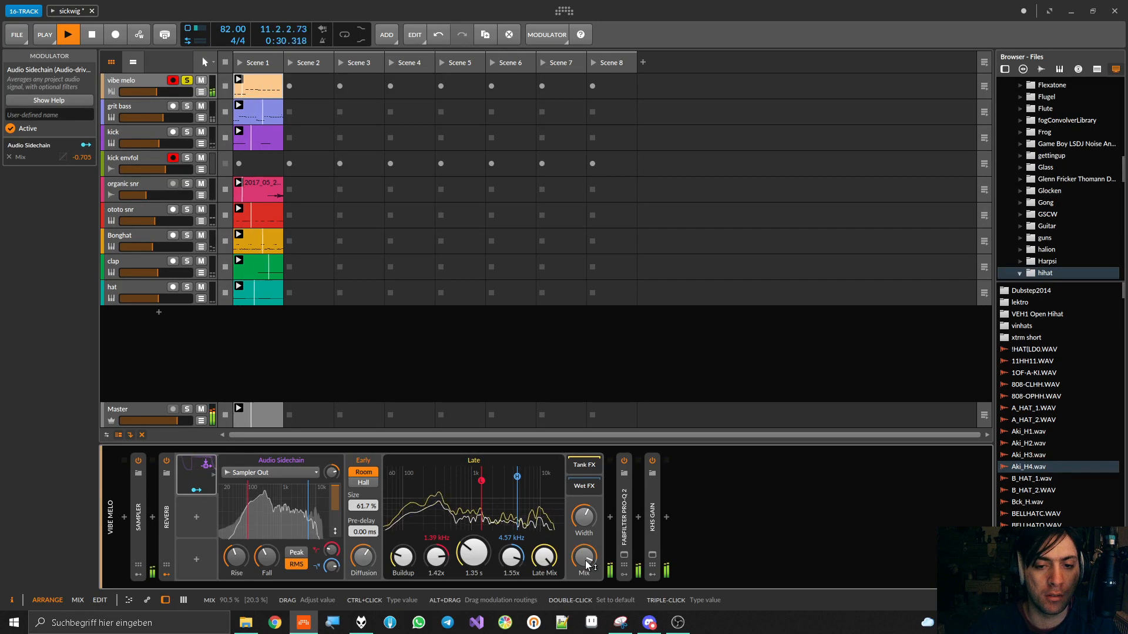
key("space")
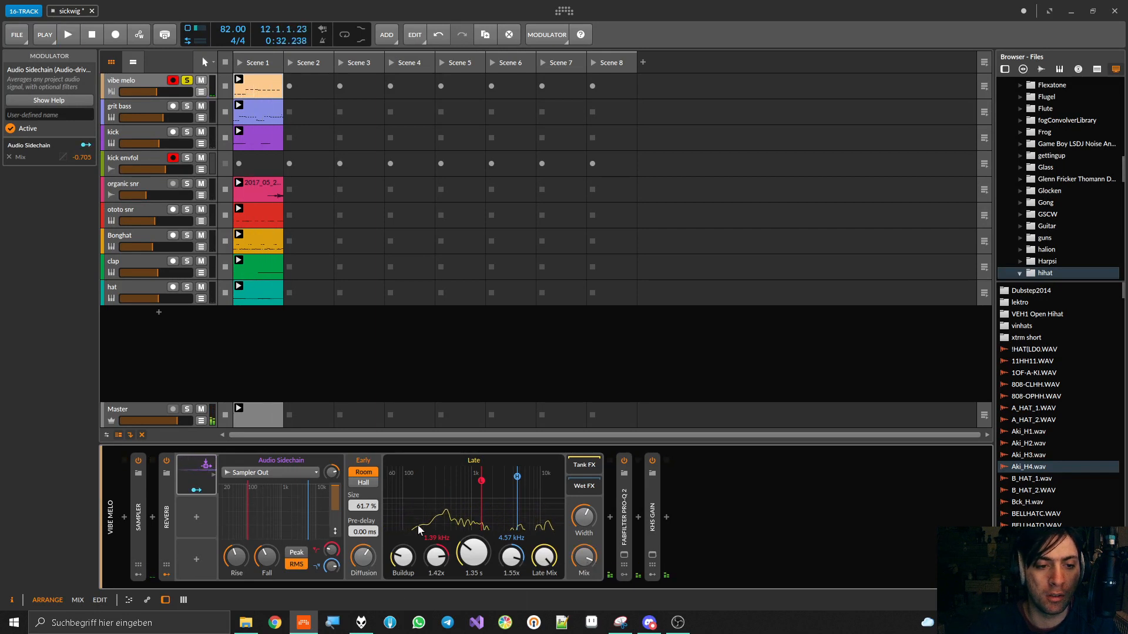
double_click(166, 518)
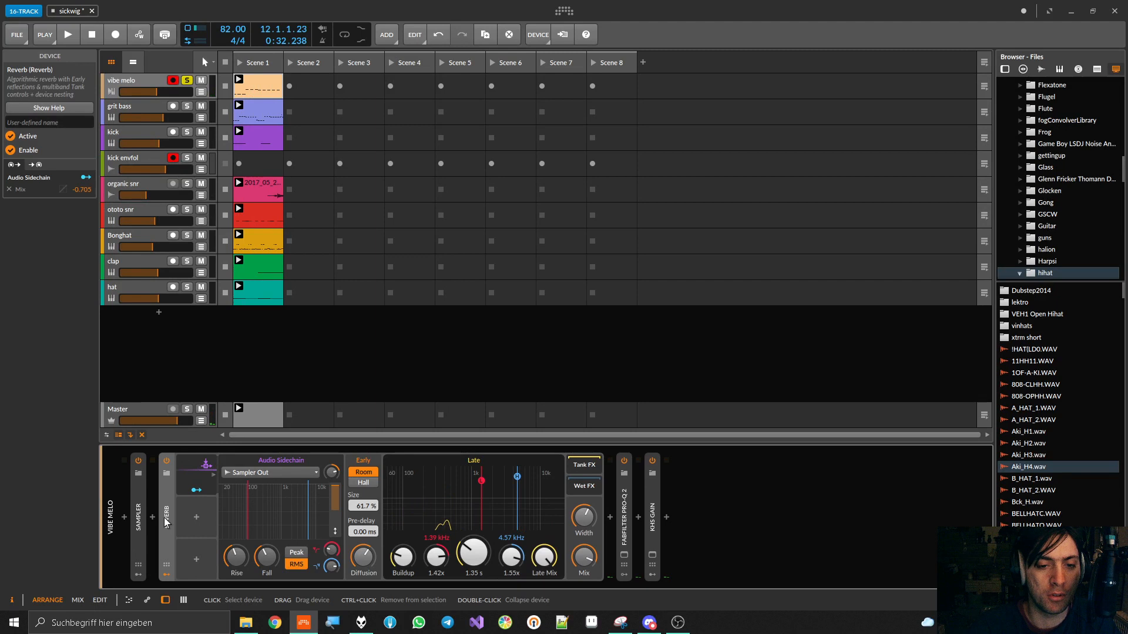
left_click(165, 575)
Examine the FabFilter Pro-Q 2 equalizer curve on vibe melo during playback, and close its window and collapse the device
double_click(195, 518)
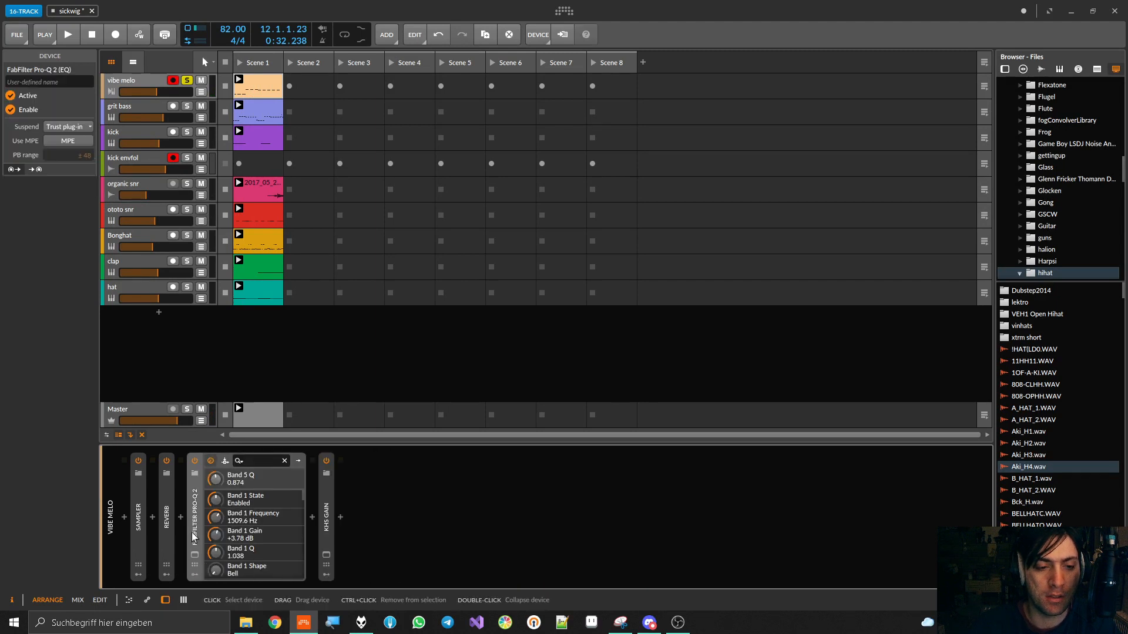
left_click(195, 554)
key("space")
key("space")
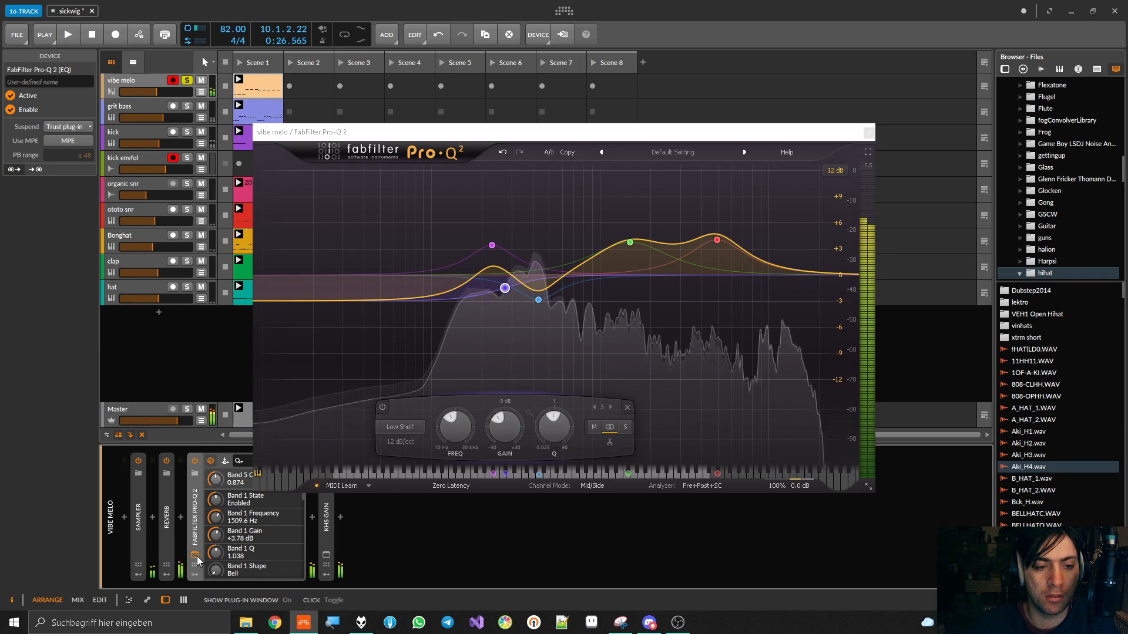
left_click(195, 556)
double_click(196, 518)
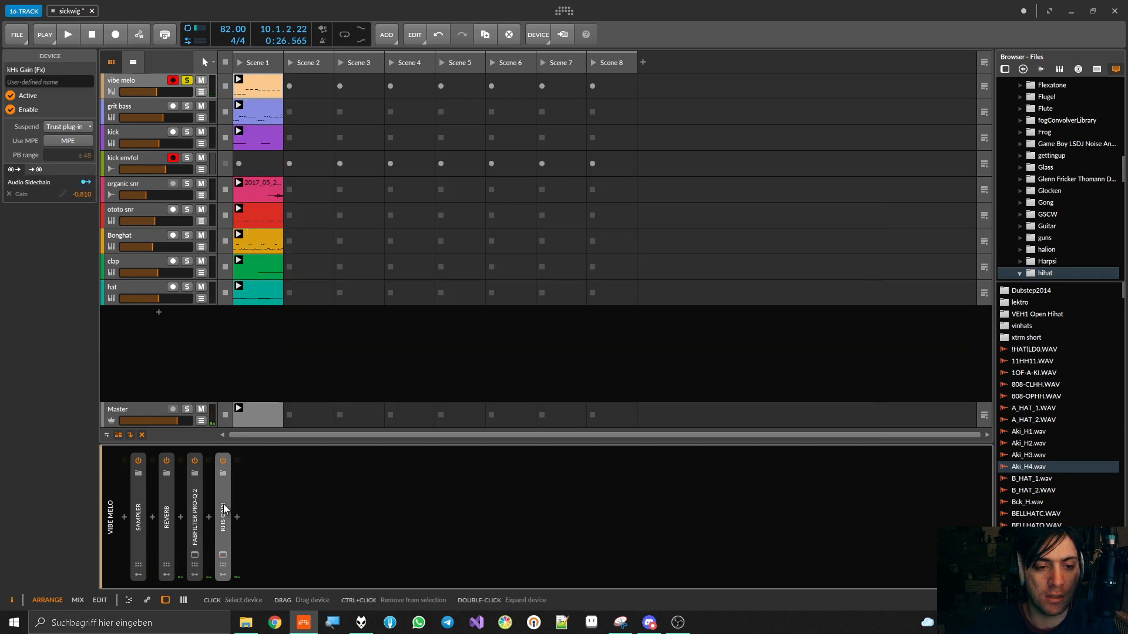
Expand kHs Gain on the vibe melo track and examine its plug-in window during playback
double_click(222, 517)
left_click(222, 556)
key("space")
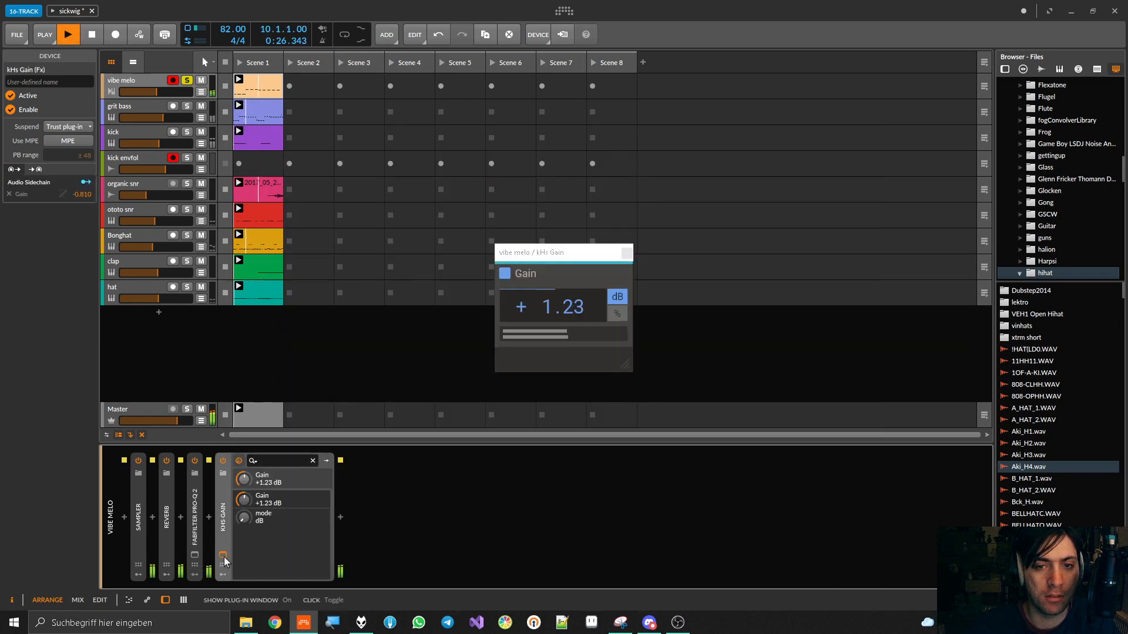
key("space")
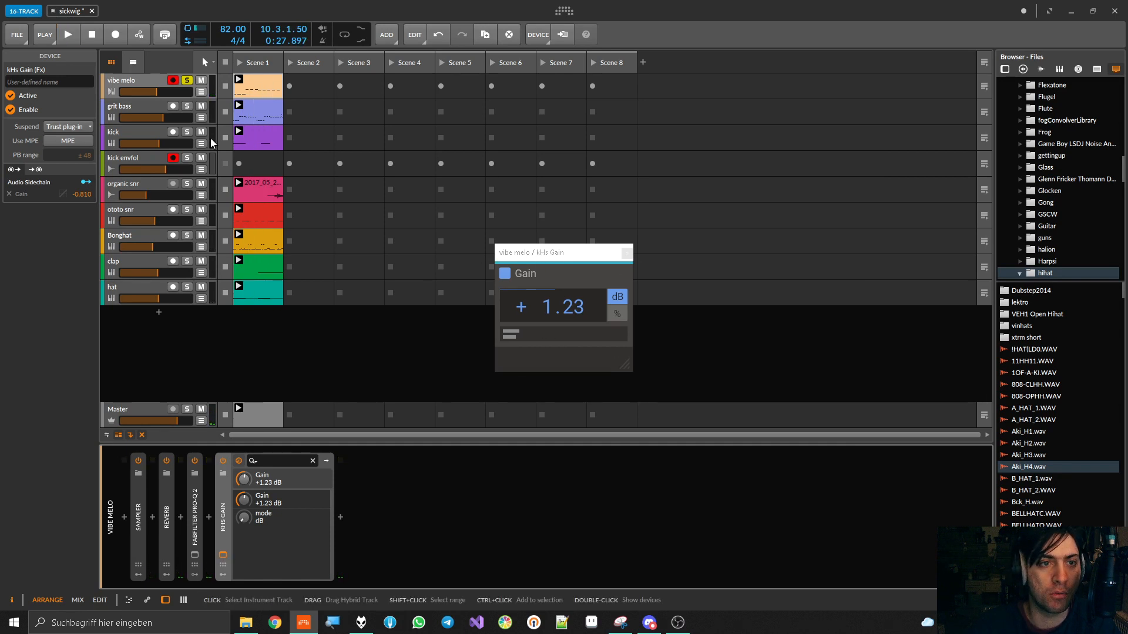
Solo the kick track alongside vibe melo and play both, temporarily soloing kick envfol to check the gain ducking
left_click(187, 132)
key("space")
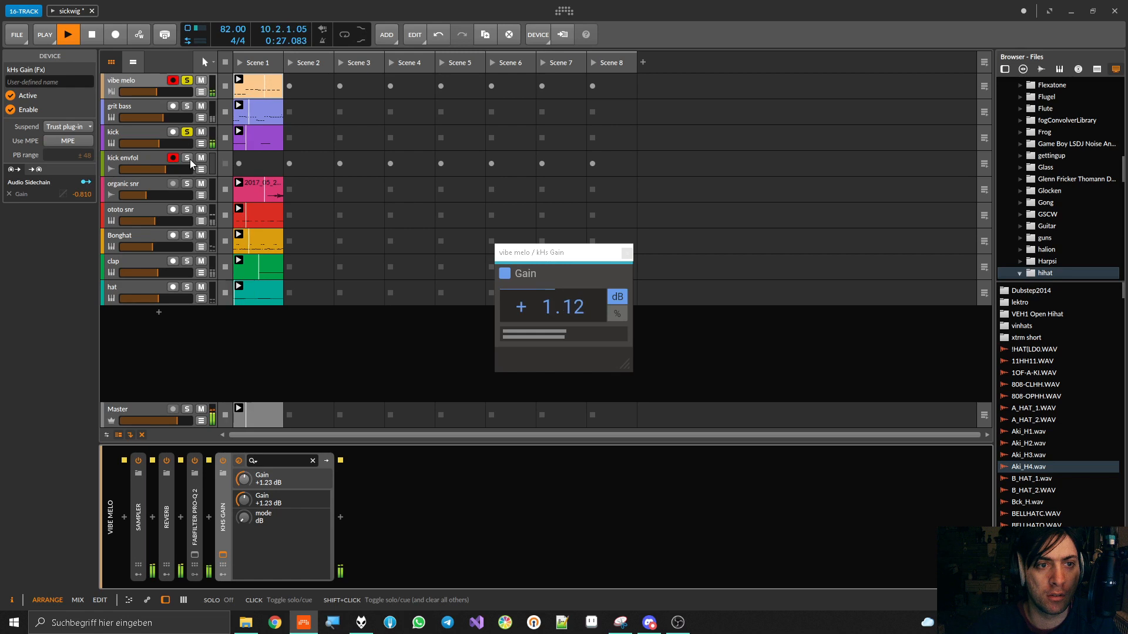
left_click(187, 158)
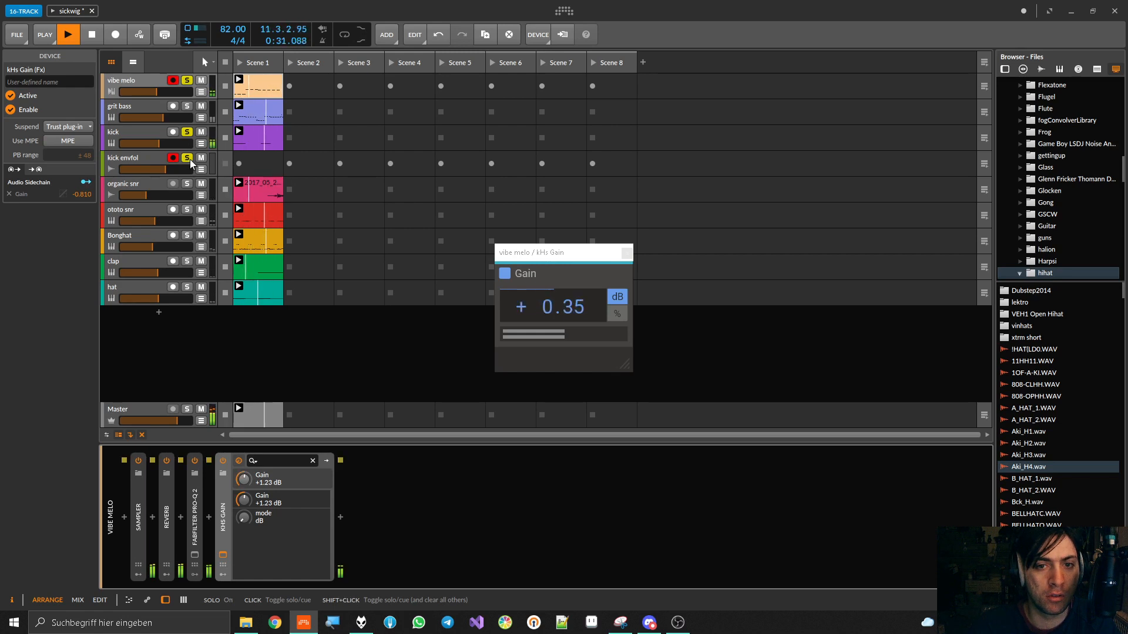
key("space")
left_click(187, 158)
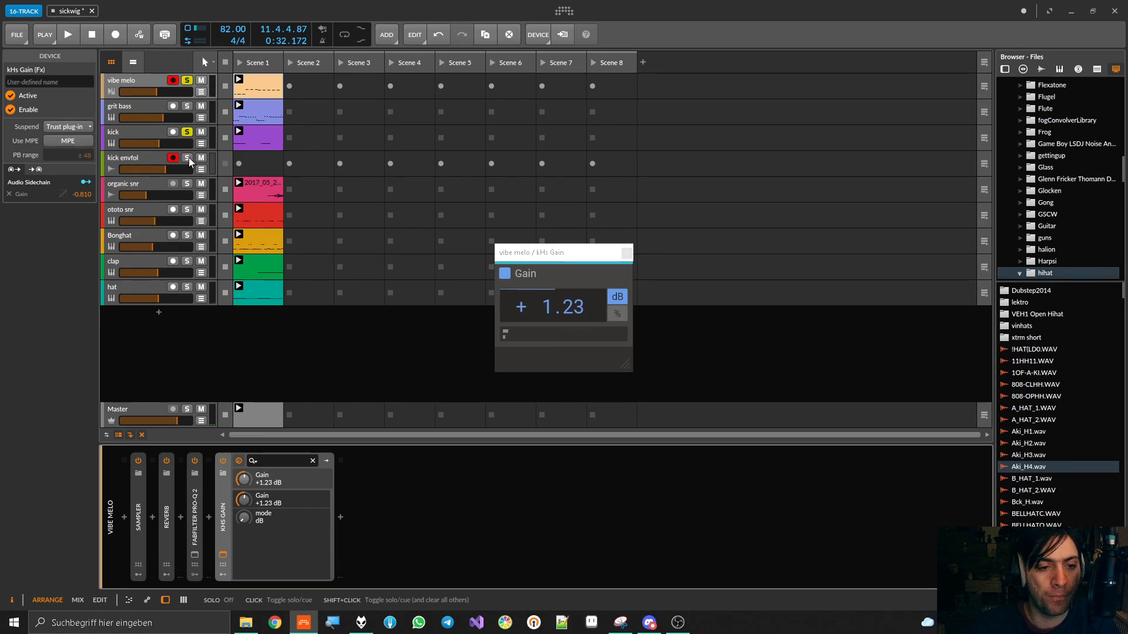
Insert the HoRNetValvola effect between FabFilter Pro-Q 2 and kHs Gain on the vibe melo track
left_click(208, 517)
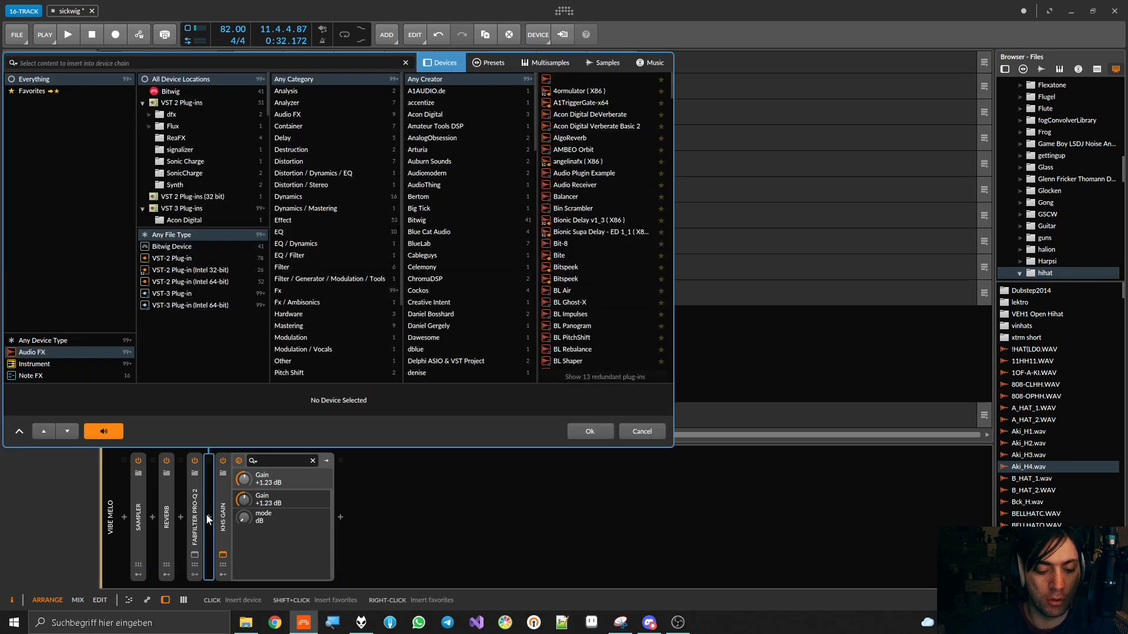
type("valv")
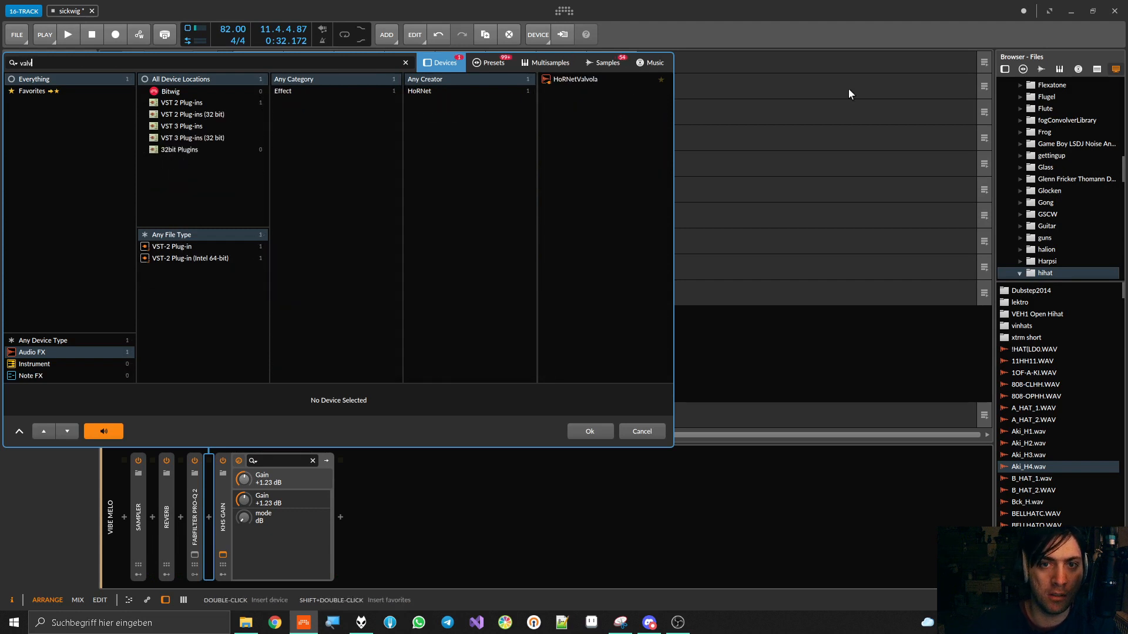
double_click(569, 78)
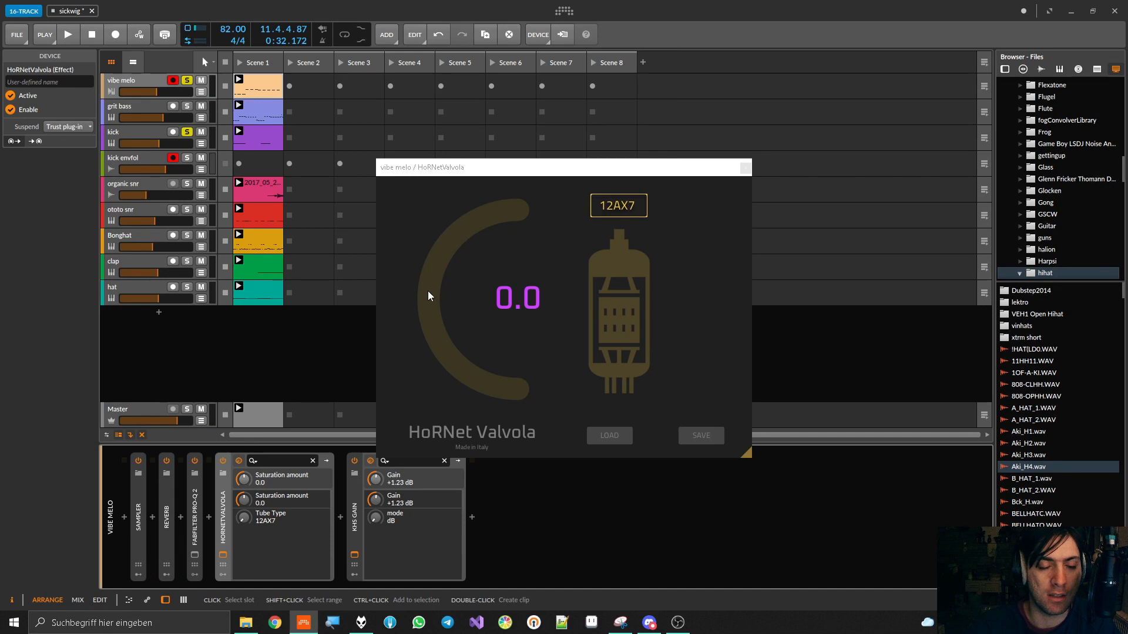
Try HoRNet Valvola's saturation amount during playback, return it to 0.0, switch the device off, and stop playback
key("space")
left_click(428, 290)
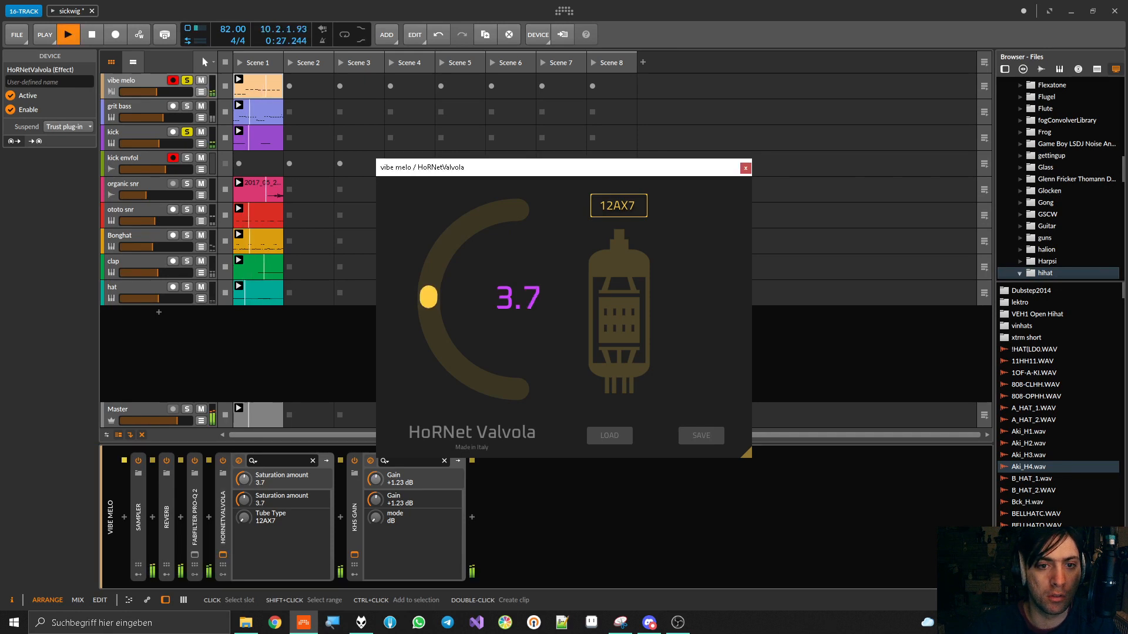
left_click_drag(428, 291, 427, 301)
left_click(223, 461)
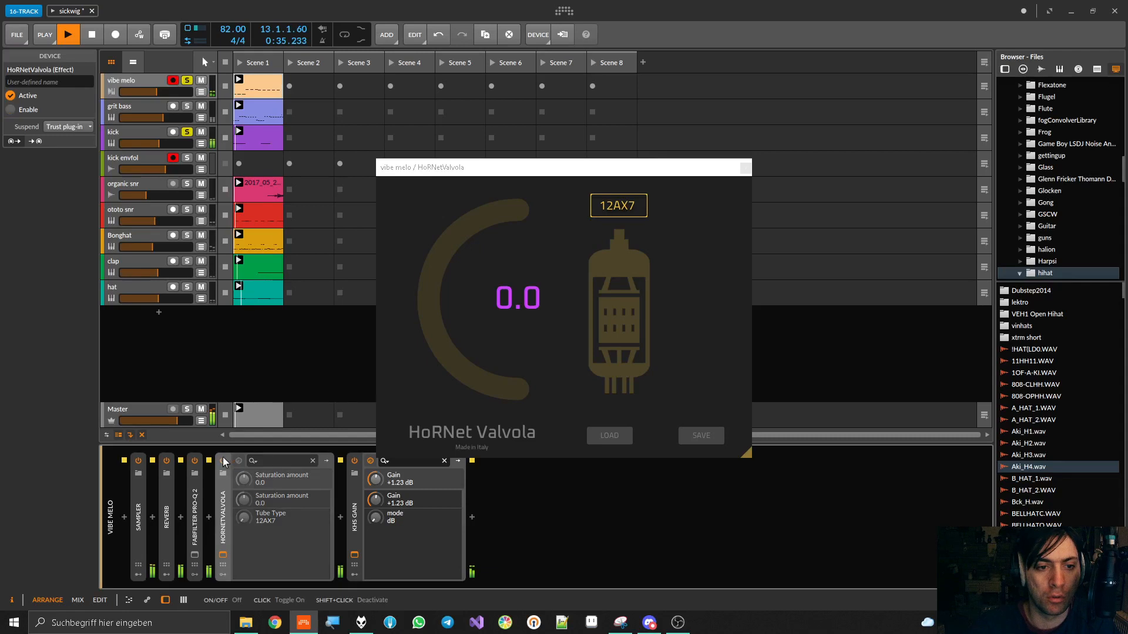
key("space")
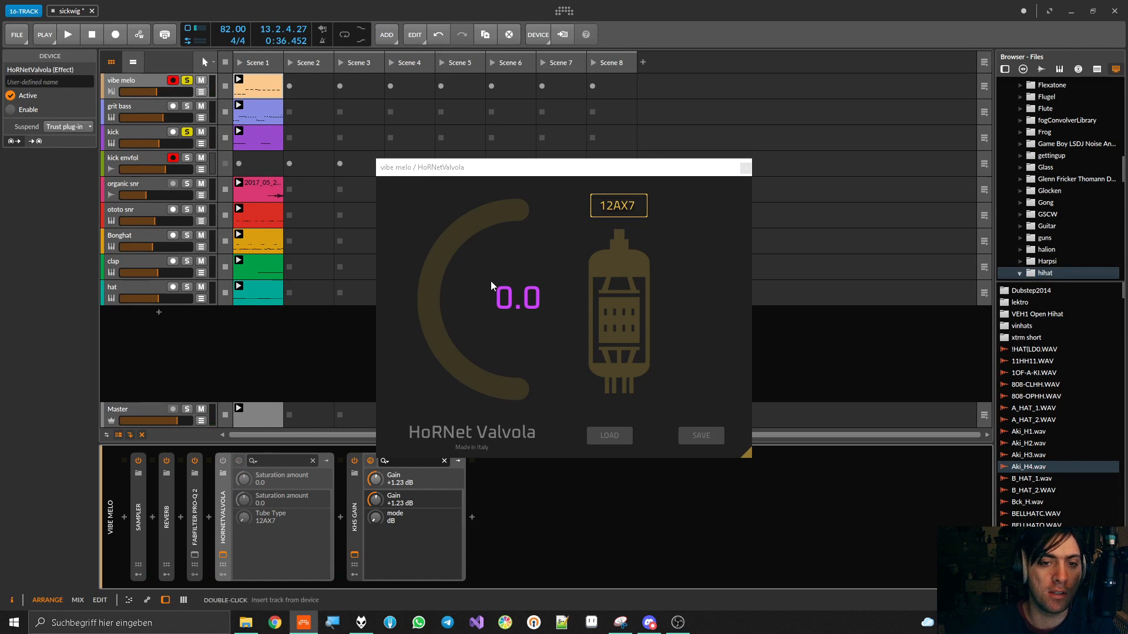
Step through HoRNet Valvola's tube types from 12AX7 to 6L6CG during playback with the device switched off
left_click(619, 206)
left_click(619, 238)
key("space")
left_click(623, 208)
left_click(620, 225)
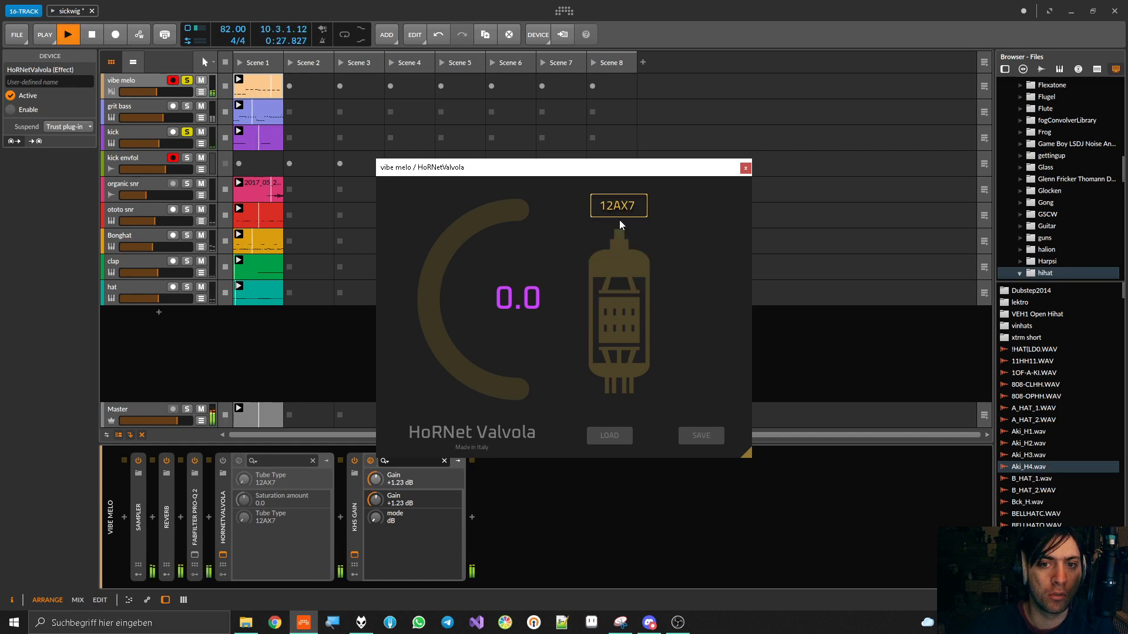
left_click(618, 207)
left_click(618, 239)
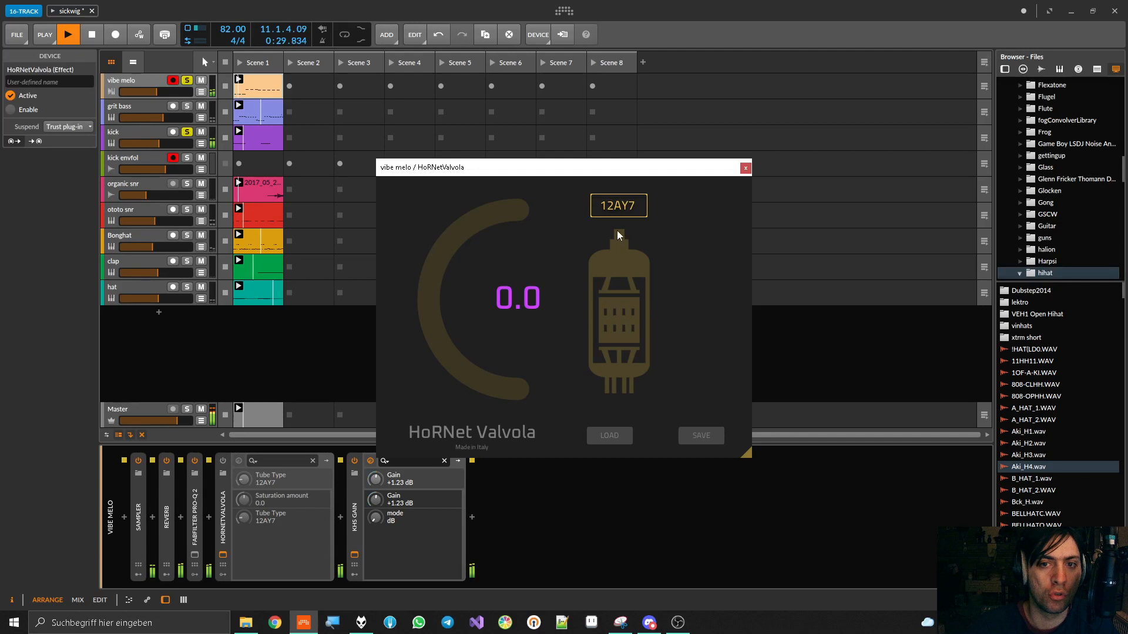
left_click(617, 208)
left_click(615, 251)
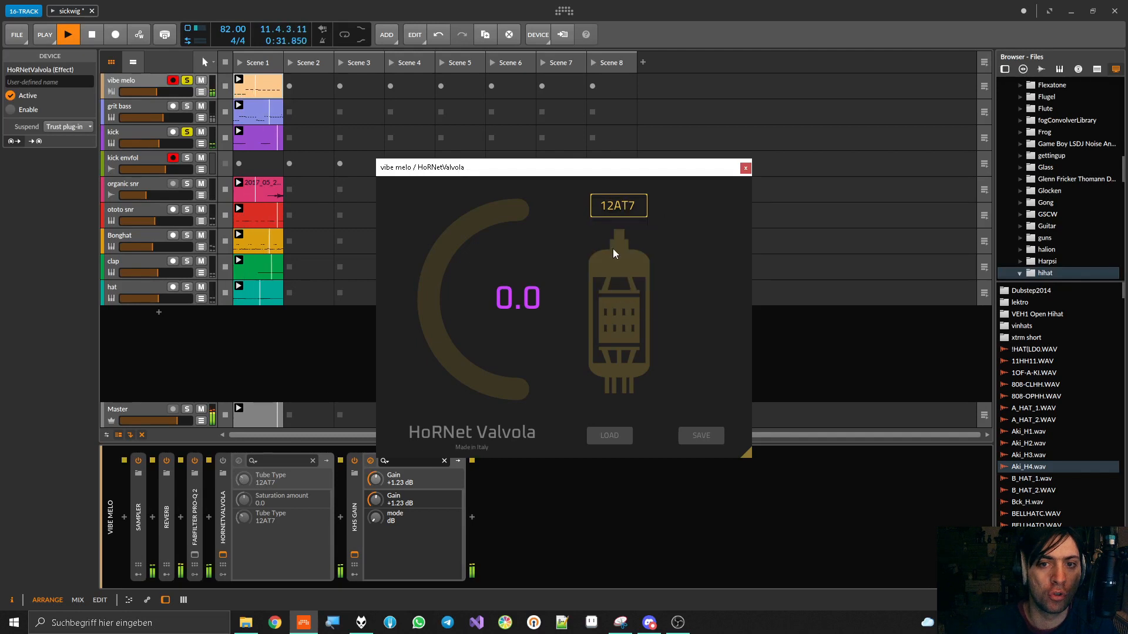
left_click(618, 207)
left_click(616, 261)
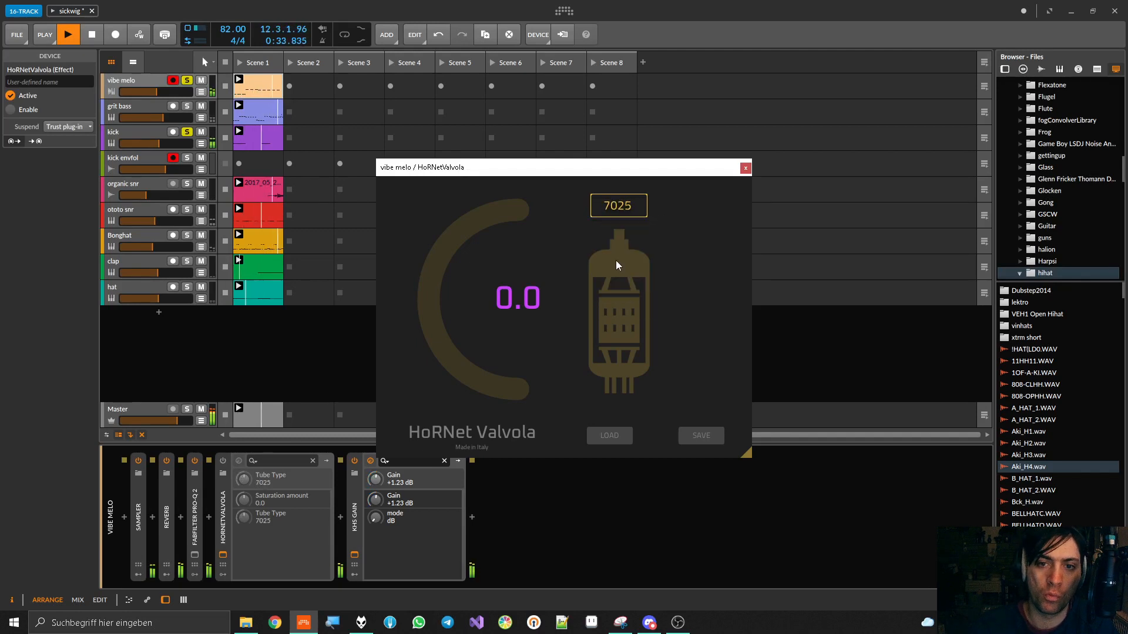
left_click(617, 210)
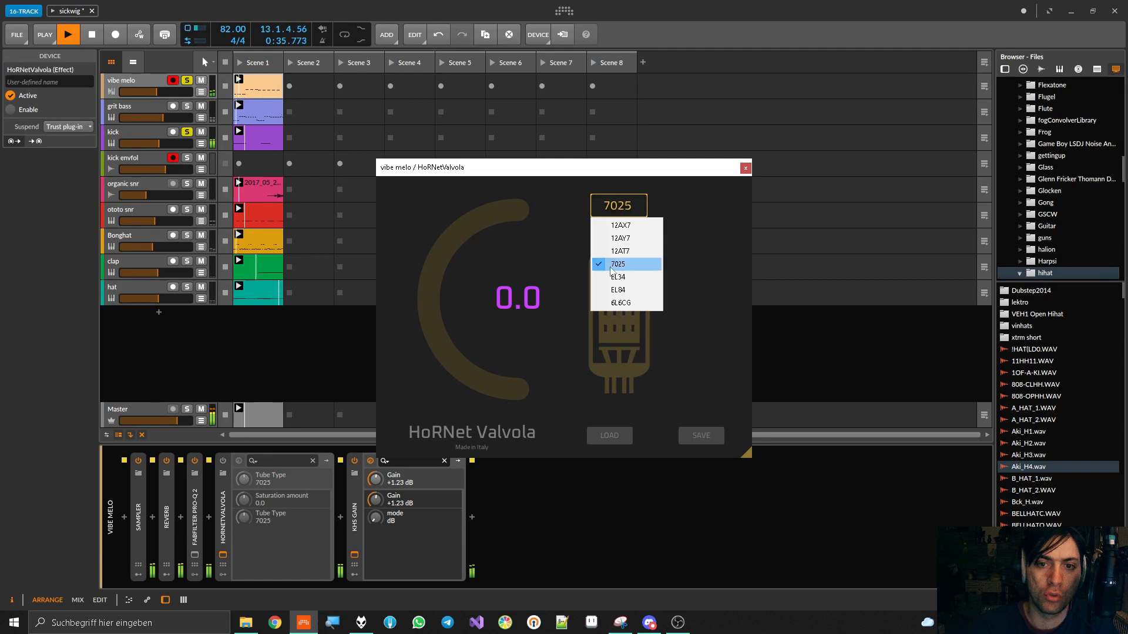
left_click(609, 277)
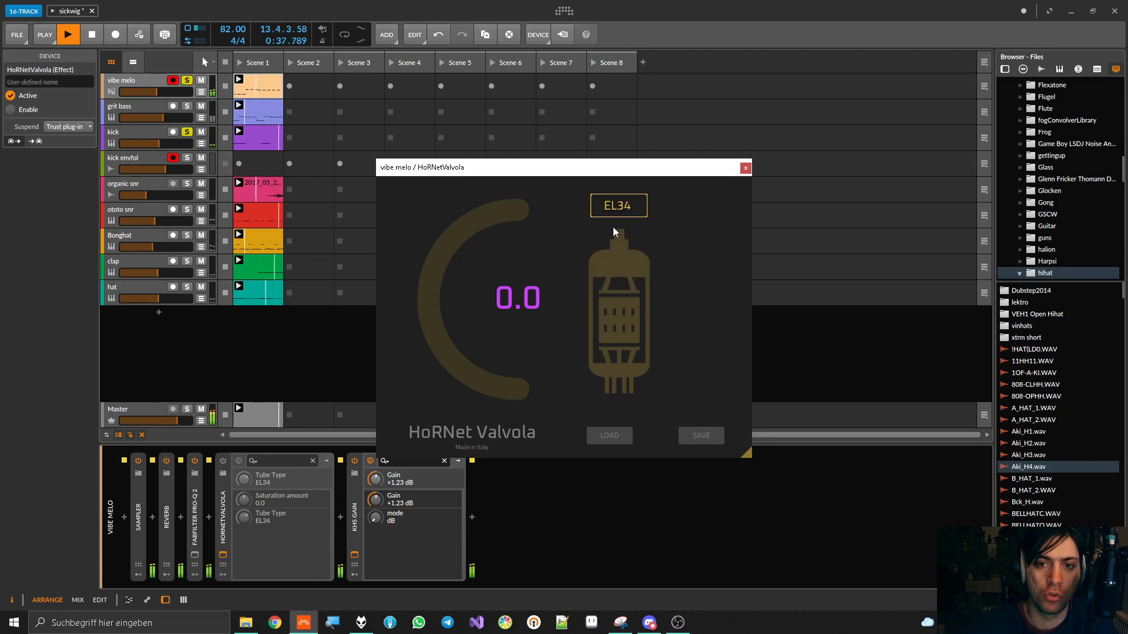
left_click(616, 207)
left_click(615, 278)
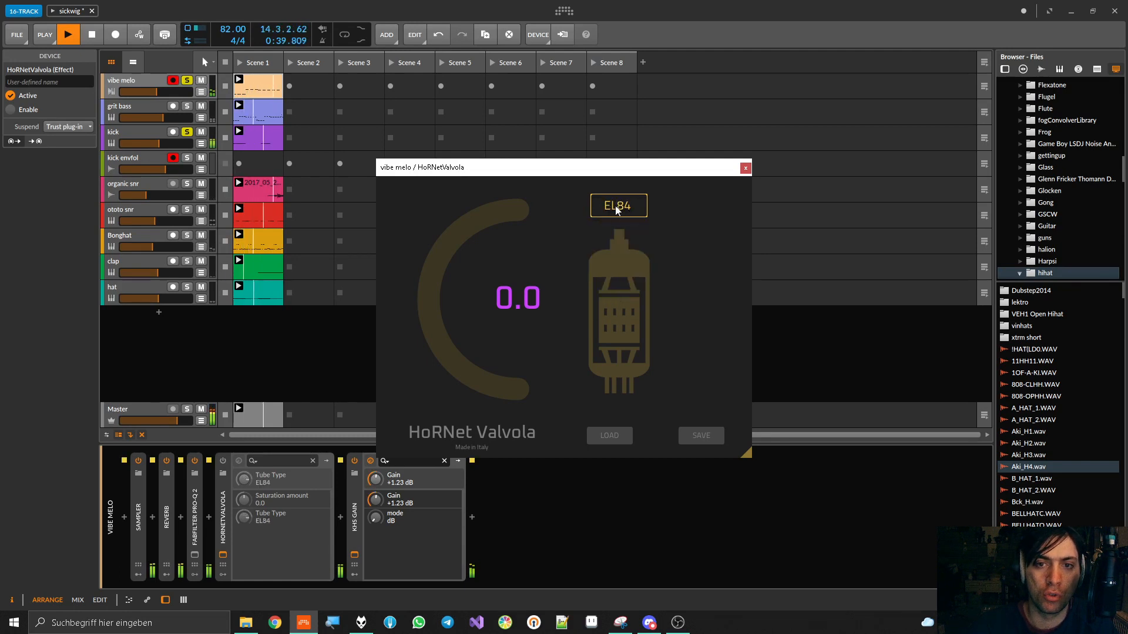
left_click(617, 210)
left_click(614, 301)
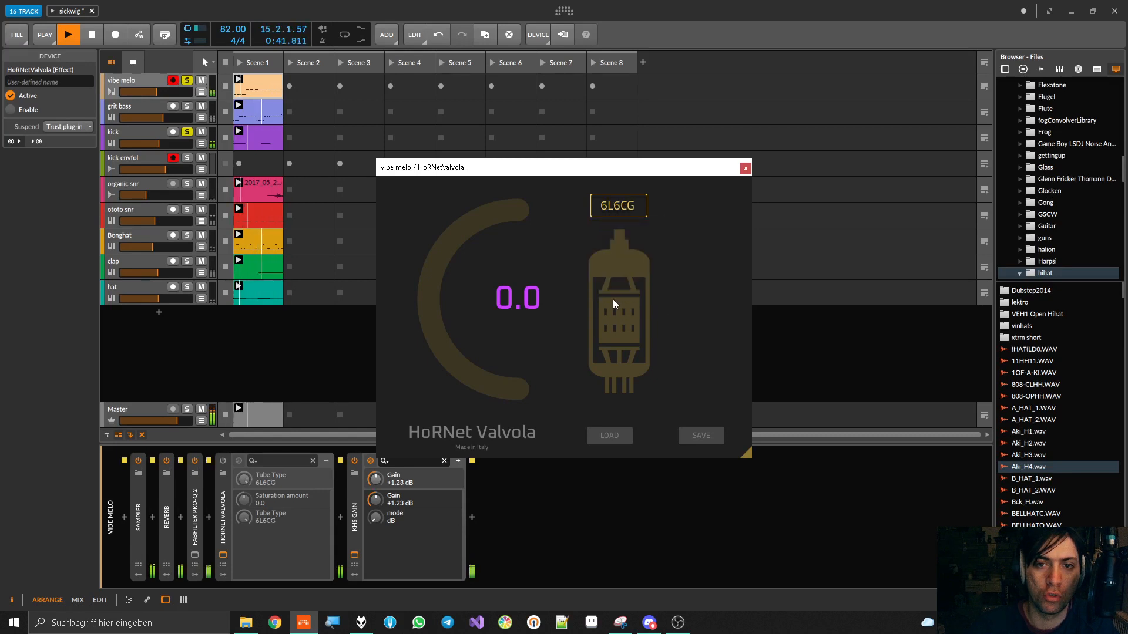
Raise HoRNet Valvola's saturation amount to 100.0, select the EL84 tube type, and stop playback
mouse_move(444, 292)
left_mouse_down()
mouse_move(446, 247)
mouse_move(448, 288)
left_mouse_up()
left_click(617, 207)
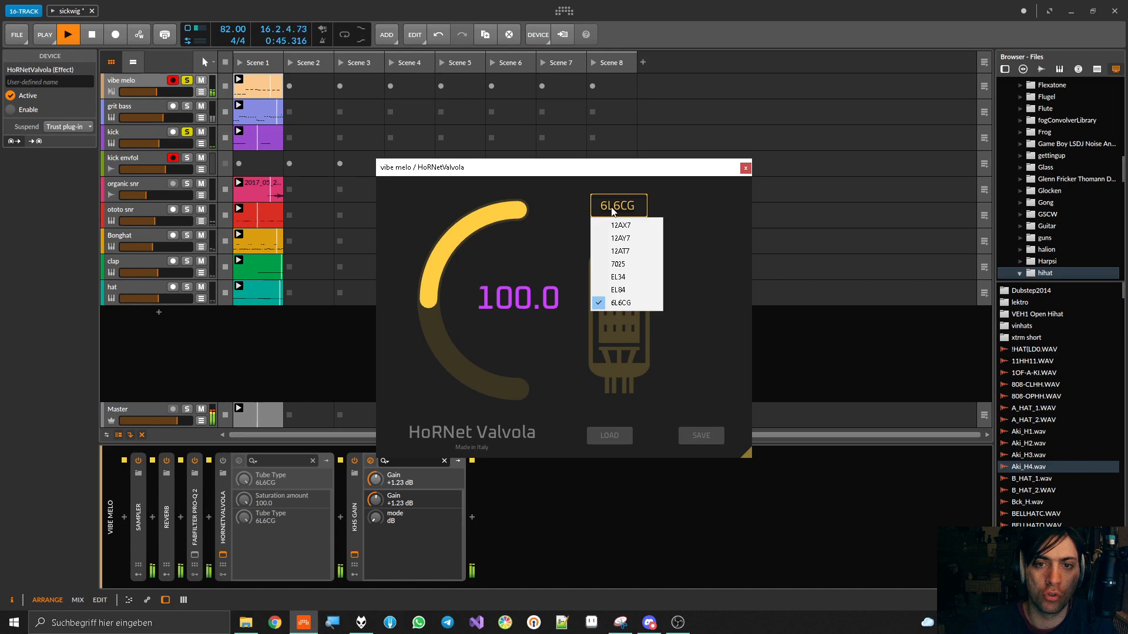
left_click(613, 289)
key("space")
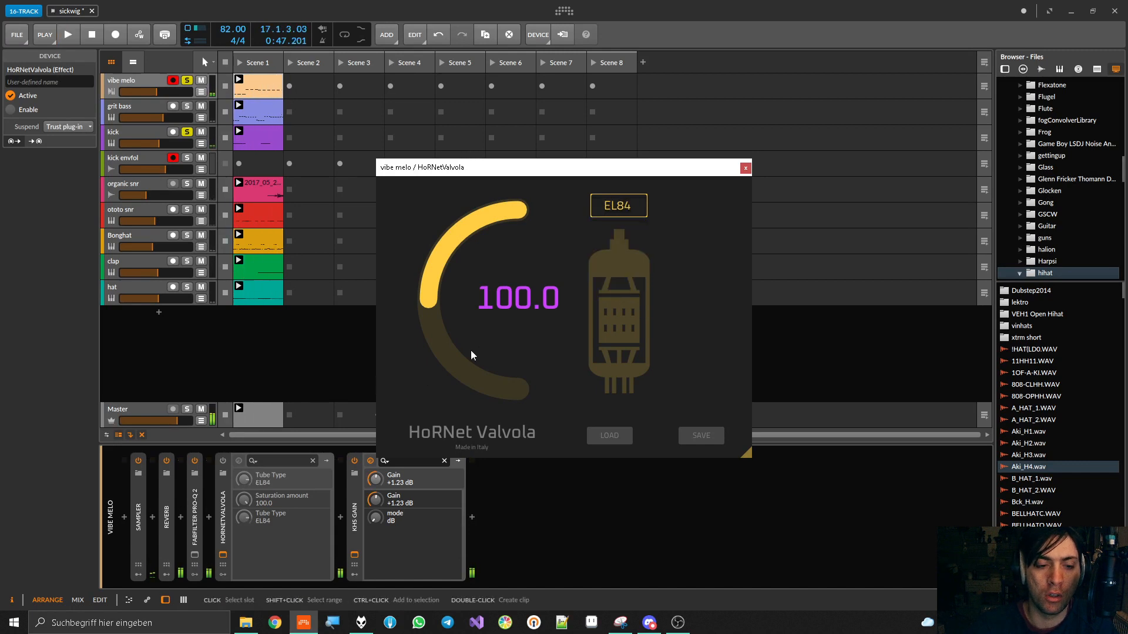
Reset HoRNet Valvola's saturation amount to 0.0 and tube type to 12AX7, and switch the device back on
double_click(444, 264)
left_click(597, 214)
left_click(620, 221)
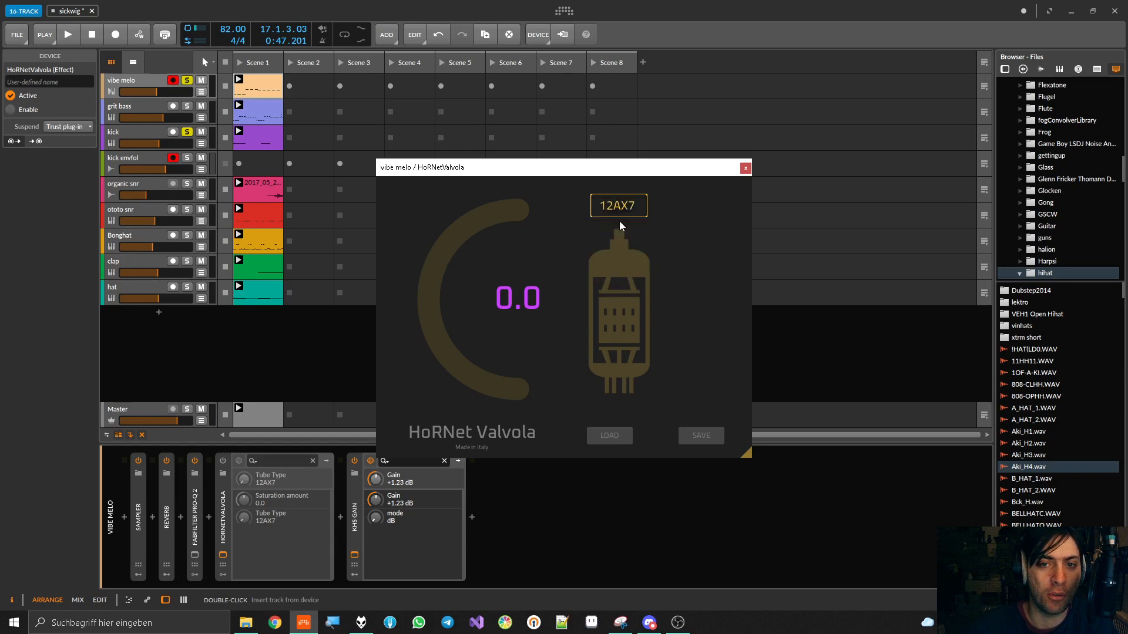
left_click(223, 460)
Audition the tube types 12AY7, 12AT7, 7025, EL34, EL84 and 6L6CG at 0.0 saturation with HoRNet Valvola active during playback
key("space")
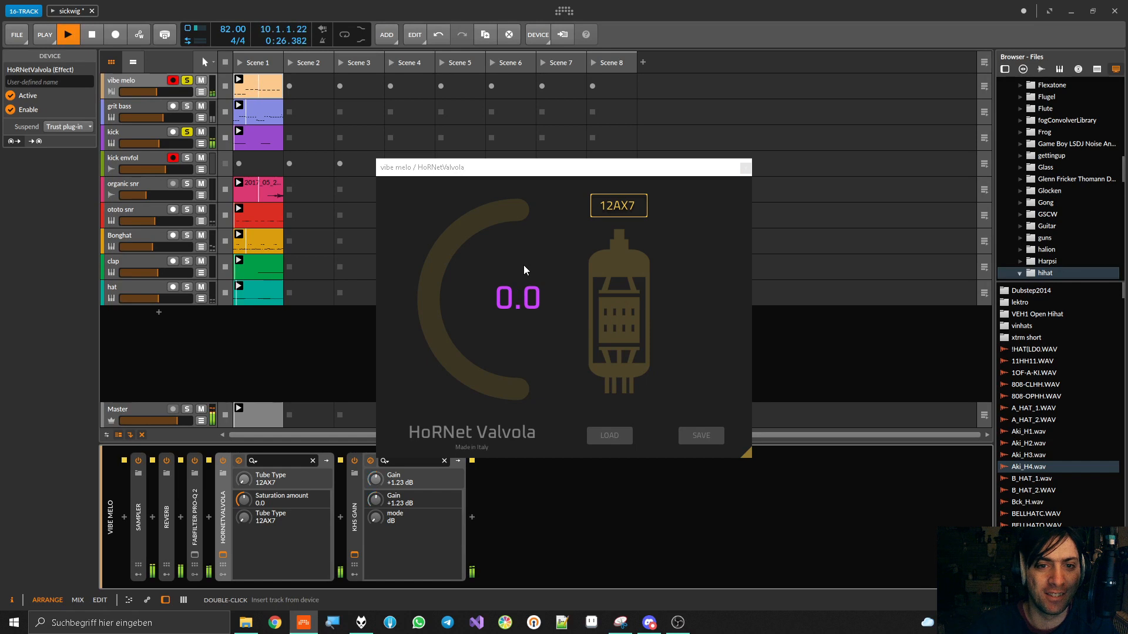
left_click(611, 212)
left_click(615, 238)
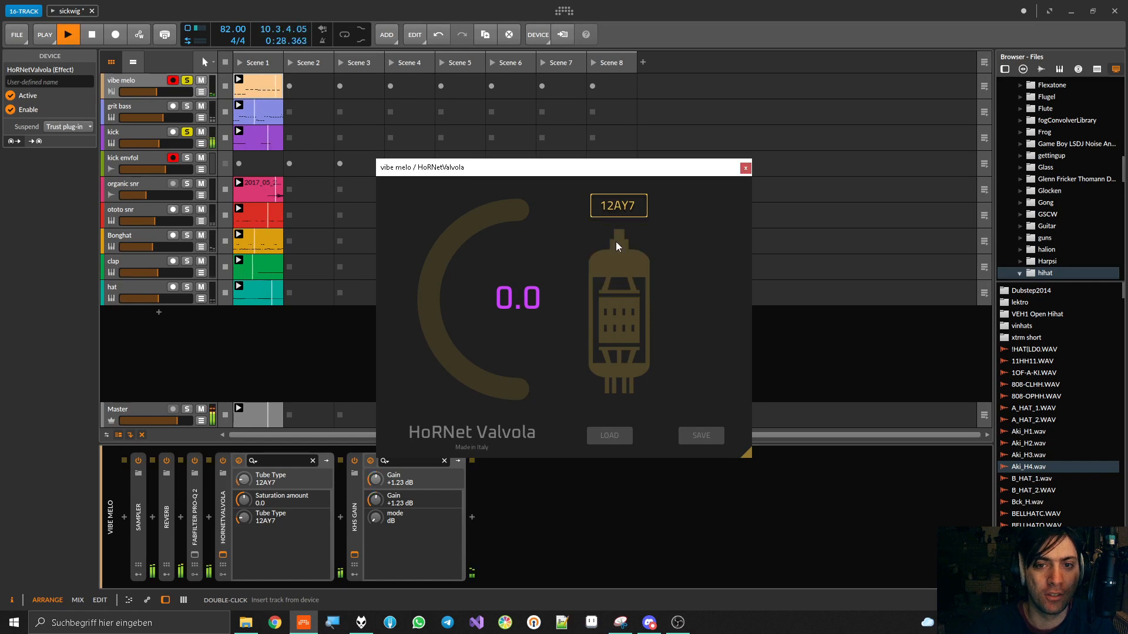
left_click(617, 207)
left_click(620, 252)
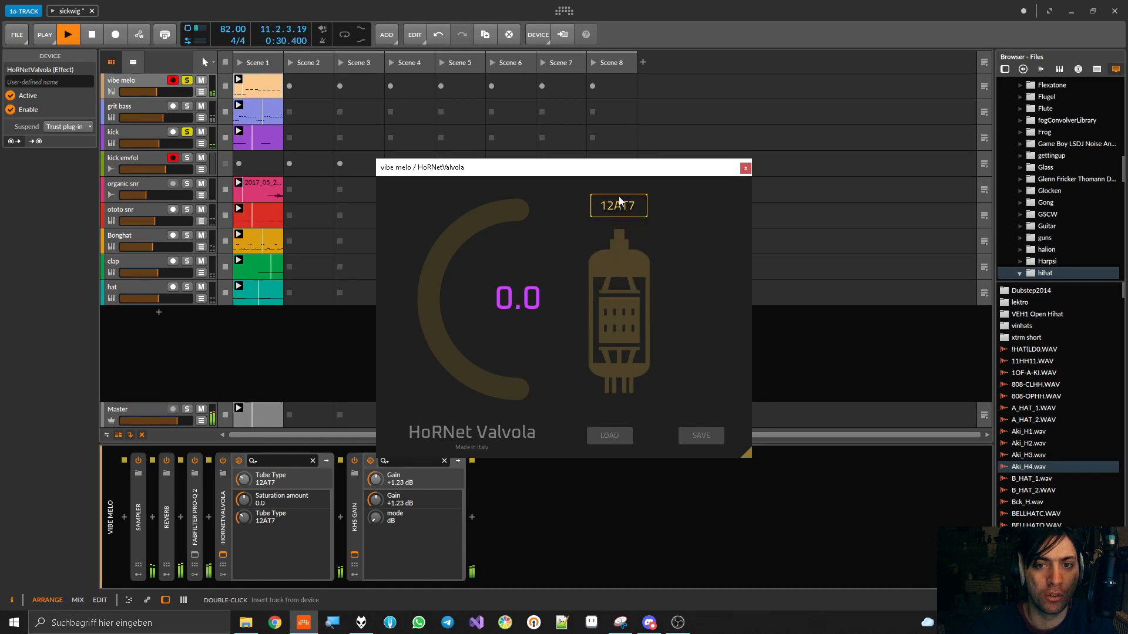
left_click(616, 205)
left_click(618, 262)
left_click(627, 210)
left_click(621, 276)
left_click(622, 210)
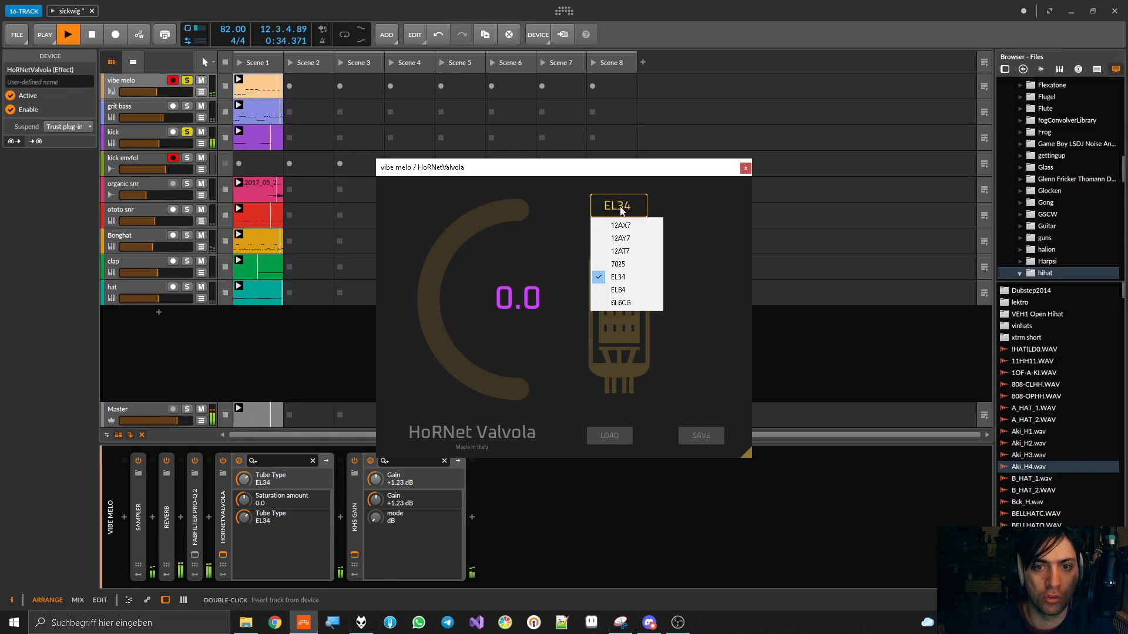
left_click(619, 289)
left_click(628, 208)
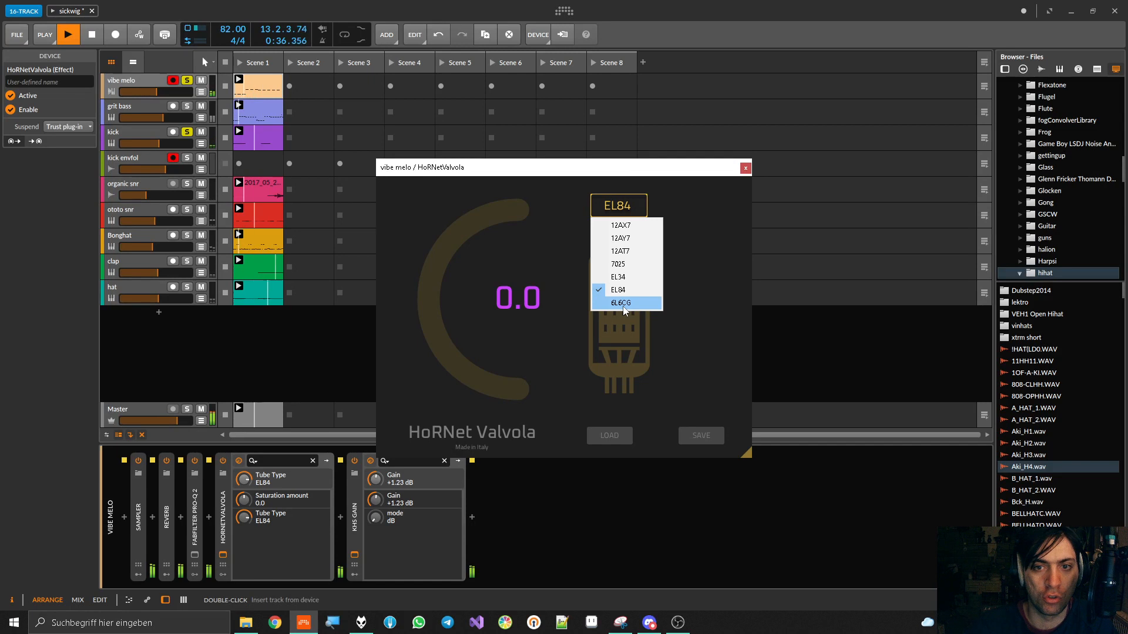
left_click(624, 311)
Raise the saturation amount to 100.0 and audition the tube types back from 6L6CG, settling on 12AY7
left_click_drag(481, 258, 480, 179)
left_click(618, 213)
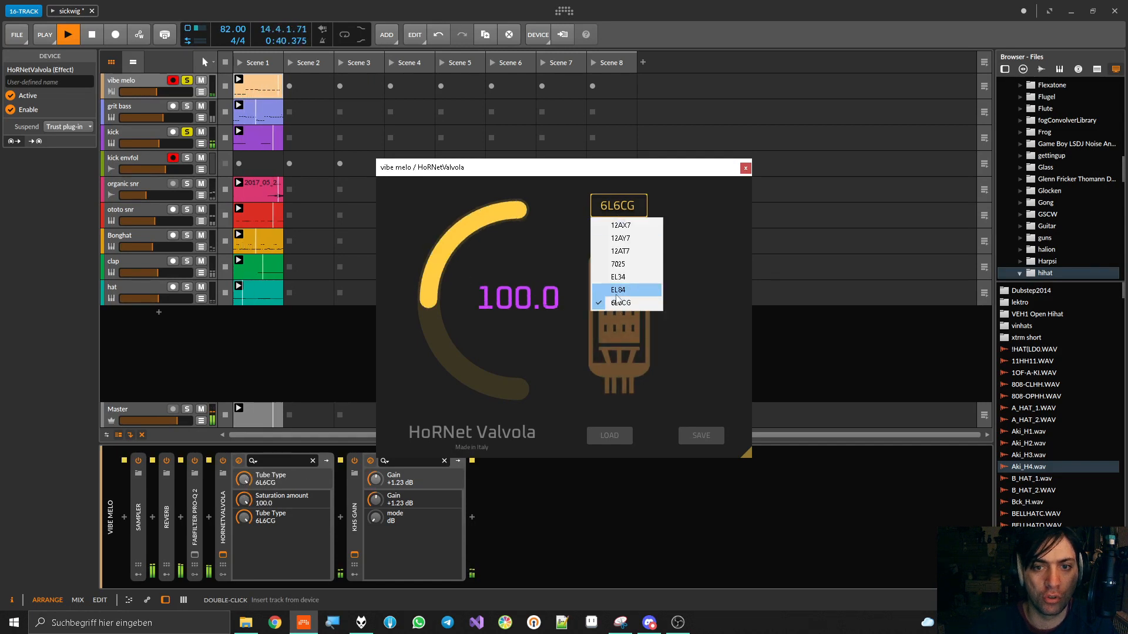
left_click(616, 295)
left_click(619, 209)
left_click(617, 278)
left_click(617, 209)
left_click(617, 264)
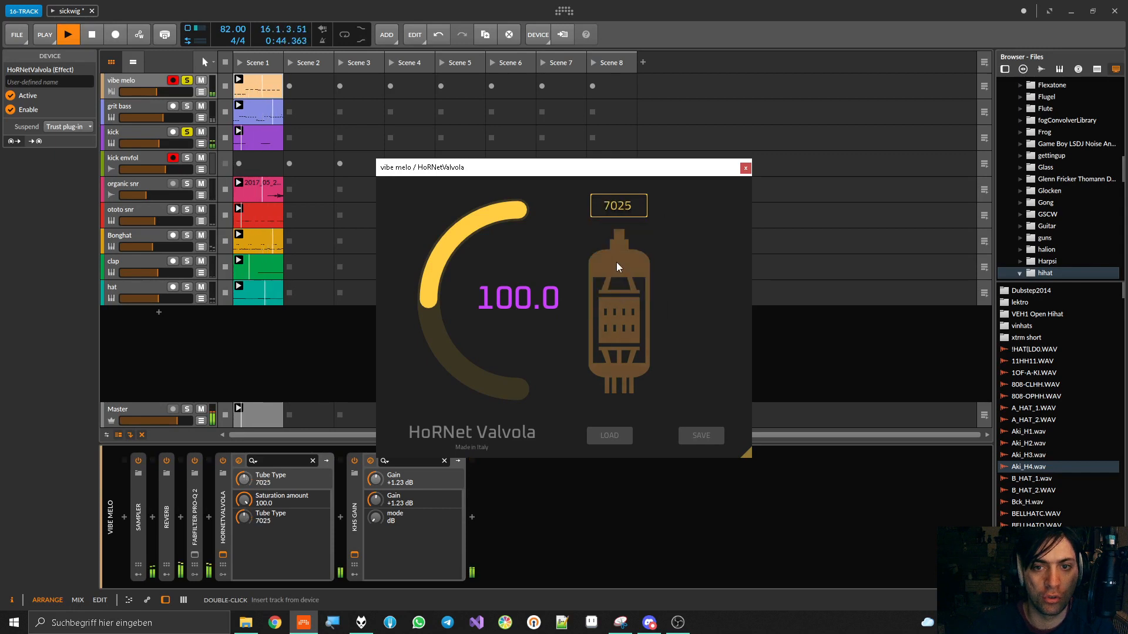
left_click(612, 210)
left_click(615, 249)
left_click(620, 206)
left_click(617, 238)
left_click(619, 209)
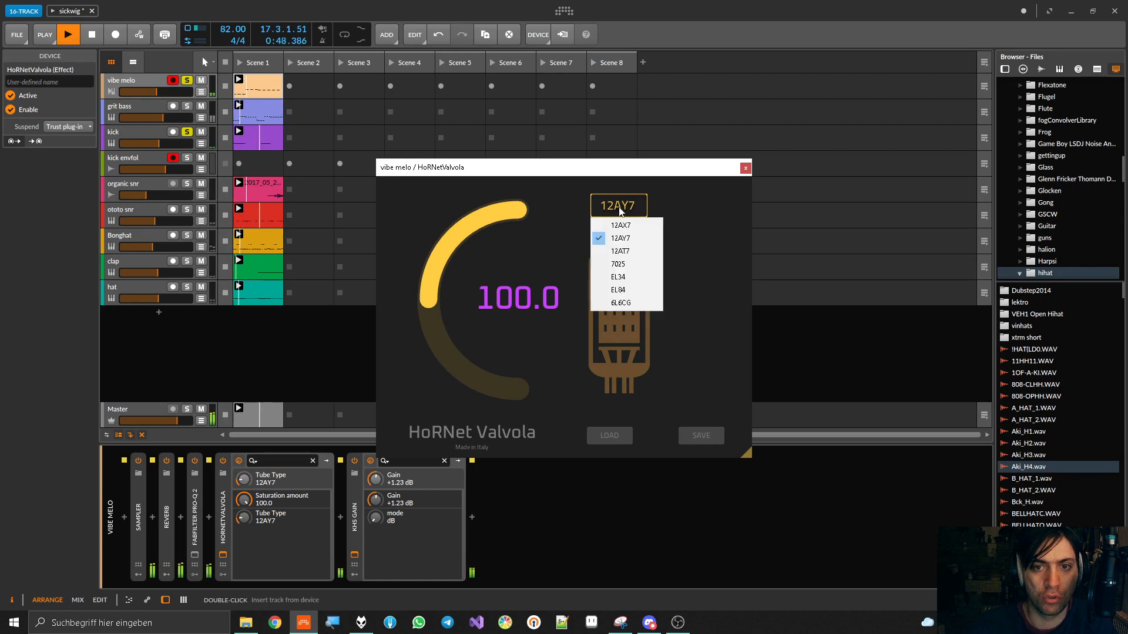
left_click(619, 210)
left_click(619, 209)
left_click(616, 237)
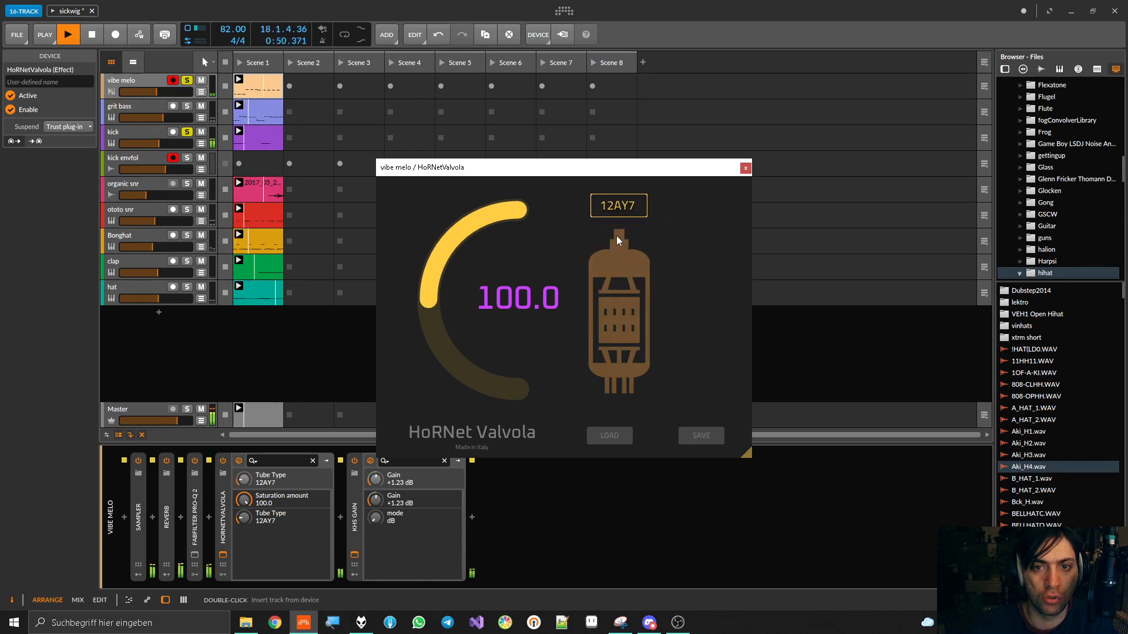
Set HoRNet Valvola's saturation amount to -57.2, compare the sound with the device off and on, and stop playback
left_click_drag(506, 221, 507, 350)
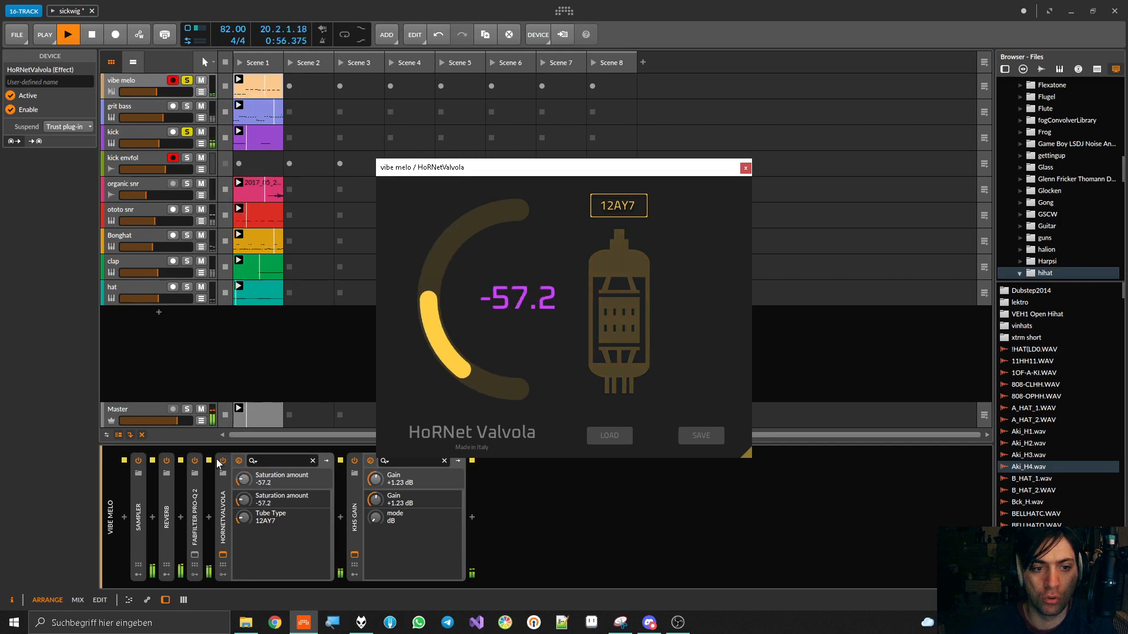
left_click(224, 460)
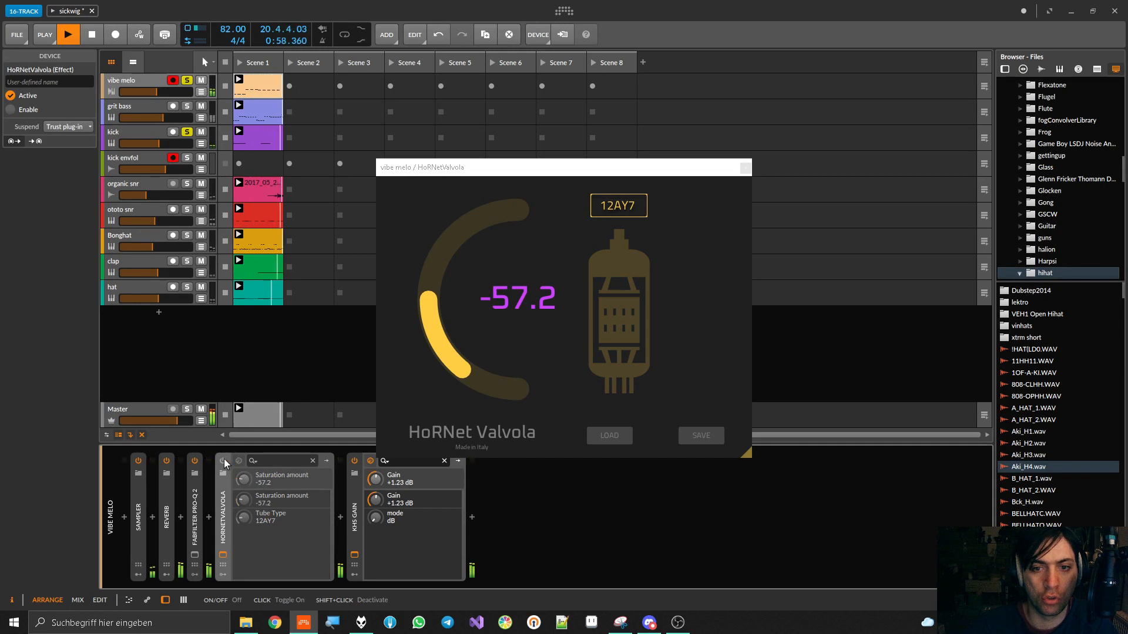
left_click(224, 460)
key("space")
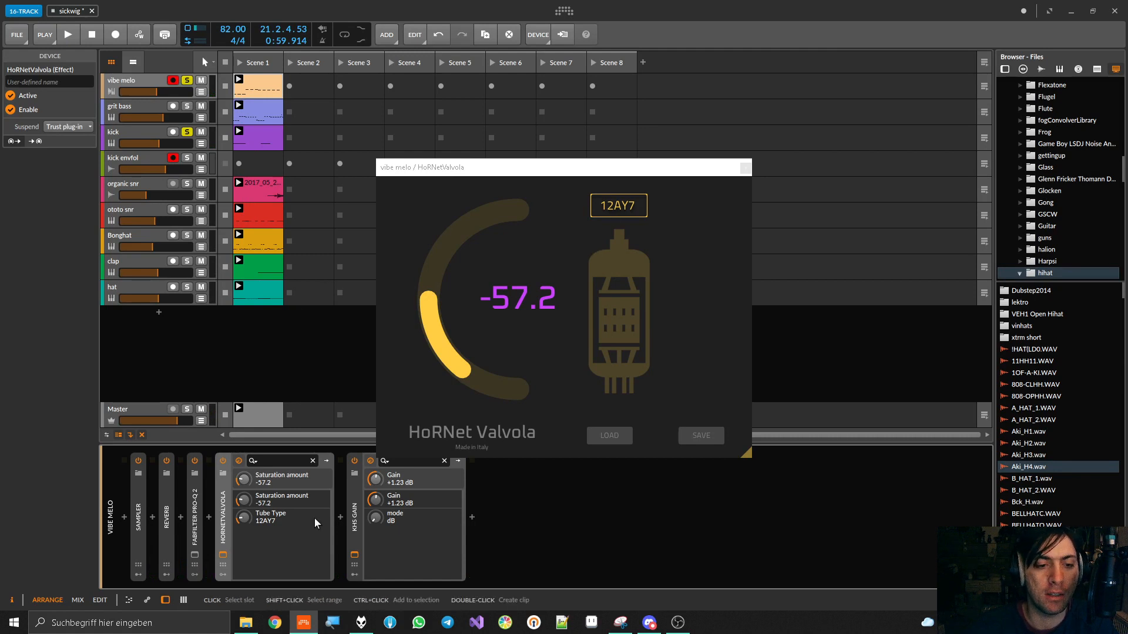
Insert a Chain container after FabFilter Pro-Q 2 and move HoRNet Valvola into it
left_click(207, 518)
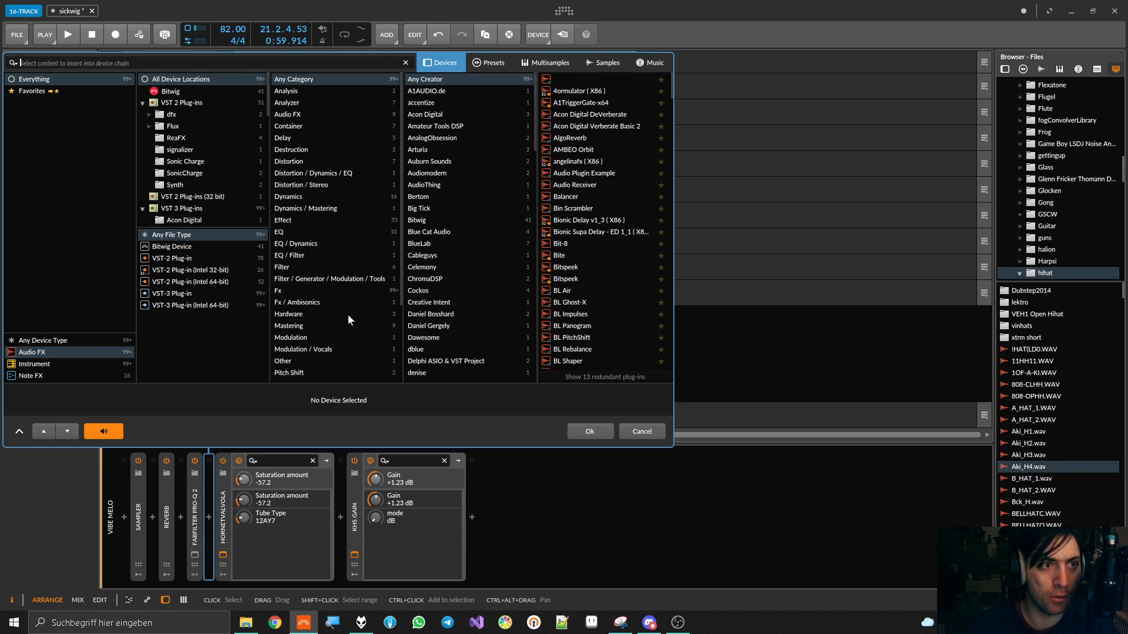
left_click(165, 91)
left_click(171, 79)
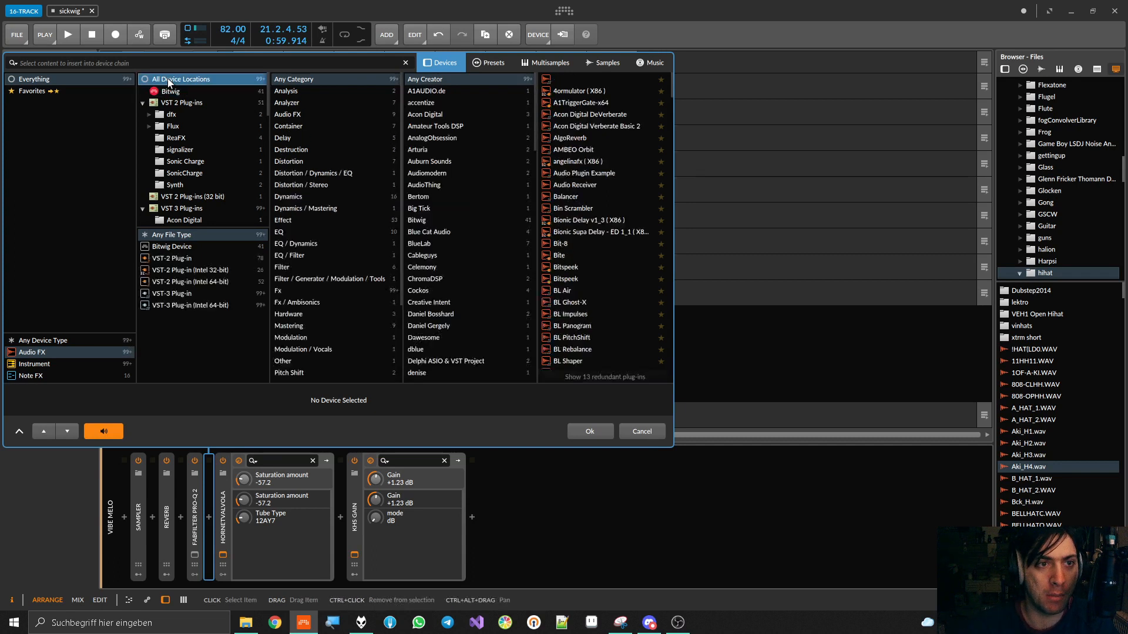
left_click(159, 63)
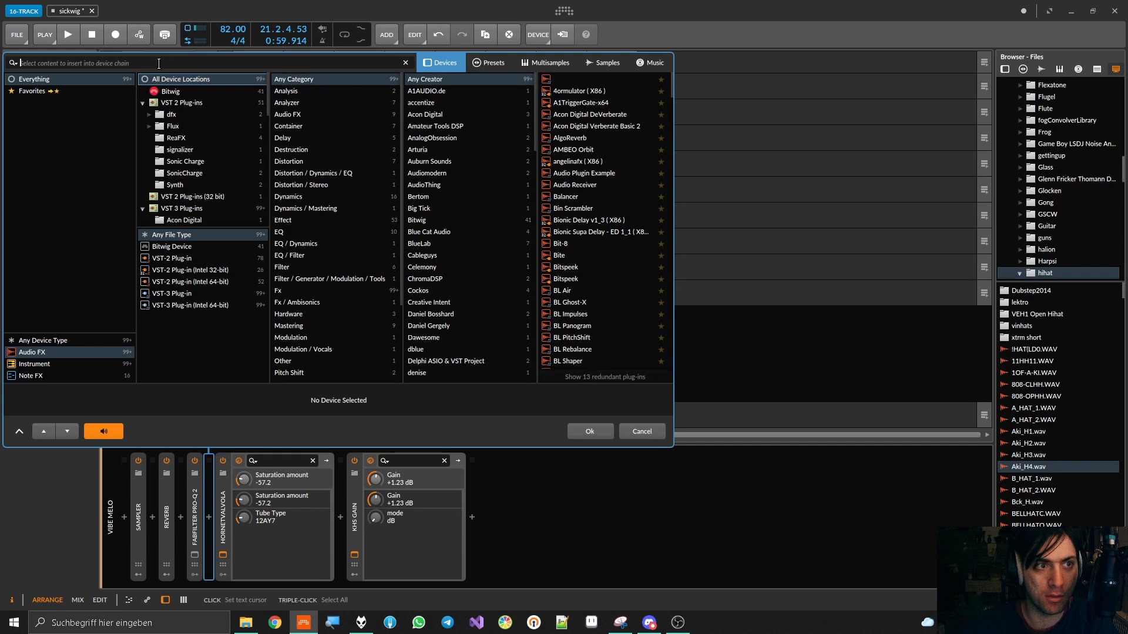
left_click(288, 127)
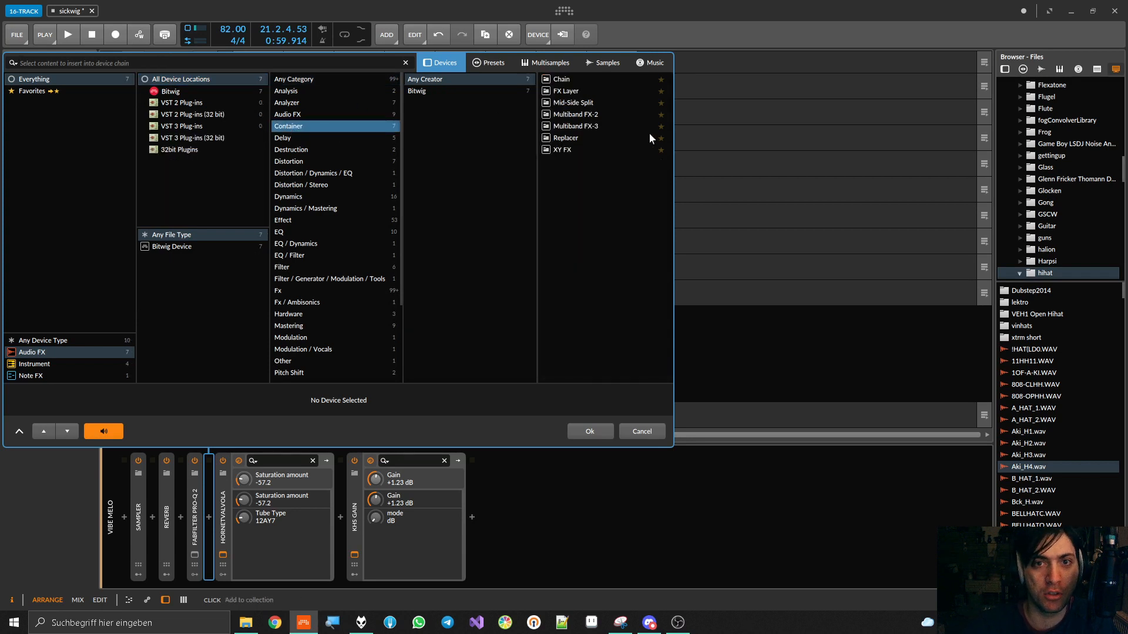
double_click(560, 80)
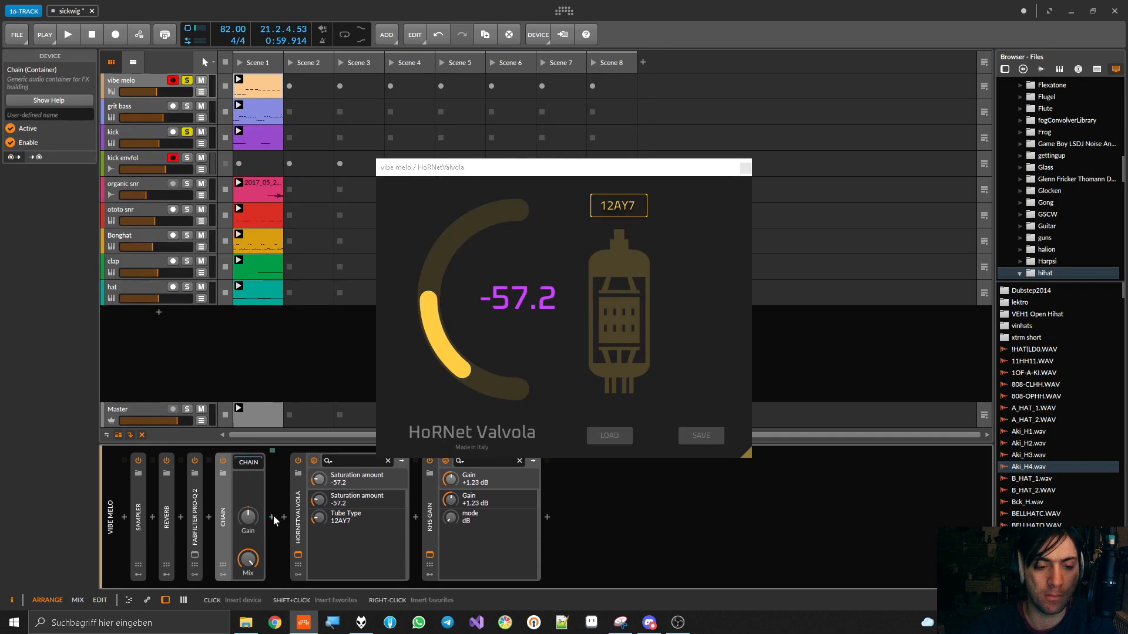
left_click_drag(294, 493, 275, 492)
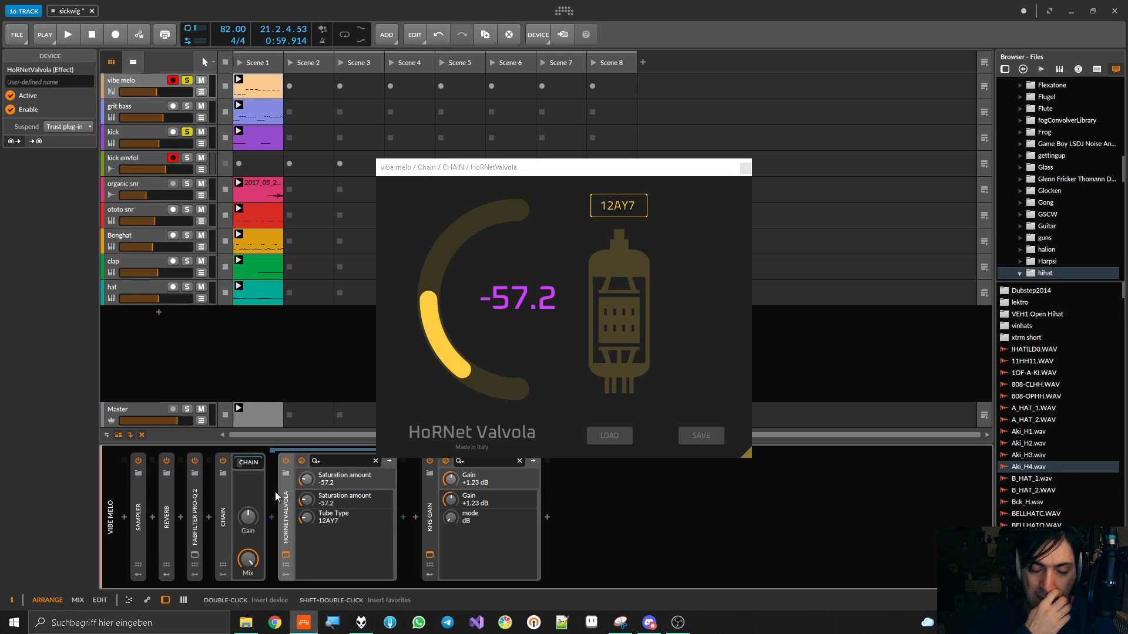
Insert a kHs Gain device after HoRNet Valvola inside the Chain and place its window beside Valvola's
left_click(403, 518)
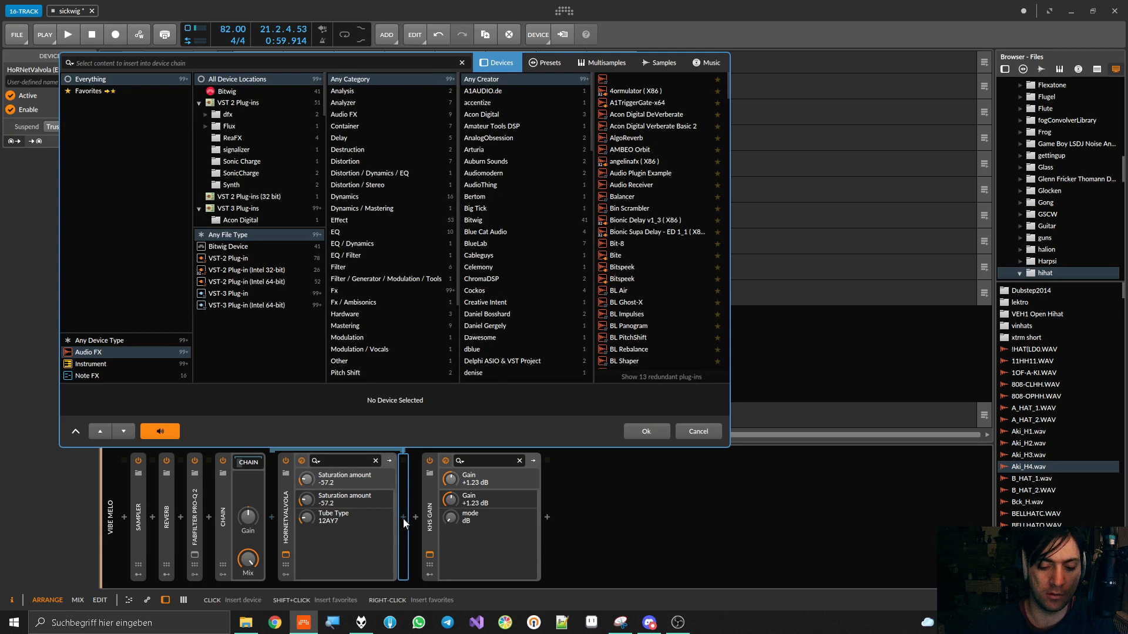
type("gain")
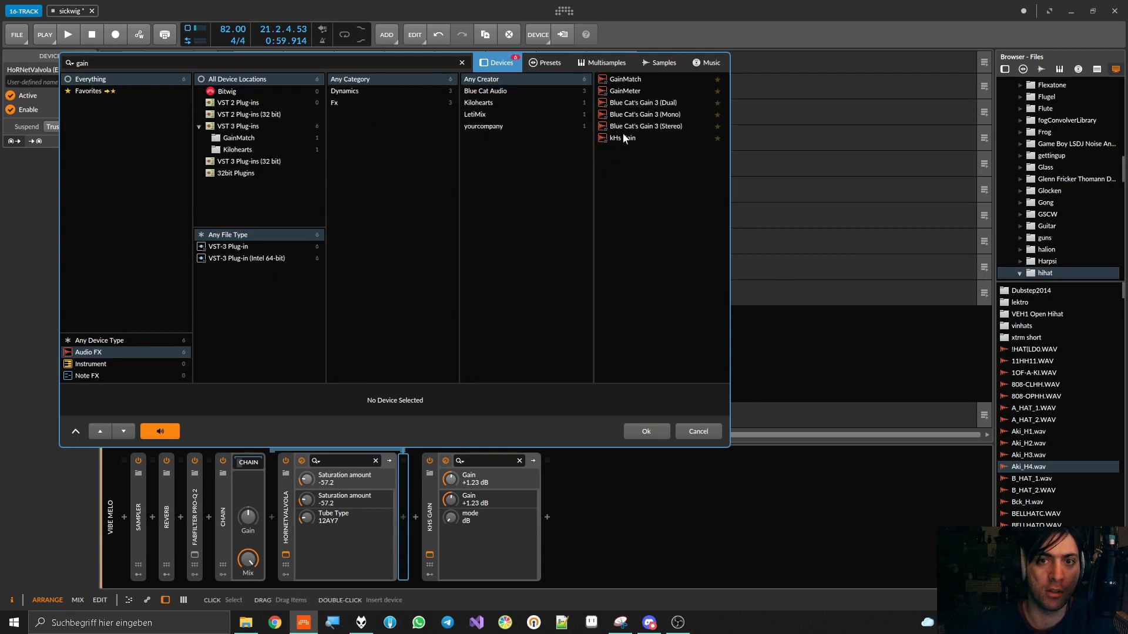
double_click(622, 137)
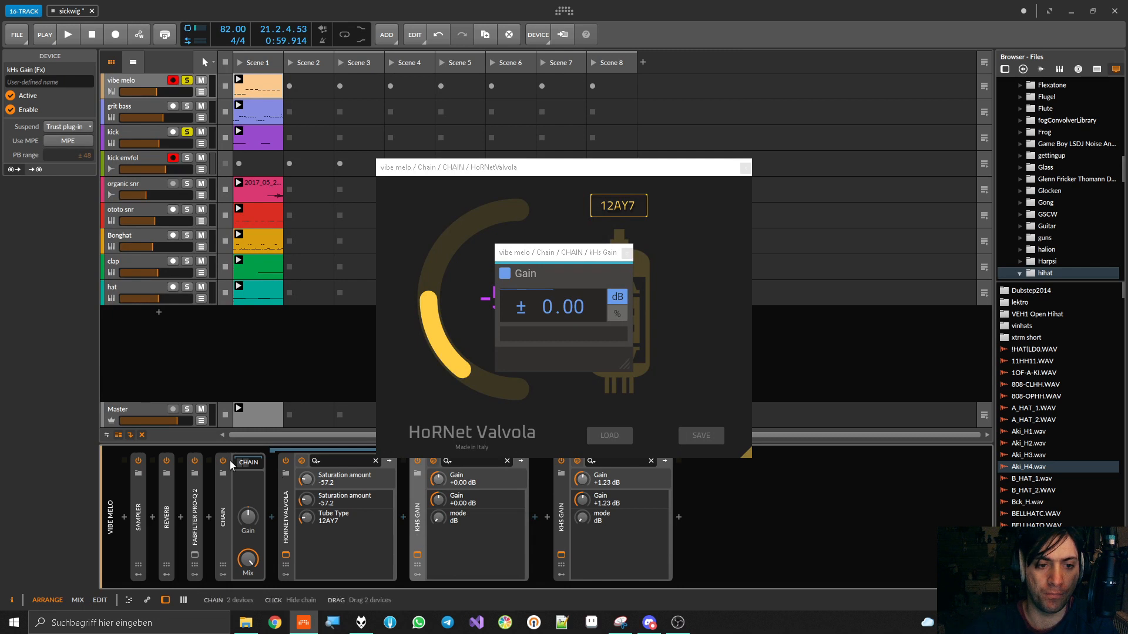
left_click(417, 552)
left_click(417, 553)
left_click_drag(552, 264, 835, 301)
Start playback, raise the Chain's kHs Gain to +2.46 dB and compare the sound with HoRNet Valvola off and on
key("space")
left_click_drag(864, 340, 864, 297)
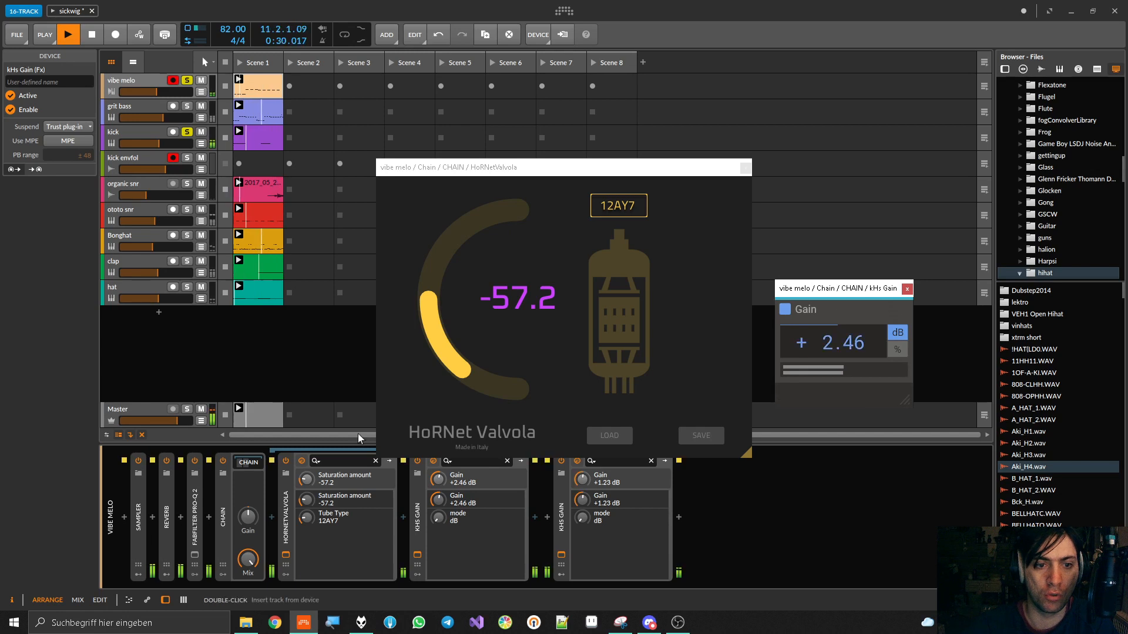
left_click(286, 460)
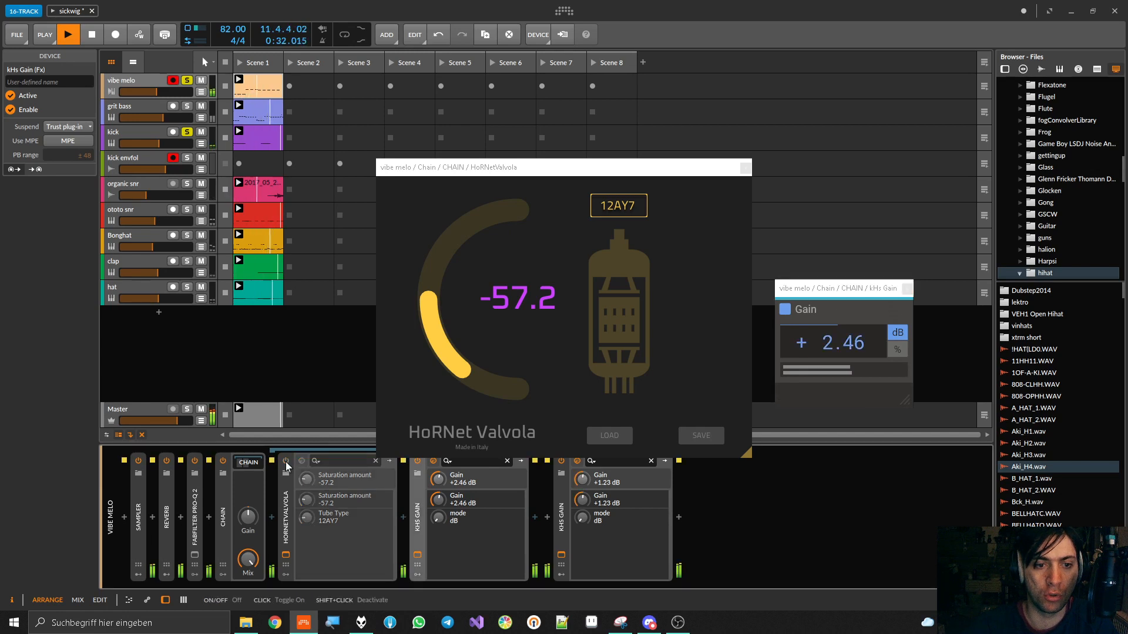
left_click(285, 462)
Set the Chain's kHs Gain to +4.66 dB and Valvola's saturation amount to 42.2, comparing the sound with Valvola off and on
mouse_move(845, 343)
left_mouse_down()
mouse_move(846, 313)
mouse_move(832, 347)
left_mouse_up()
left_click_drag(430, 273, 430, 218)
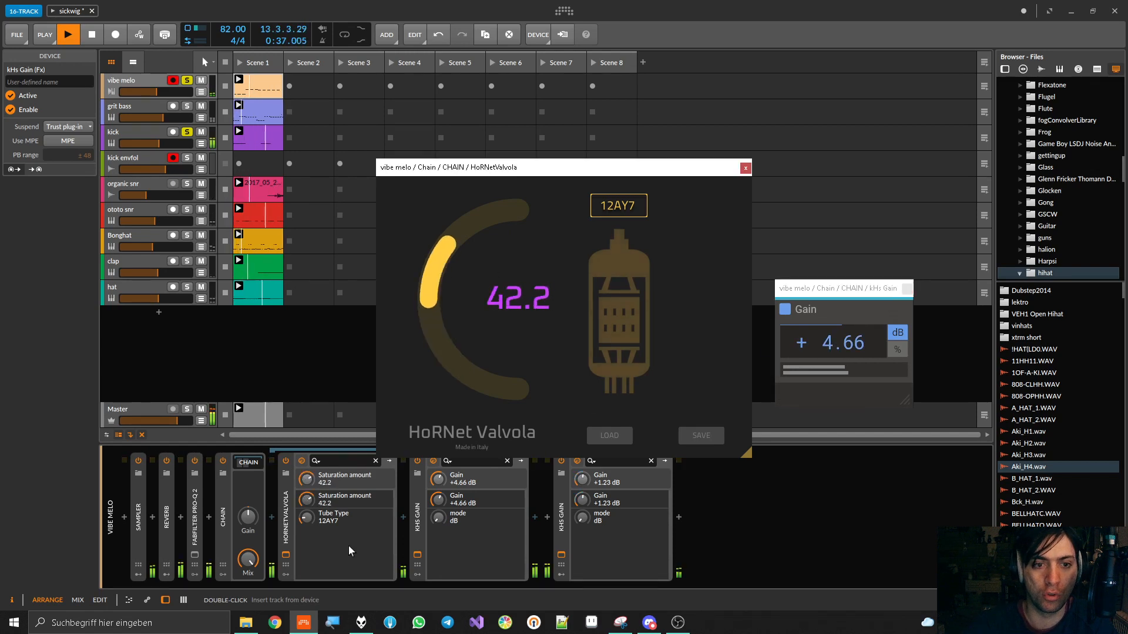
left_click(285, 462)
left_click(285, 462)
Raise the Chain's kHs Gain to +10.04 dB, compare the sound with Valvola off and on, and stop playback
left_click_drag(840, 342, 840, 329)
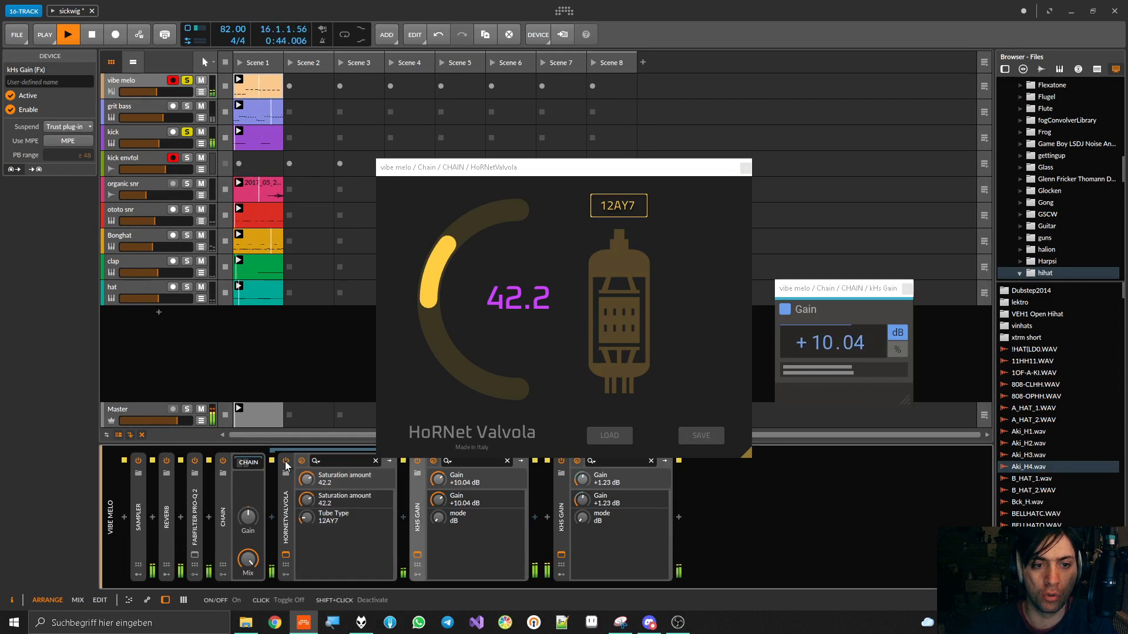
left_click(285, 462)
left_click(285, 461)
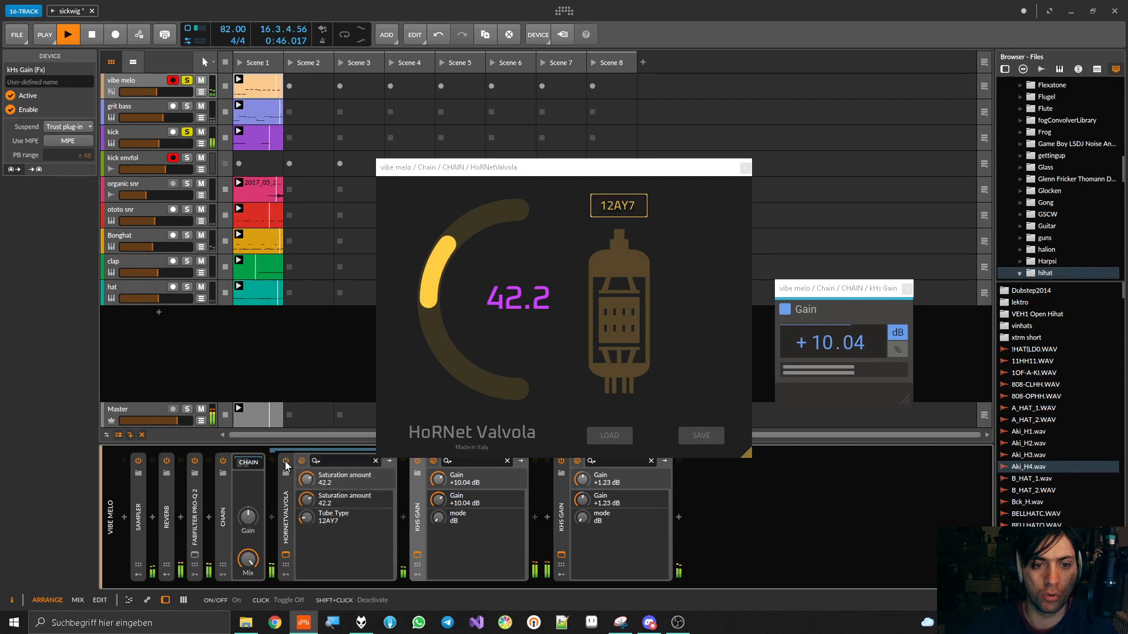
key("space")
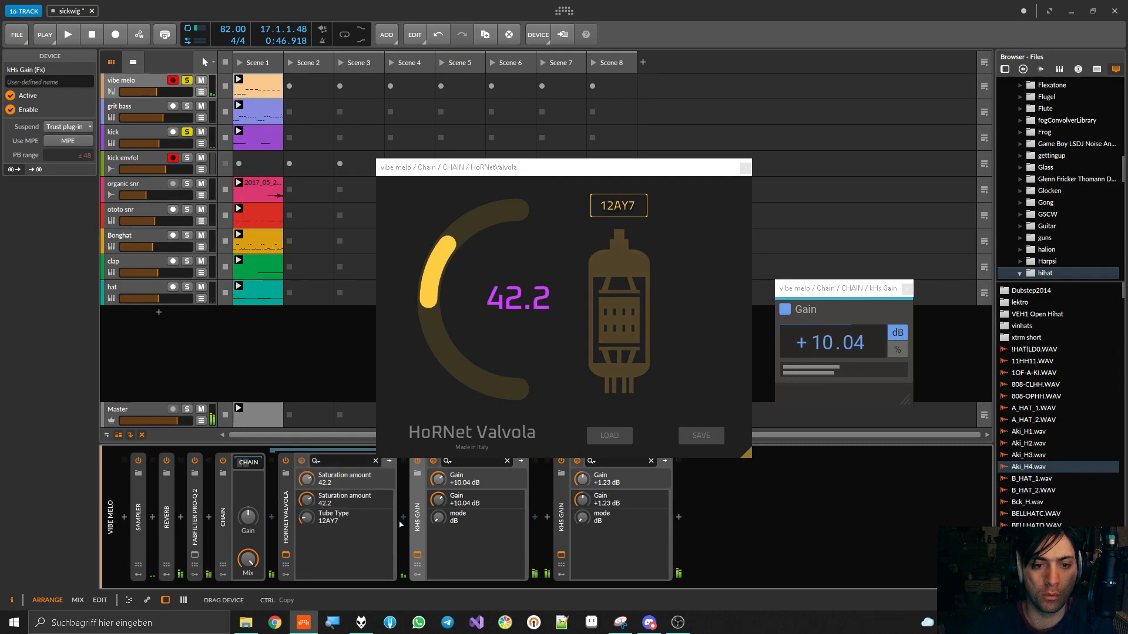
left_click_drag(415, 492, 393, 519)
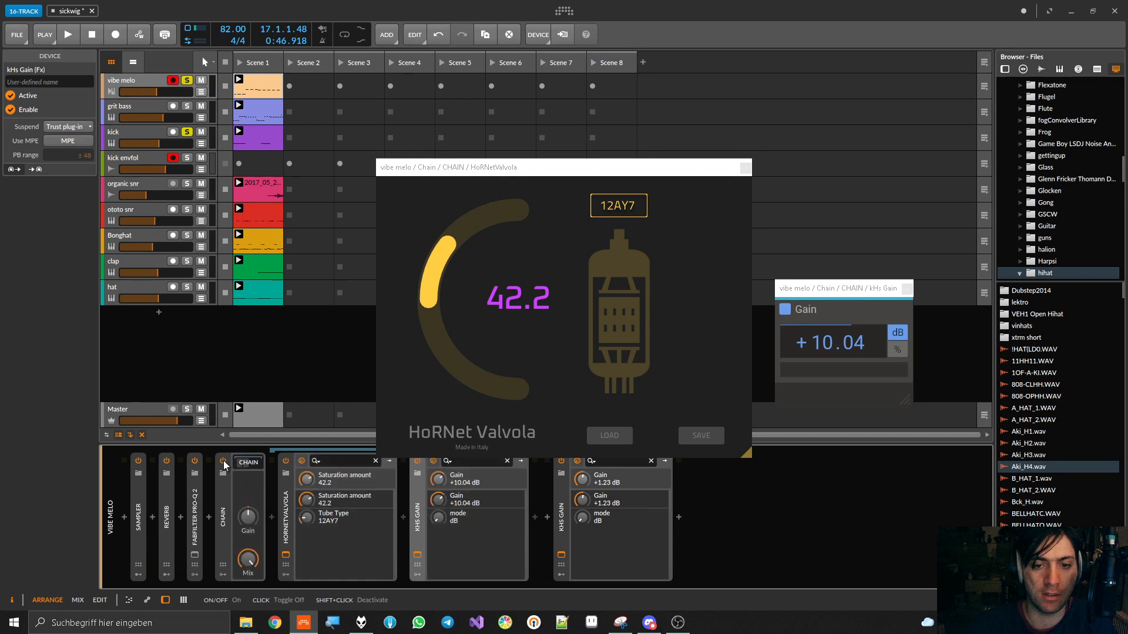
Compare the sound with the whole Chain off and on during playback, lowering its kHs Gain to +7.84 dB, then stop playback
left_click(223, 462)
key("space")
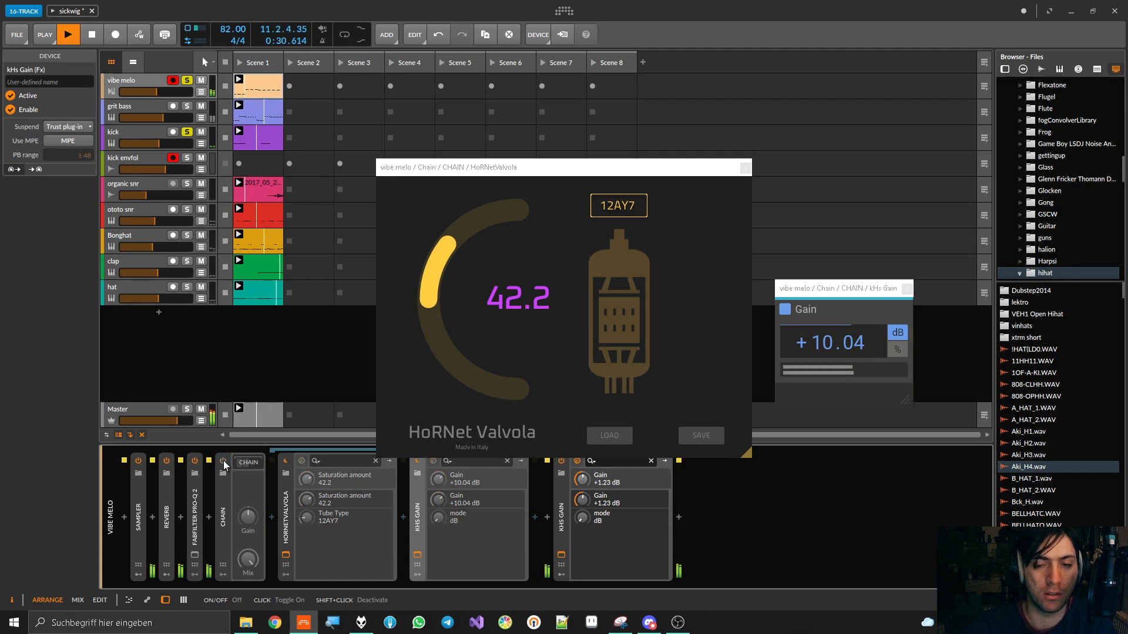
left_click(223, 462)
left_click_drag(847, 343, 847, 357)
left_click(224, 462)
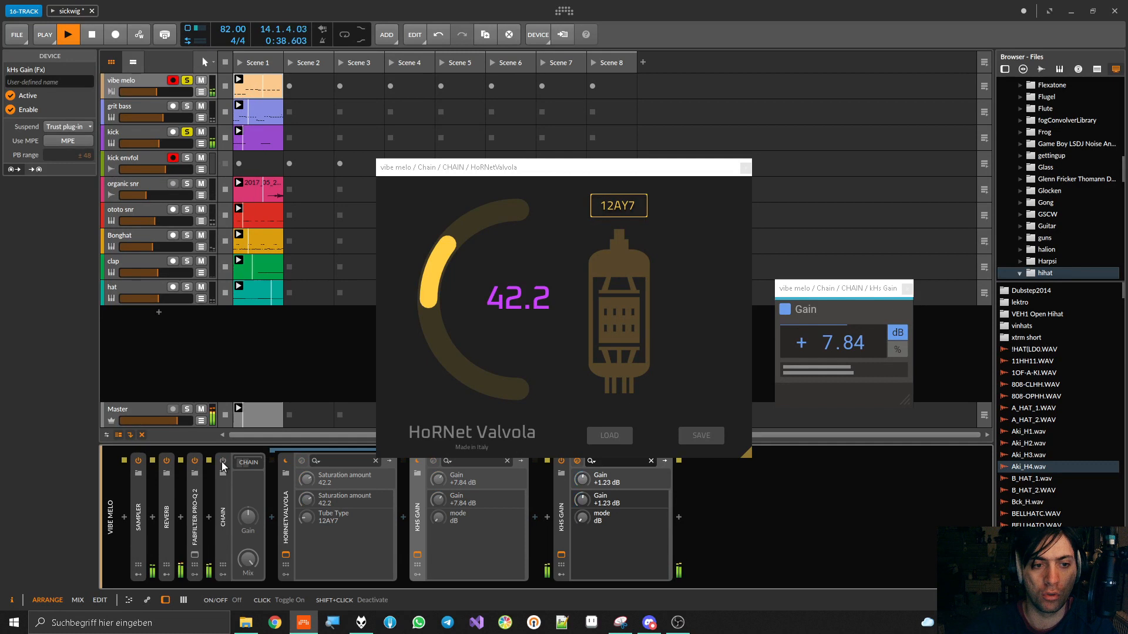
left_click(221, 462)
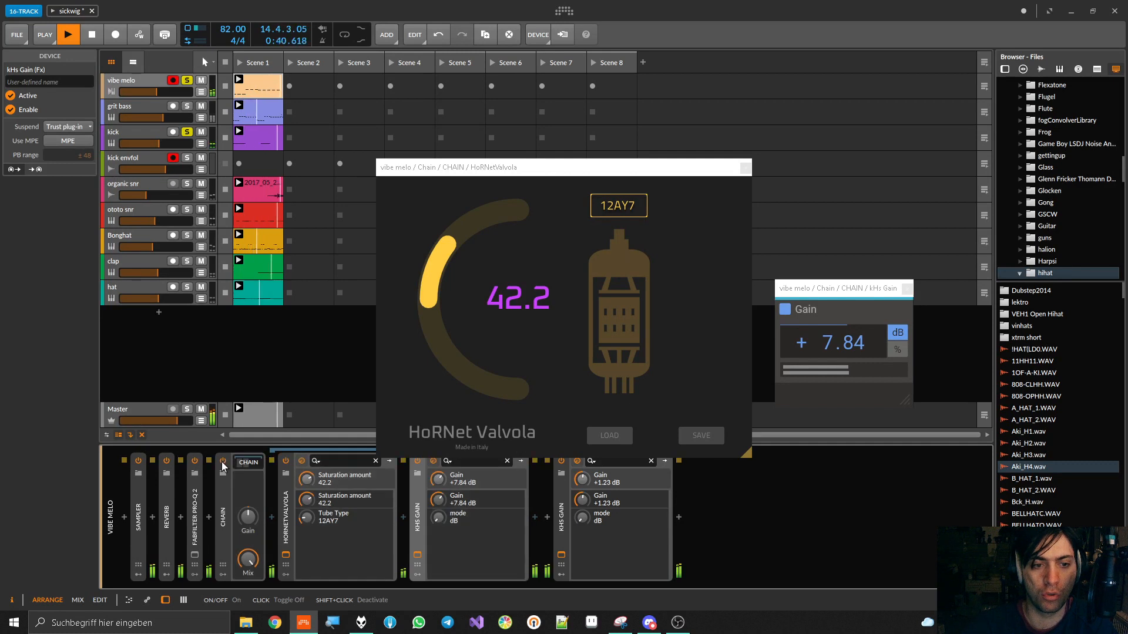
left_click(221, 462)
key("space")
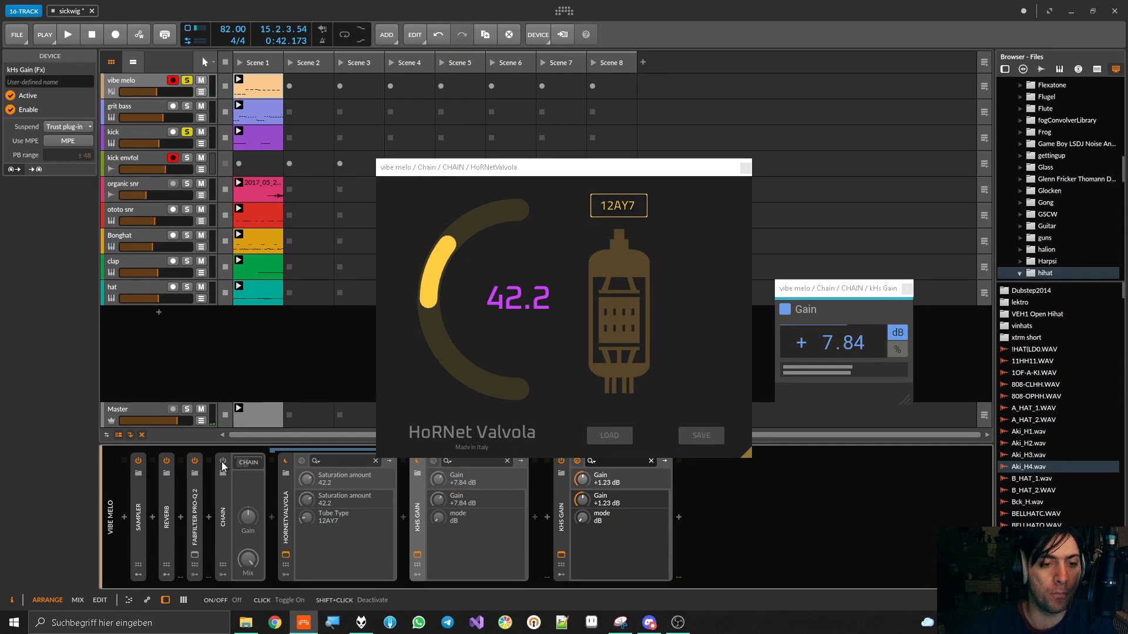
Delete the Chain container and insert a Multiband FX-2 container in its place after FabFilter Pro-Q 2
left_click(228, 531)
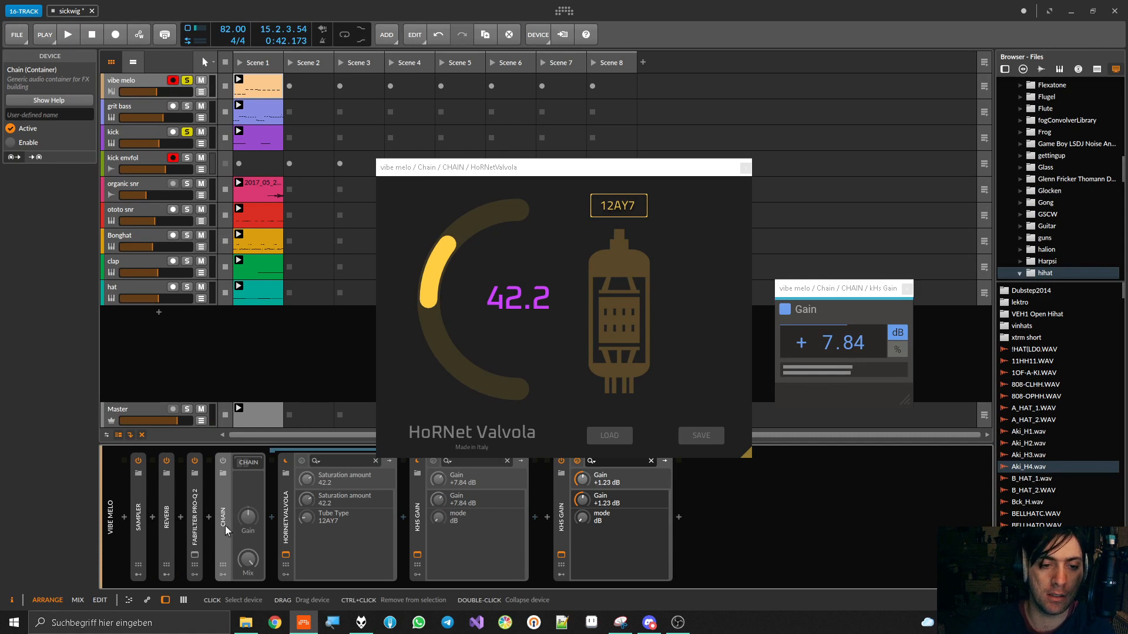
key("Delete")
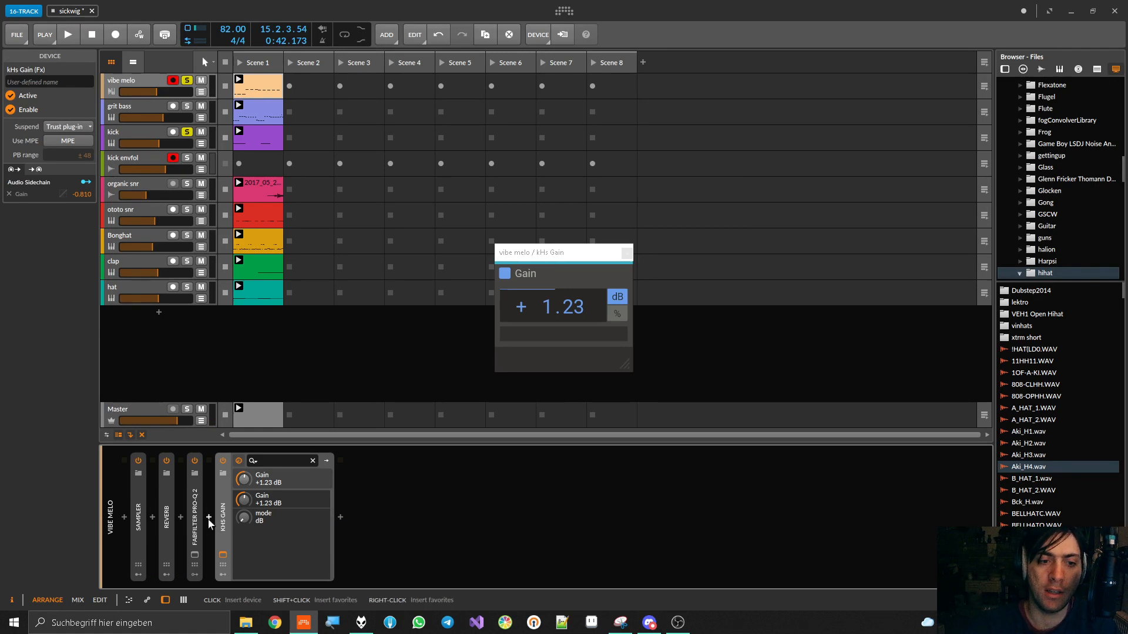
left_click(208, 518)
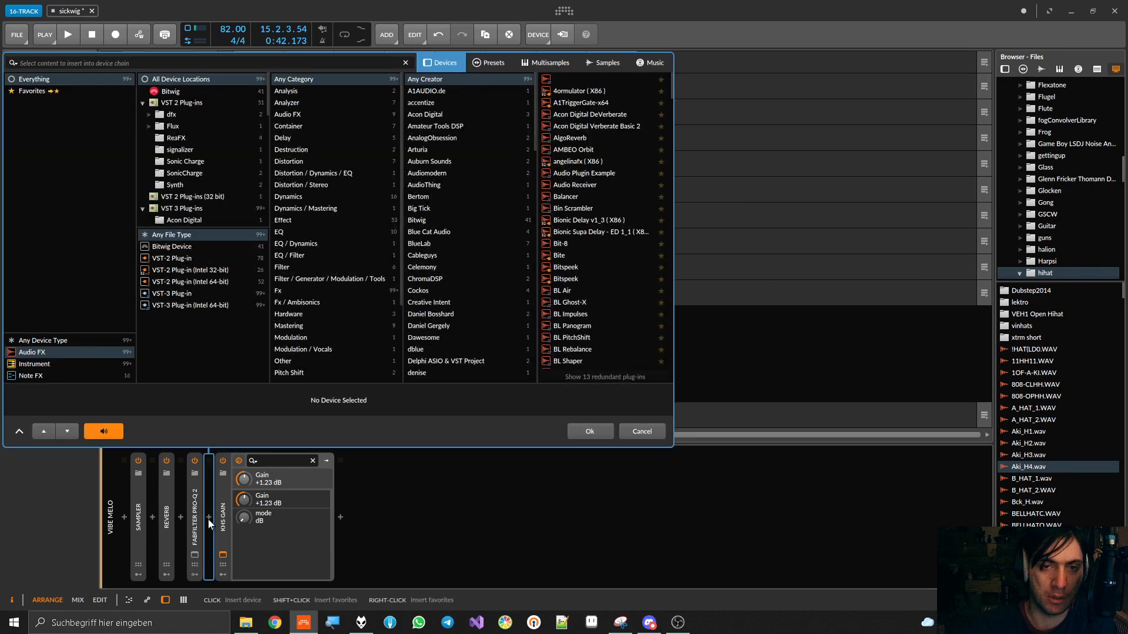
type("mb")
key("ctrl+a")
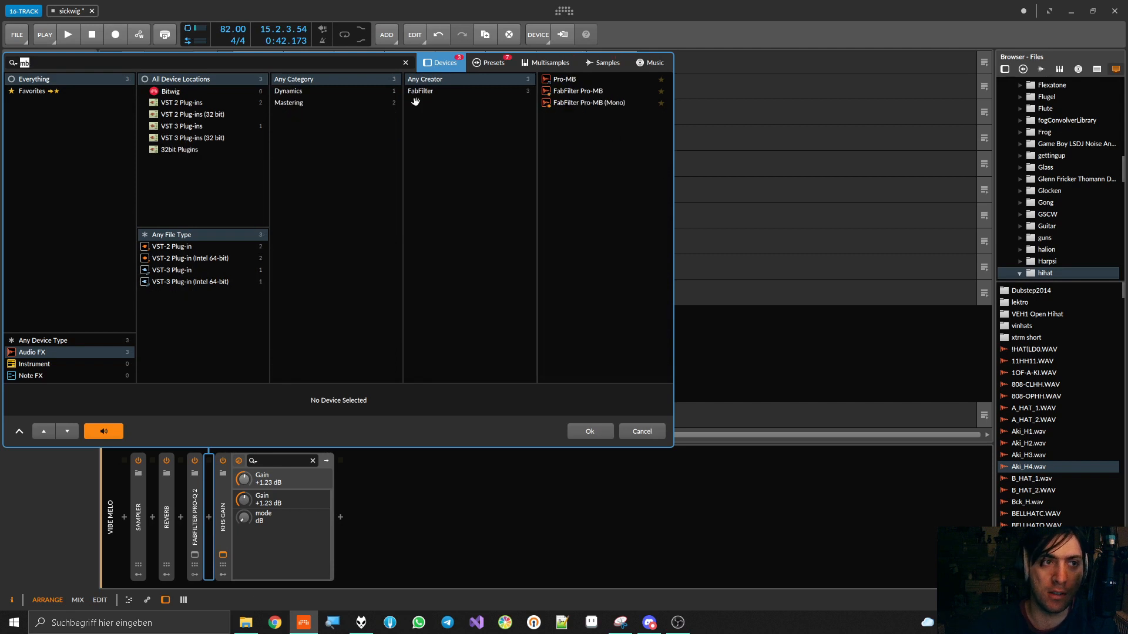
type("mult")
left_click(600, 80)
double_click(600, 81)
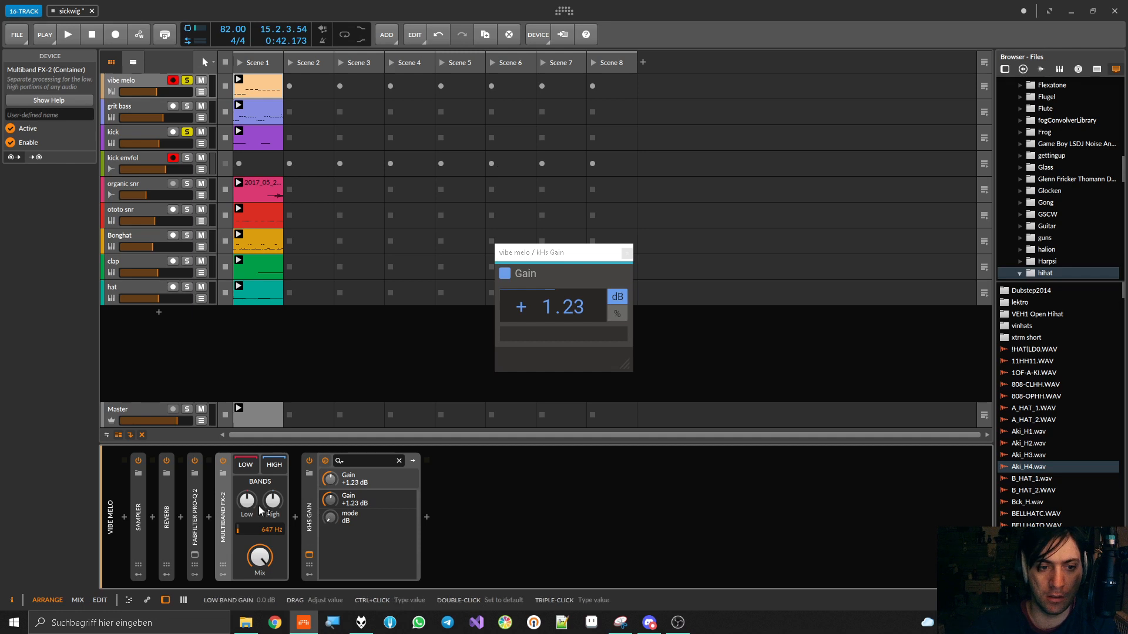
Insert HoRNet Valvola into the High band of Multiband FX-2
left_click(276, 464)
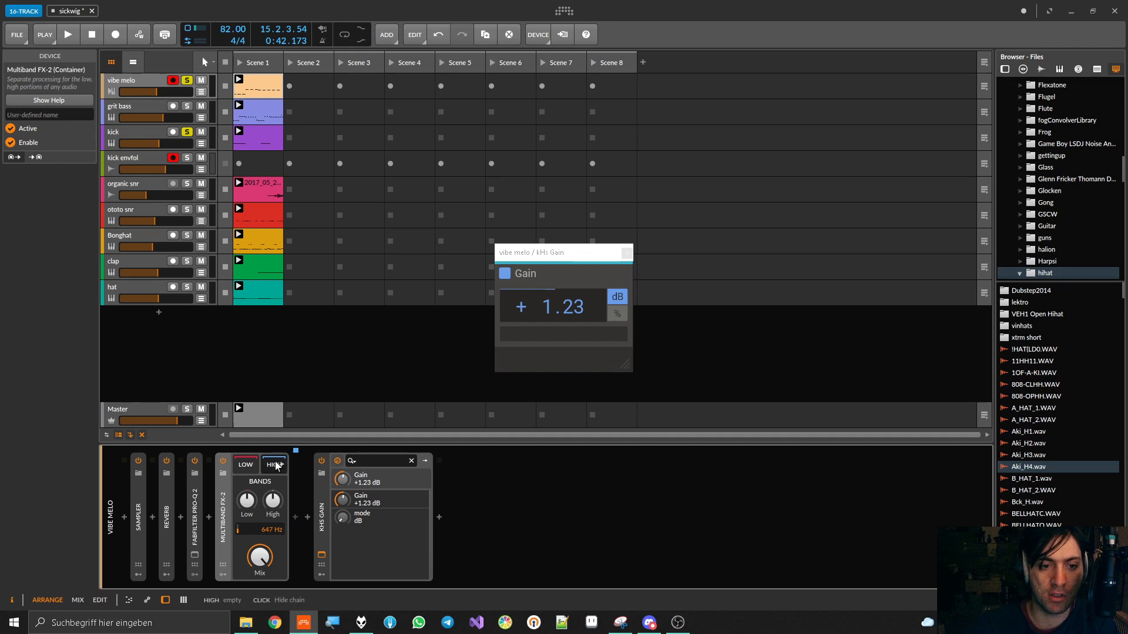
left_click(295, 517)
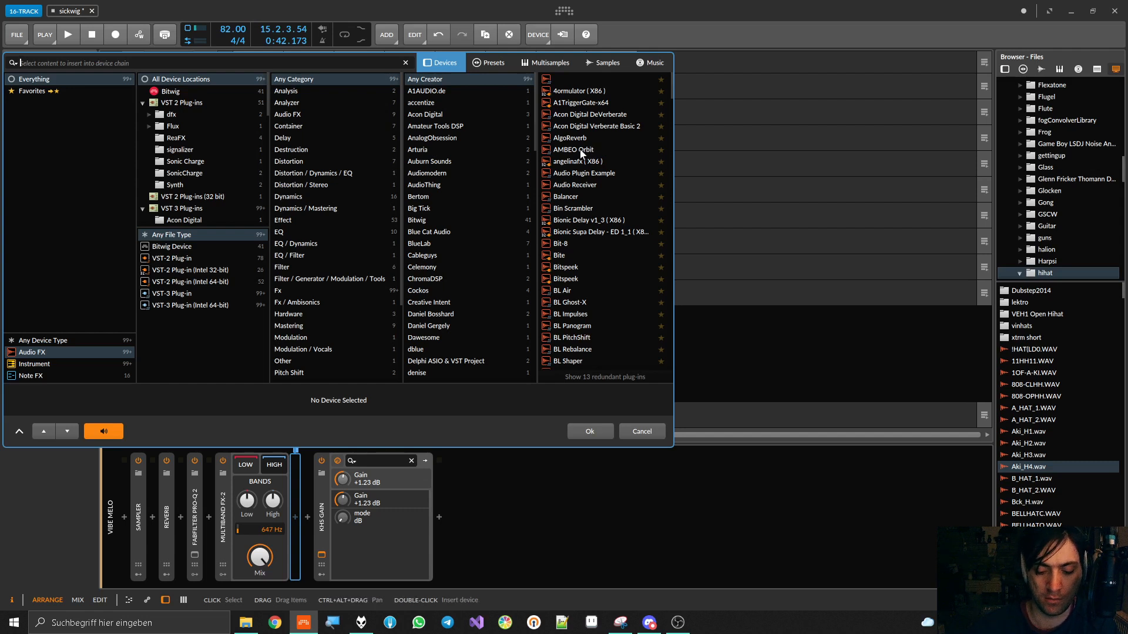
type("valv")
double_click(574, 82)
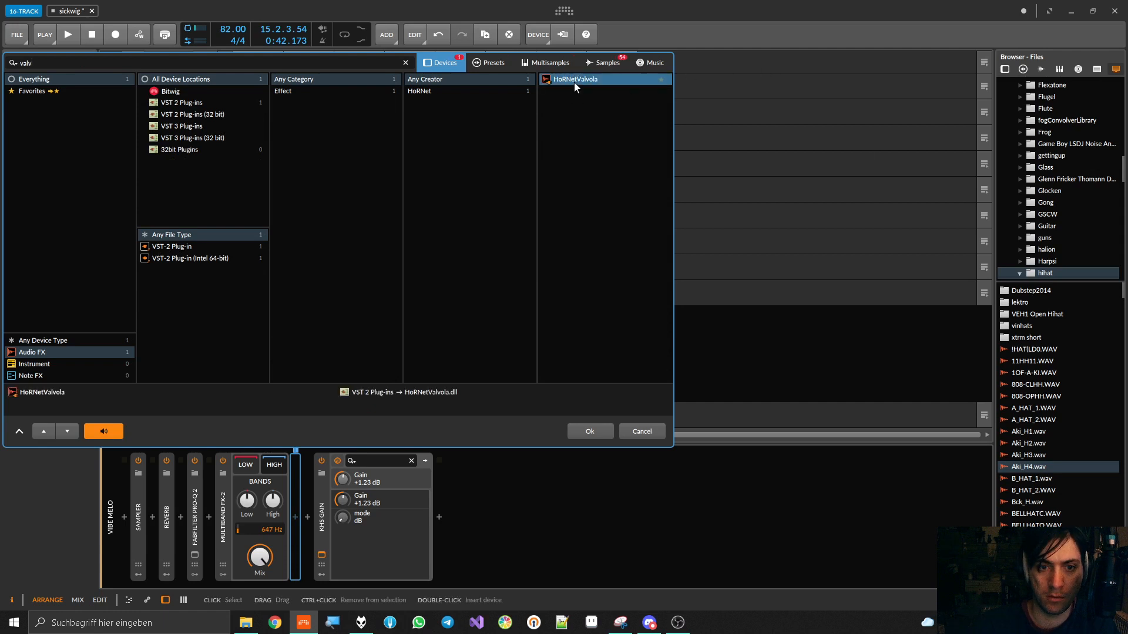
Start playback, raise Valvola's saturation amount to 100.0 and set its tube type to 12AY7
key("space")
left_click_drag(445, 330, 445, 235)
left_click(615, 207)
left_click(625, 244)
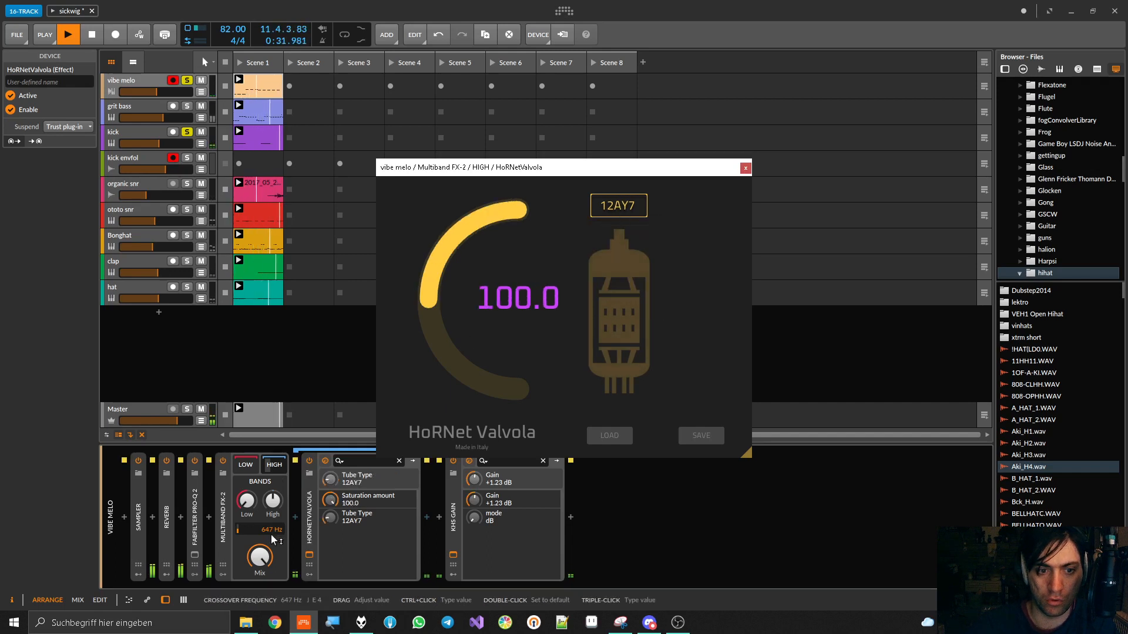
Raise the Multiband FX-2 High band gain to +6.2 dB and compare the sound with the container off and on
left_click_drag(272, 501, 272, 483)
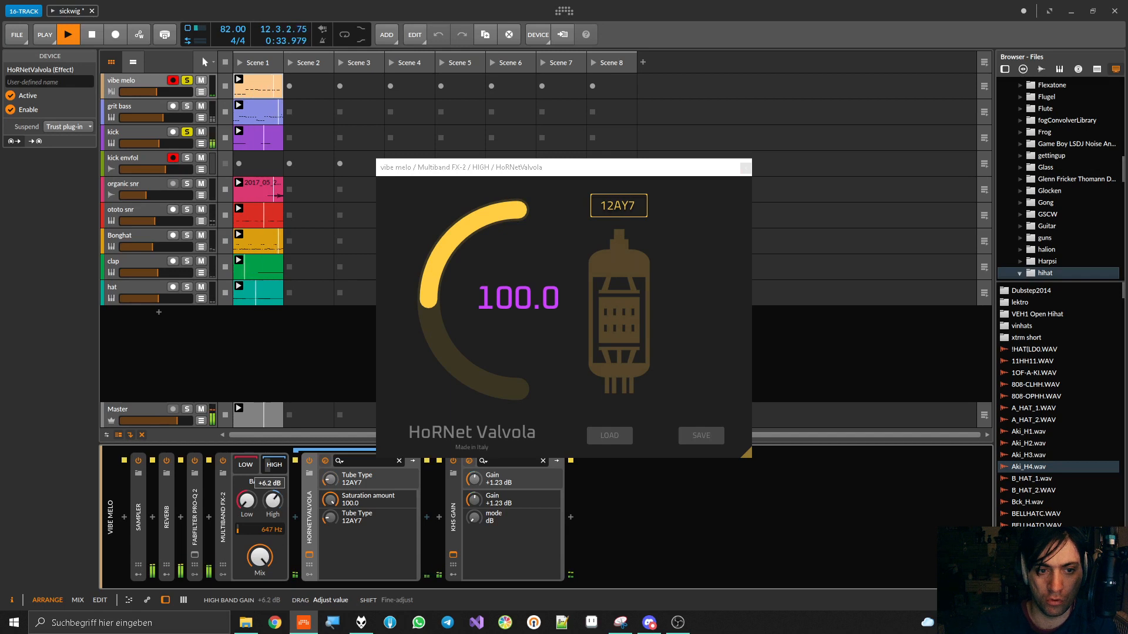
left_click(223, 462)
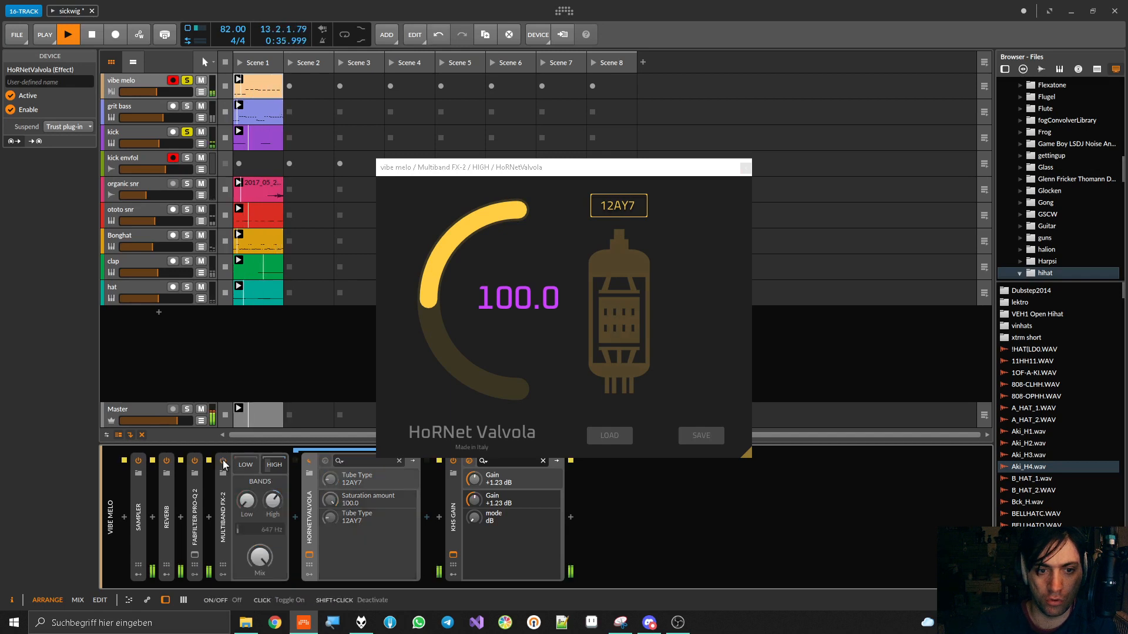
left_click(223, 461)
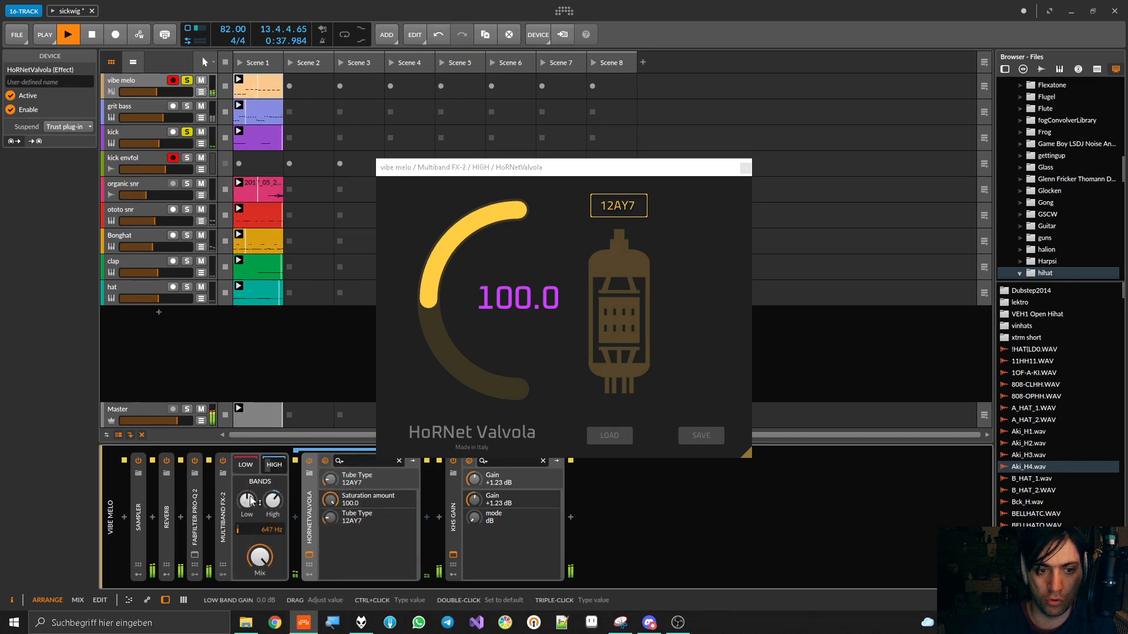
left_click(223, 462)
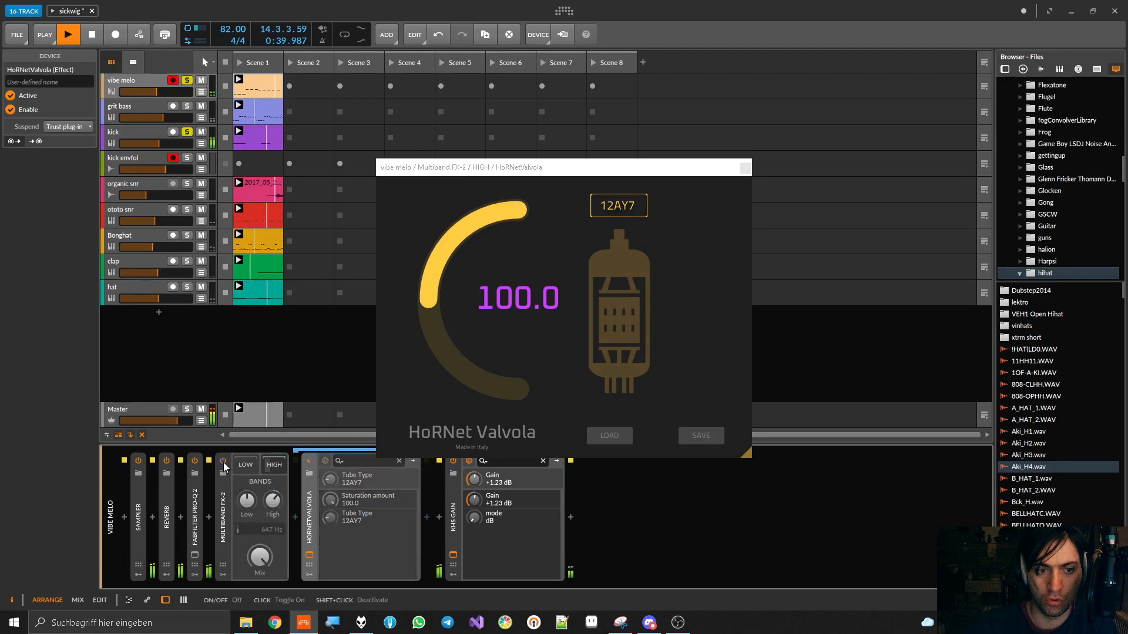
left_click(223, 462)
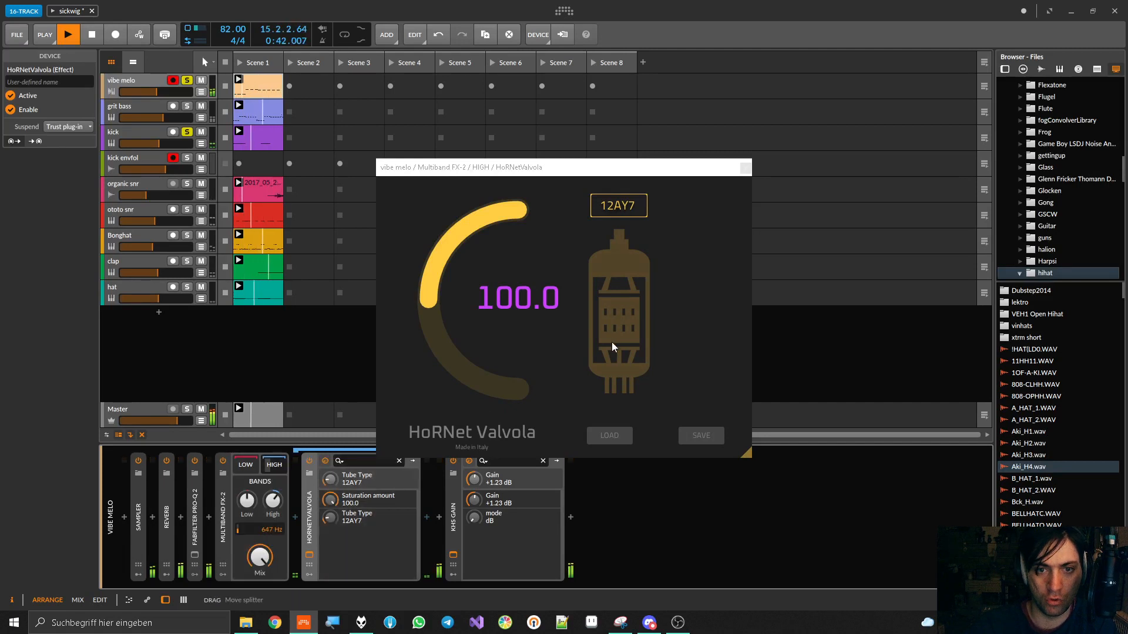
Audition the 12AT7 and 7025 tube types in the High band's Valvola and lower its saturation amount to 90.2
left_click(619, 206)
left_click(622, 253)
left_click(620, 206)
left_click(621, 270)
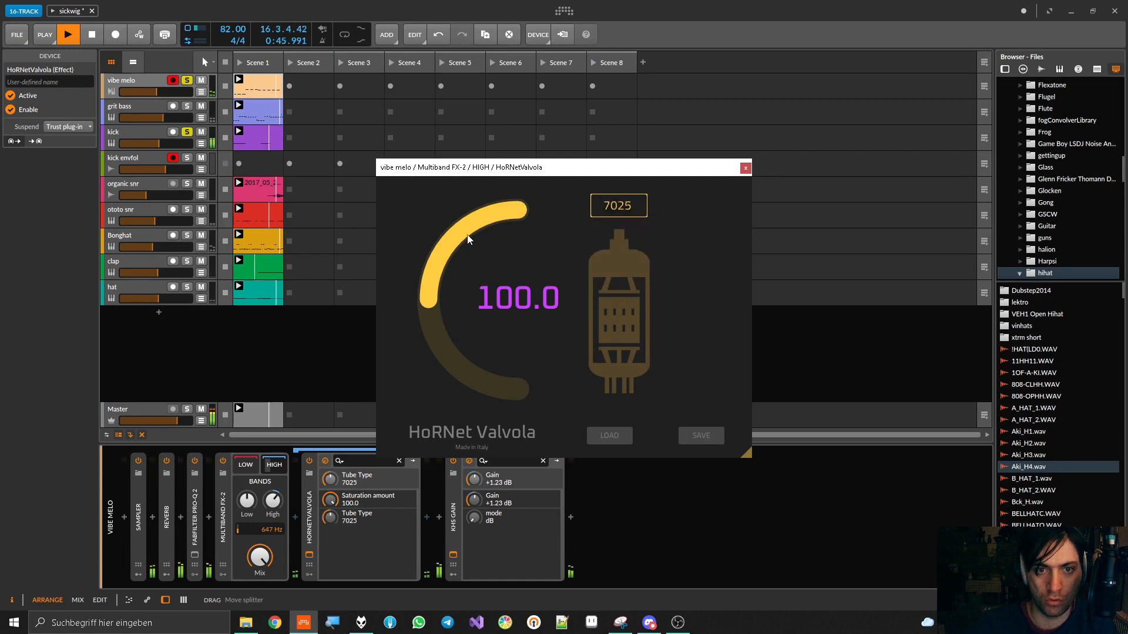
left_click_drag(469, 239, 468, 256)
Audition the tube types EL34, EL84 and 6L6CG at 90.2 saturation, returning to 7025
left_click(595, 203)
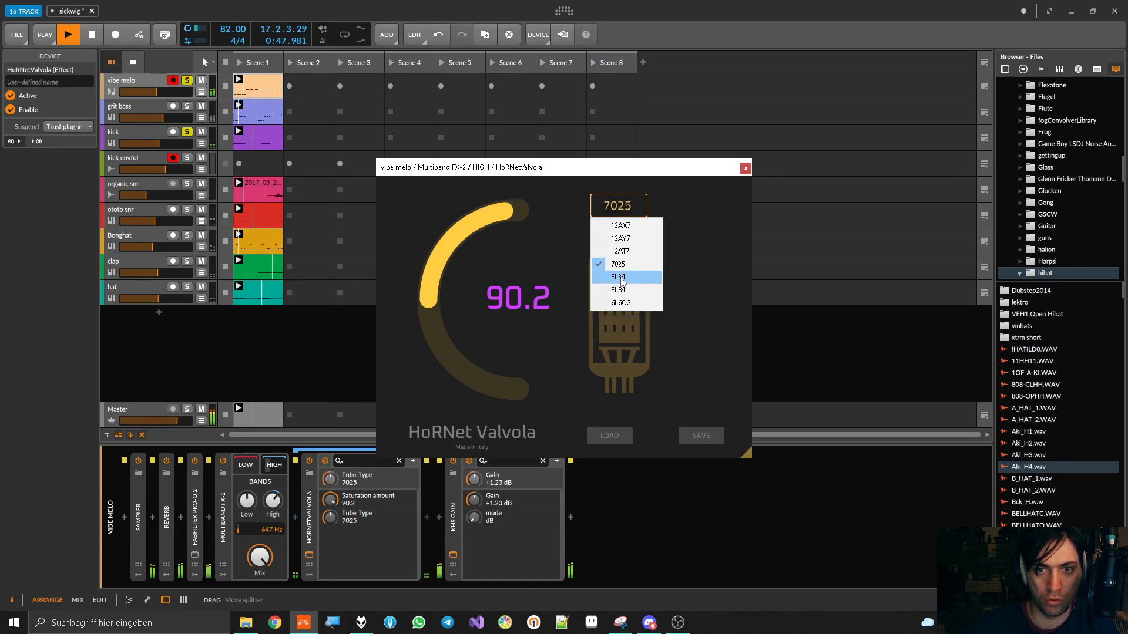
left_click(623, 283)
left_click(623, 212)
left_click(623, 294)
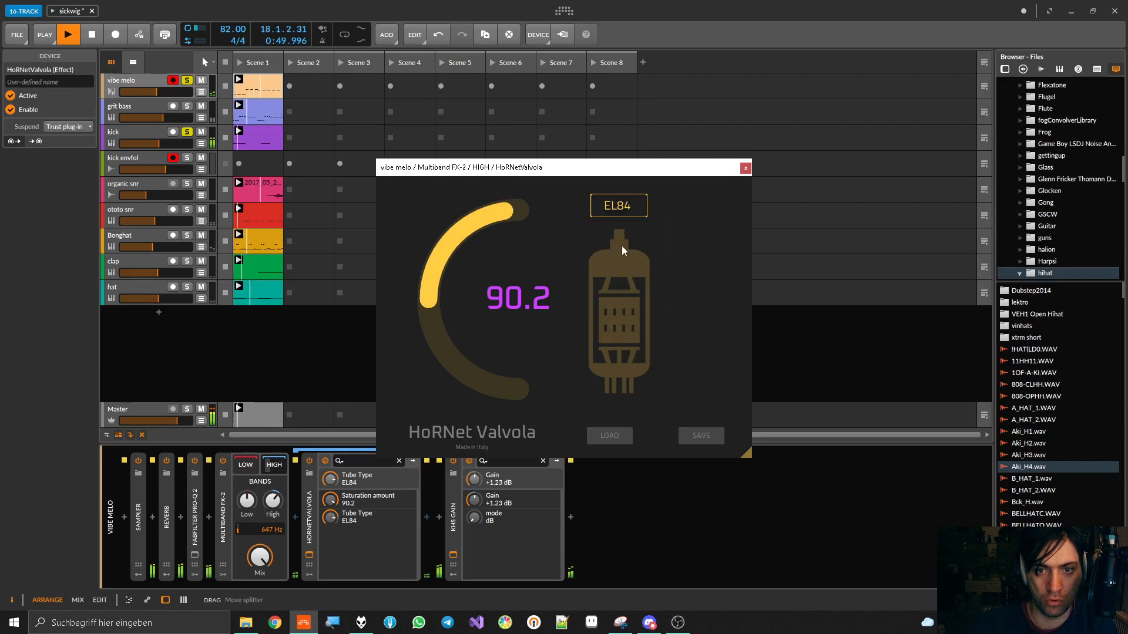
left_click(622, 209)
left_click(623, 306)
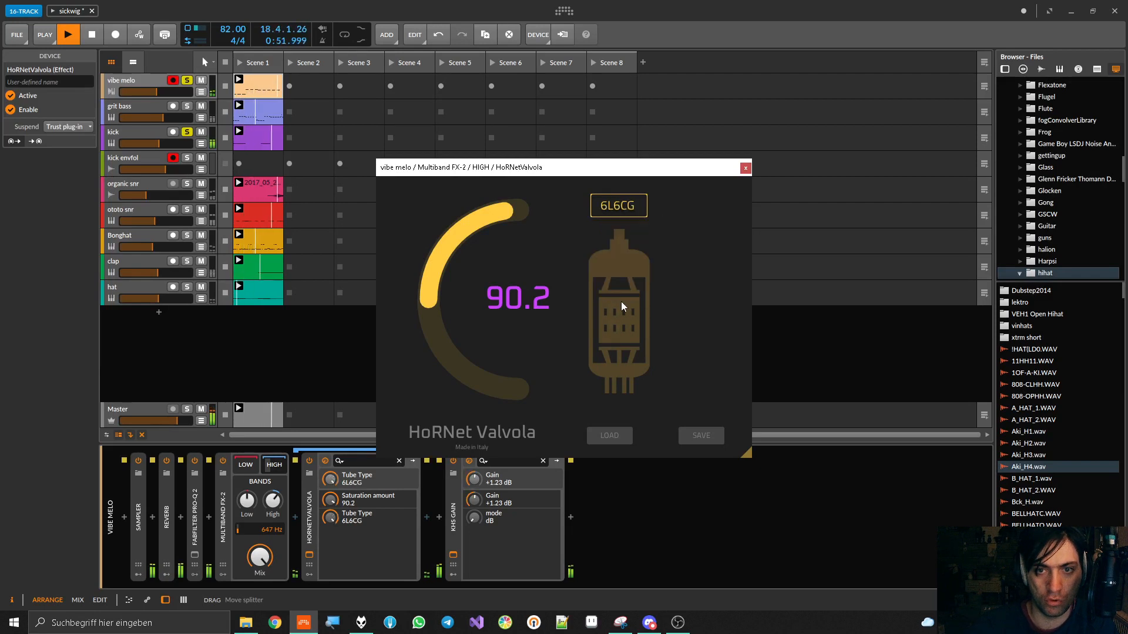
left_click(612, 207)
left_click(612, 272)
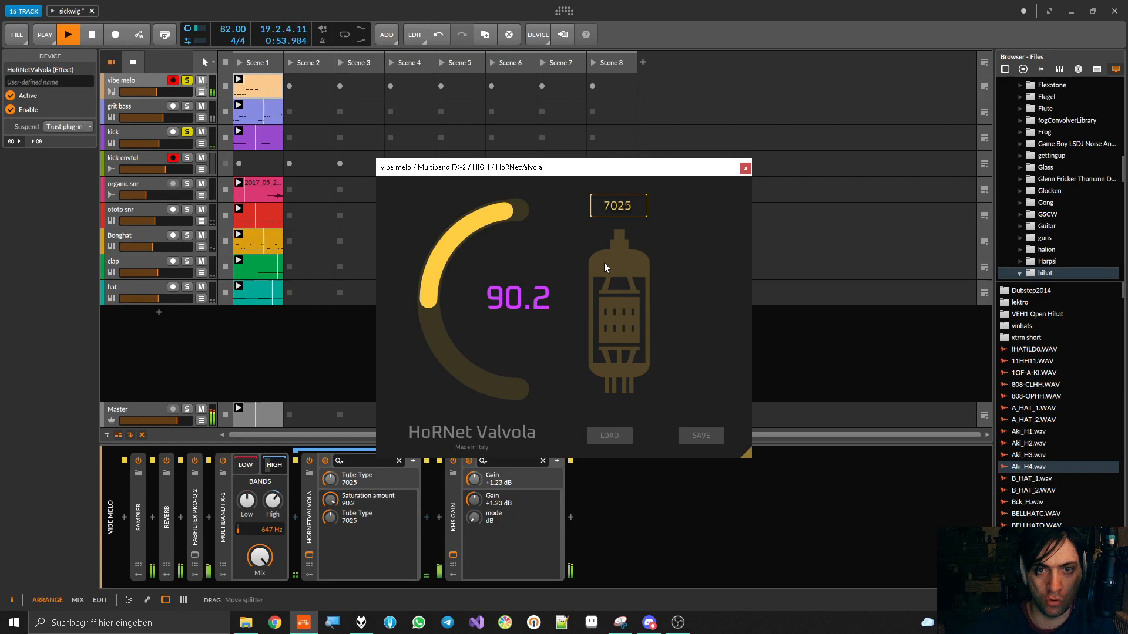
Lower the High band Valvola's saturation amount to 66.1, compare Multiband FX-2 off and on, and stop playback
left_click_drag(499, 276, 500, 325)
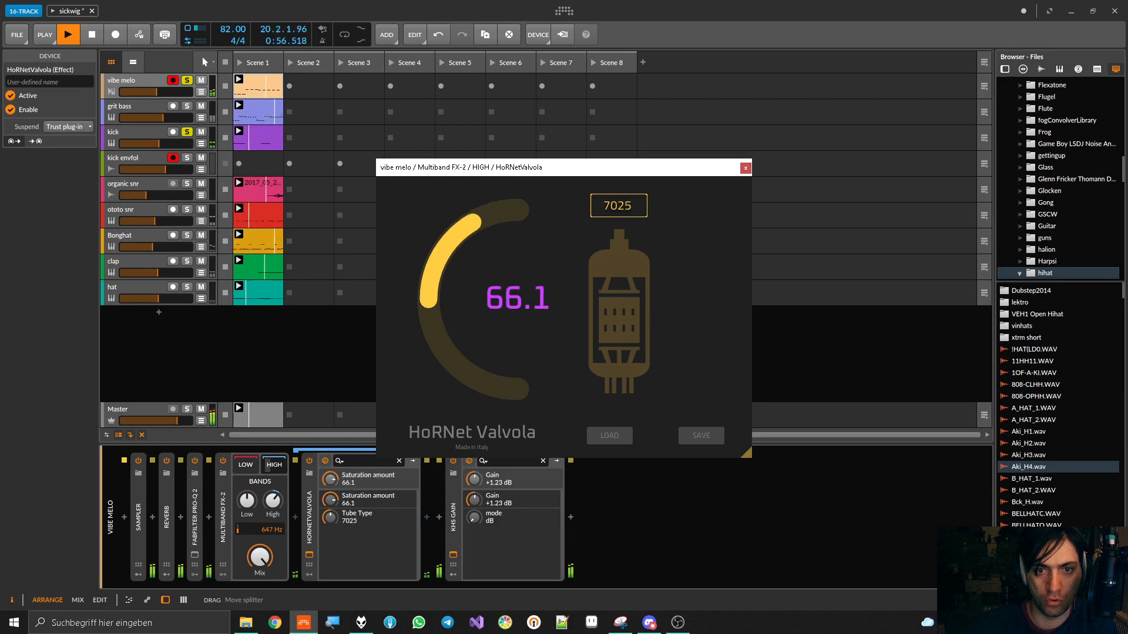
left_click(223, 462)
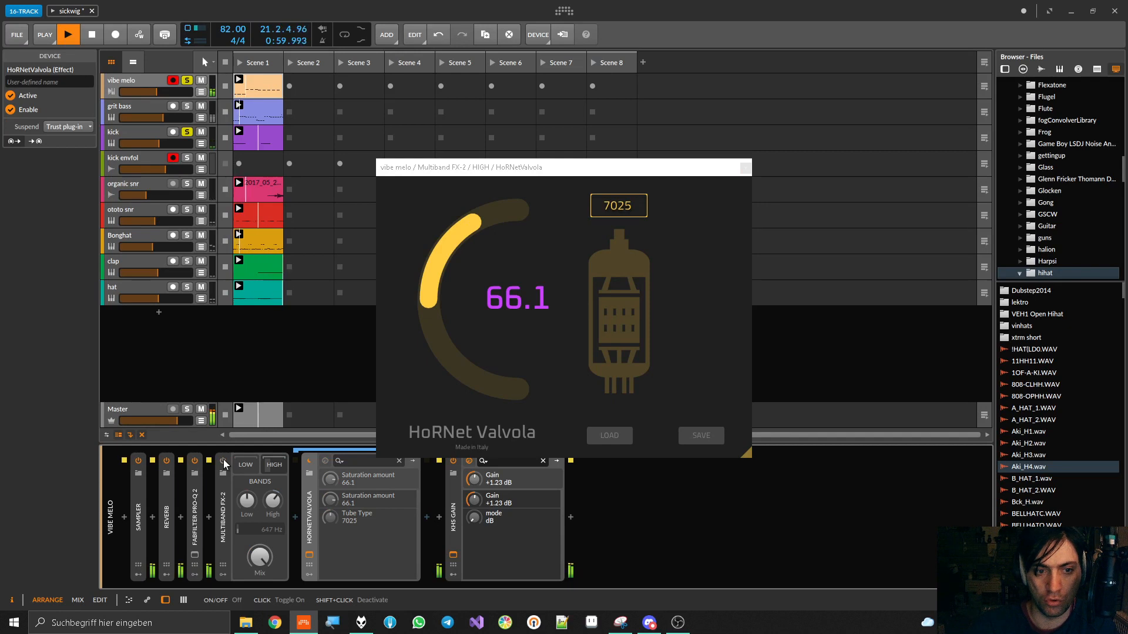
left_click(223, 461)
key("space")
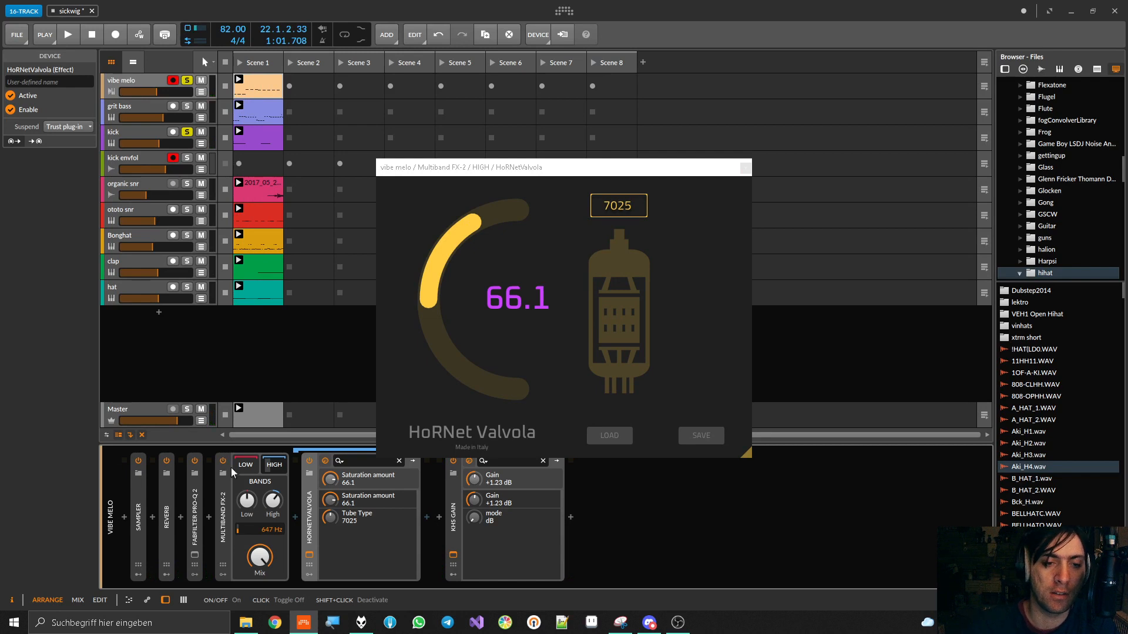
Raise the Multiband FX-2 crossover to 3.68 kHz and Valvola's saturation to 68.9, comparing the container off and on during playback
mouse_move(267, 531)
left_mouse_down()
mouse_move(263, 509)
mouse_move(272, 522)
left_mouse_up()
key("space")
mouse_move(463, 219)
left_mouse_down()
mouse_move(465, 176)
mouse_move(465, 347)
mouse_move(465, 205)
left_mouse_up()
left_click(246, 496)
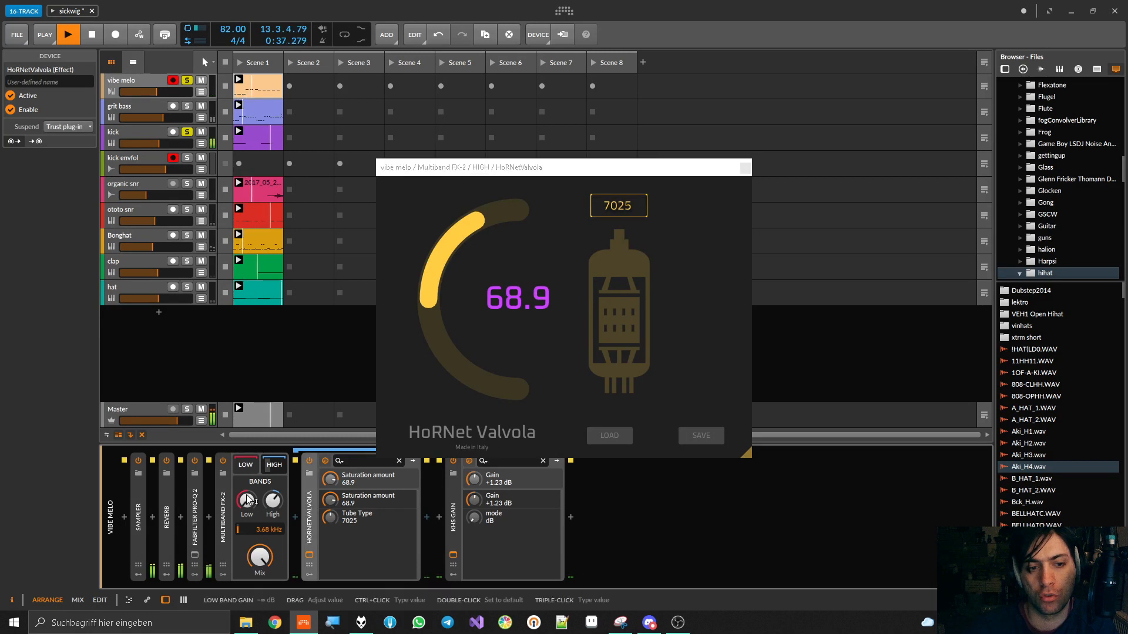
left_click(222, 462)
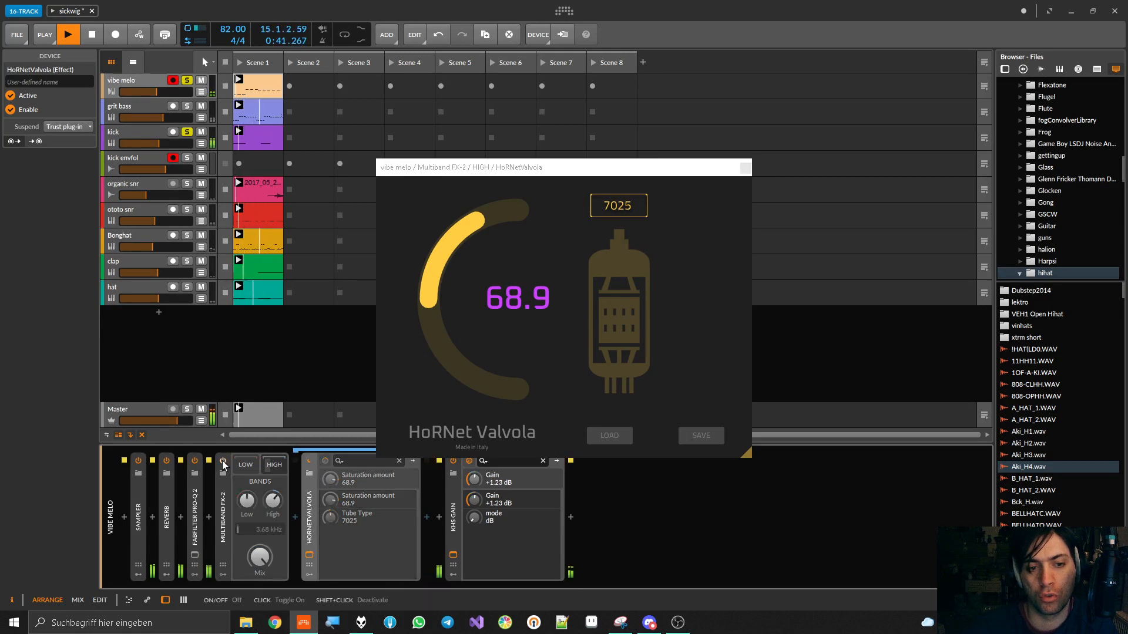
left_click(222, 461)
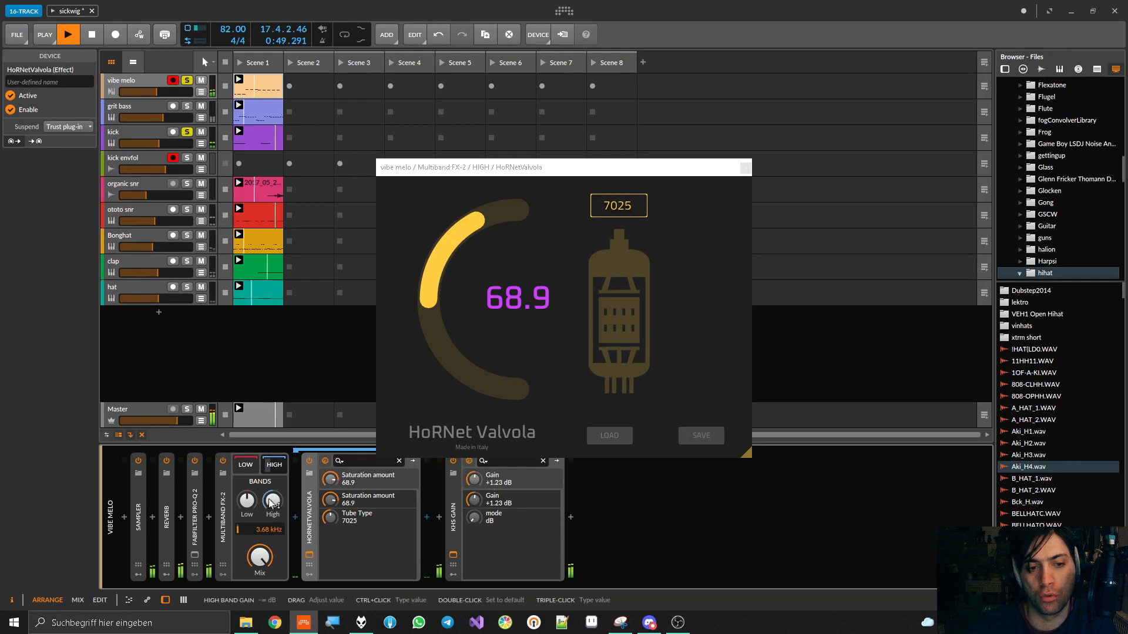
Insert HoRNetValvola into the Low band of Multiband FX-2 and set its saturation amount to 100.0
left_click(244, 463)
left_click(245, 464)
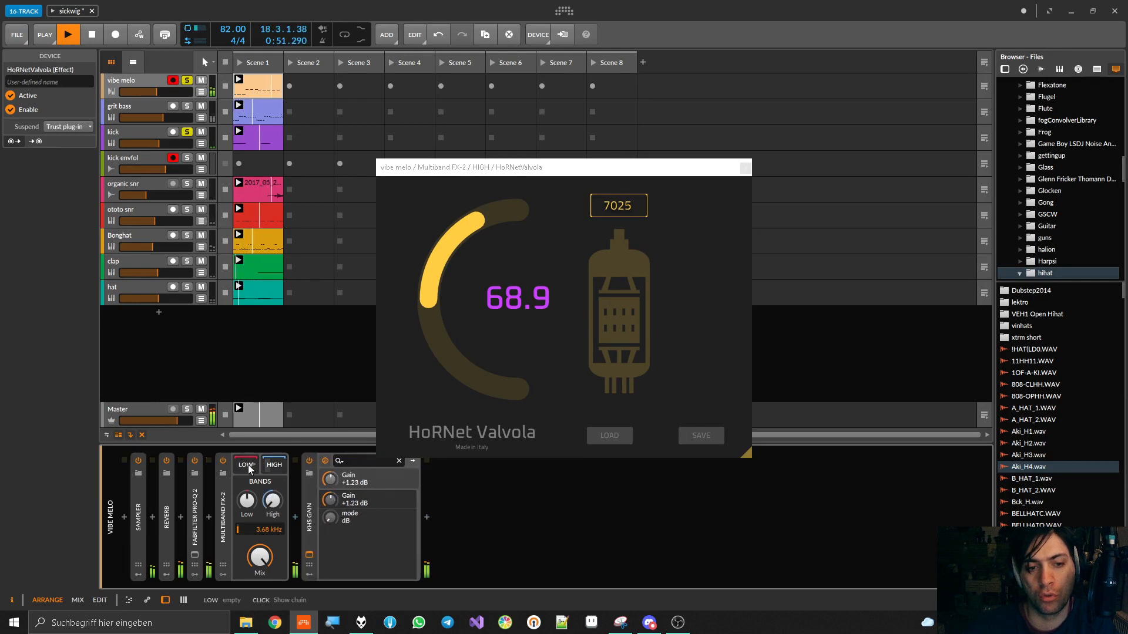
left_click(295, 517)
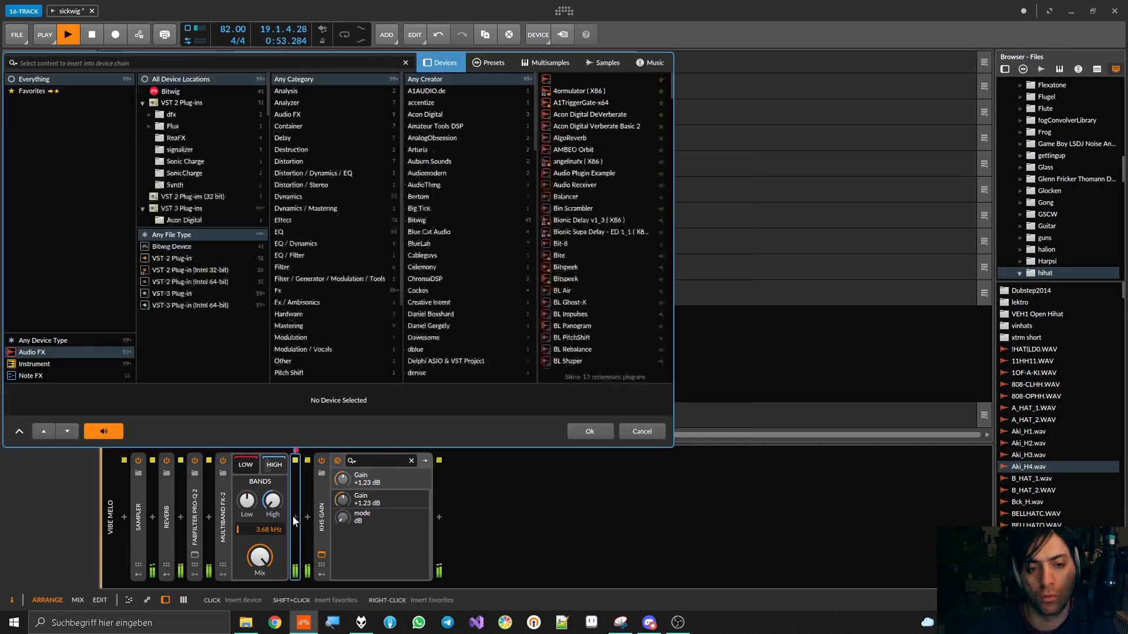
type("va")
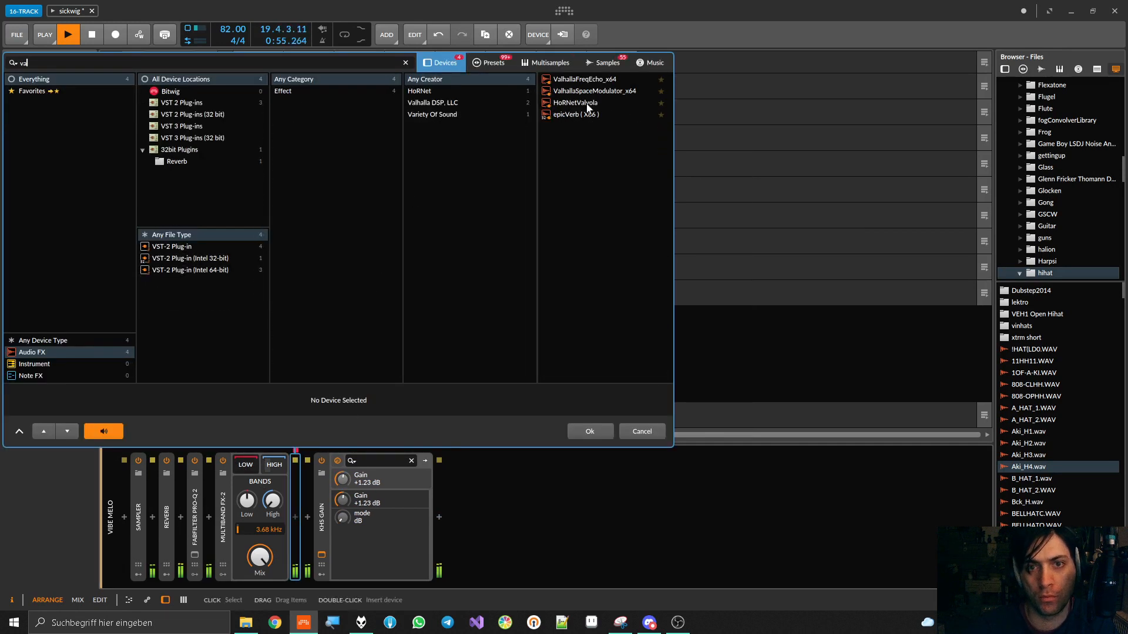
left_click(586, 104)
double_click(587, 104)
left_click_drag(446, 253, 446, 177)
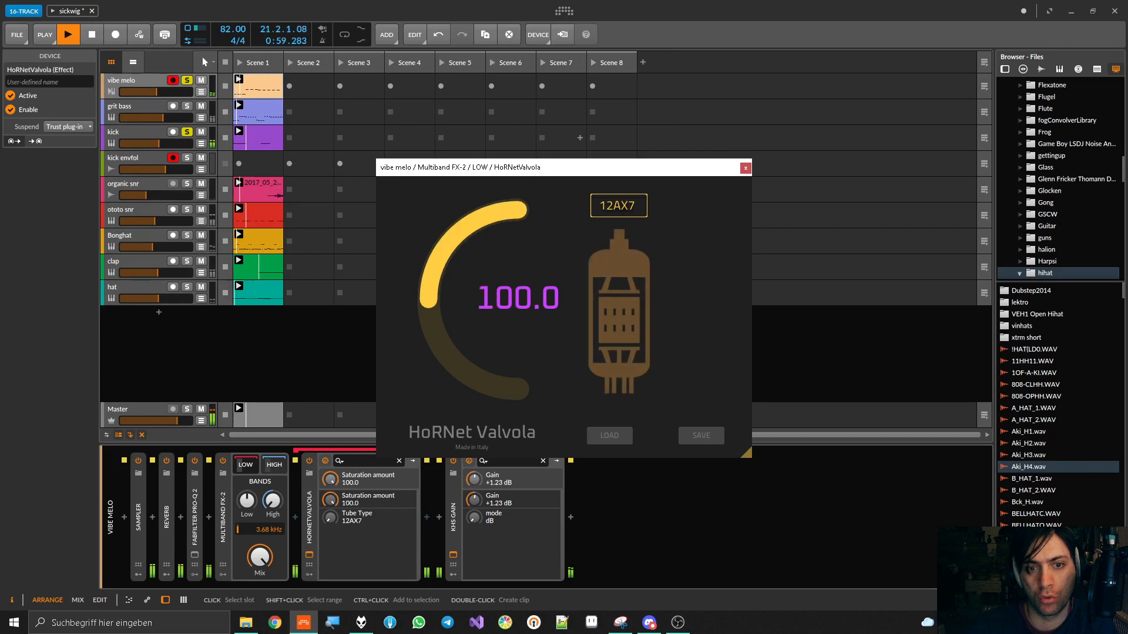
Audition tube types in the Low band's Valvola, settle on 7025 at 23.8 saturation, and close both Valvola windows
left_click(600, 225)
left_click(628, 288)
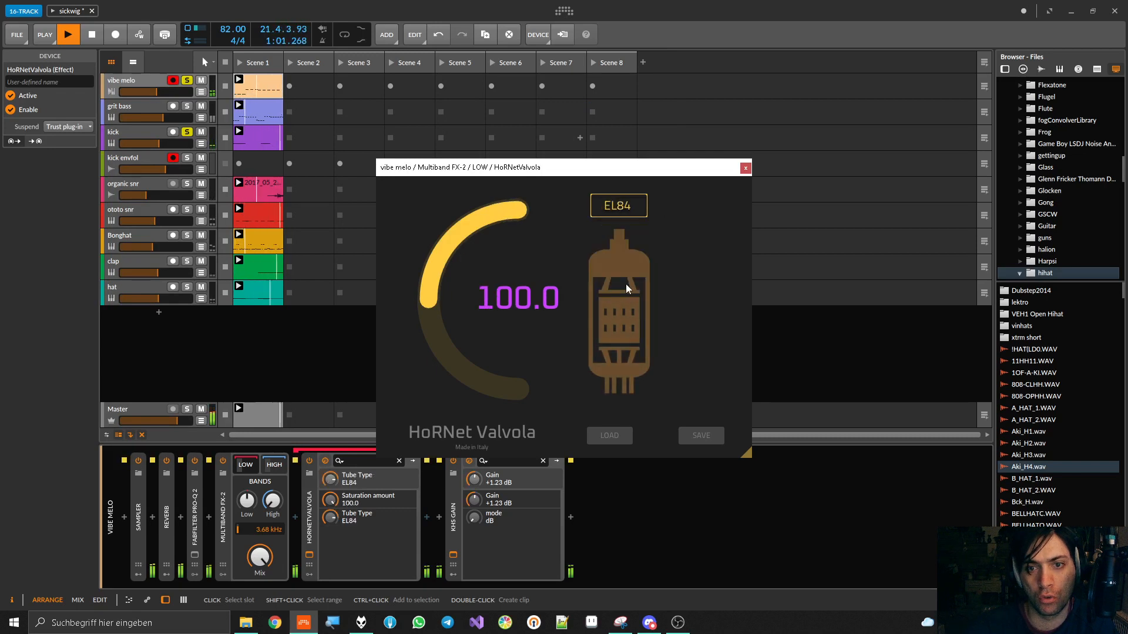
left_click(622, 212)
left_click(621, 255)
left_click(620, 215)
left_click(618, 268)
left_click_drag(459, 236, 458, 285)
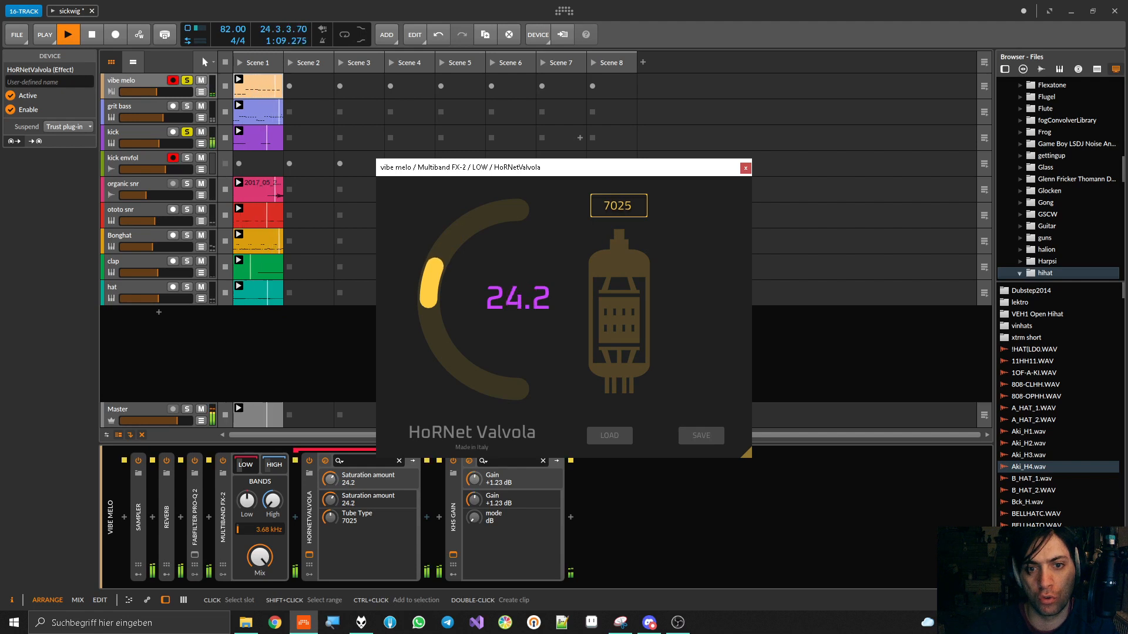
left_click(746, 169)
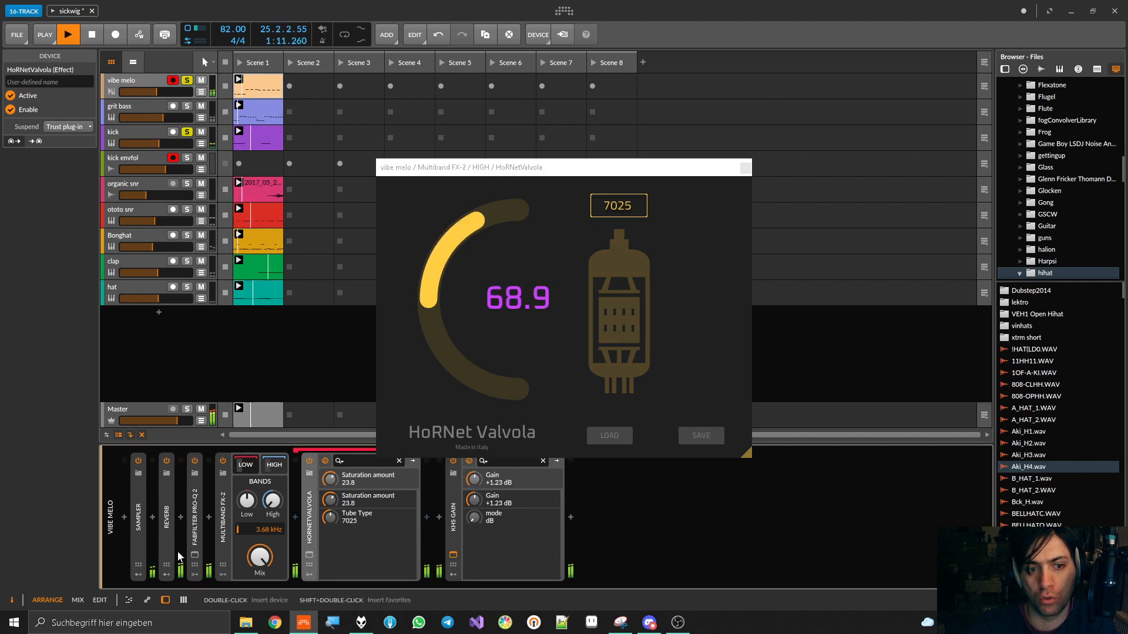
left_click(745, 168)
Fine-tune the Low and High band gains of Multiband FX-2 and compare the sound with the container off and on
left_click_drag(273, 501, 272, 489)
left_click(222, 461)
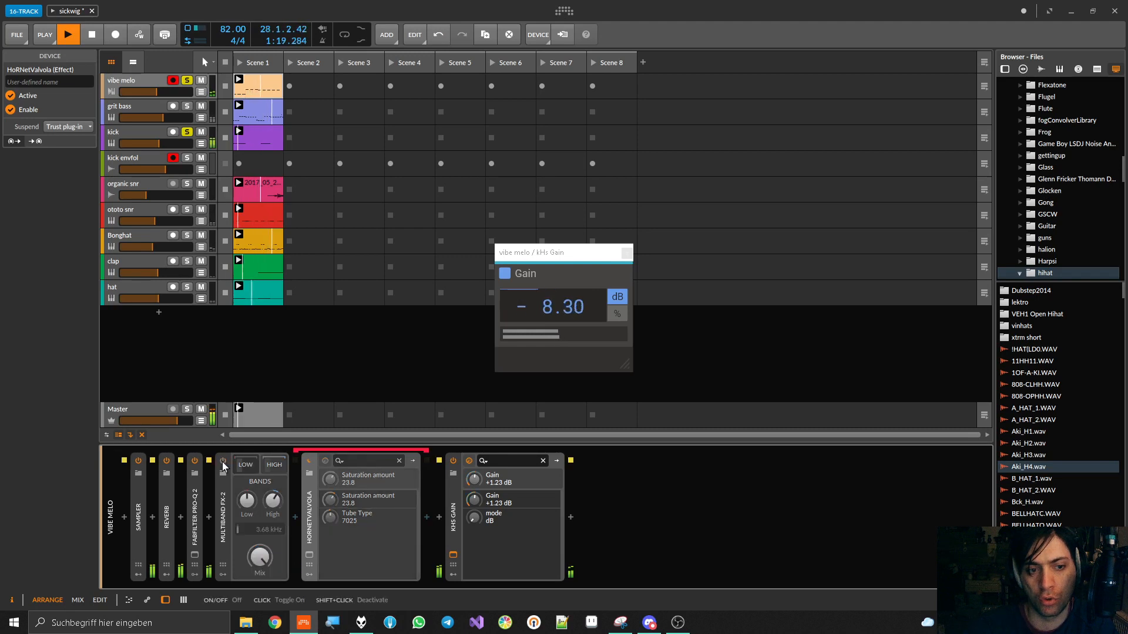
left_click(223, 462)
left_click_drag(272, 501, 272, 497)
left_click_drag(246, 500, 273, 499)
left_click(223, 462)
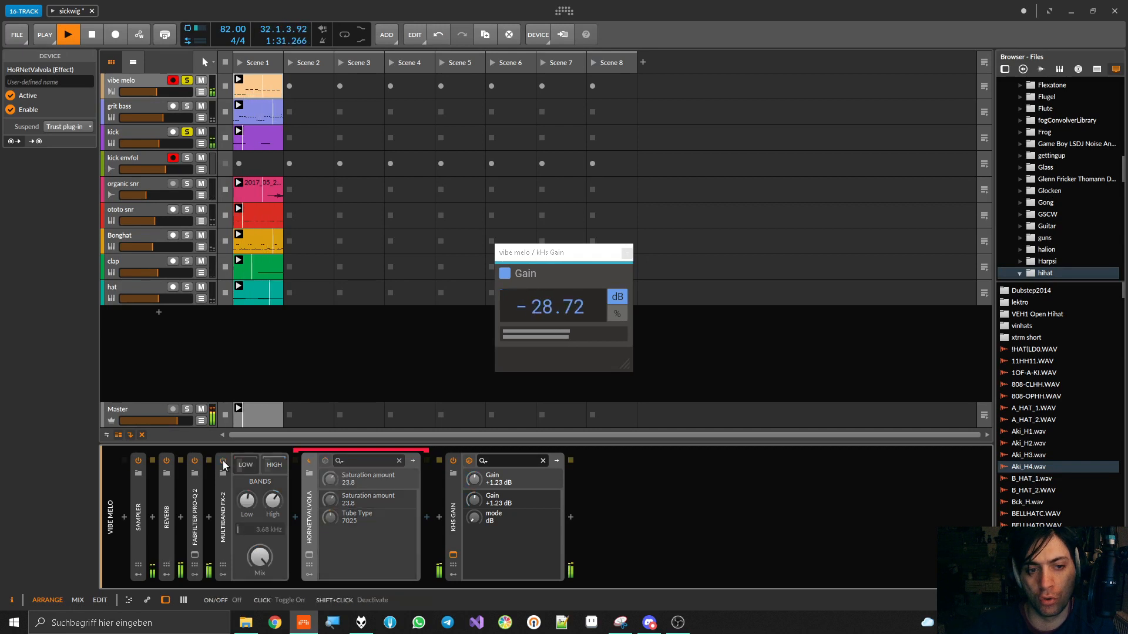
left_click(223, 462)
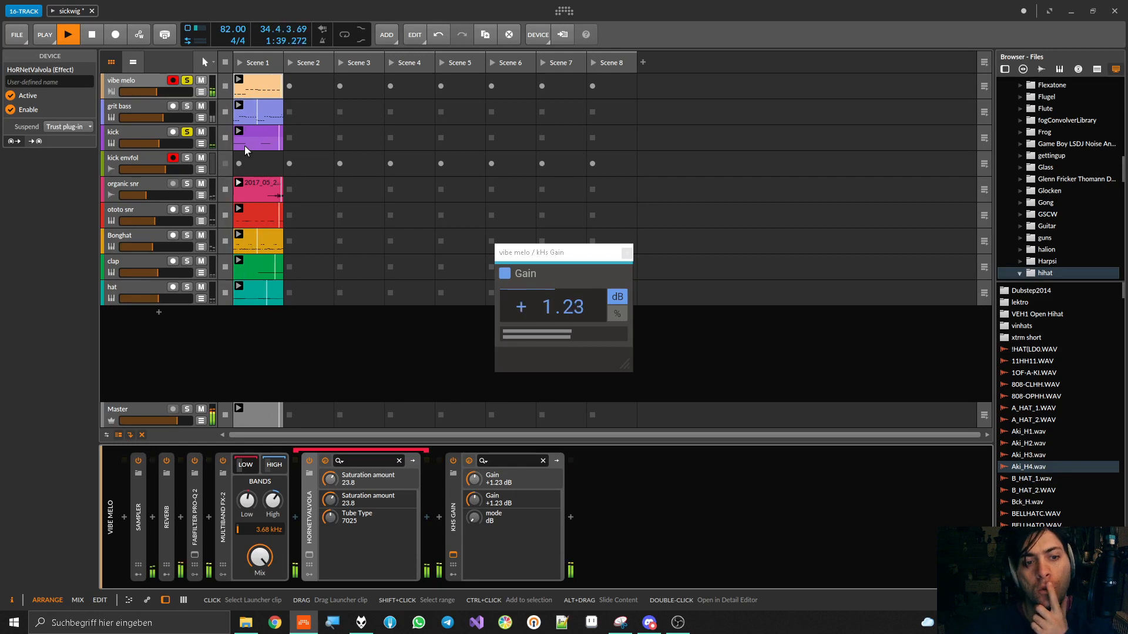
Unsolo vibe melo and kick, compare Multiband FX-2 off and on in the full mix, and close the kHs Gain window
left_click(184, 80)
left_click(187, 134)
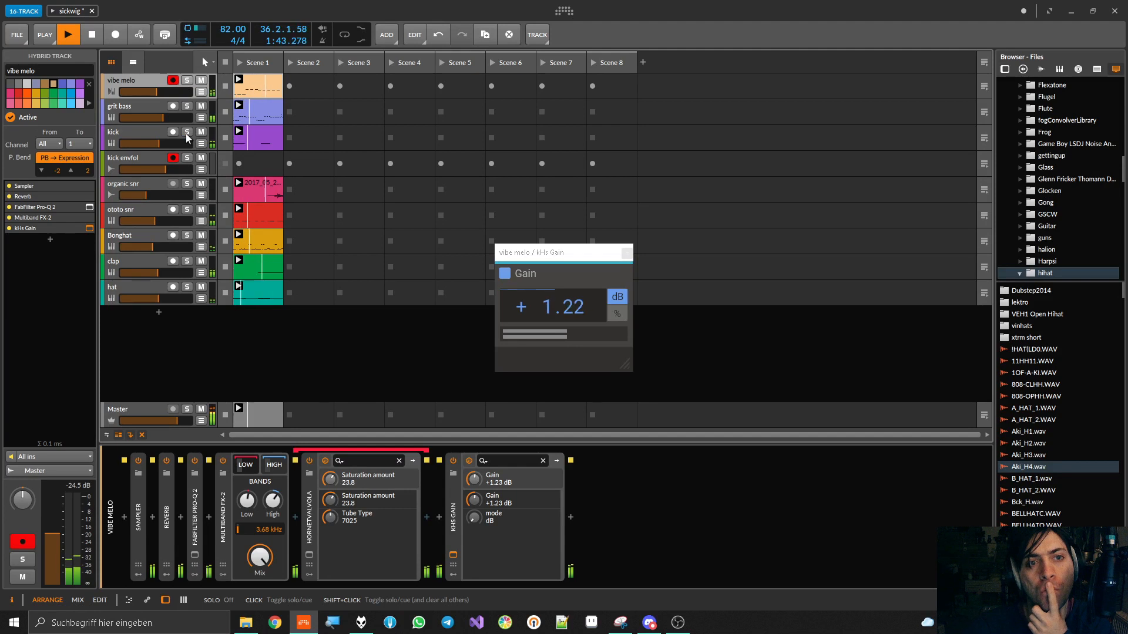
left_click(225, 461)
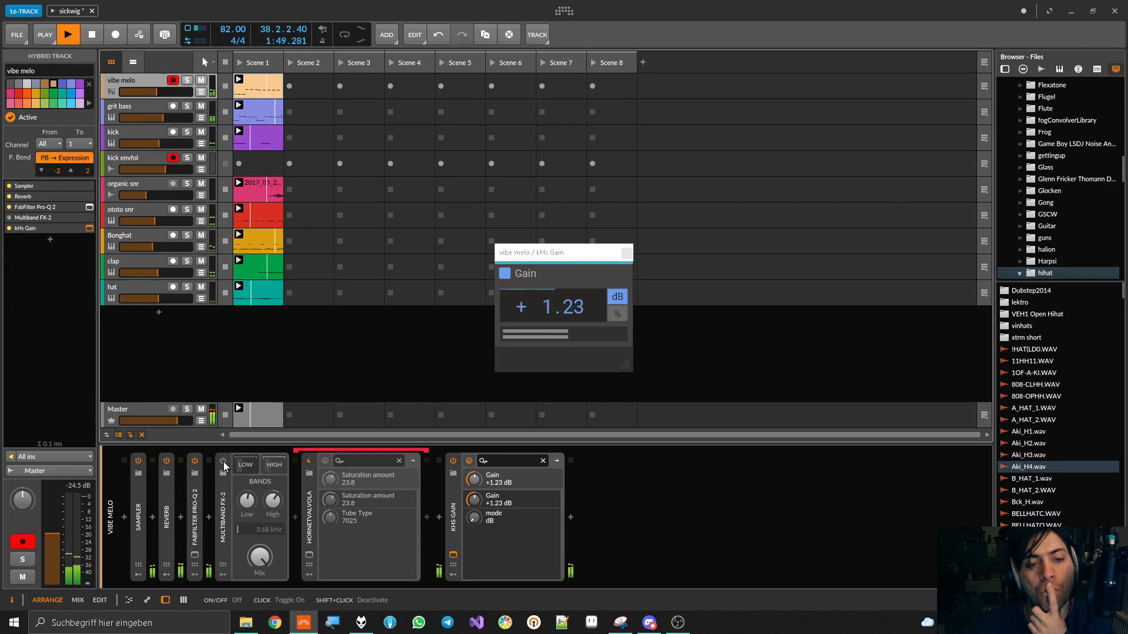
left_click(224, 461)
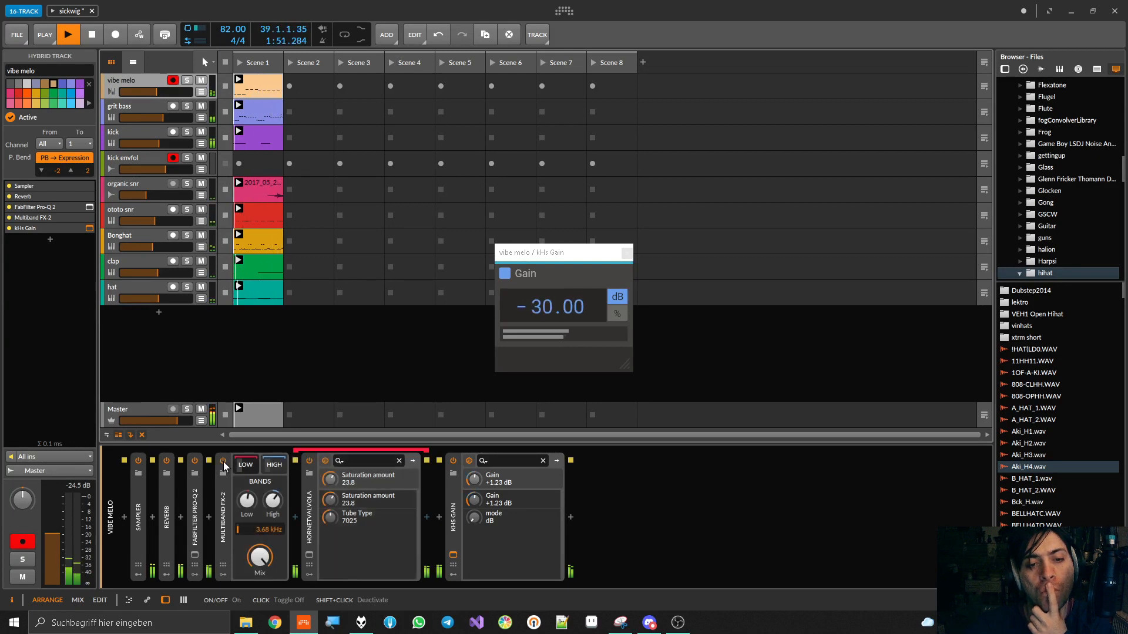
left_click(627, 252)
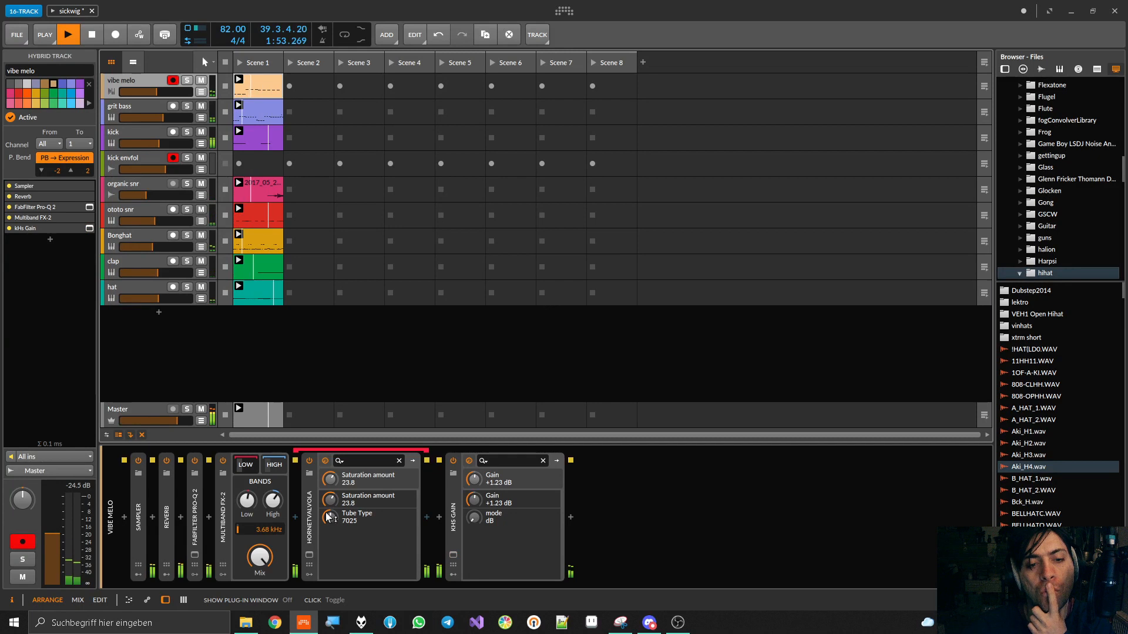
Collapse the Low band's HoRNetValvola and the Multiband FX-2 device, and compare the full mix with the container off and on
left_click(308, 516)
double_click(309, 509)
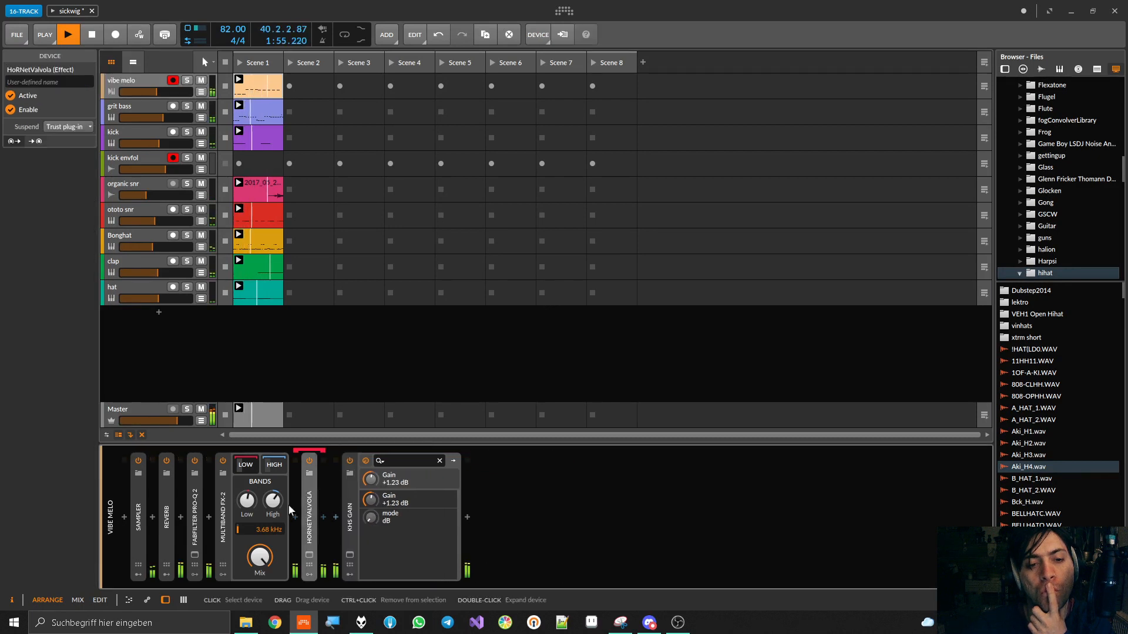
double_click(223, 470)
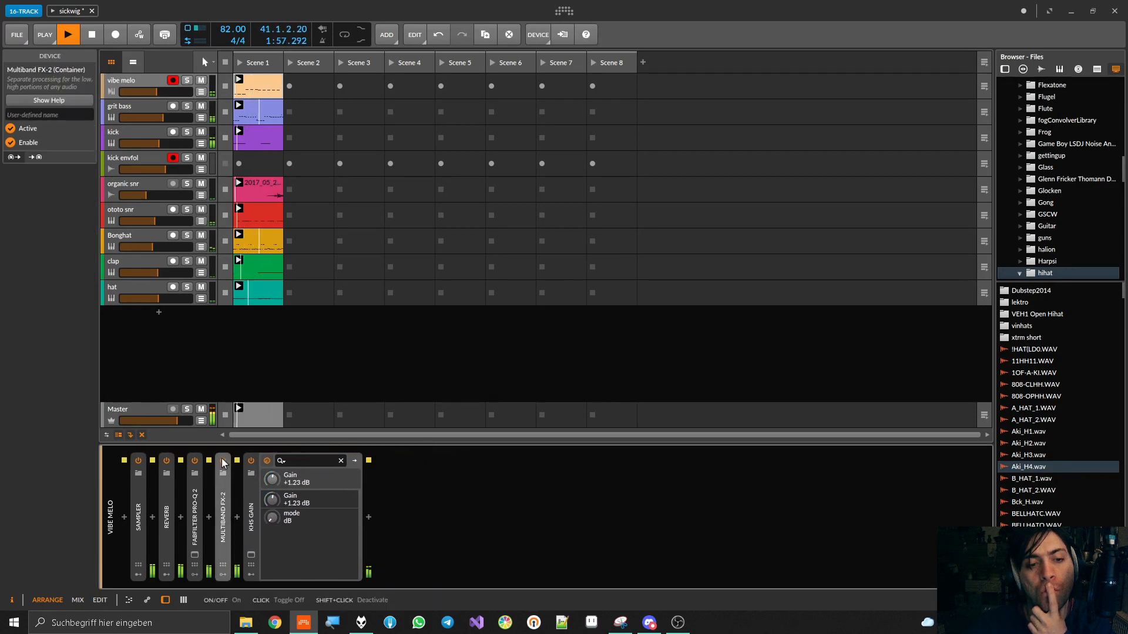
left_click(223, 462)
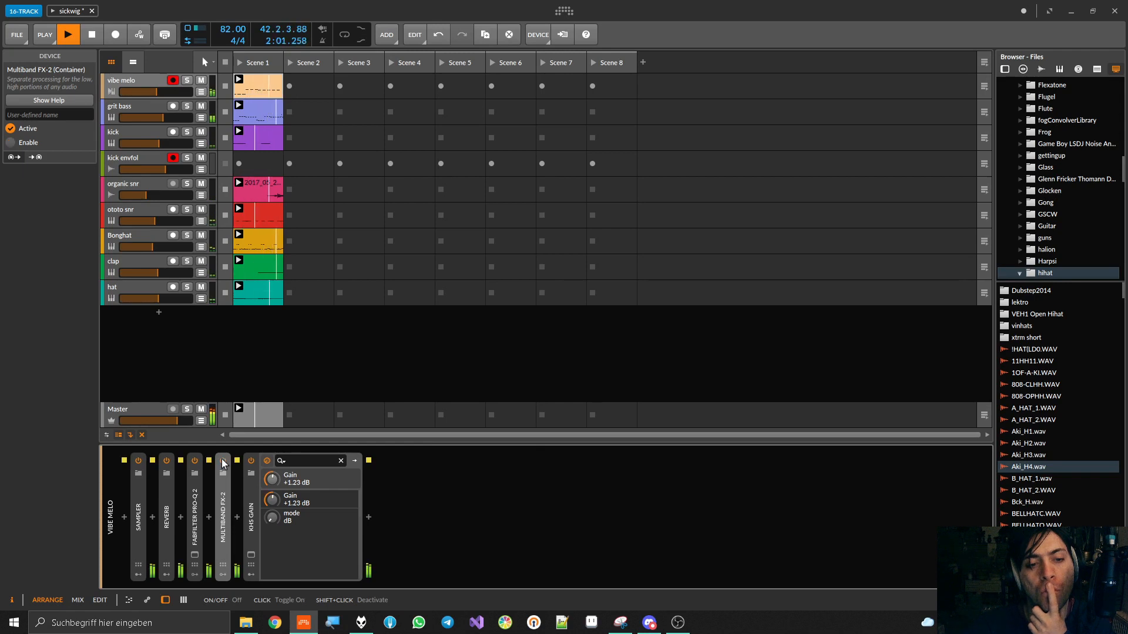
left_click(222, 462)
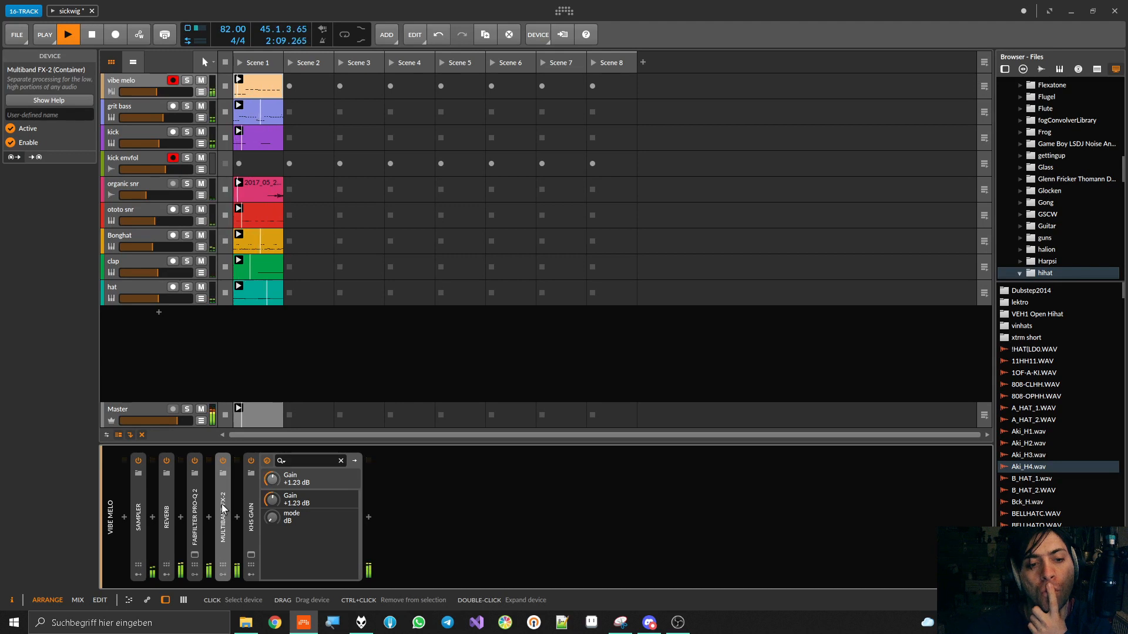
Expand Multiband FX-2 to lower its Mix to 43.5 %, then collapse the device and stop playback
left_click(223, 496)
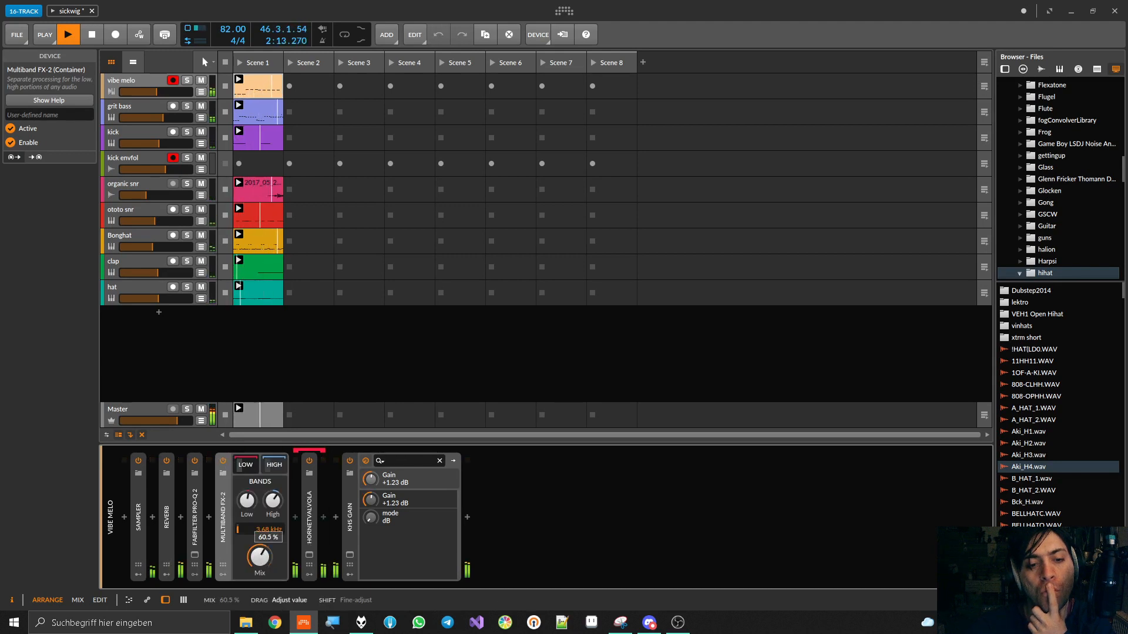
left_click_drag(259, 556, 259, 549)
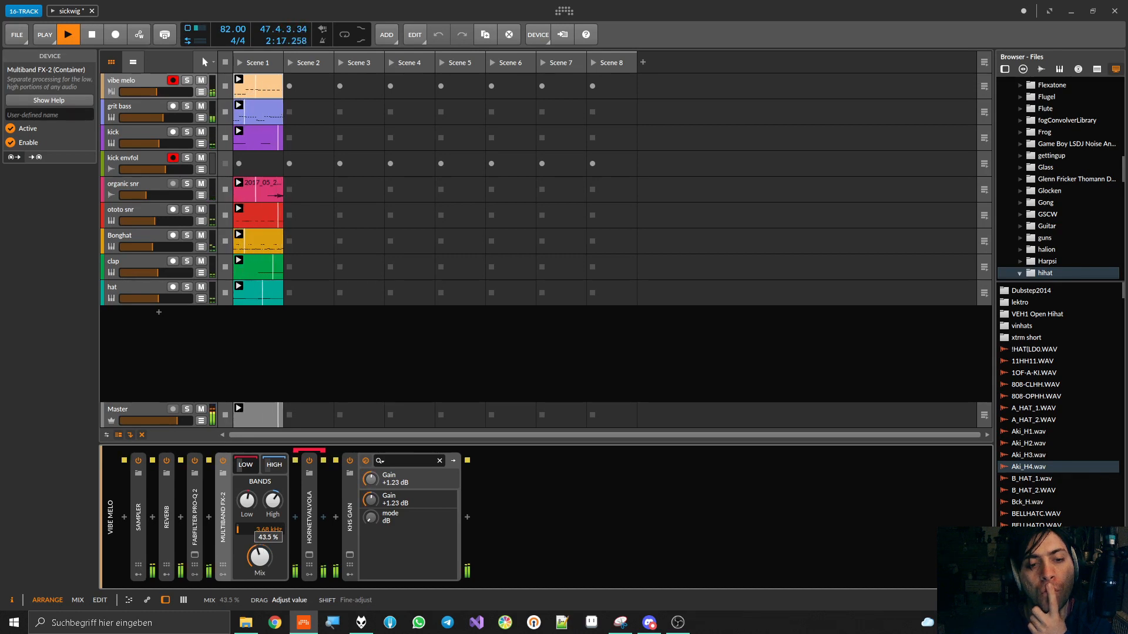
double_click(222, 509)
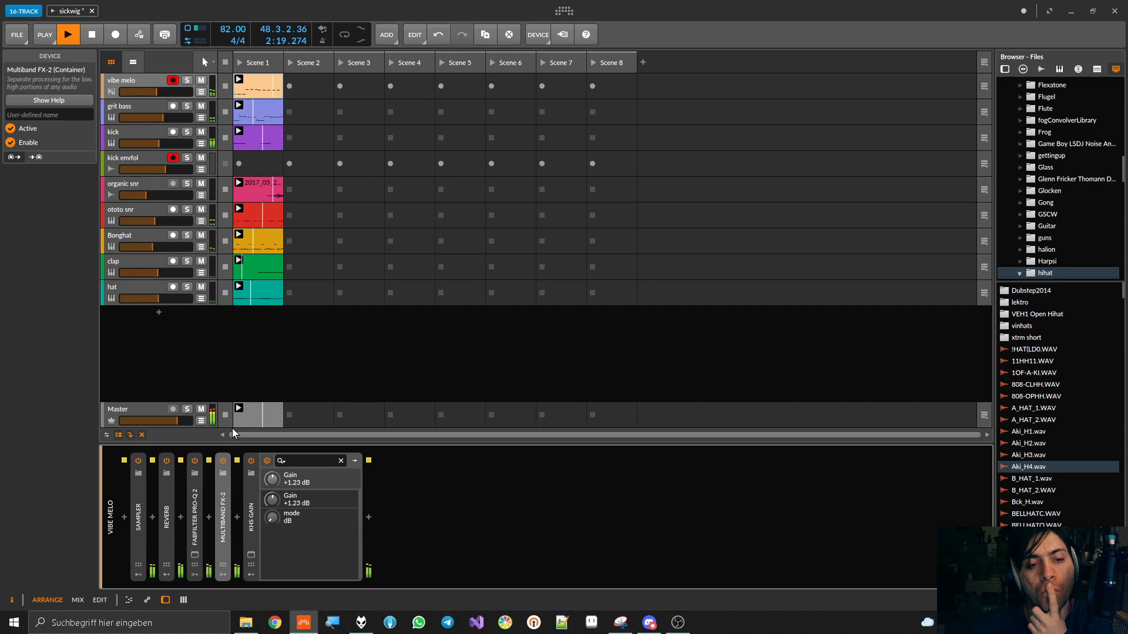
key("space")
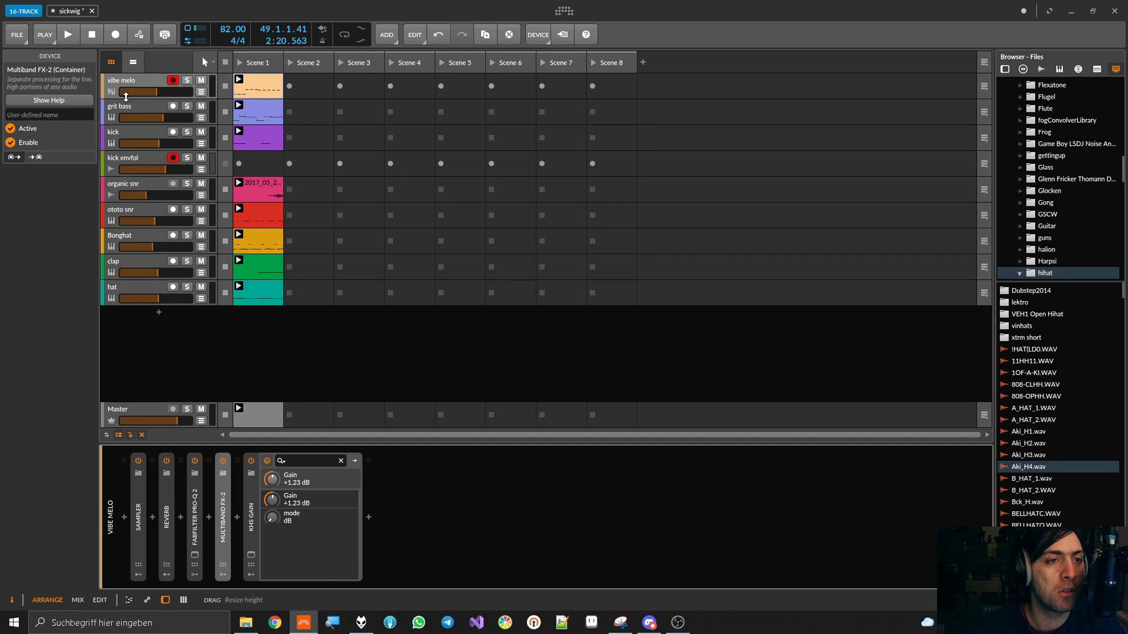
Select the grit bass track, solo it together with kick and kick envfol, and play a short preview
left_click(130, 108)
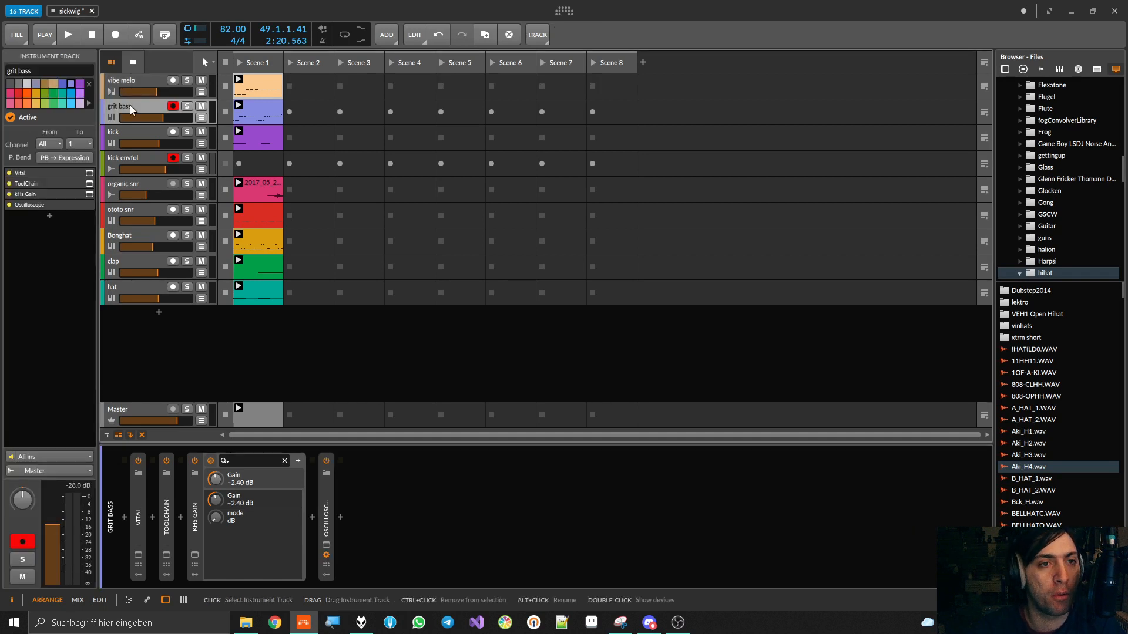
left_click(187, 105)
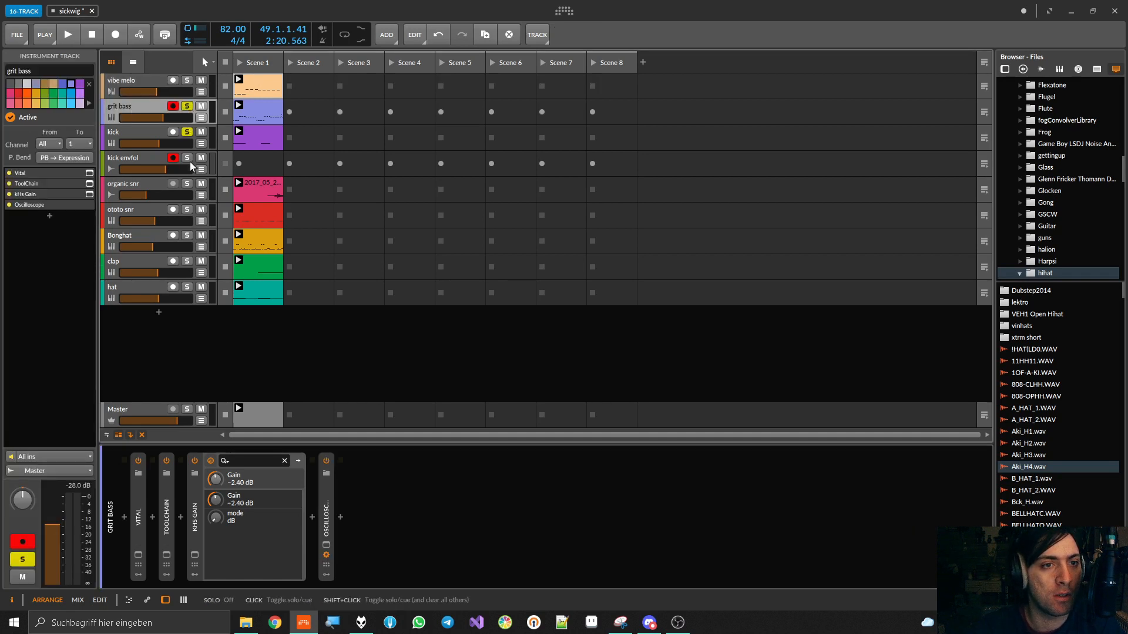
key("space")
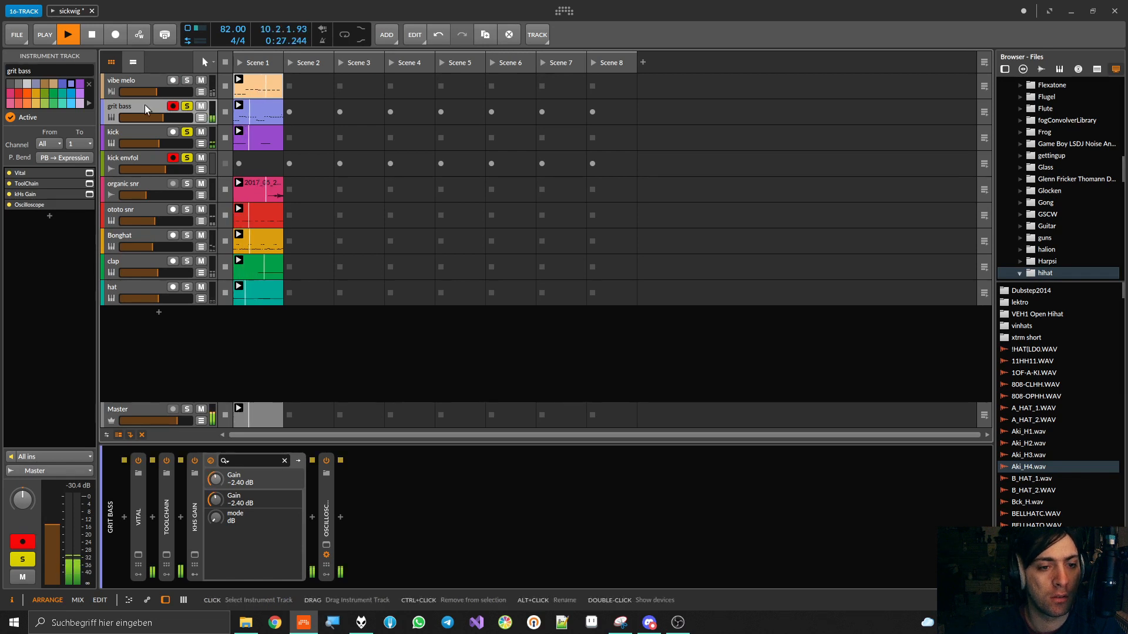
key("space")
Collapse kHs Gain on the grit bass track, expand Vital, open its plug-in window and play the bass patch
double_click(195, 509)
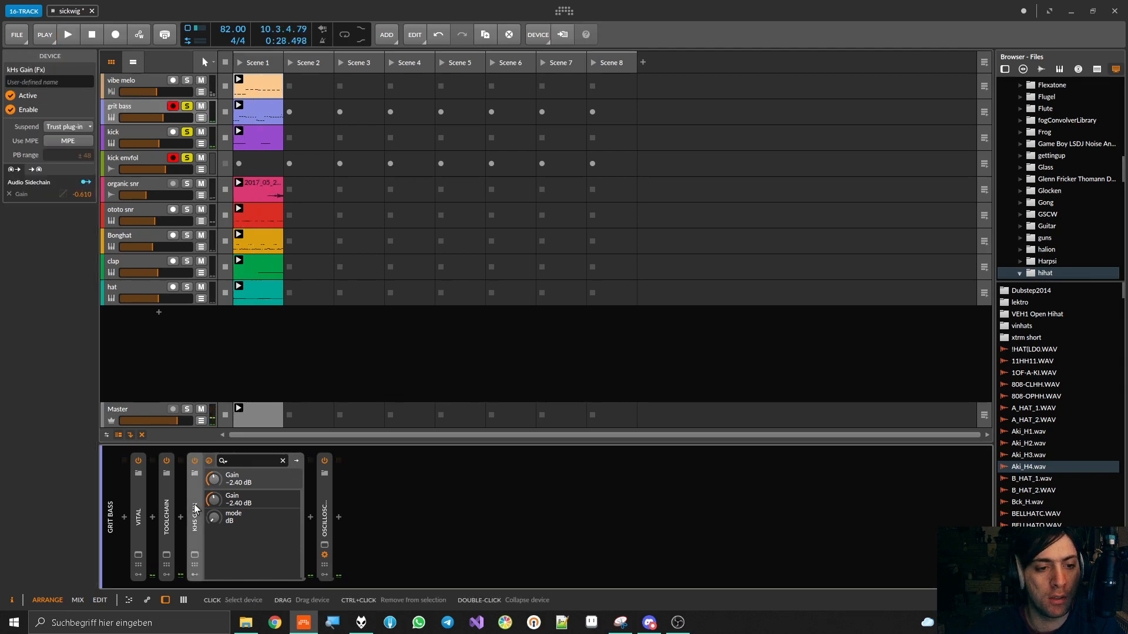
double_click(139, 511)
left_click(138, 555)
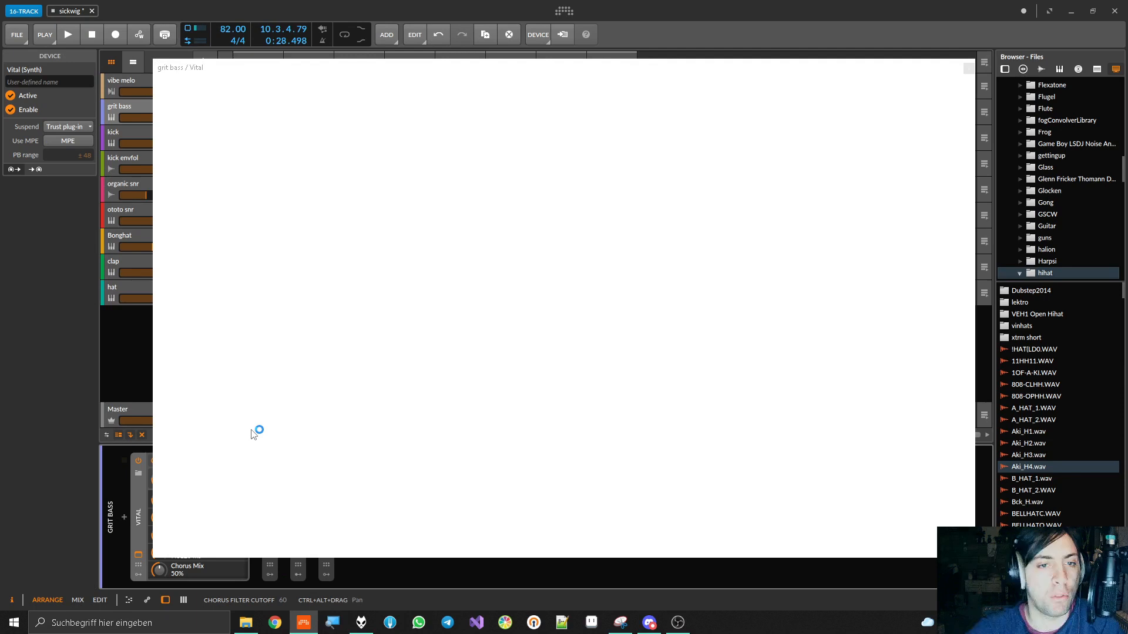
key("space")
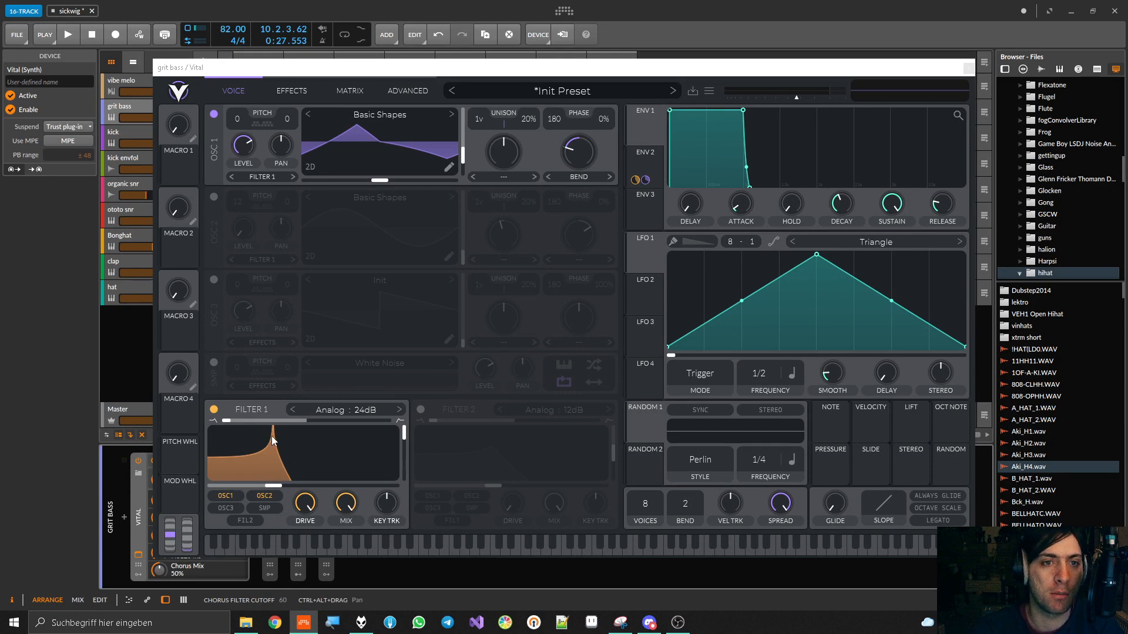
key("space")
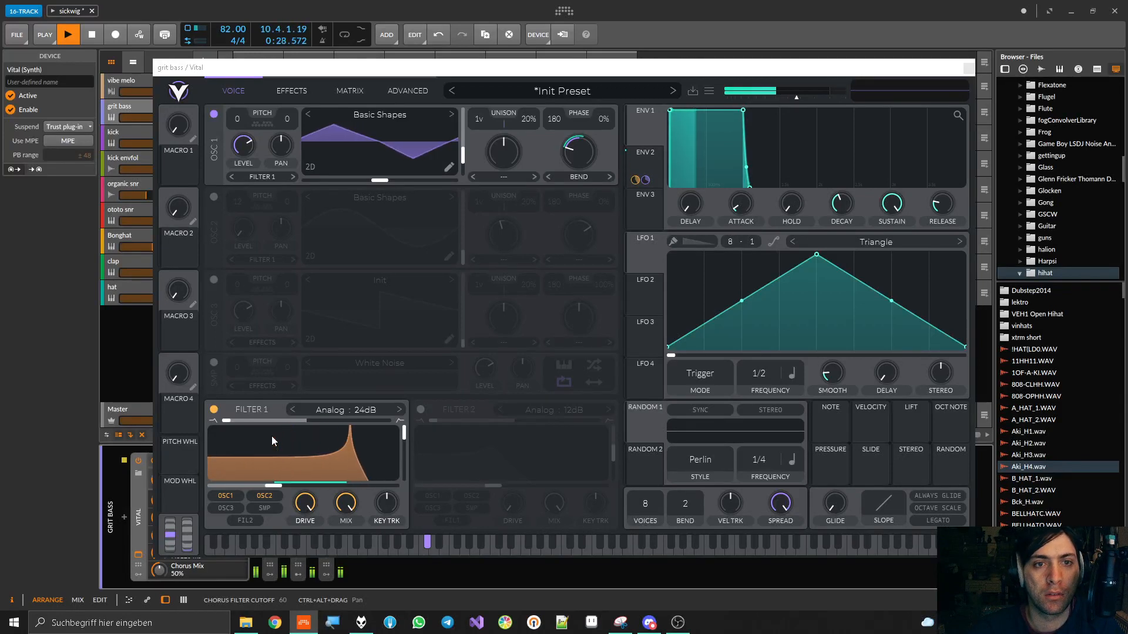
Stop playback, close the Vital plug-in window and collapse the Vital device on the grit bass track
key("space")
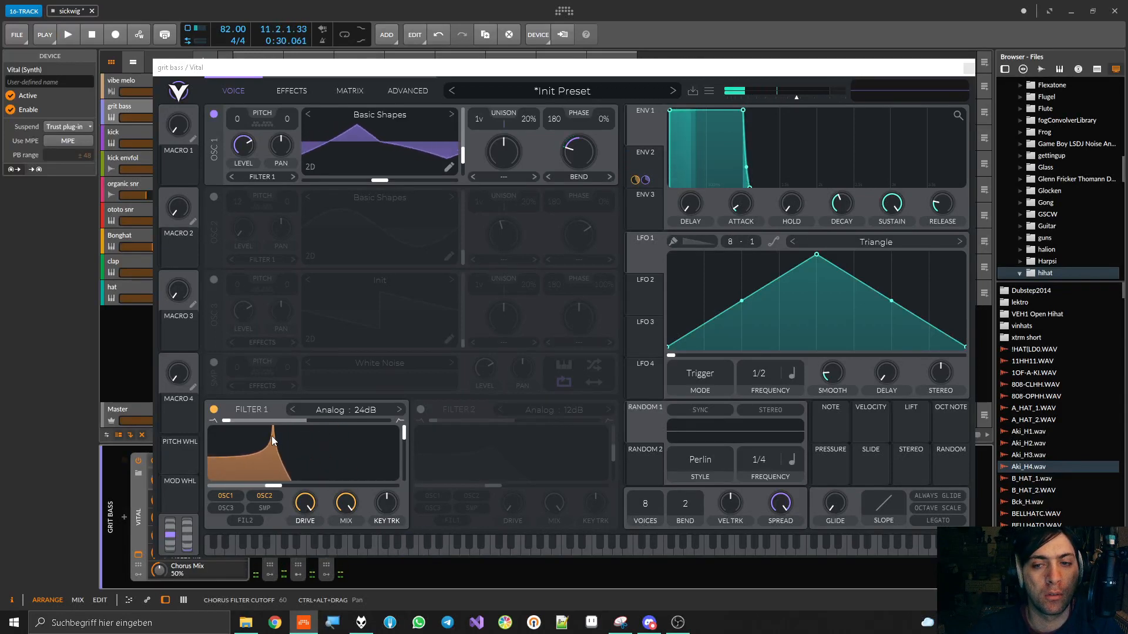
left_click(968, 68)
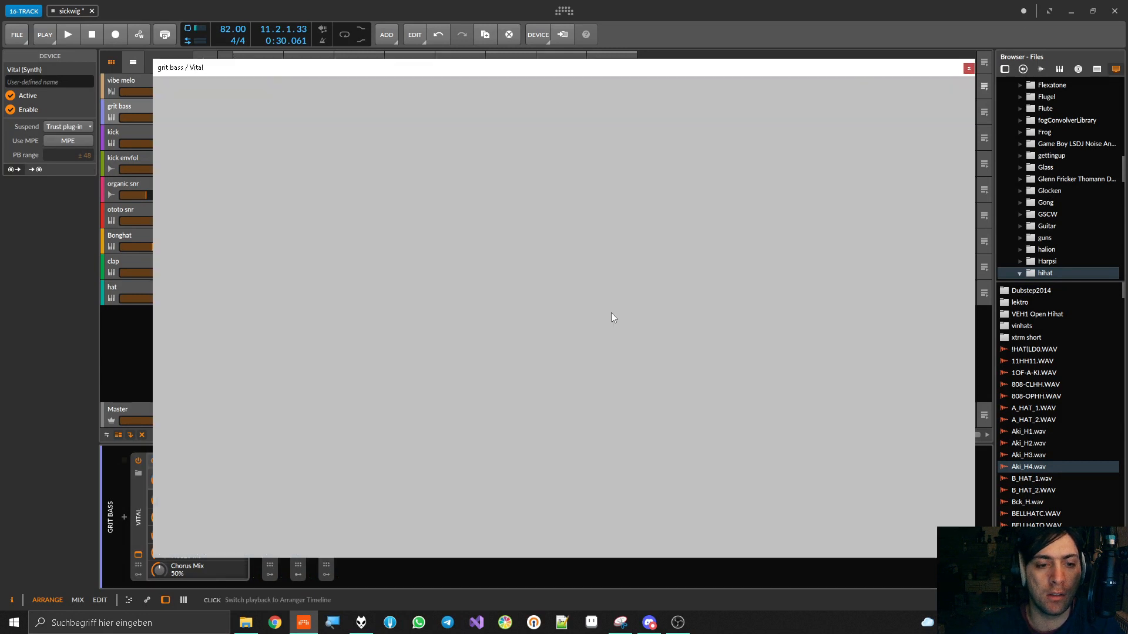
left_click(134, 514)
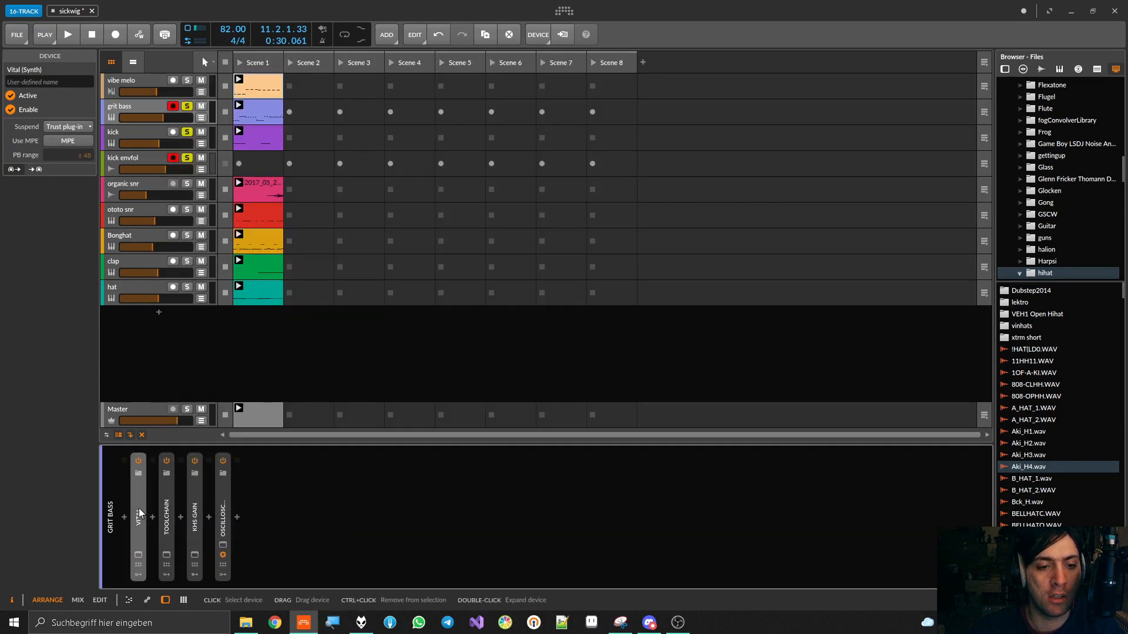
Open ToolChain's plug-in window to show the FuncShaper settings, play a short preview, and close the window
left_click(166, 554)
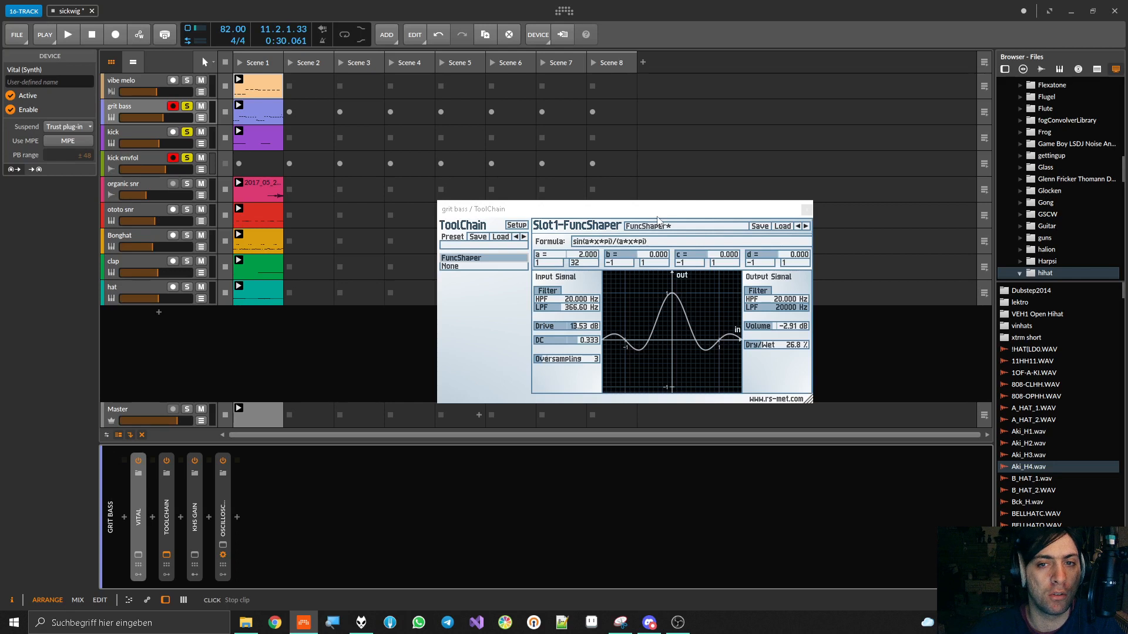
key("space")
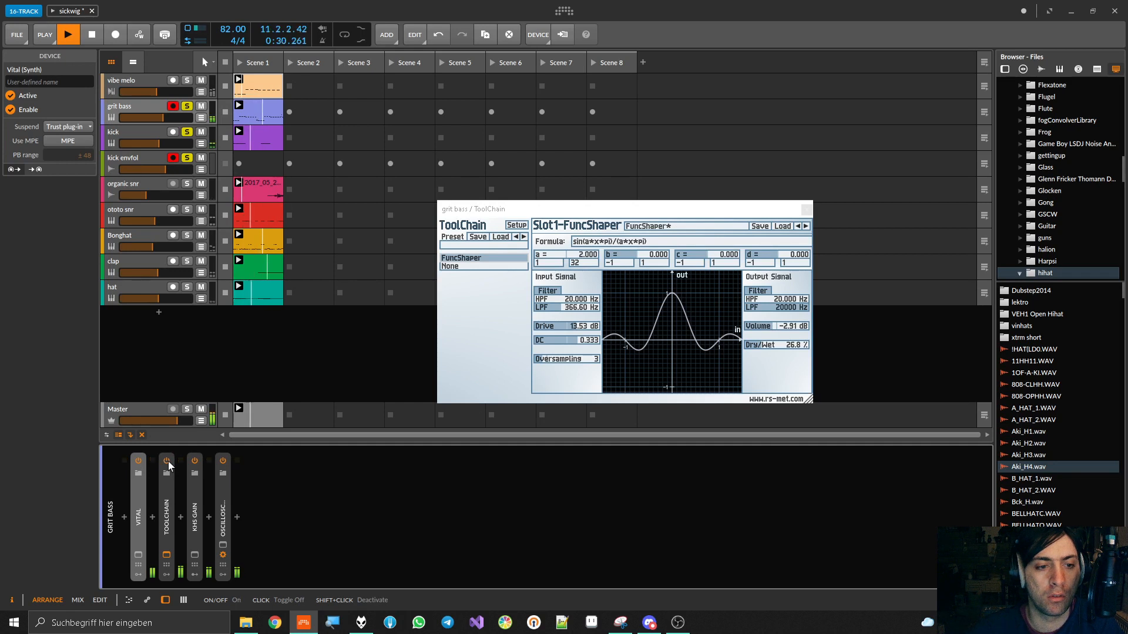
key("space")
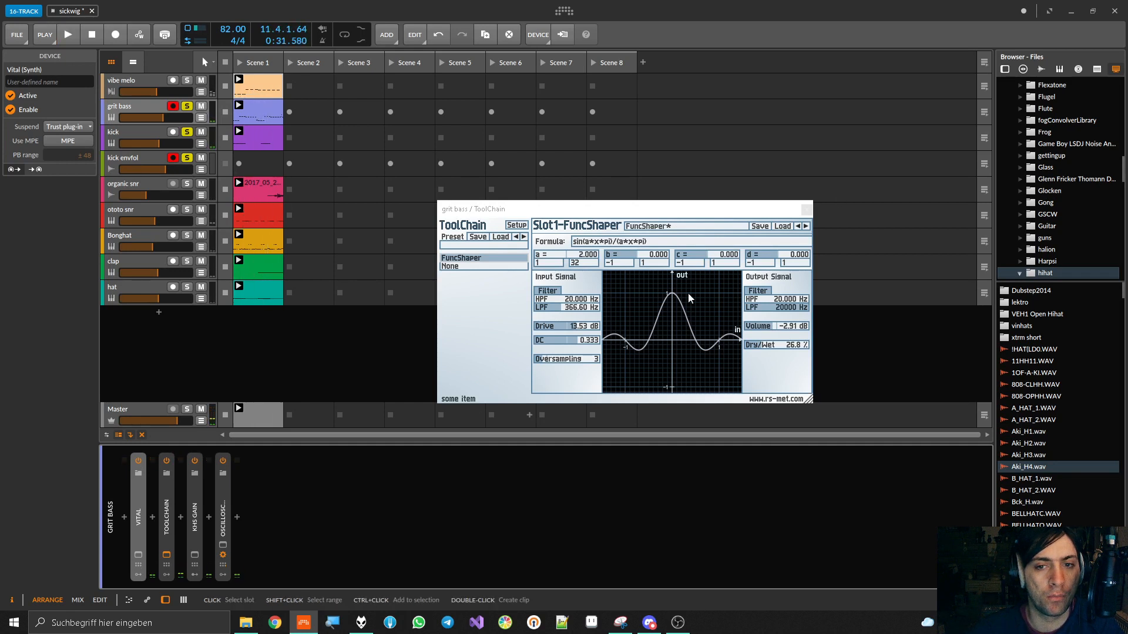
left_click(806, 209)
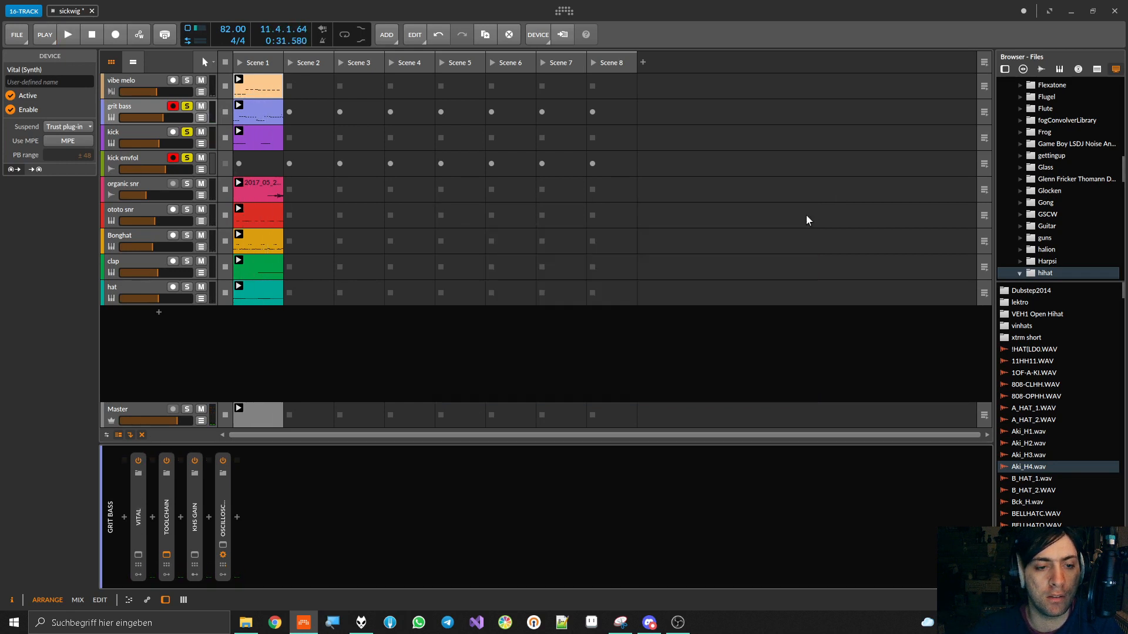
Open the kHs Gain plug-in window on grit bass, play briefly to view its gain movement, and close it
left_click(195, 554)
key("space")
key("space")
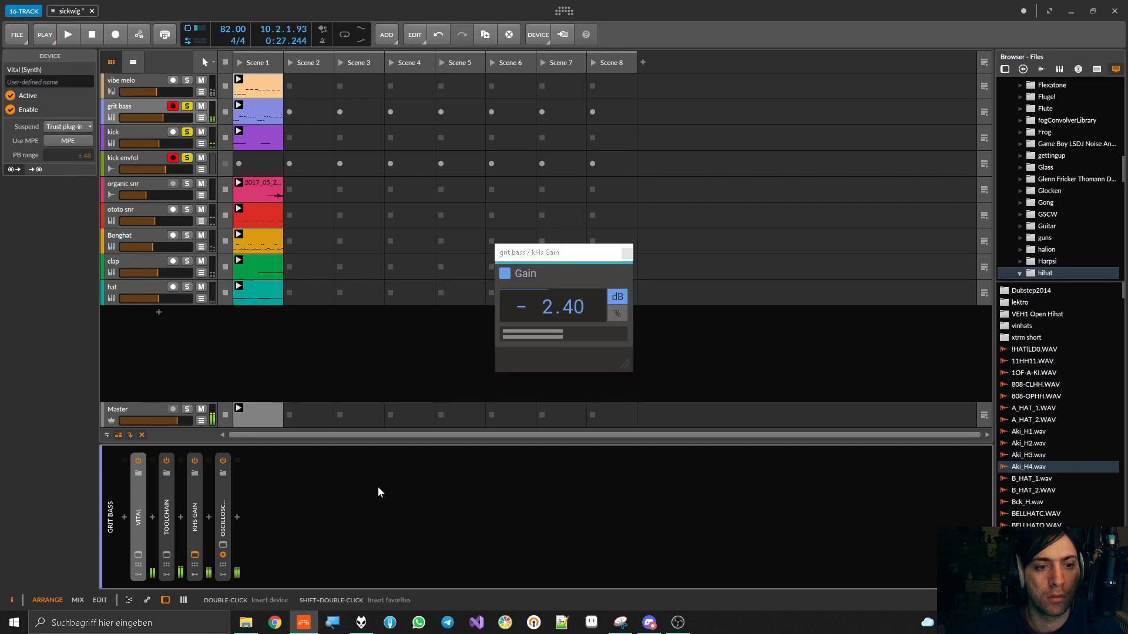
left_click(626, 255)
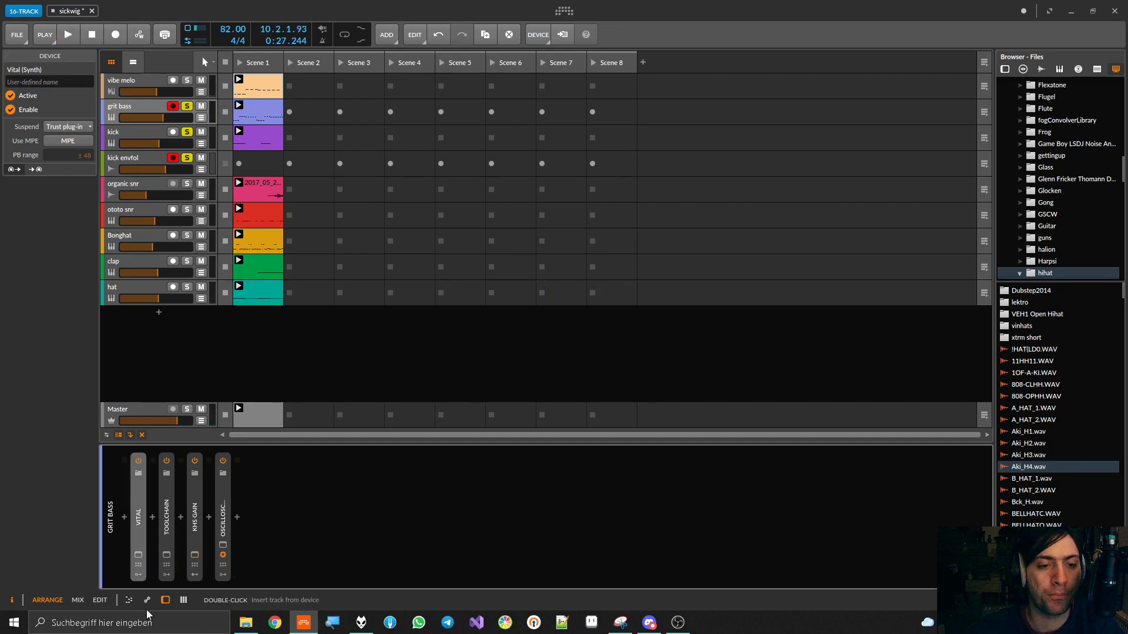
Expand the Oscilloscope on grit bass and play briefly to view the bass waveform
double_click(222, 510)
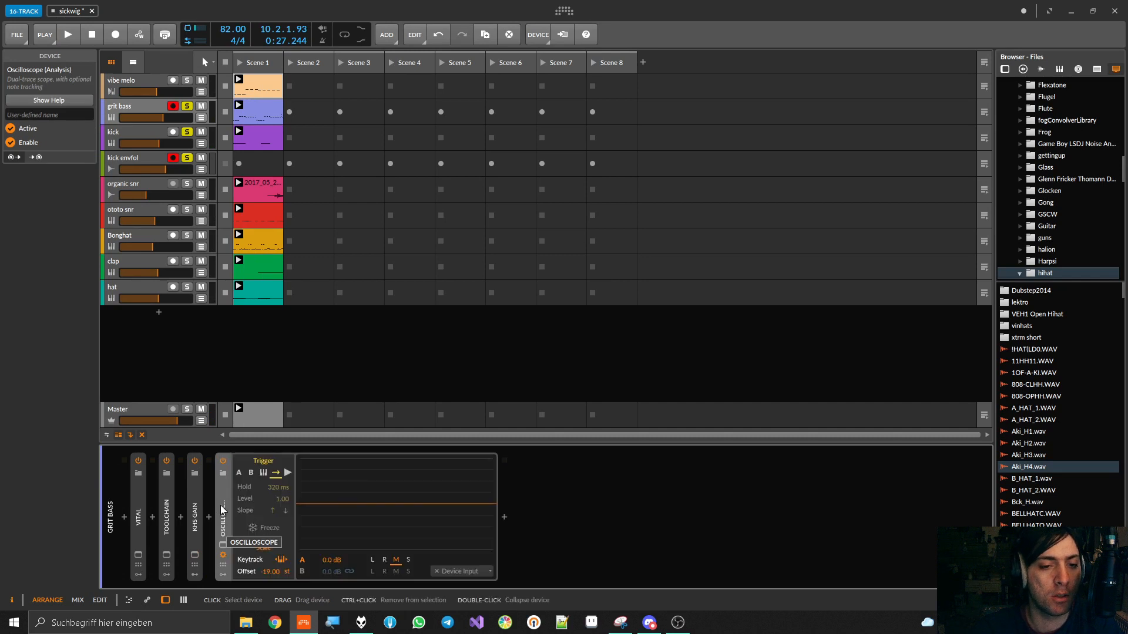
key("space")
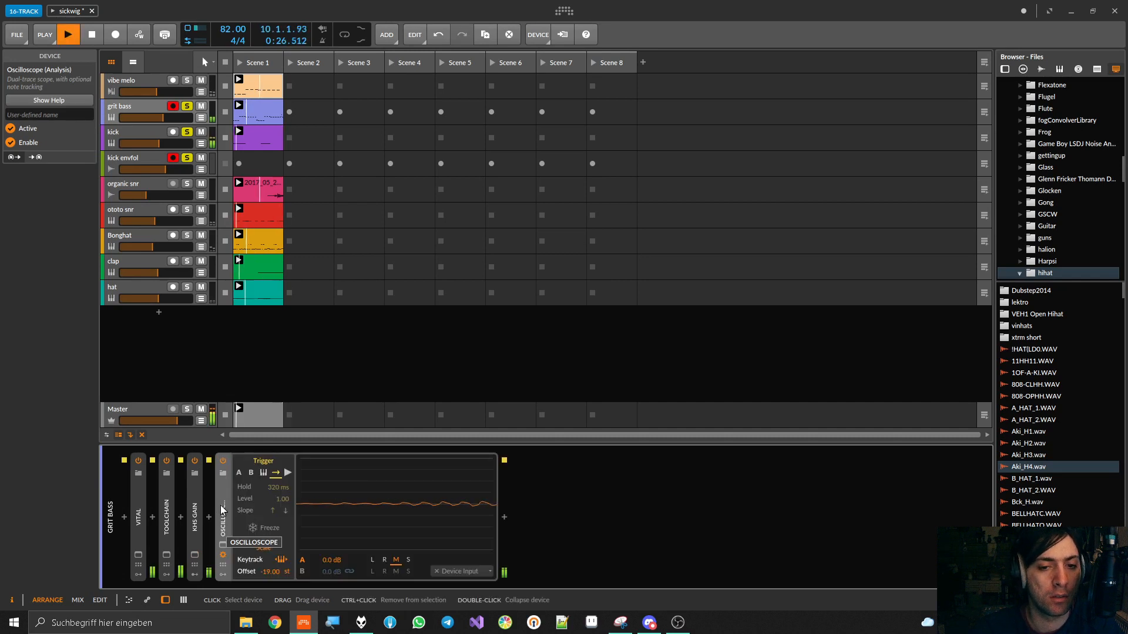
key("space")
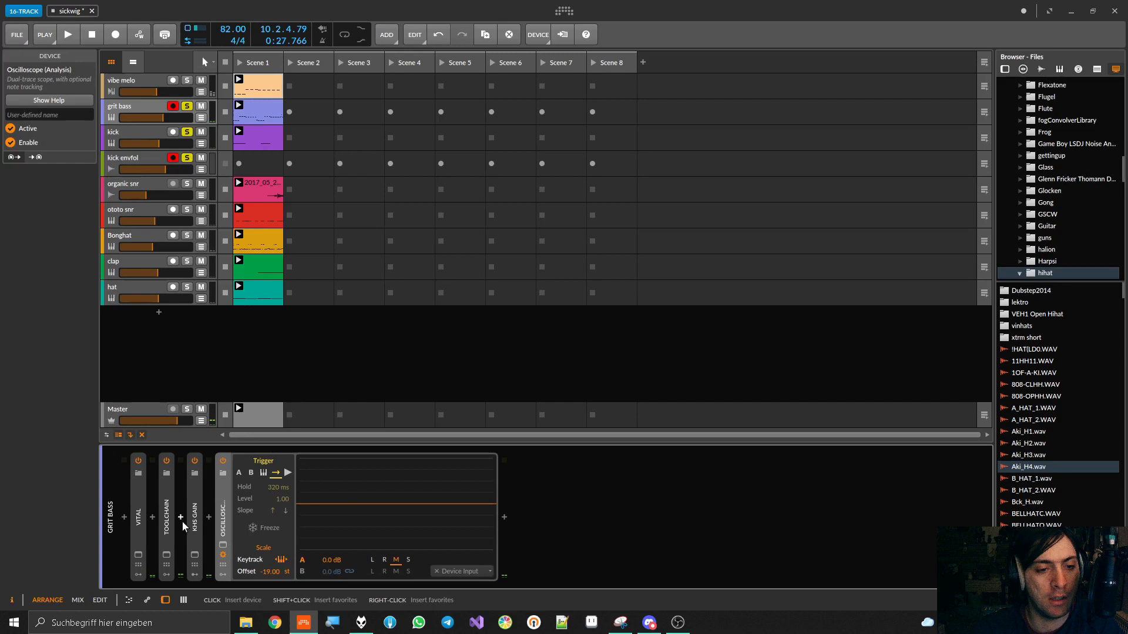
Insert HoRNetValvola between ToolChain and kHs Gain, start playback, and raise its saturation to 100.0
left_click(181, 519)
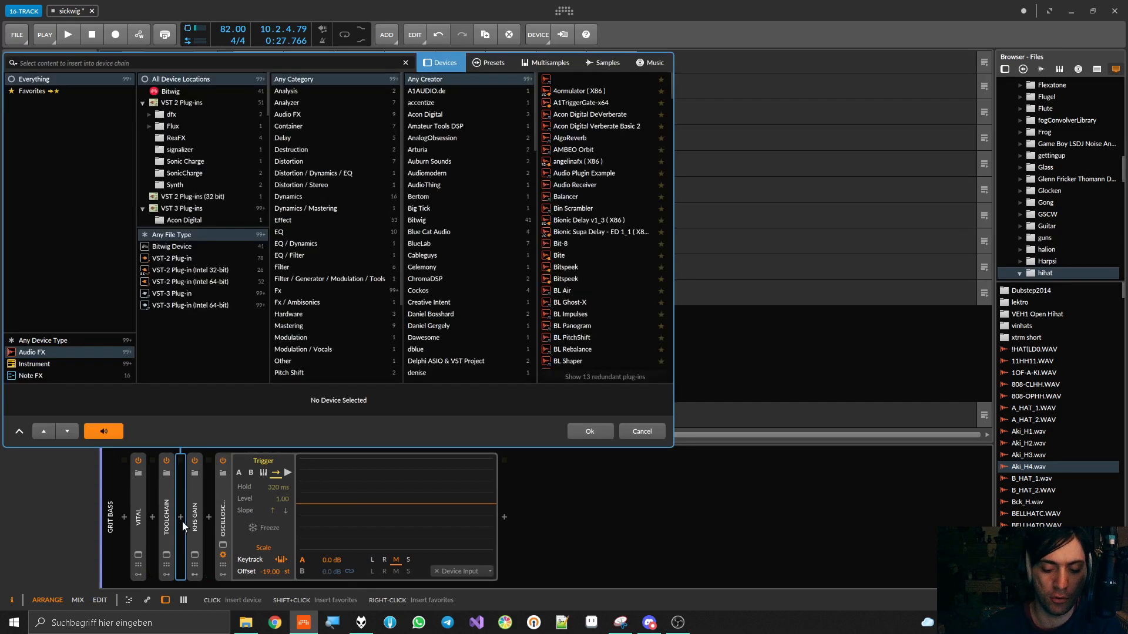
type("valv")
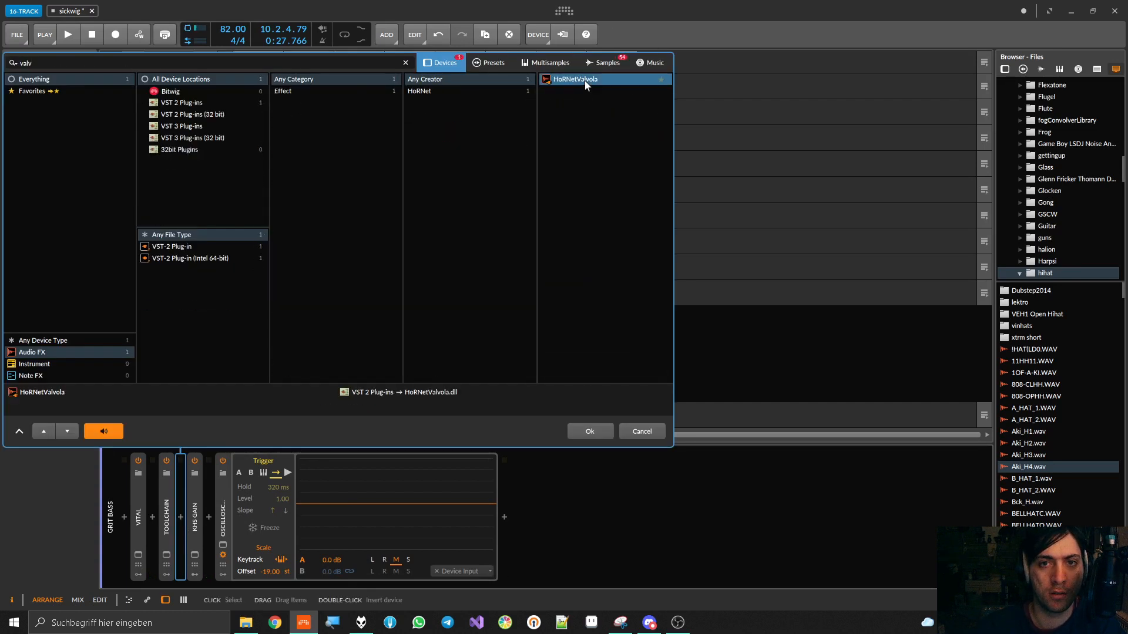
double_click(585, 80)
key("space")
left_click_drag(453, 229, 453, 88)
Audition Valvola's 12AY7, 7025, 12AT7, EL34, EL84 and 6L6CG tube types on the grit bass
left_click(630, 205)
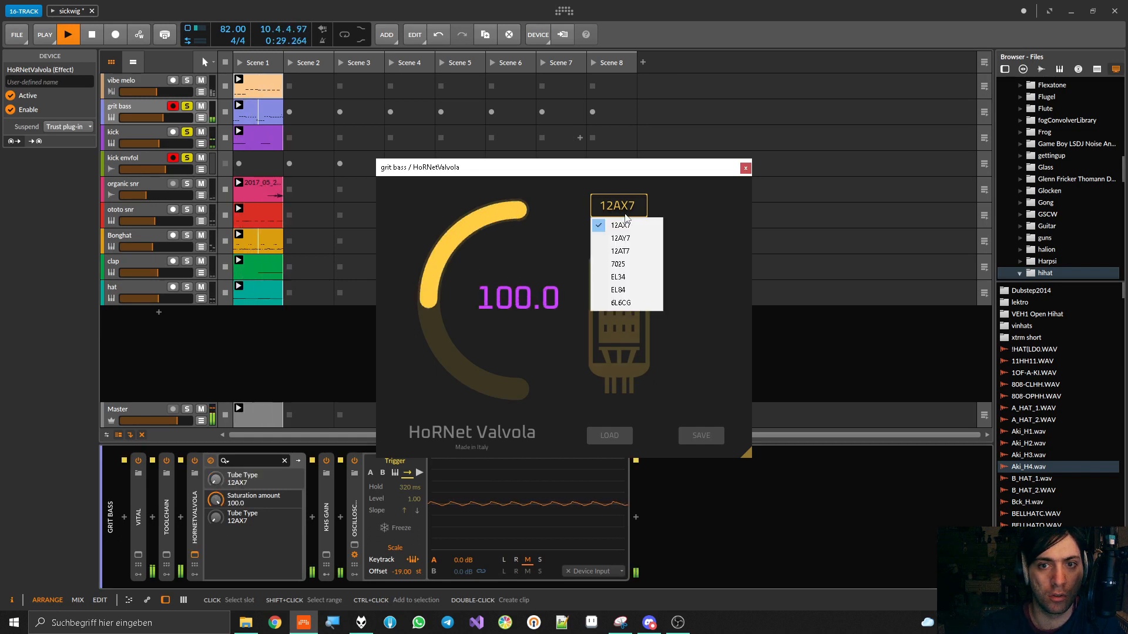
left_click(619, 238)
left_click(625, 207)
left_click(619, 265)
left_click(619, 210)
left_click(620, 252)
left_click(626, 211)
left_click(622, 277)
left_click(624, 209)
left_click(623, 295)
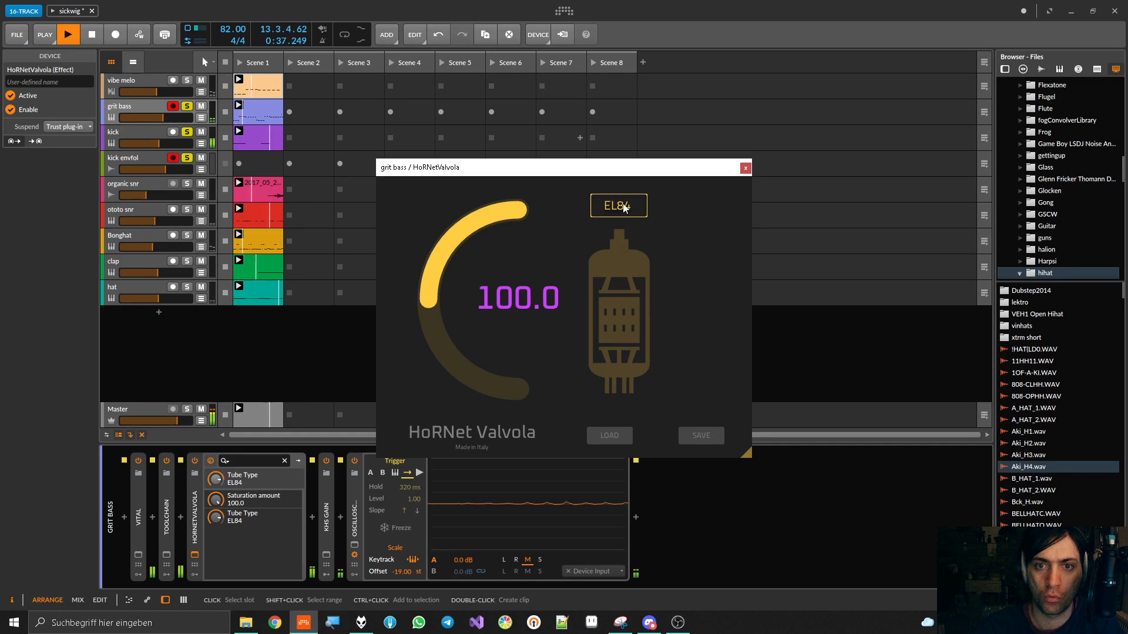
left_click(625, 208)
left_click(625, 305)
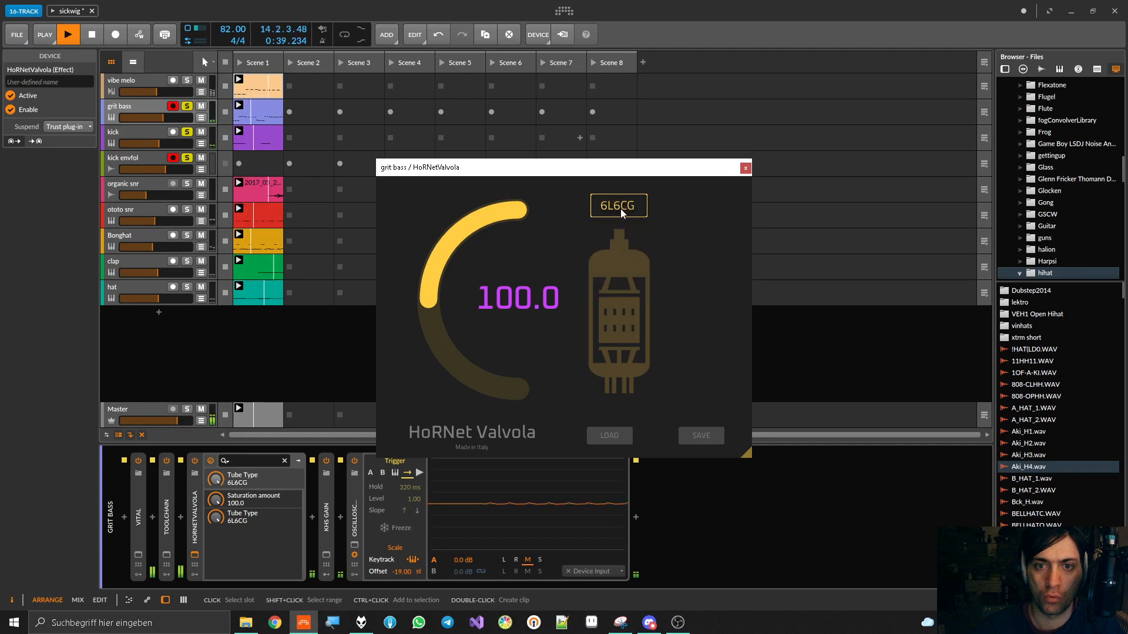
Lower Valvola's saturation to 61.9 with the 7025 tube after trying EL34, and compare the device off and on
mouse_move(493, 229)
left_mouse_down()
mouse_move(492, 343)
mouse_move(492, 245)
left_mouse_up()
left_click(620, 207)
left_click(622, 277)
left_click(620, 206)
left_click(617, 265)
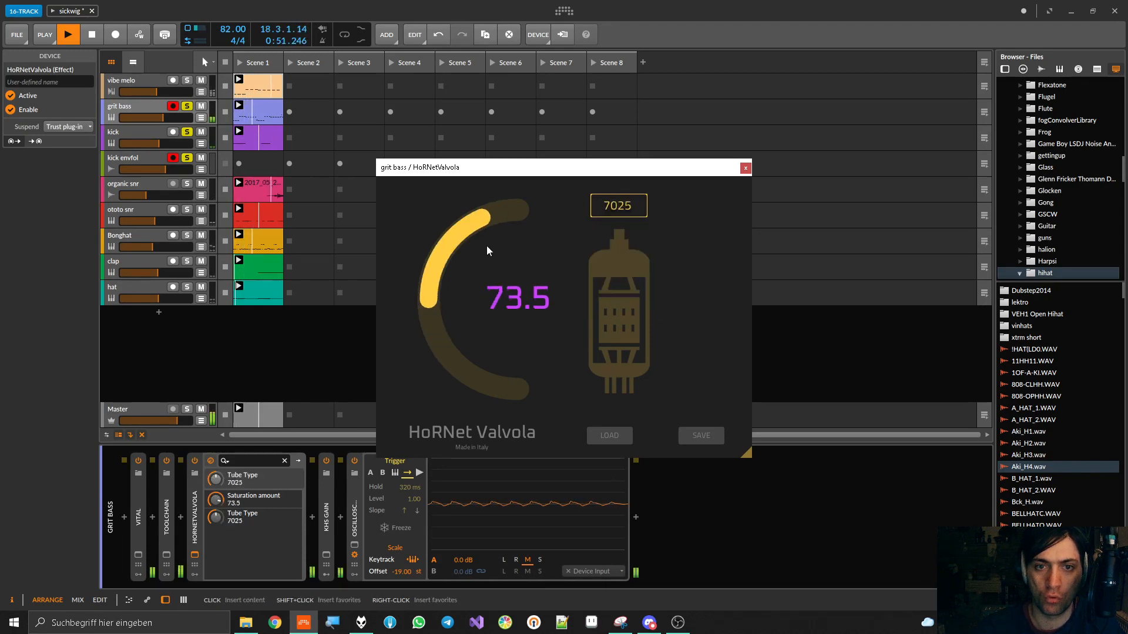
left_click_drag(470, 240, 470, 246)
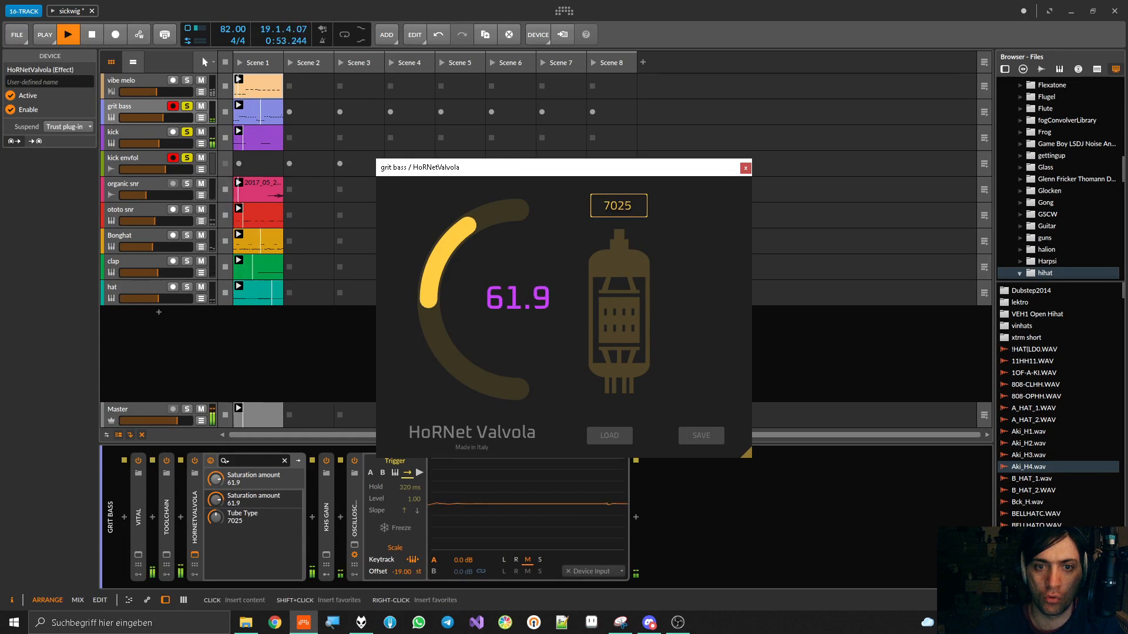
left_click(195, 461)
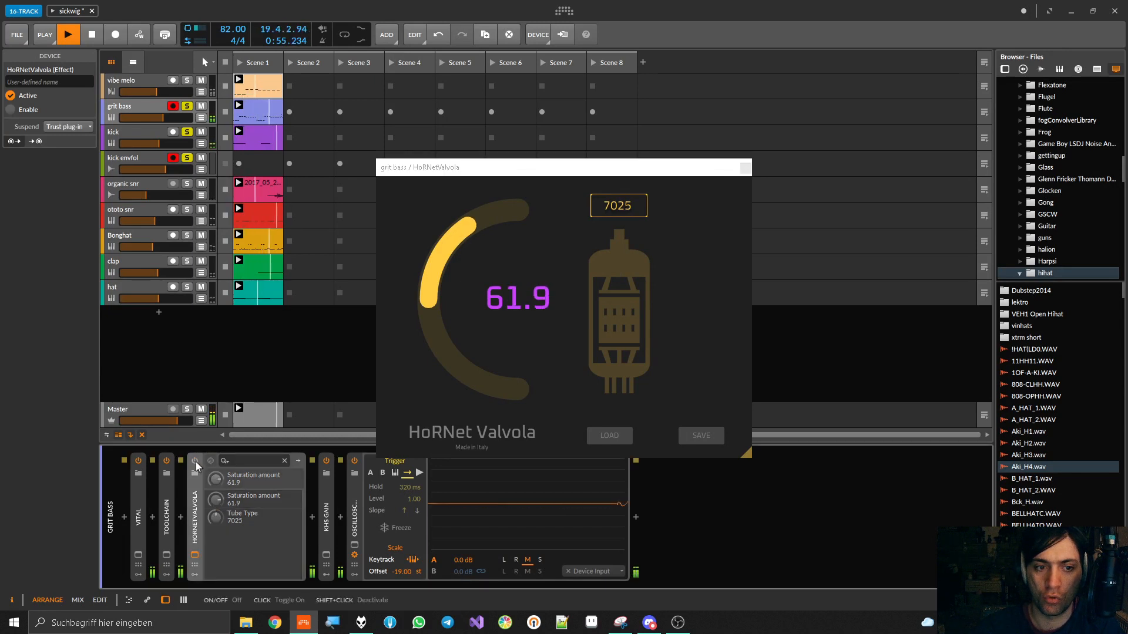
left_click(195, 461)
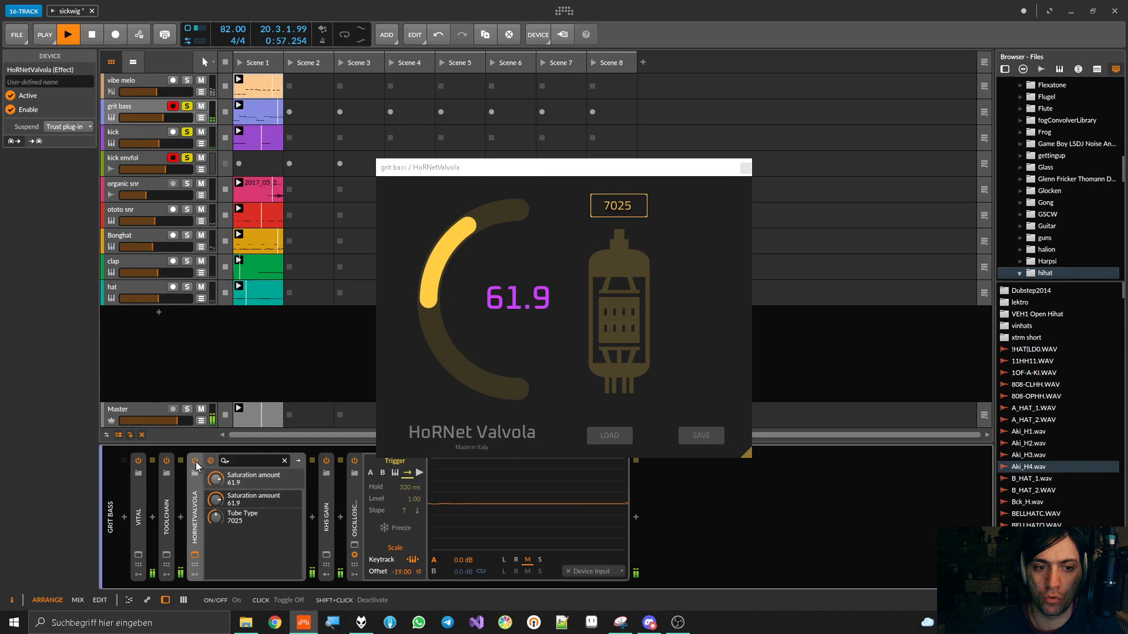
Compare the 12AT7, 12AY7, 7025 and EL34 tube types at the reduced saturation amount
left_click(624, 208)
left_click(620, 256)
left_click(617, 206)
left_click(618, 232)
left_click(617, 207)
left_click(617, 244)
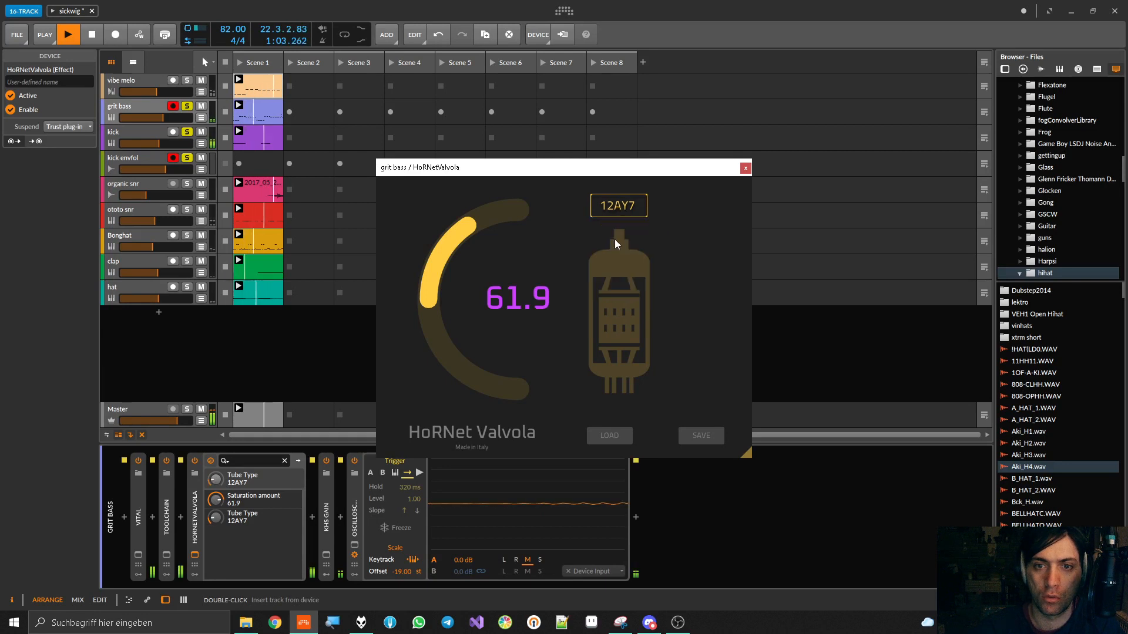
left_click(620, 209)
left_click(618, 264)
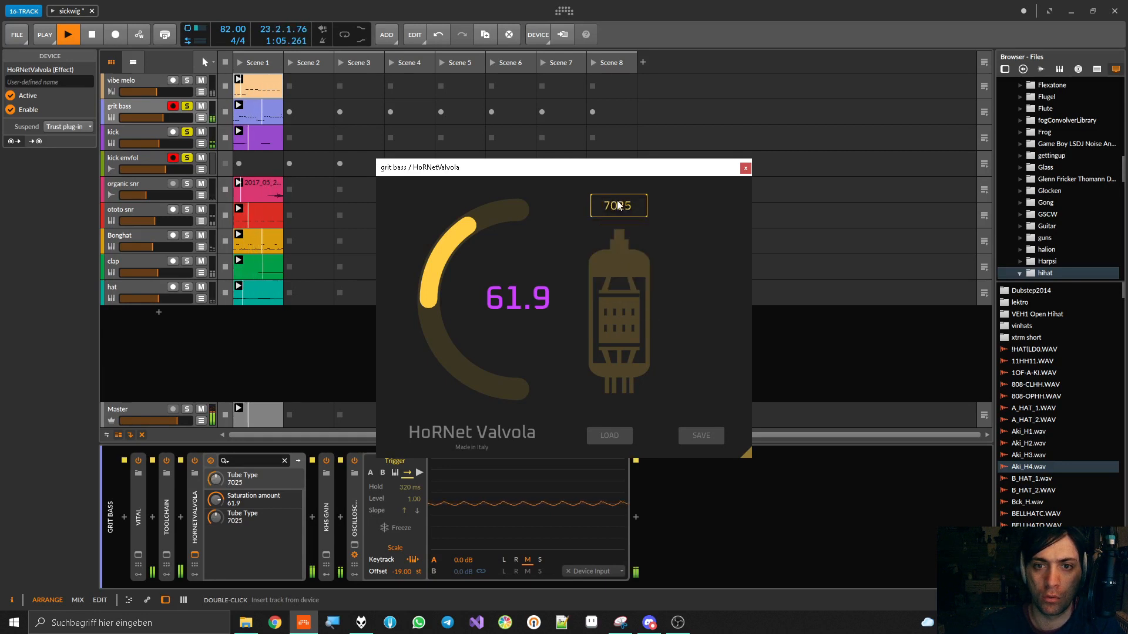
left_click(617, 210)
left_click(623, 285)
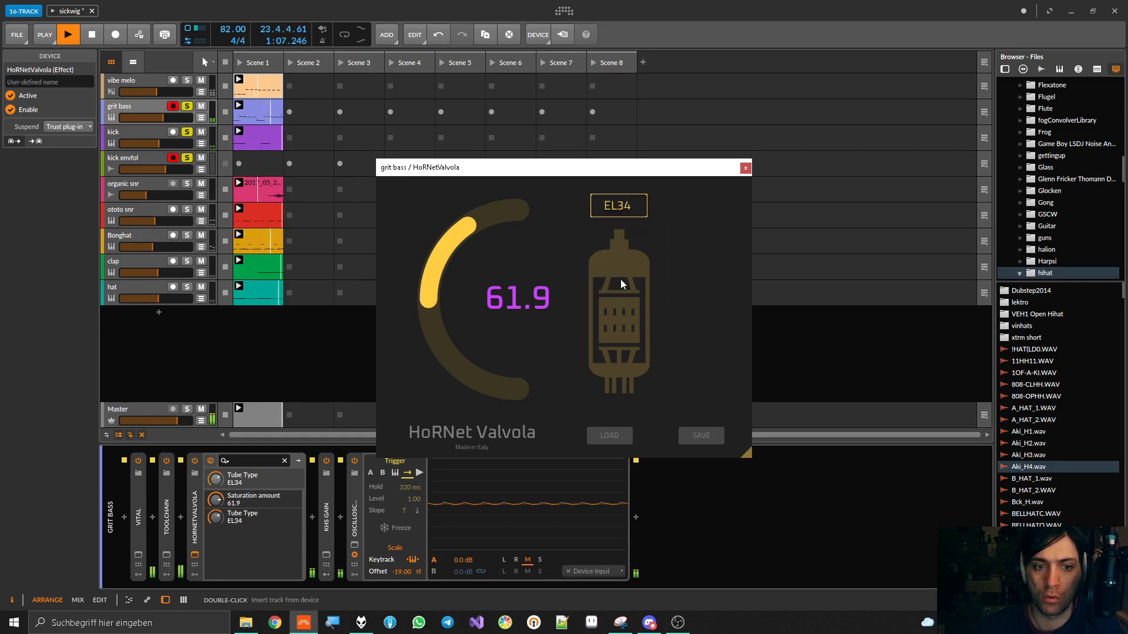
Set Valvola's tube type to 7025 and saturation to 100.0, compare it off and on, and put the device away
left_click_drag(216, 517, 216, 526)
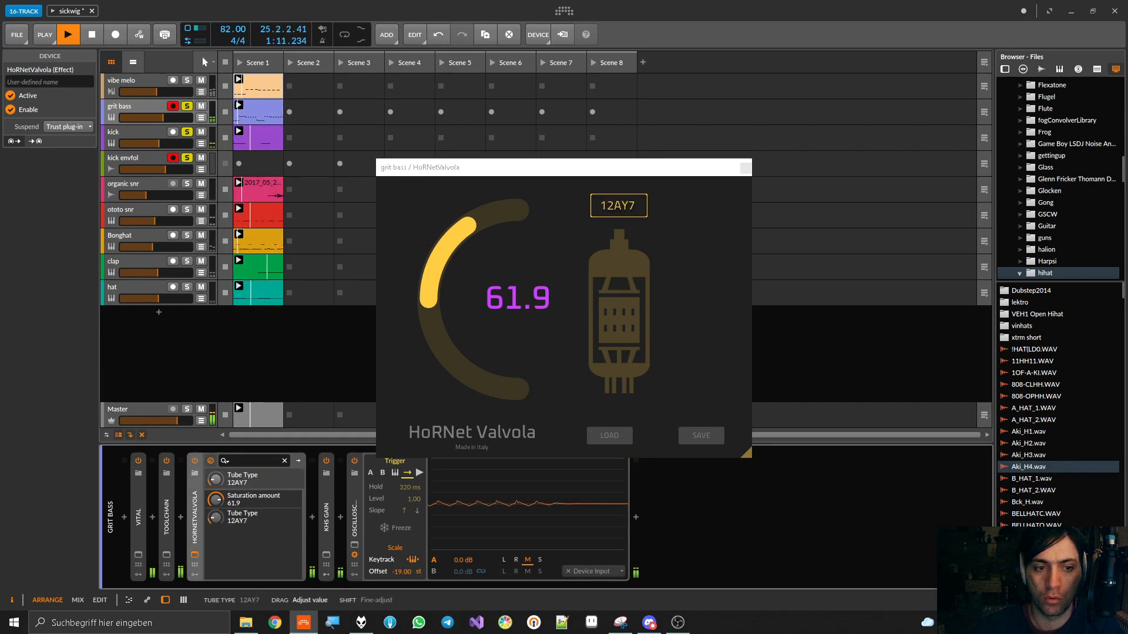
left_click_drag(216, 499, 216, 454)
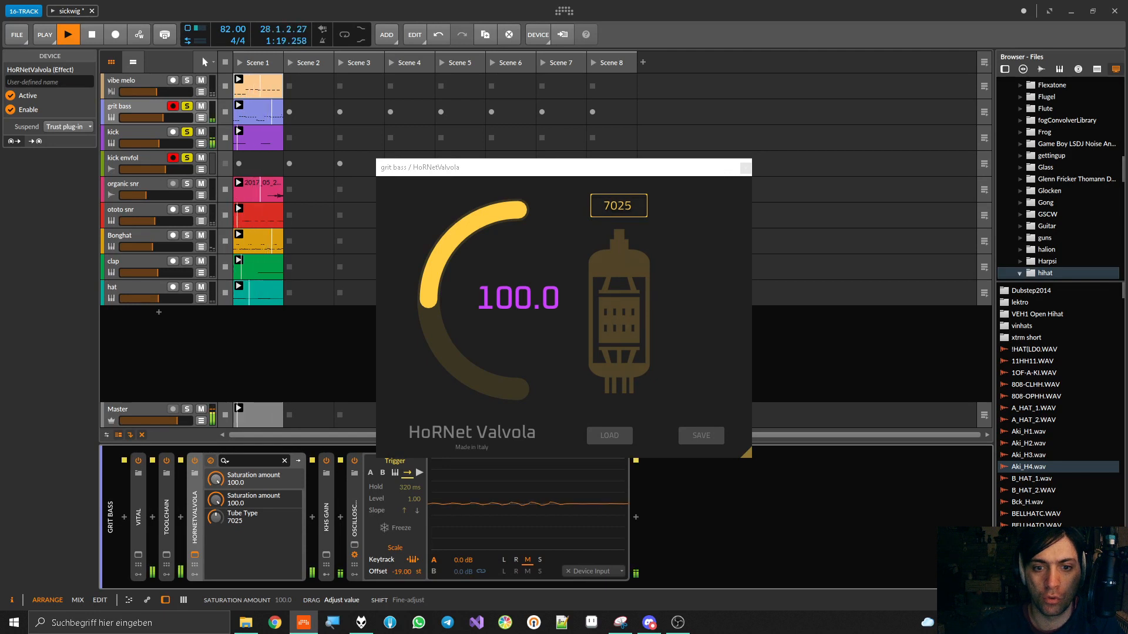
left_click(195, 462)
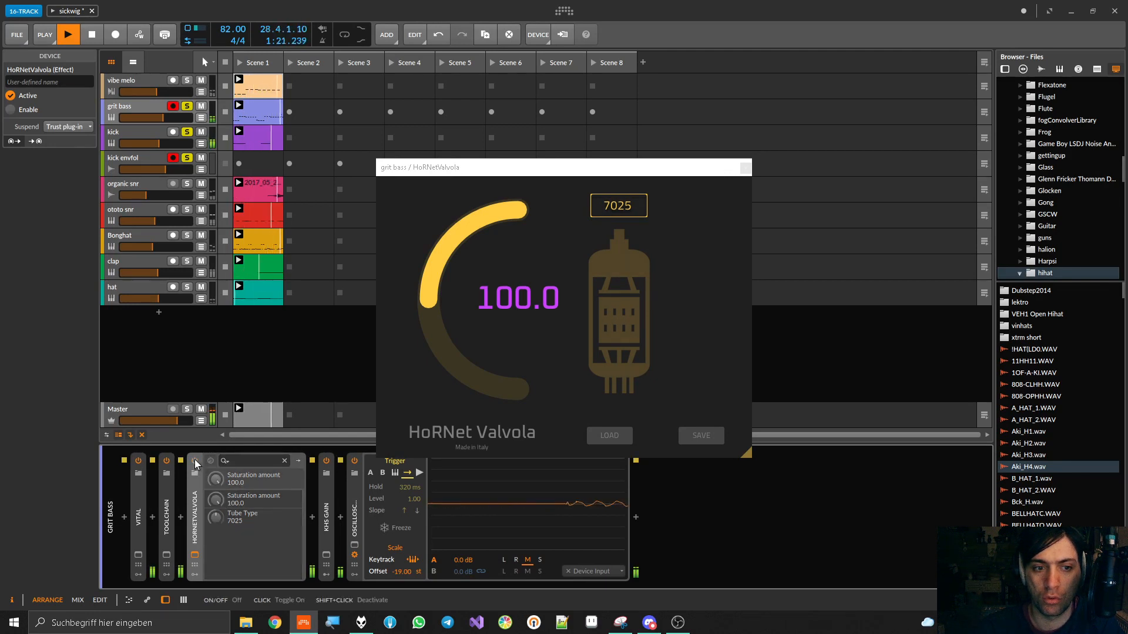
left_click(195, 461)
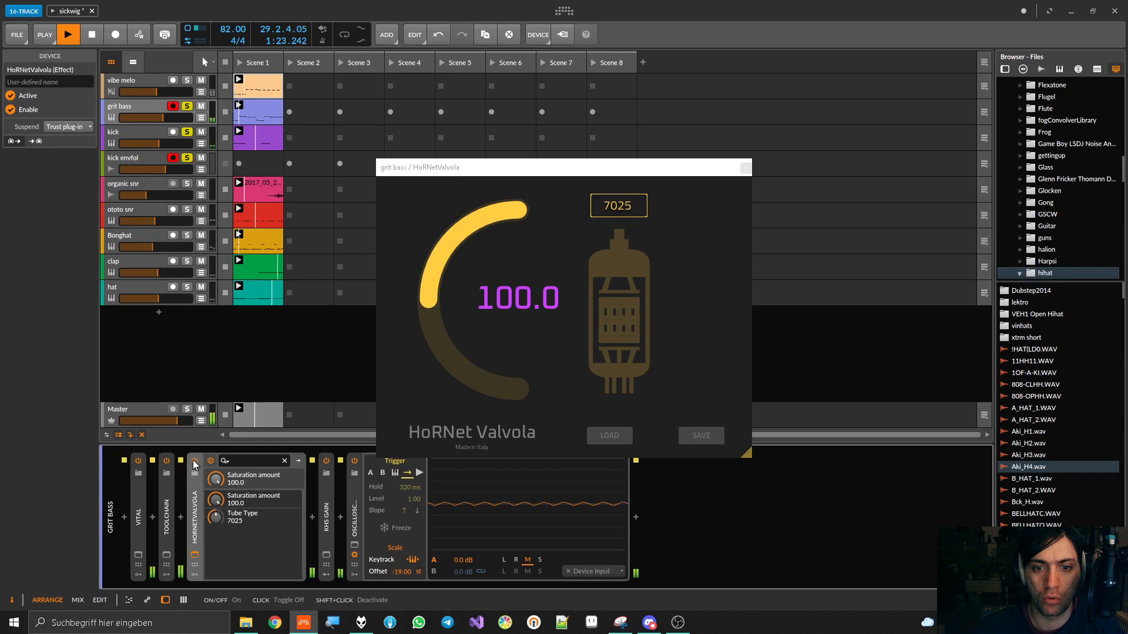
left_click(196, 498)
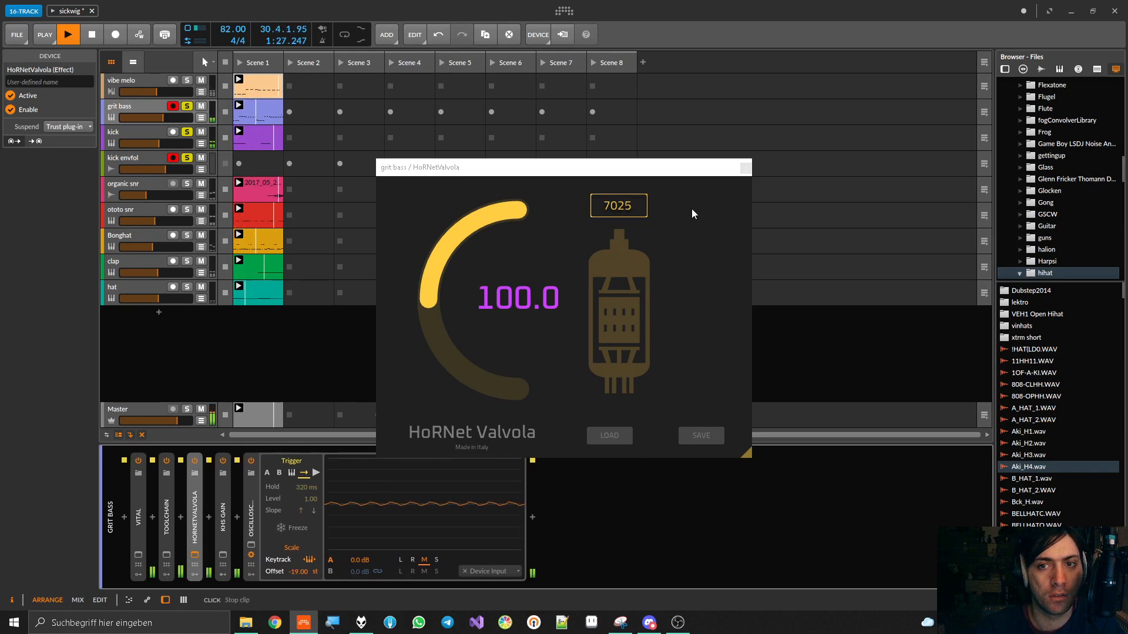
left_click(745, 168)
Relaunch Scene 1, clear the track solos, and compare the full mix with the grit bass Valvola off and on
left_click(240, 63)
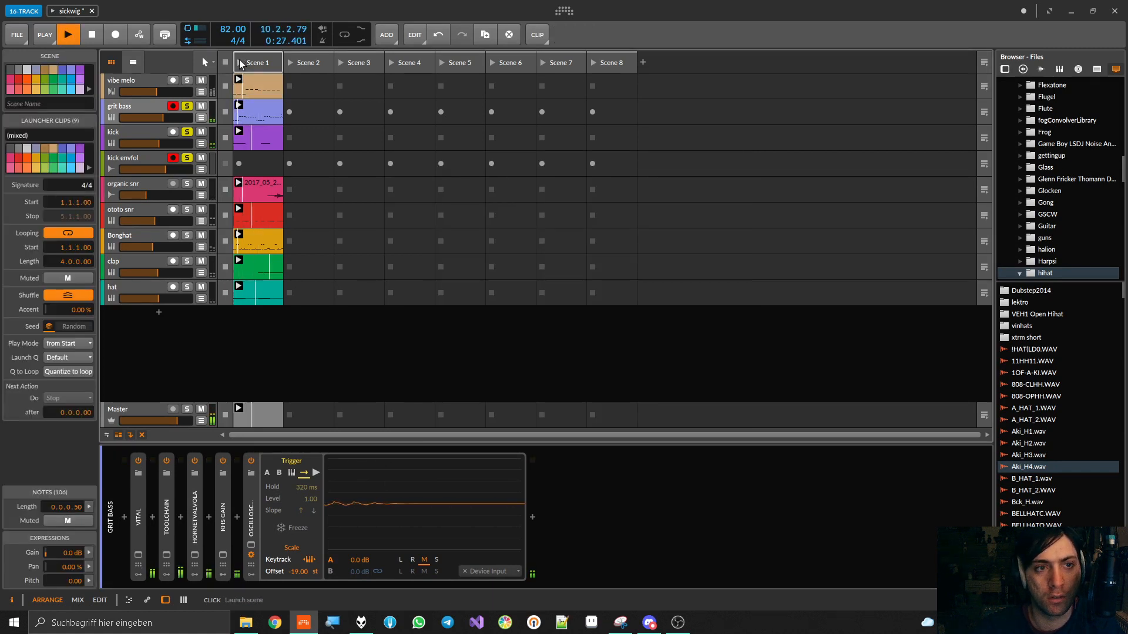
key("space")
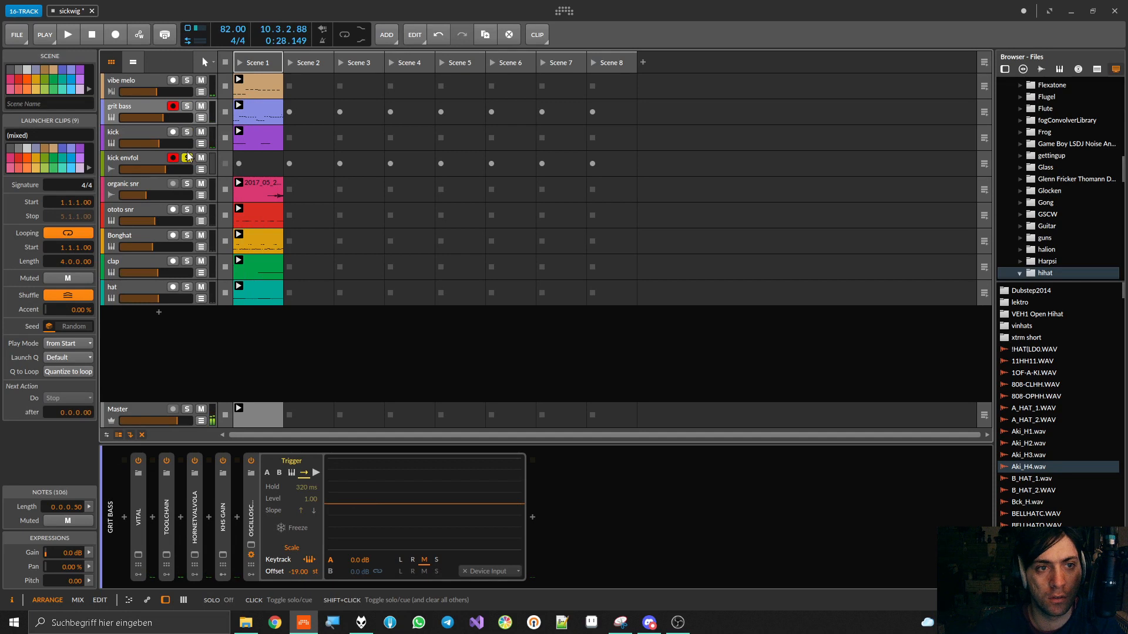
key("space")
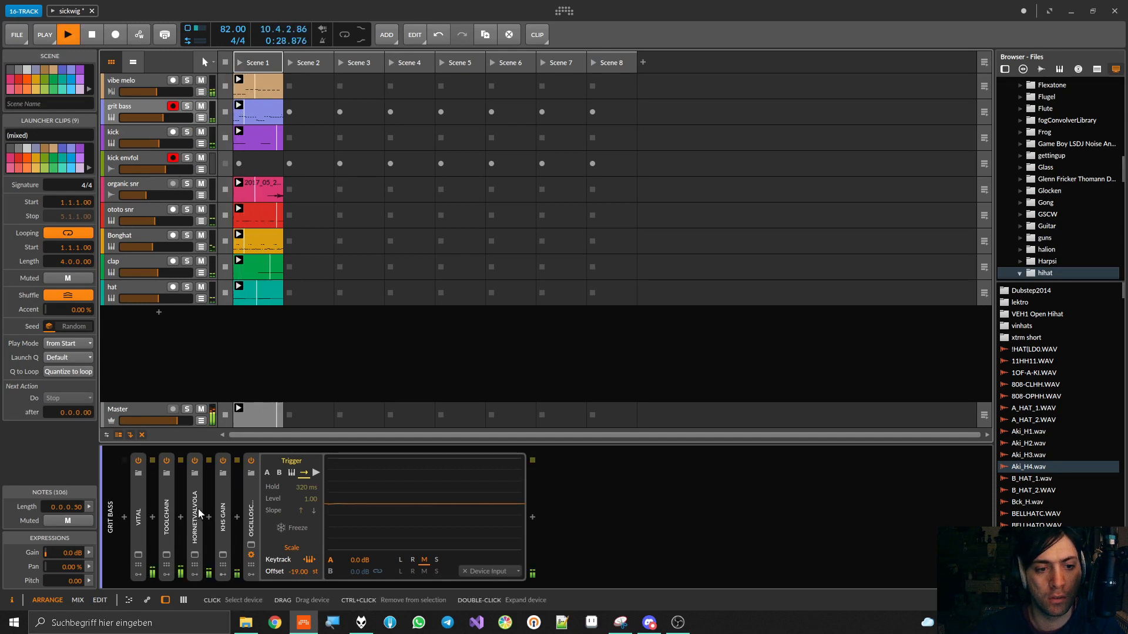
left_click(194, 461)
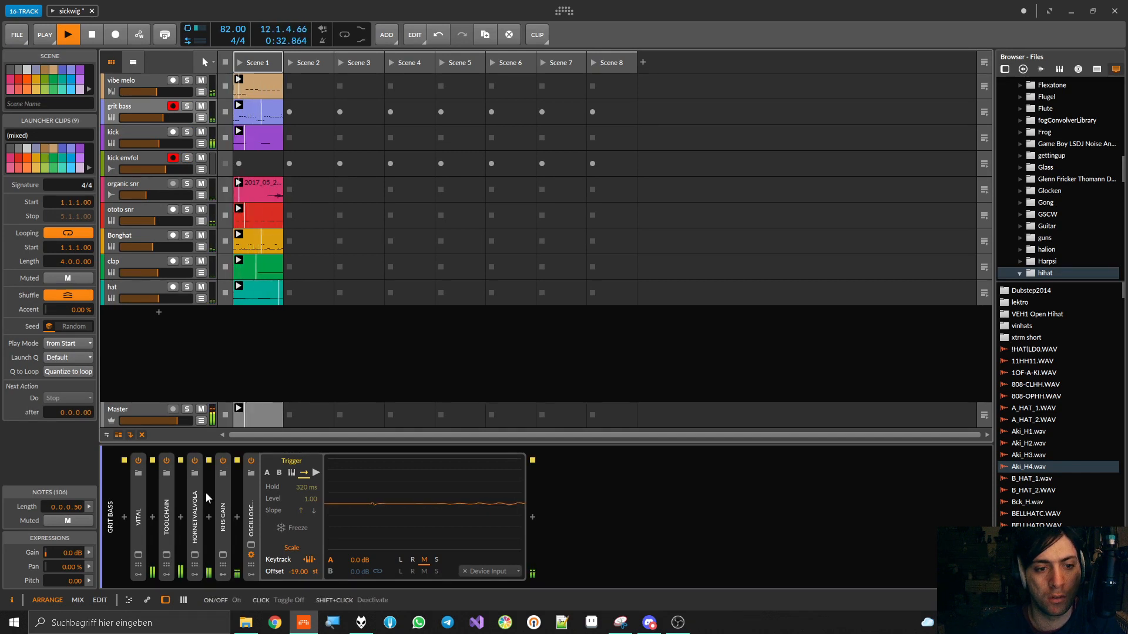
Expand kHs Gain on grit bass and set its gain to +1.47 dB while the full mix plays
left_click(223, 473)
left_click_drag(240, 488, 239, 470)
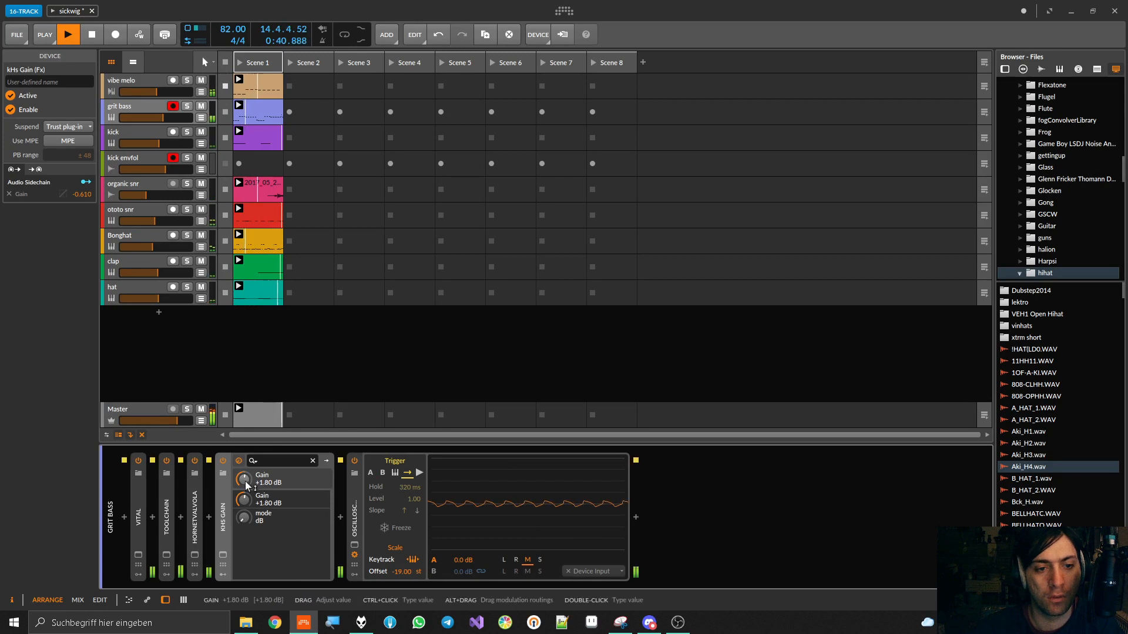
left_click_drag(246, 486, 245, 488)
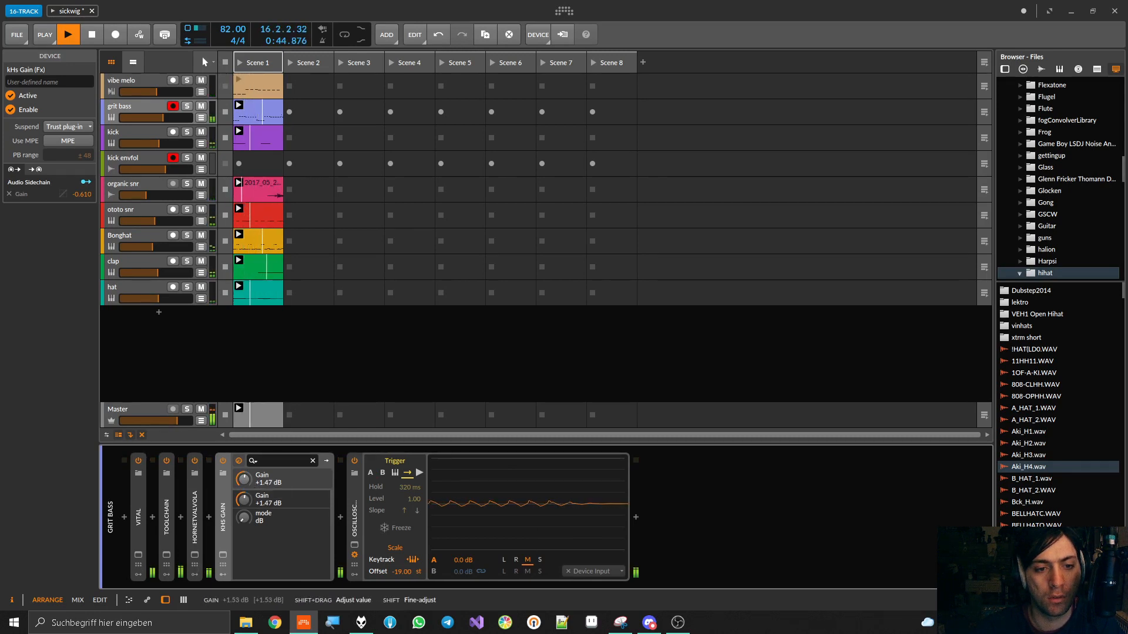
Compare grit bass Valvola off and on, and set its tube type to EL84 and saturation amount to 89.0
double_click(198, 518)
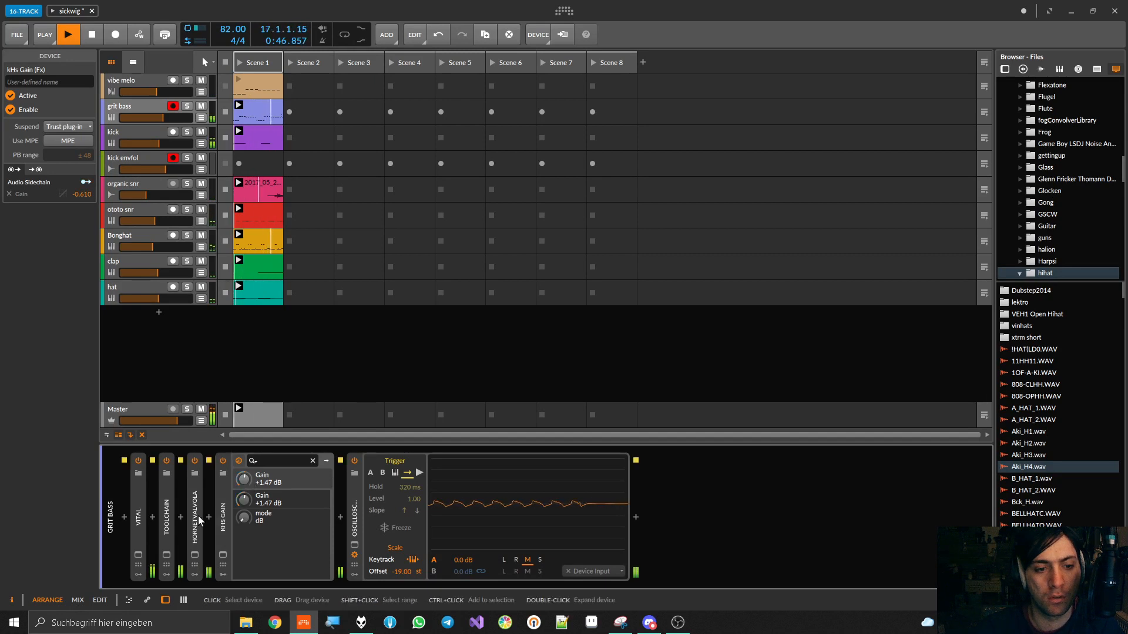
left_click(196, 461)
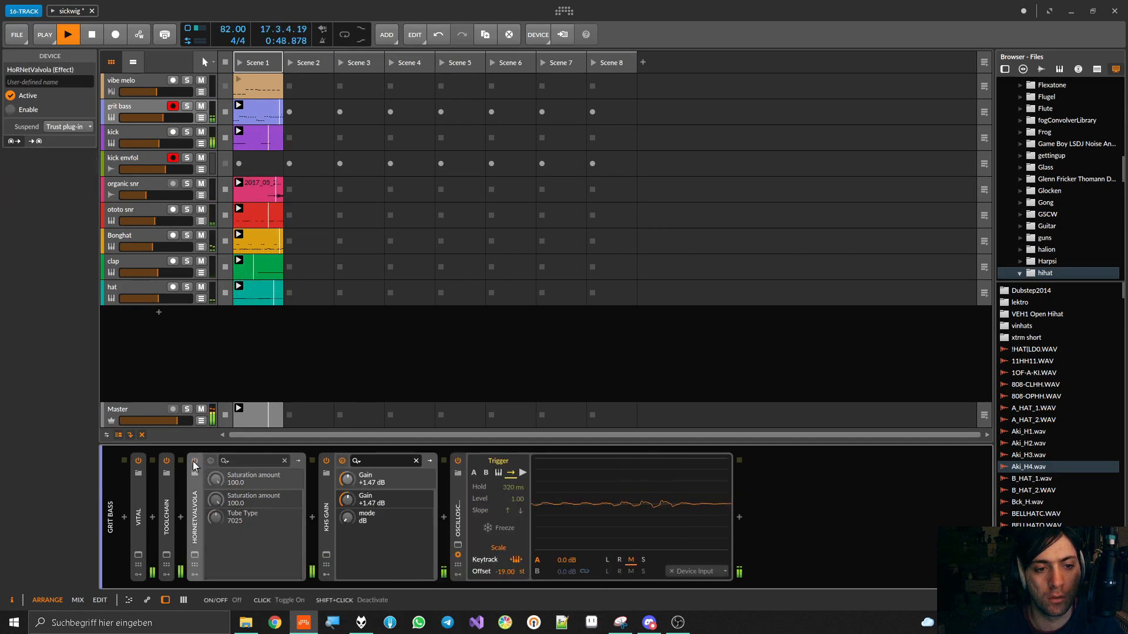
left_click(194, 462)
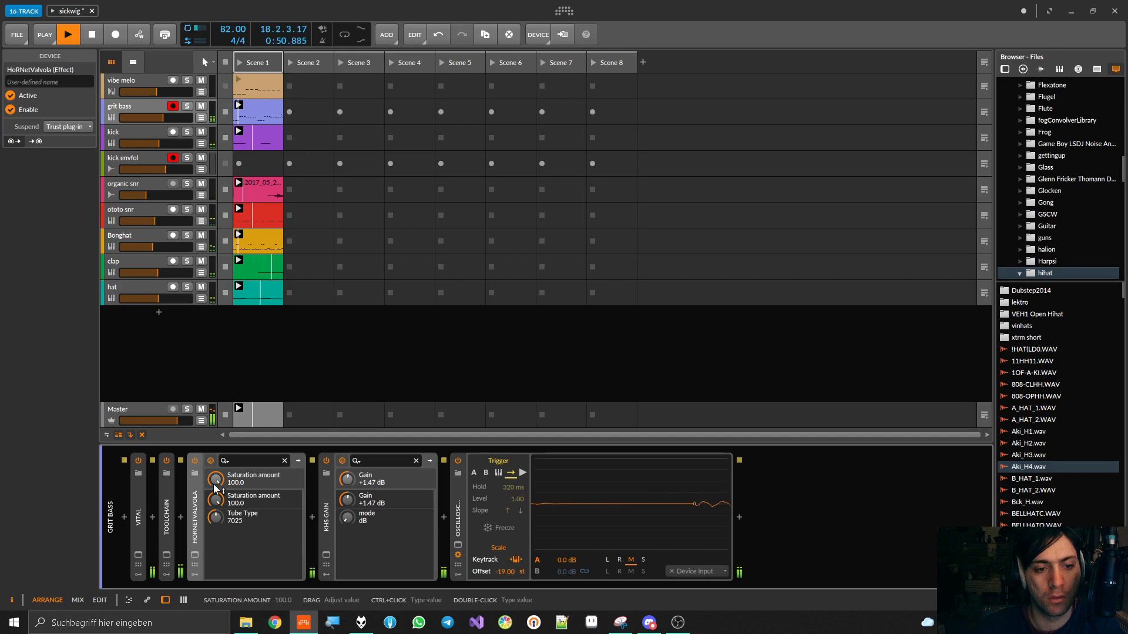
left_click_drag(216, 518, 216, 541)
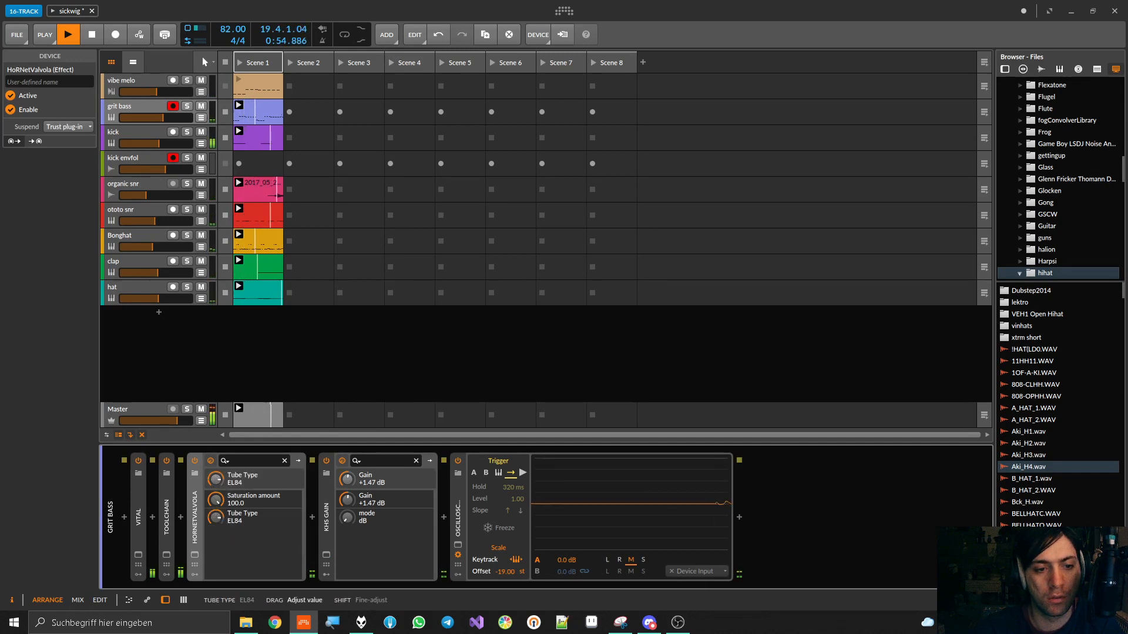
left_click_drag(216, 500, 216, 513)
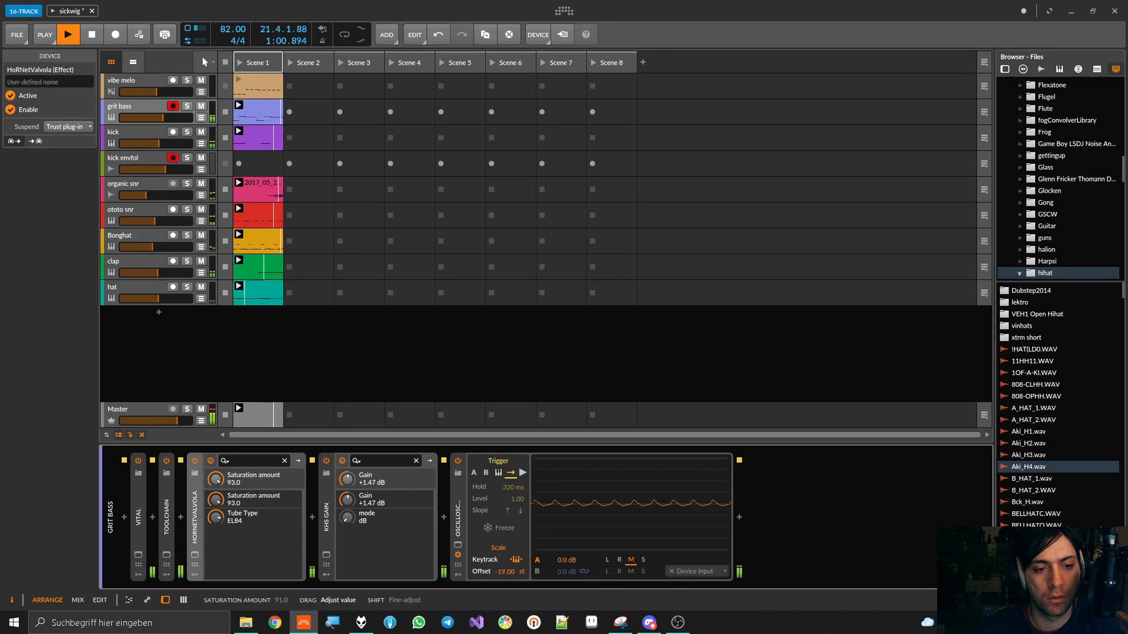
Collapse Valvola, raise kHs Gain to +2.07 dB, and compare Valvola off and on before stopping playback
double_click(195, 512)
left_click_drag(243, 477, 243, 471)
left_click(196, 461)
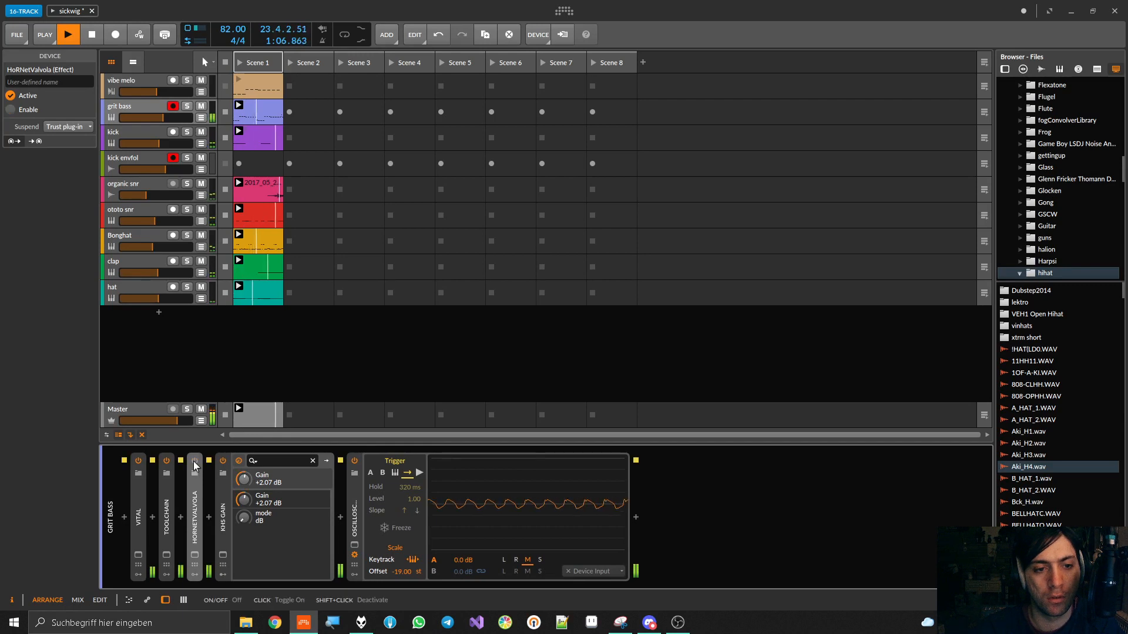
left_click(195, 461)
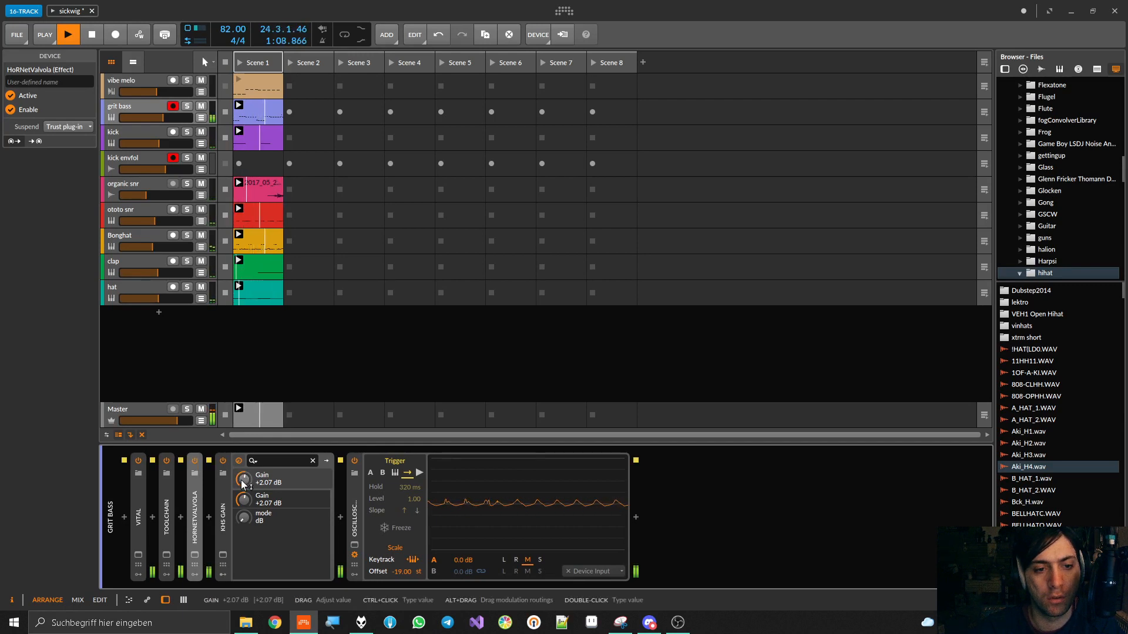
mouse_move(245, 488)
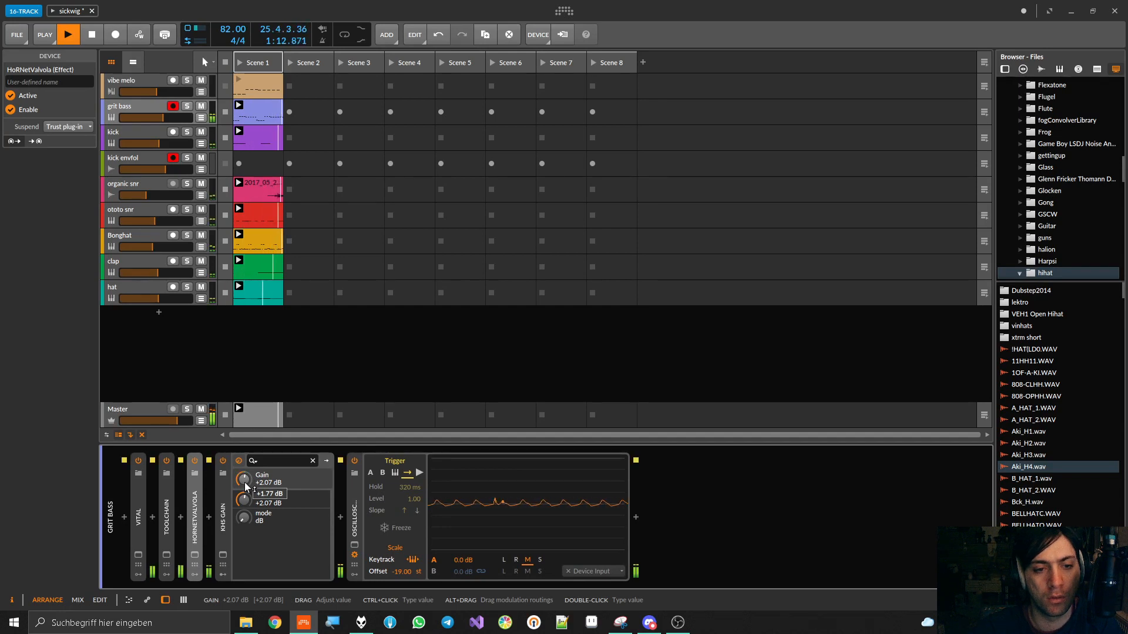
key("space")
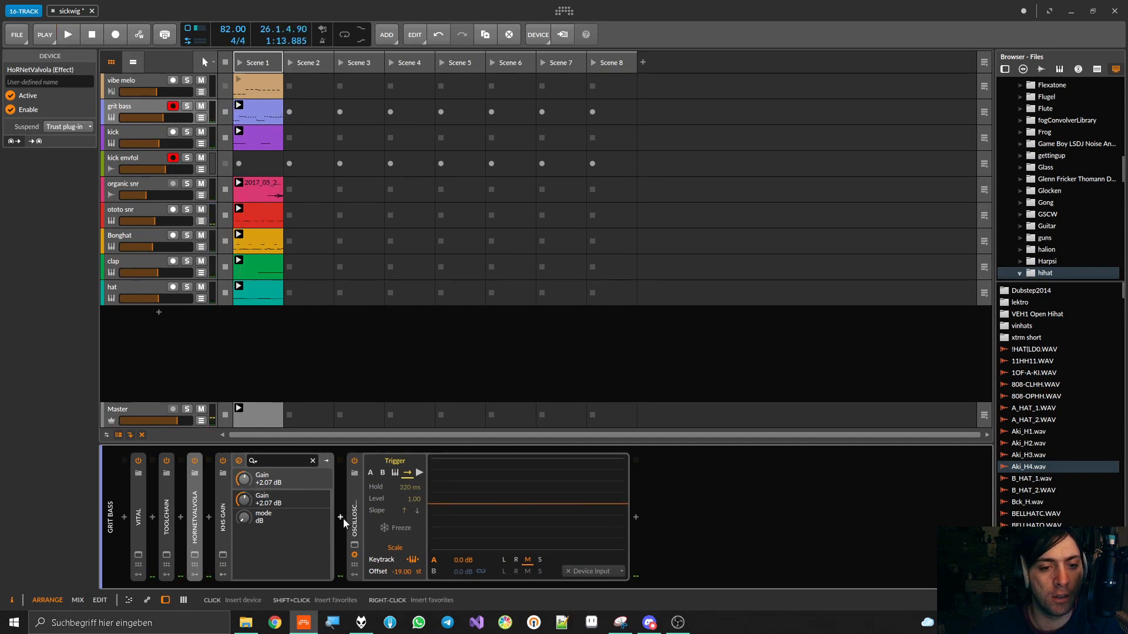
Replace the Oscilloscope at the end of the grit bass chain with the Signalizer x64 plug-in
left_click(354, 523)
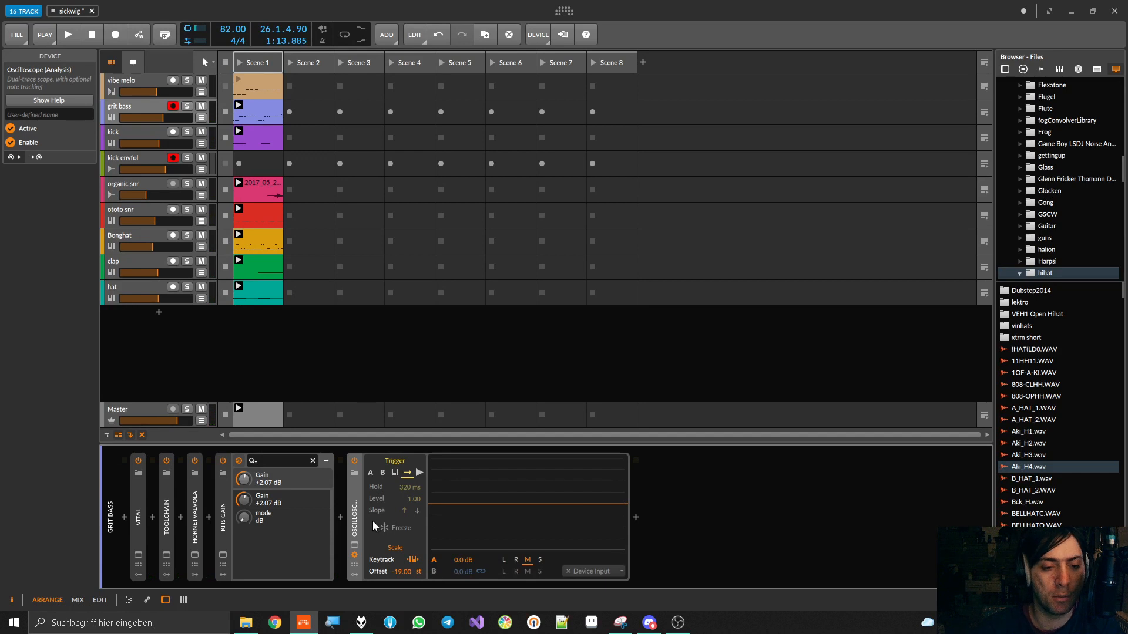
key("Delete")
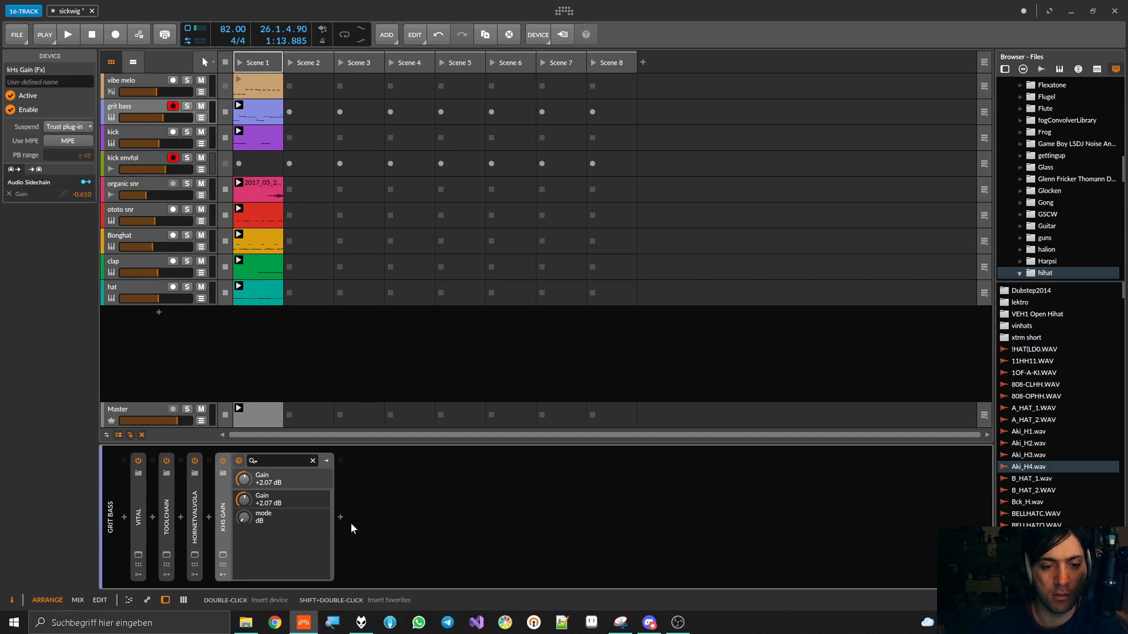
left_click(343, 519)
type("sign")
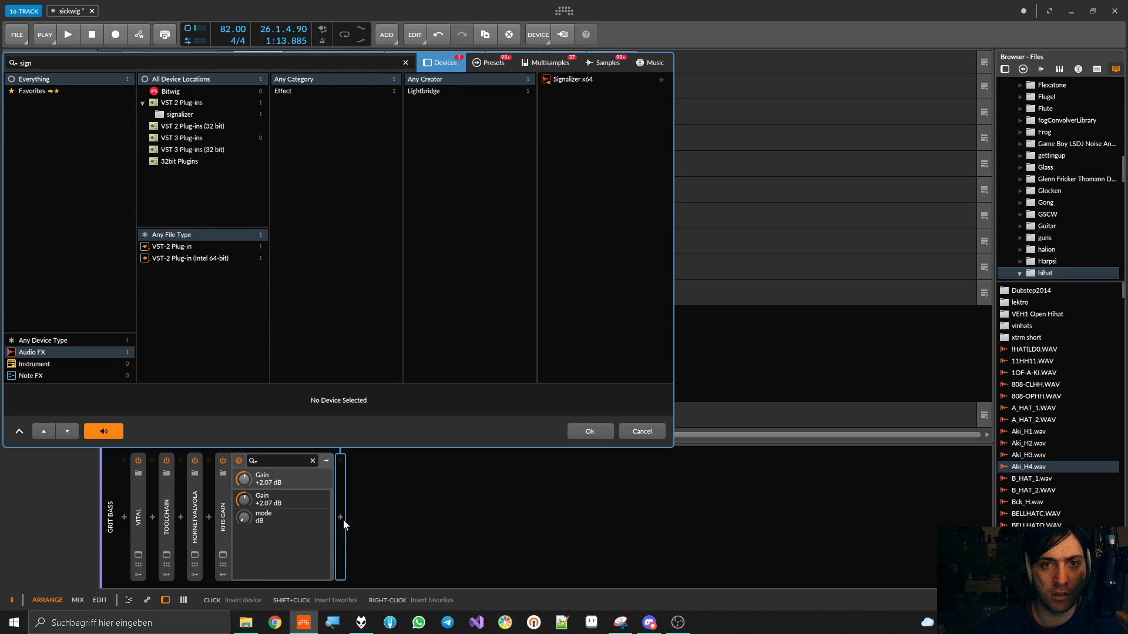
double_click(582, 77)
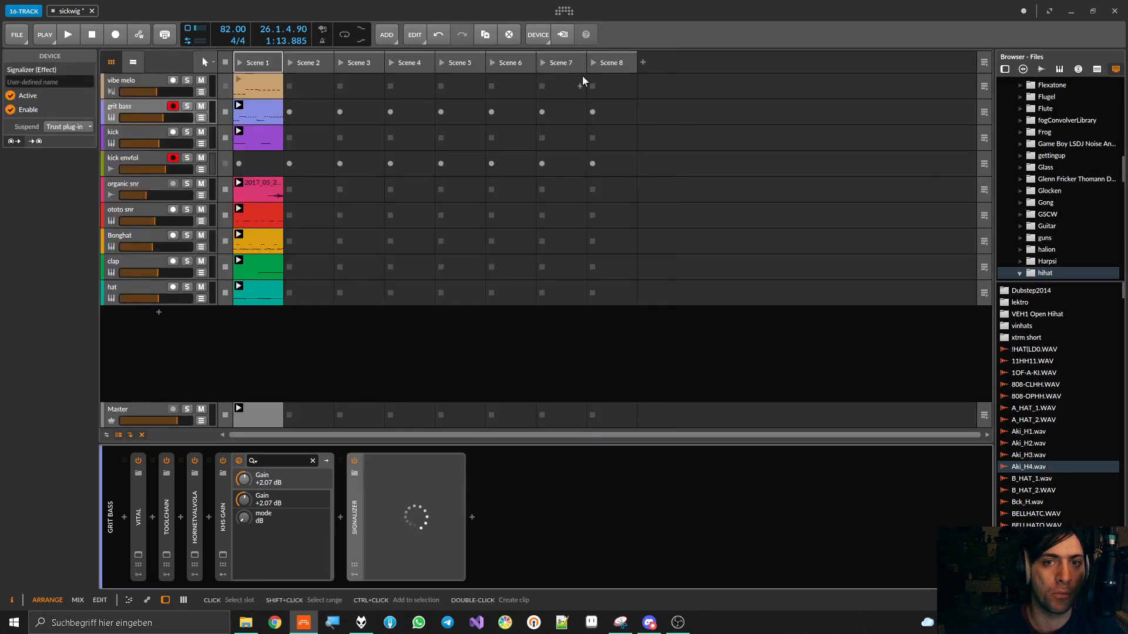
Start playback and show Signalizer's Oscilloscope view with its settings expanded
key("space")
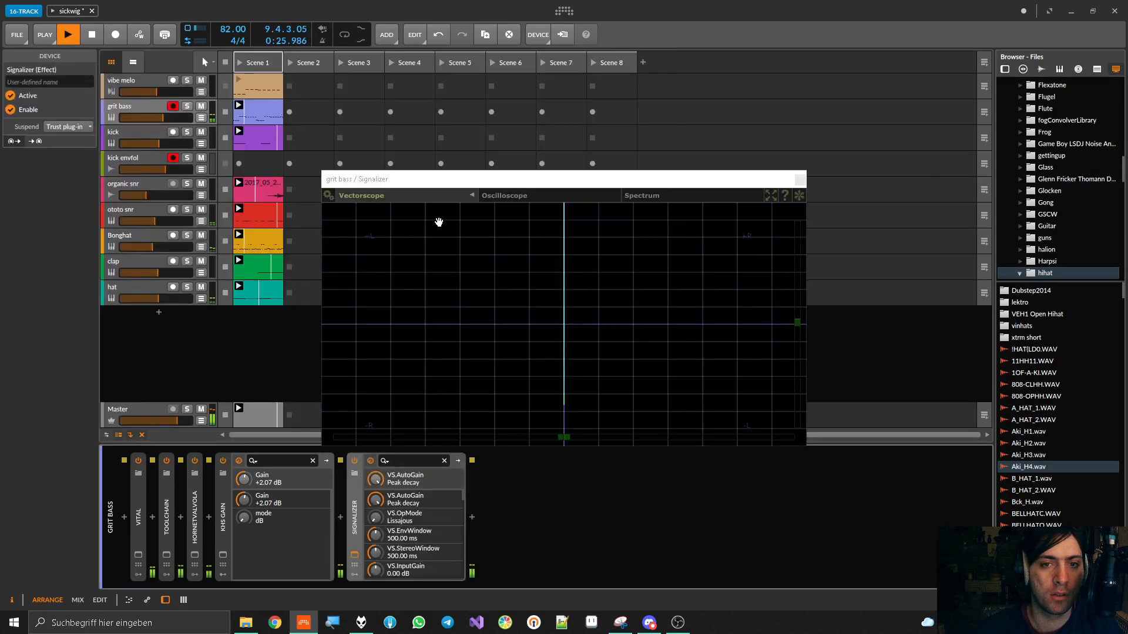
left_click(530, 194)
left_click(333, 193)
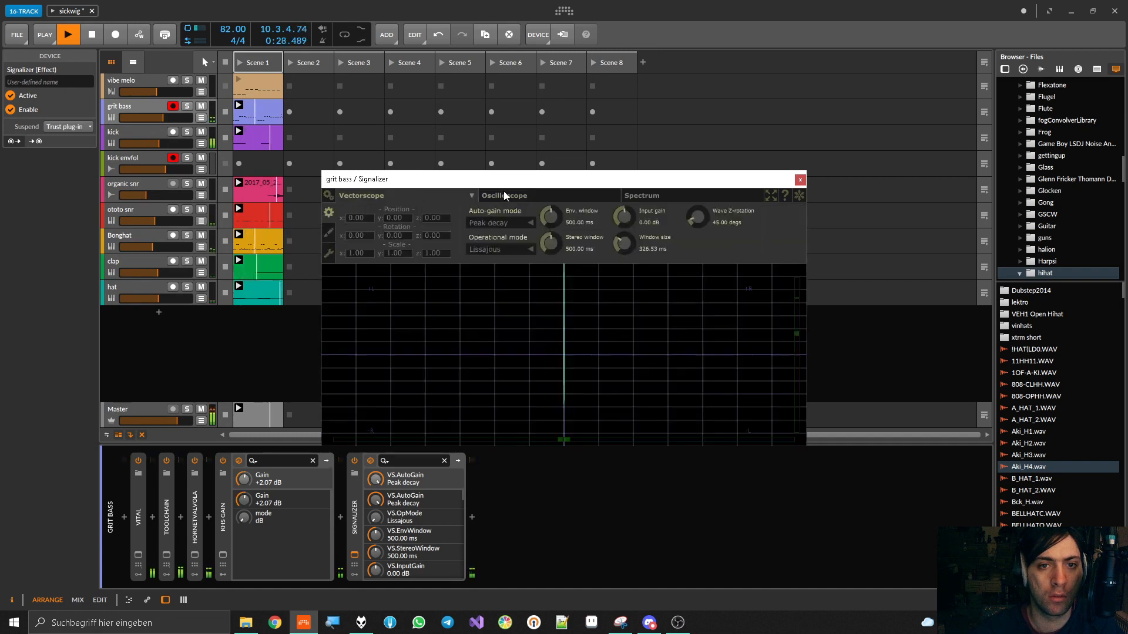
left_click(504, 193)
Set Signalizer's oscilloscope to Spectral trigger mode and Cycles time mode, with a window size of 3.82
left_click(752, 223)
left_click(750, 246)
left_click(694, 249)
left_click(686, 263)
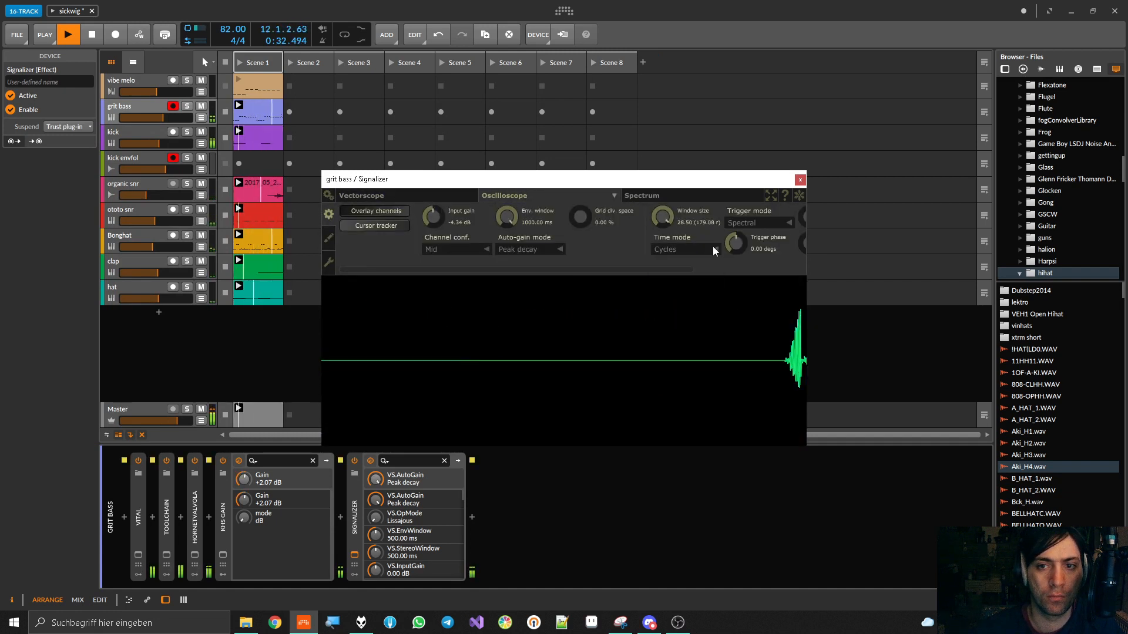
left_click(738, 227)
left_click_drag(674, 223, 673, 301)
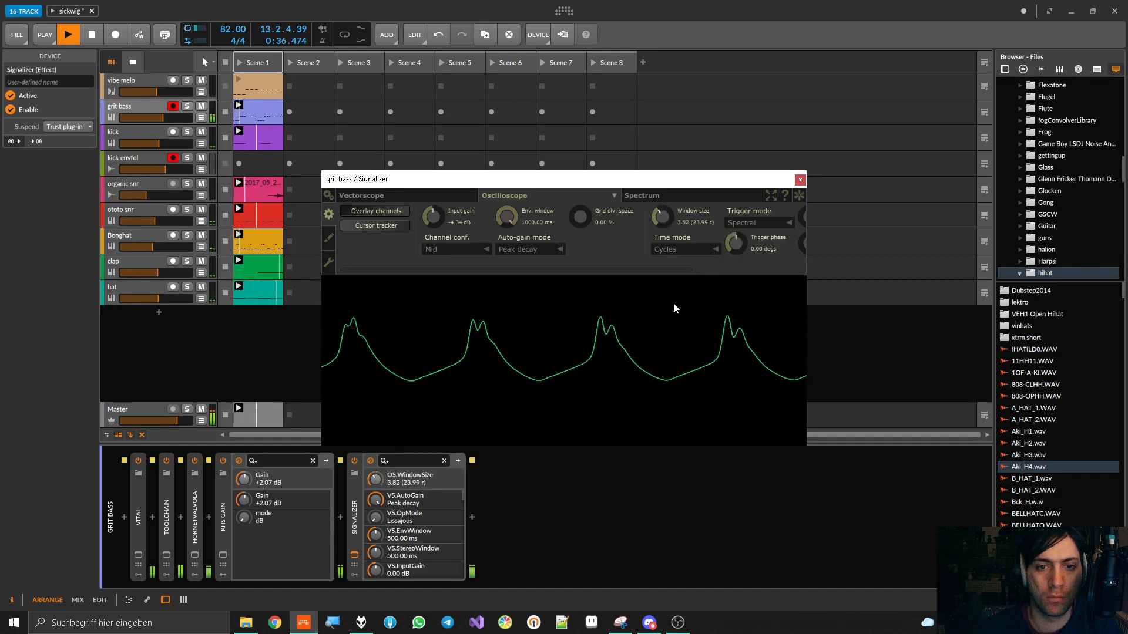
Move the Signalizer window clear of the device chain, set its window size to 2.89, and compare the waveform with Valvola off and on
left_click_drag(654, 186, 834, 326)
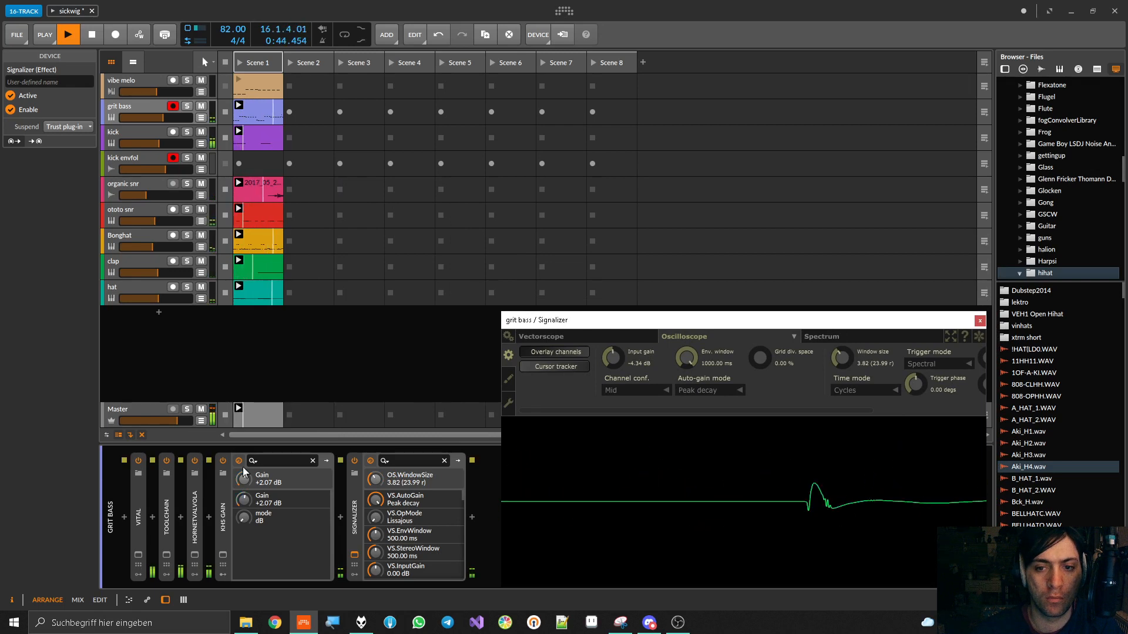
left_click_drag(847, 368, 844, 355)
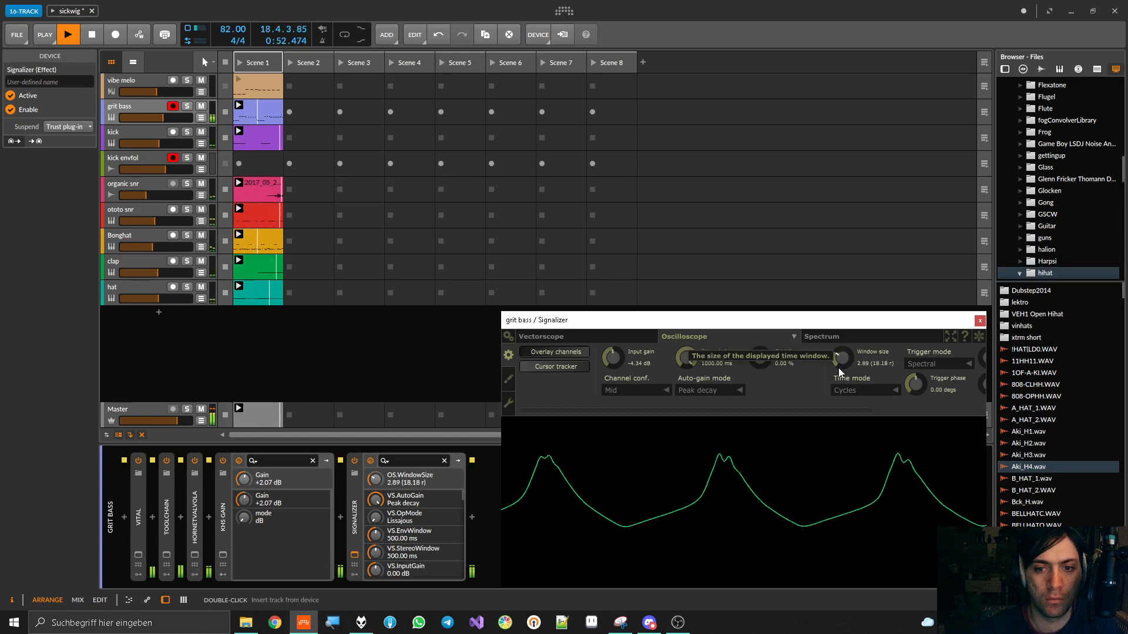
left_click(195, 460)
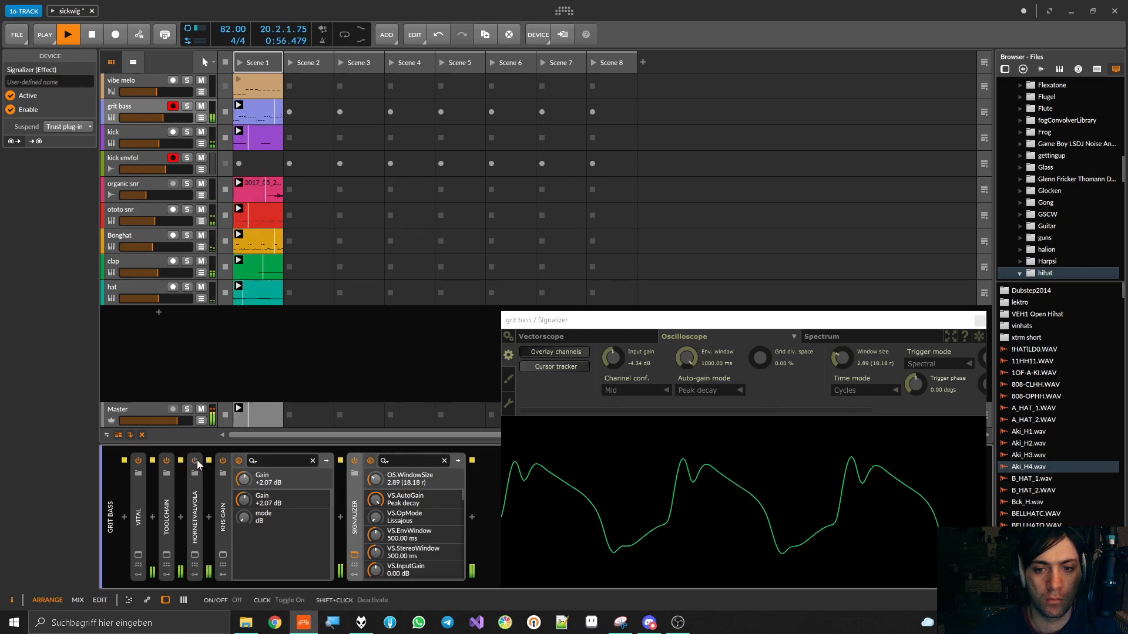
left_click(195, 461)
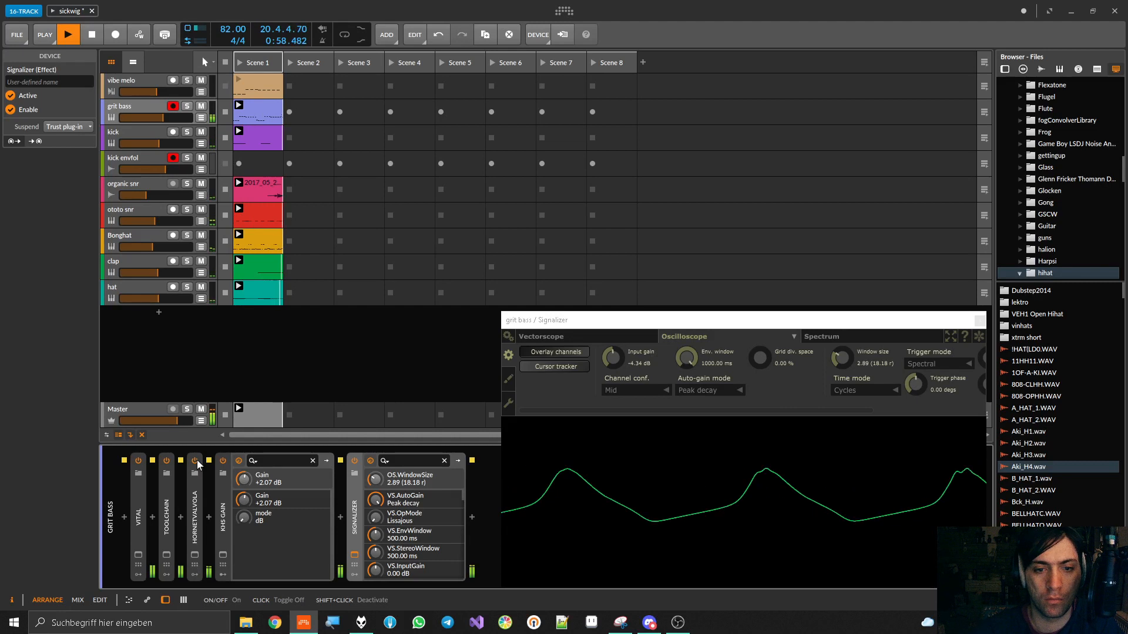
Set Valvola's saturation amount to 91.0 with the EL84 tube, and collapse the device
left_click(195, 515)
left_click_drag(217, 517, 217, 475)
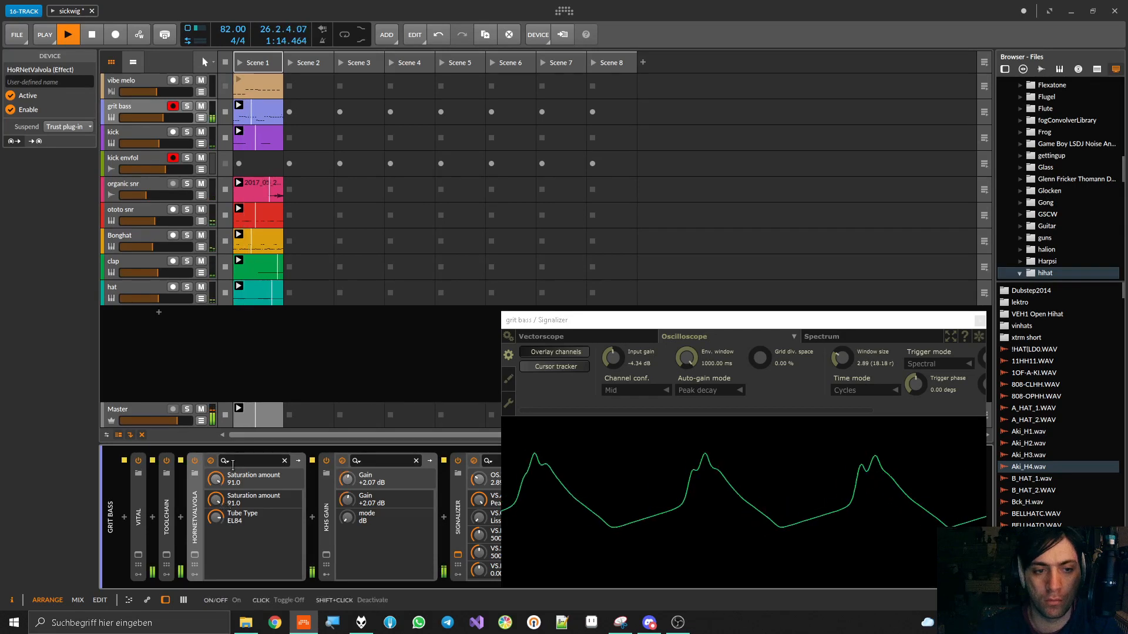
double_click(194, 504)
Collapse kHs Gain and move Signalizer ahead of it in the grit bass chain
double_click(220, 500)
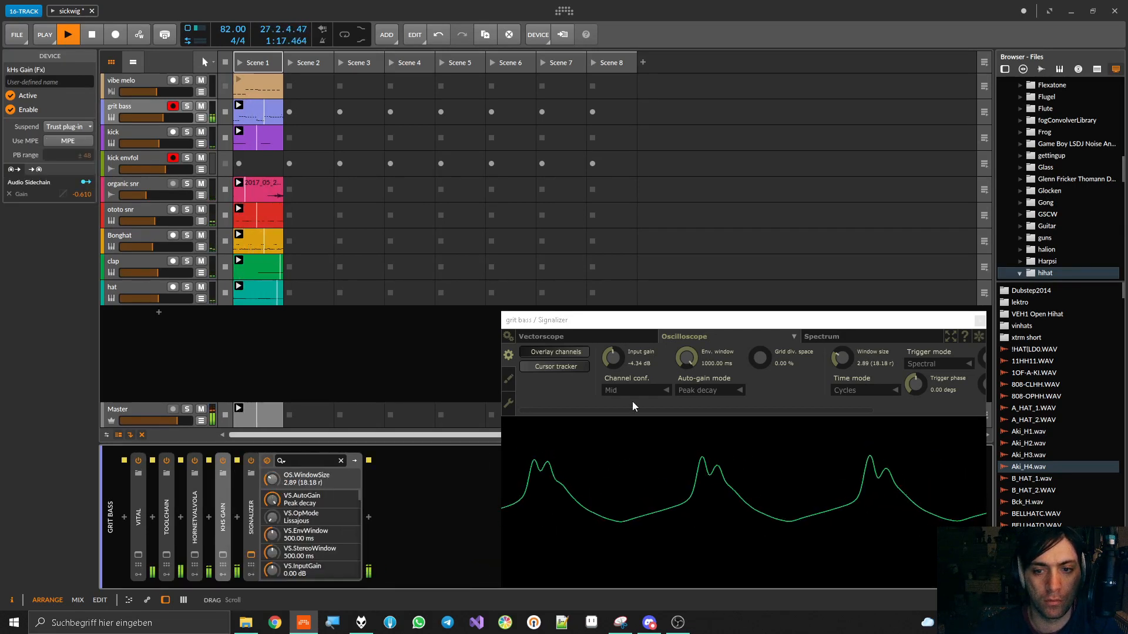
left_click(244, 523)
left_click_drag(243, 523, 205, 520)
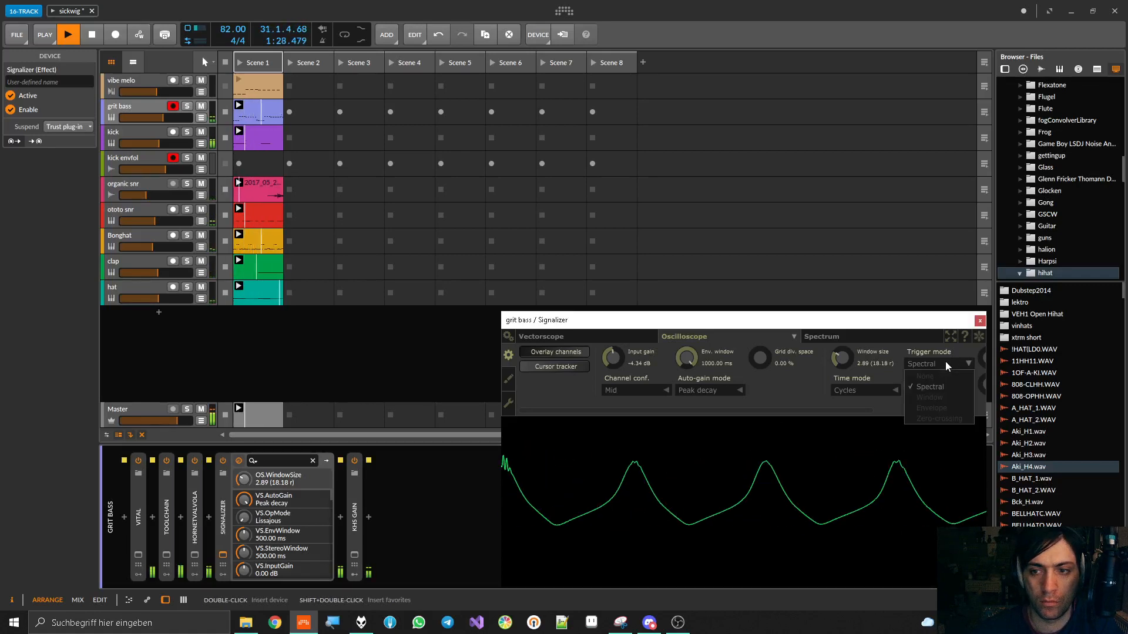
Try Signalizer's Time mode for the time display, and set the time mode to Beats
left_click(849, 390)
left_click(848, 403)
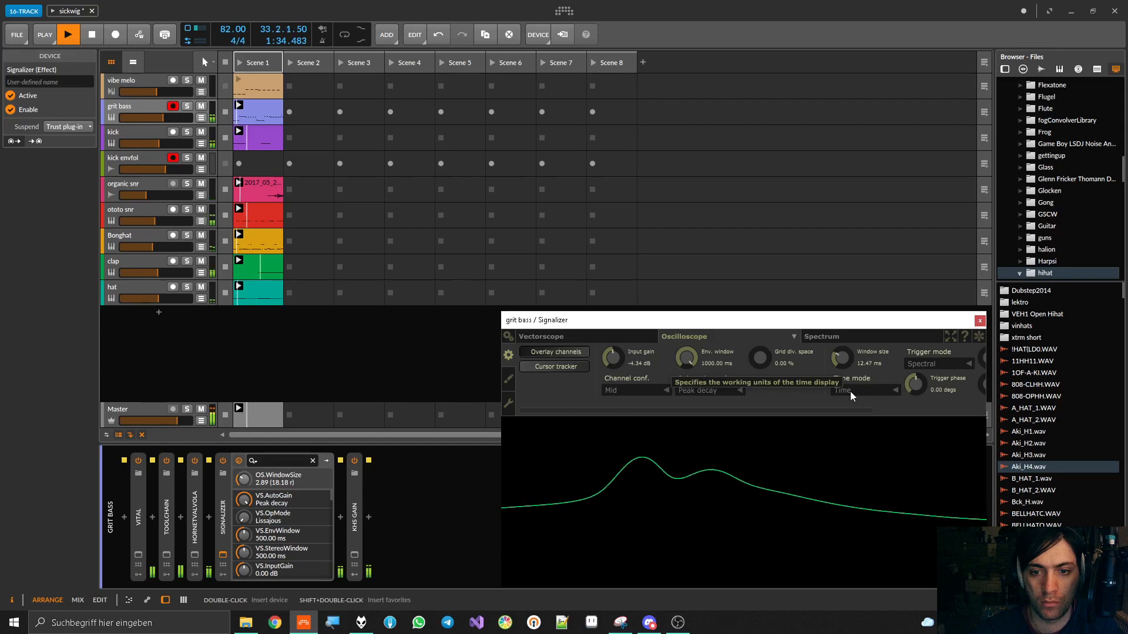
left_click(851, 392)
left_click(846, 417)
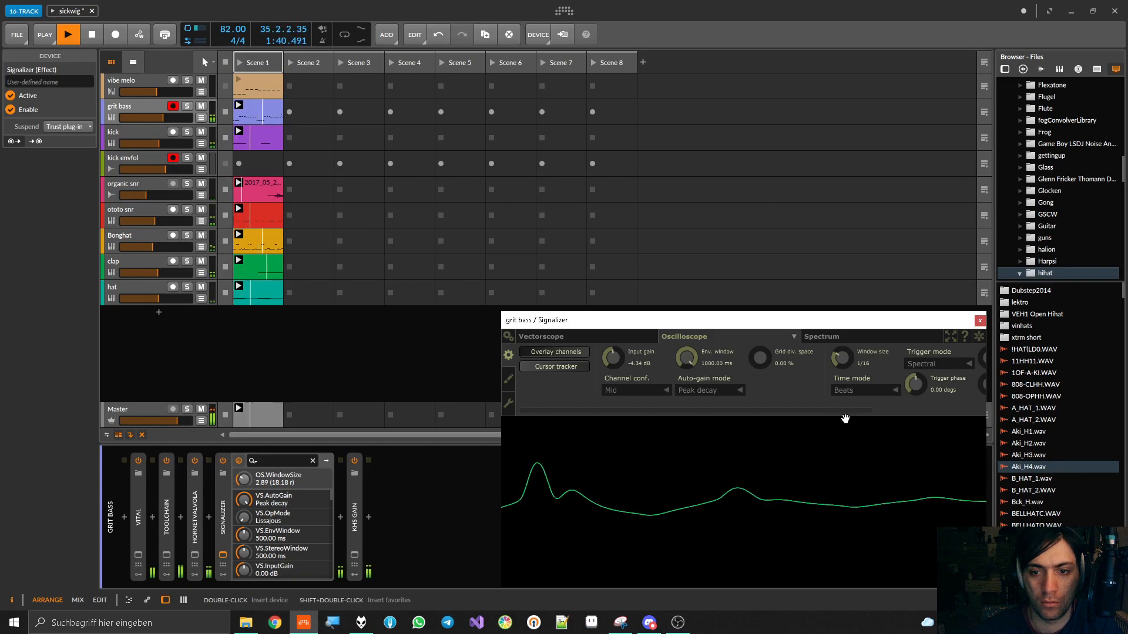
Try Signalizer's Envelope trigger, set the trigger mode to Zero-crossing, and save the project
left_click(921, 365)
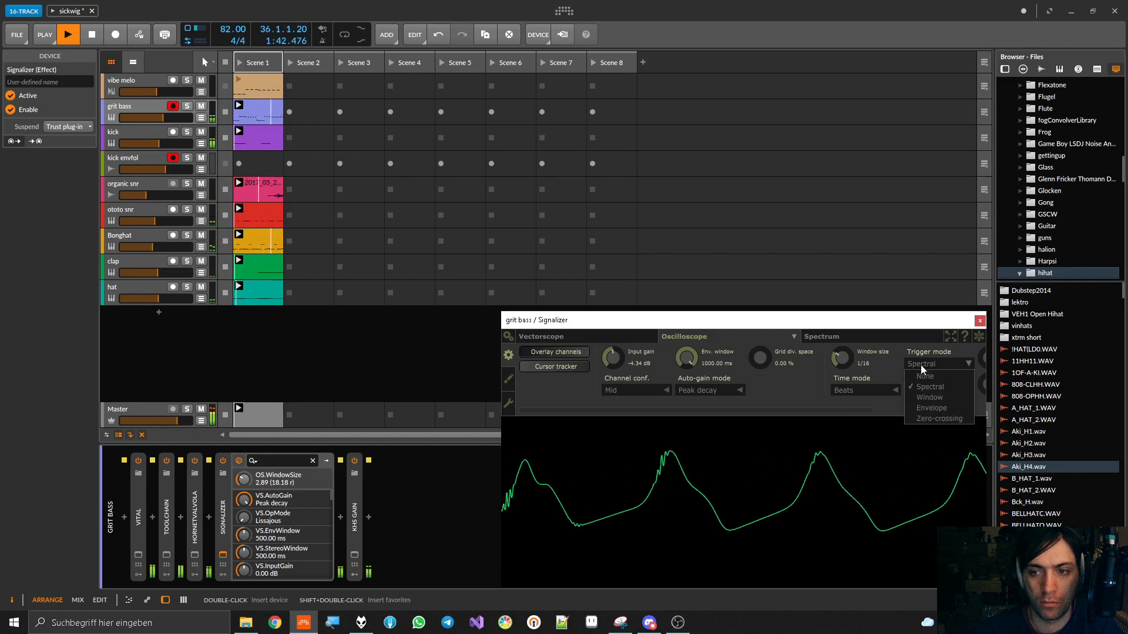
left_click(920, 408)
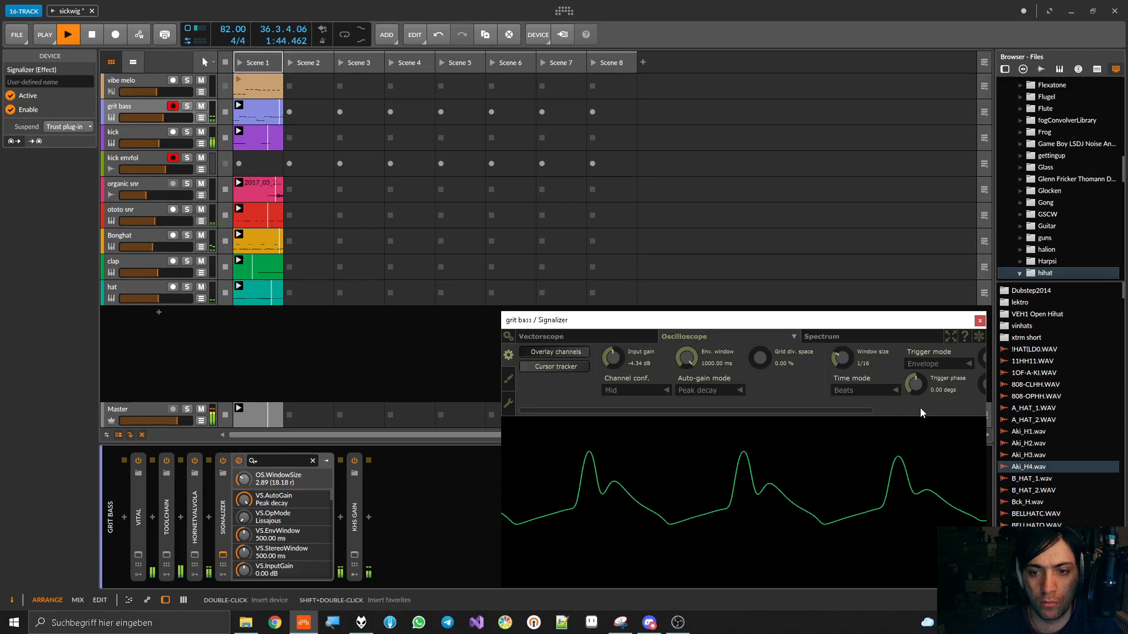
left_click(929, 365)
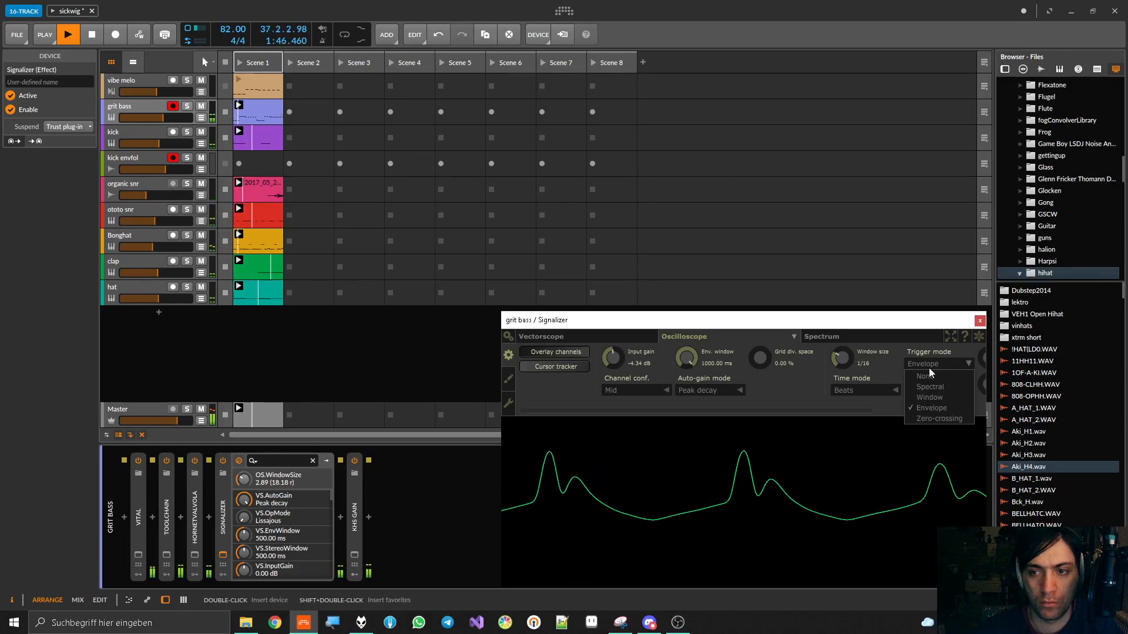
left_click(920, 419)
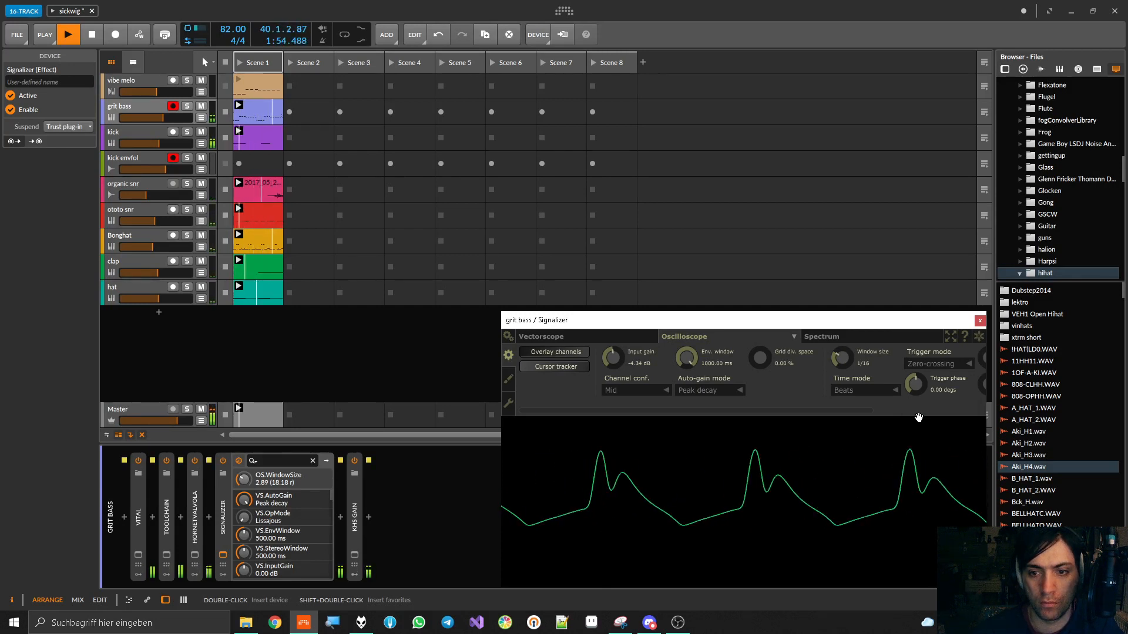
key("ctrl+s")
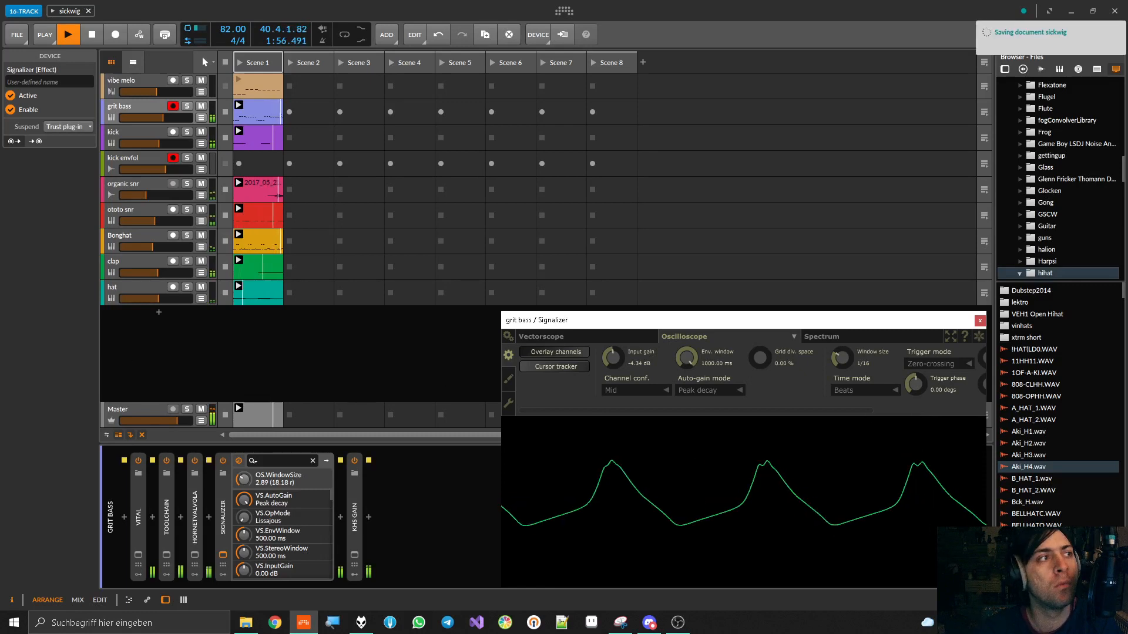
Close the Signalizer window, stop playback, and collapse the device before selecting the grit bass track
left_click(746, 6)
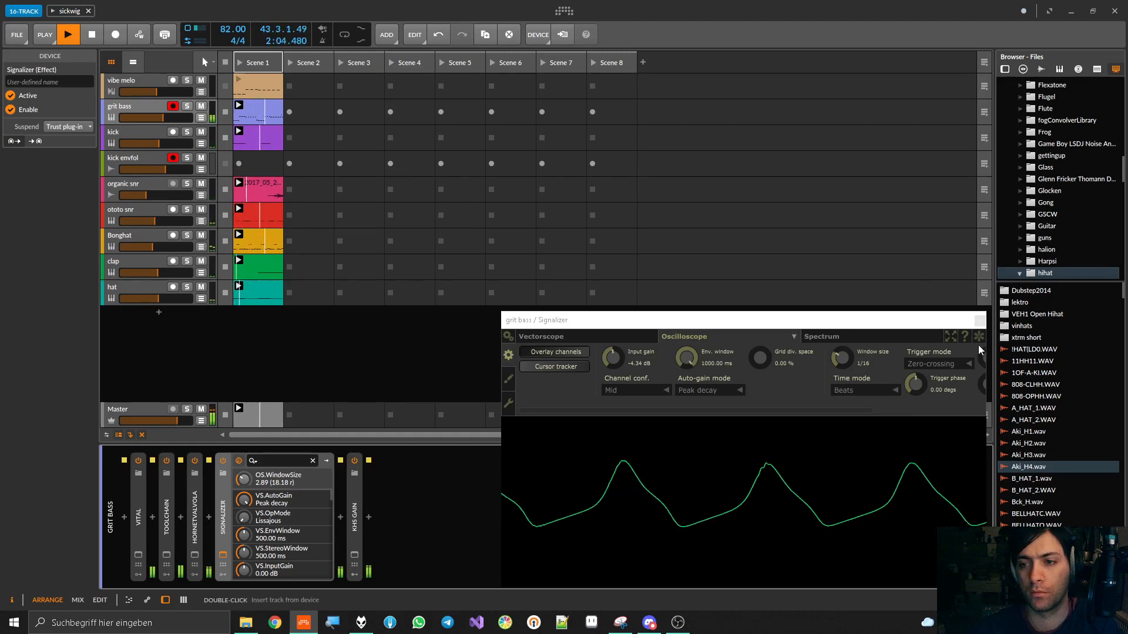
left_click(980, 321)
key("space")
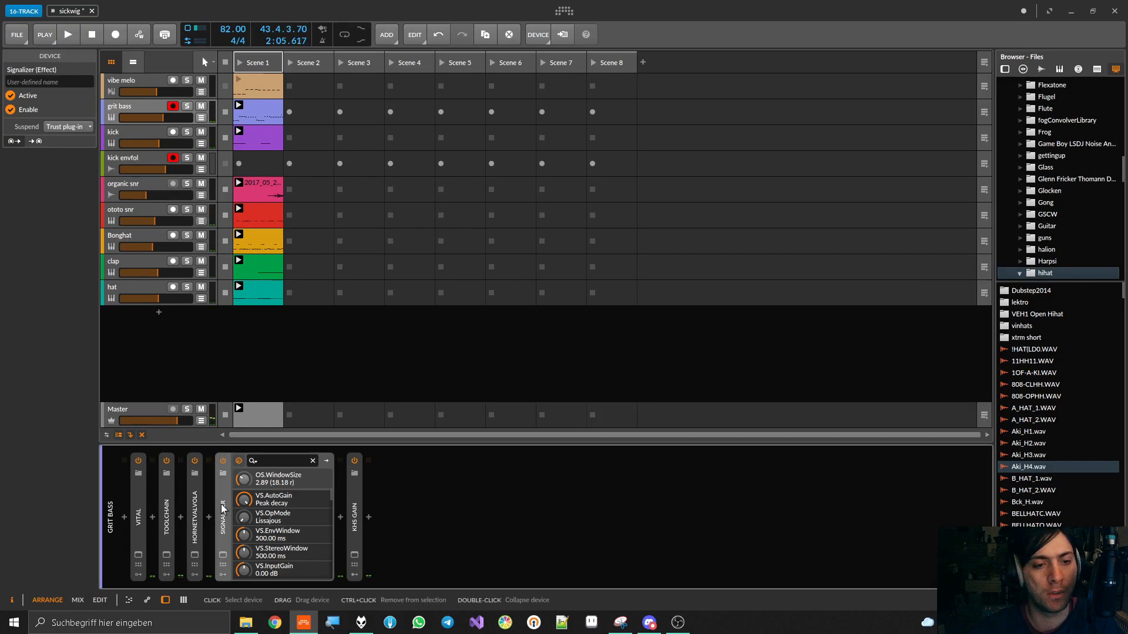
left_click(221, 504)
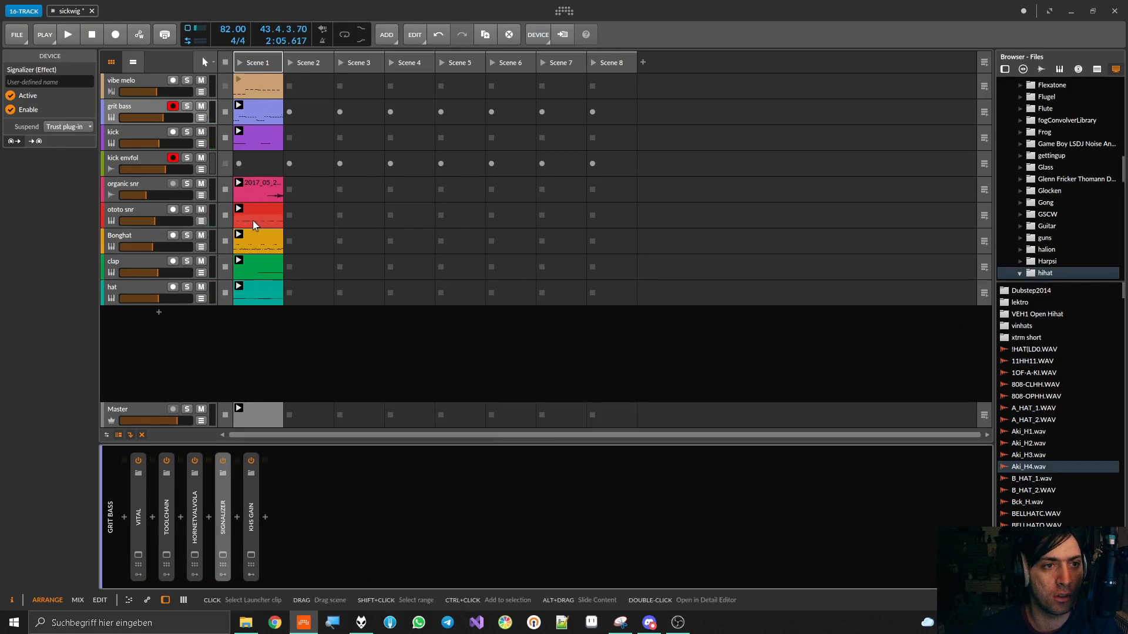
left_click(129, 108)
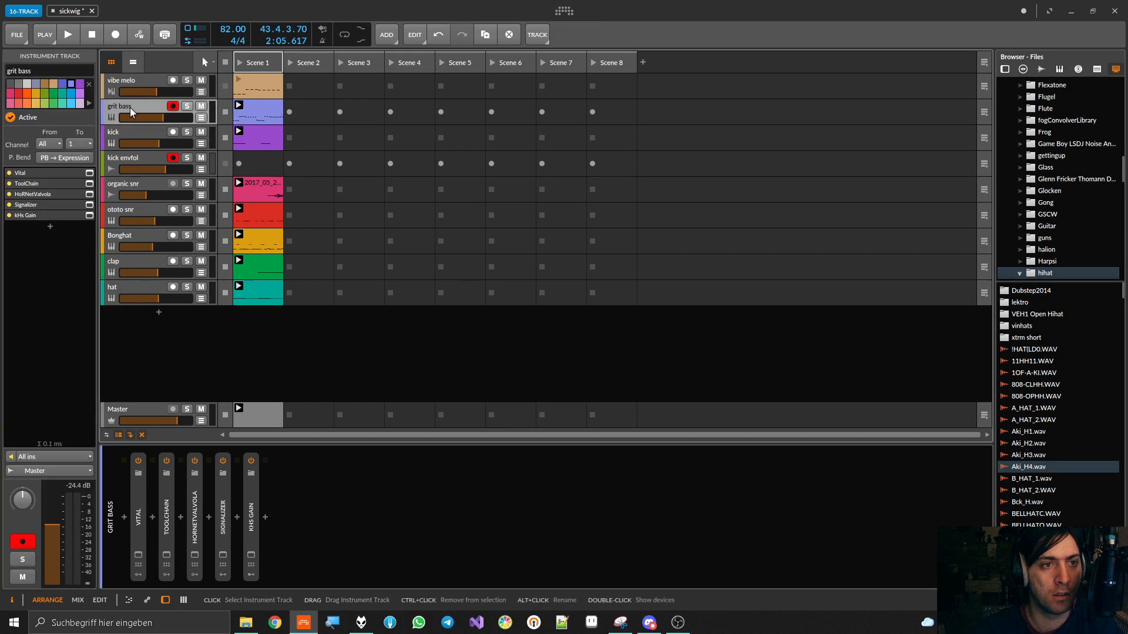
Select the kick track, save the project, and solo the kick after briefly playing it in the mix
left_click(122, 133)
key("ctrl+s")
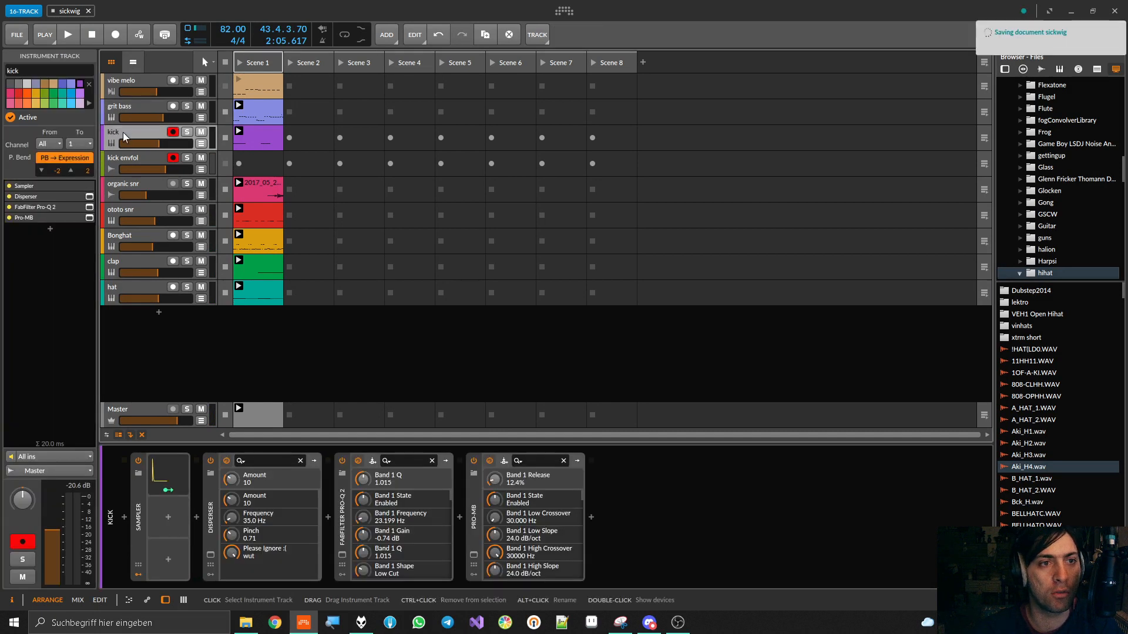
key("space")
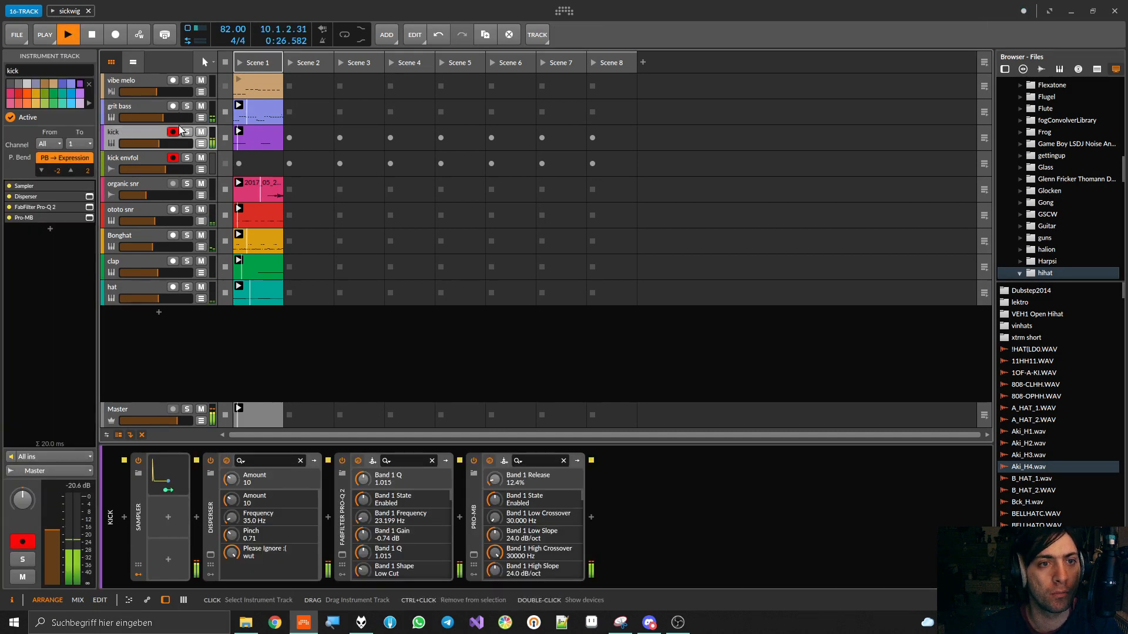
key("space")
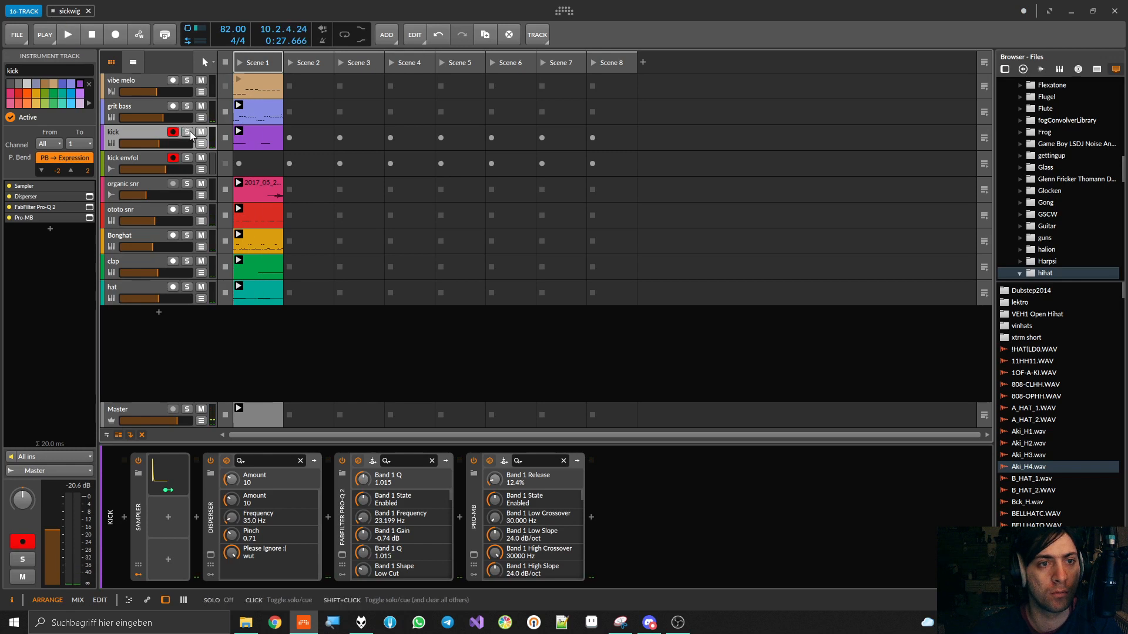
left_click(186, 131)
key("space")
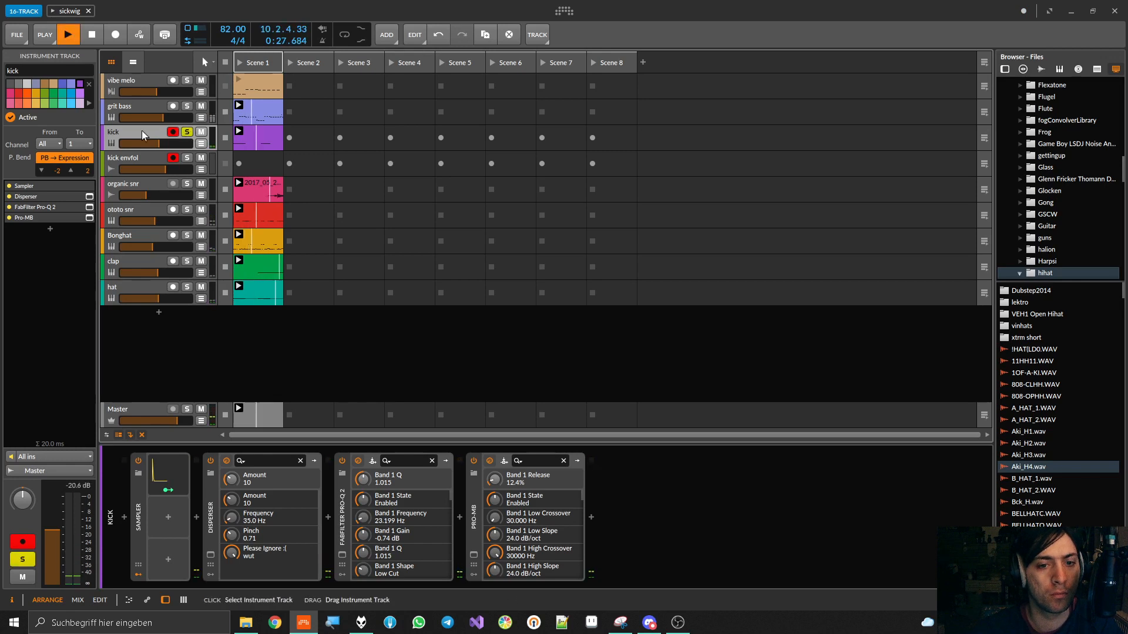
key("space")
Inspect the kick's Sampler and its ADSR pitch modulator, then hide the modulators and collapse the Sampler
double_click(134, 527)
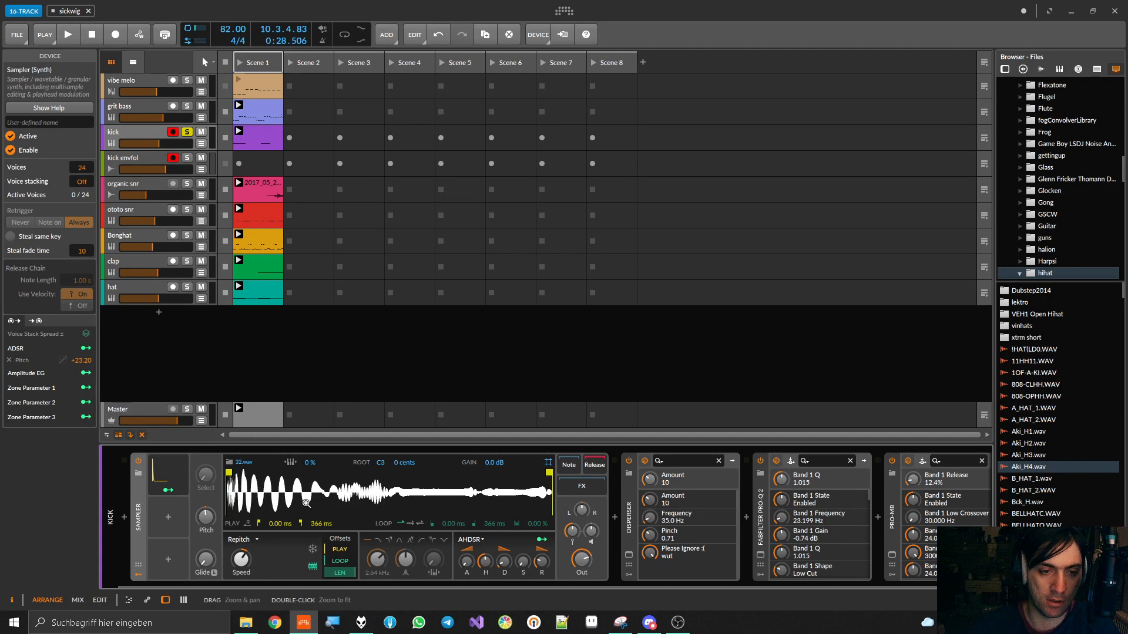
left_click(162, 467)
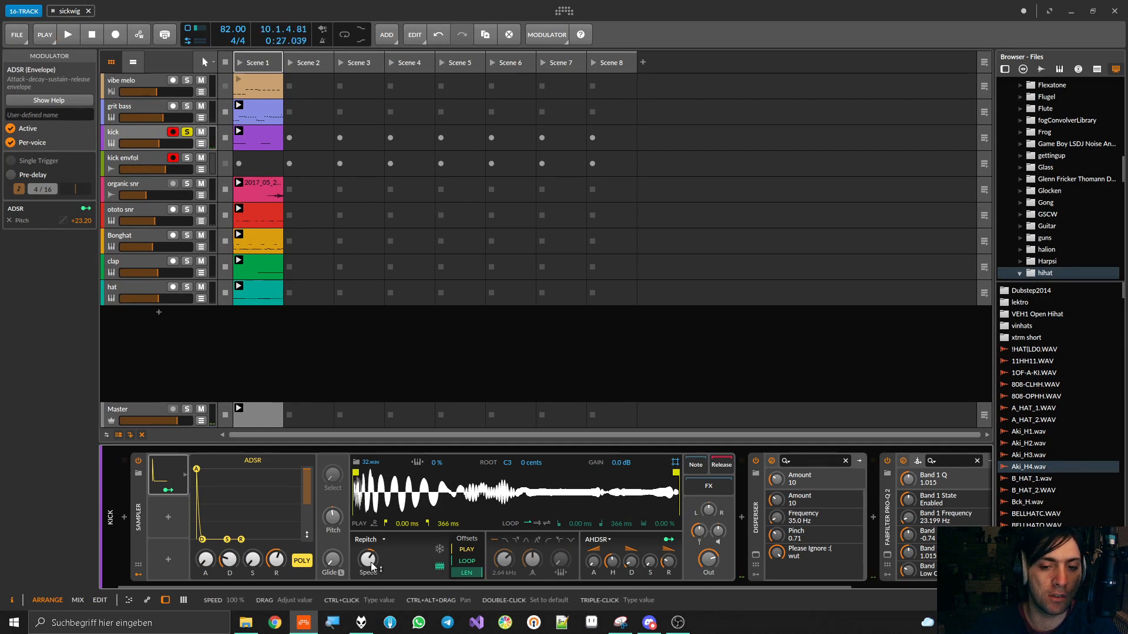
left_click(173, 470)
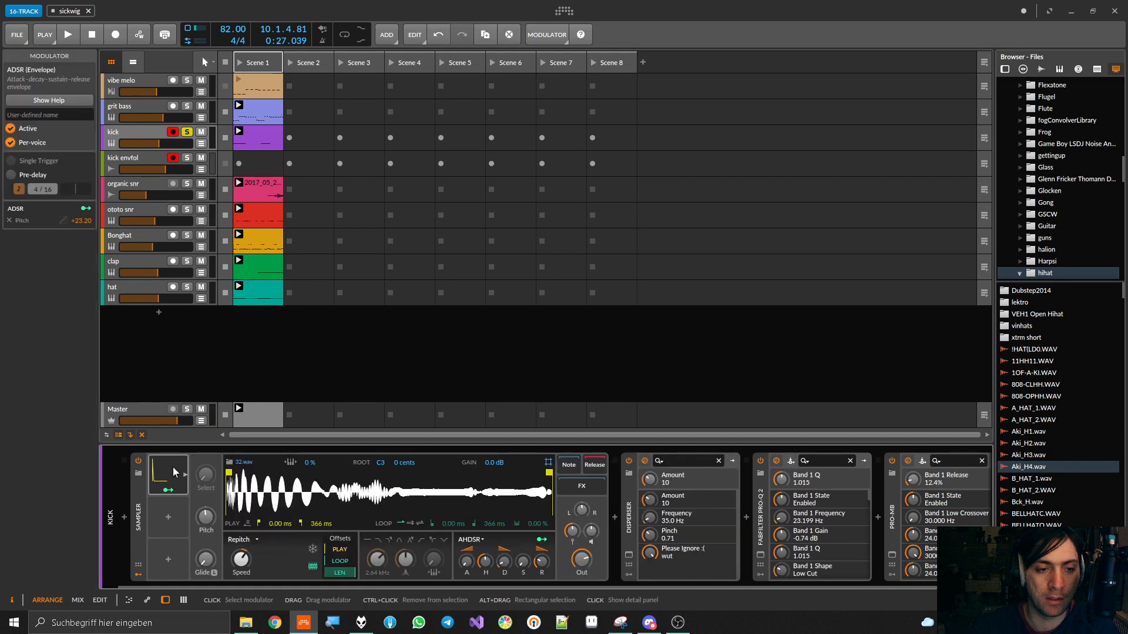
left_click(138, 574)
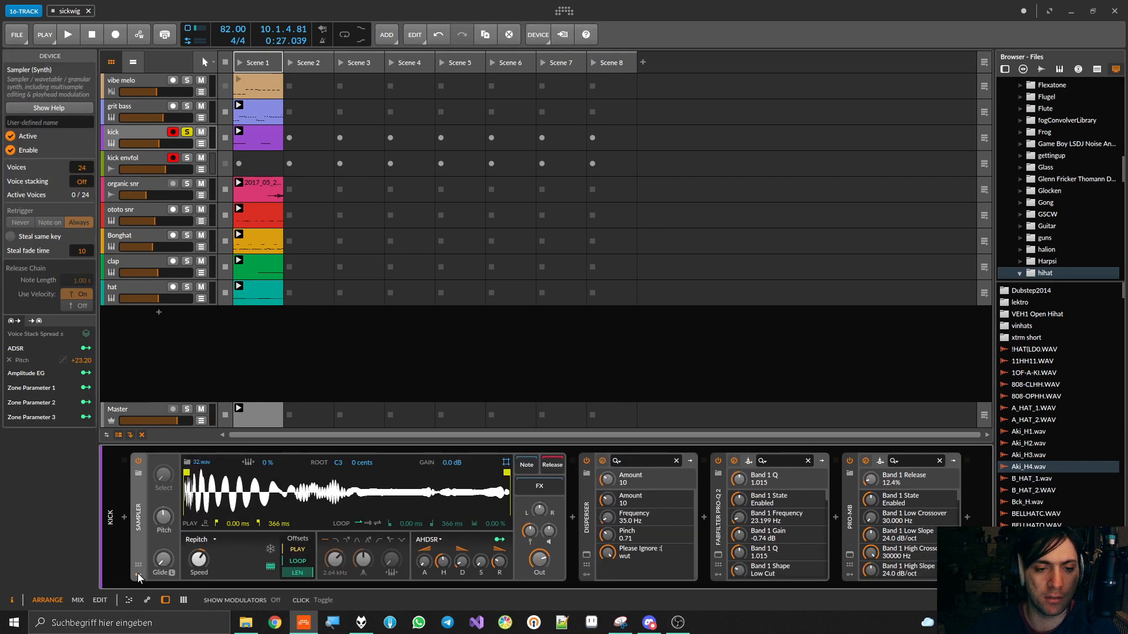
double_click(138, 492)
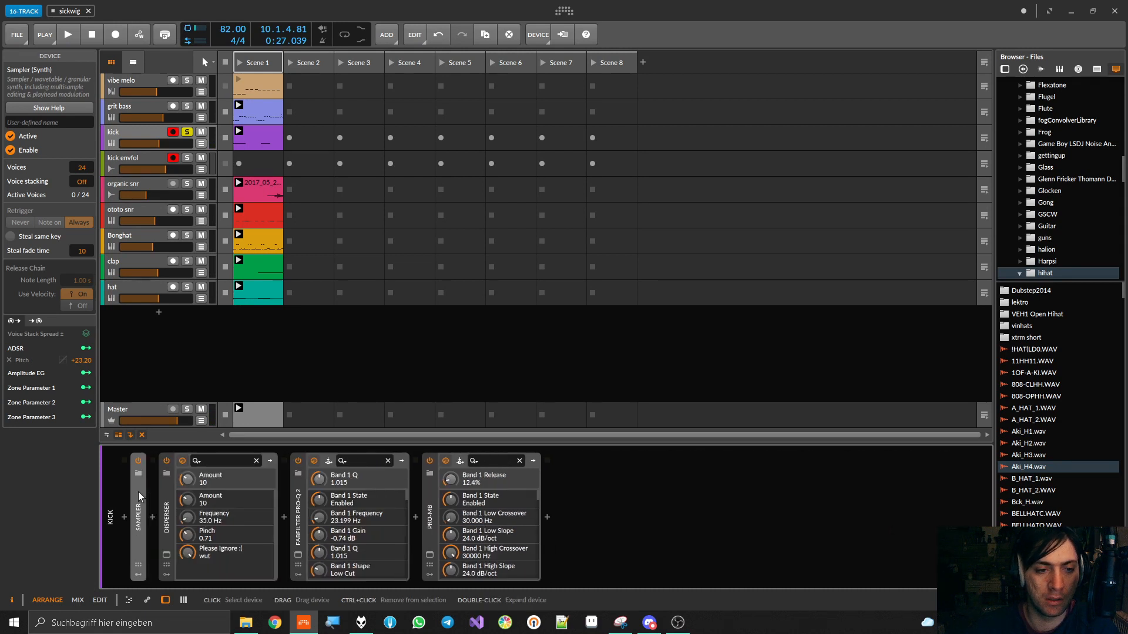
View the kick's Disperser plug-in during a short playback, then close its window and collapse the device
left_click(163, 559)
left_click(166, 557)
key("space")
key("space")
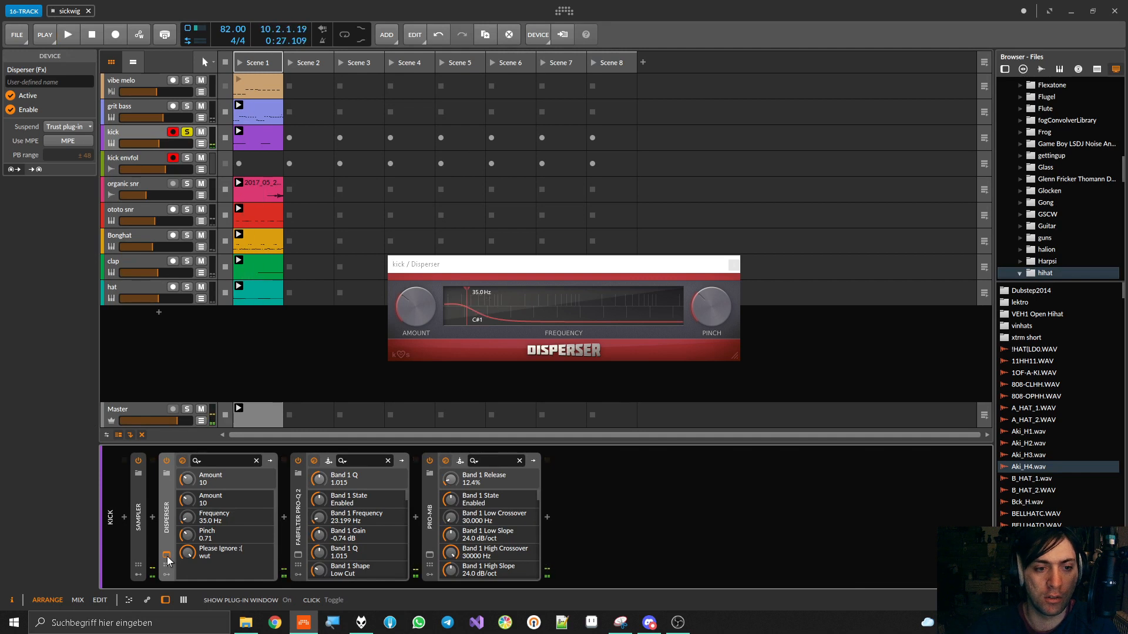
left_click(167, 557)
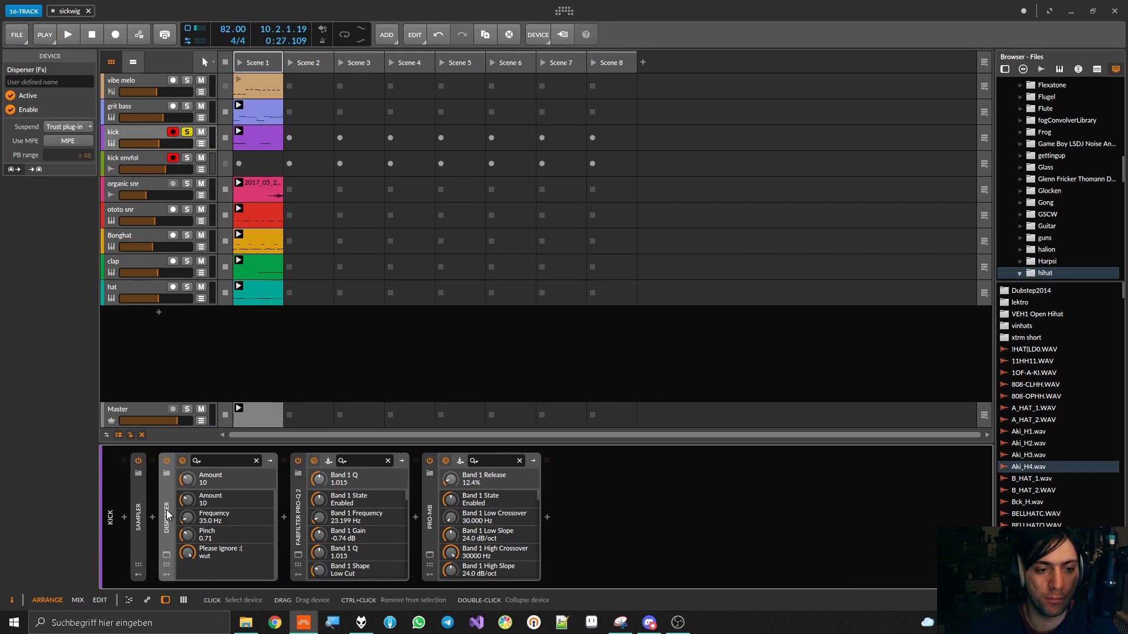
double_click(167, 509)
Examine the kick's FabFilter Pro-Q 2 curve during playback, including the high-frequency cut, then close and collapse the device
left_click(195, 555)
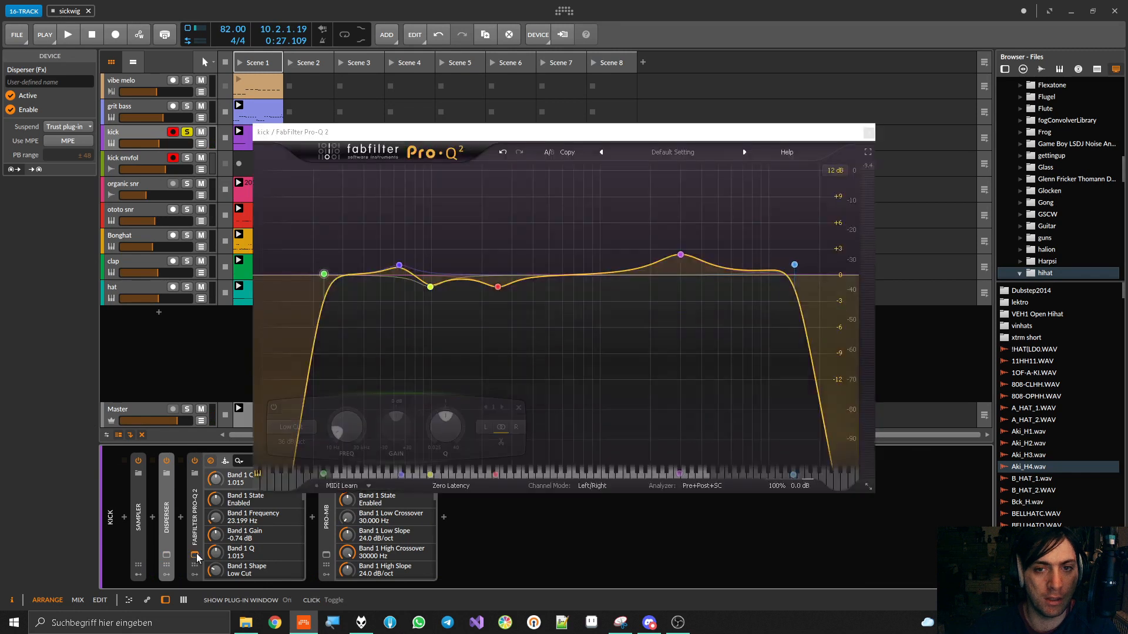
key("space")
key("space")
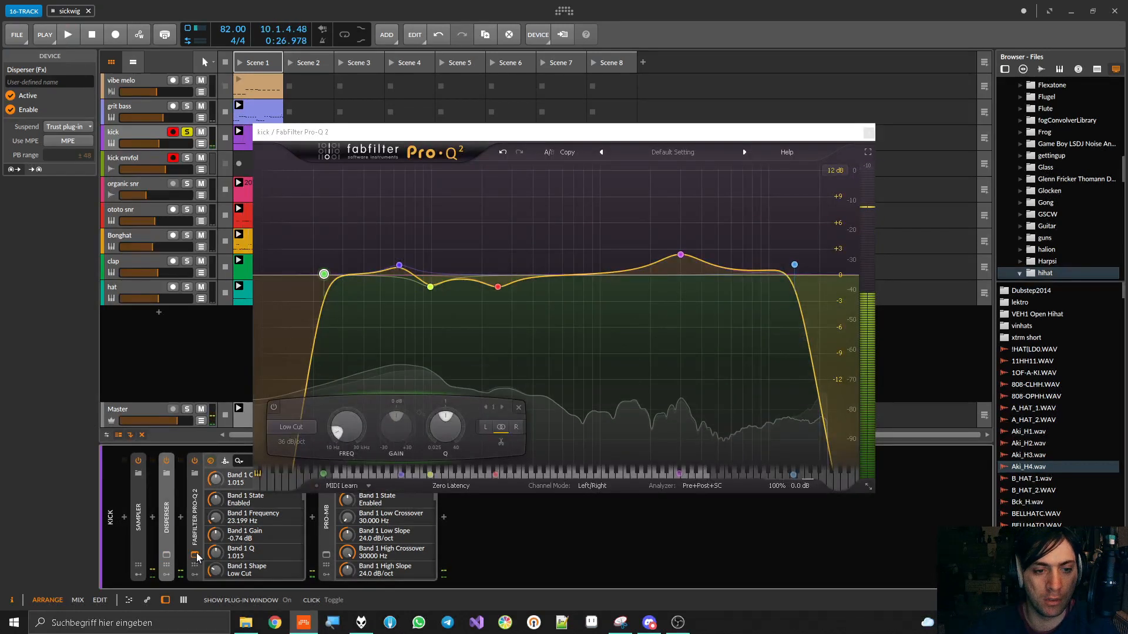
left_click(196, 555)
left_click(195, 555)
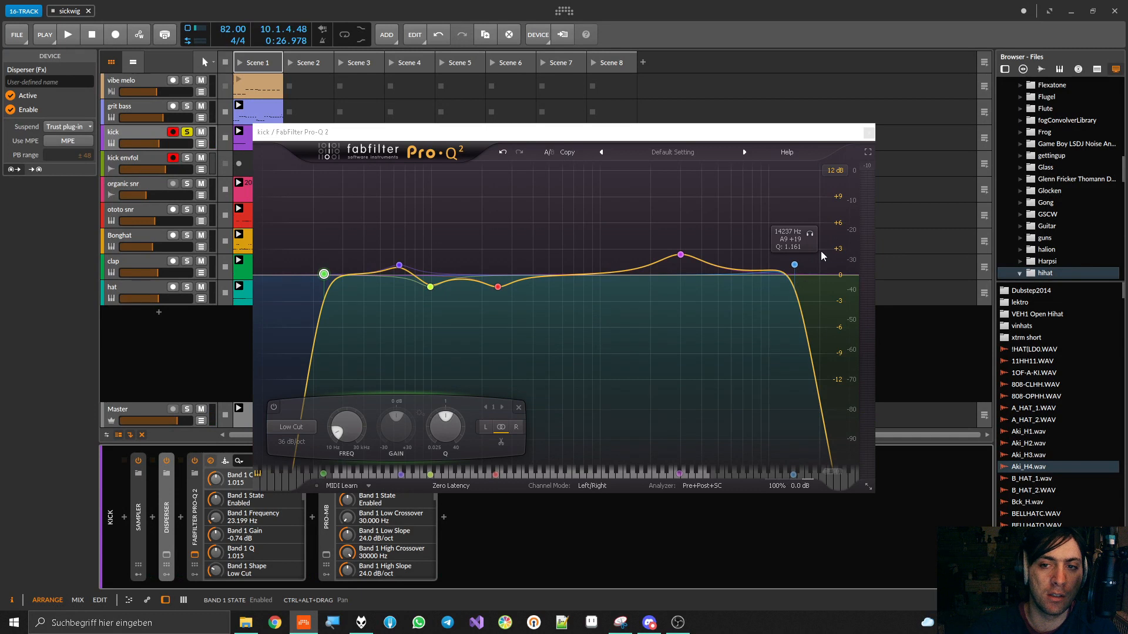
key("space")
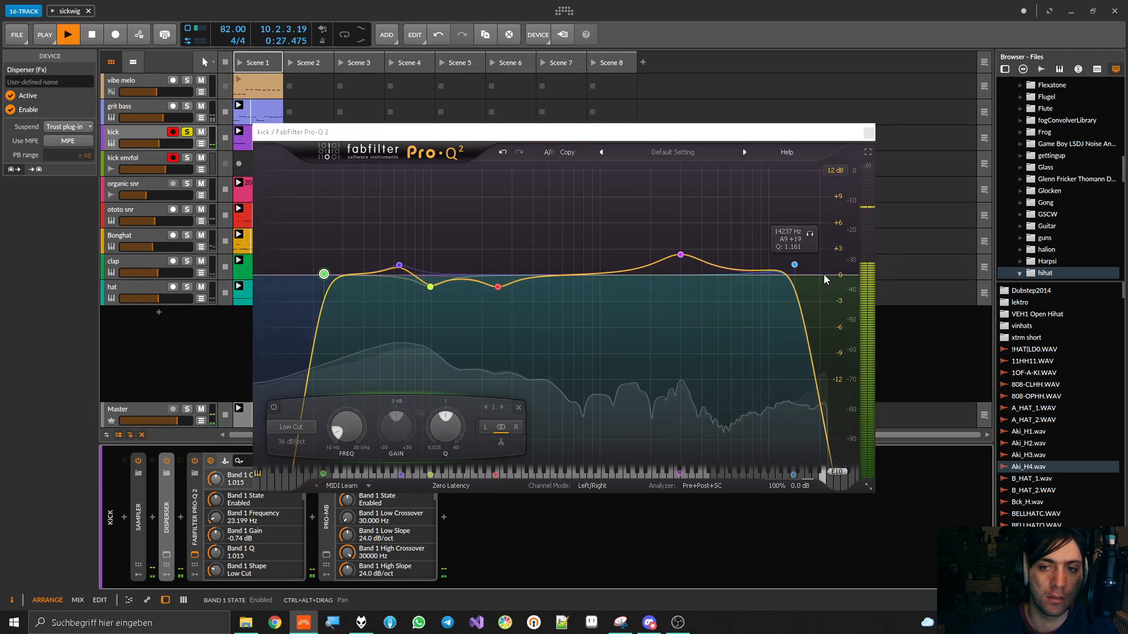
key("space")
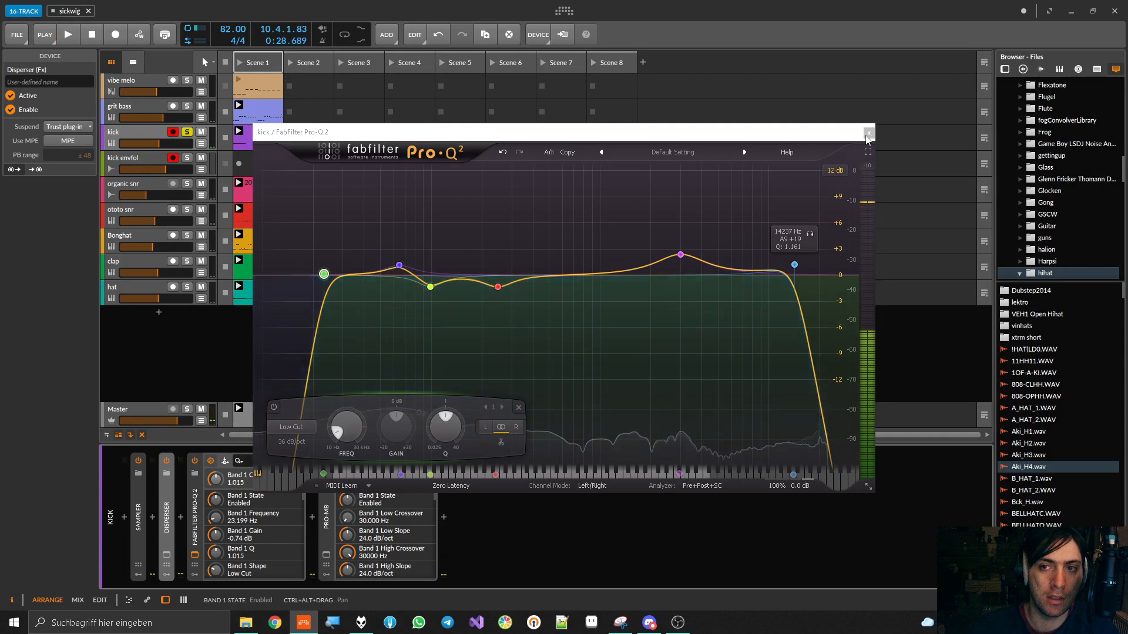
left_click(868, 135)
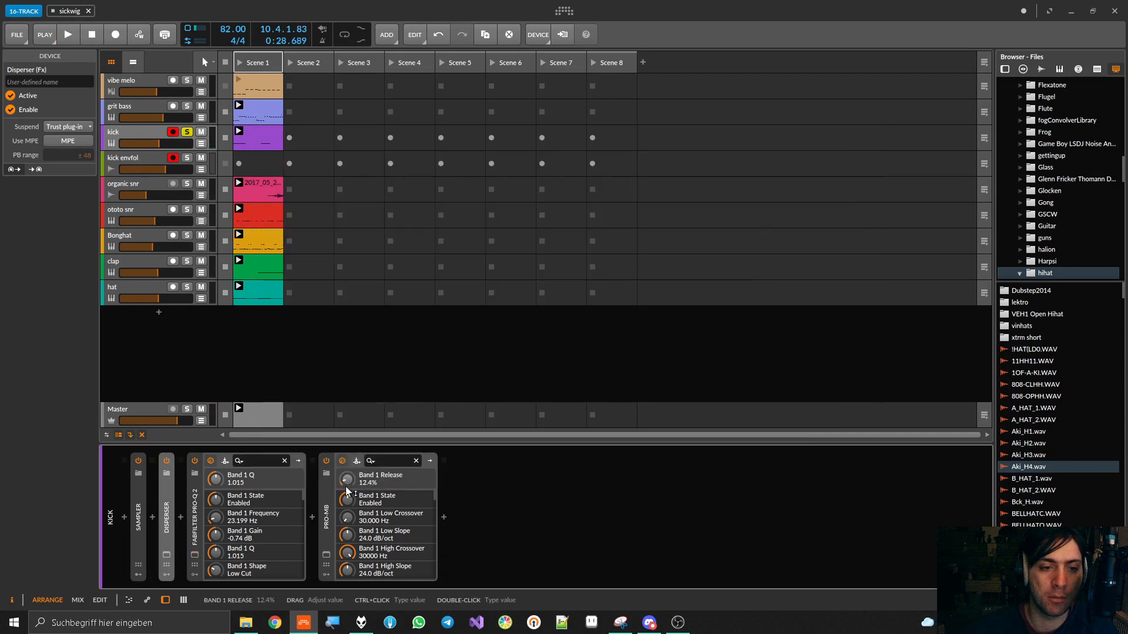
double_click(195, 516)
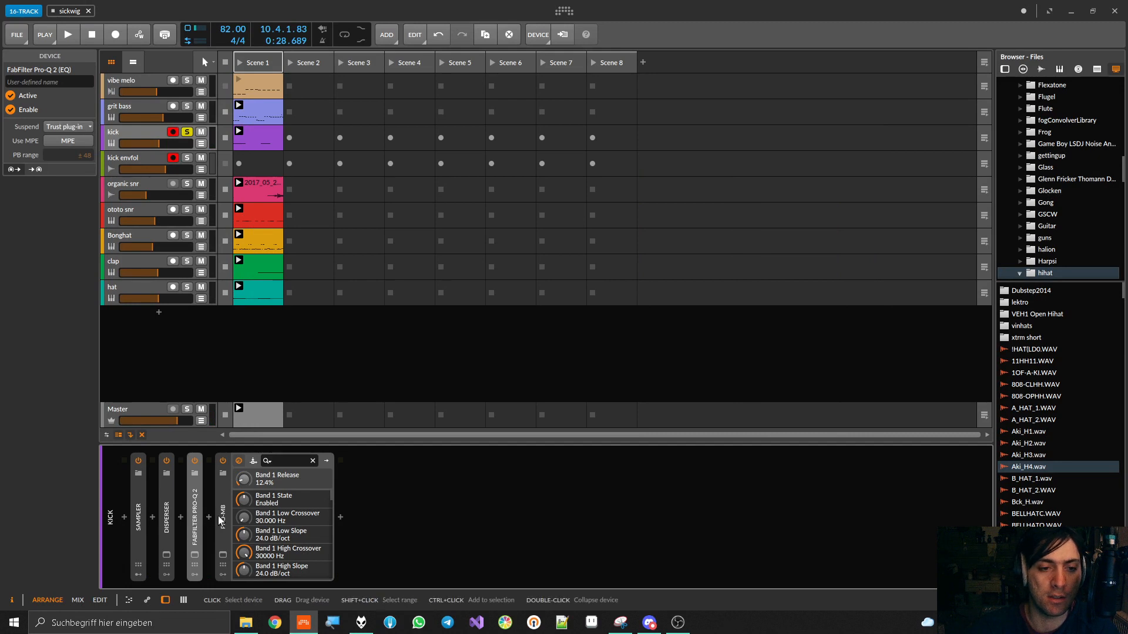
Examine the kick's Pro-MB expansion band during playback, then close its window and collapse the device
left_click(222, 554)
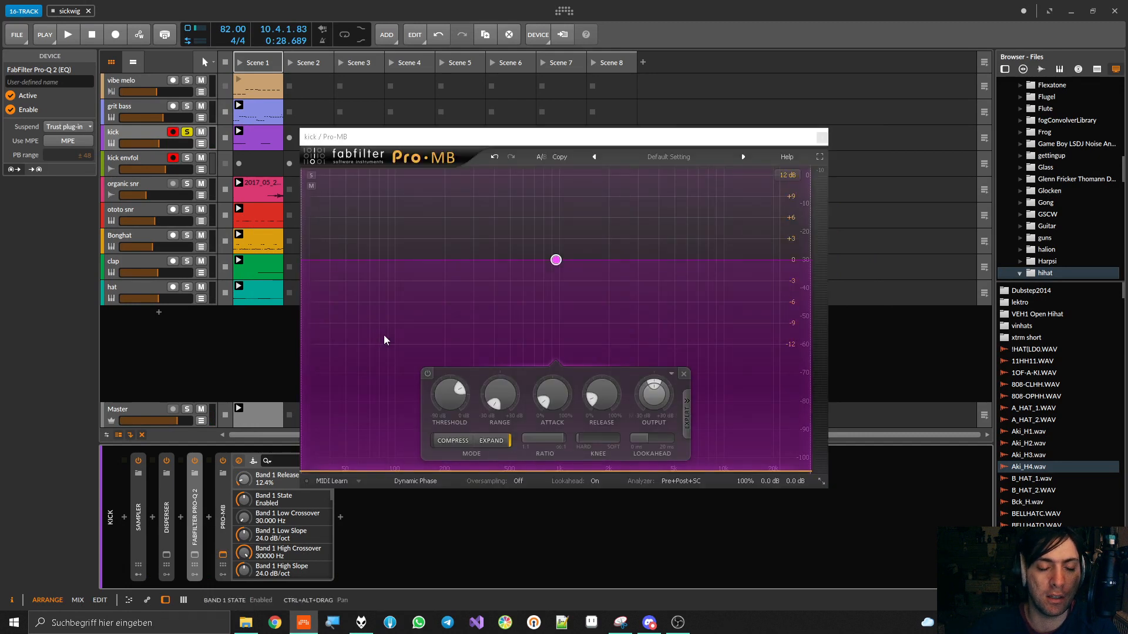
key("space")
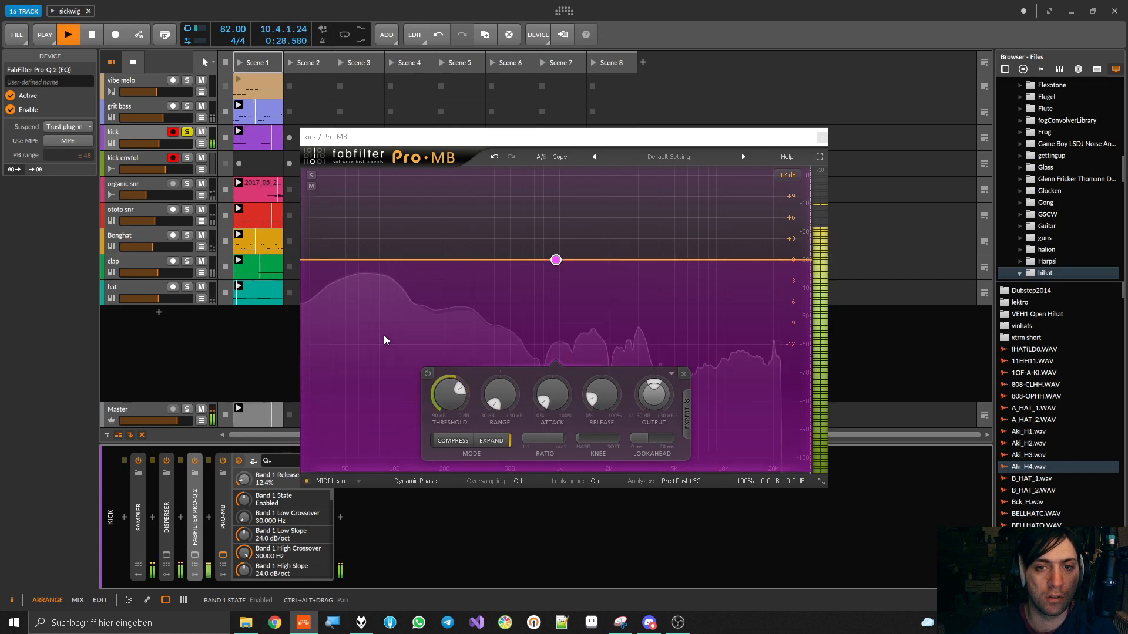
key("space")
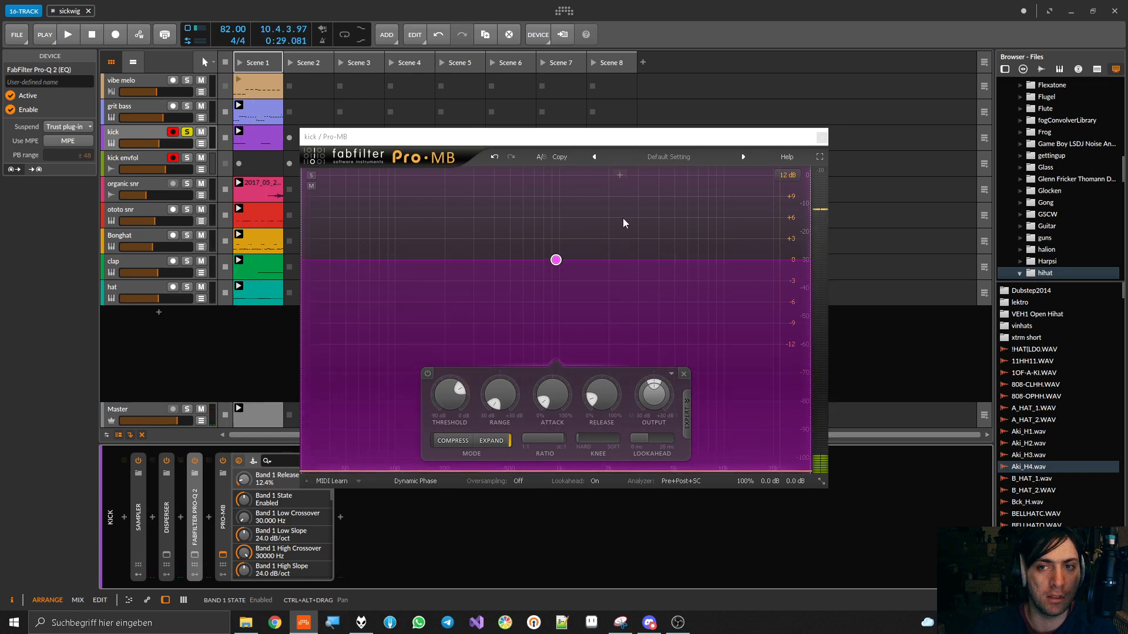
left_click(822, 137)
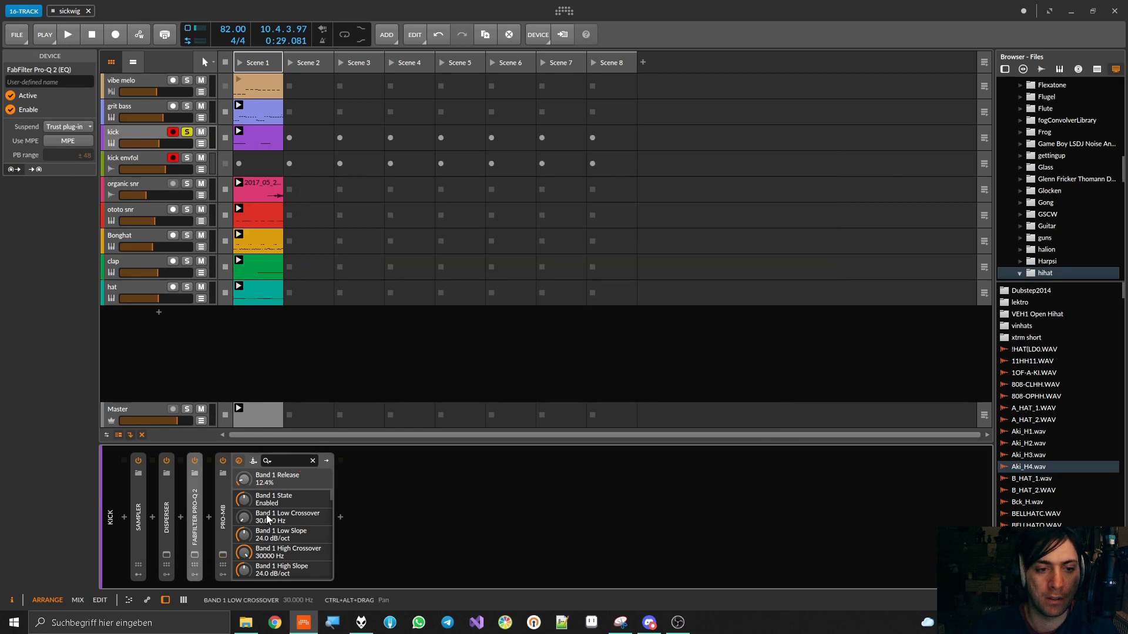
left_click(222, 522)
Add HoRNet Valvola after Pro-MB in the kick chain and raise its saturation amount to 100
left_click(238, 517)
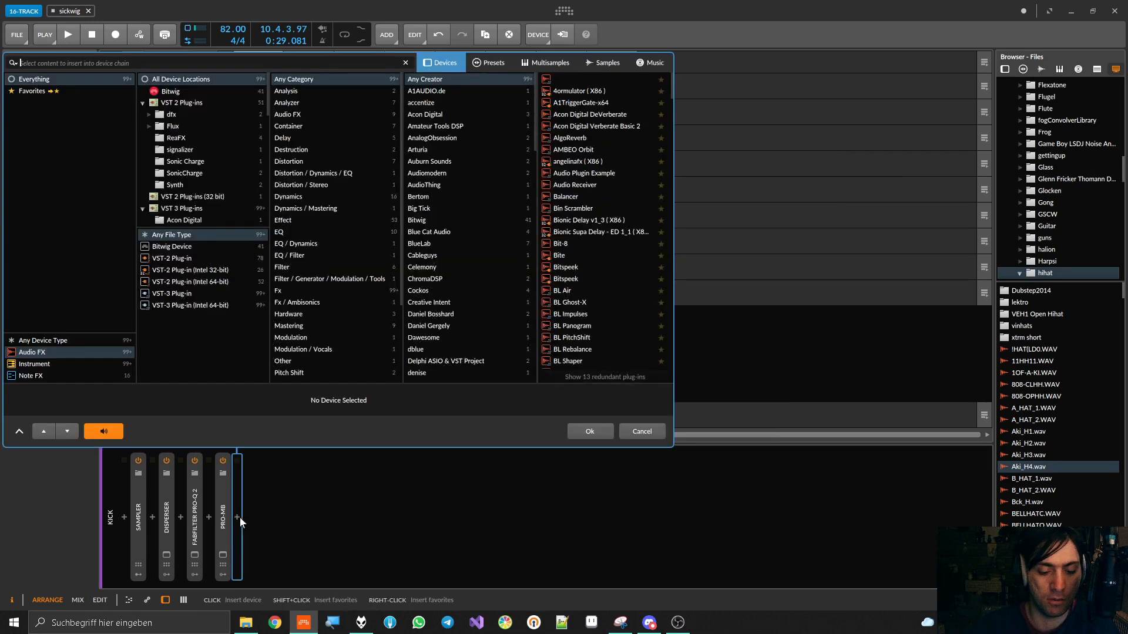
type("valv")
double_click(583, 78)
left_click_drag(429, 297, 429, 224)
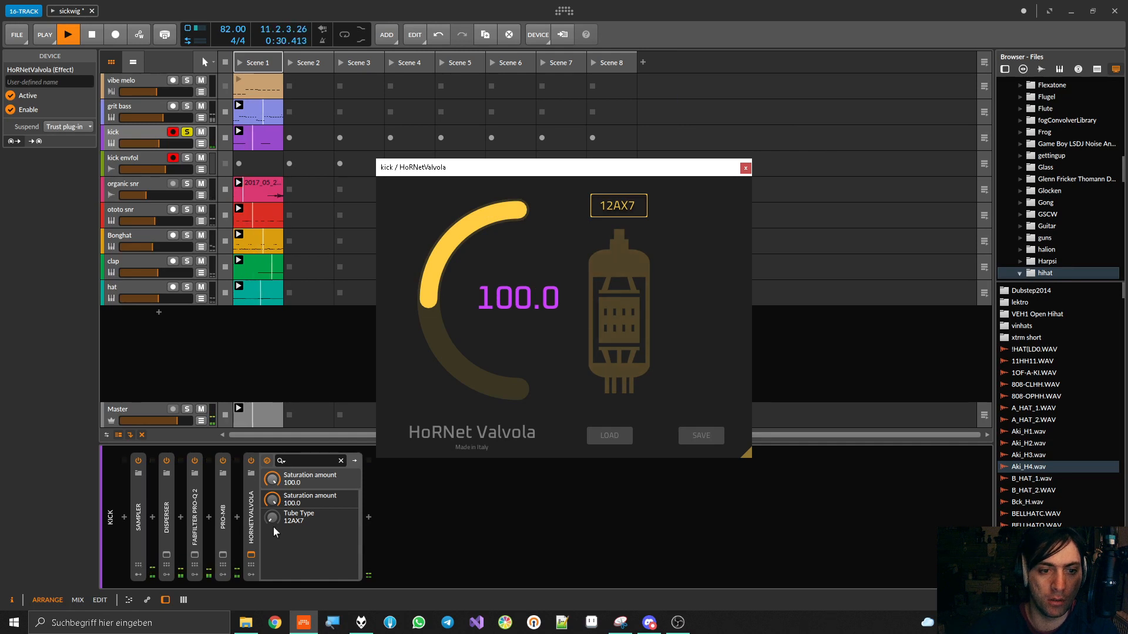
Try the 7025 tube type with saturation at 33 in Valvola, and compare the kick with the device bypassed
left_click_drag(277, 520, 277, 511)
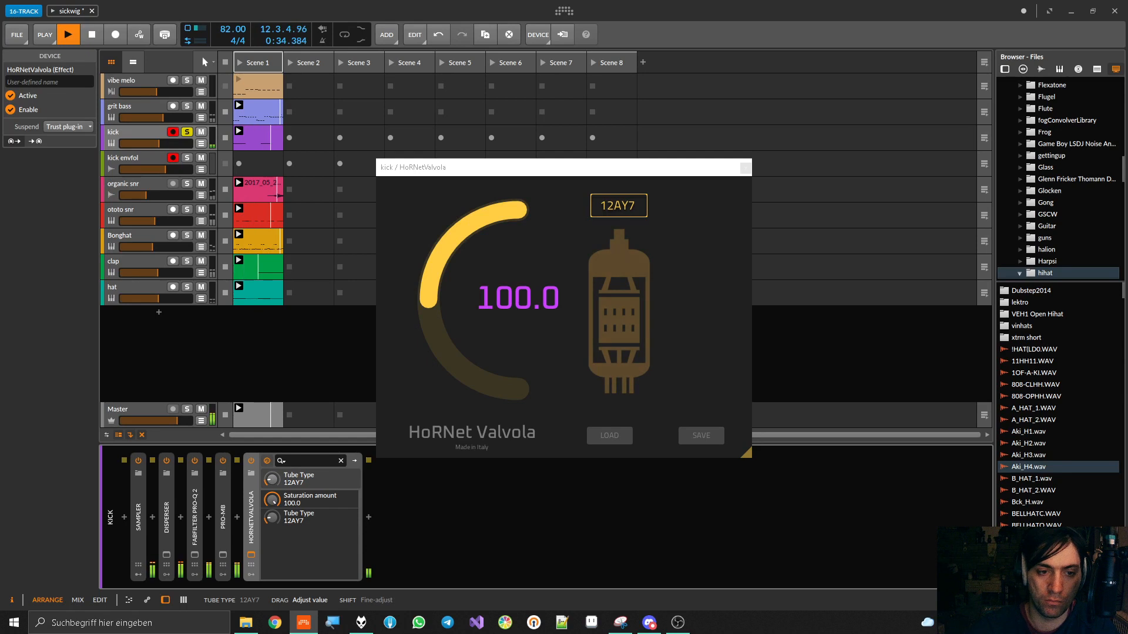
left_click_drag(272, 480, 272, 532)
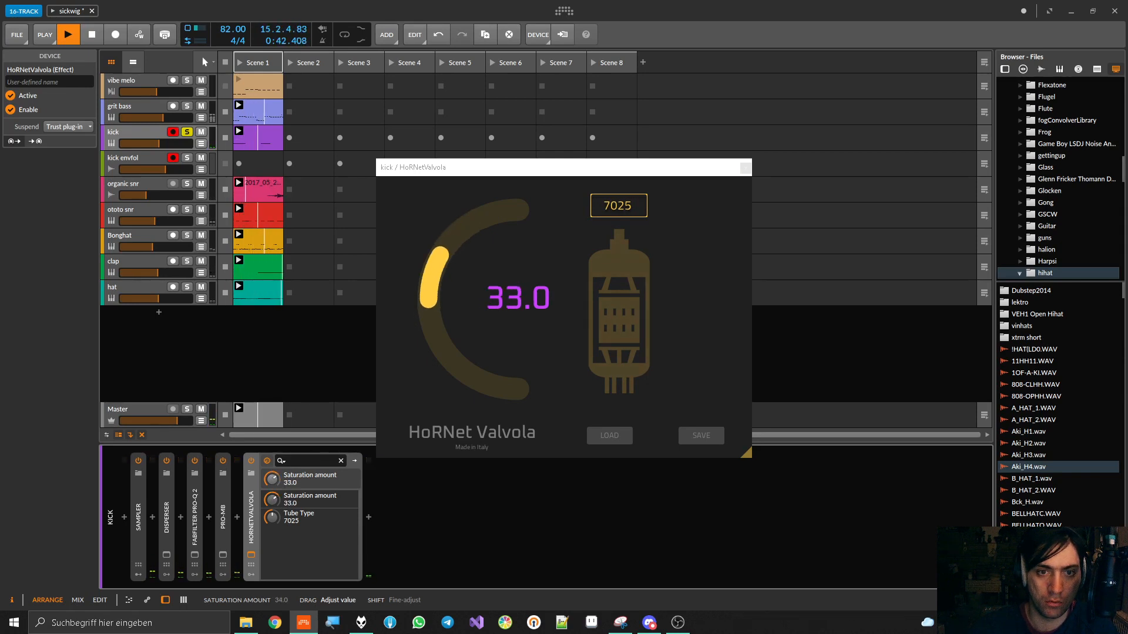
left_click(251, 461)
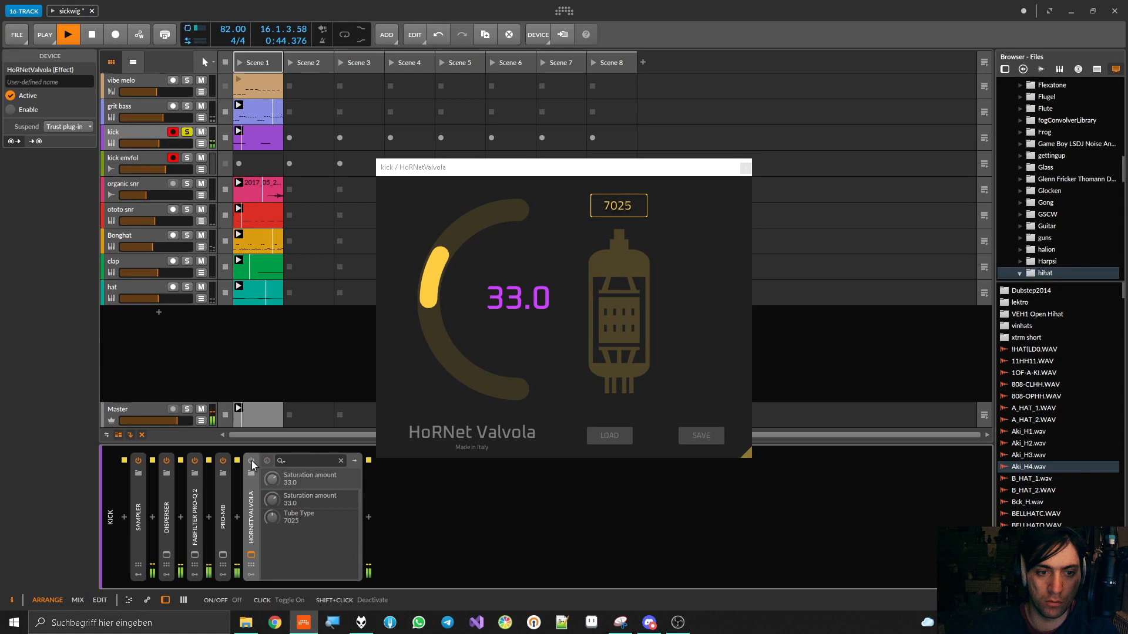
left_click(251, 461)
Try Valvola on the kick with saturation at -18, at 93 with the EL34 tube, and at 98 with the 6L6CG tube
left_click_drag(272, 479, 272, 504)
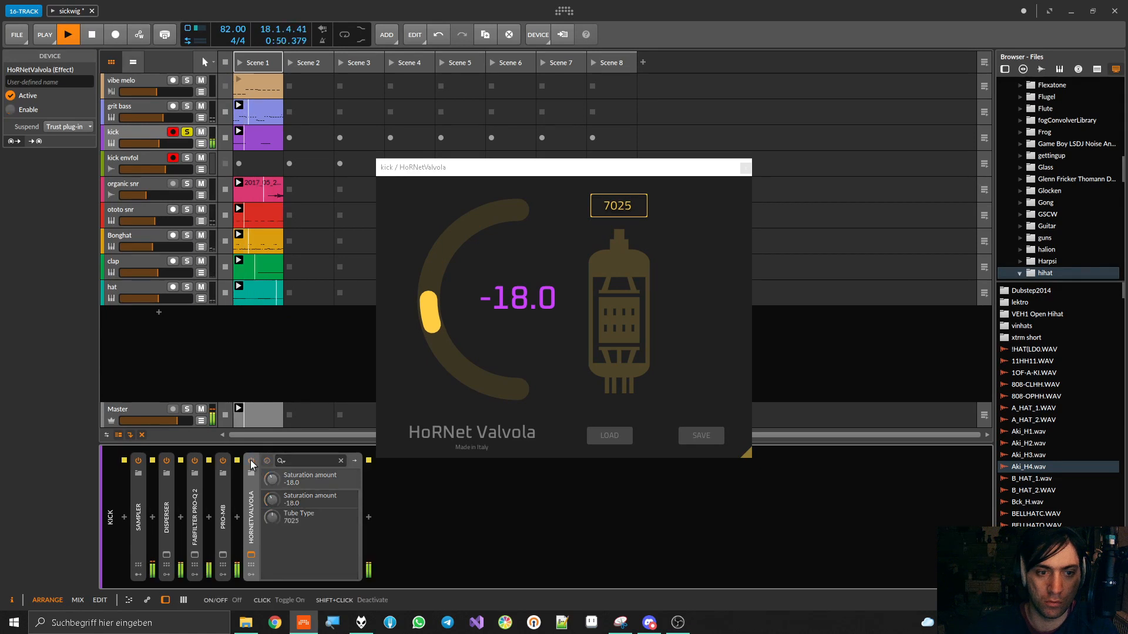
left_click_drag(274, 506, 272, 436)
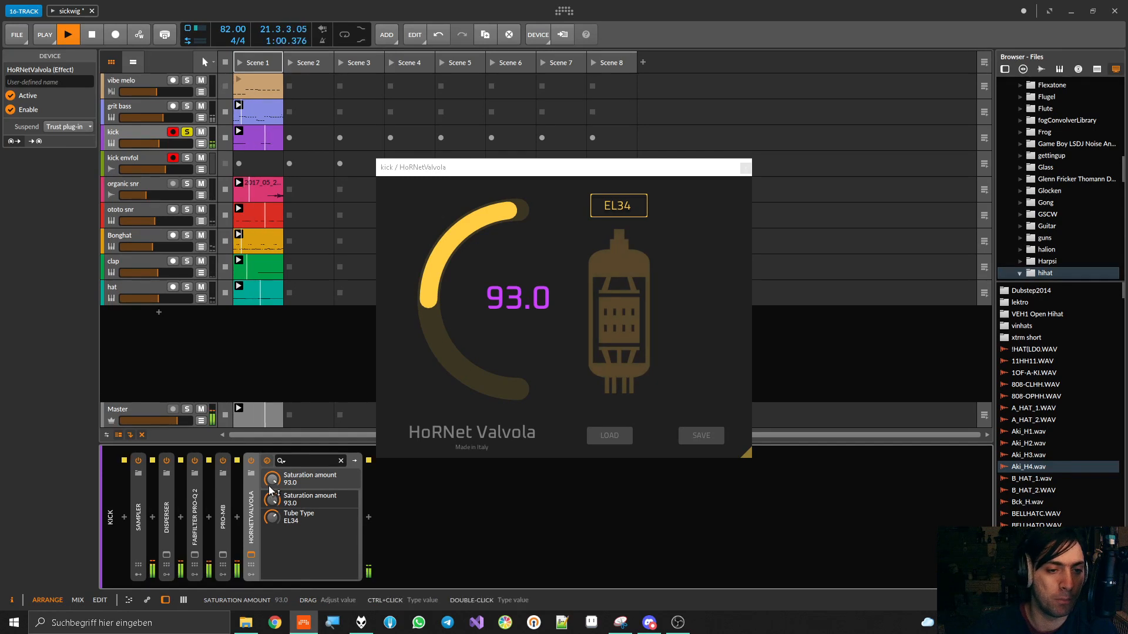
left_click_drag(272, 518, 276, 395)
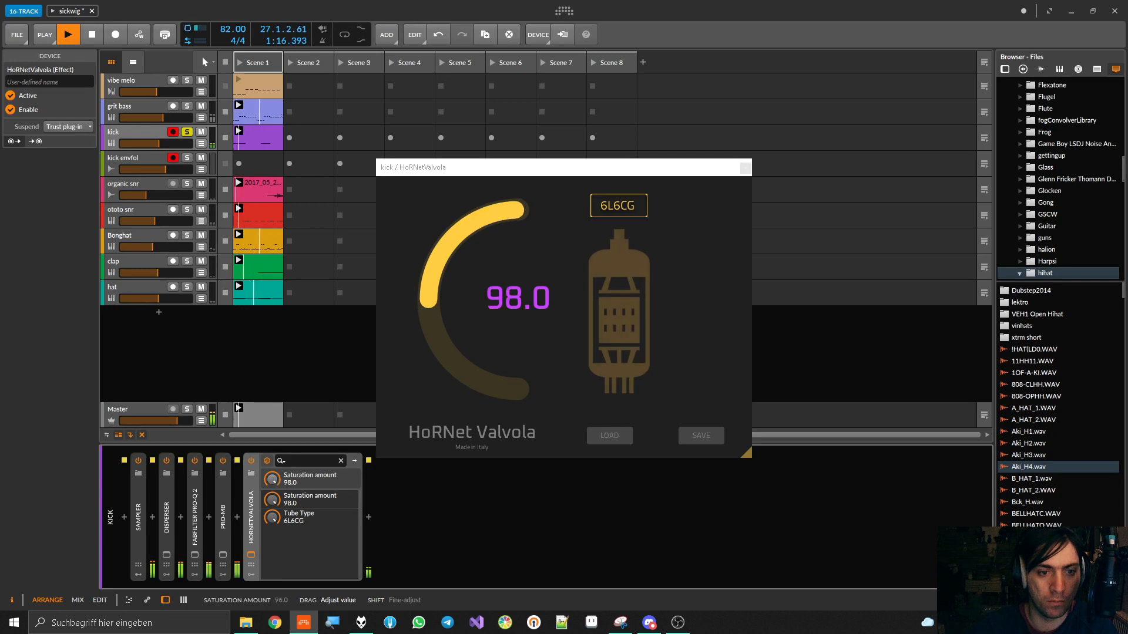
Set Valvola's tube type to 12AX7 and lower the saturation amount to -52 while the kick plays
left_click_drag(271, 518, 271, 558)
left_click(274, 497)
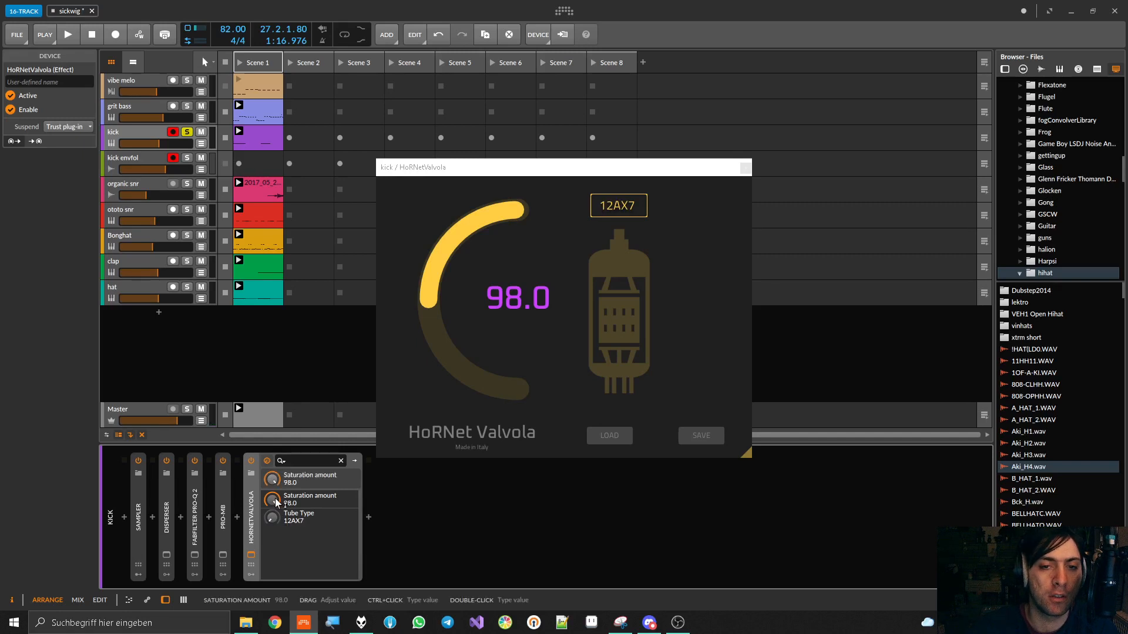
key("space")
left_click_drag(276, 500, 276, 587)
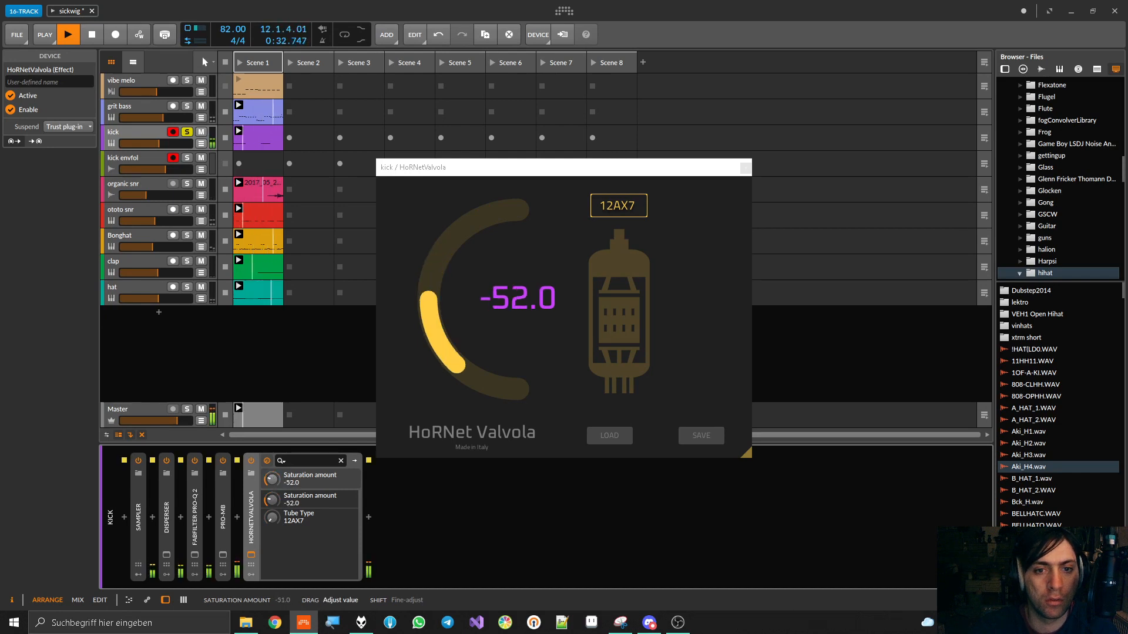
Toggle Valvola's bypass off and on during playback to compare the dry and saturated kick
left_click(252, 462)
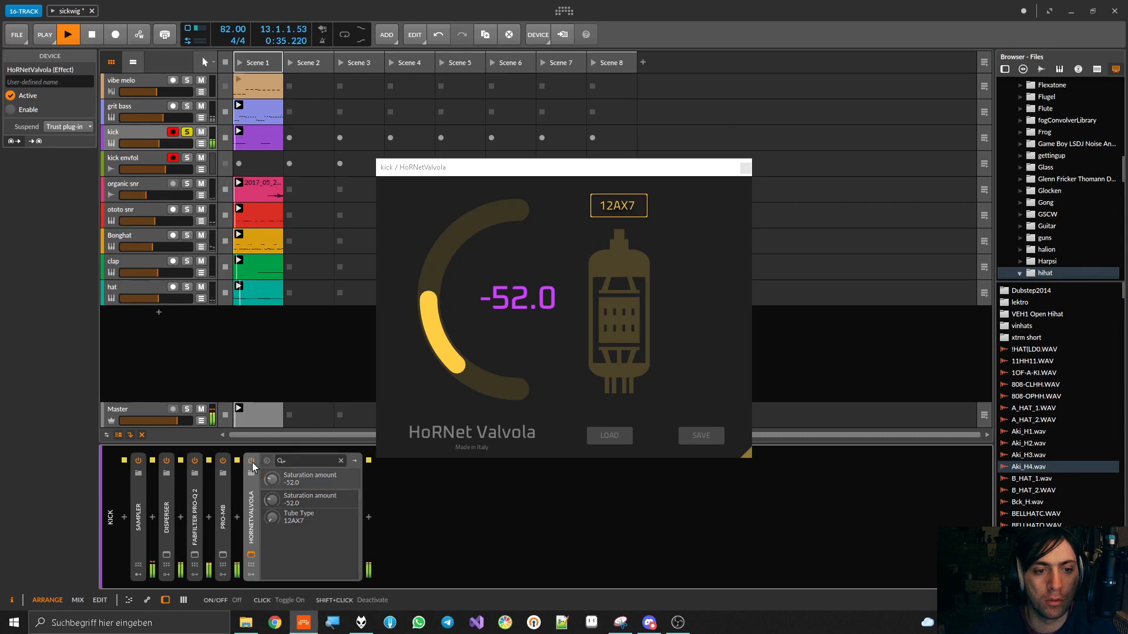
left_click(252, 462)
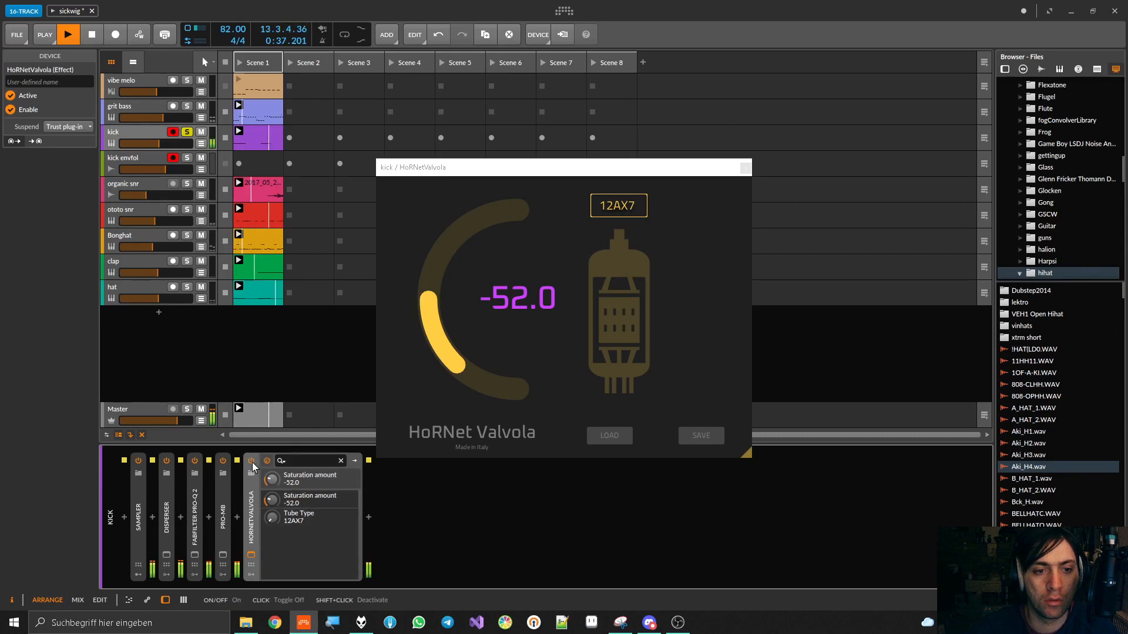
left_click(252, 462)
left_click(252, 463)
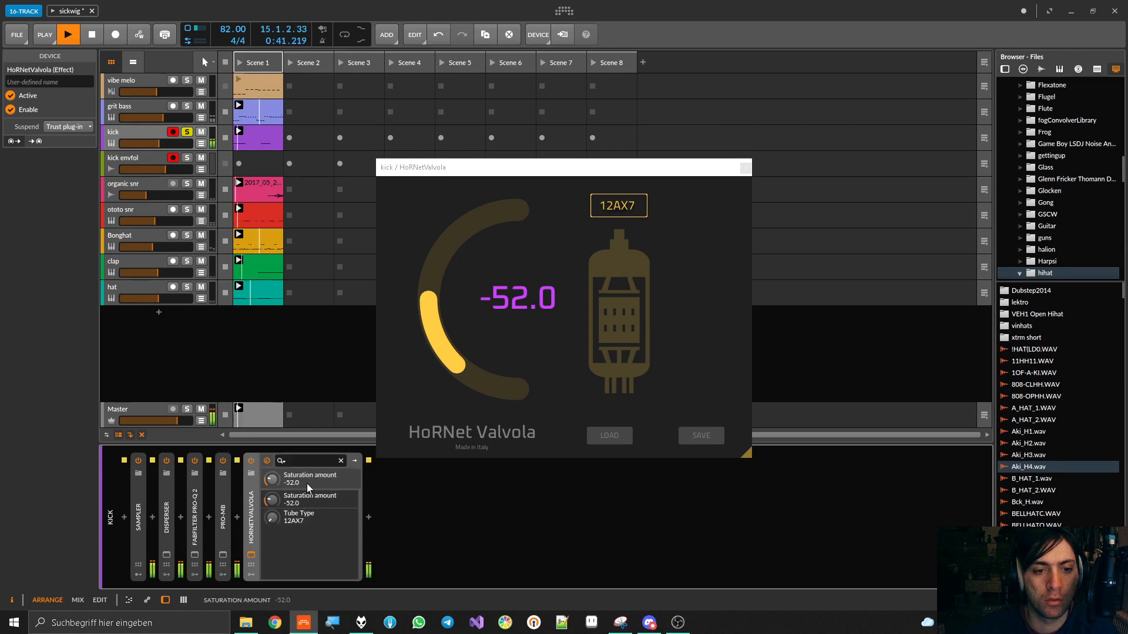
Compare the soloed kick with Valvola bypassed and active, restarting playback for the comparison
key("space")
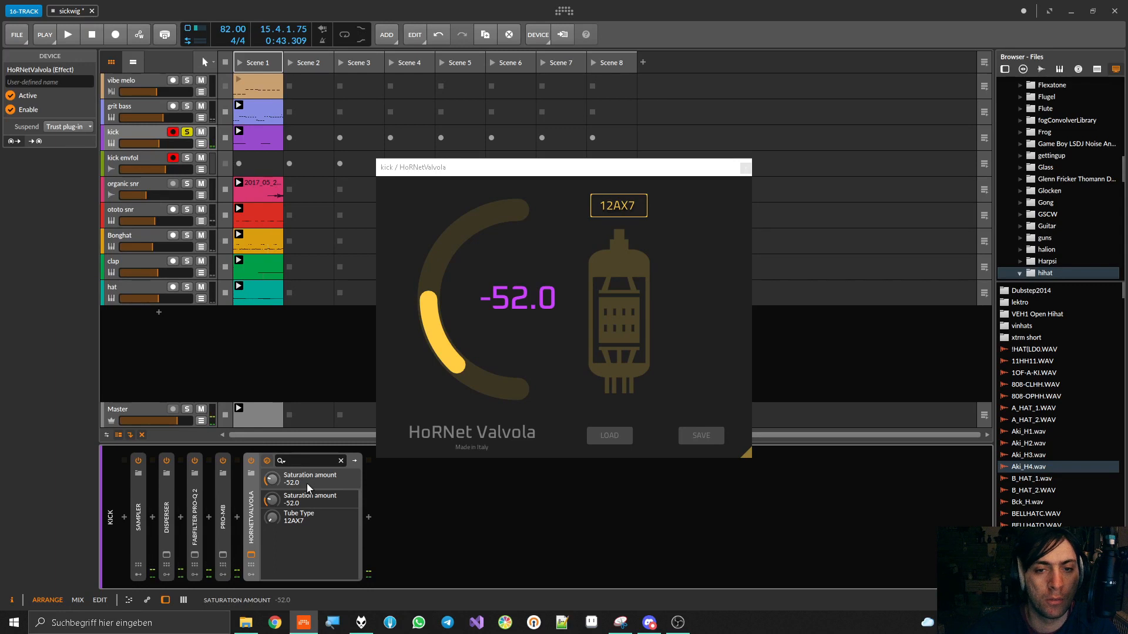
left_click(252, 460)
key("space")
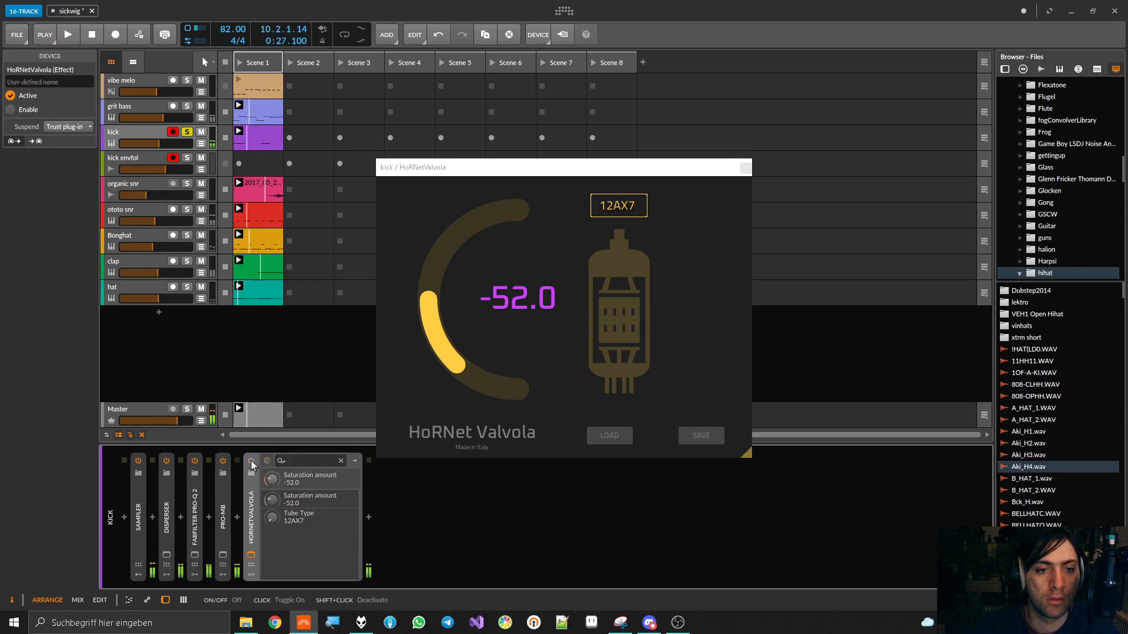
left_click(251, 461)
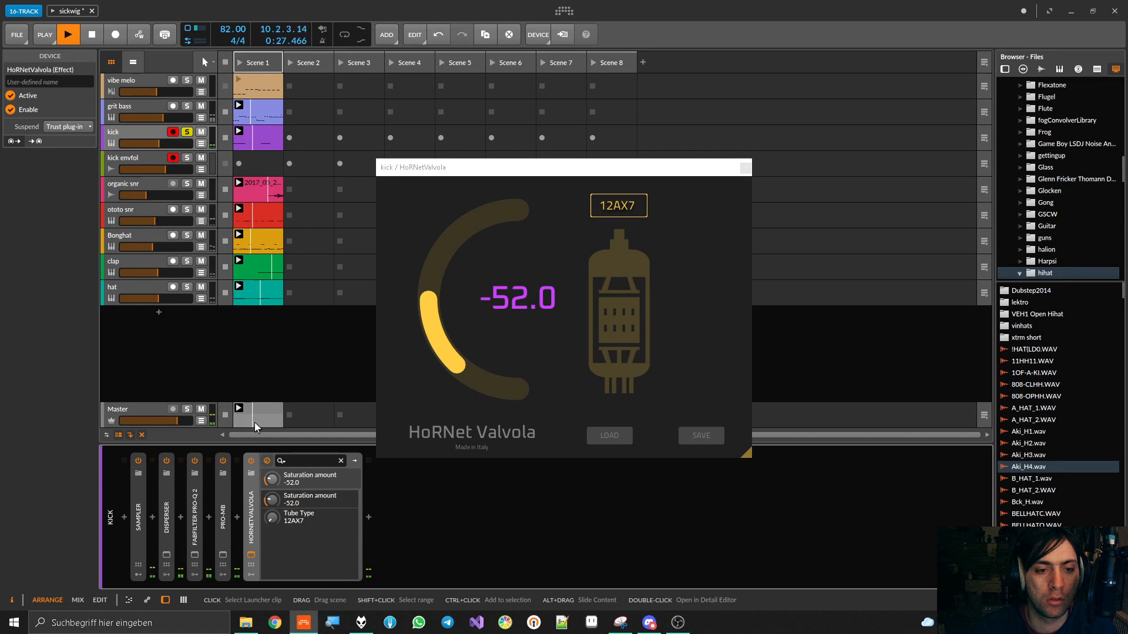
key("space")
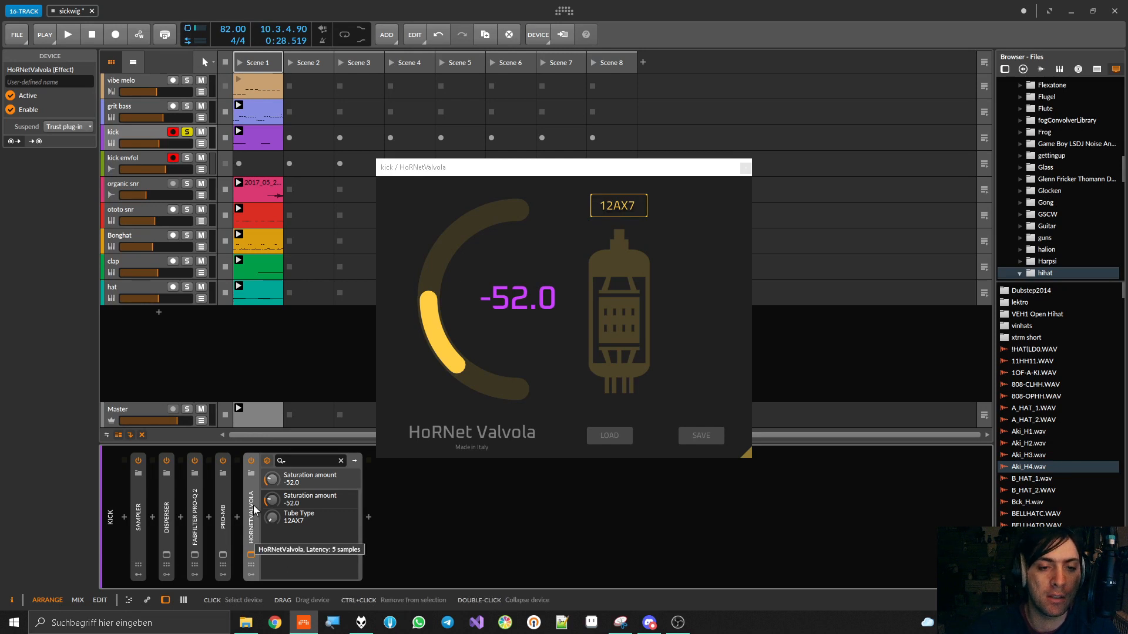
Switch the kick's Valvola to the 12AT7 tube type and set its saturation amount to -28.2
key("space")
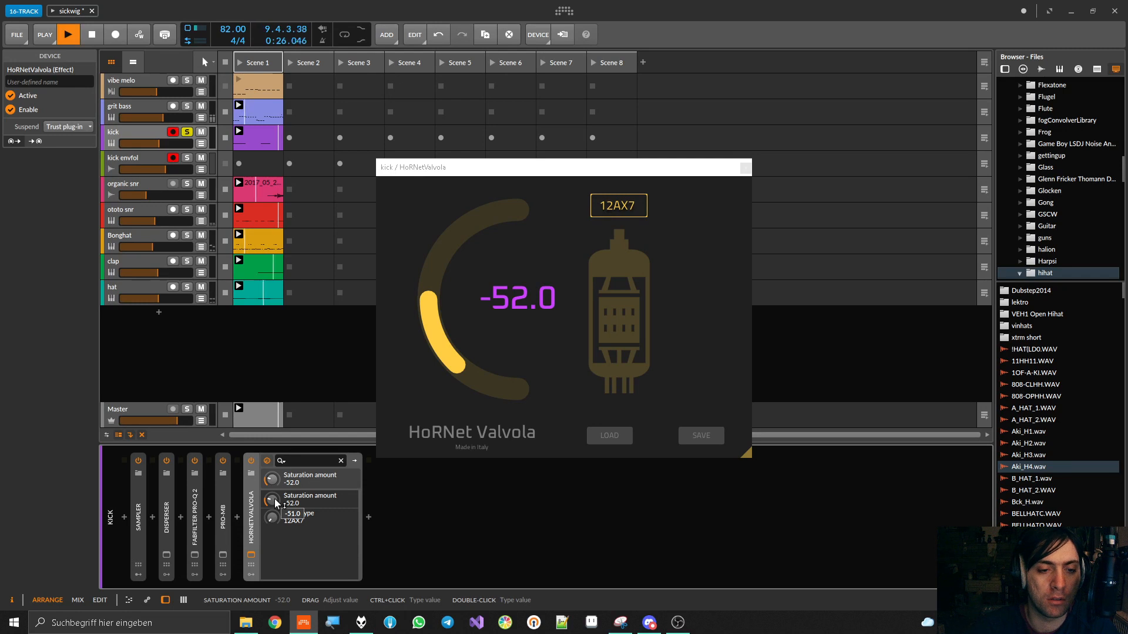
mouse_move(273, 517)
left_mouse_down()
mouse_move(276, 465)
mouse_move(276, 498)
left_mouse_up()
key("space")
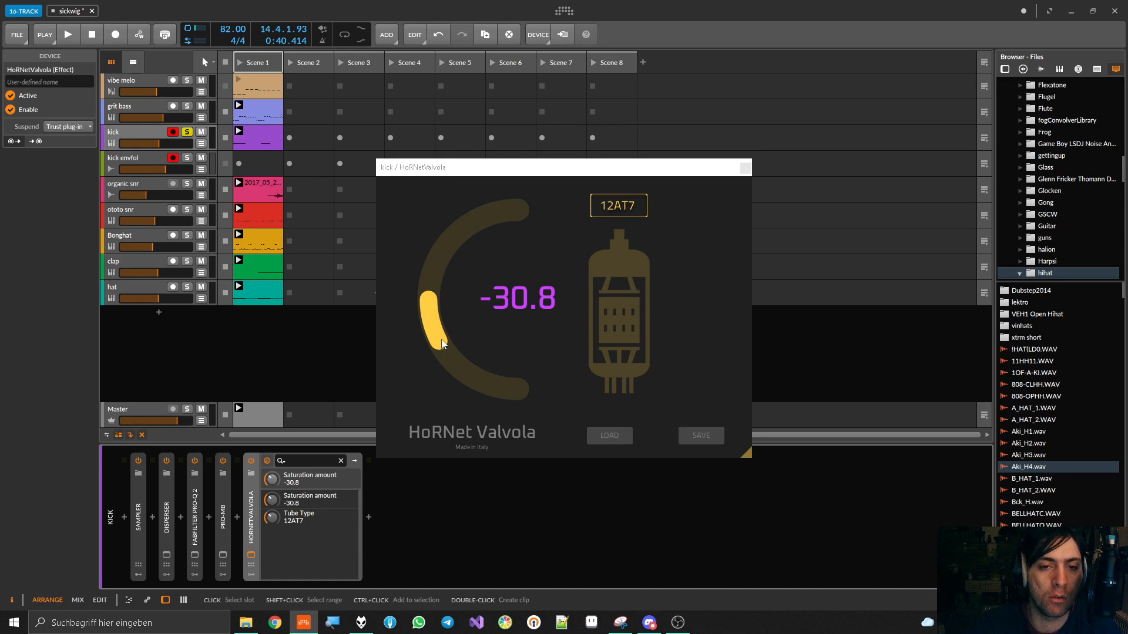
left_click_drag(443, 344, 443, 342)
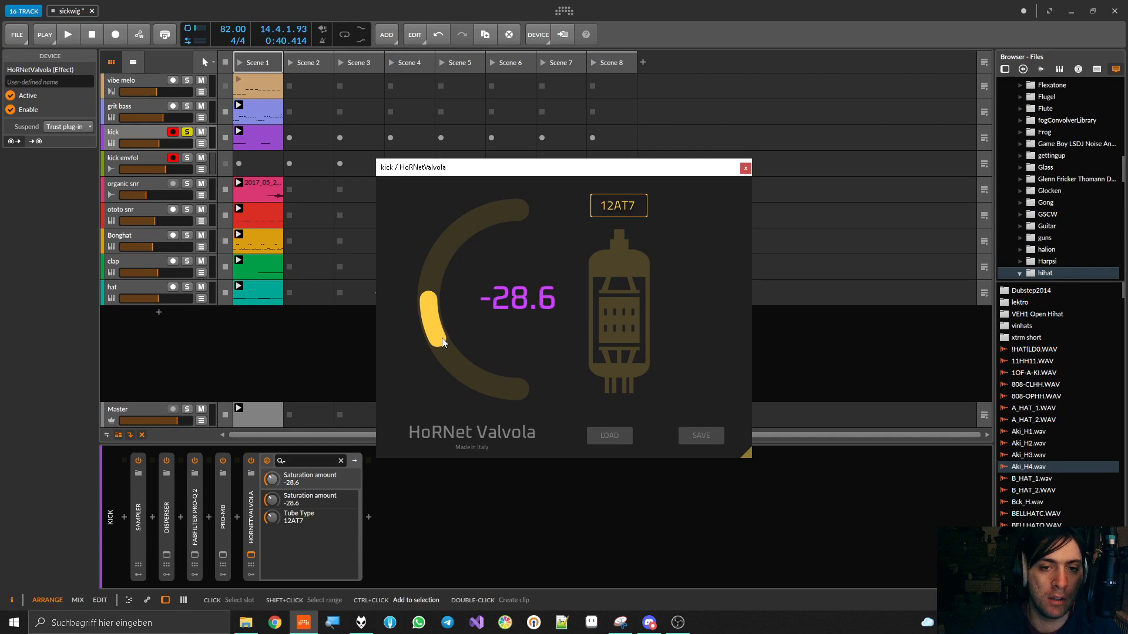
left_click_drag(444, 344, 443, 346)
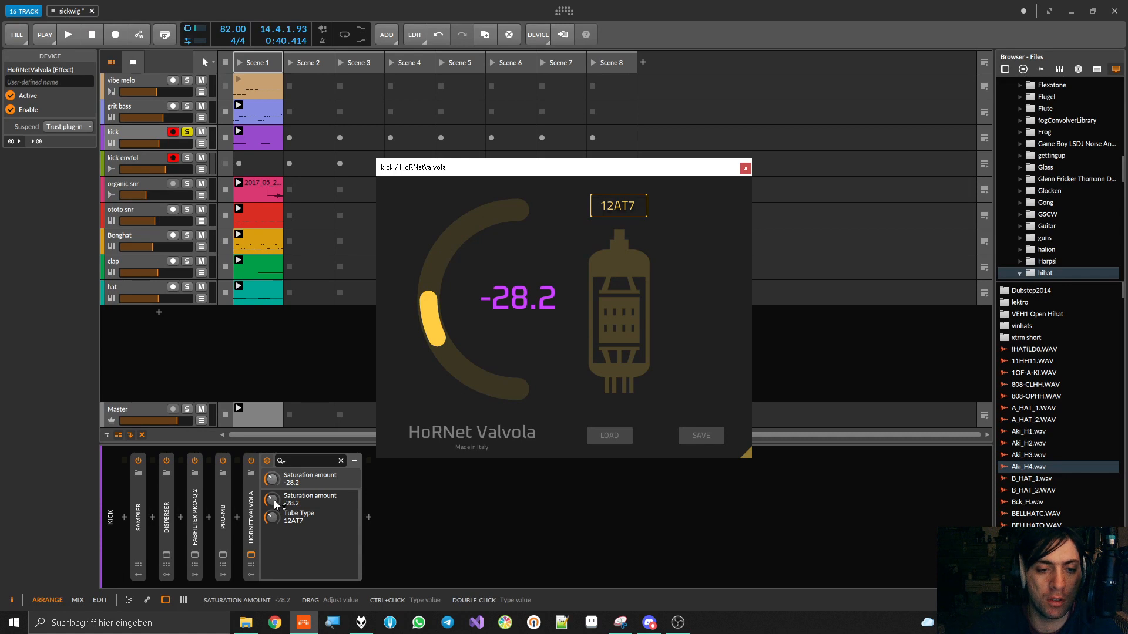
Lower Valvola's saturation amount to -39.2 while the soloed kick plays
key("space")
left_click_drag(272, 502, 272, 540)
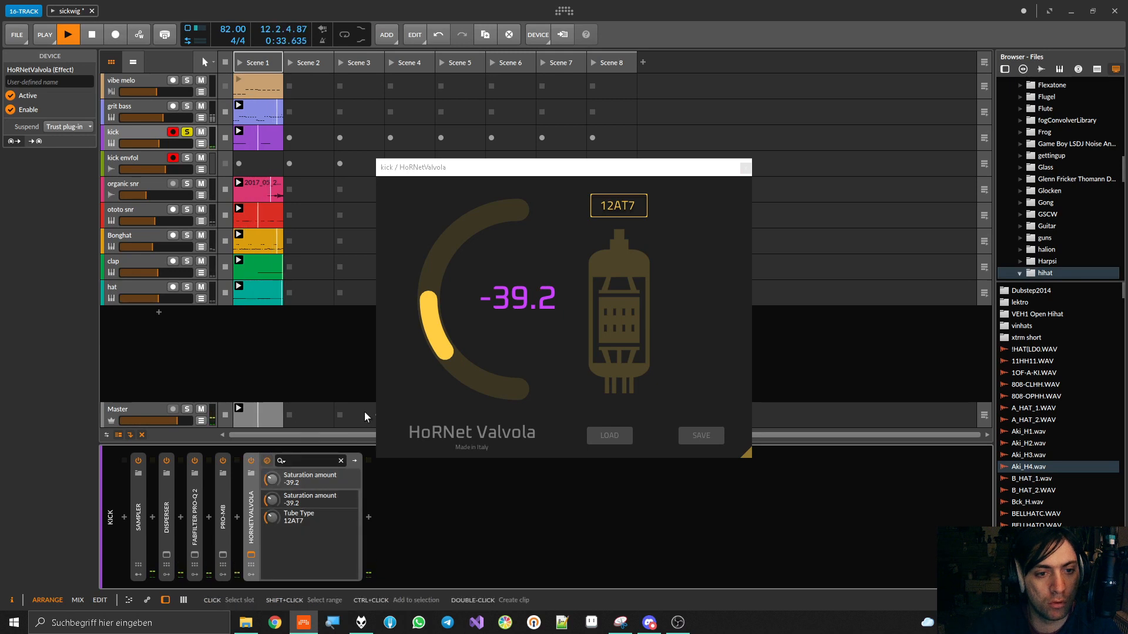
key("space")
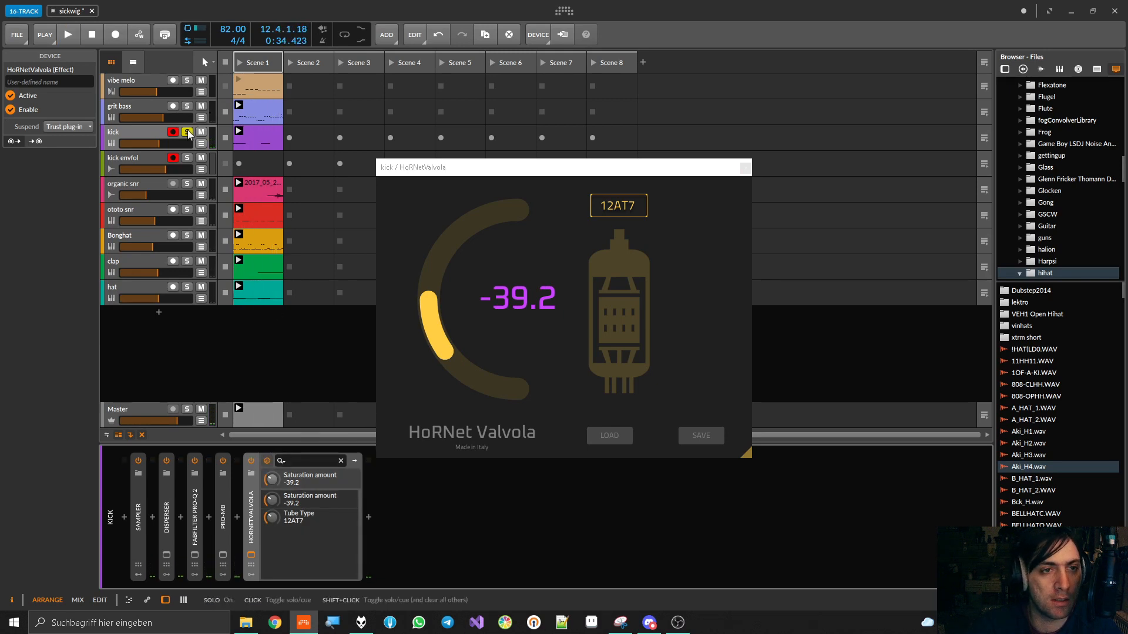
Unsolo the kick and compare Valvola bypassed and active within the full mix
key("space")
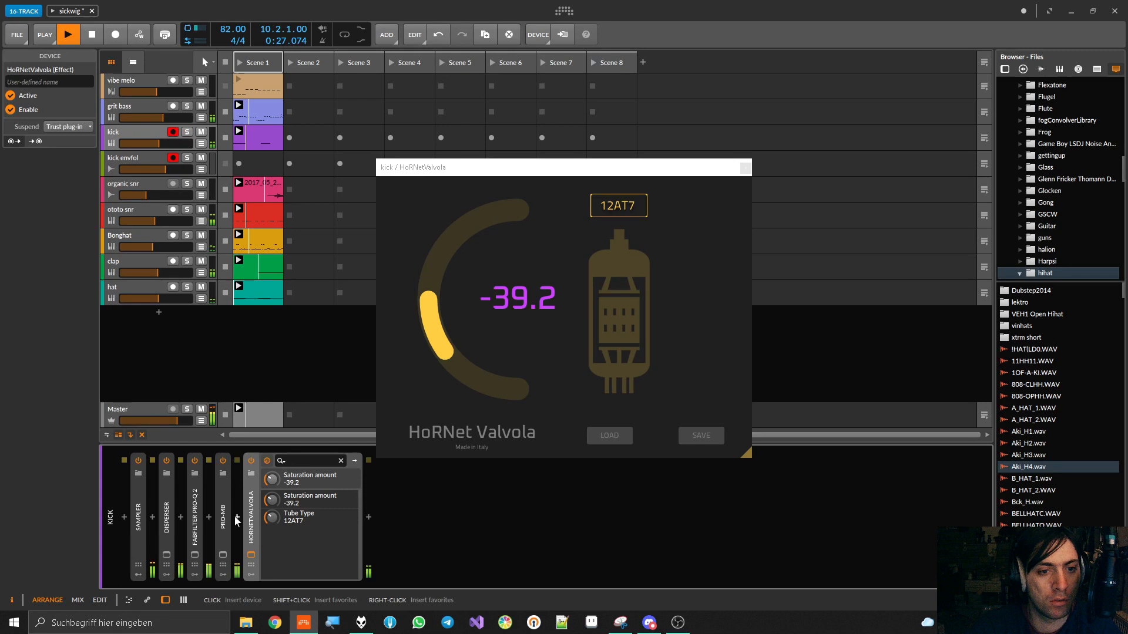
left_click(250, 461)
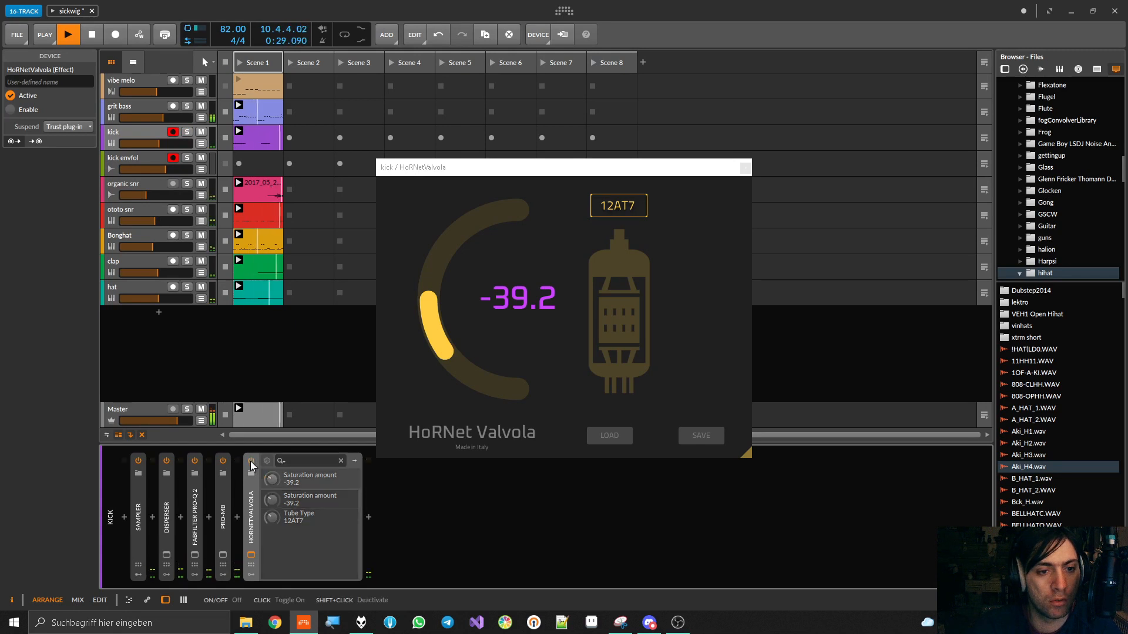
left_click(250, 461)
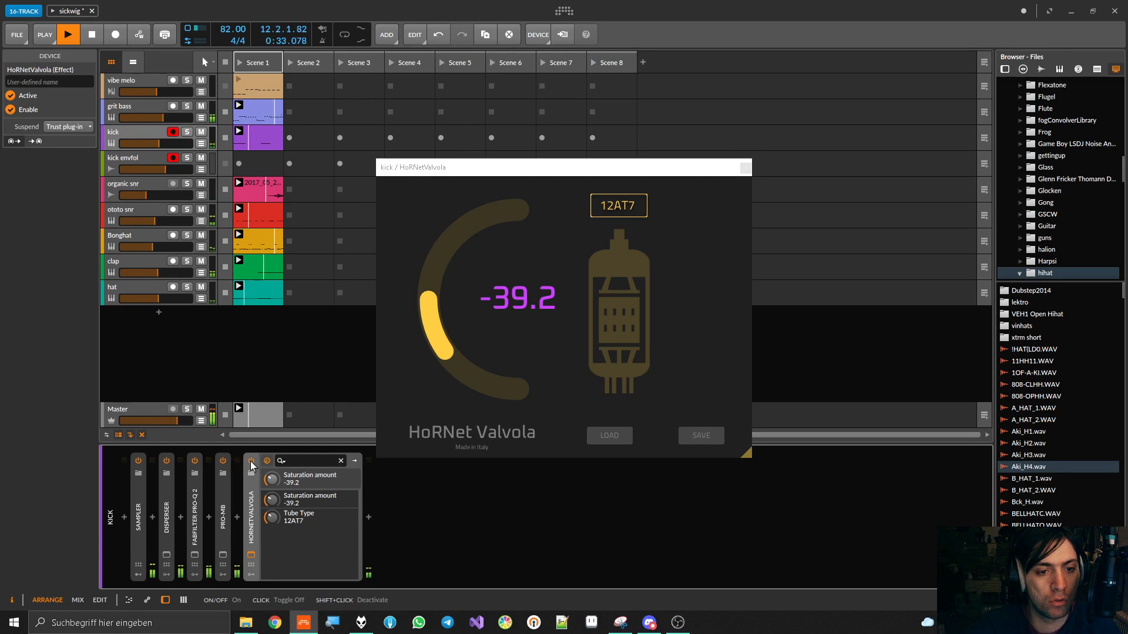
left_click(250, 461)
left_click(250, 460)
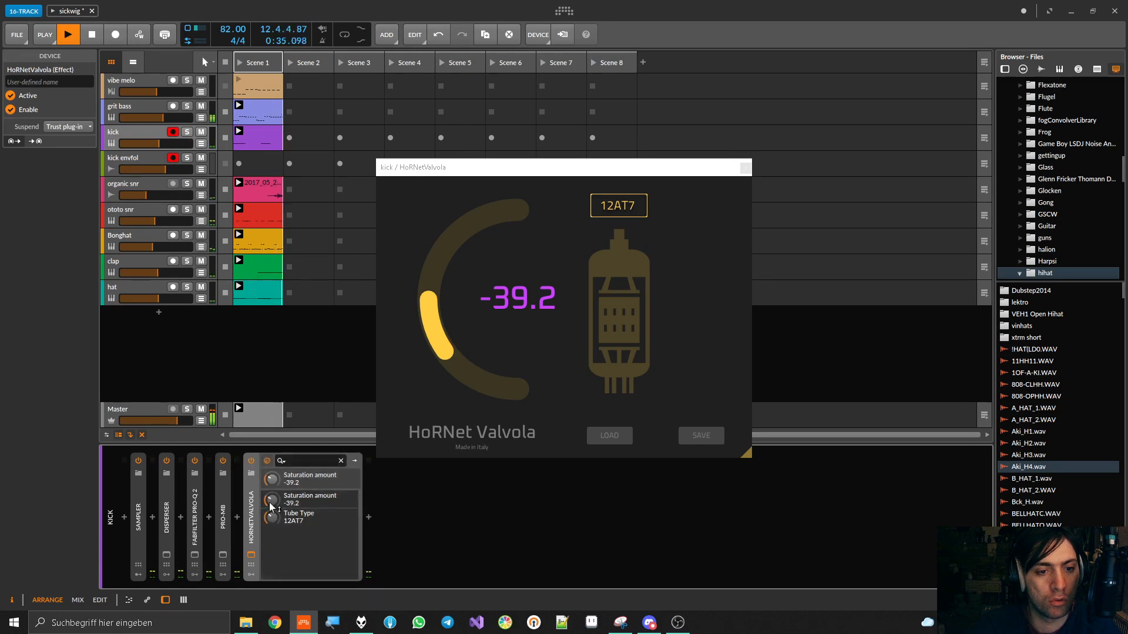
Set Valvola's saturation amount to -32.5 during playback and check it against the bypassed sound
left_click_drag(274, 498, 273, 496)
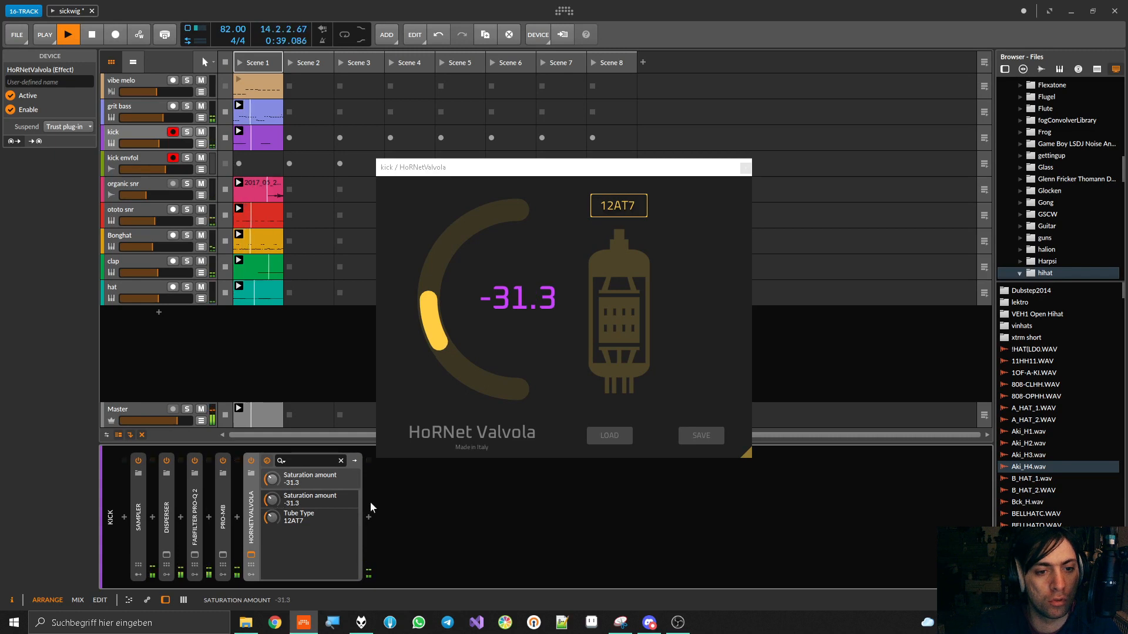
left_click_drag(273, 498, 265, 504)
left_click(250, 462)
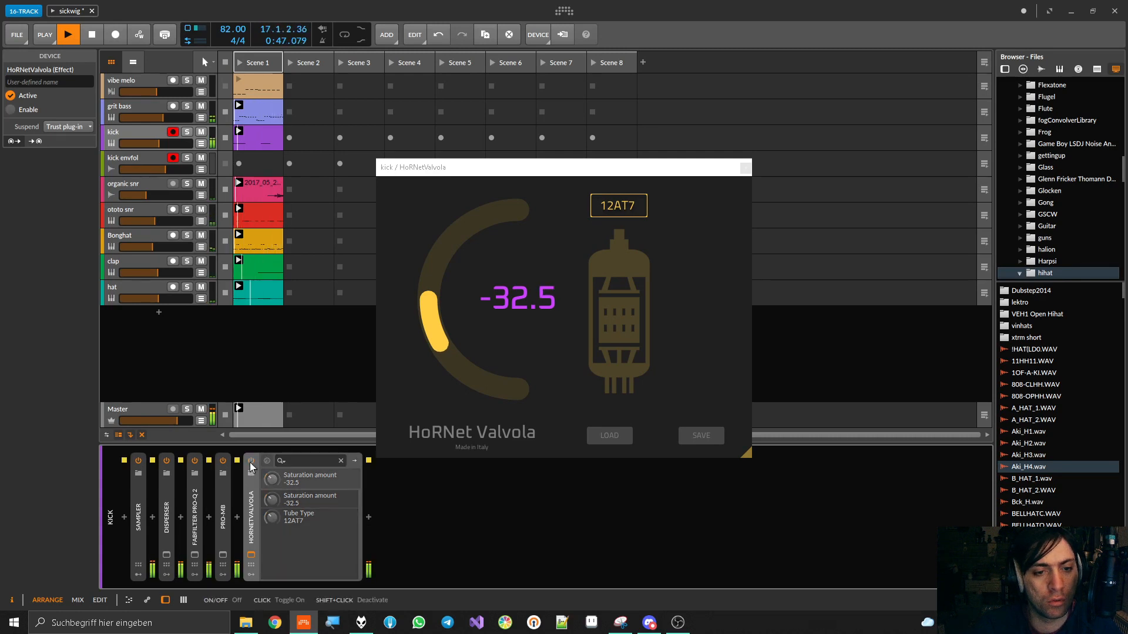
left_click(249, 463)
key("space")
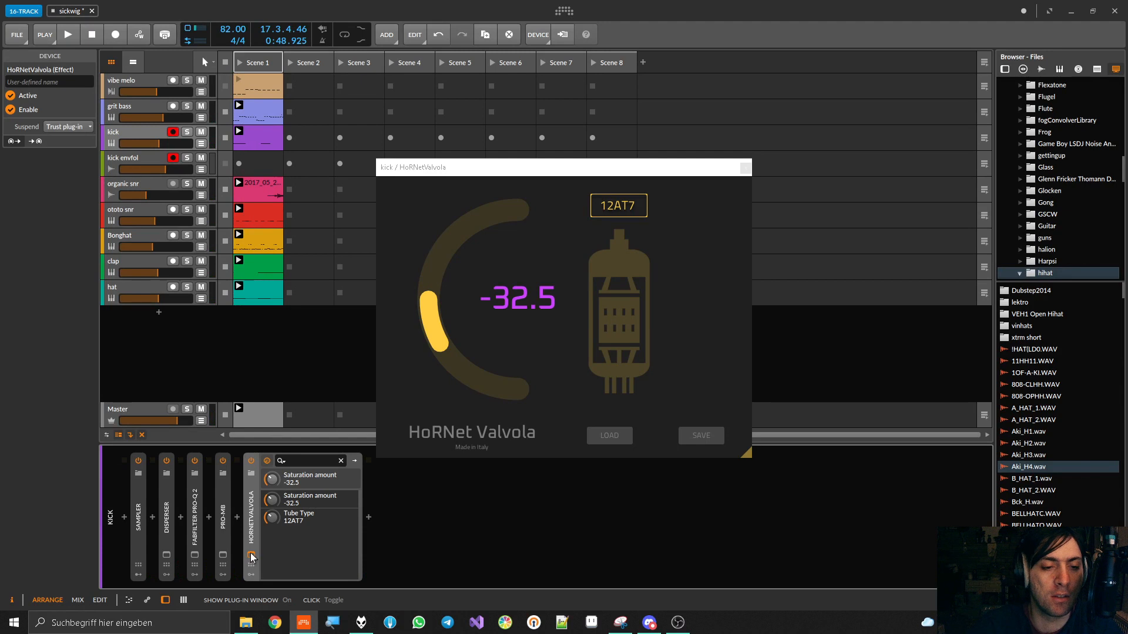
Insert a Chain container after Pro-MB on the kick track and move Valvola inside it
left_click(237, 517)
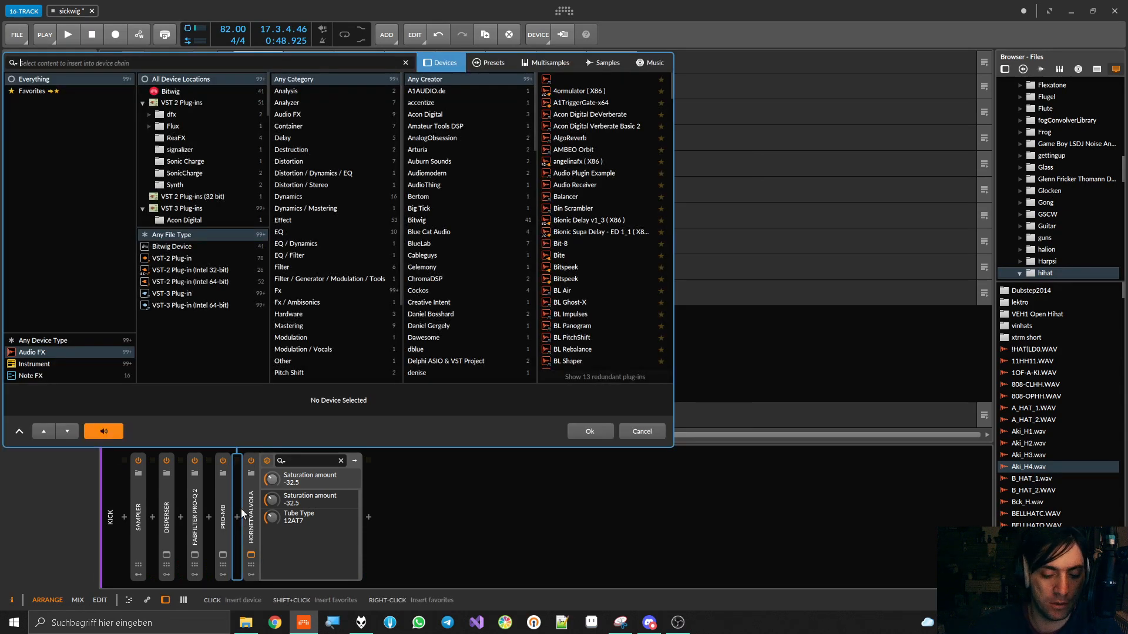
type("cha")
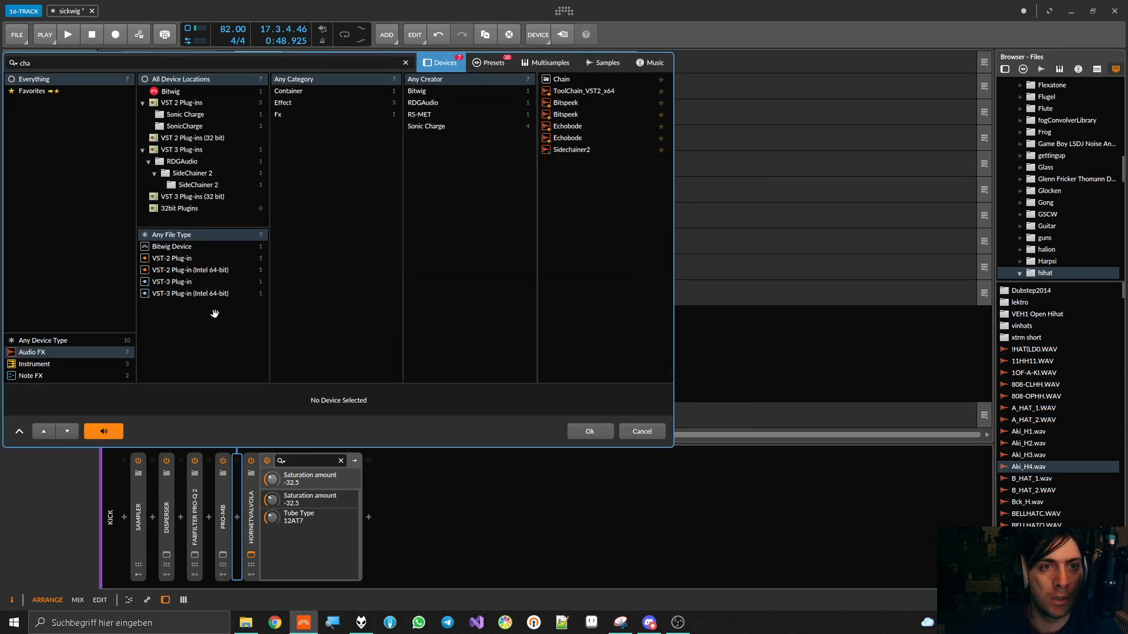
double_click(565, 82)
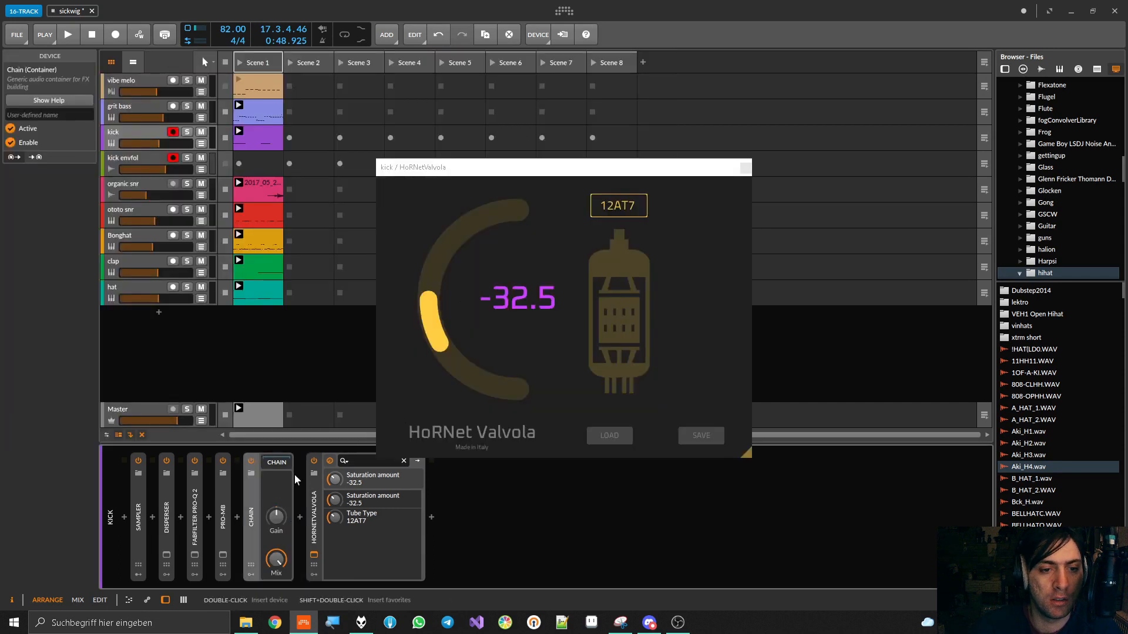
left_click_drag(318, 488, 297, 504)
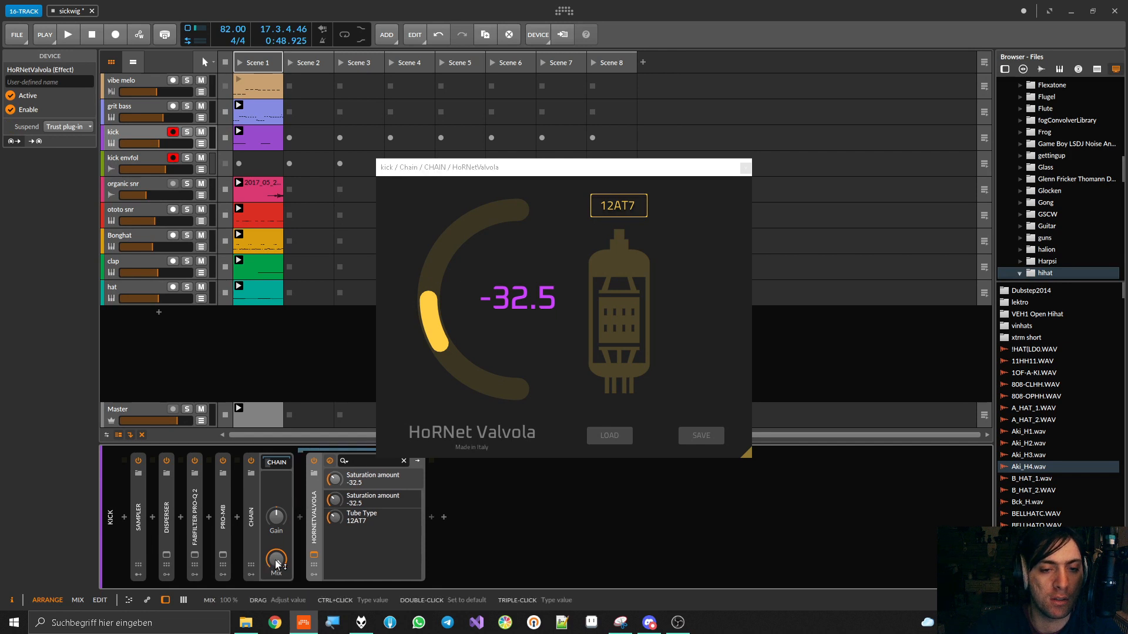
Audition the Chain's Mix at 1% during playback, and raise it to a partial wet blend
key("space")
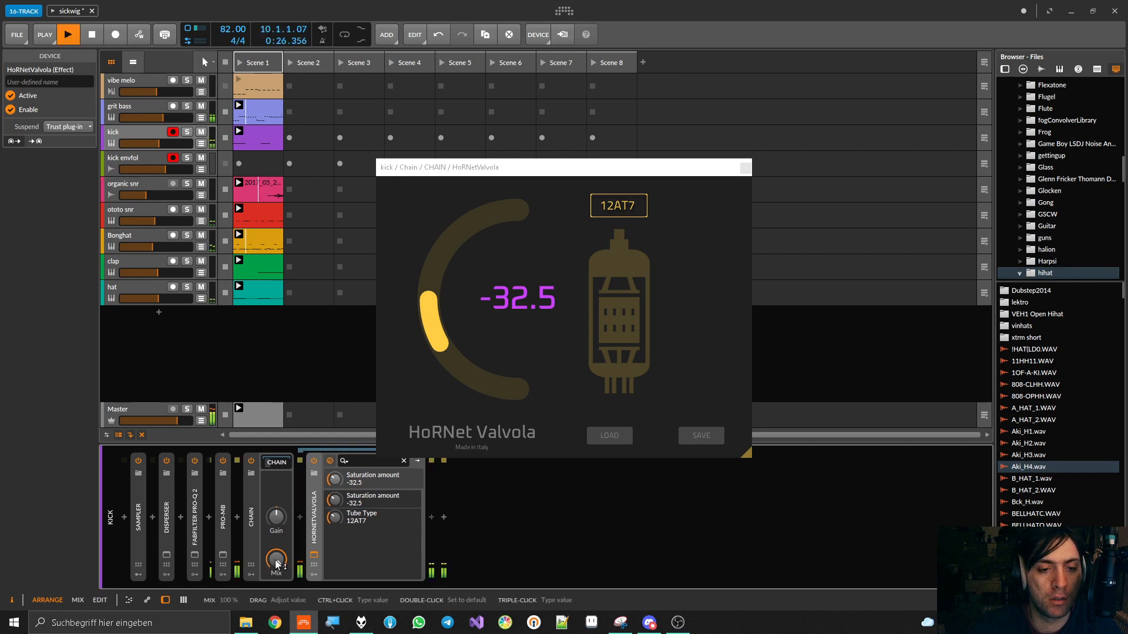
left_click_drag(276, 564, 276, 606)
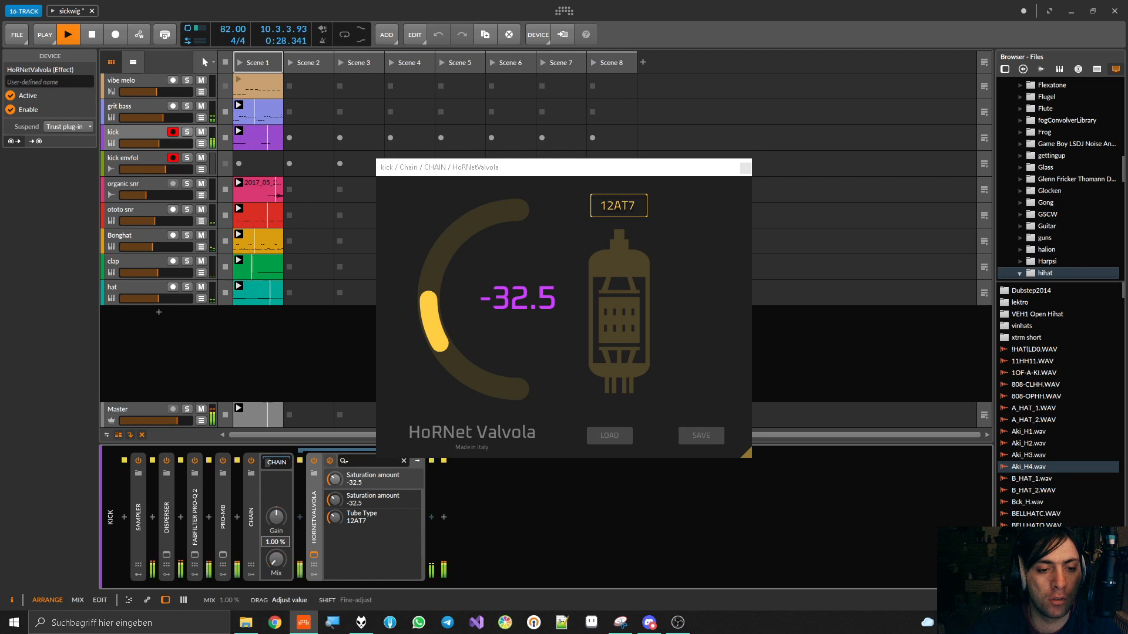
left_click_drag(276, 560, 276, 523)
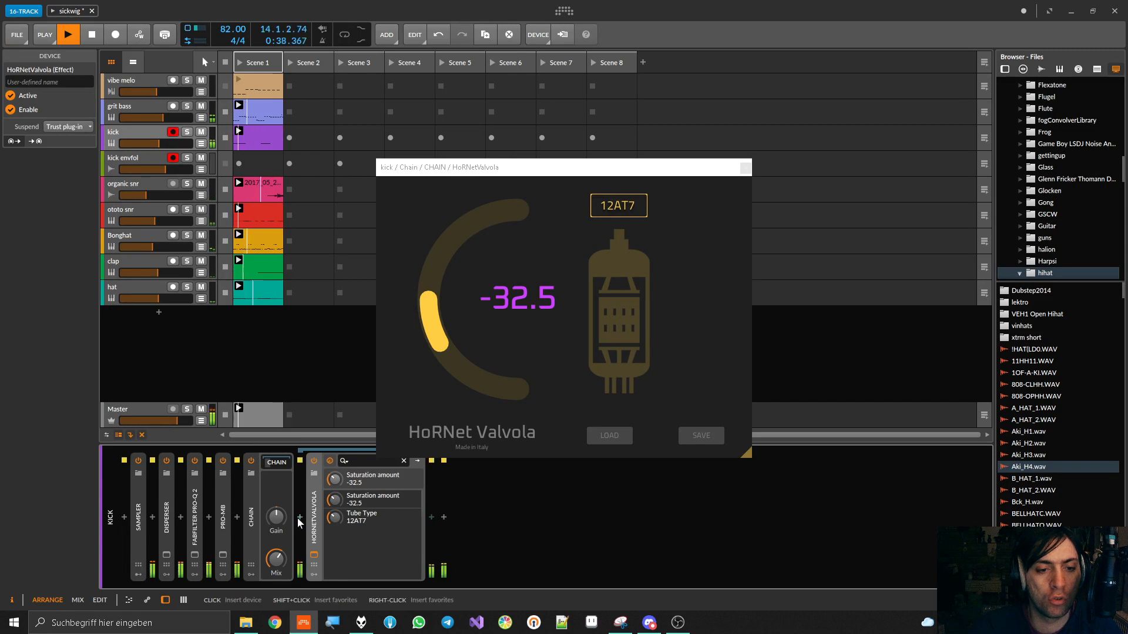
left_click_drag(276, 559, 276, 559)
key("space")
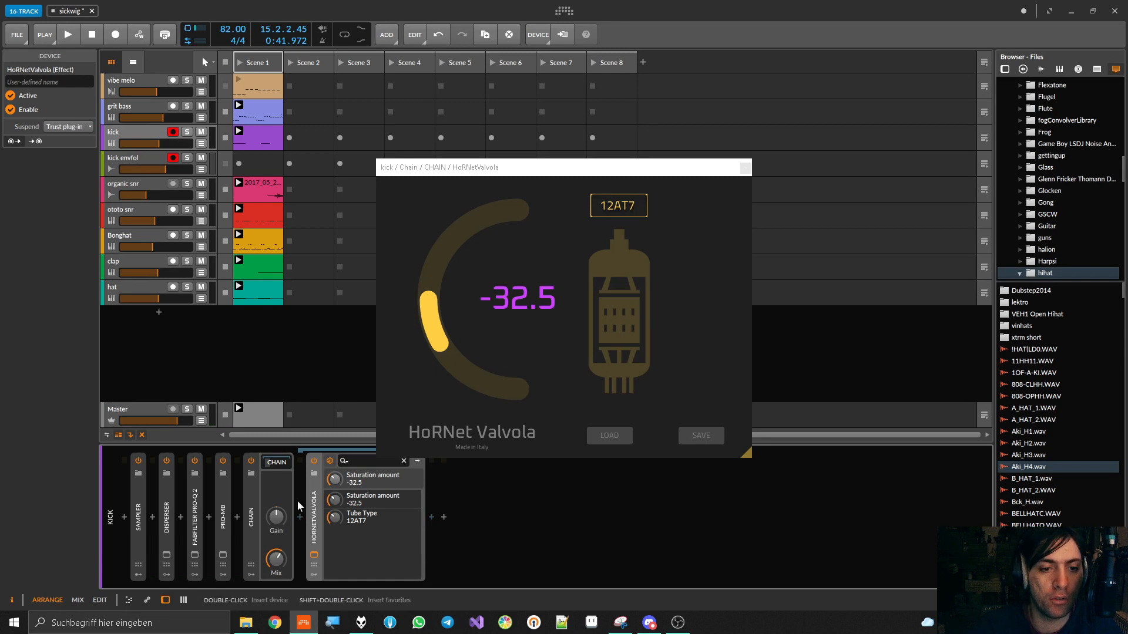
Collapse the Valvola and Chain devices, close the Valvola window, and save the project
double_click(316, 506)
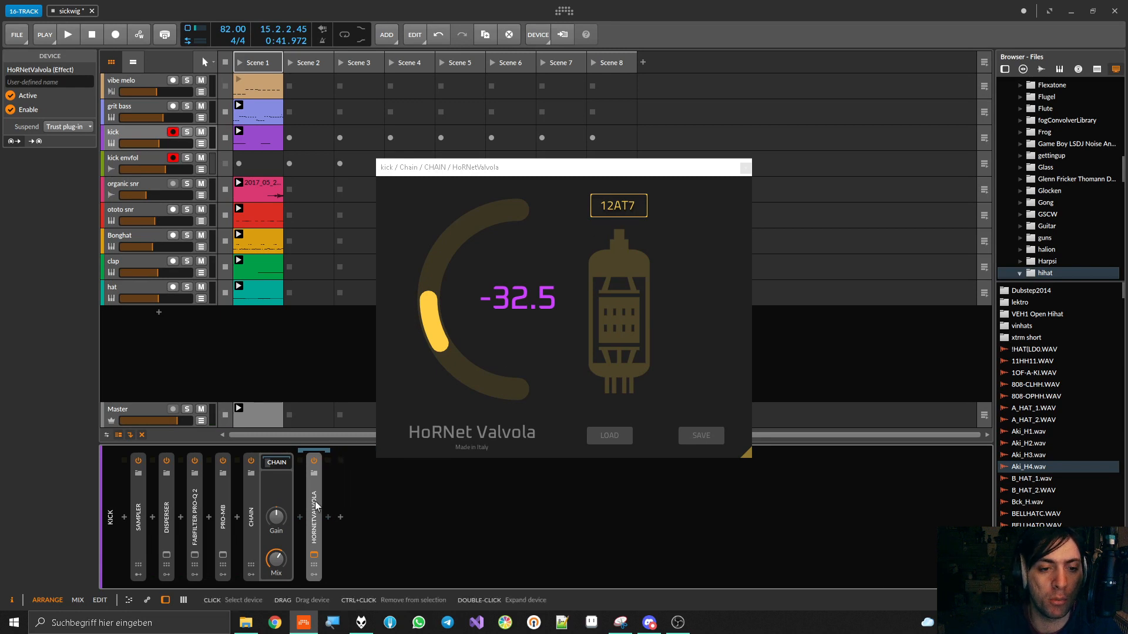
left_click(251, 509)
double_click(252, 509)
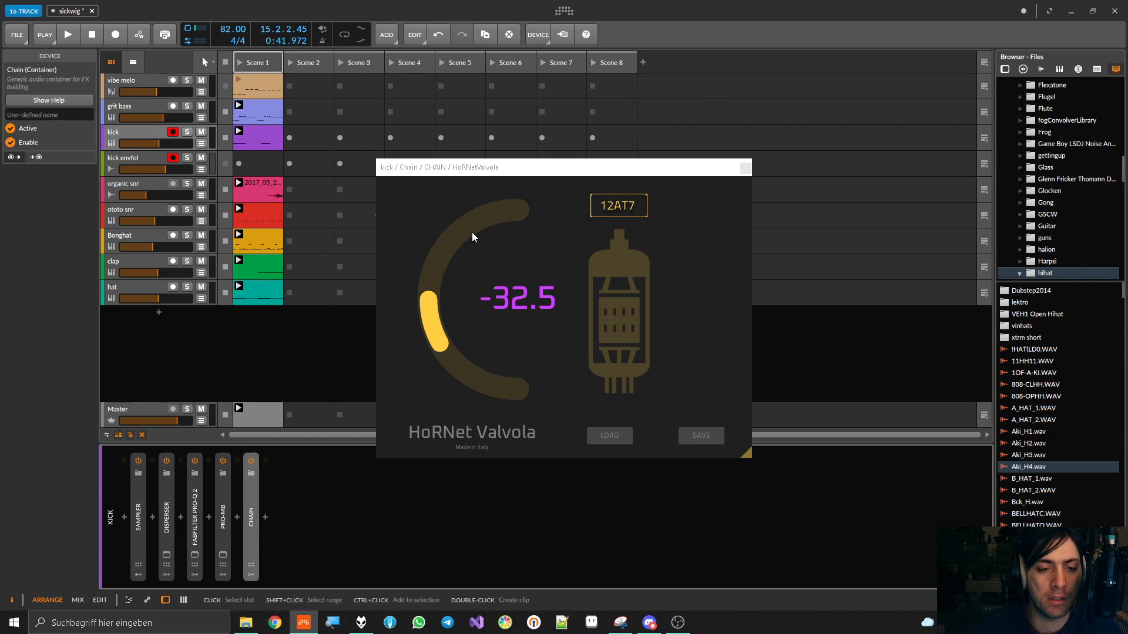
left_click(745, 169)
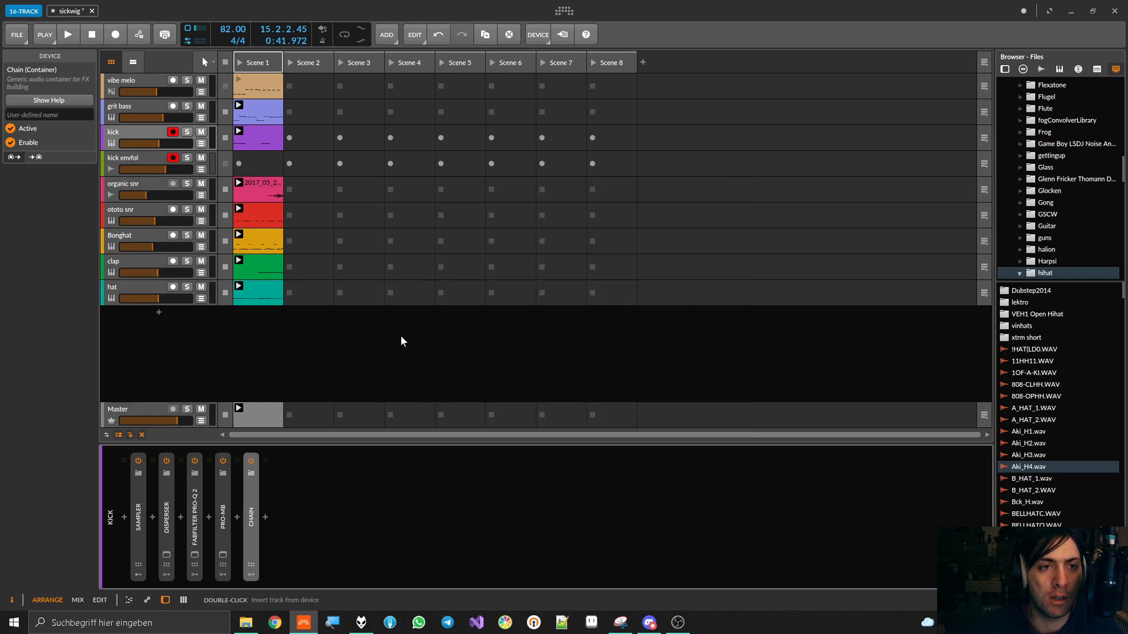
key("ctrl+s")
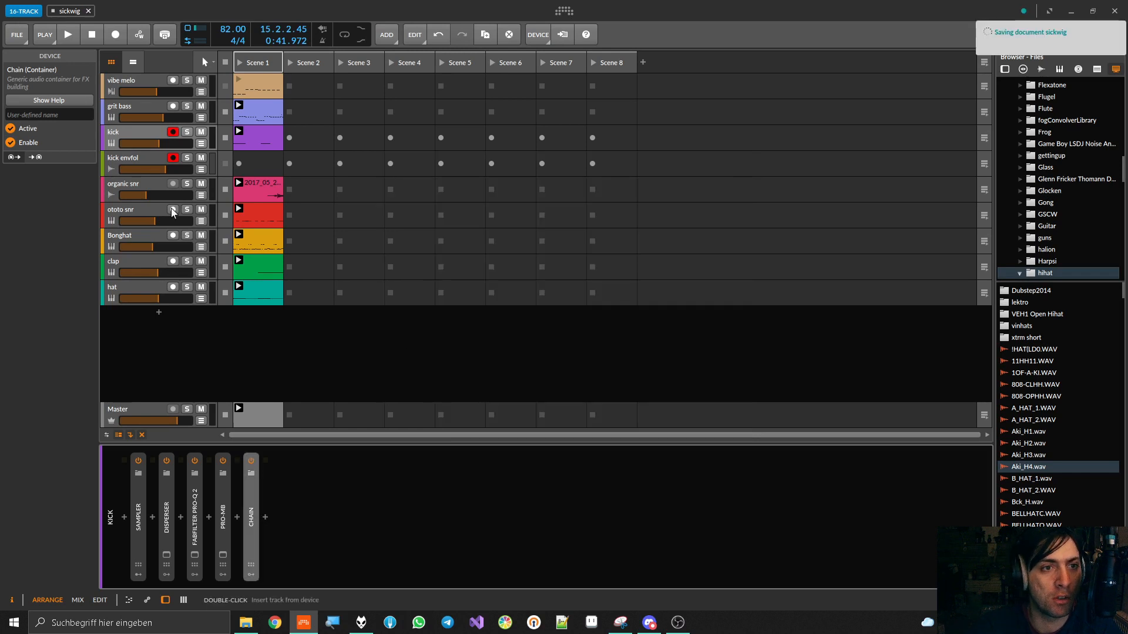
Show the organic snr track's device chain, toggle its solo on and off, and save the project
left_click(125, 185)
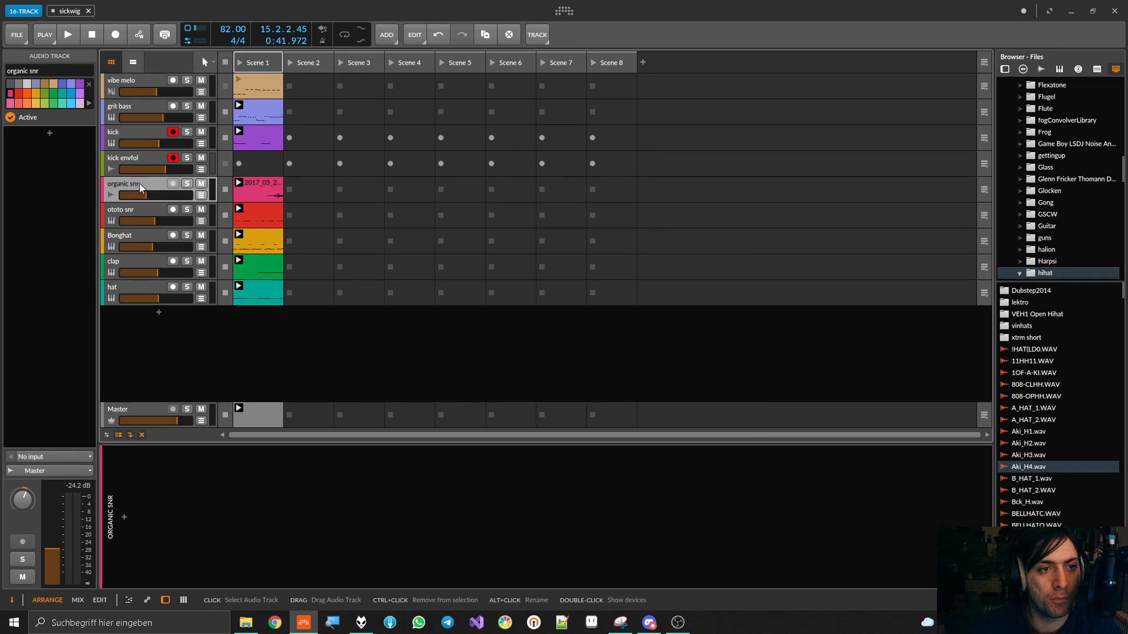
left_click(188, 185)
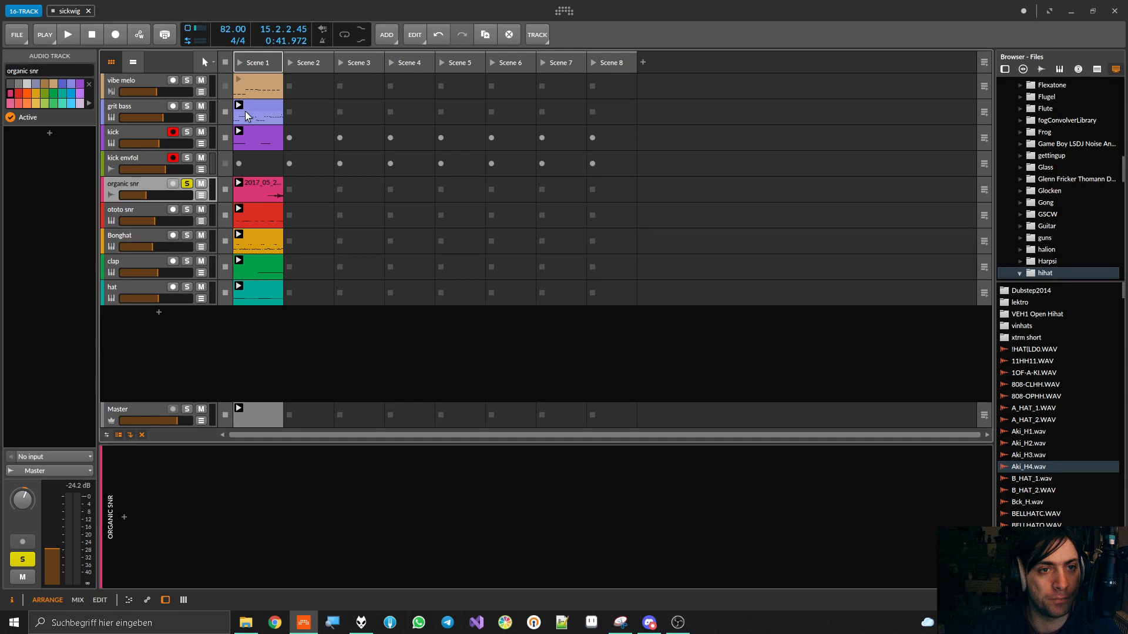
left_click(188, 183)
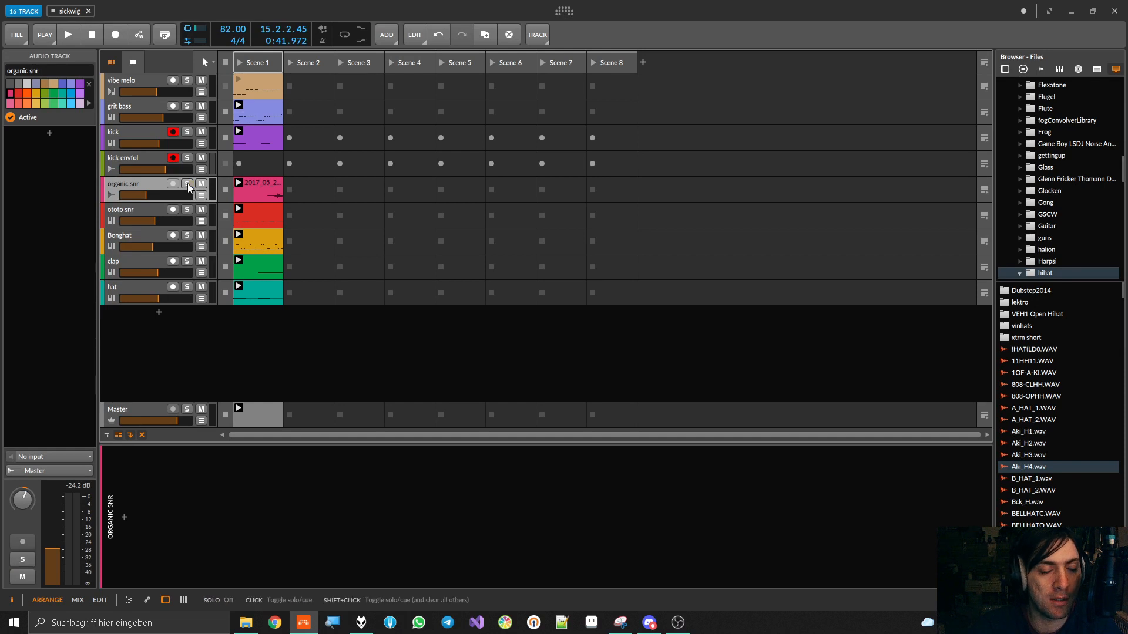
key("ctrl+s")
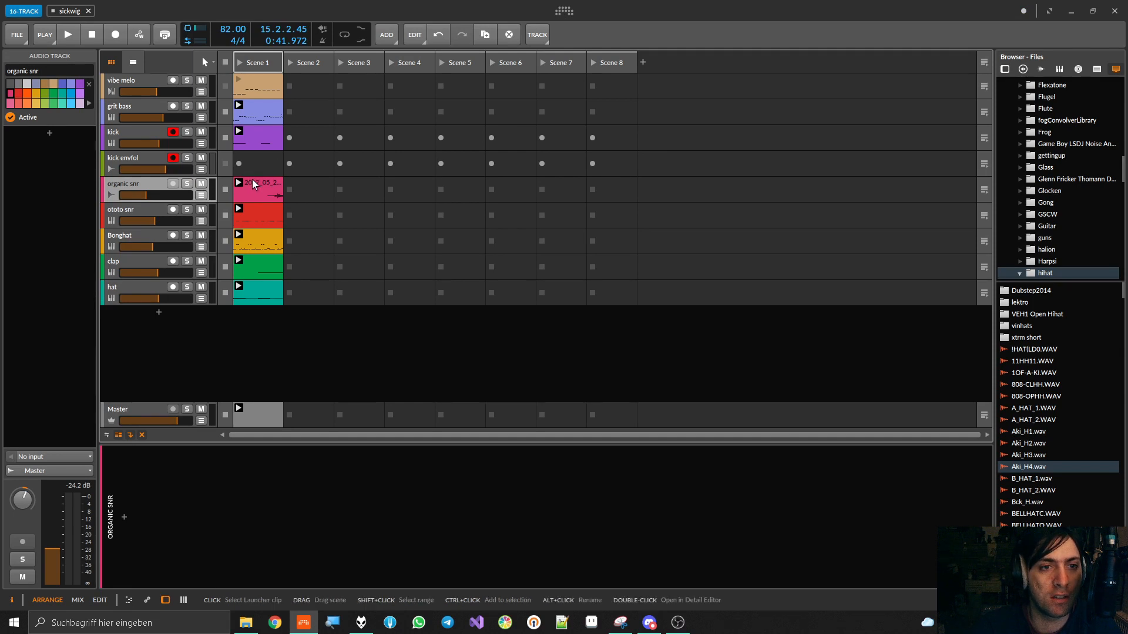
Inspect the organic snr clip's properties and play the full loop briefly with that track selected
left_click(252, 184)
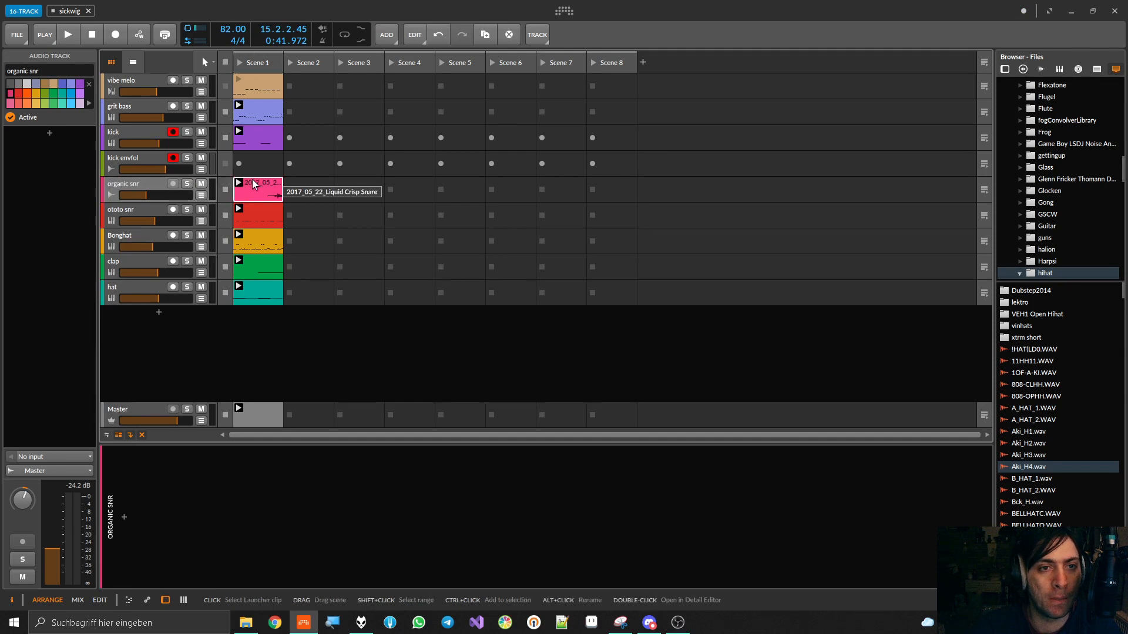
left_click(116, 184)
key("space")
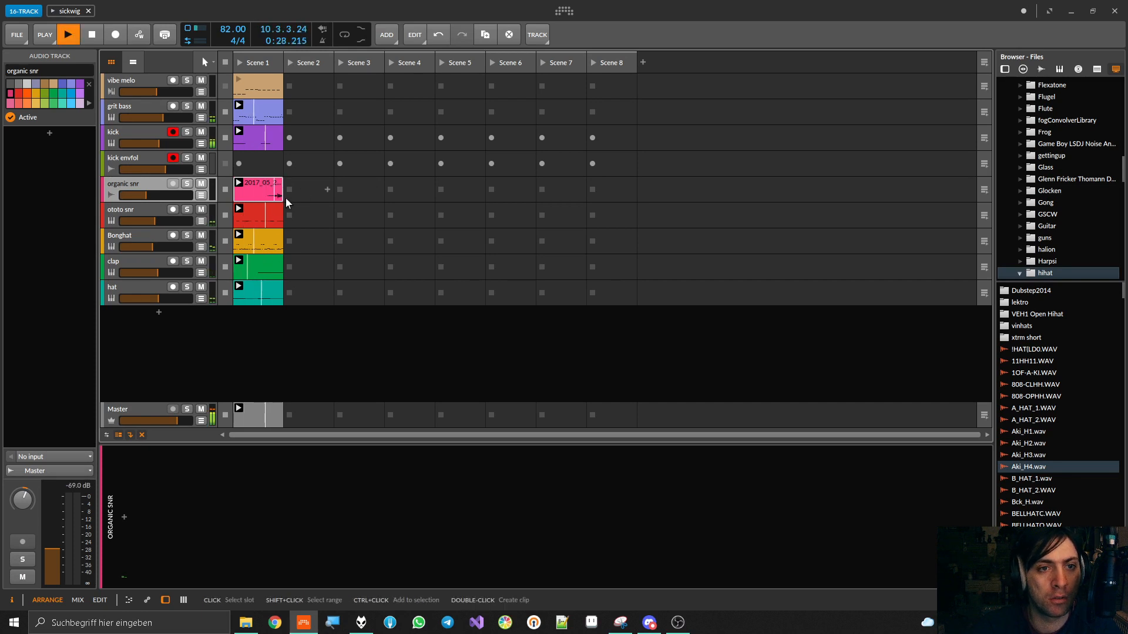
key("space")
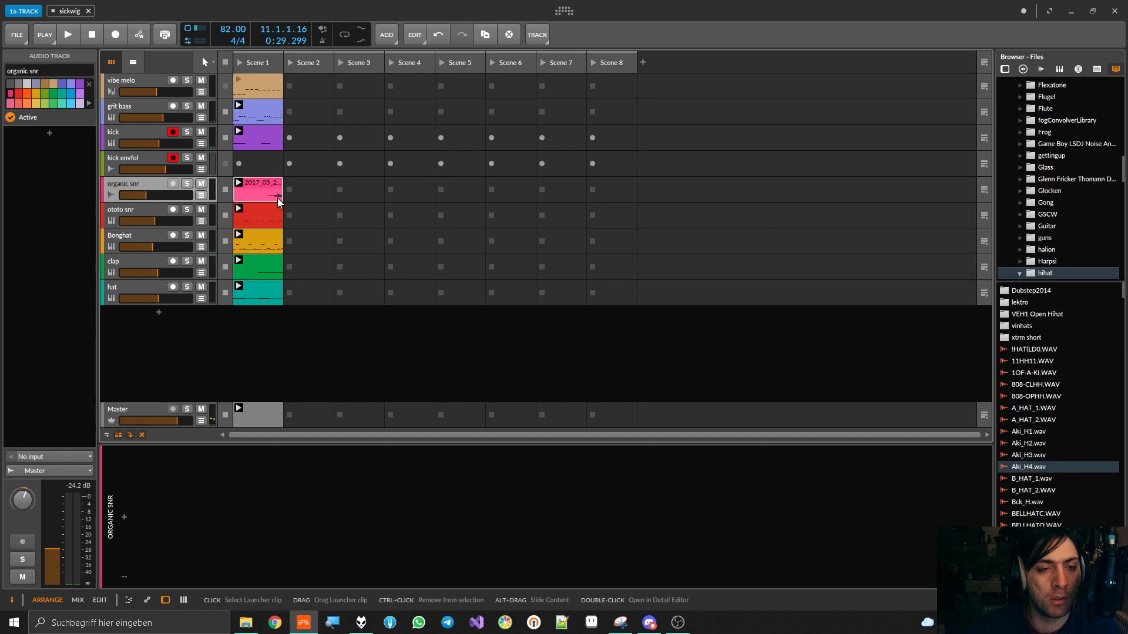
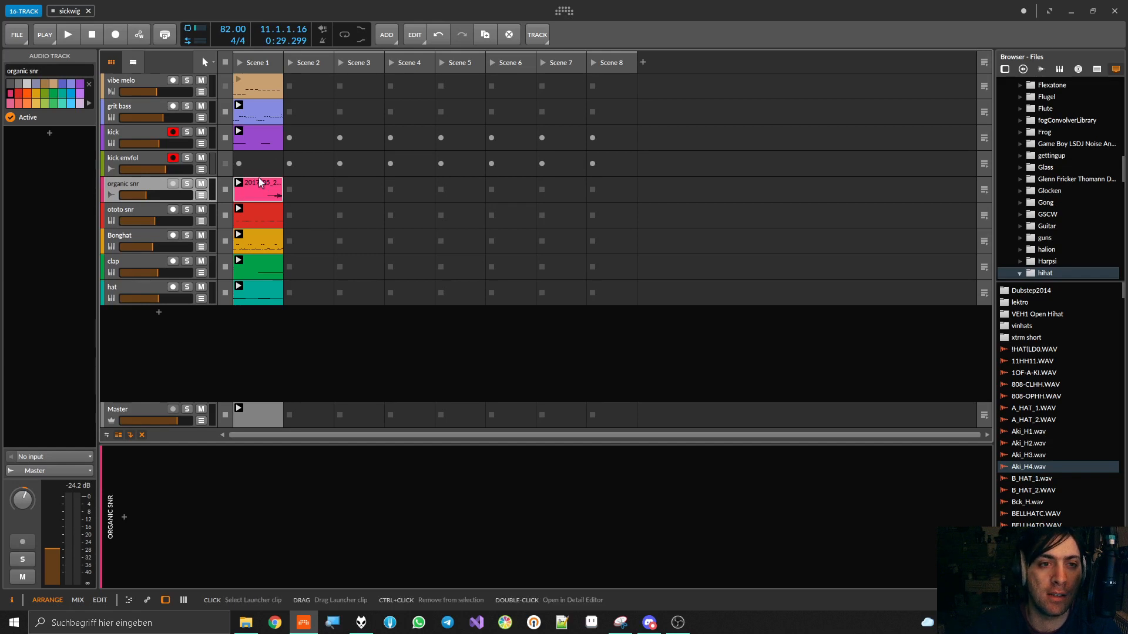
Open the organic snr clip in the detail editor, shorten its loop to start at 2.3, and start playback
double_click(142, 178)
left_click(143, 179)
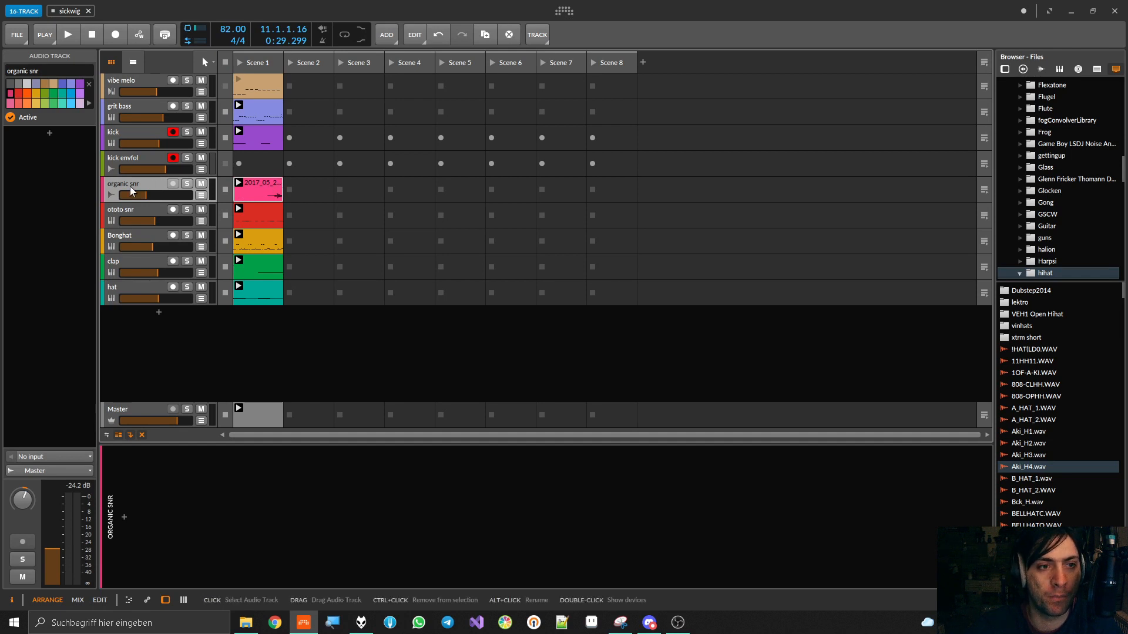
left_click(257, 187)
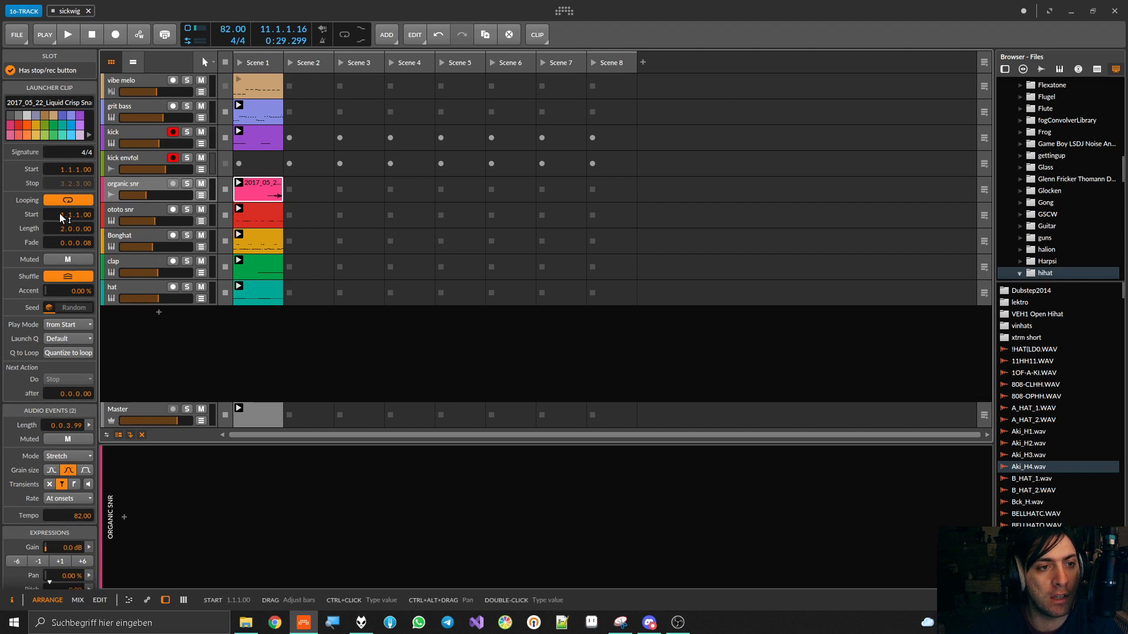
double_click(253, 187)
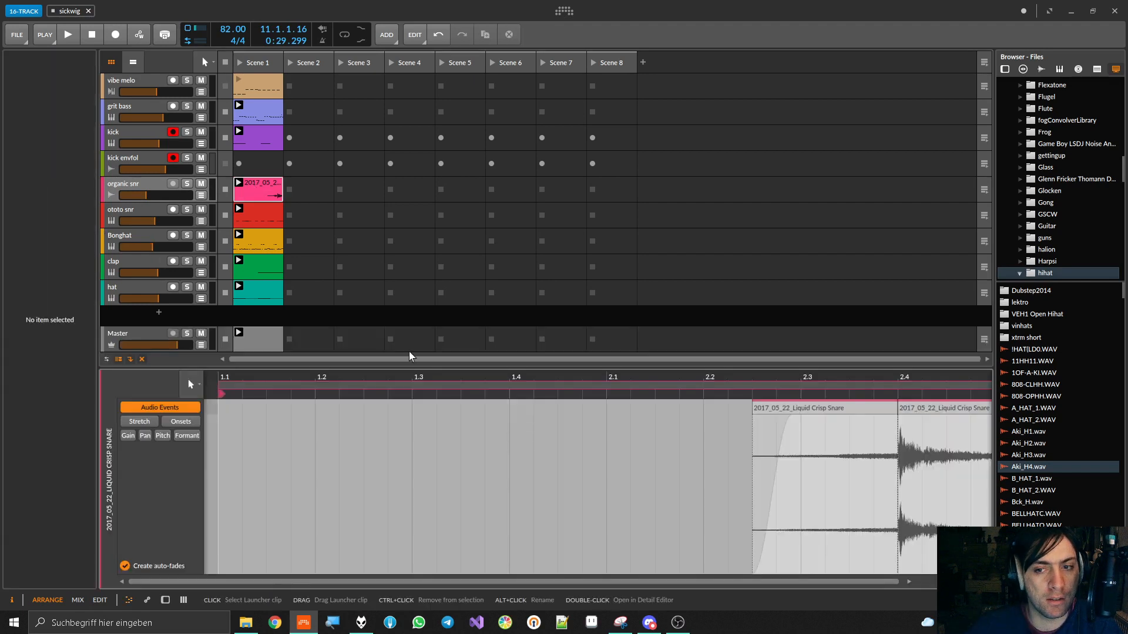
scroll(322, 429, "down", 3)
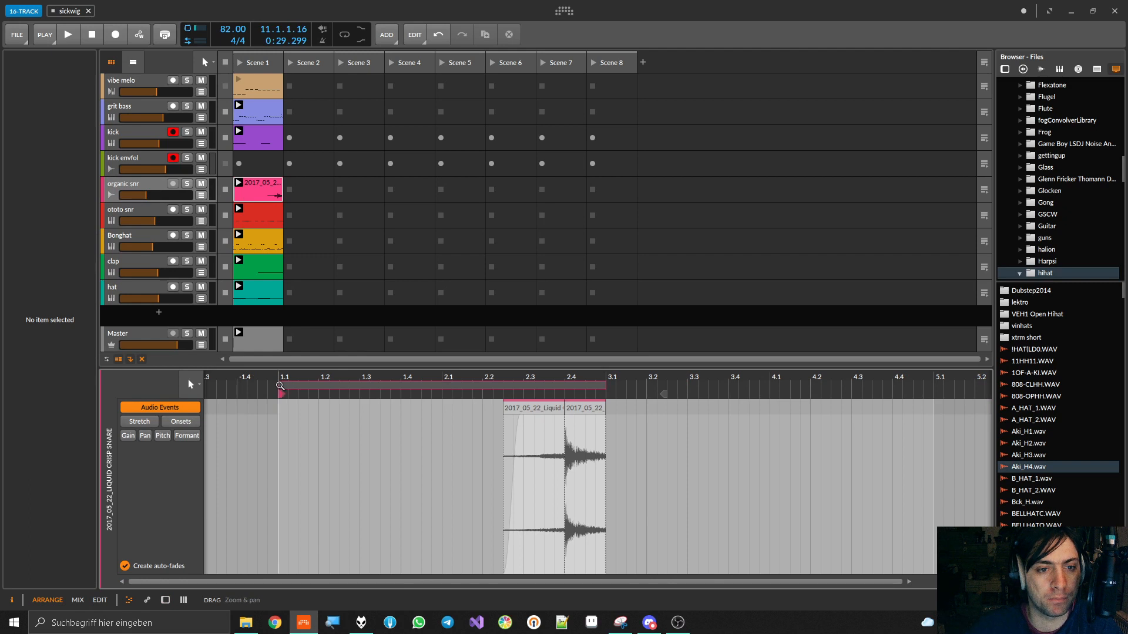
left_click_drag(281, 392, 534, 392)
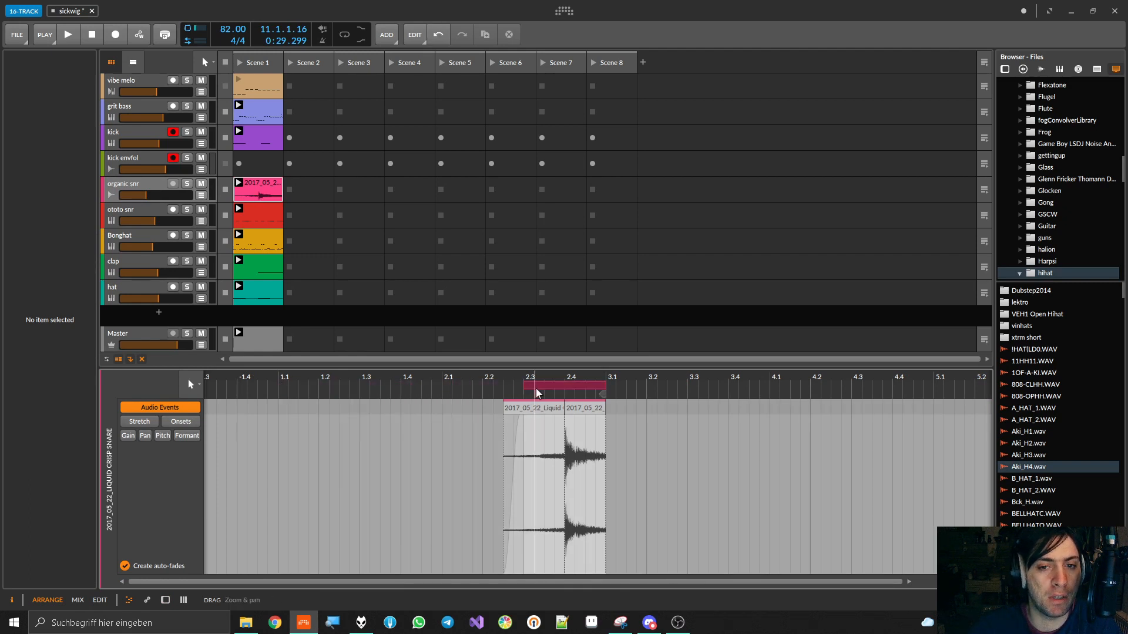
key("space")
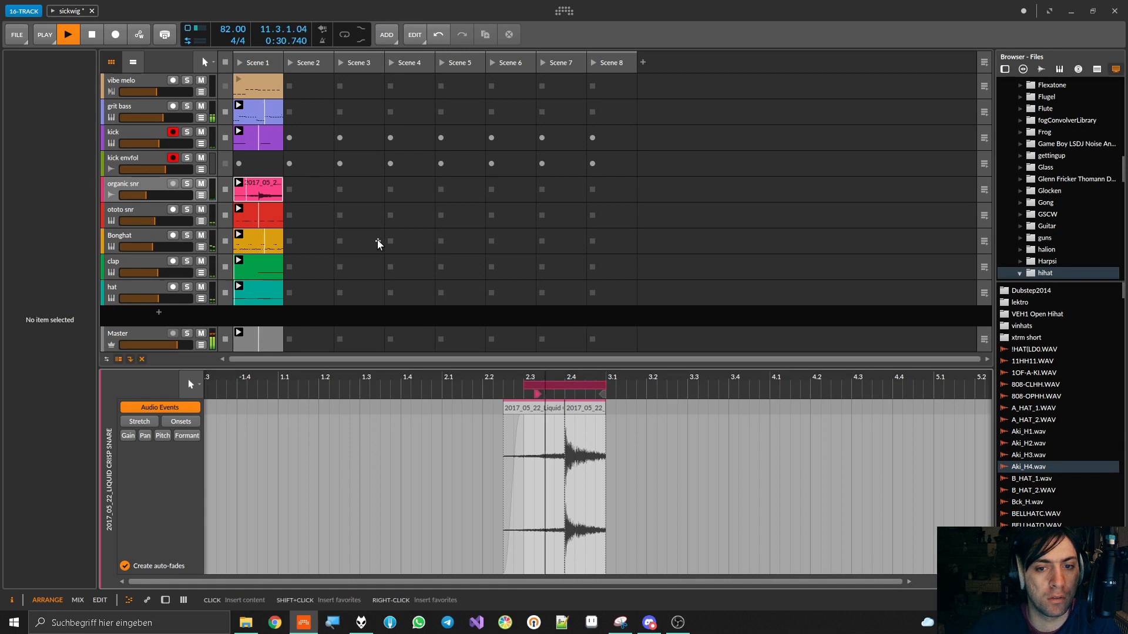
Solo the organic snr track and insert HoRNetValvola into its empty device chain
left_click(187, 184)
double_click(139, 185)
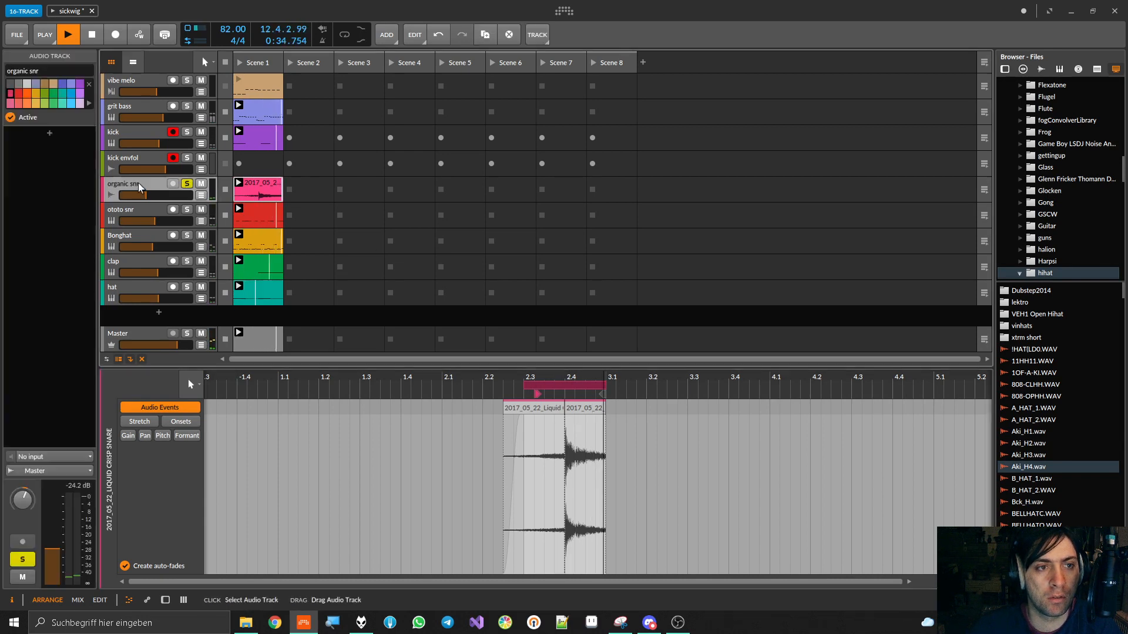
left_click(139, 184)
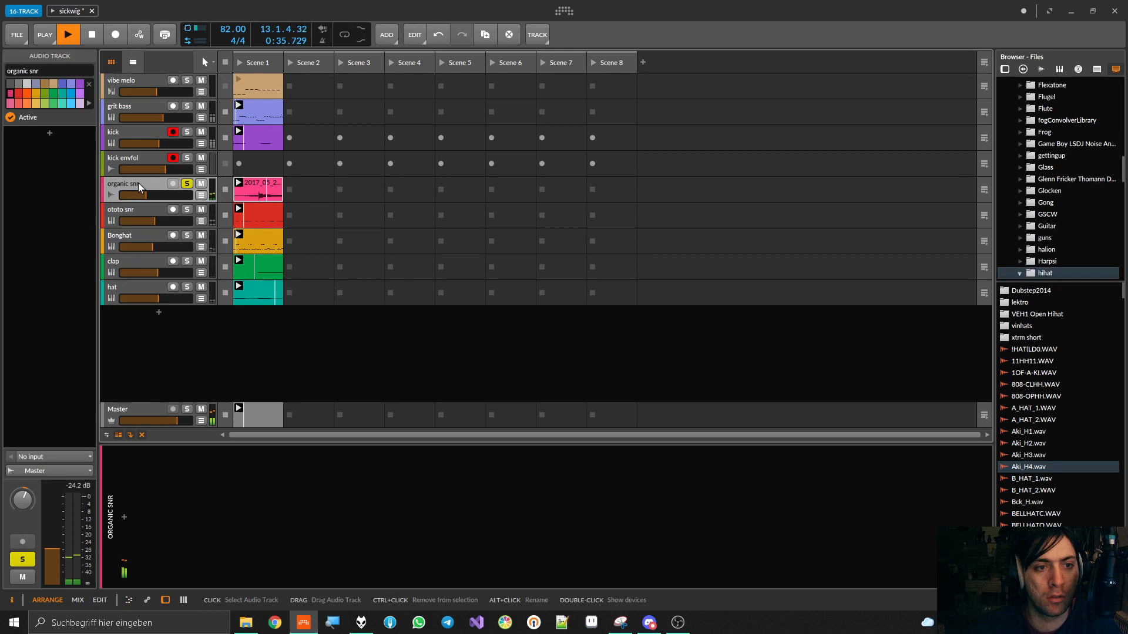
left_click(124, 519)
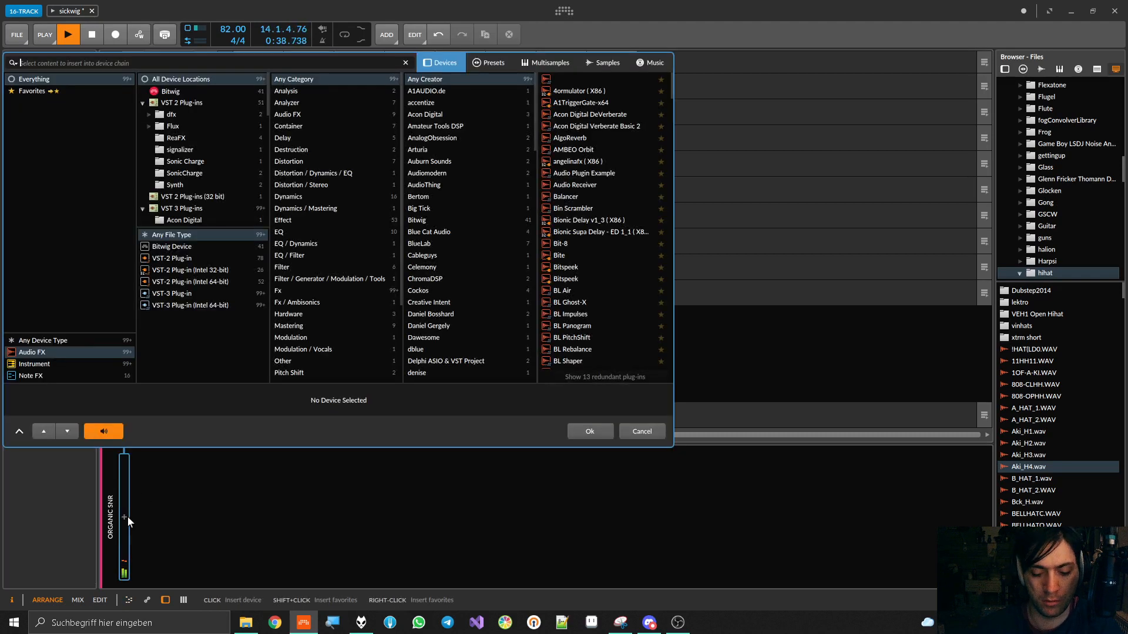
type("valv")
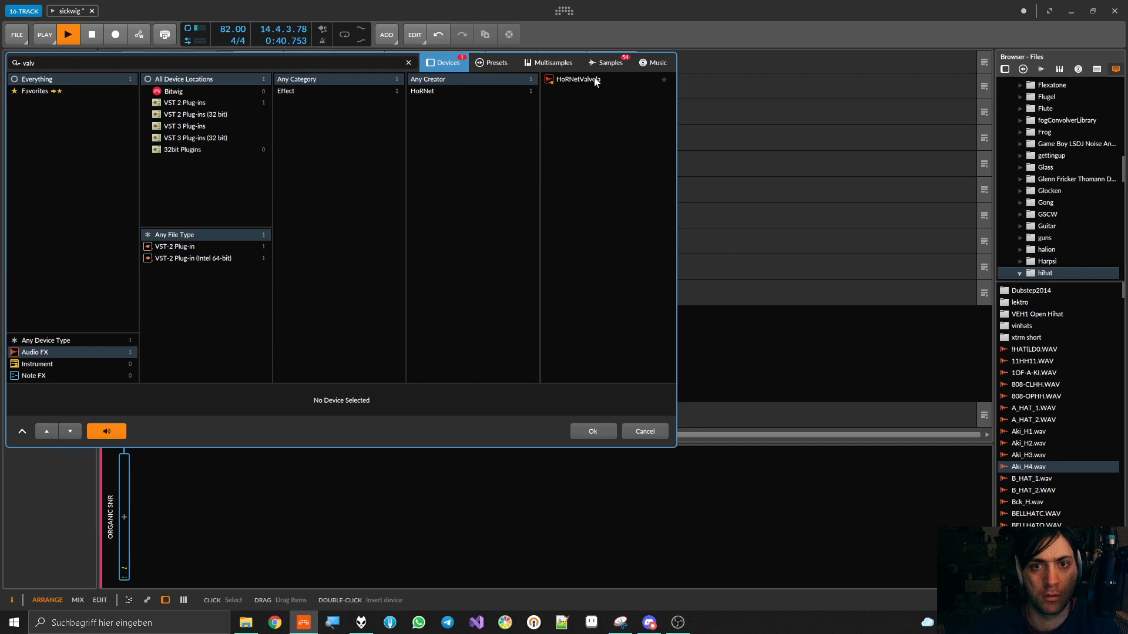
double_click(595, 81)
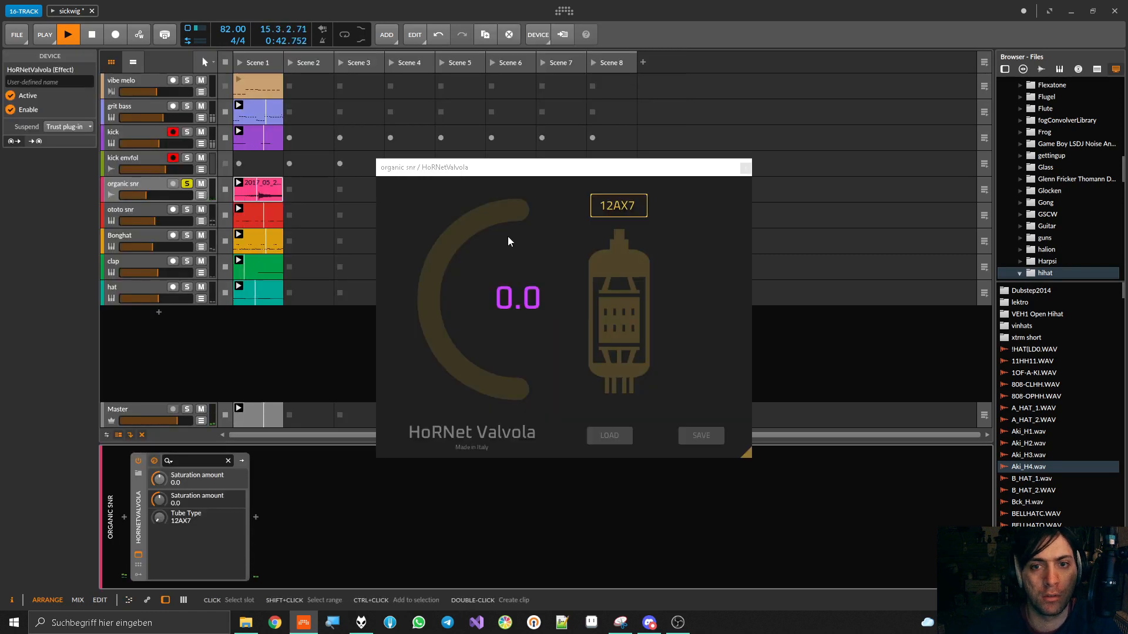
Compare Valvola tube types and saturation levels during playback, settling on tube 7025 with saturation 74.0, and close the plug-in window
left_click(629, 213)
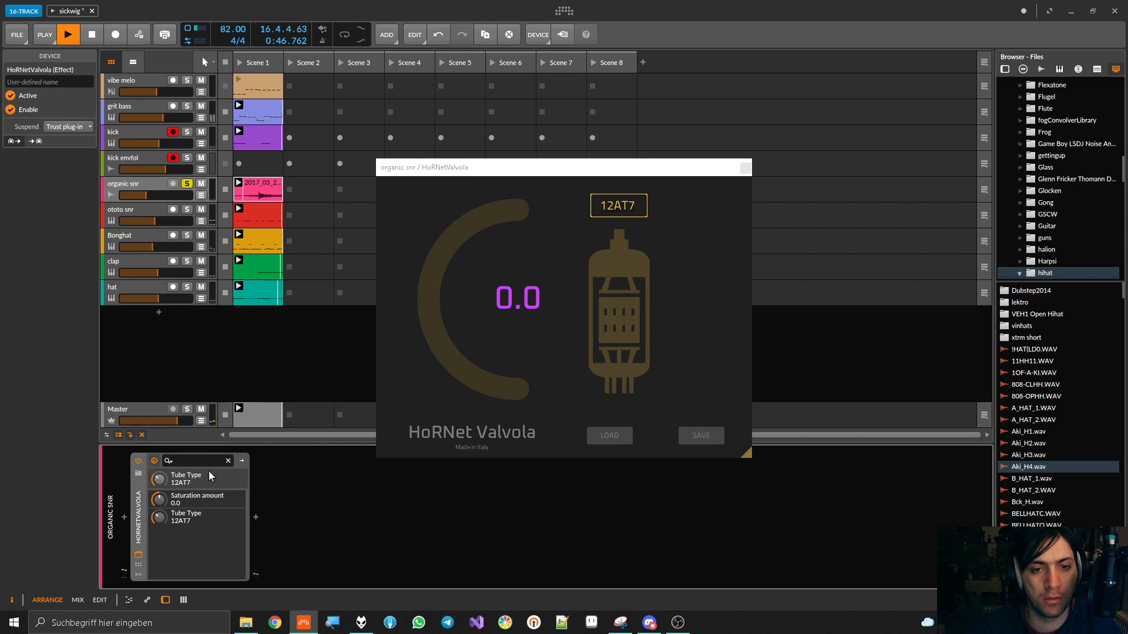
left_click_drag(439, 292, 440, 246)
left_click_drag(159, 519, 160, 458)
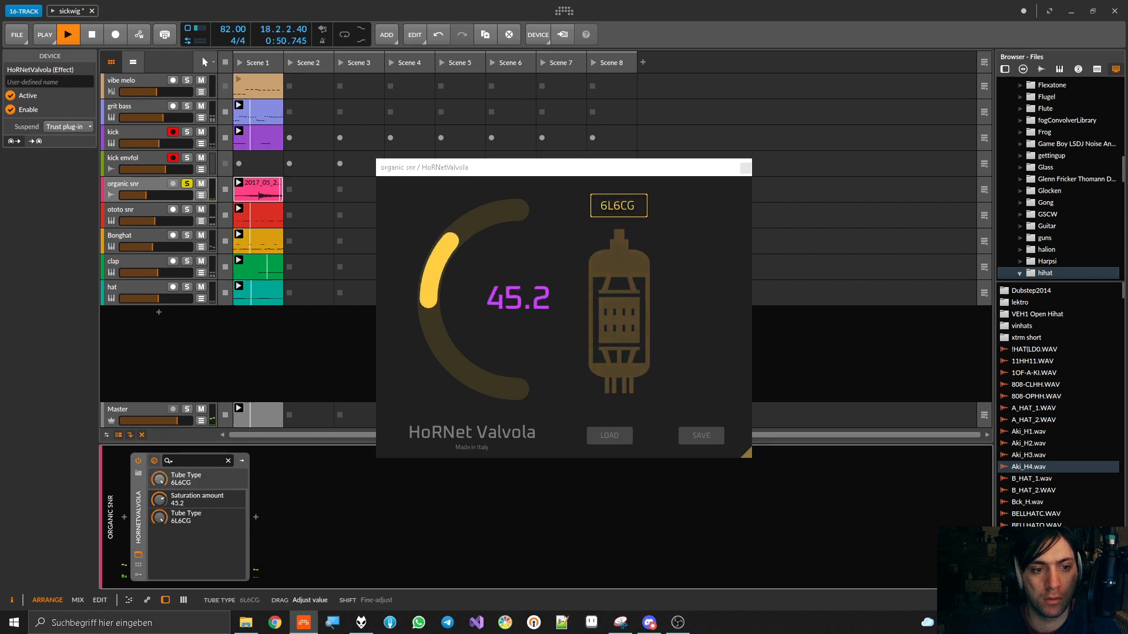
left_click_drag(449, 234, 448, 180)
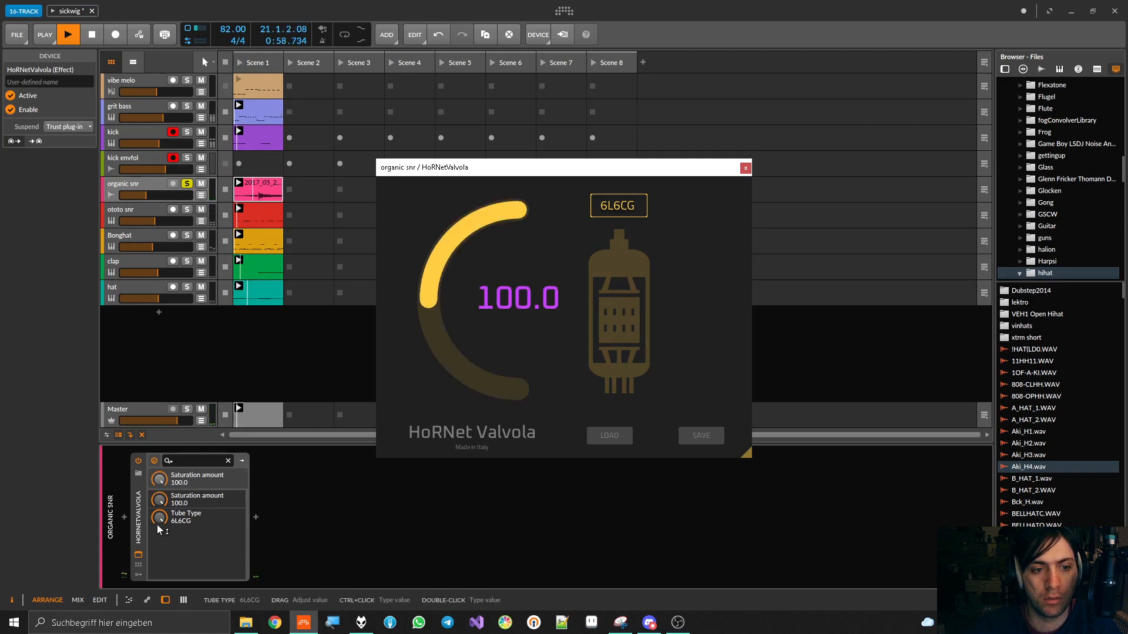
left_click_drag(159, 518, 159, 529)
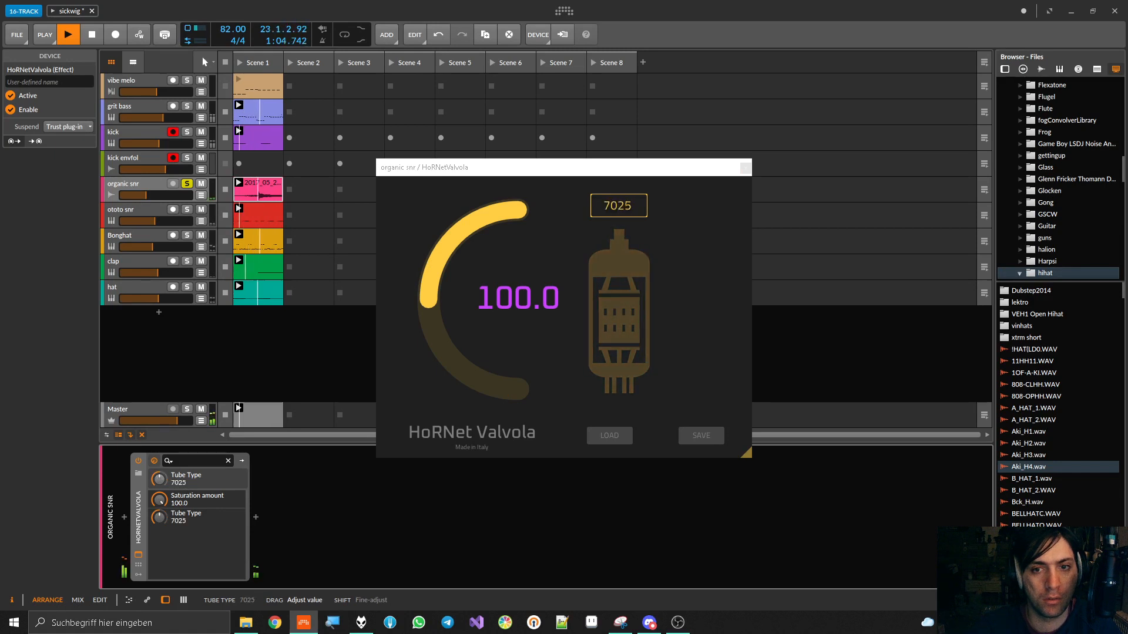
left_click_drag(490, 192, 491, 216)
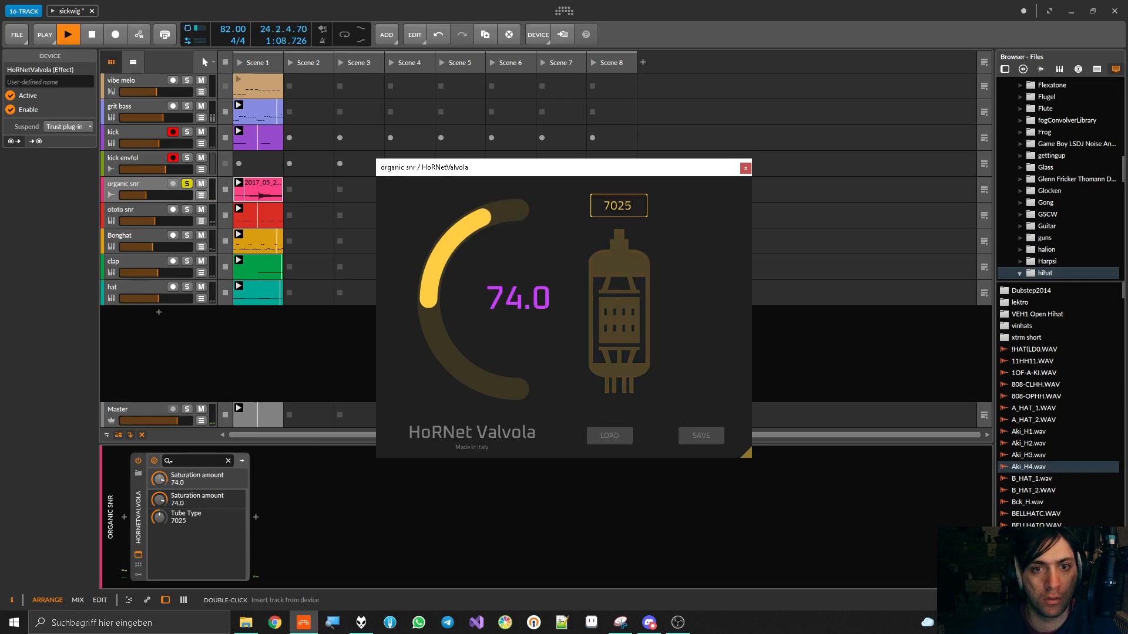
key("space")
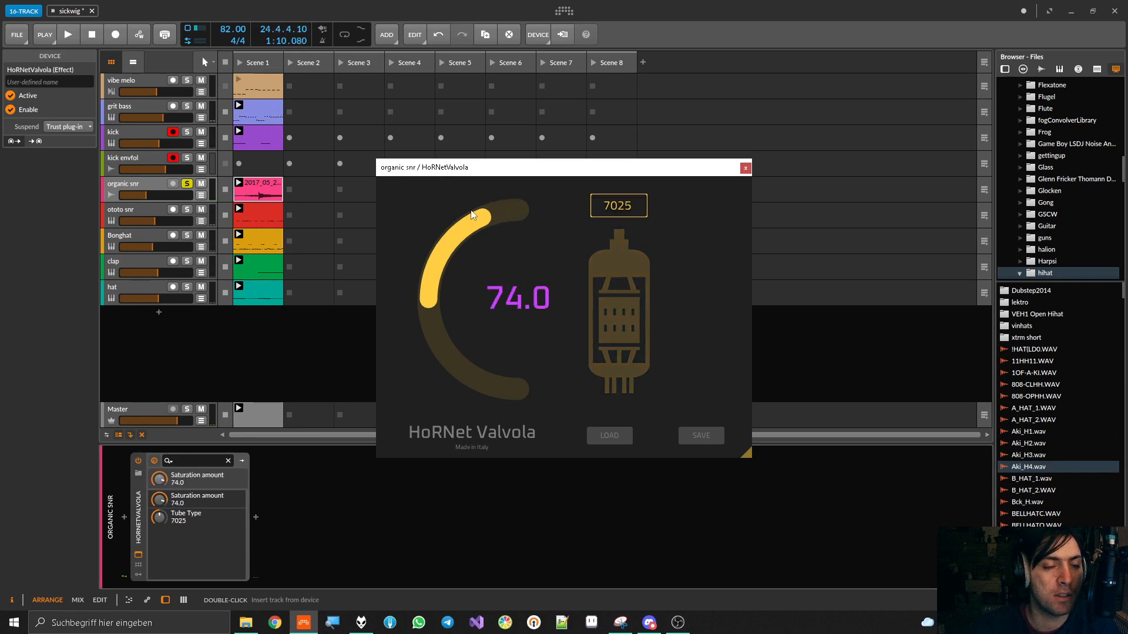
left_click(746, 168)
Try extending the organic snr clip's loop start back to bar 2 and audition it by launching Scene 1
key("space")
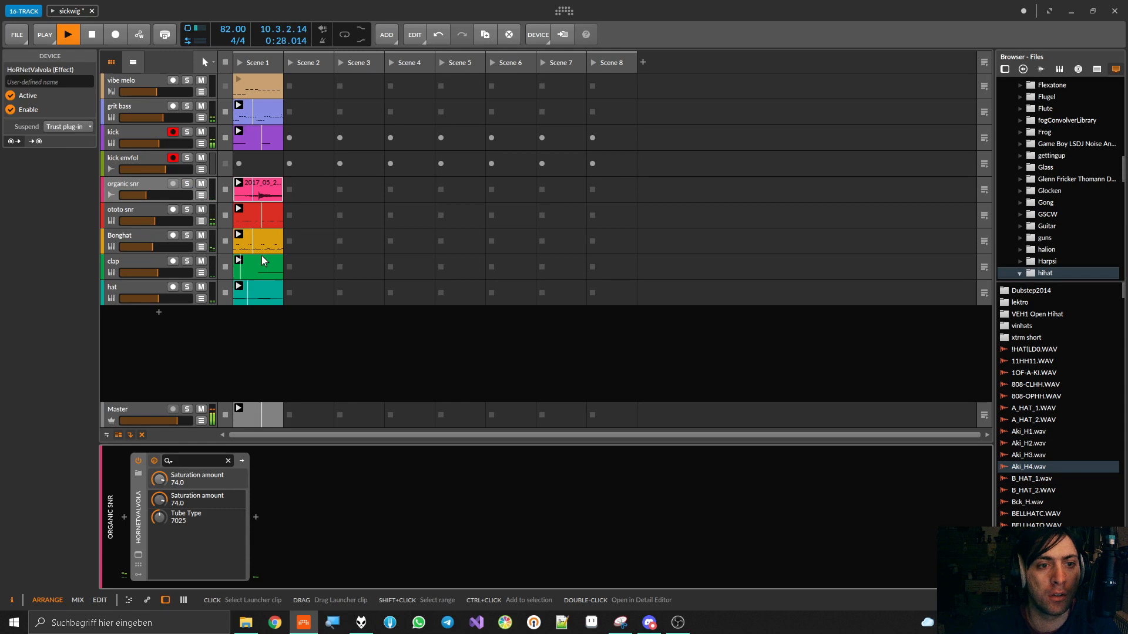
key("space")
double_click(252, 189)
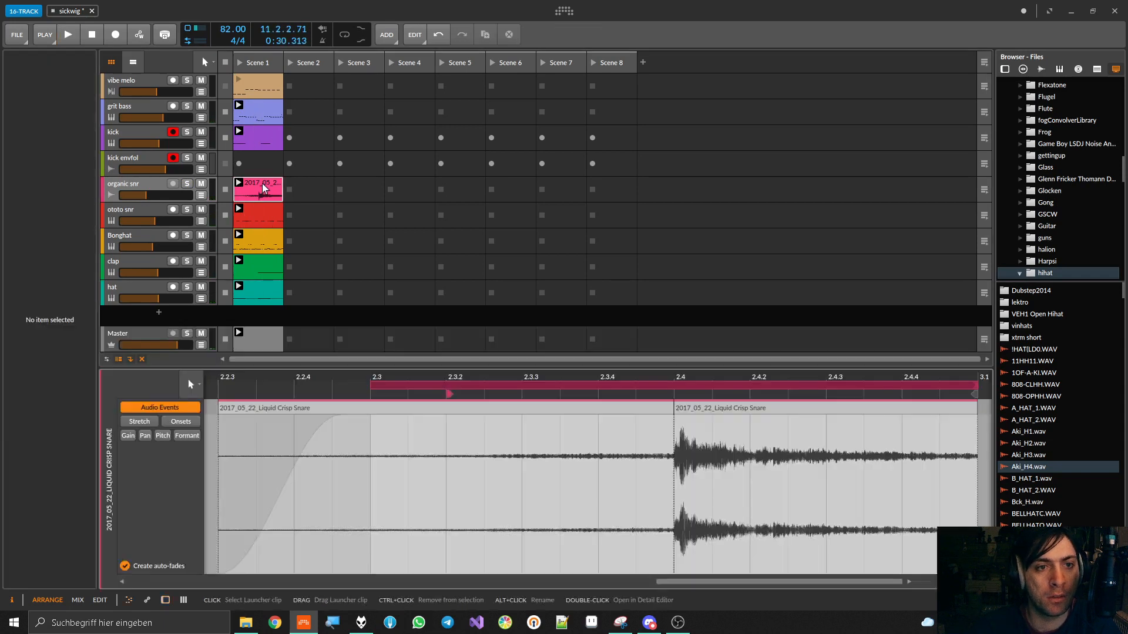
scroll(379, 439, "down", 6)
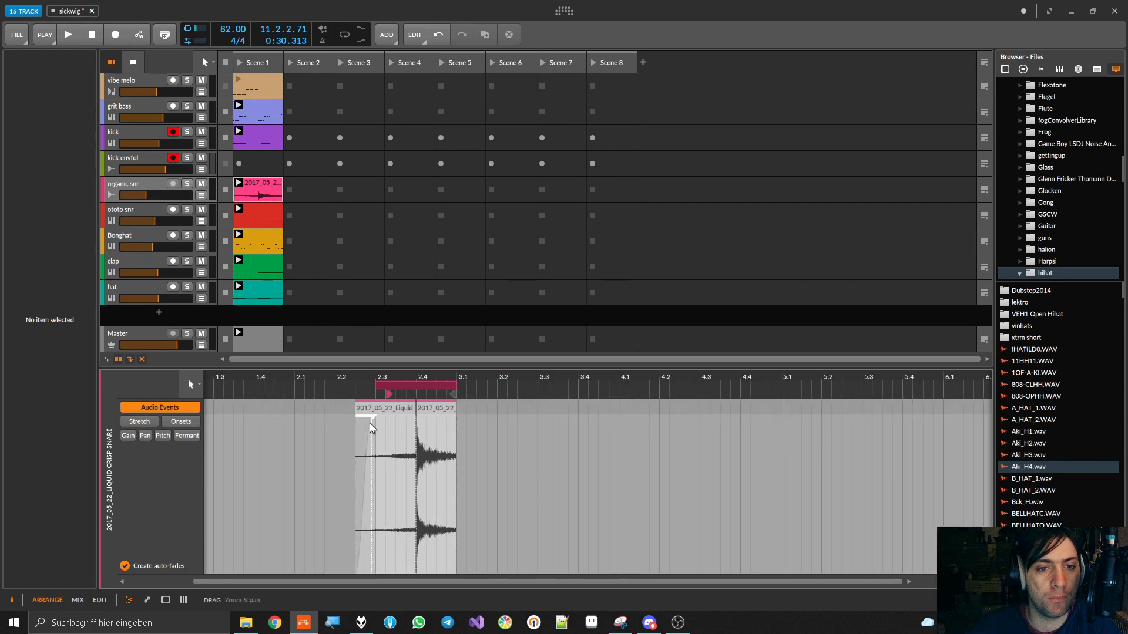
left_click_drag(375, 386, 313, 386)
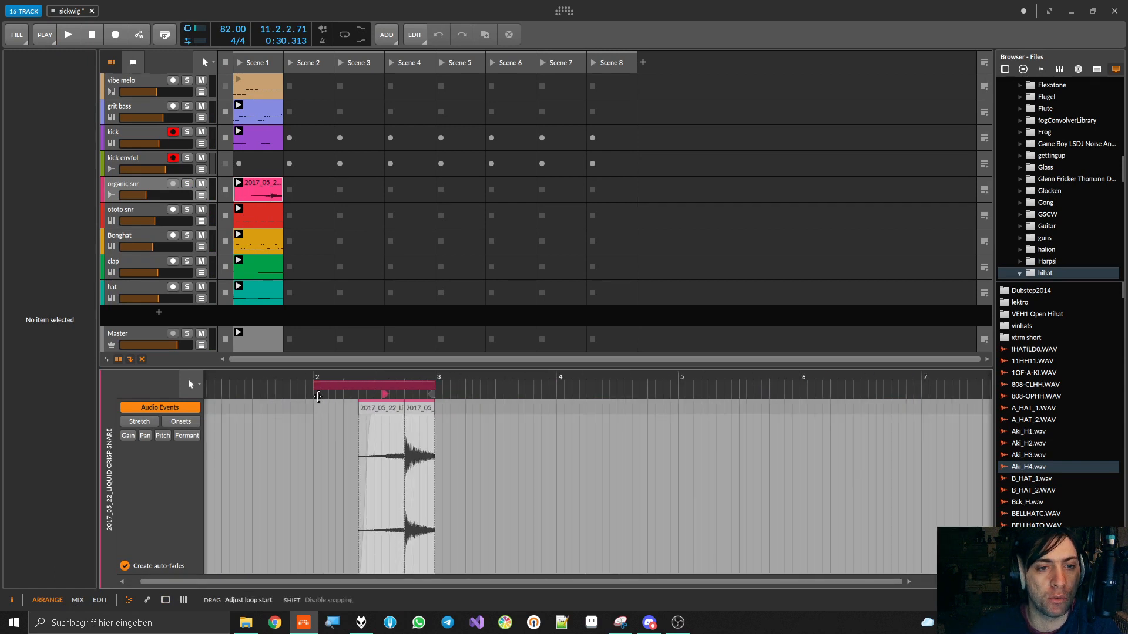
key("space")
key("space")
left_click(236, 62)
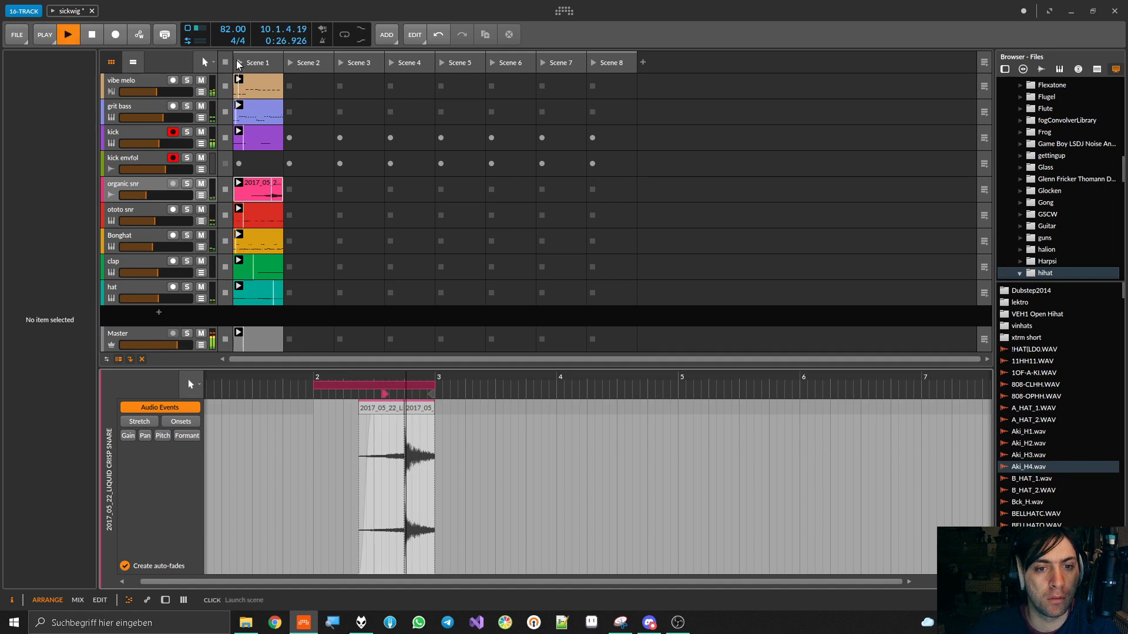
key("space")
Align the organic snr clip's start with its loop start at 2.3.1.00 and audition Scene 1 briefly
mouse_move(383, 395)
left_mouse_down()
mouse_move(293, 394)
mouse_move(306, 403)
mouse_move(316, 384)
mouse_move(377, 394)
left_mouse_up()
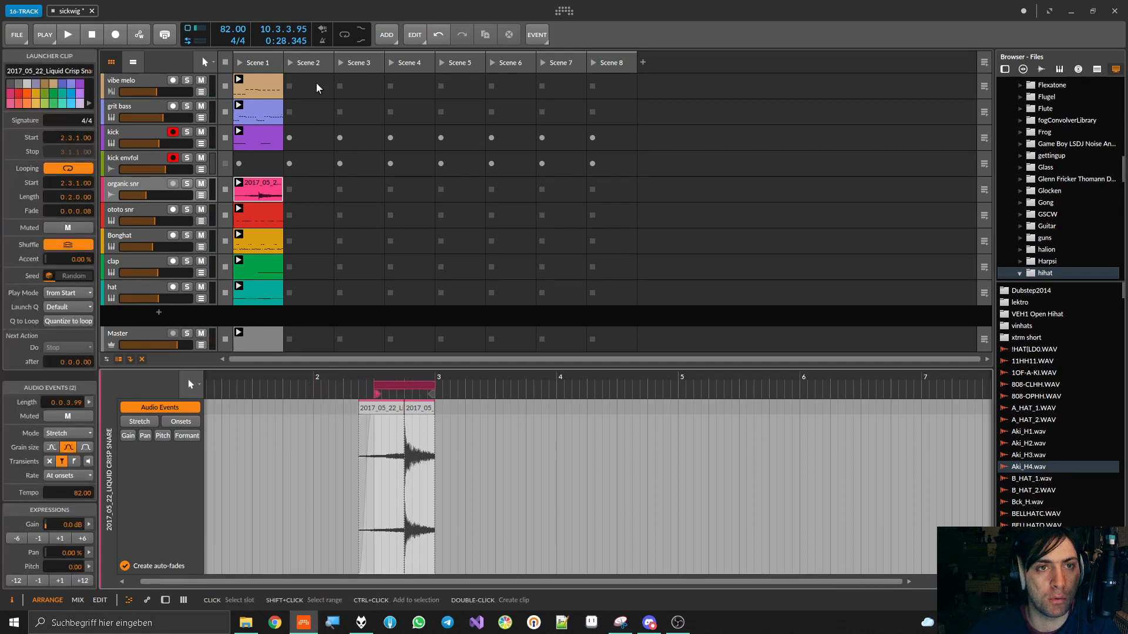
left_click(239, 65)
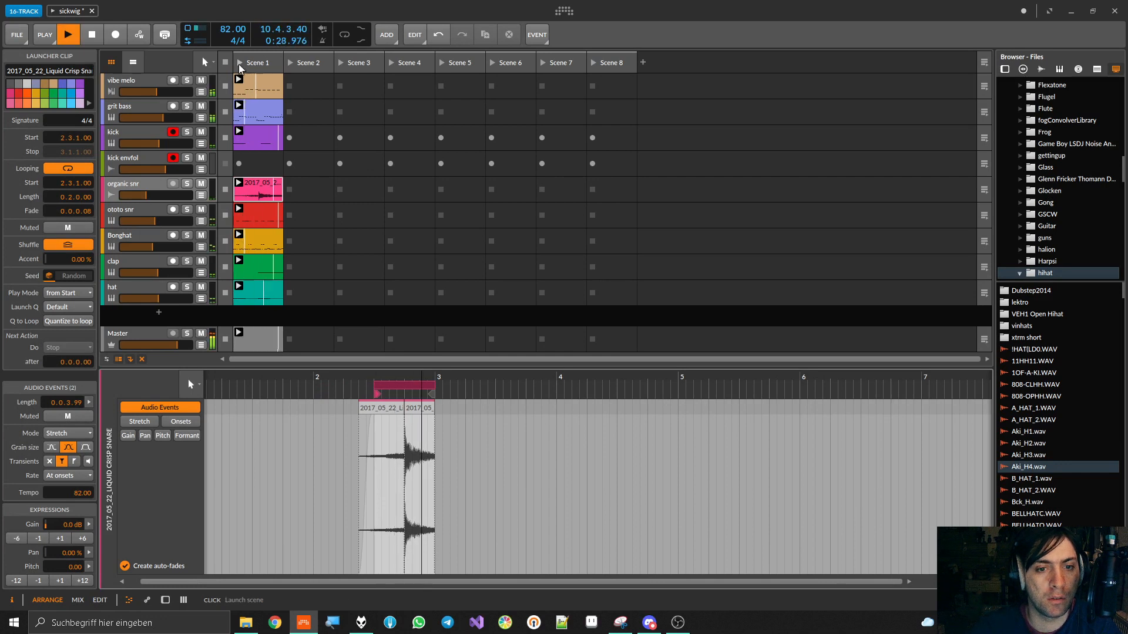
key("space")
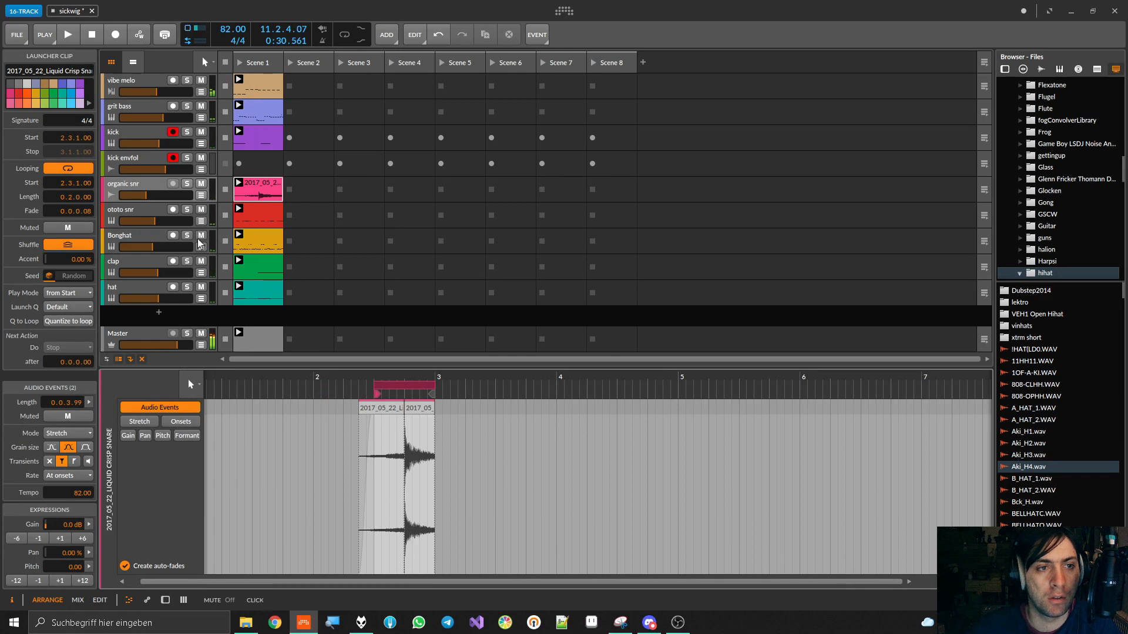
Audition the loop with and without the vibe melo clip, leaving that clip stopped while the other tracks play
left_click(160, 187)
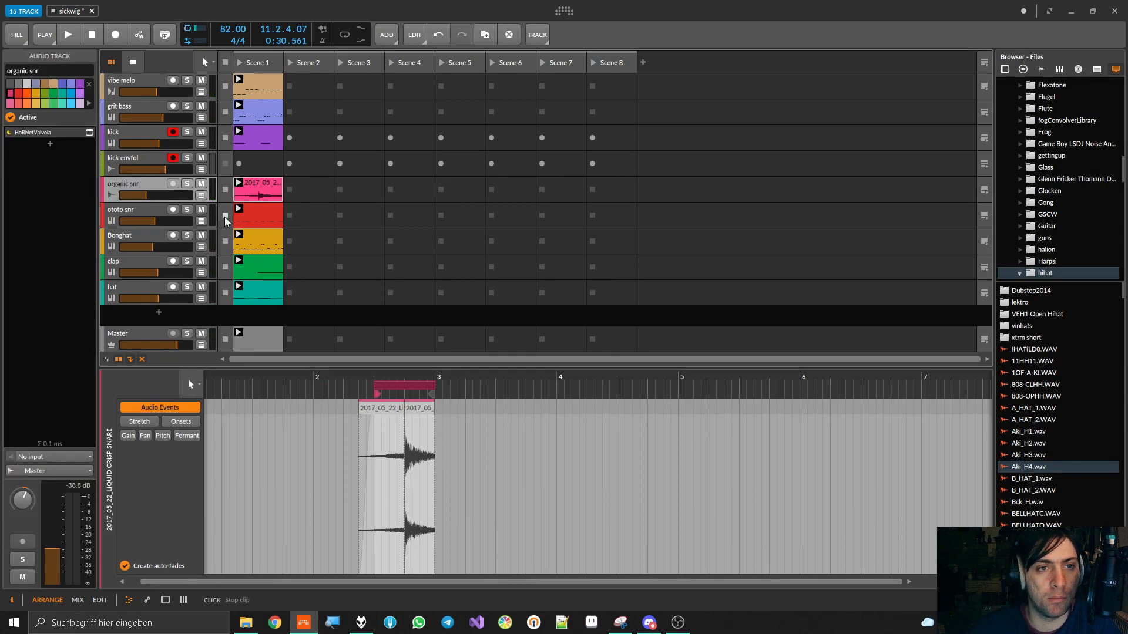
left_click(225, 87)
key("space")
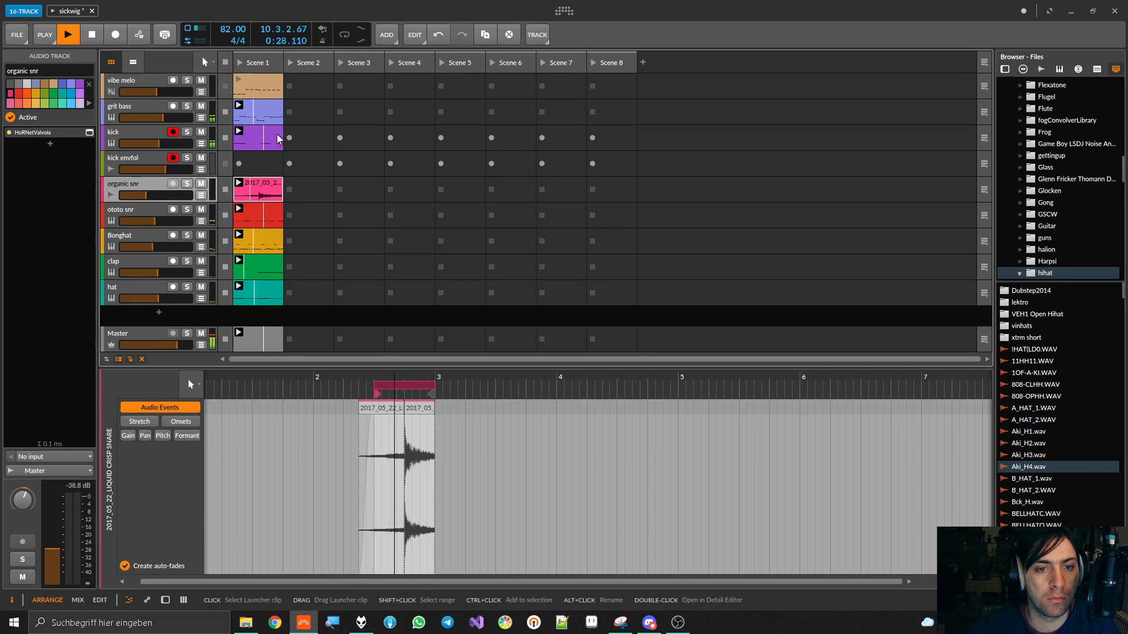
key("space")
left_click(240, 79)
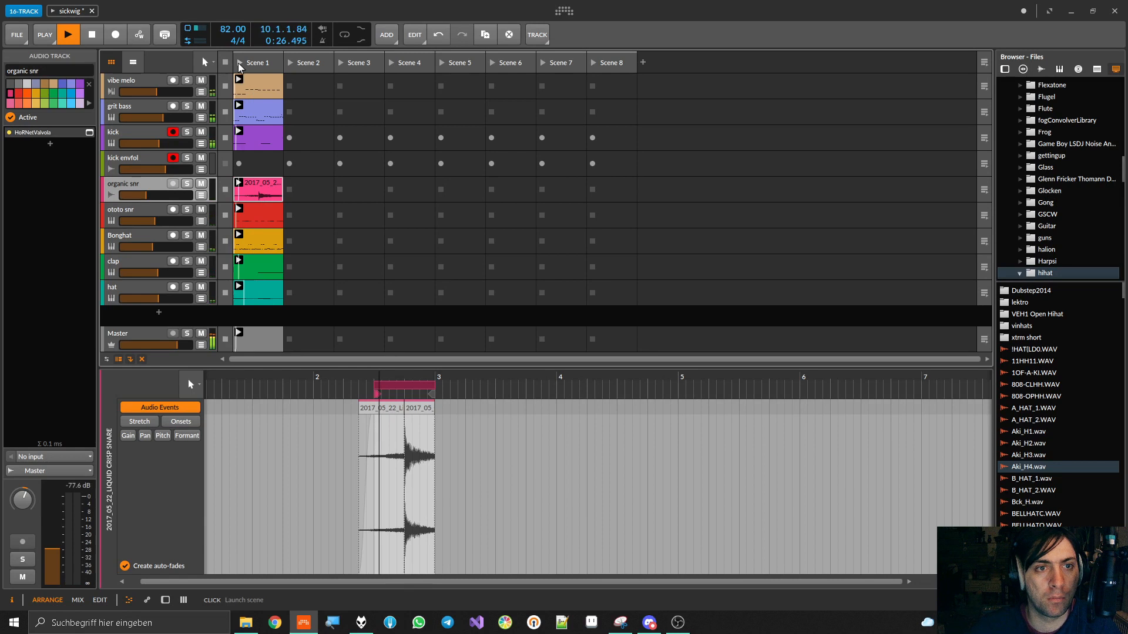
left_click(226, 86)
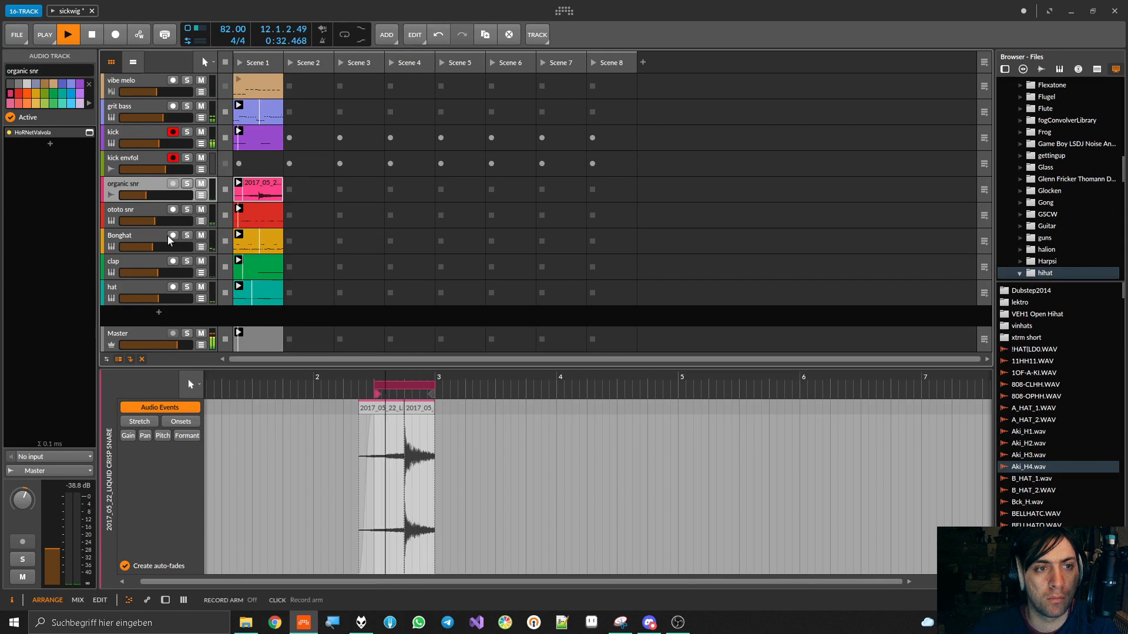
Insert a Chain container before HoRNetValvola on the organic snr track and move Valvola inside it
double_click(151, 187)
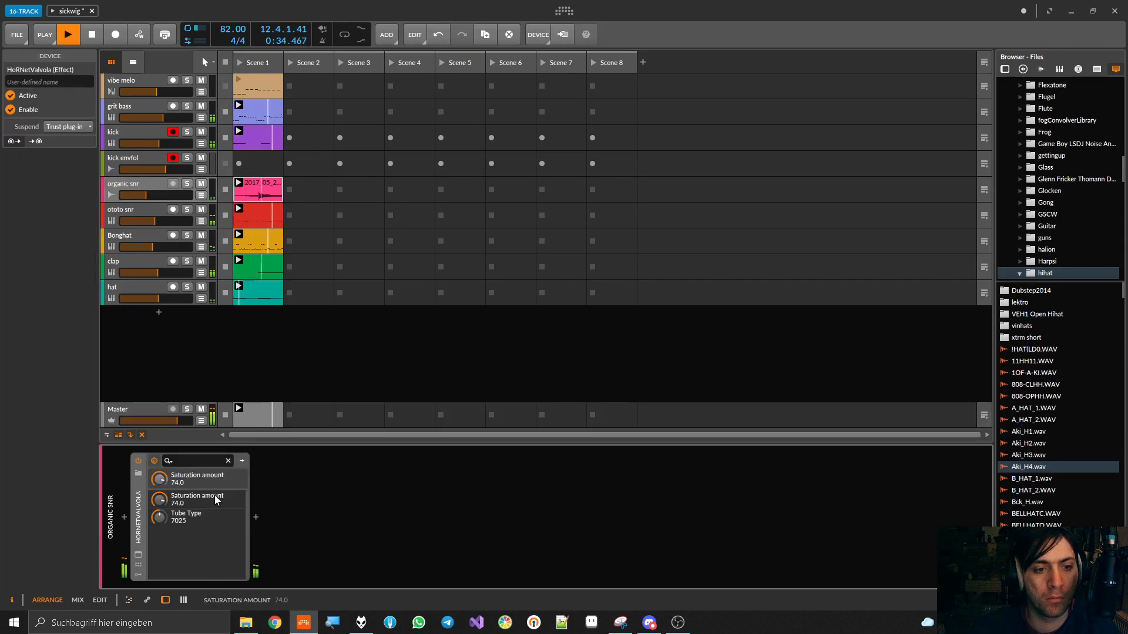
left_click(124, 517)
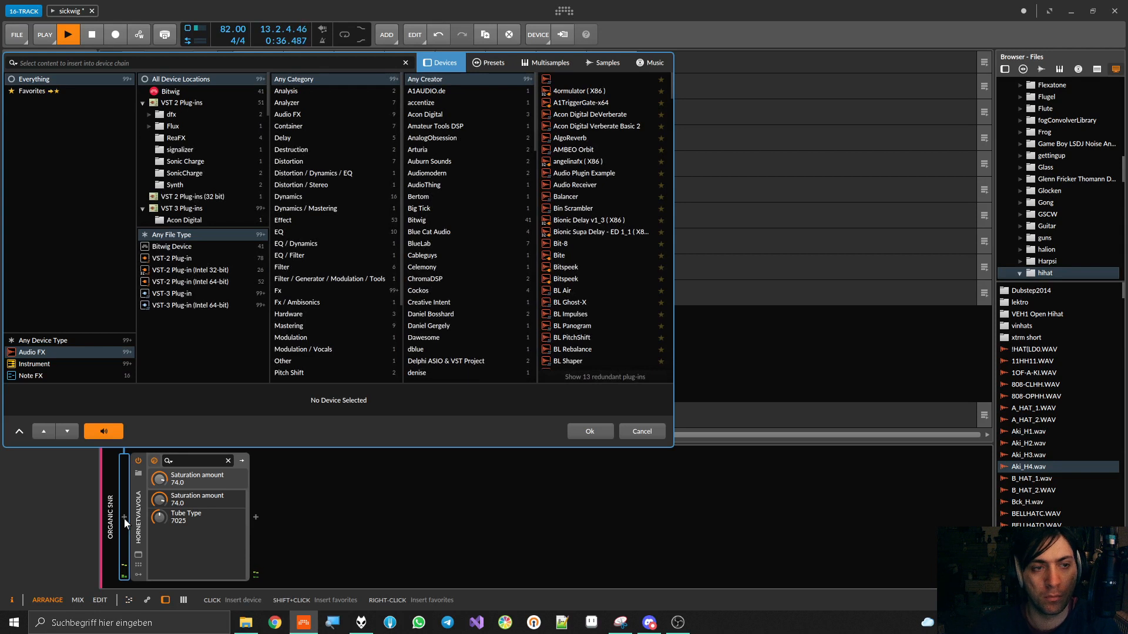
type("chain")
double_click(561, 79)
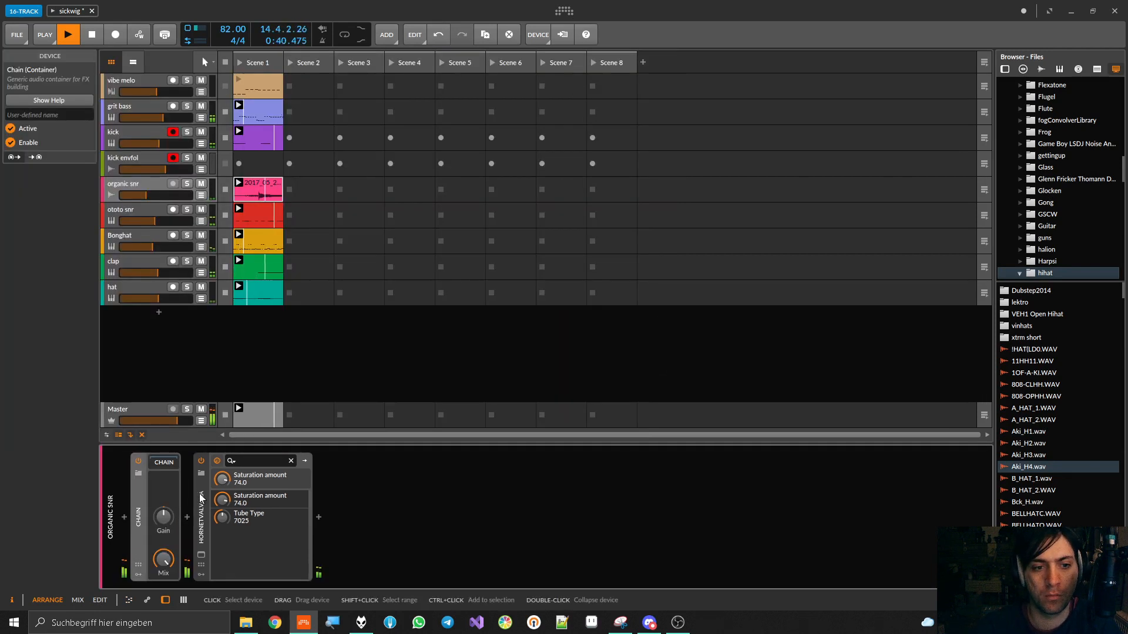
left_click(198, 502)
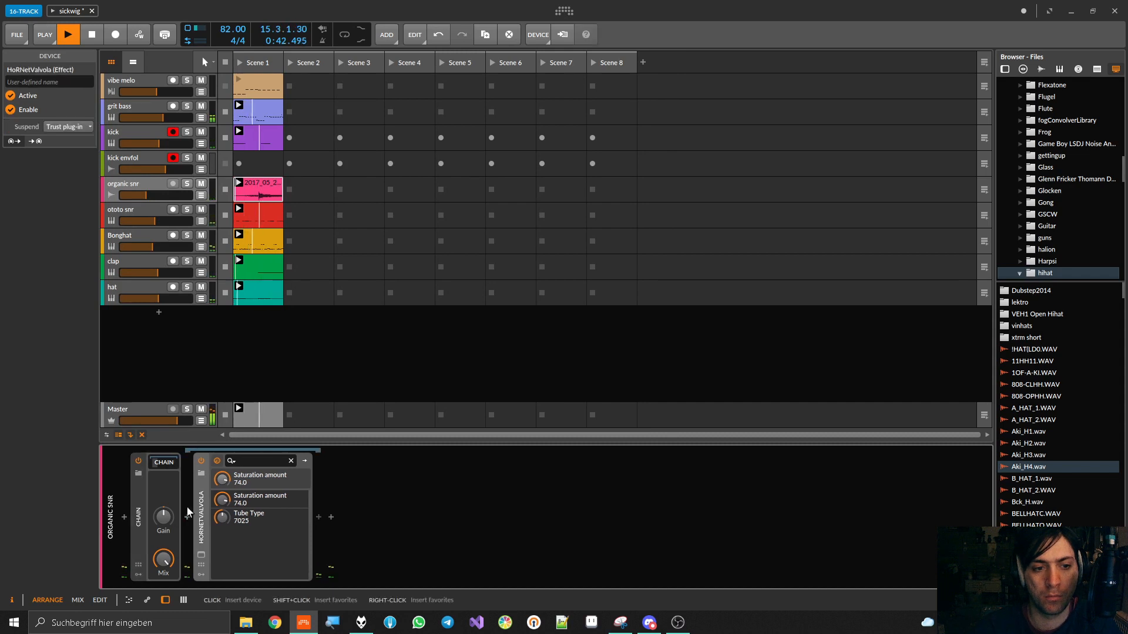
Audition the Chain's Mix at 0% during playback, and raise it to 61.5%
left_click_drag(164, 565, 163, 610)
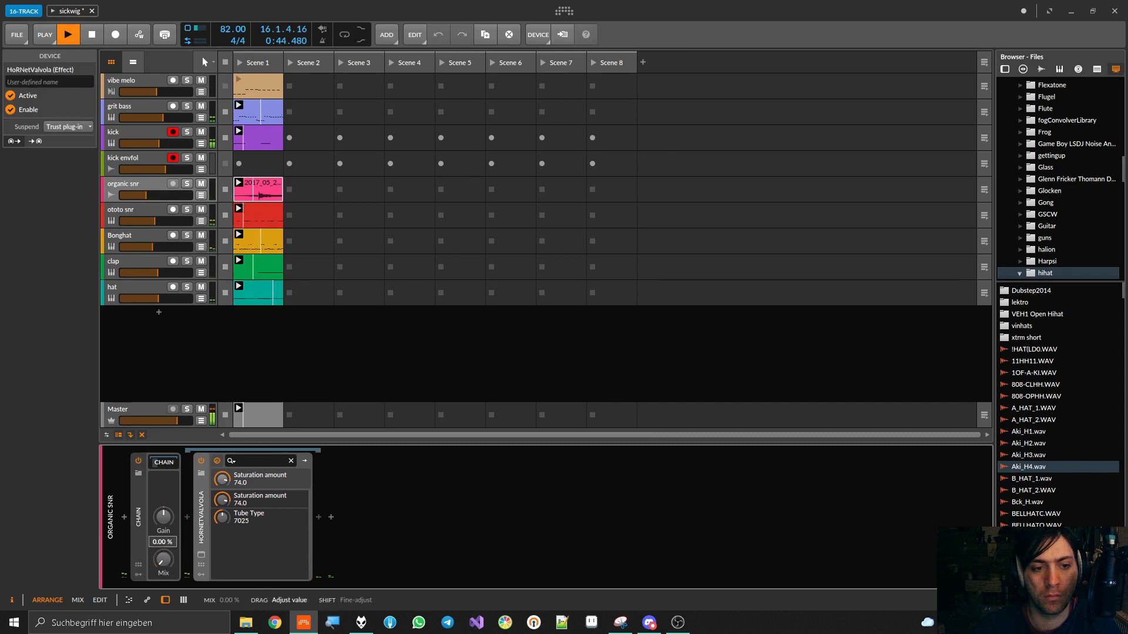
left_click_drag(163, 561, 164, 519)
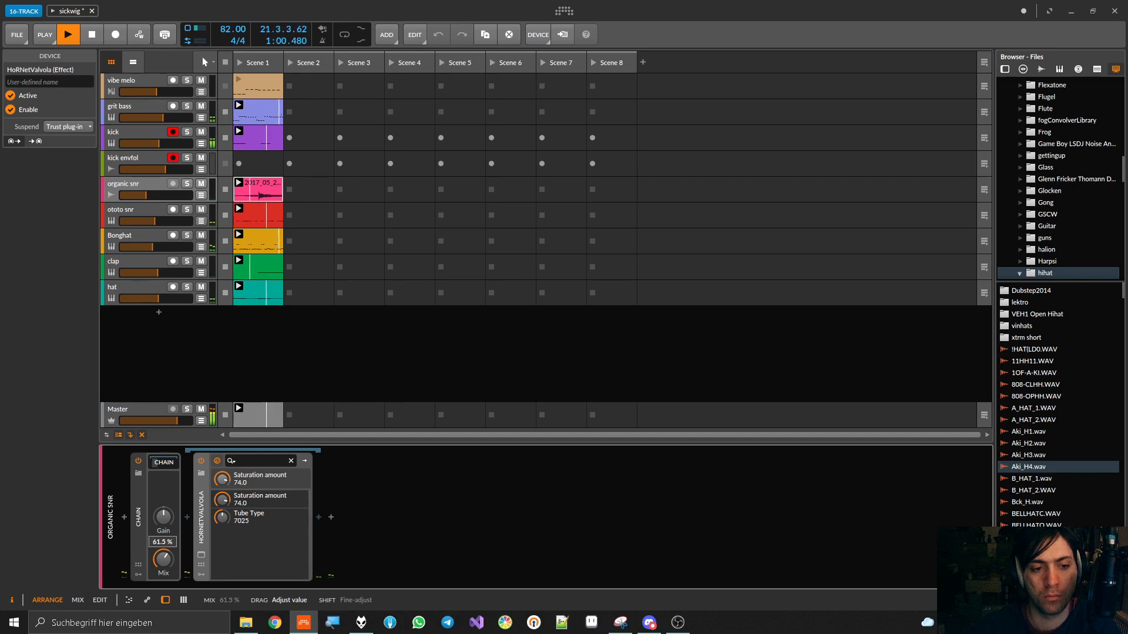
Lower the Chain's Mix slightly during playback and compare the organic snr sound with the Chain bypassed and active
left_click_drag(164, 559, 163, 566)
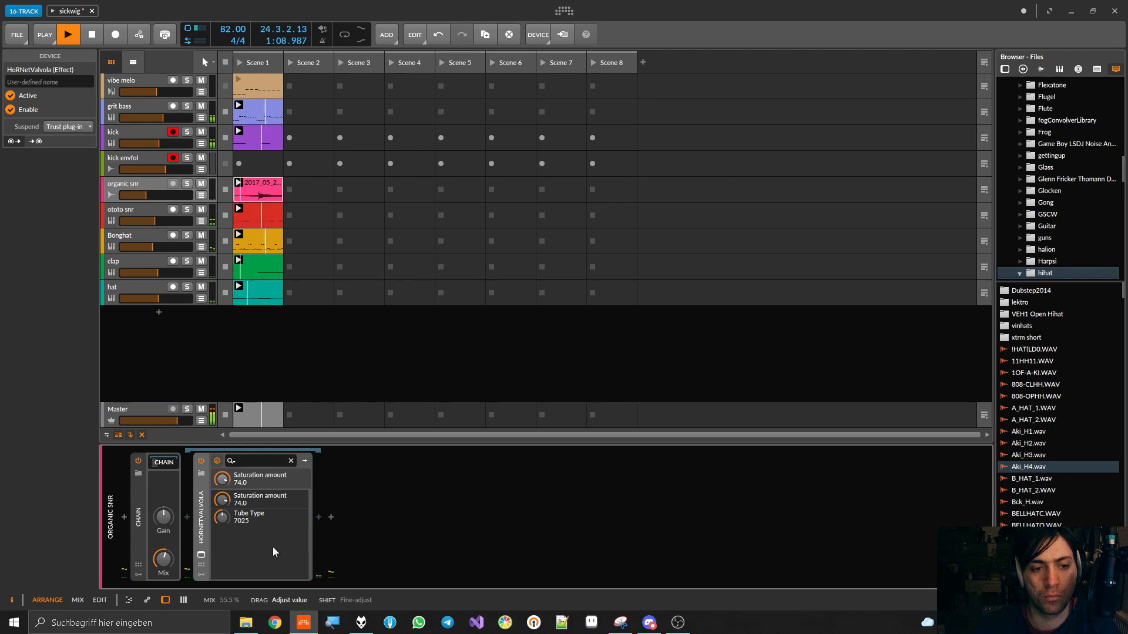
left_click(137, 461)
left_click(137, 461)
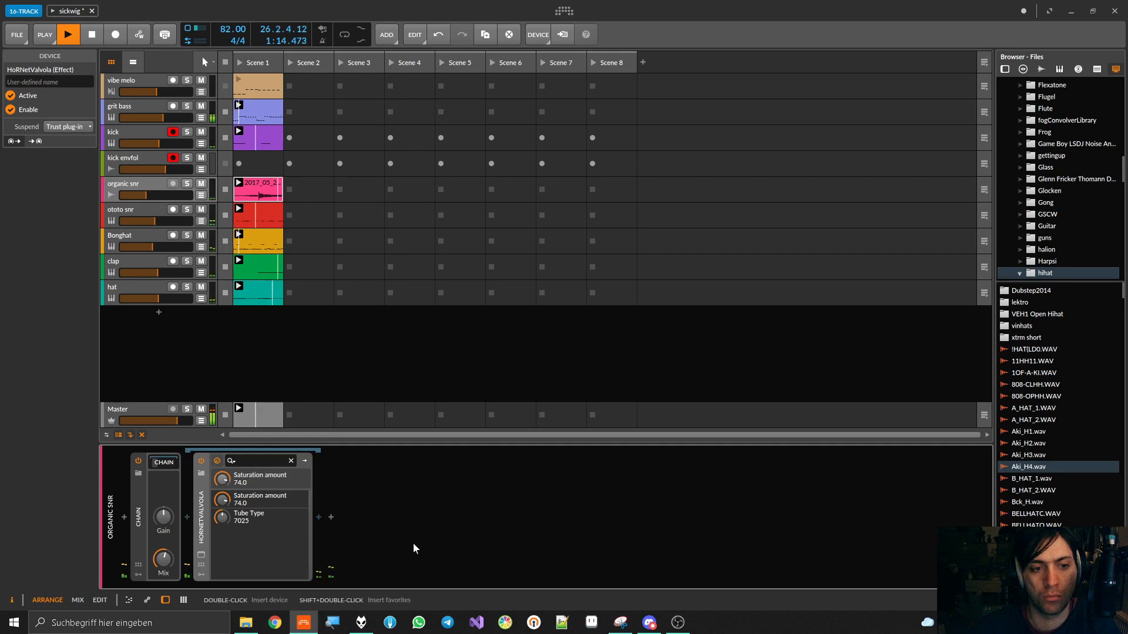
Collapse the Chain container on organic snr, stop playback and save the project
left_click(139, 517)
key("space")
key("ctrl+s")
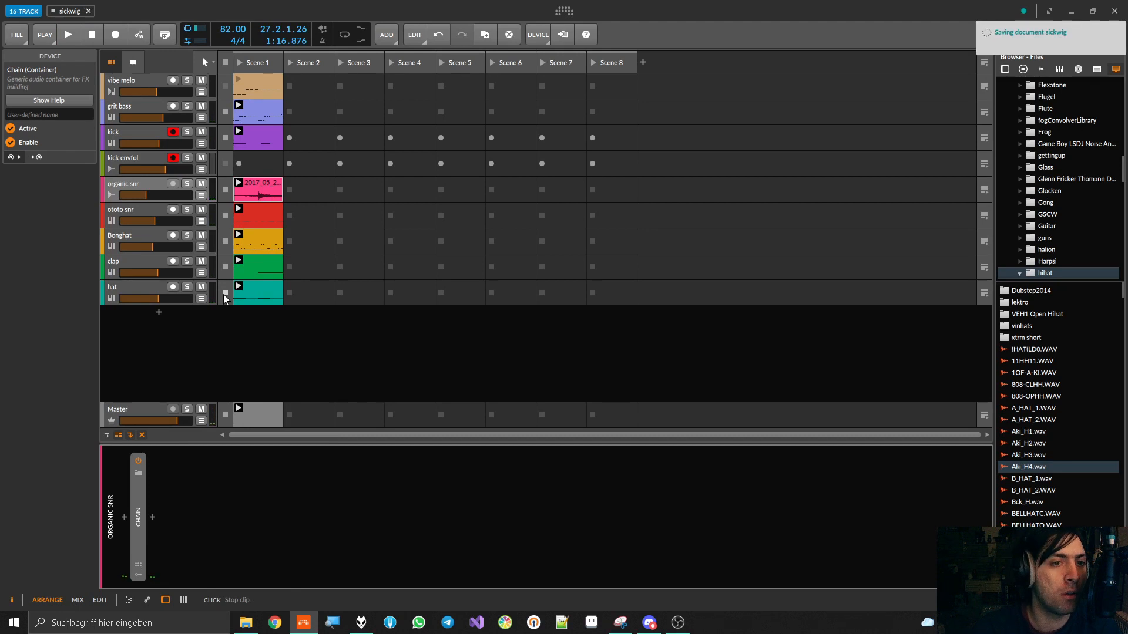
Extend the organic snr clip's loop back to 1.1.1.00 for a length of 2.0.0.00, align its clip start to 1.1.1.00, and audition it
left_click(143, 209)
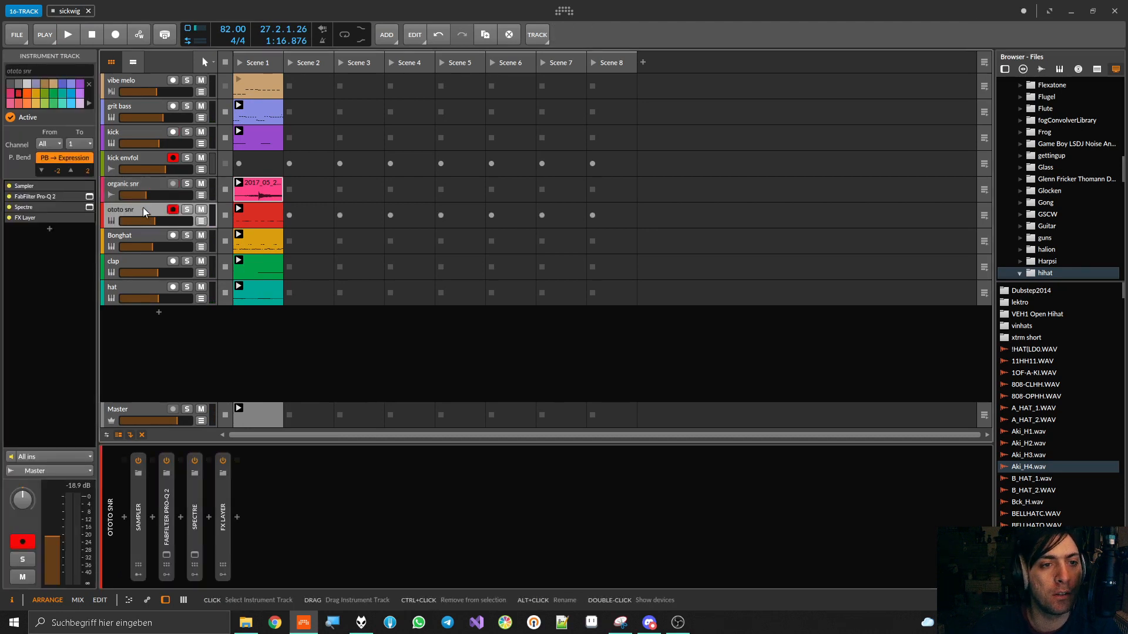
left_click(143, 189)
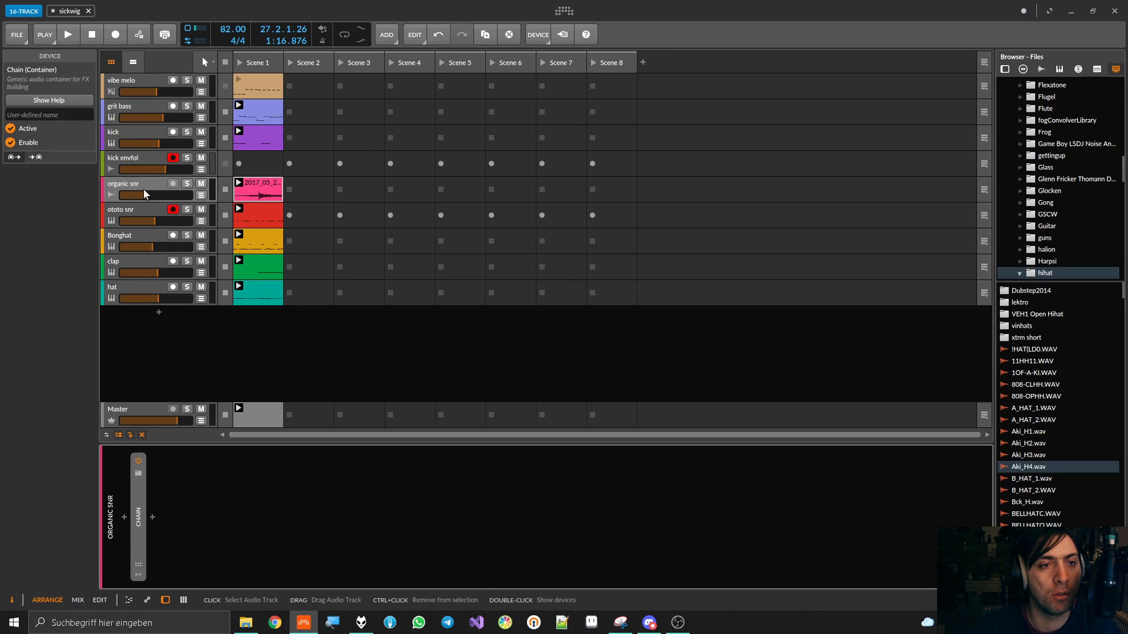
left_click(267, 187)
scroll(371, 438, "down", 8)
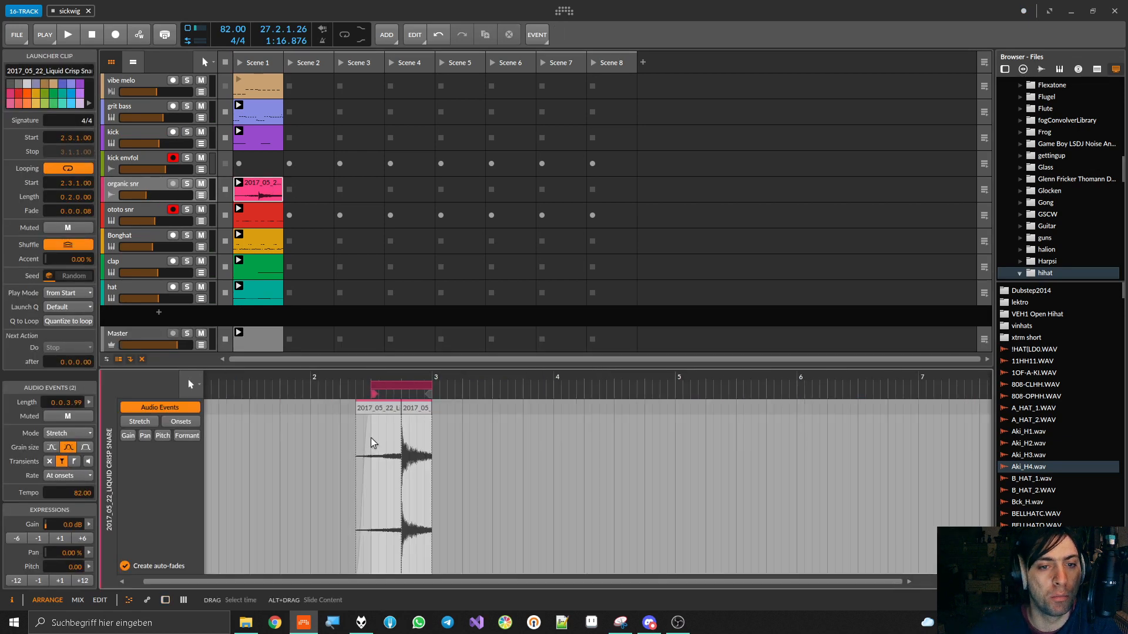
scroll(365, 402, "down", 1)
scroll(365, 402, "down", 2)
left_click_drag(369, 386, 293, 403)
mouse_move(372, 393)
left_mouse_down()
mouse_move(296, 394)
mouse_move(295, 409)
left_mouse_up()
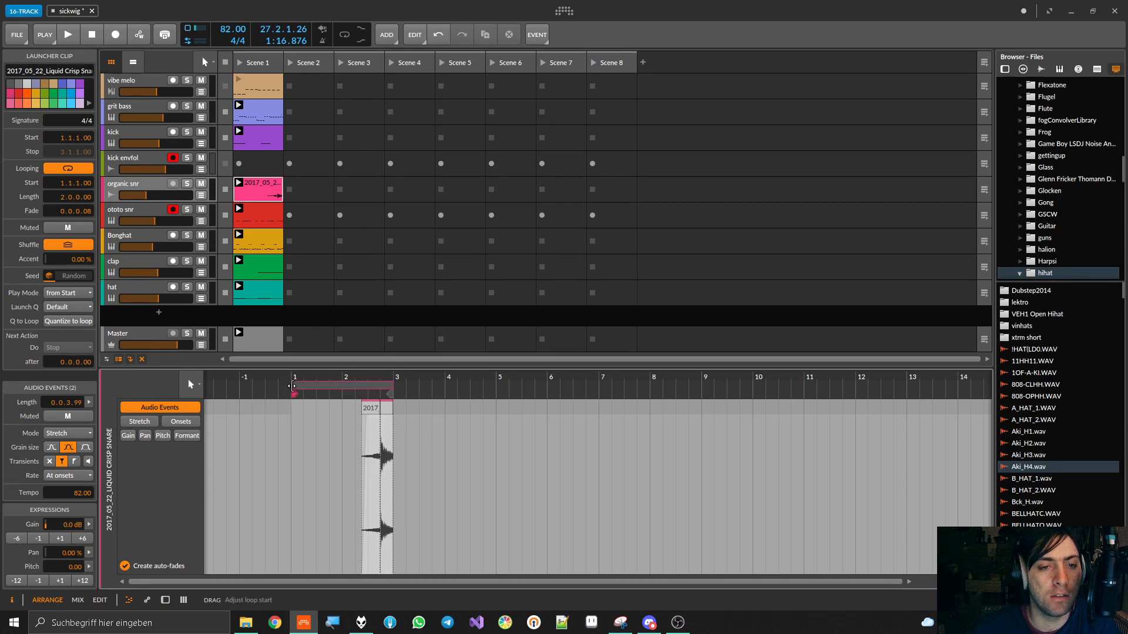
key("space")
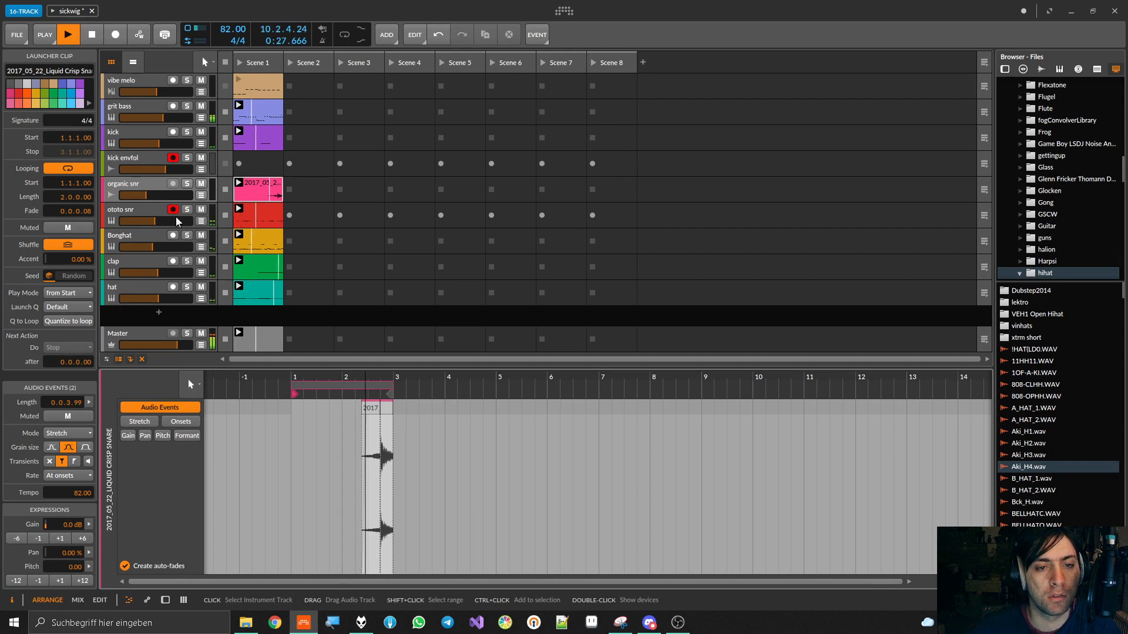
key("space")
Mute vibe melo and solo ototo snr, auditioning it while viewing the notes and velocities of its Scene 1 clip
left_click(155, 213)
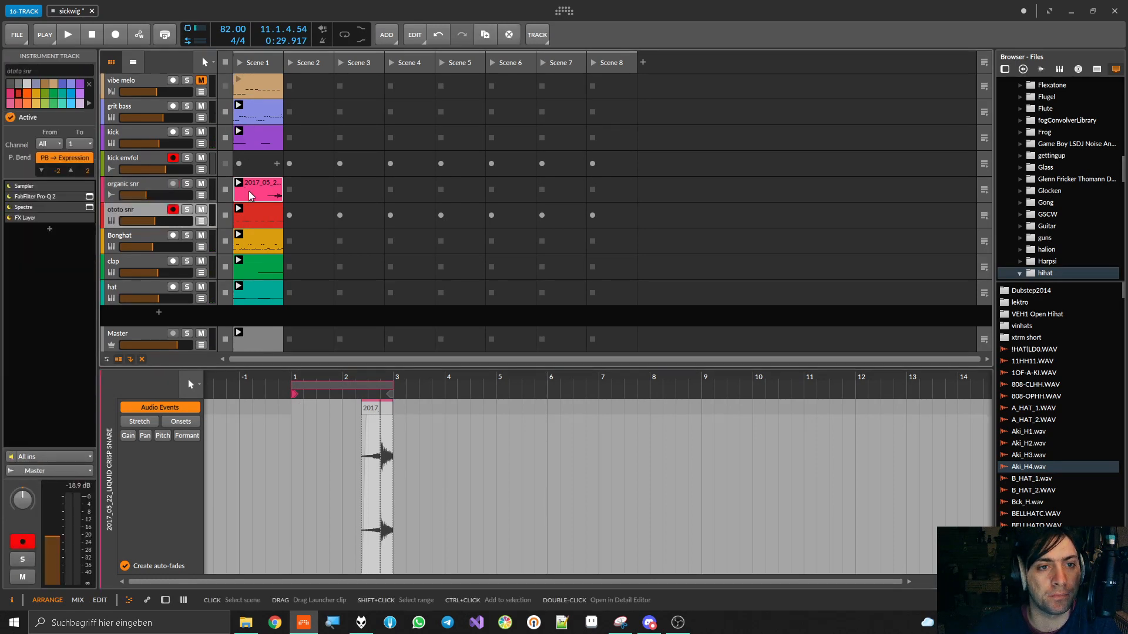
key("s")
key("space")
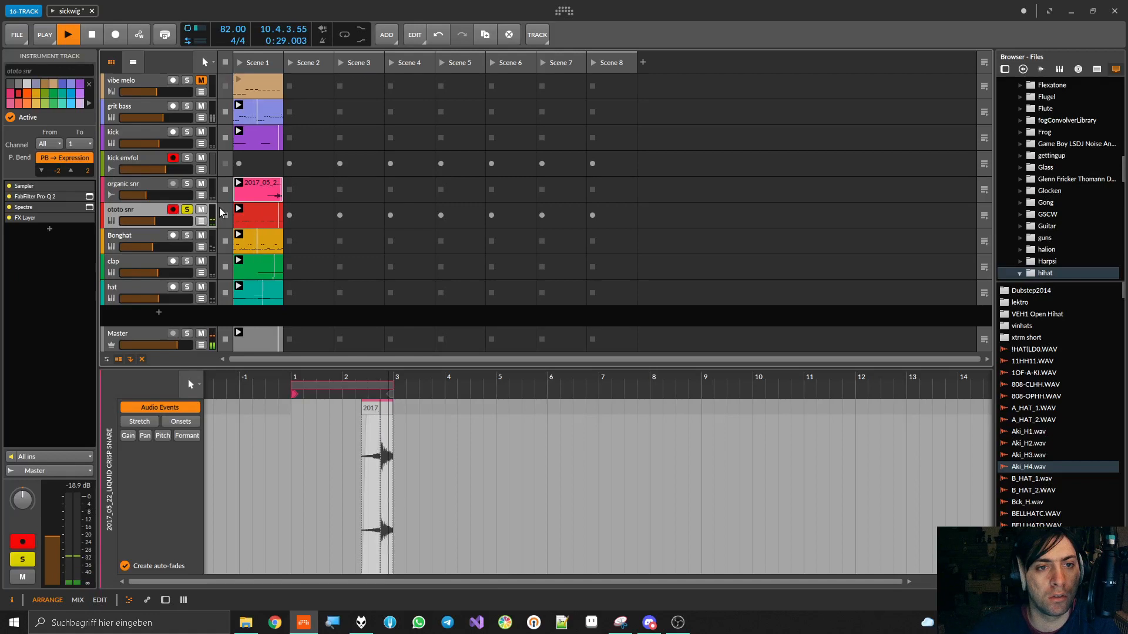
left_click(256, 214)
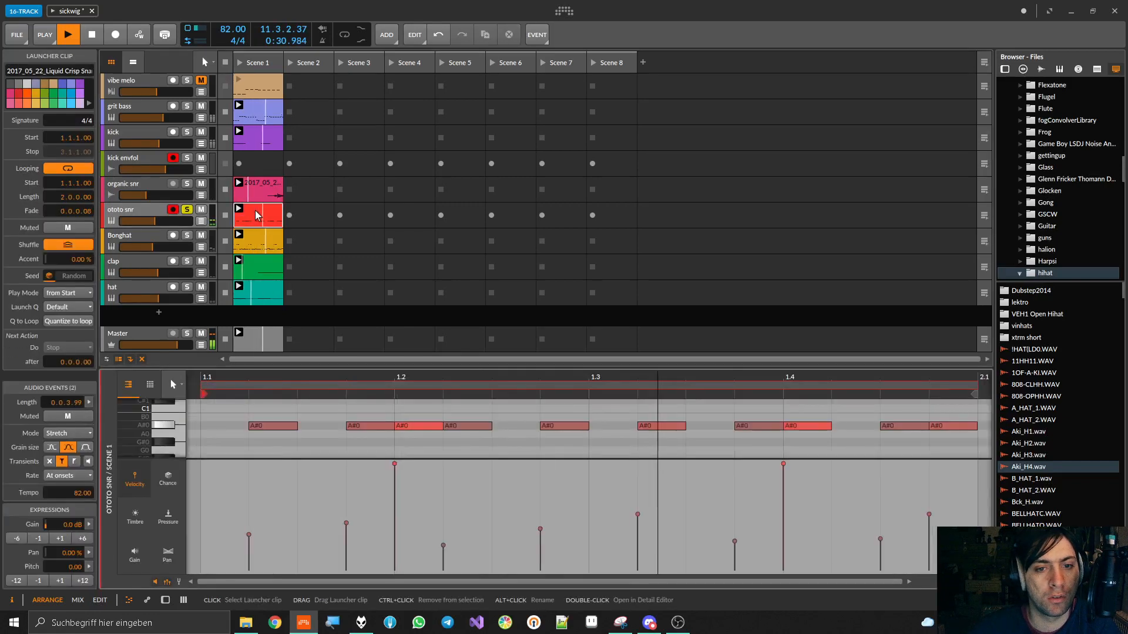
scroll(403, 434, "down", 5)
key("space")
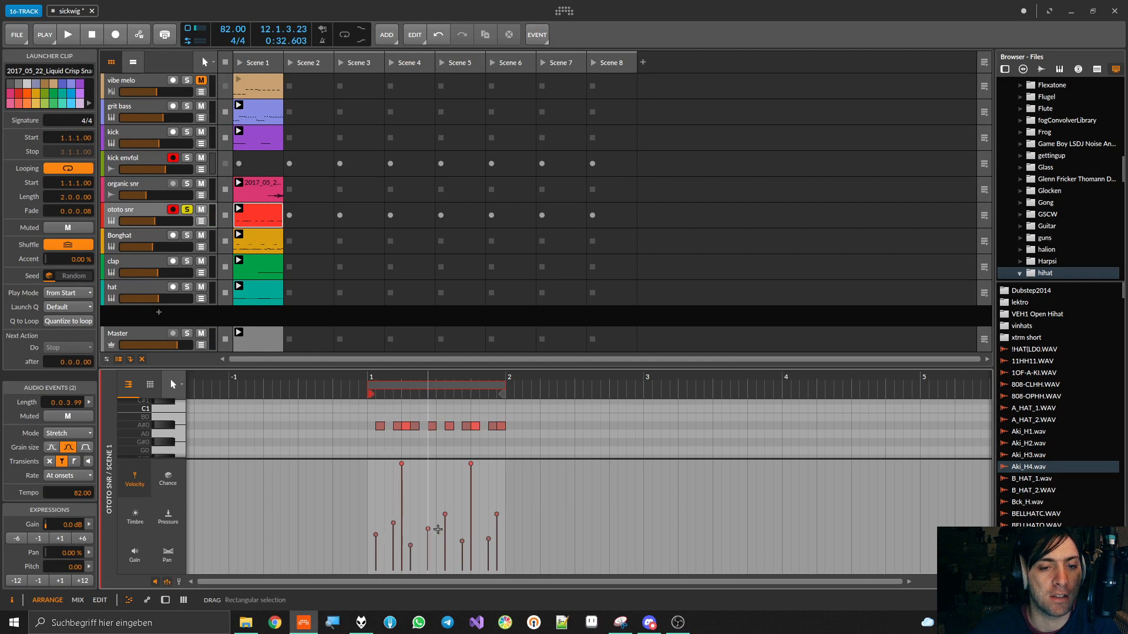
Examine how velocity modulates the filter frequency and sustain in the ototo snr track's Sampler, with a short playback
left_click(128, 217)
key("d")
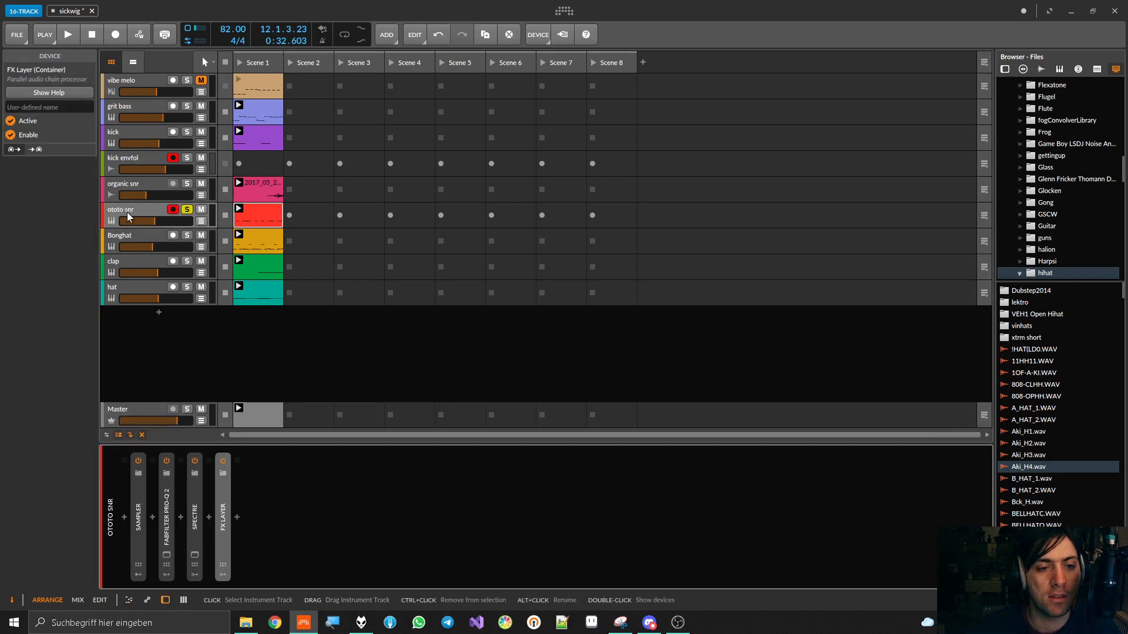
double_click(138, 505)
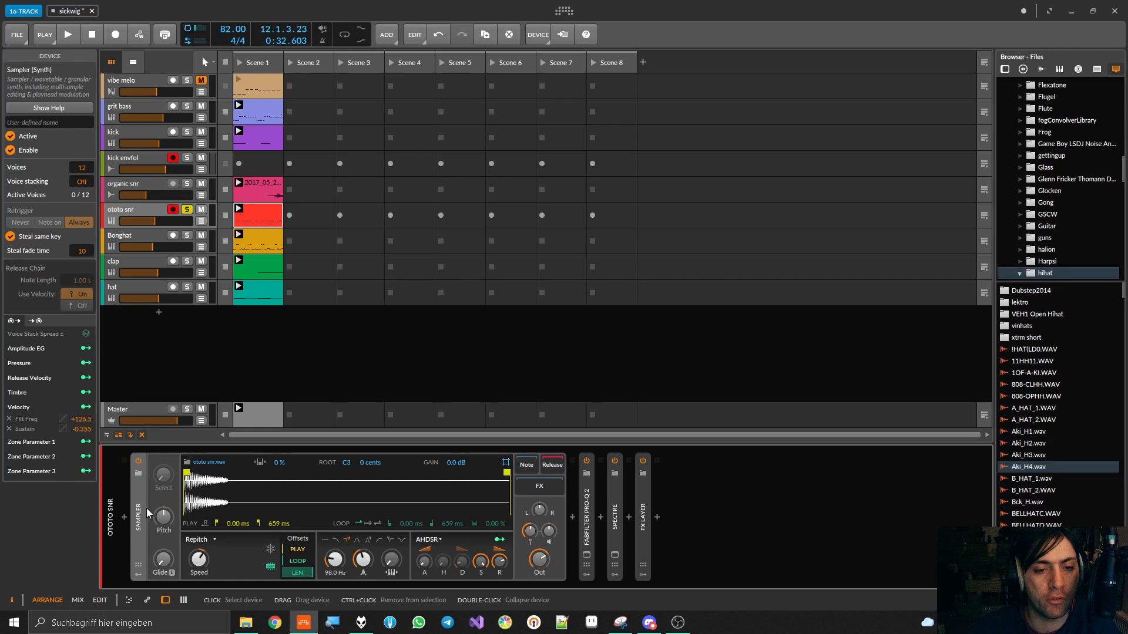
left_click(137, 575)
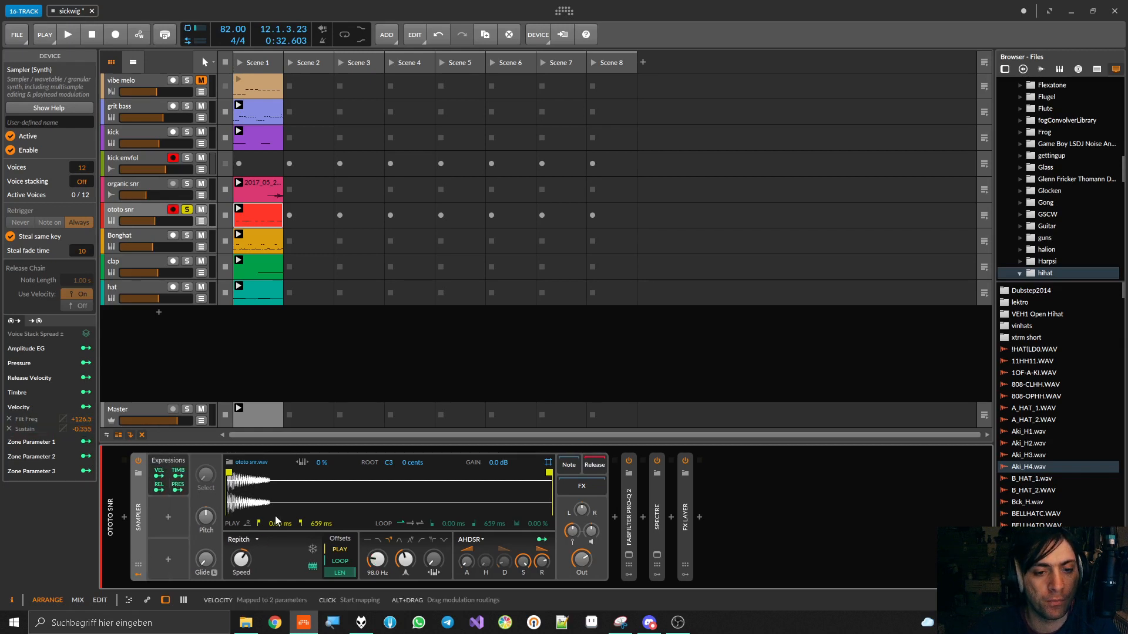
left_click(157, 474)
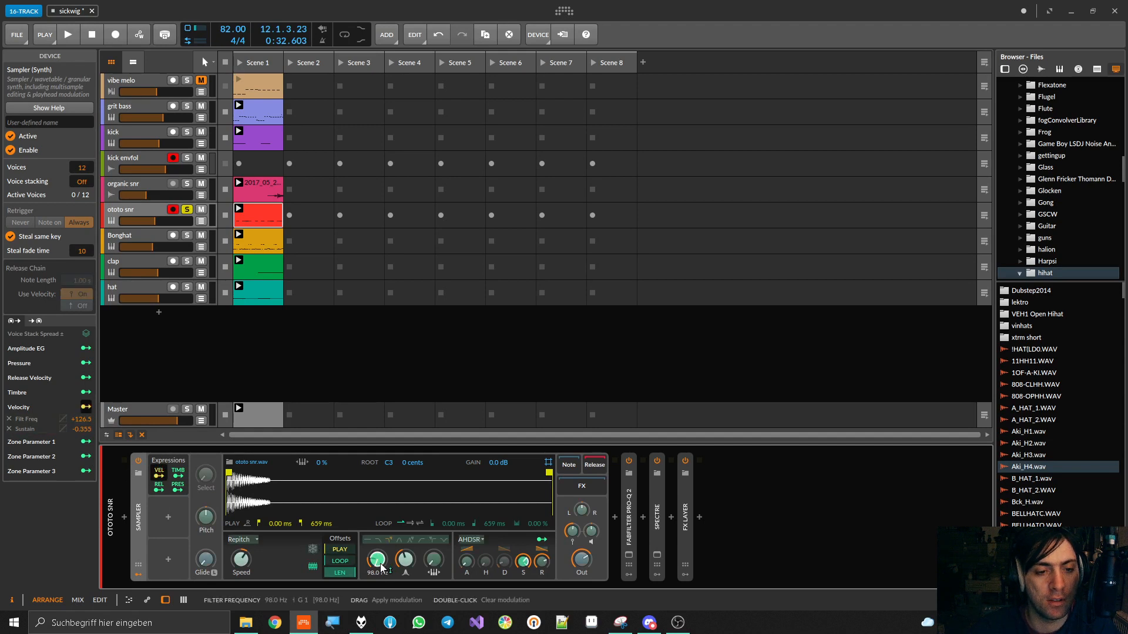
key("space")
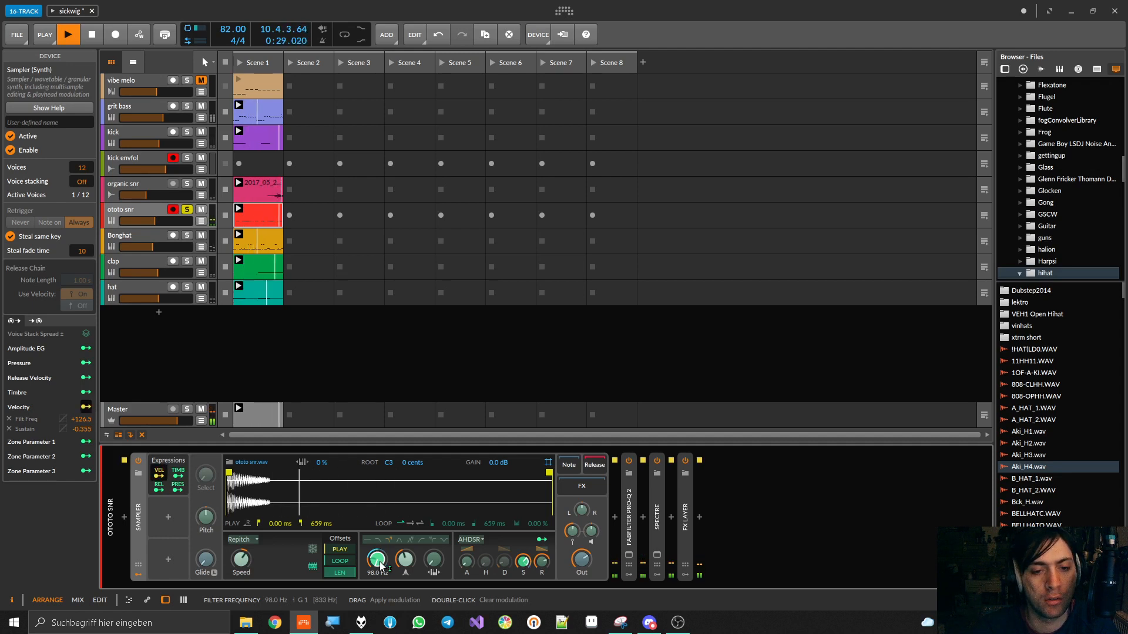
key("space")
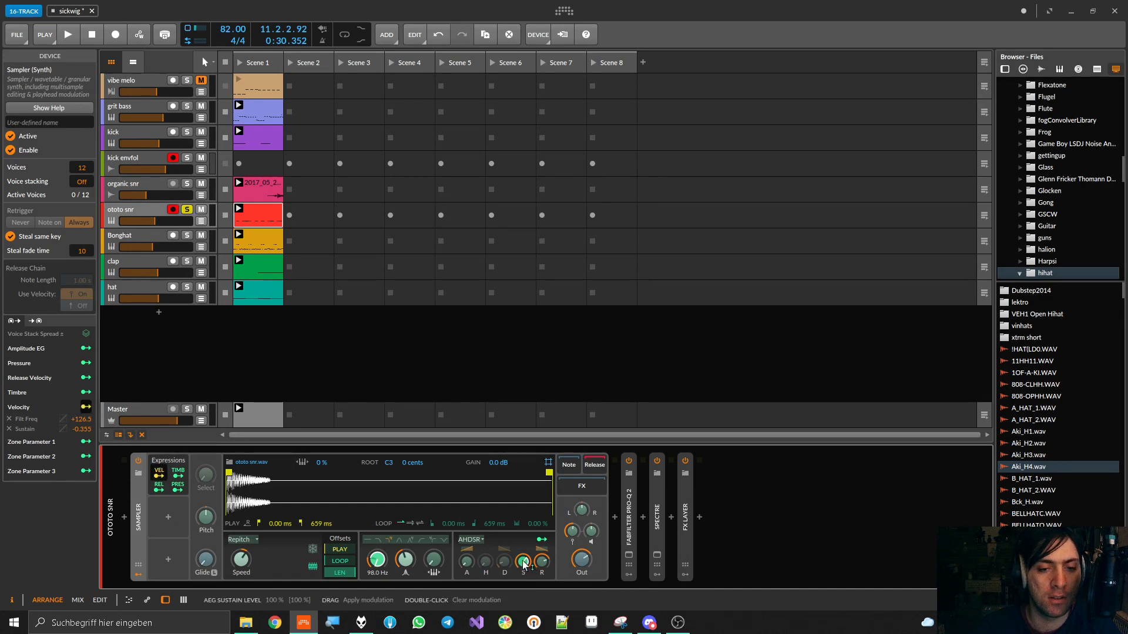
left_click(161, 477)
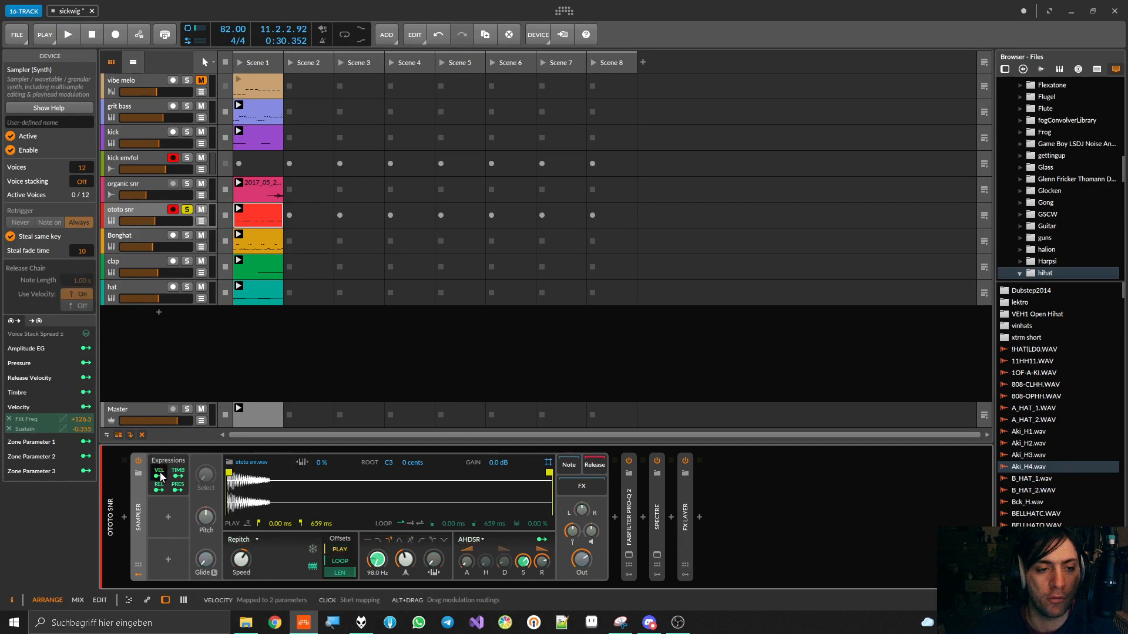
Review the FabFilter Pro-Q 2 and Spectre devices on ototo snr, collapsing each device after viewing it
double_click(140, 522)
double_click(213, 499)
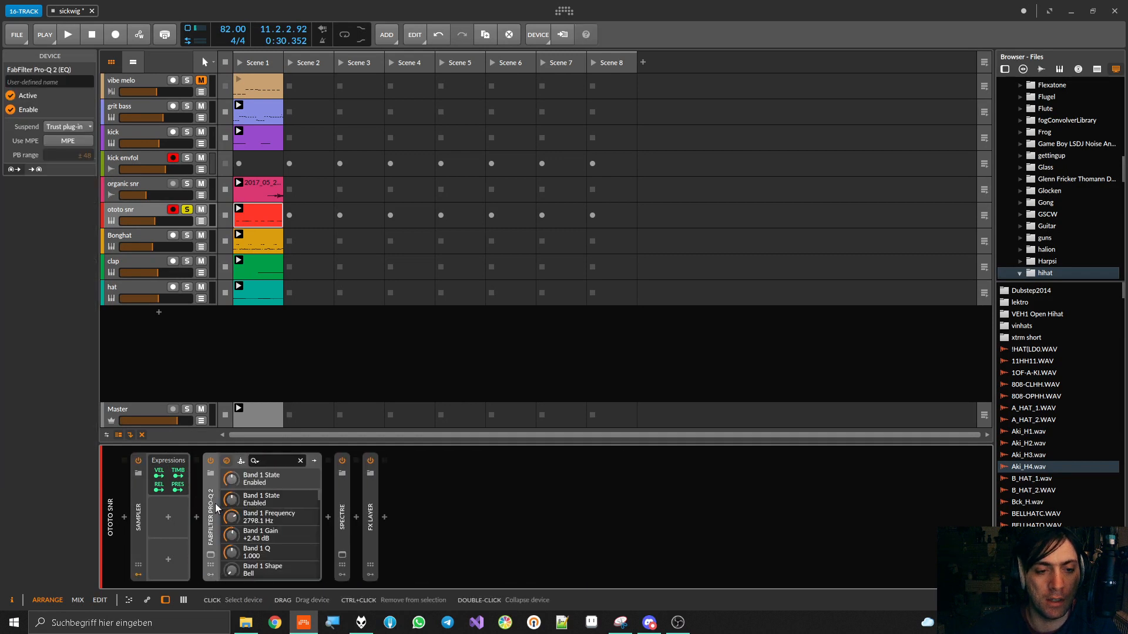
left_click(210, 555)
left_click(210, 555)
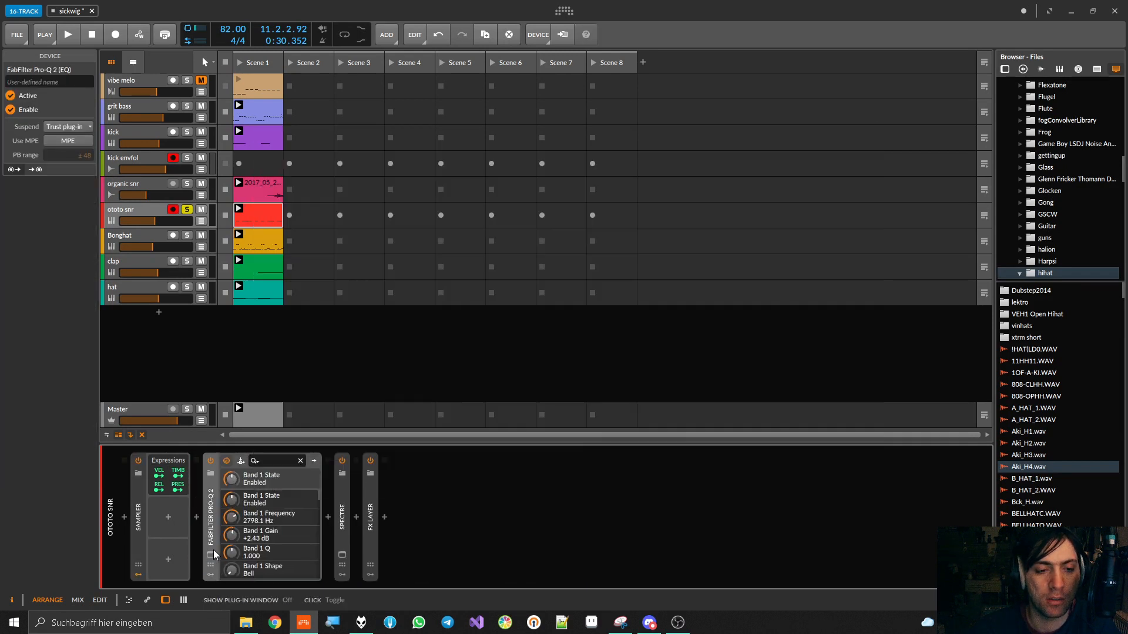
double_click(213, 550)
double_click(239, 543)
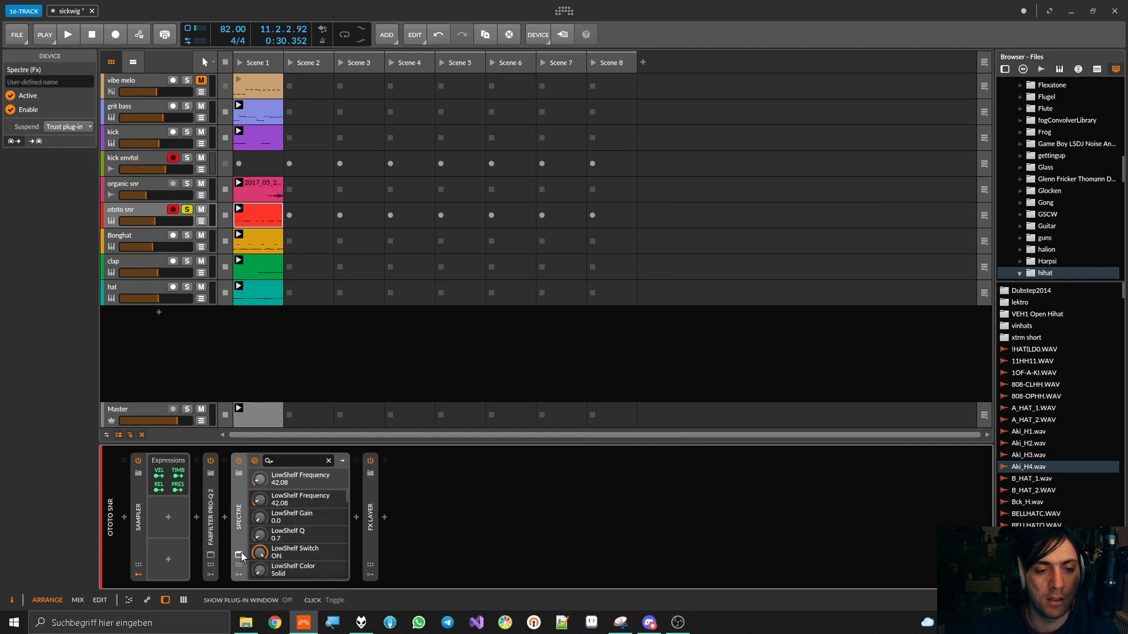
left_click(238, 554)
left_click(239, 554)
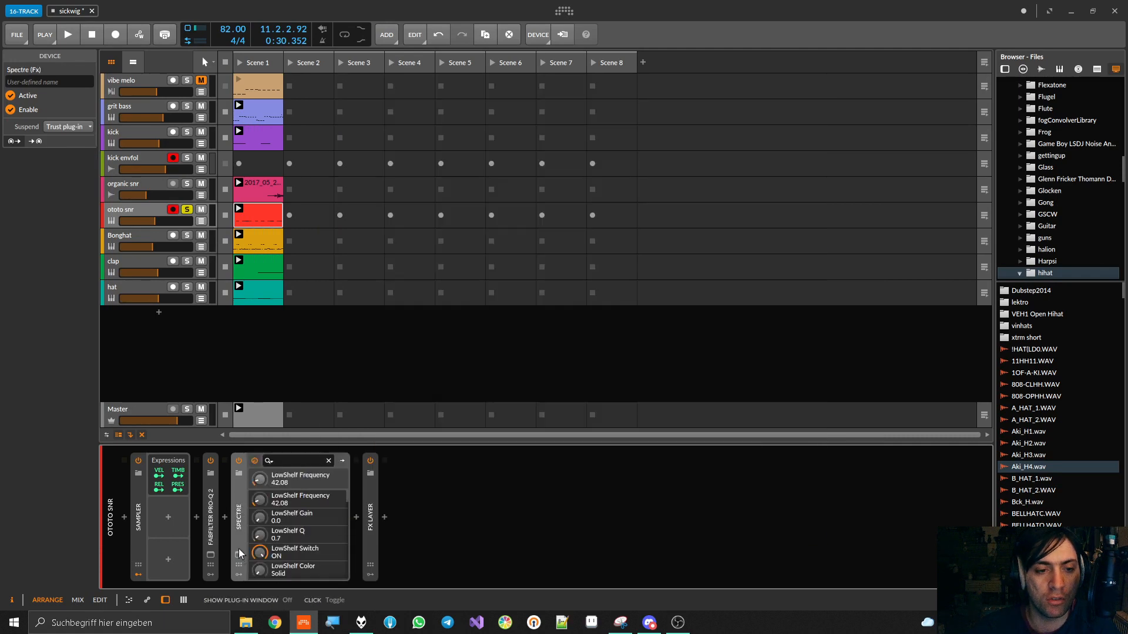
double_click(240, 510)
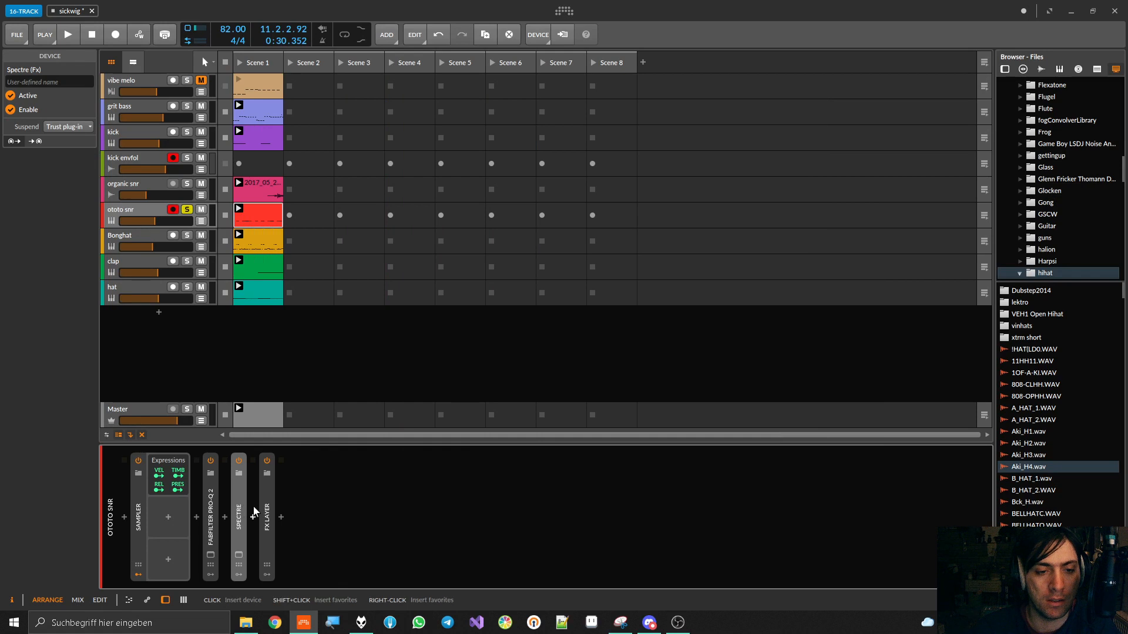
Inspect FreeClip inside the FX Layer on ototo snr and audition the snare with the FreeClip layer active and muted
double_click(267, 511)
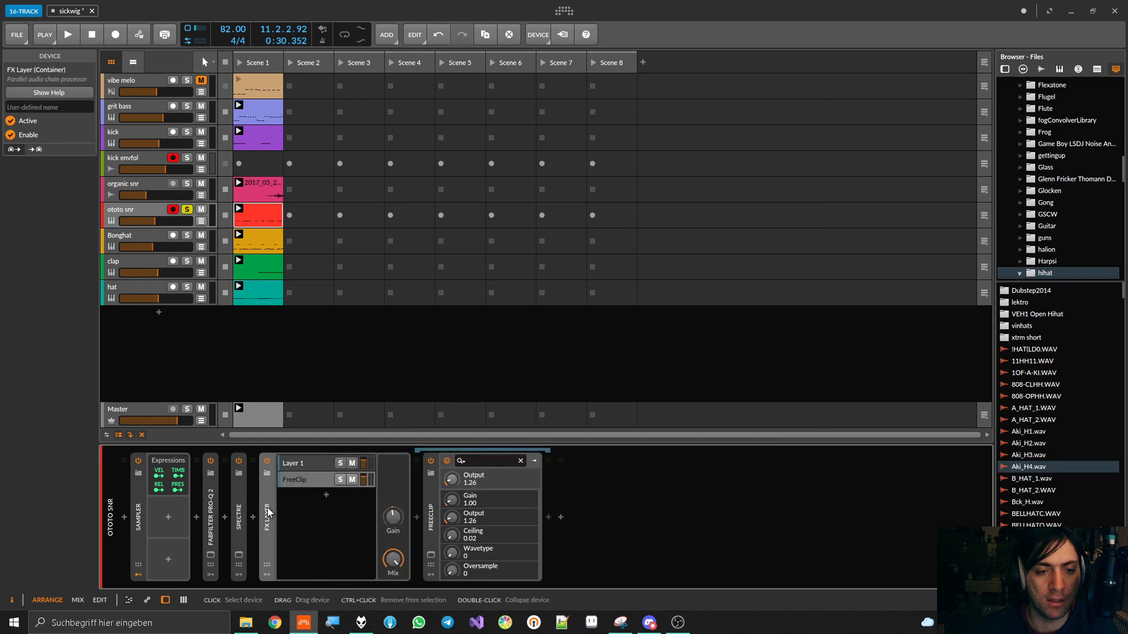
left_click(302, 480)
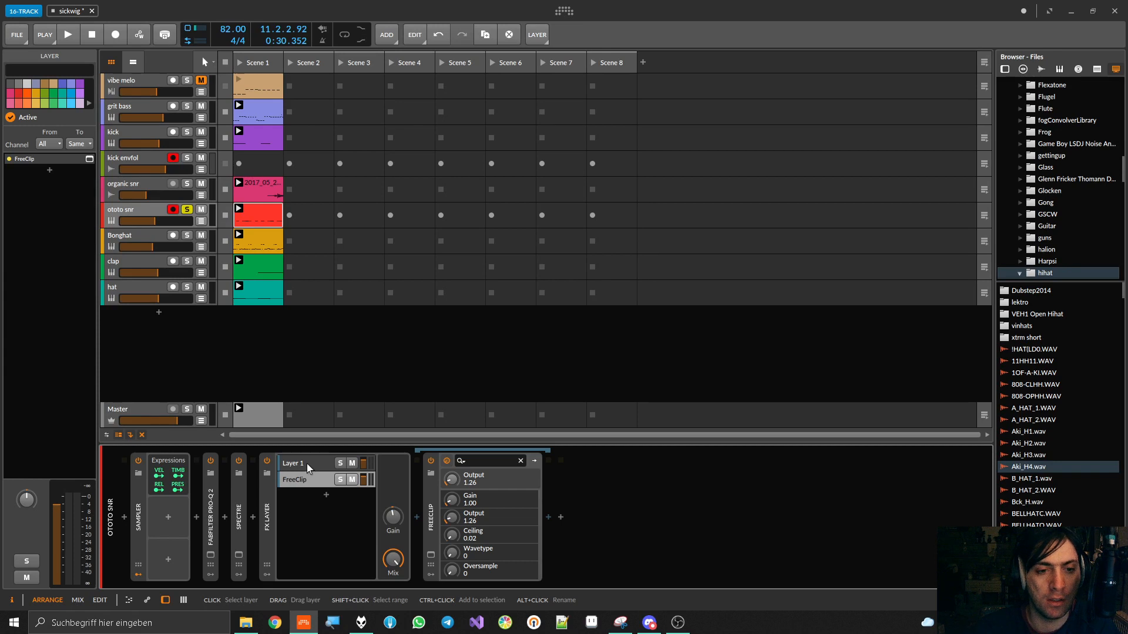
left_click(431, 555)
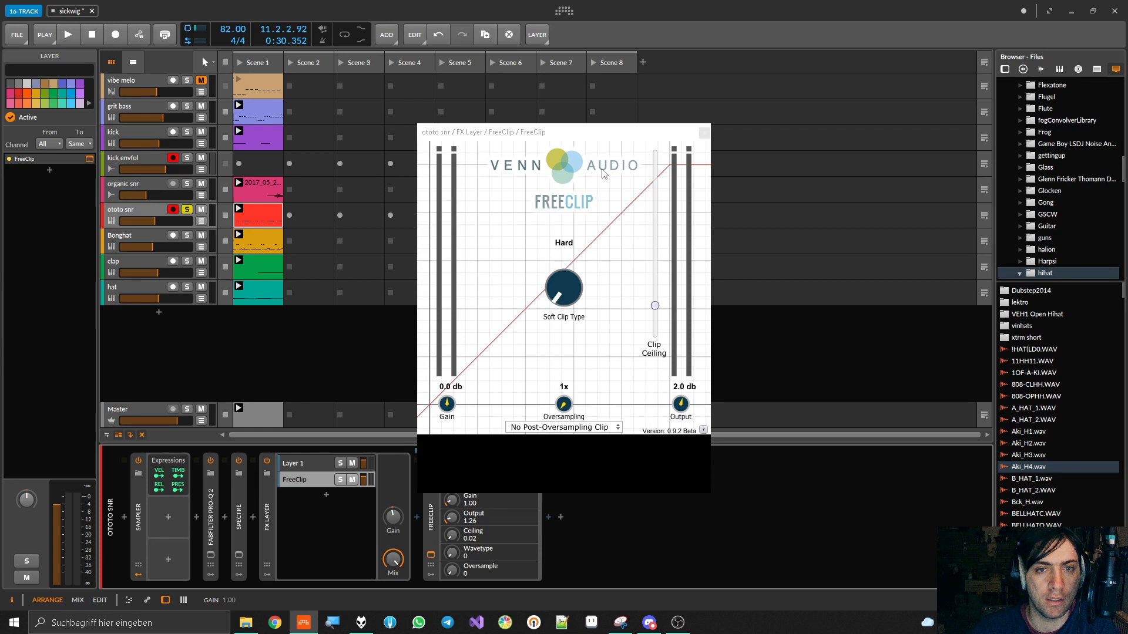
key("space")
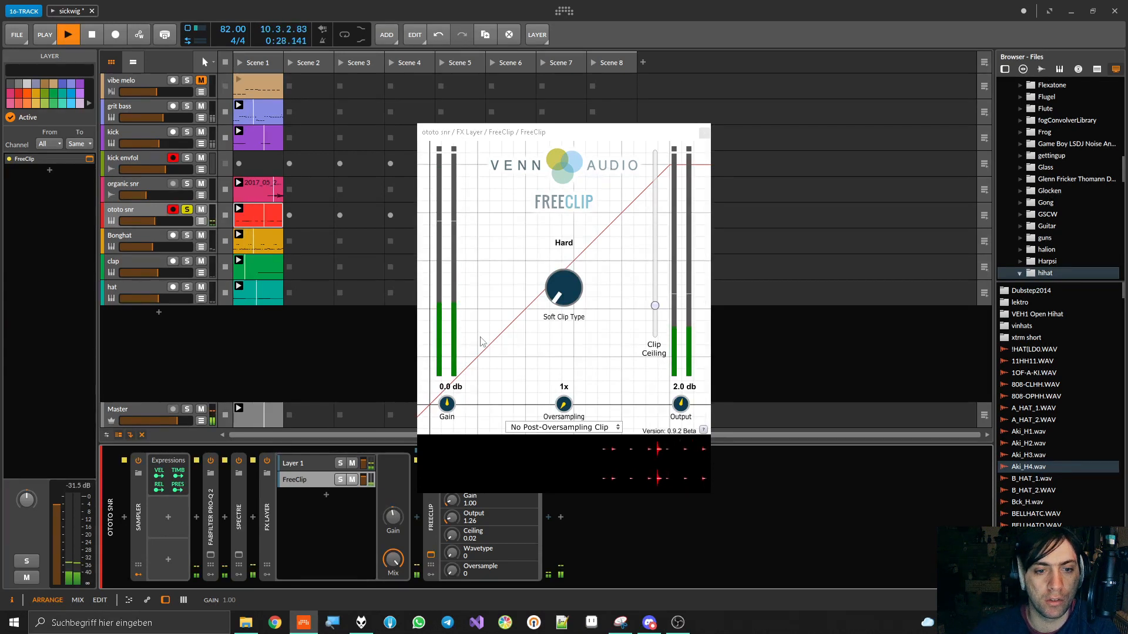
left_click(352, 480)
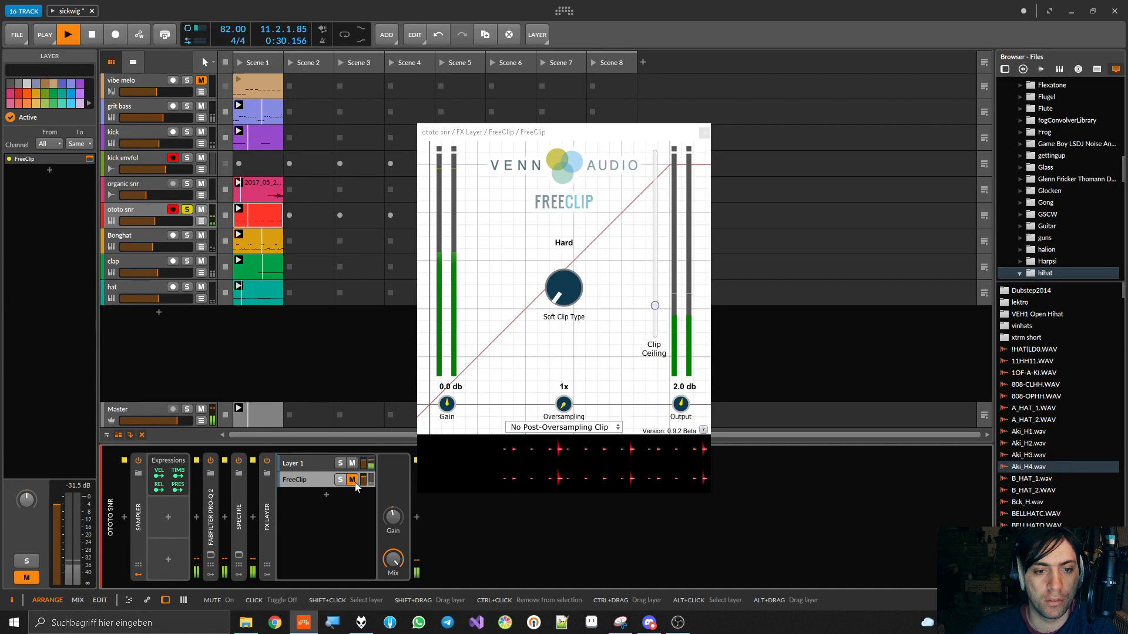
key("space")
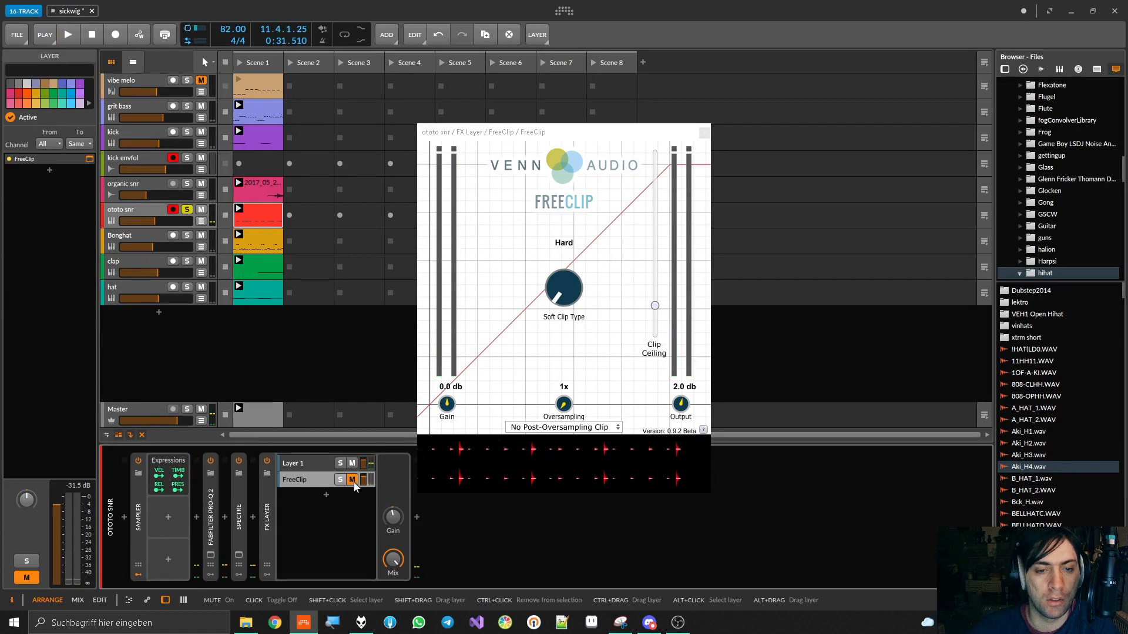
left_click(352, 480)
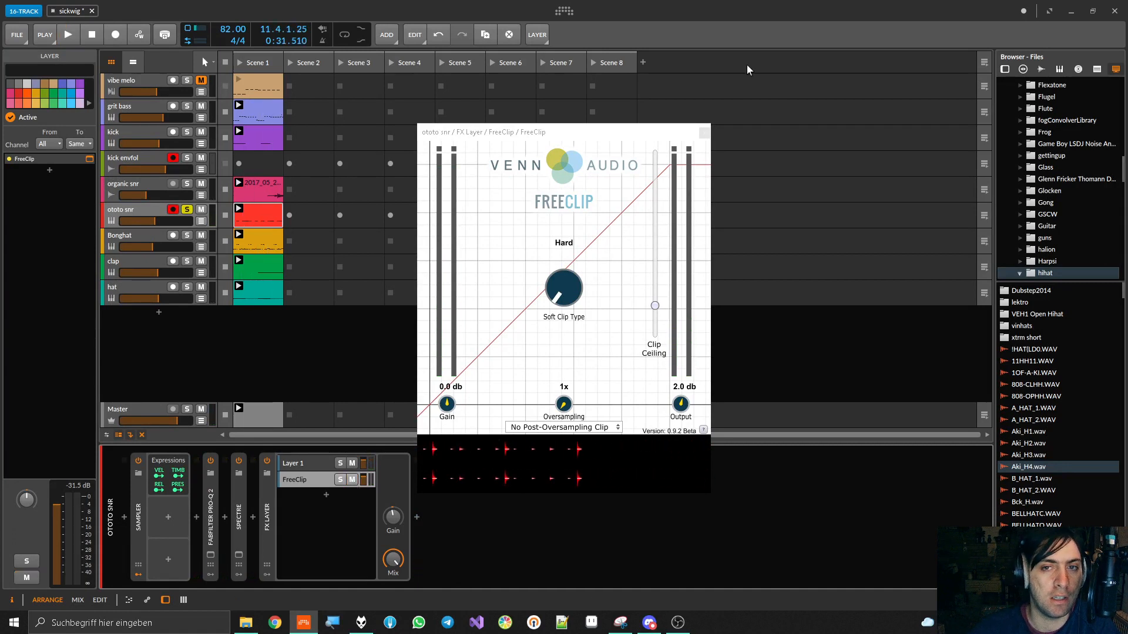
left_click(279, 530)
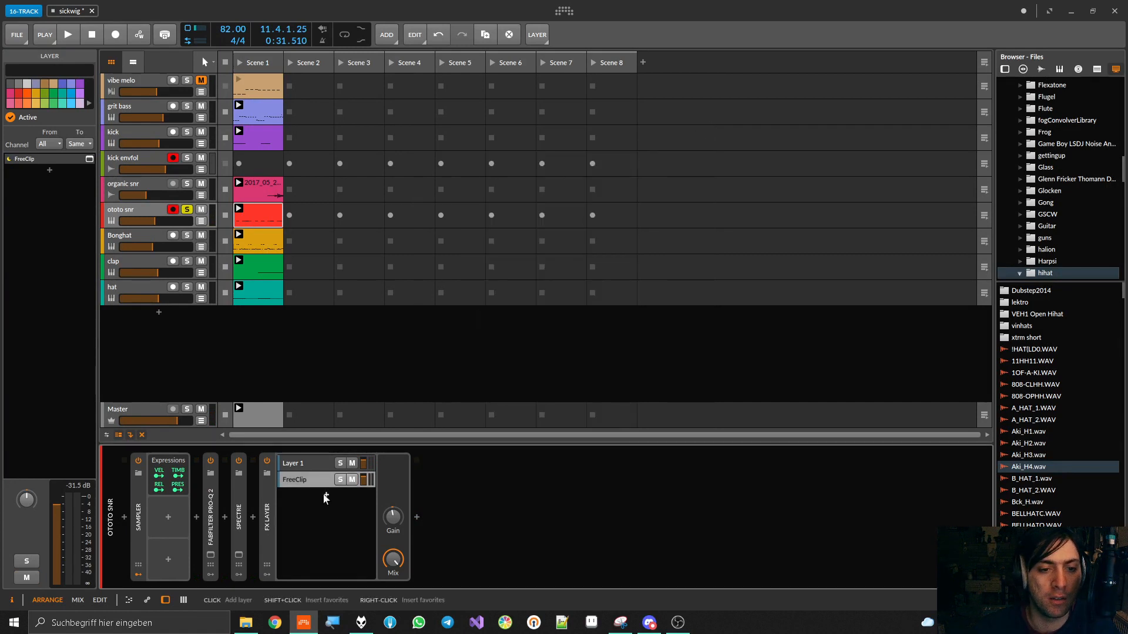
Insert HoRNetValvola after the FX Layer on the ototo snr track and start playback
left_click(416, 518)
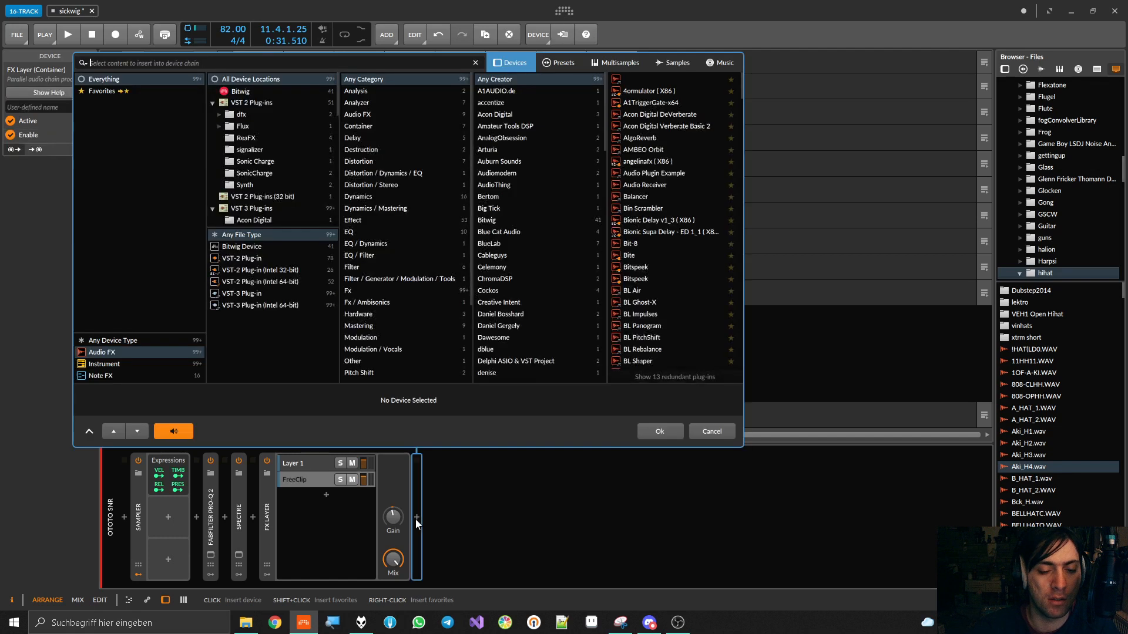
type("valv")
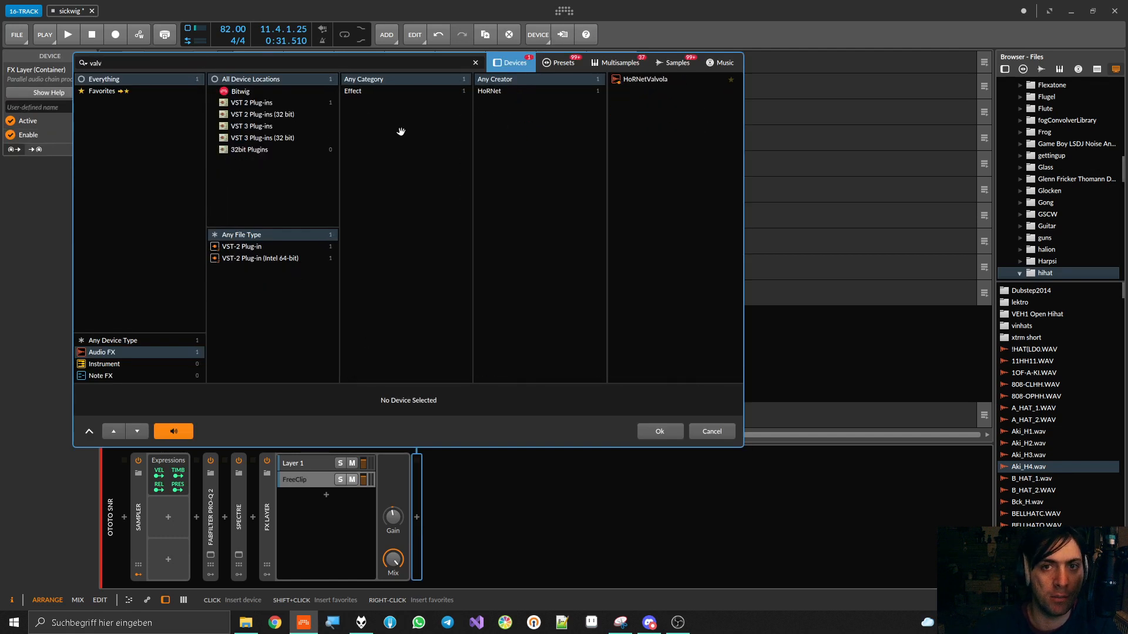
double_click(654, 81)
key("space")
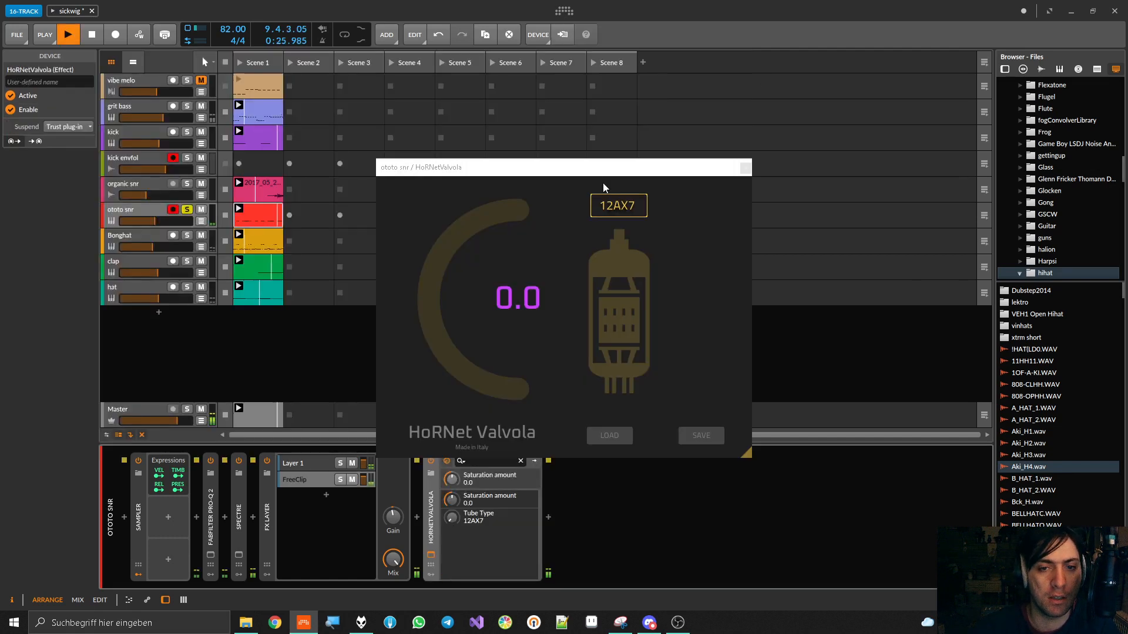
Set HoRNetValvola on ototo snr to the 7025 tube type with a saturation amount of 47.3
left_click_drag(456, 265, 456, 213)
left_click_drag(452, 517, 452, 483)
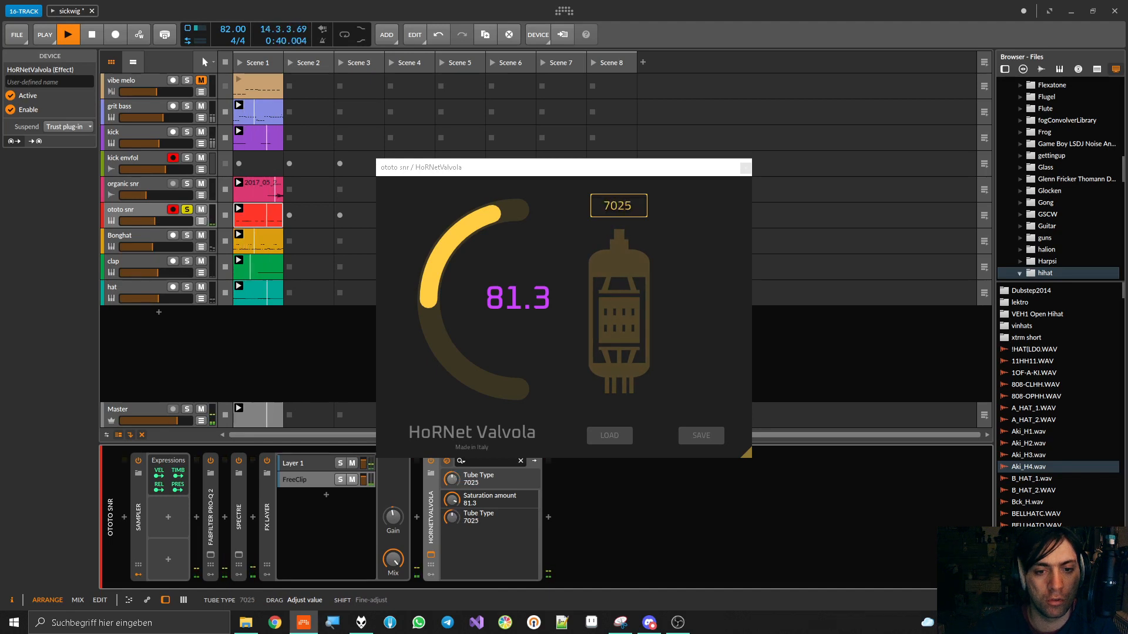
mouse_move(452, 500)
left_mouse_down()
mouse_move(452, 521)
mouse_move(456, 503)
left_mouse_up()
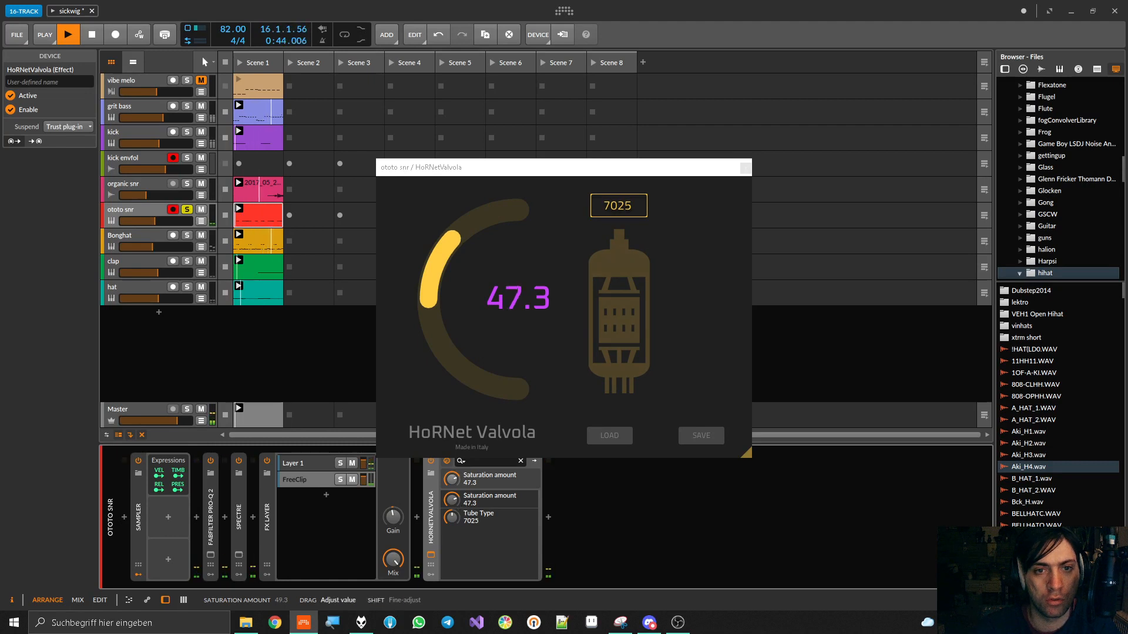
Compare the soloed snare with HoRNetValvola bypassed and enabled, close its plug-in window and stop playback
left_click(432, 463)
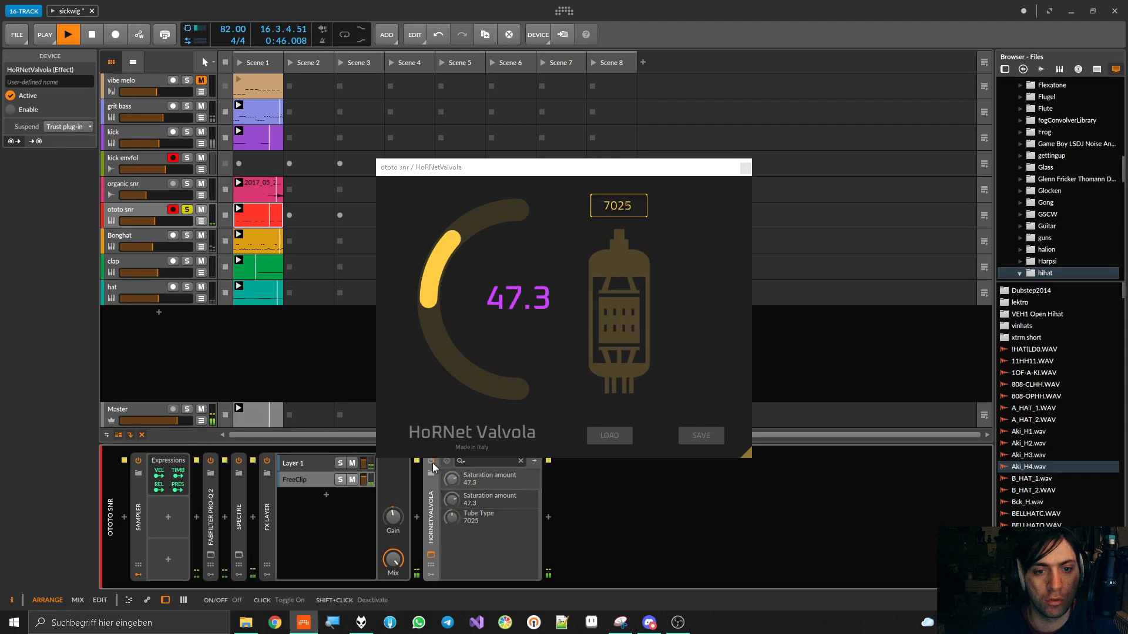
left_click(432, 463)
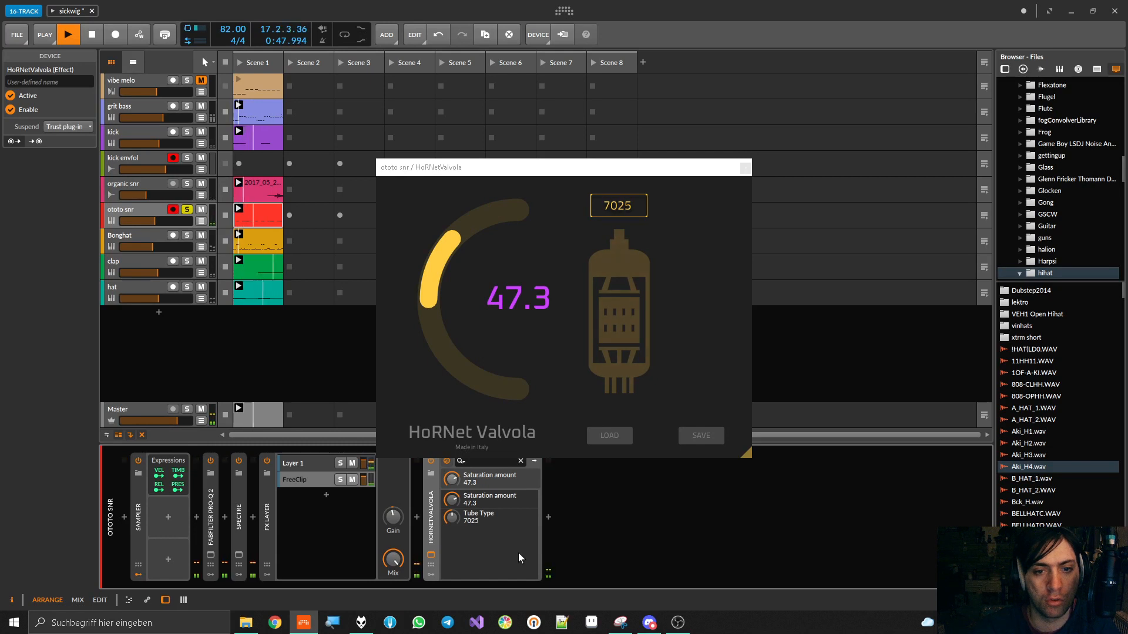
left_click(745, 168)
key("space")
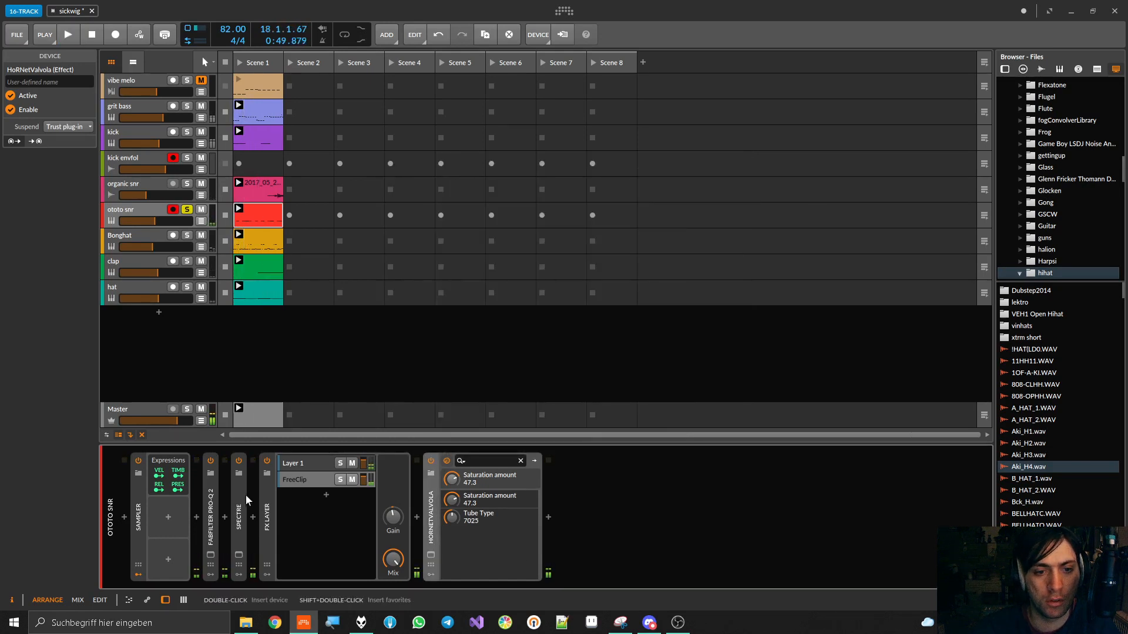
Collapse the FX Layer, unsolo ototo snr and play Scene 1 to compare Valvola bypassed and enabled in the full mix
left_click(270, 496)
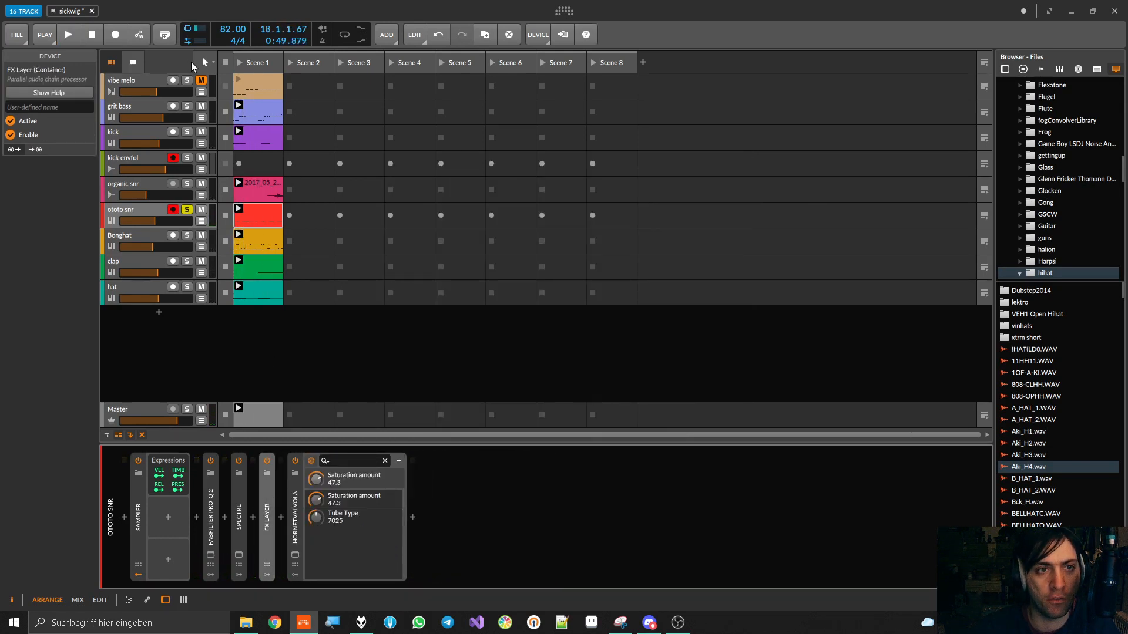
left_click(242, 61)
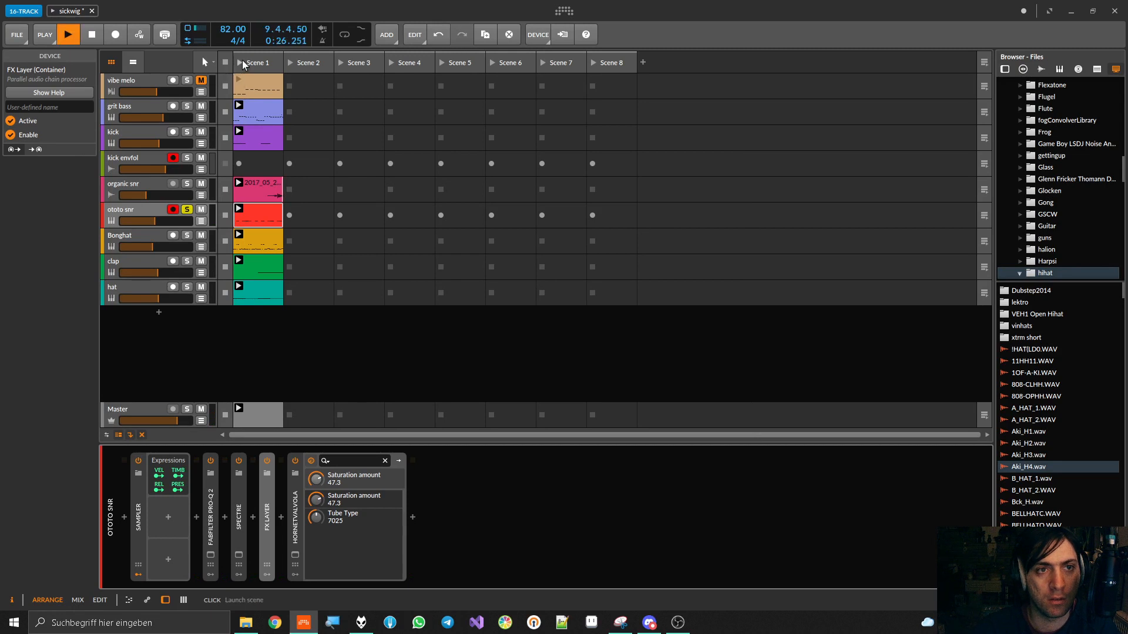
key("space")
key("space")
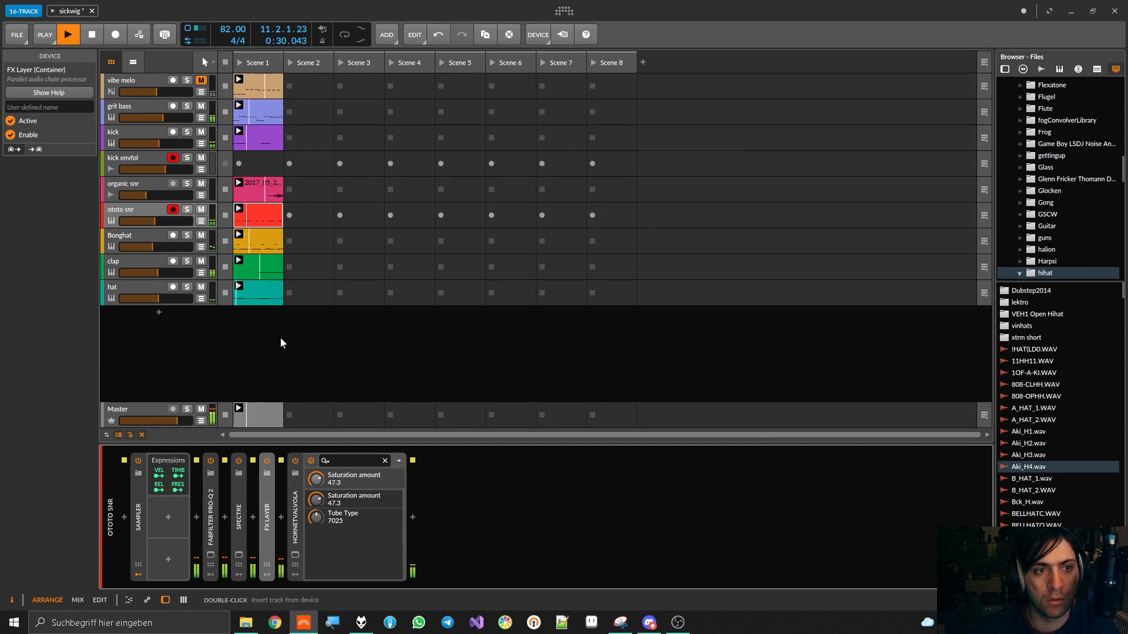
left_click(294, 461)
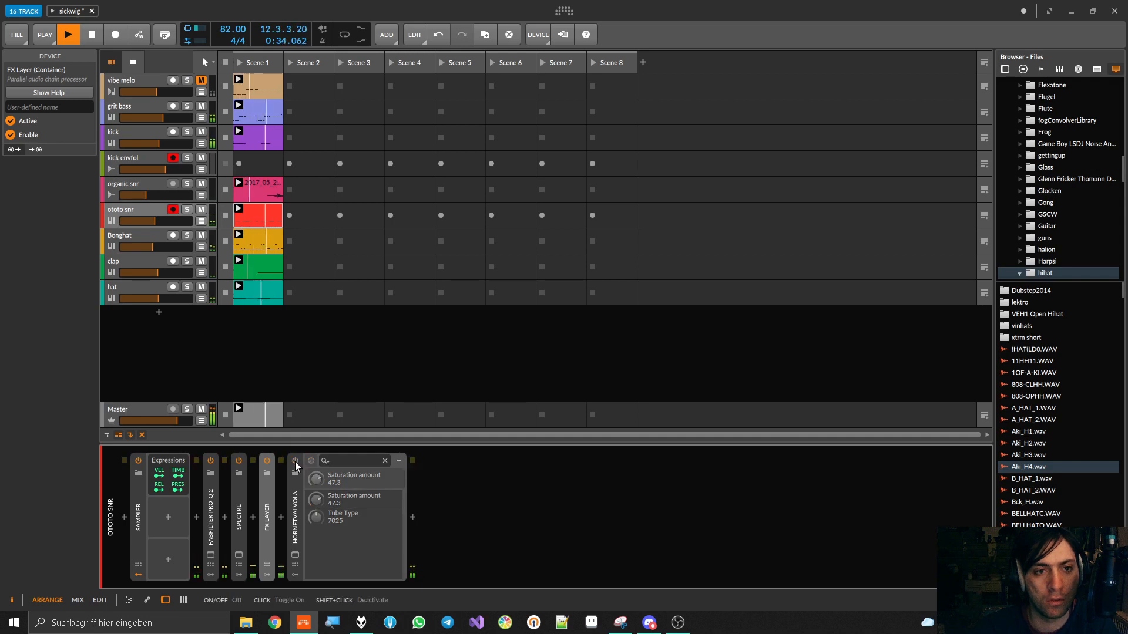
left_click(295, 462)
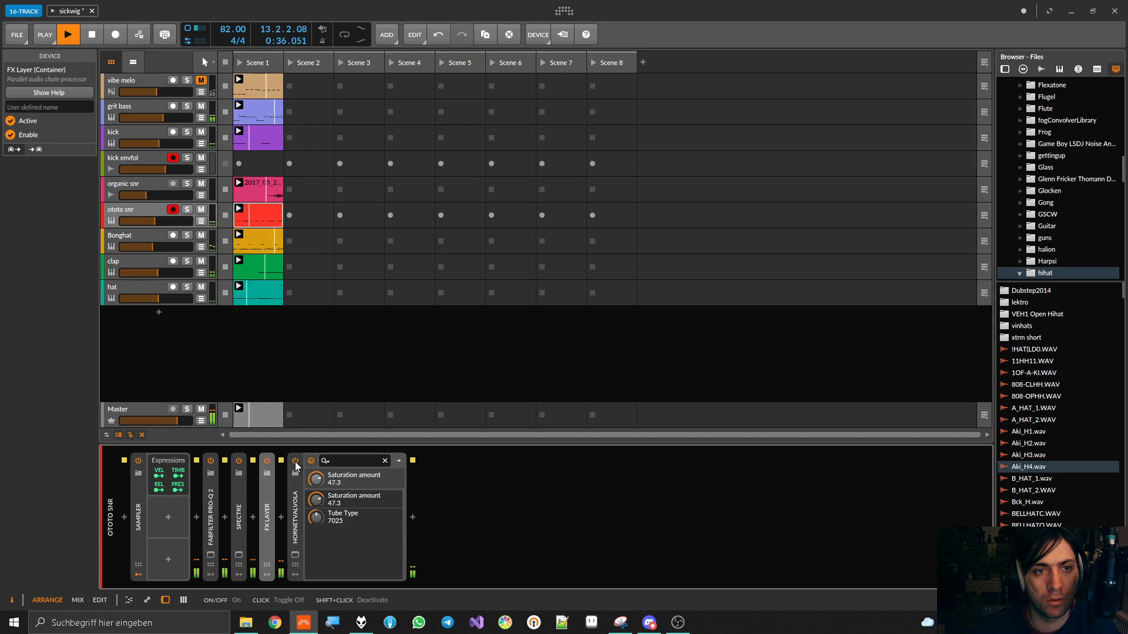
key("space")
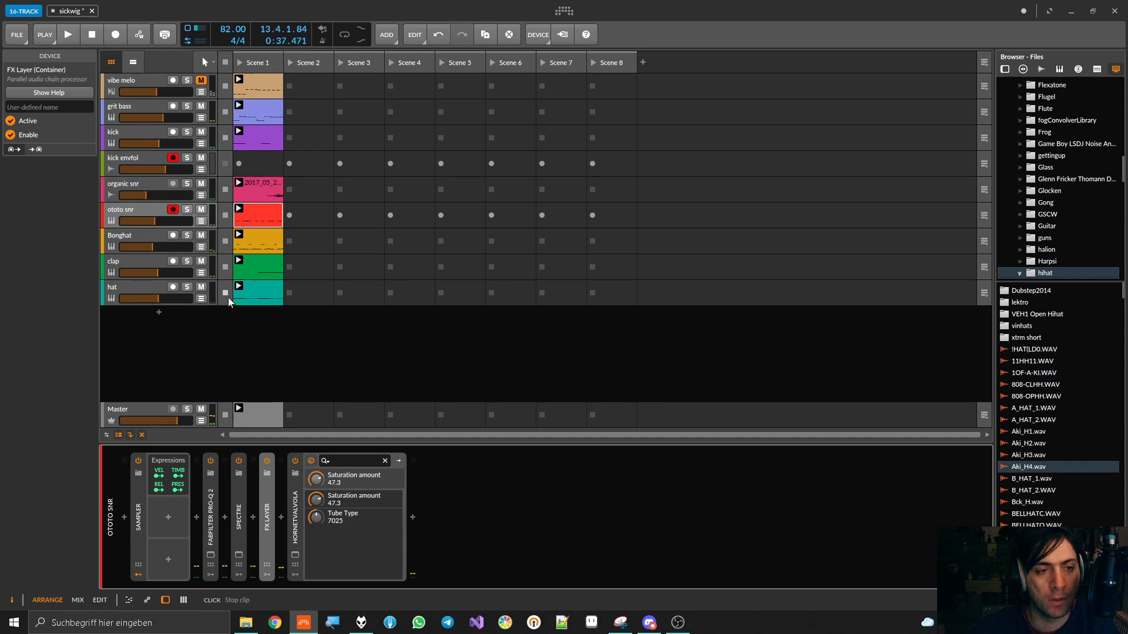
Mute the clap track and compare the mix again with Valvola bypassed and enabled
key("space")
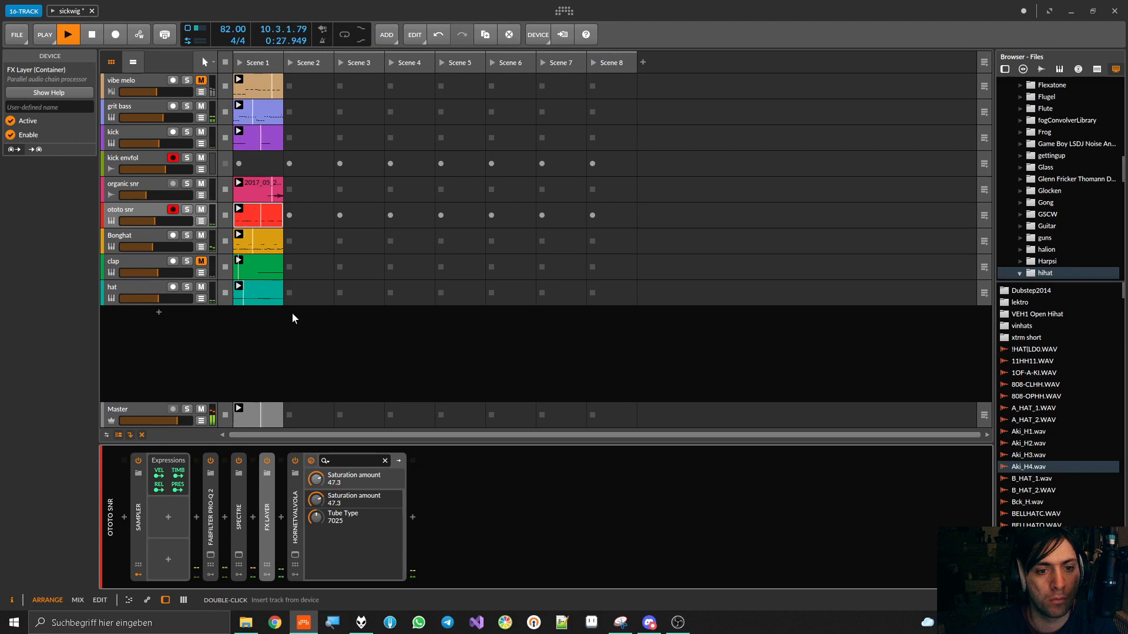
left_click(294, 461)
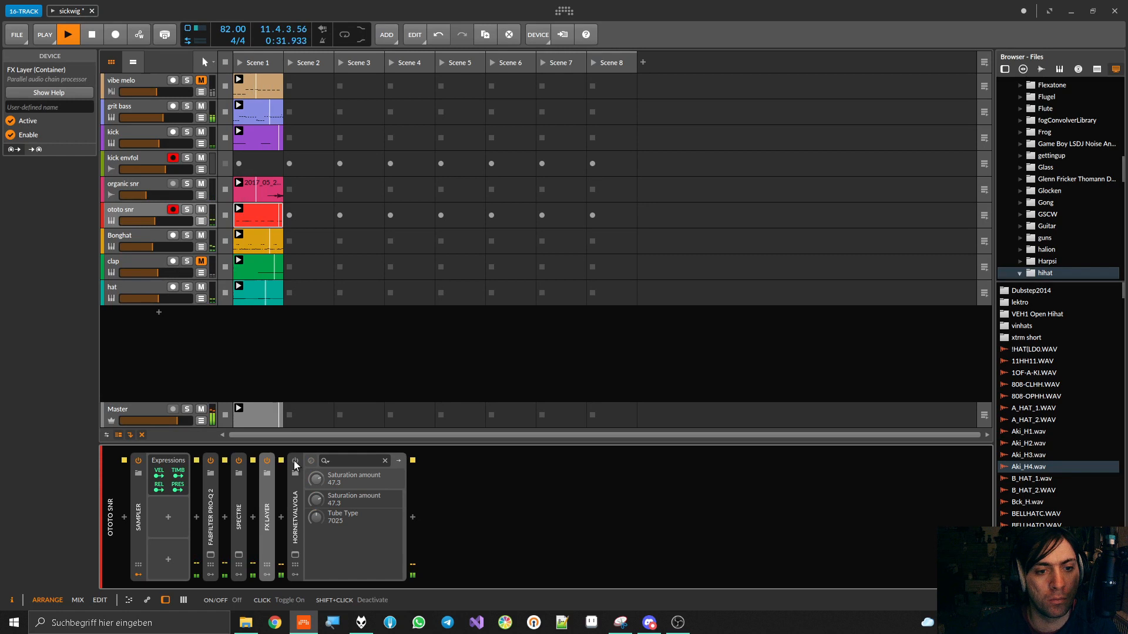
left_click(295, 462)
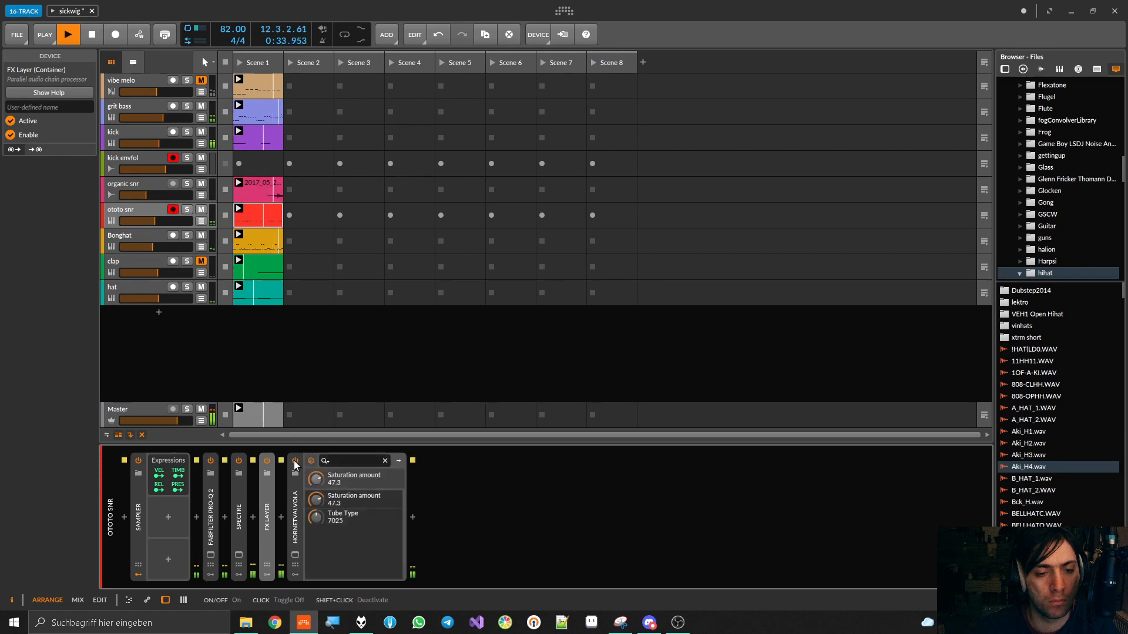
key("space")
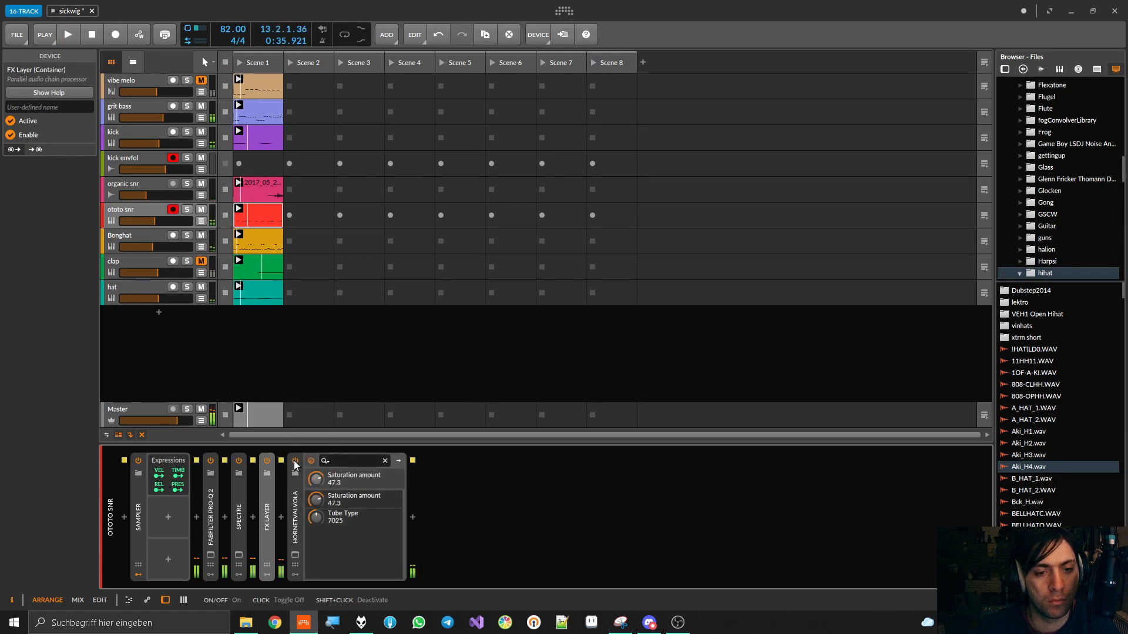
Insert a Chain container after the FX Layer, move HoRNetValvola into it and start playback
left_click(281, 519)
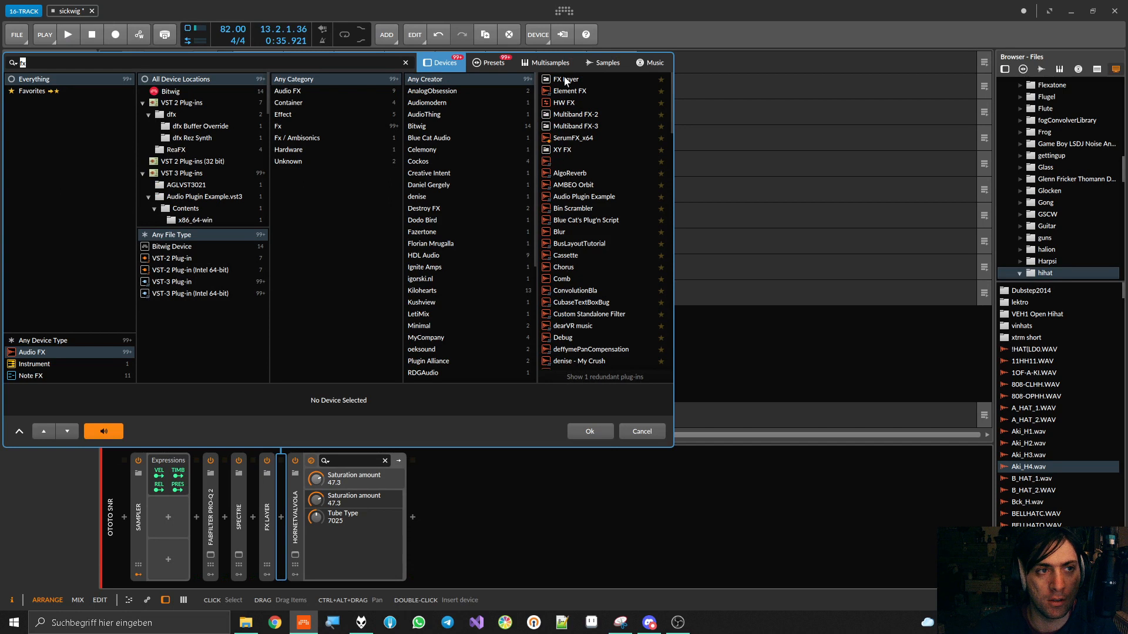
type("chain")
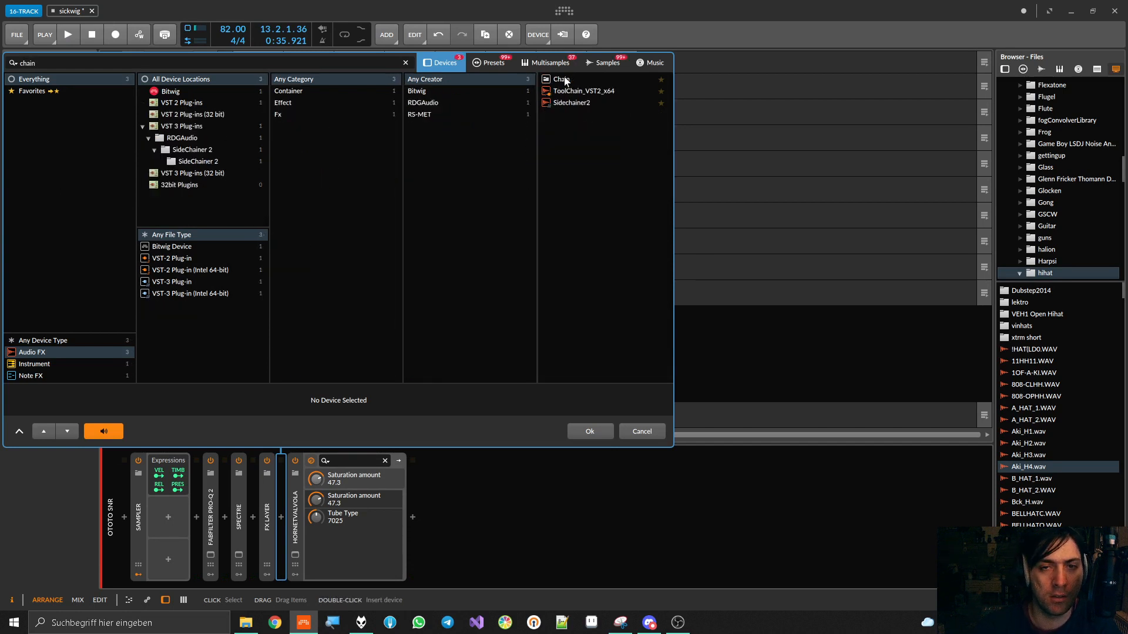
double_click(563, 79)
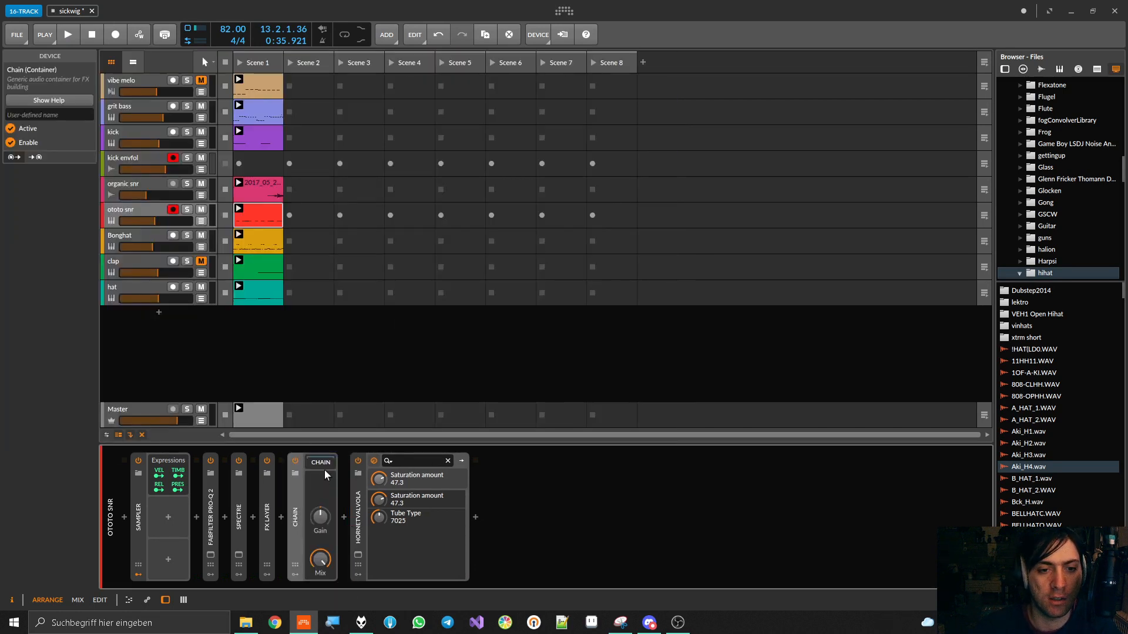
left_click(358, 500)
key("space")
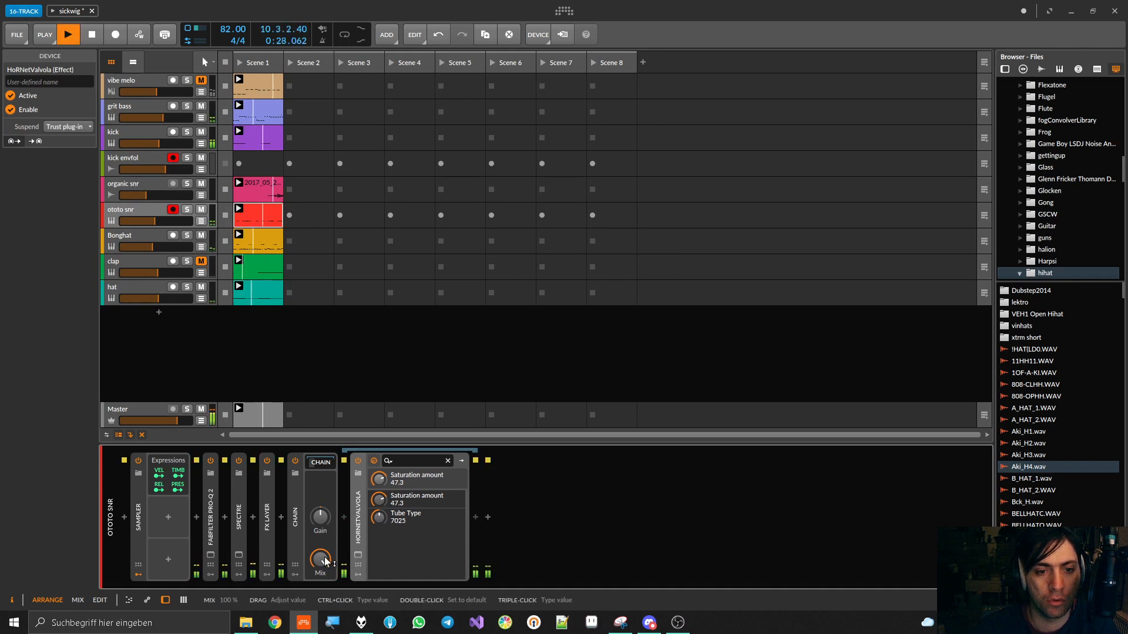
Try the Chain with raised gain and a 51% mix, comparing it bypassed and enabled during playback
left_click_drag(323, 561, 323, 595)
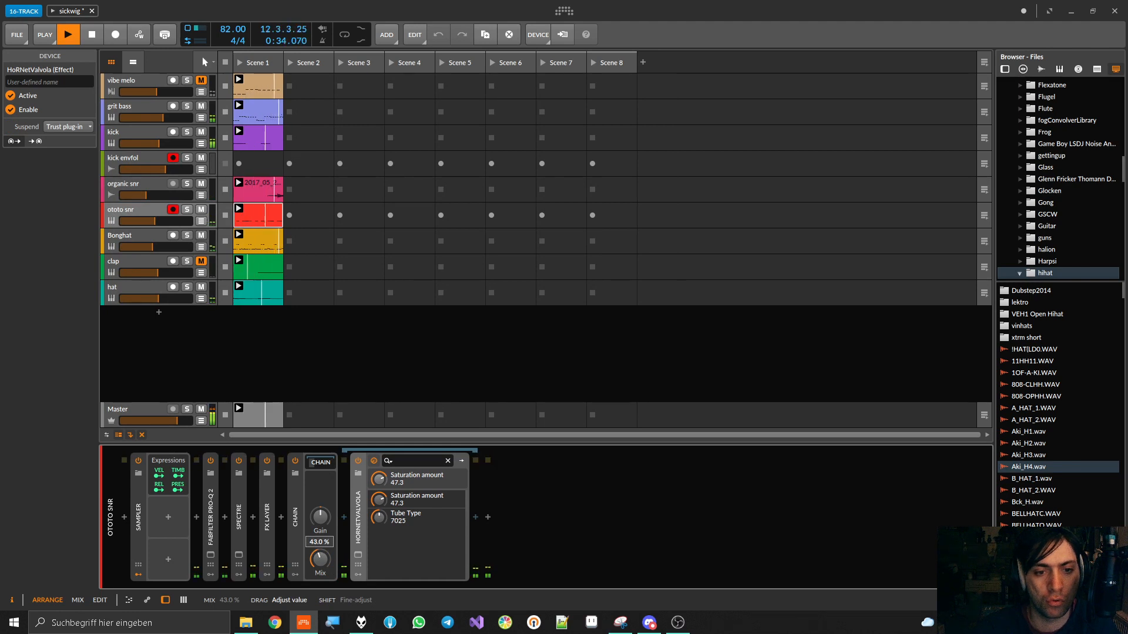
left_click_drag(321, 518, 321, 514)
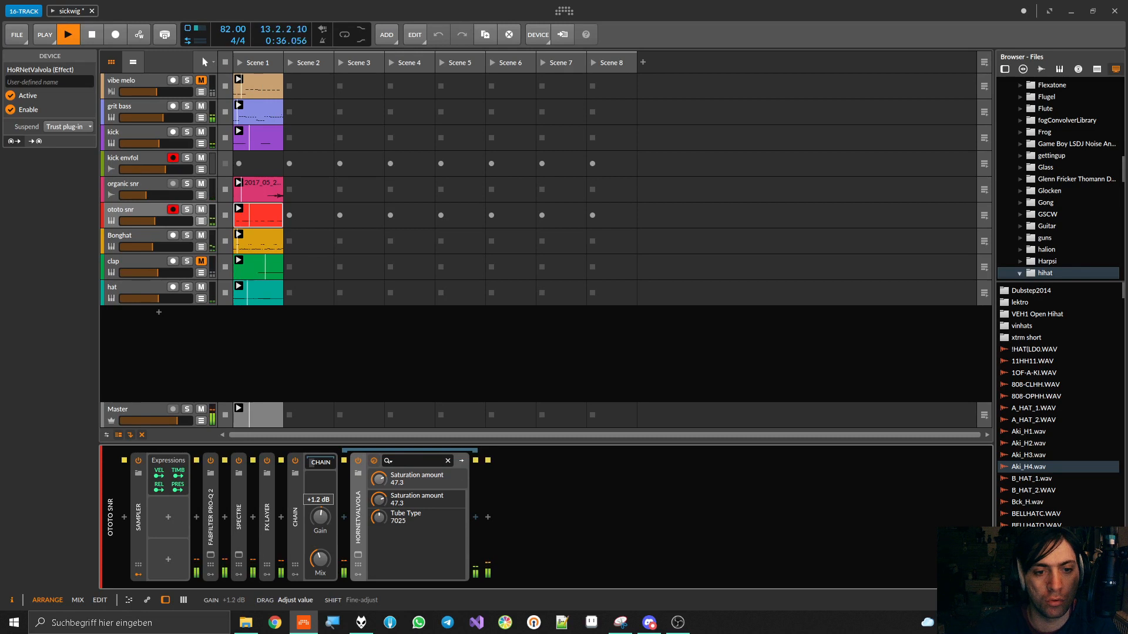
left_click(295, 461)
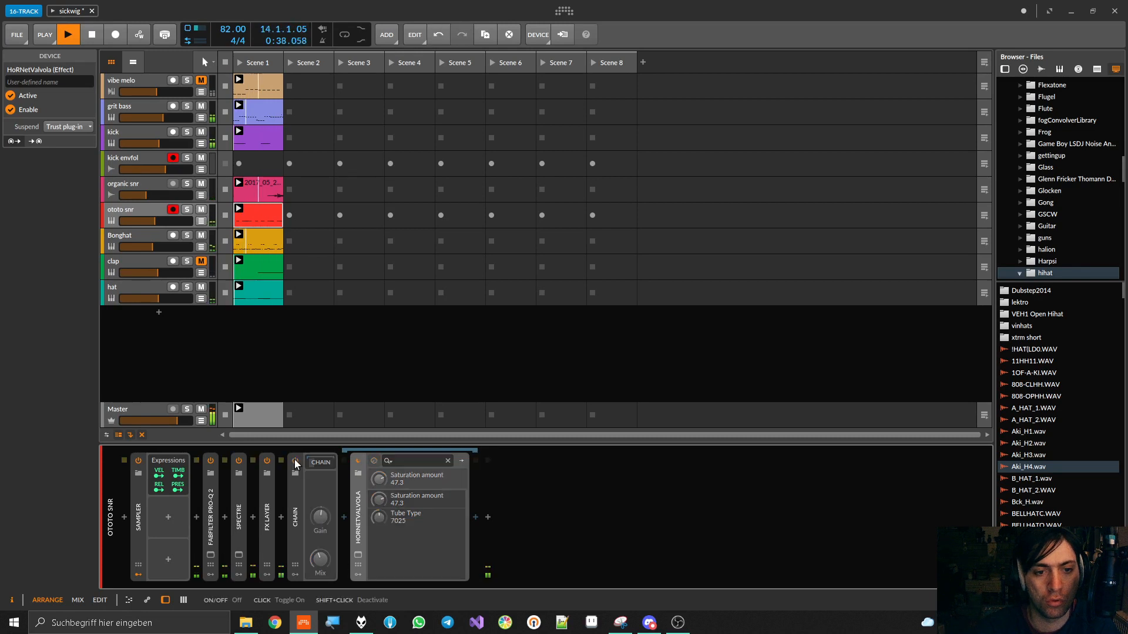
left_click(295, 462)
left_click_drag(321, 517, 321, 512)
key("space")
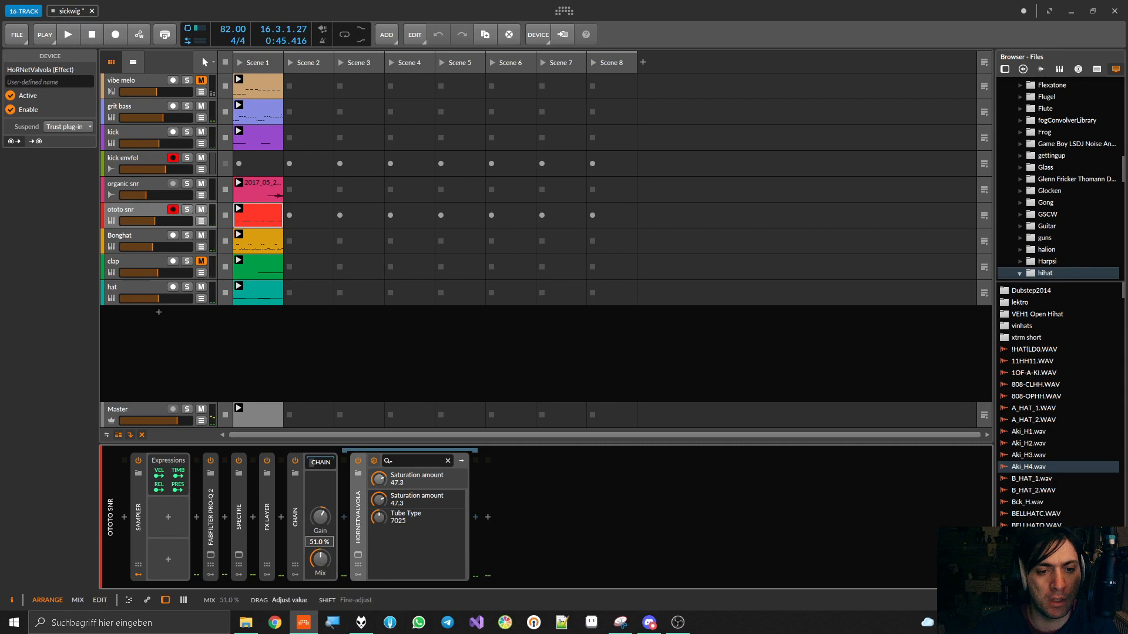
Set Valvola's saturation amount to 100.0 and switch its tube type to 6L6CG during playback
left_click_drag(383, 501, 383, 501)
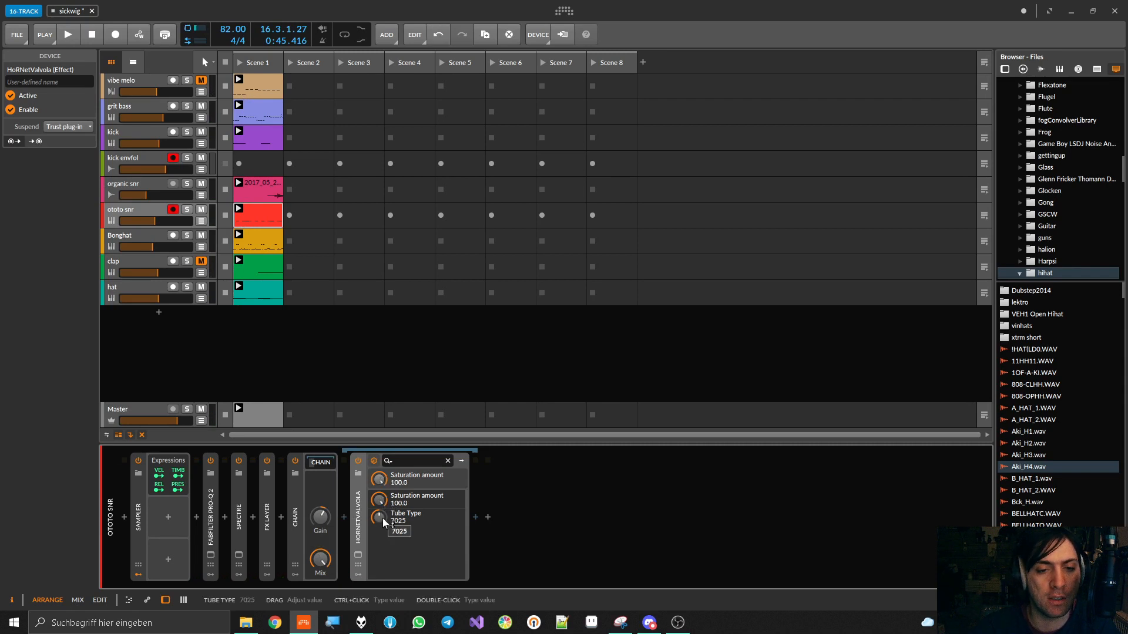
key("space")
left_click_drag(381, 520, 380, 506)
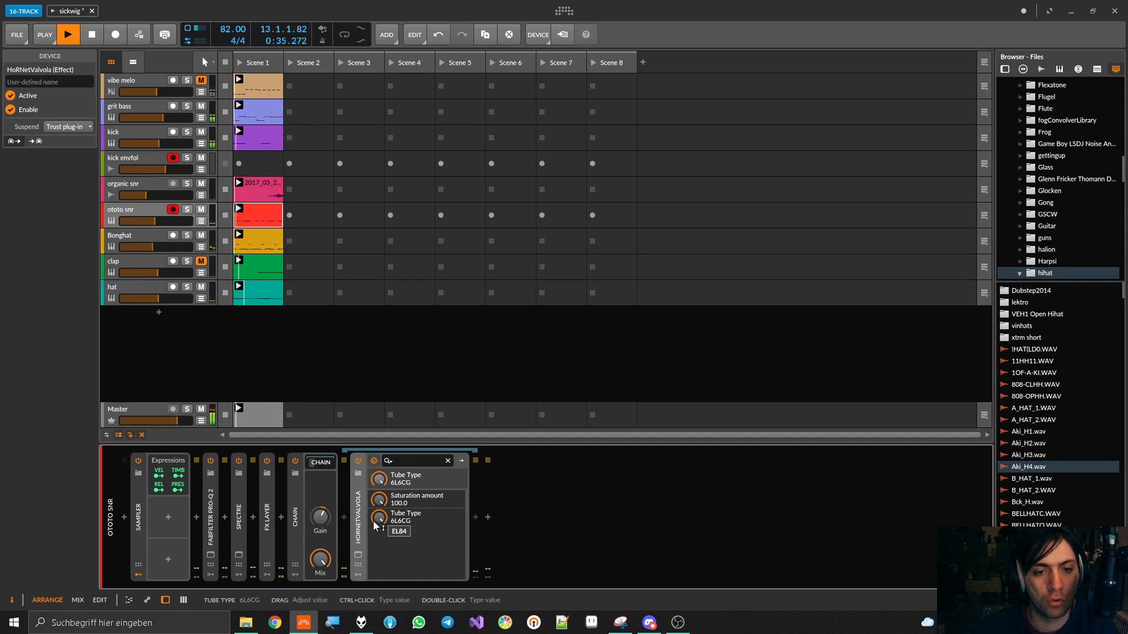
Balance the Chain by ear, raising its gain to +16.3 dB and readjusting its mix, and stop playback
left_click_drag(320, 559, 320, 558)
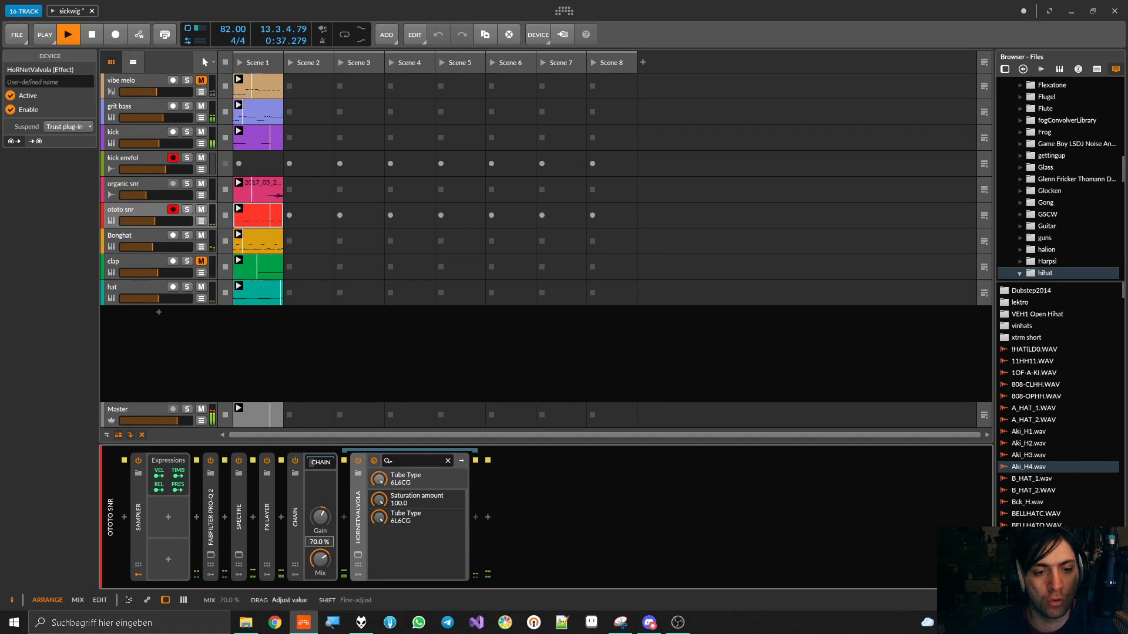
left_click_drag(321, 516, 320, 505)
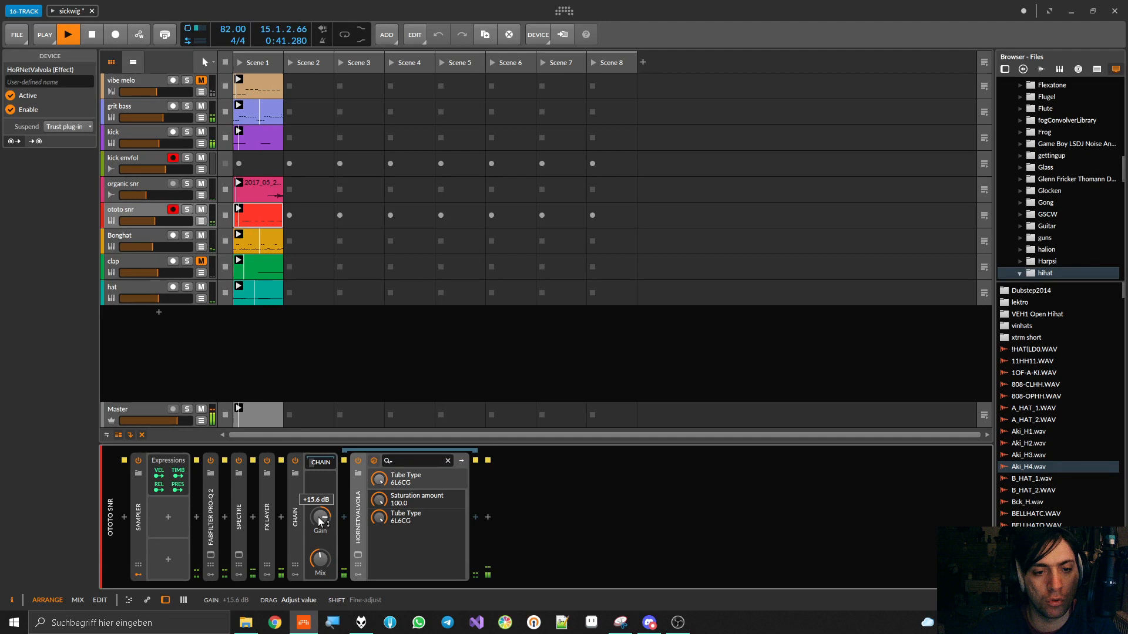
left_click_drag(321, 559, 320, 565)
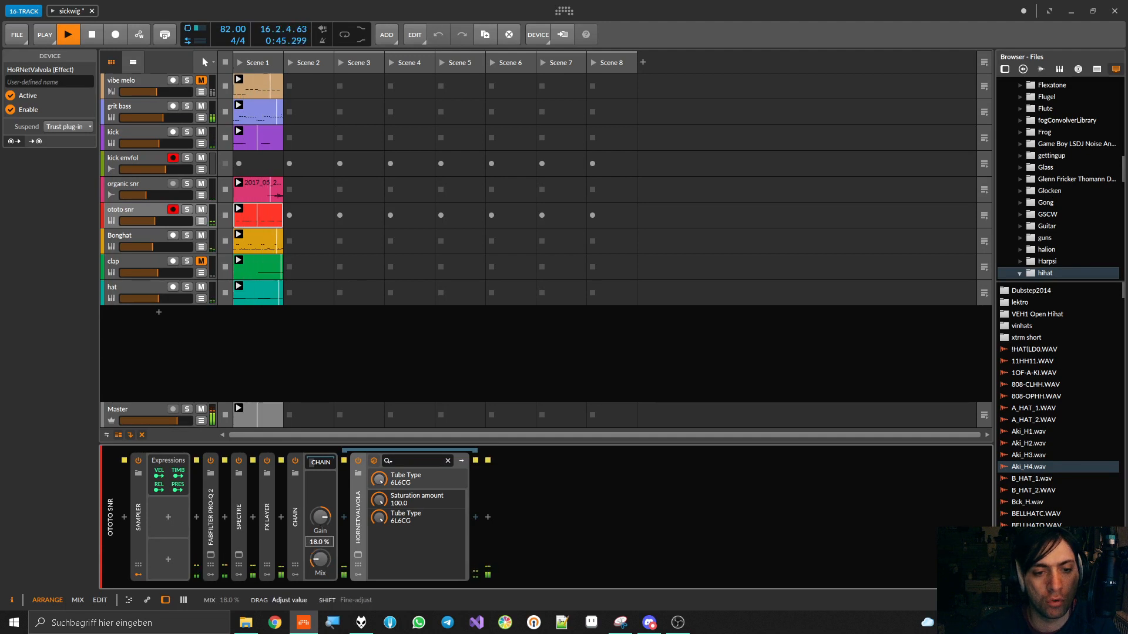
left_click_drag(319, 524, 320, 519)
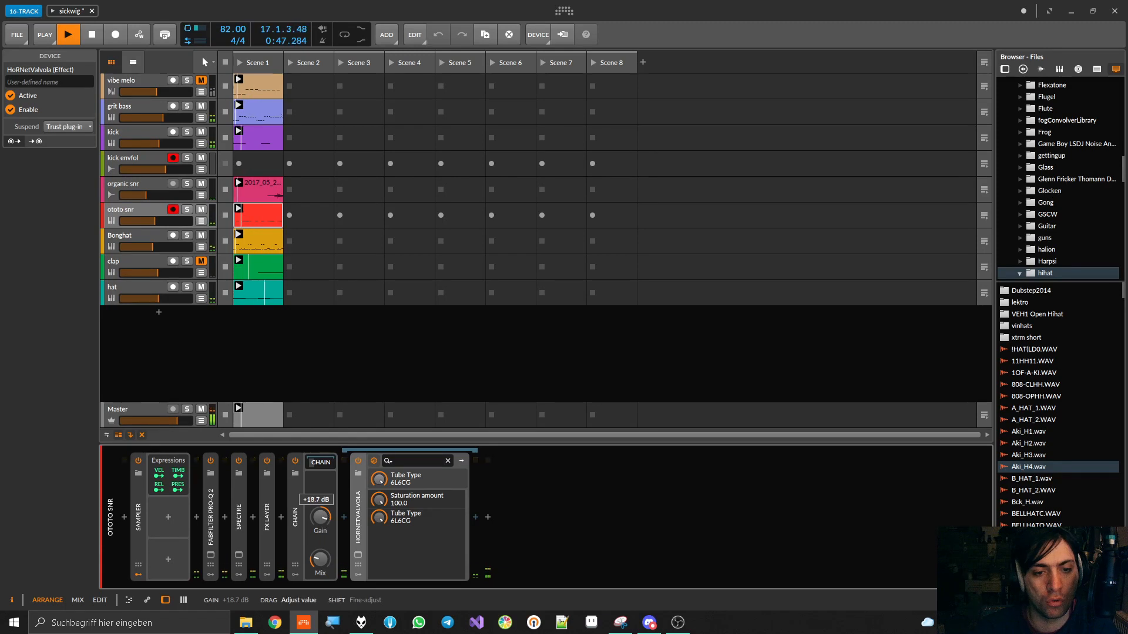
left_click_drag(320, 558, 321, 527)
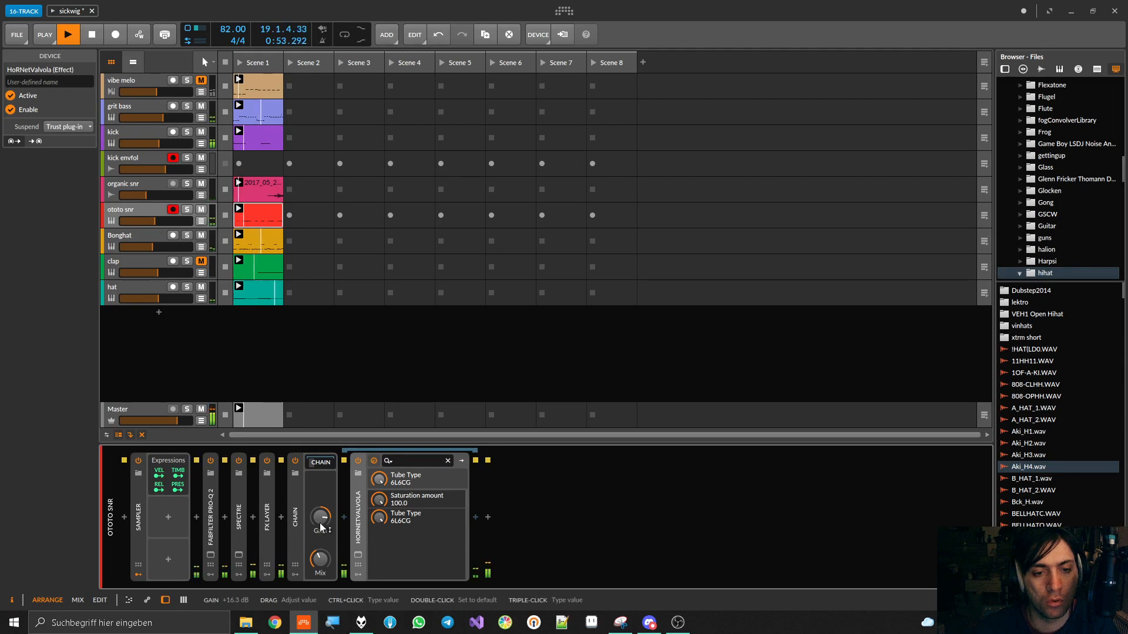
key("space")
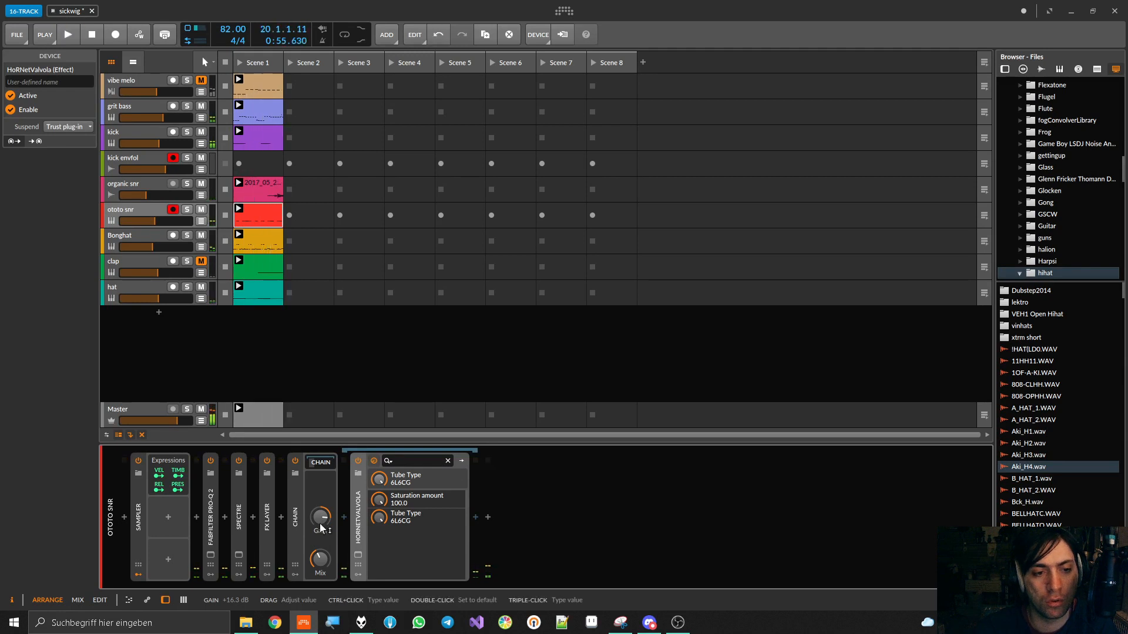
Add an ADSR modulator to the Chain, modulate its Mix by -0.620 and set the base Mix to 100%
left_click(294, 576)
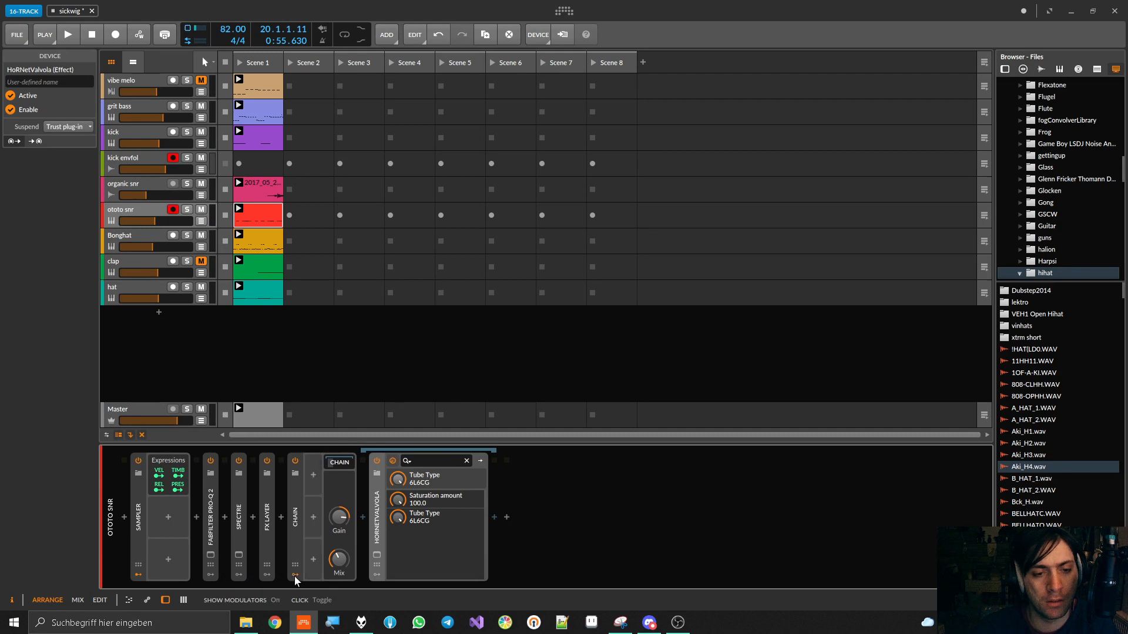
left_click(312, 475)
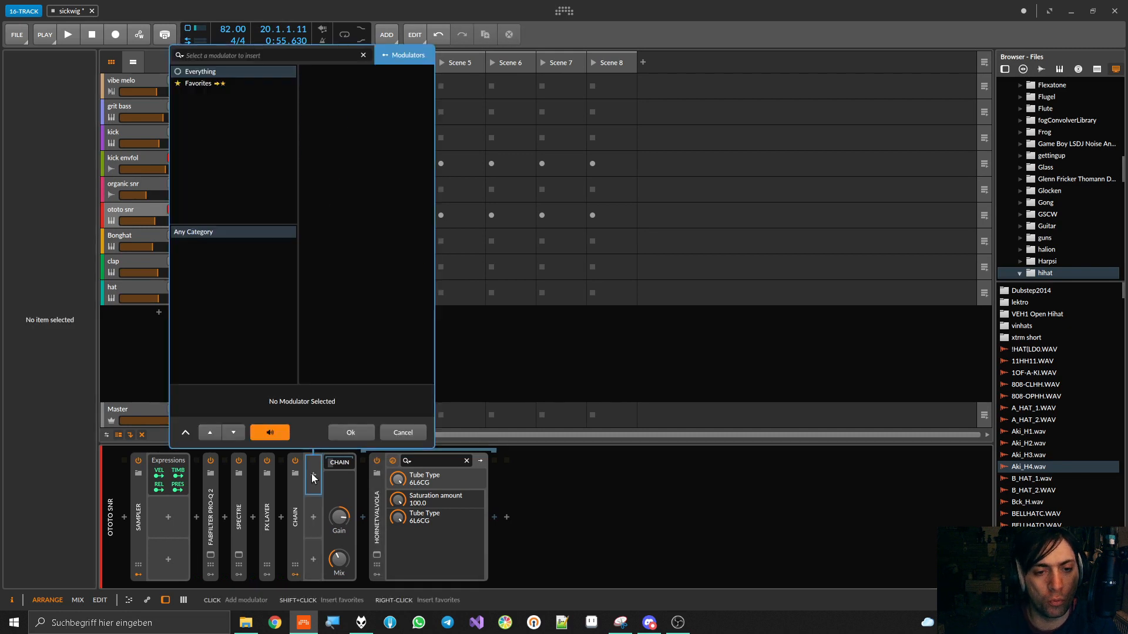
double_click(321, 71)
left_click(325, 491)
left_click_drag(362, 559, 362, 599)
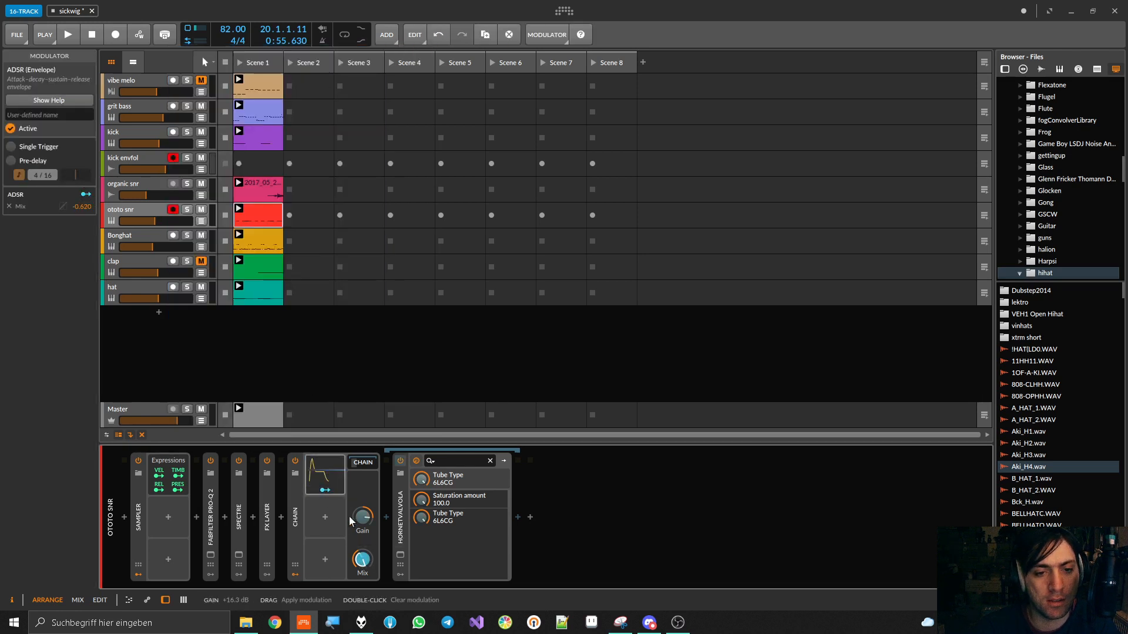
left_click(328, 492)
left_click_drag(362, 558, 361, 508)
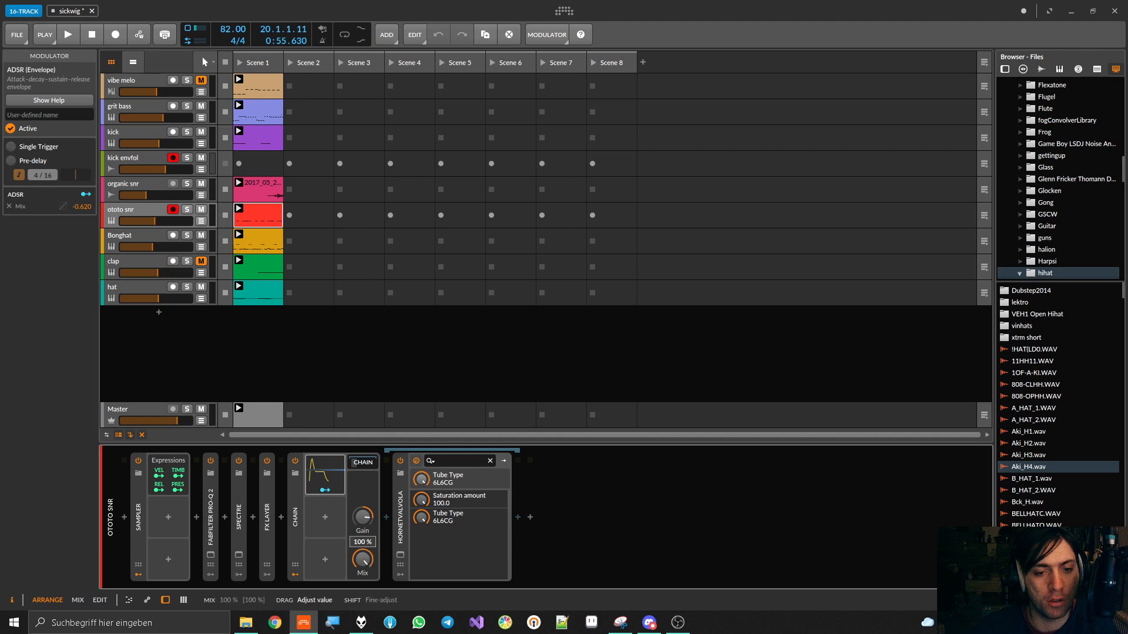
Set the ADSR's modulation of the Chain's Mix to -1.000, start playback and expand the ADSR's envelope settings
left_click(329, 491)
left_click_drag(362, 558, 363, 564)
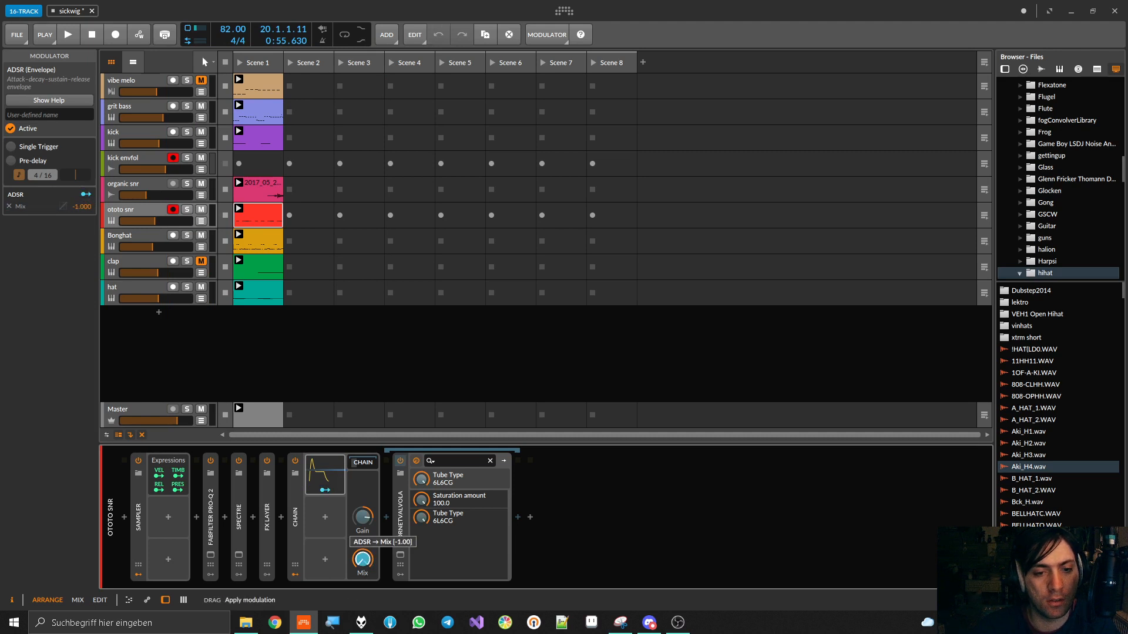
key("space")
left_click(331, 478)
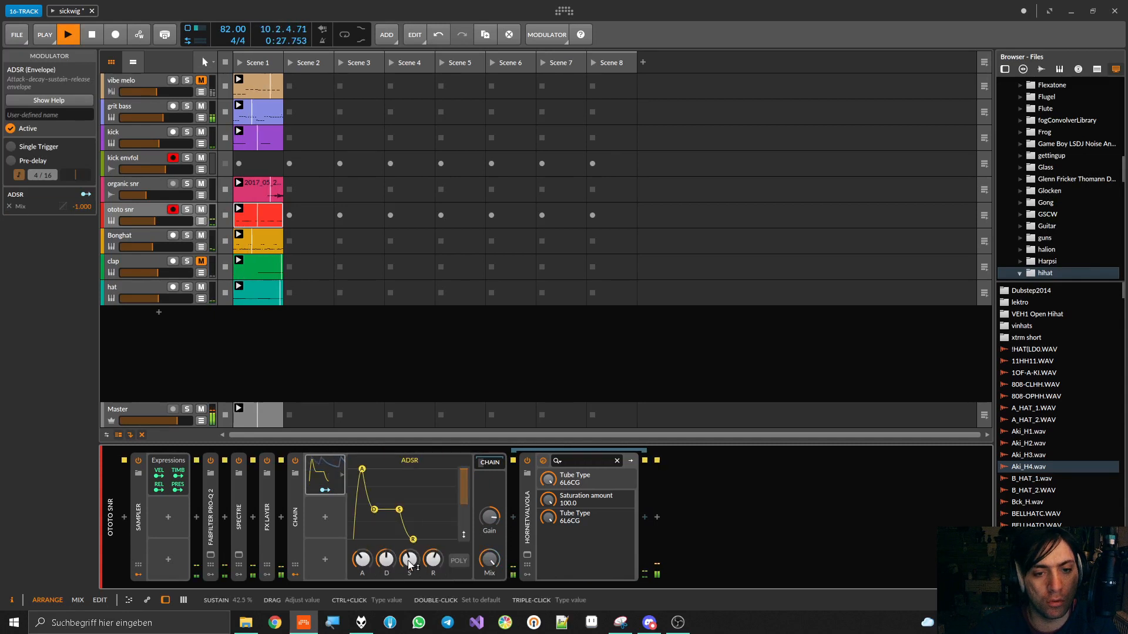
Shape the ADSR by ear with a minimal attack and short decay, checking the Valvola plug-in window during playback
left_click(527, 555)
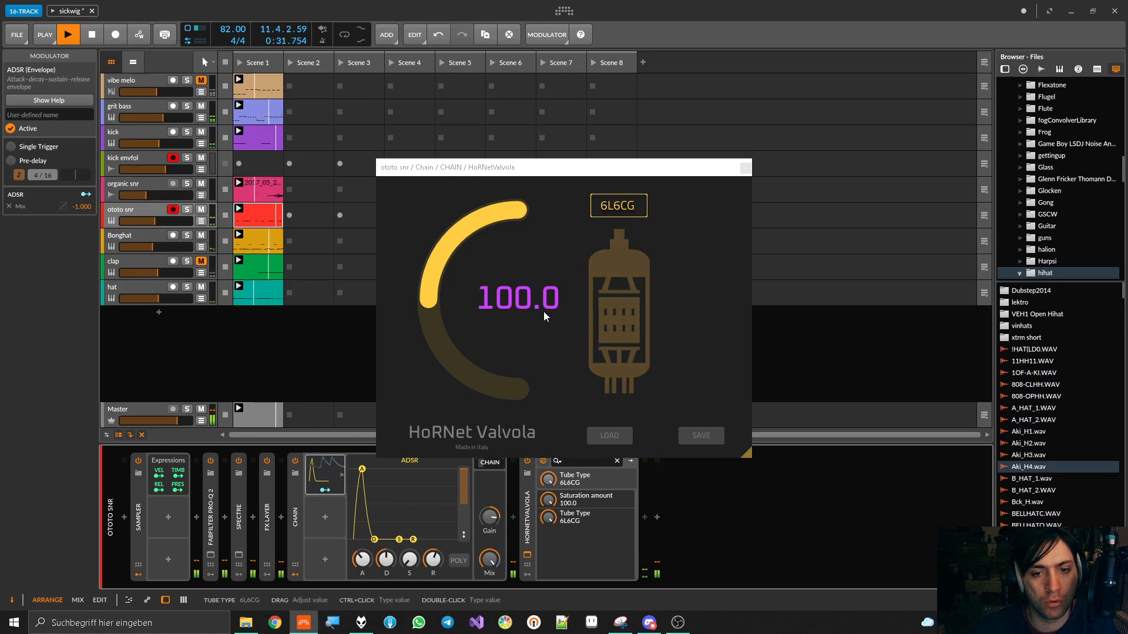
left_click(745, 168)
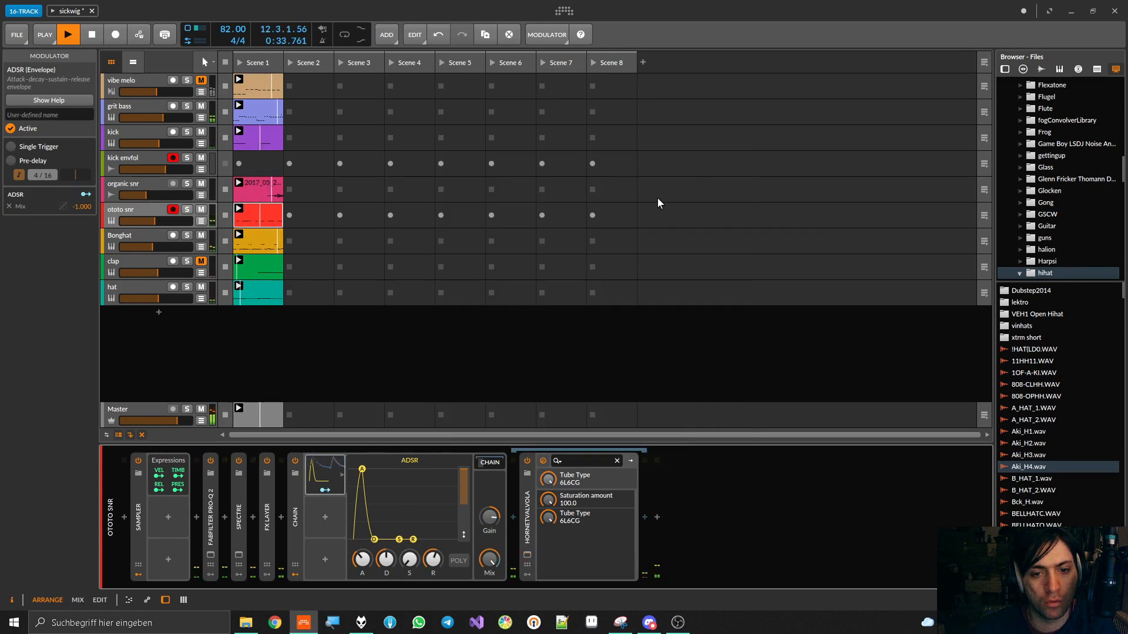
left_click_drag(363, 561, 386, 573)
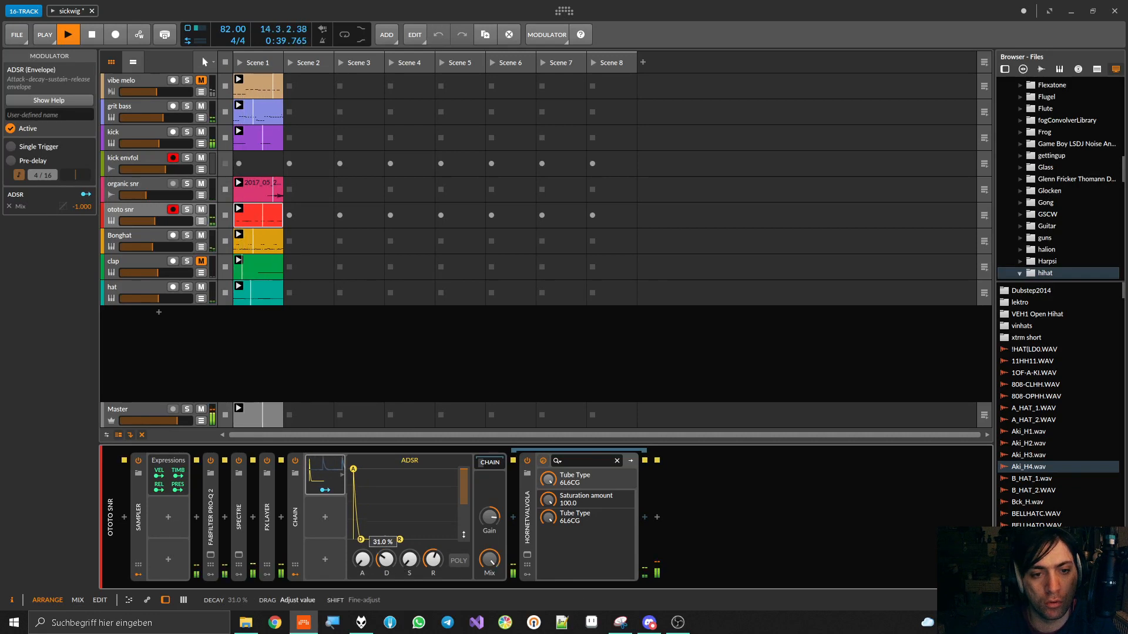
left_click_drag(386, 560, 433, 587)
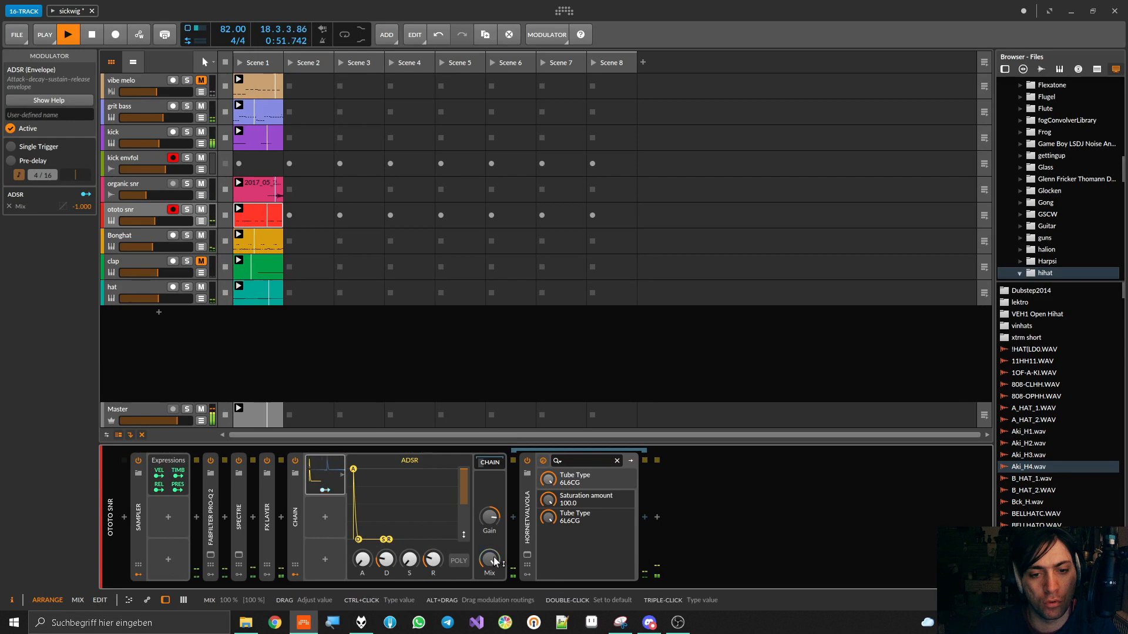
Try the Chain's Mix at 75% with the ADSR modulation at -0.450, and return them to 100% and -1.000
left_click_drag(490, 560, 490, 603)
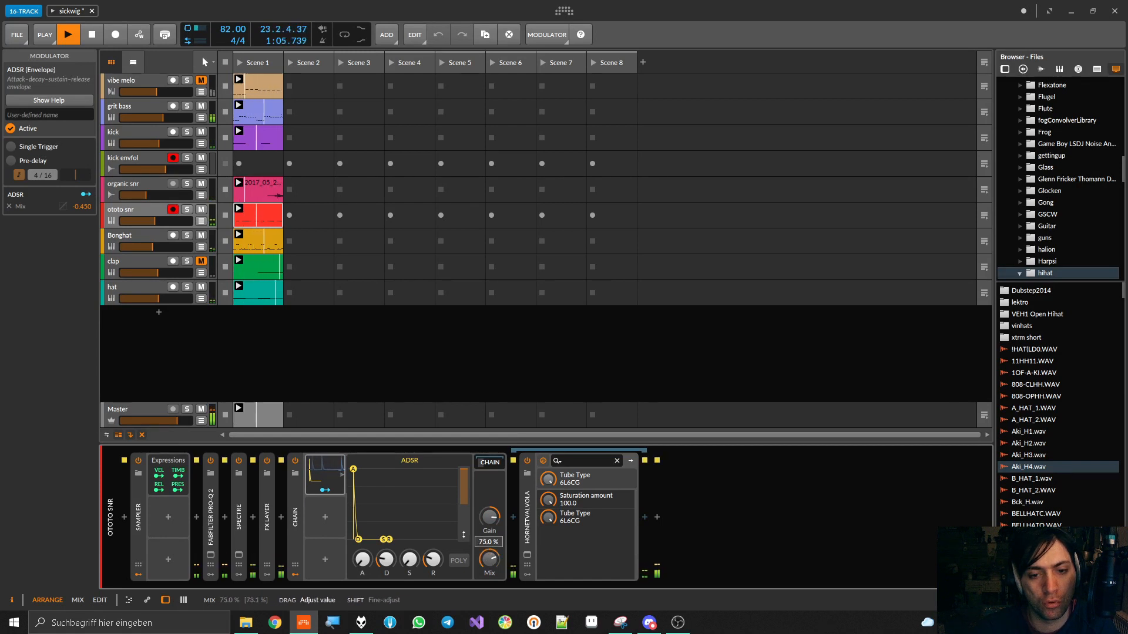
left_click_drag(490, 559, 490, 546)
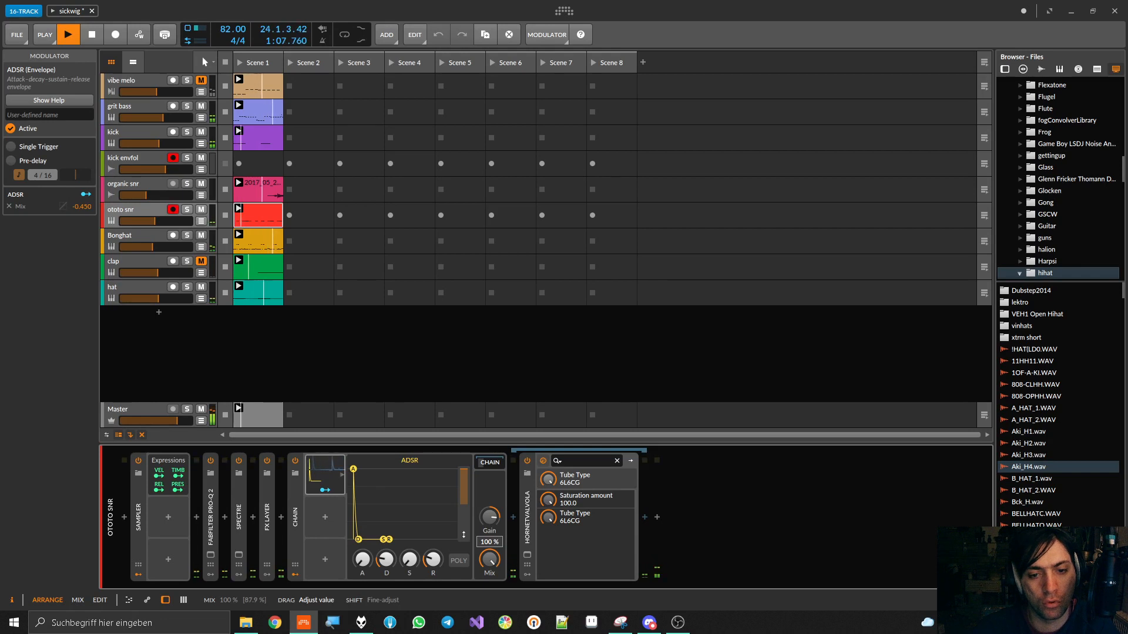
left_click(339, 491)
left_click_drag(490, 560, 490, 593)
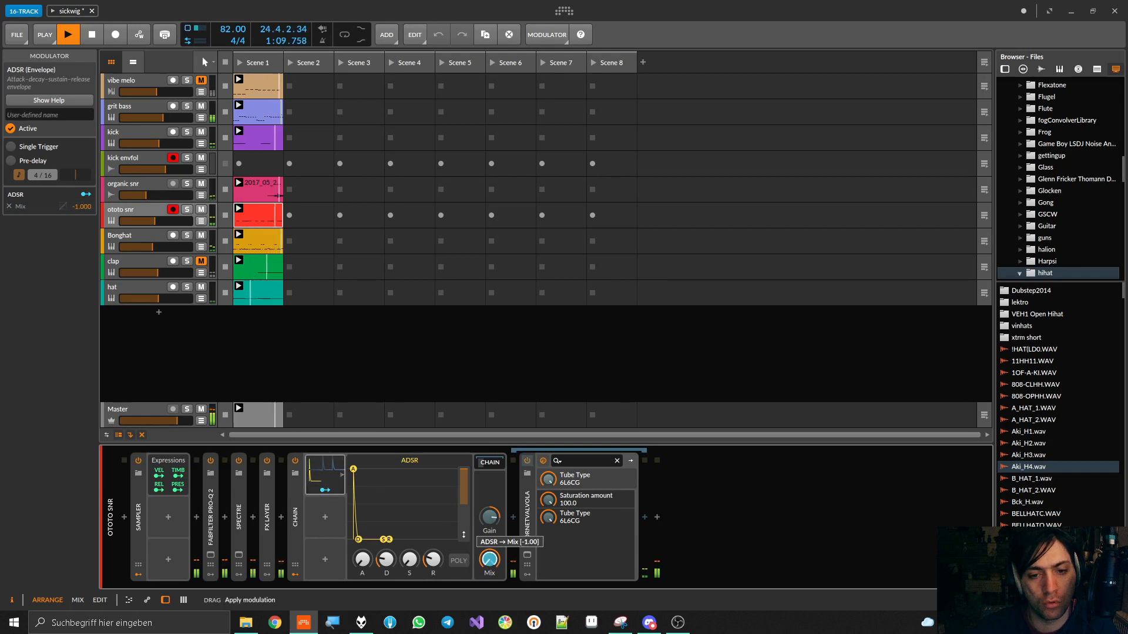
Set the ADSR's decay to 23.5% and modulate the Chain's Gain by +2.640 around a base of +15.9 dB
left_click_drag(395, 567, 395, 532)
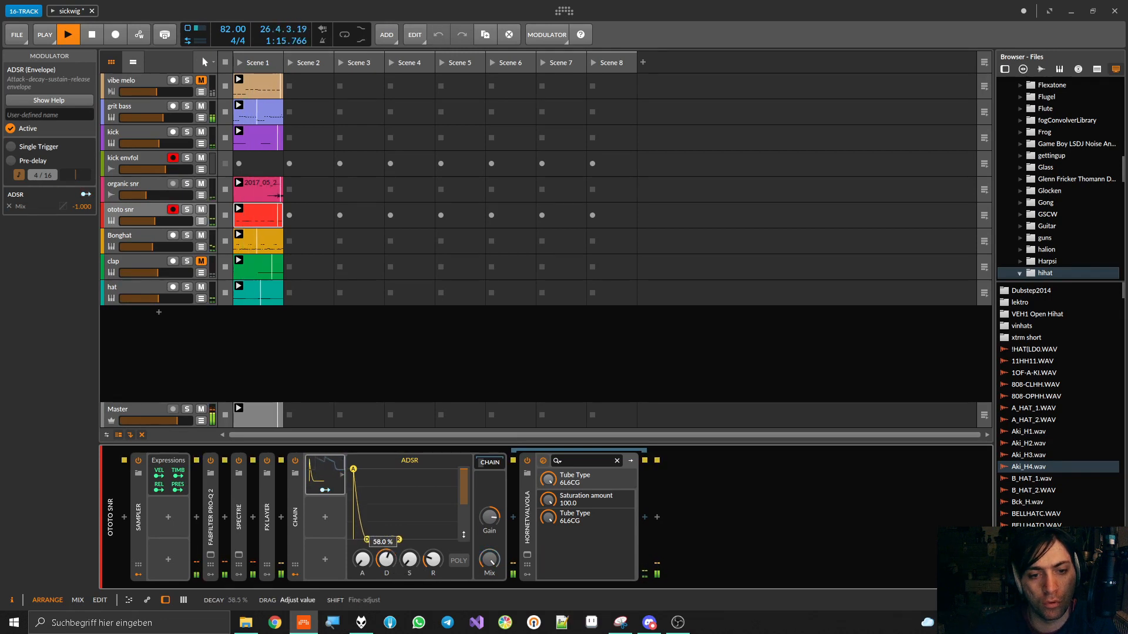
left_click_drag(386, 547, 386, 557)
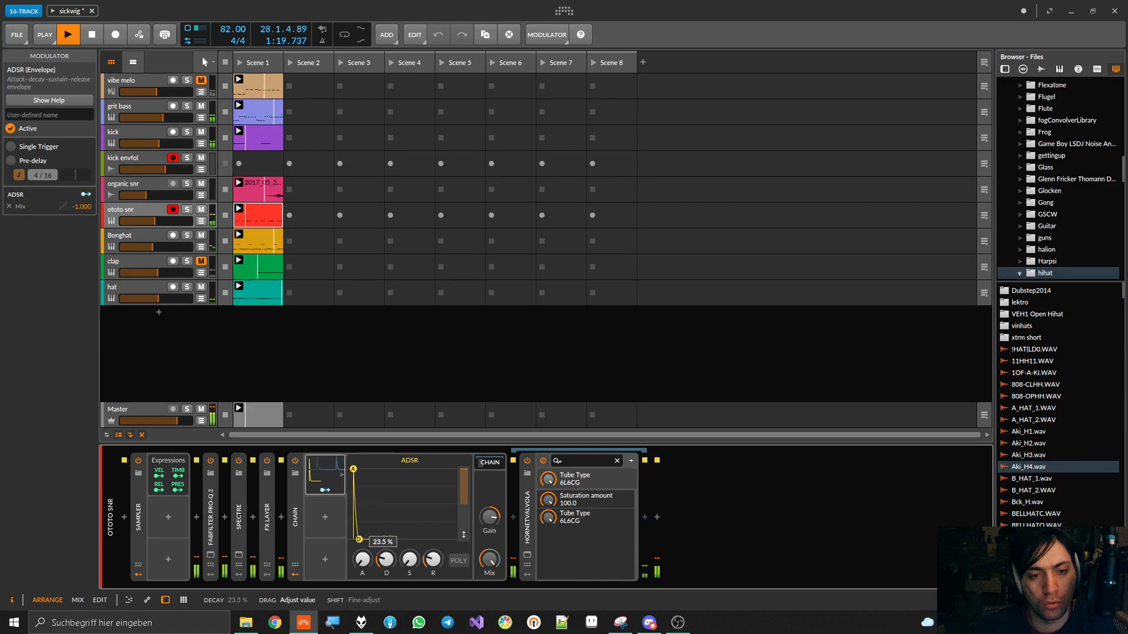
left_click(325, 490)
left_click_drag(488, 520, 482, 527)
left_click(325, 490)
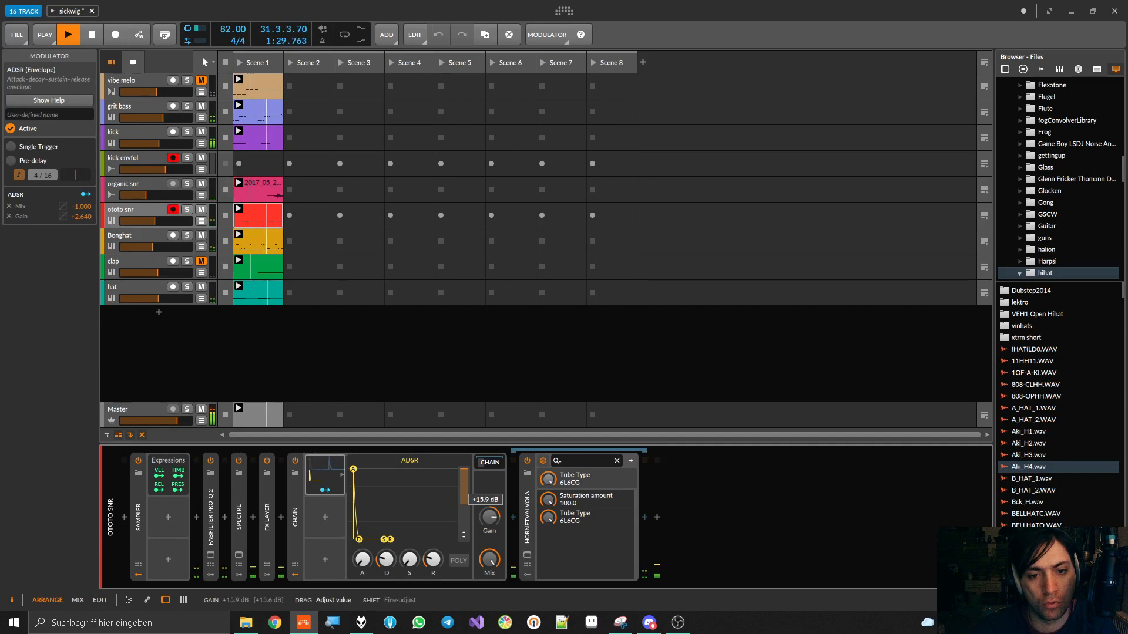
left_click_drag(481, 528, 482, 522)
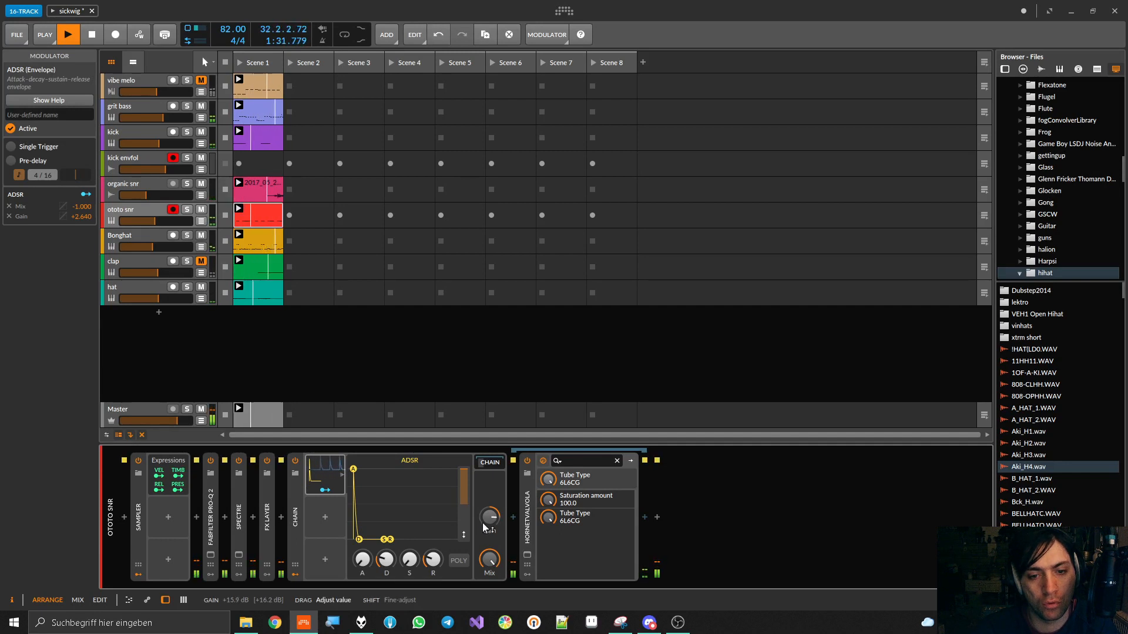
Compare the Chain bypassed and enabled, and set its Gain to +16.3 dB
left_click(295, 461)
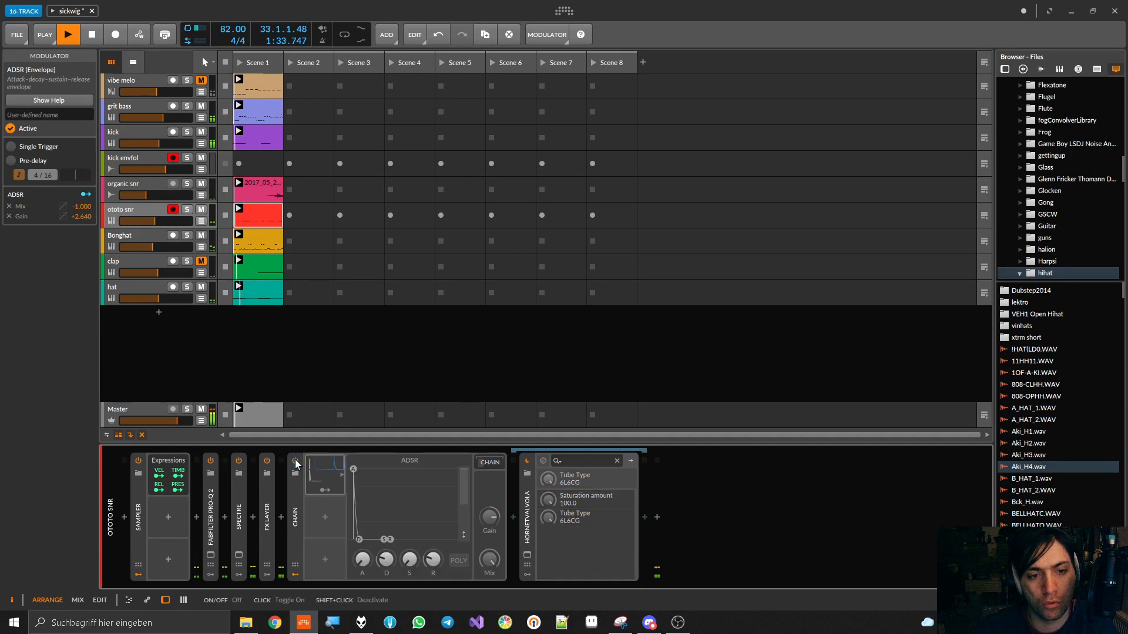
left_click(295, 462)
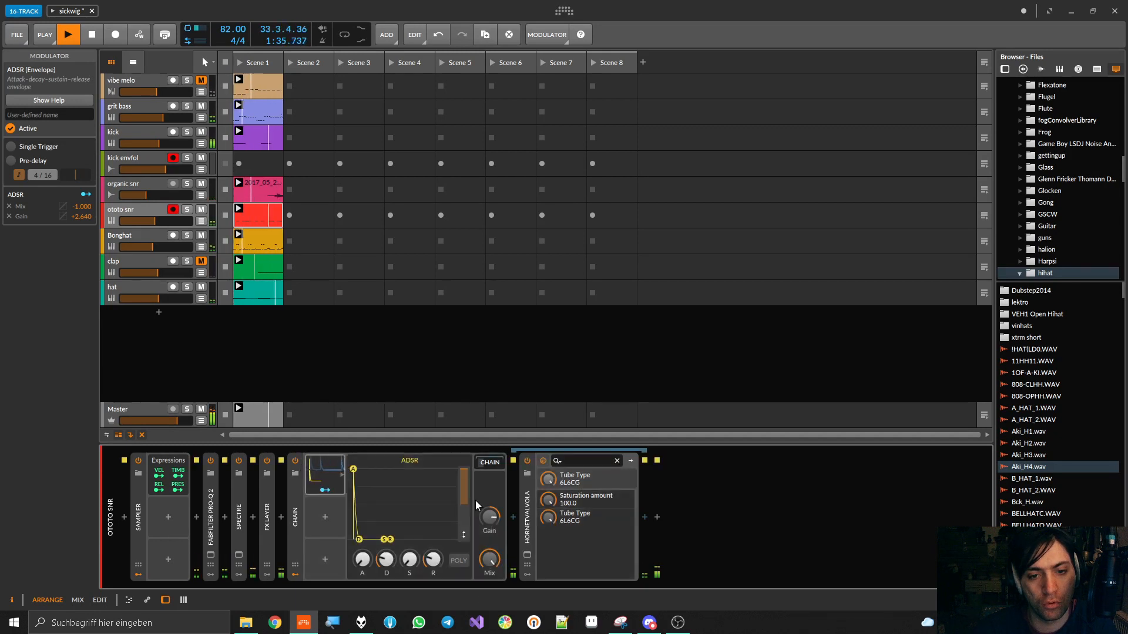
left_click_drag(486, 518, 487, 517)
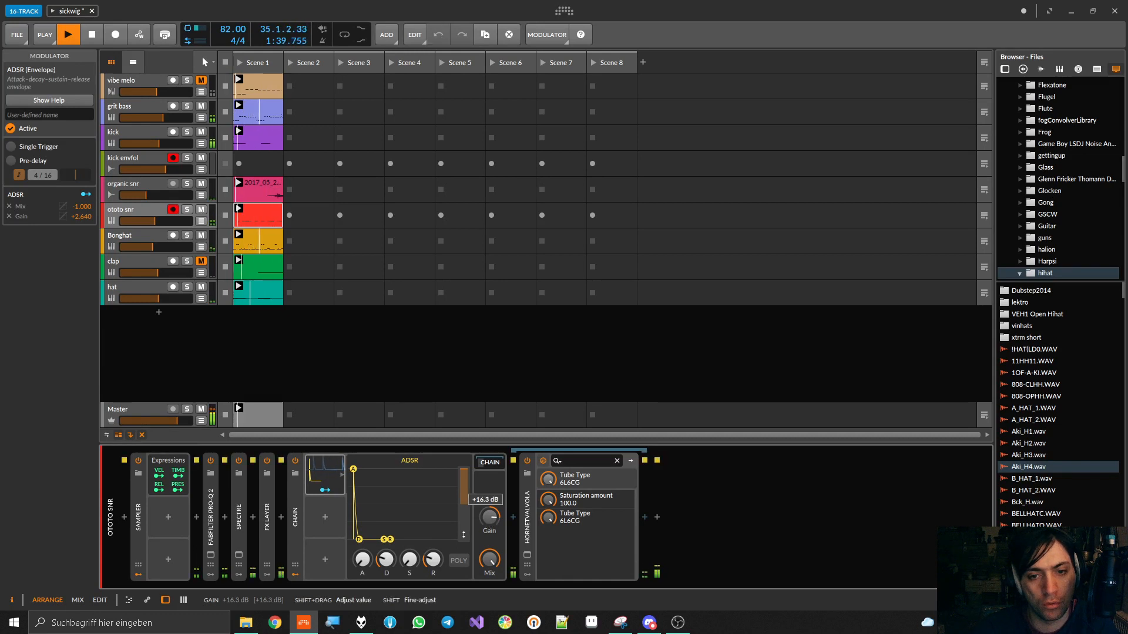
Reduce Valvola's saturation amount to 76.0 and readjust the Chain's Gain and Mix by ear
left_click_drag(551, 501, 551, 556)
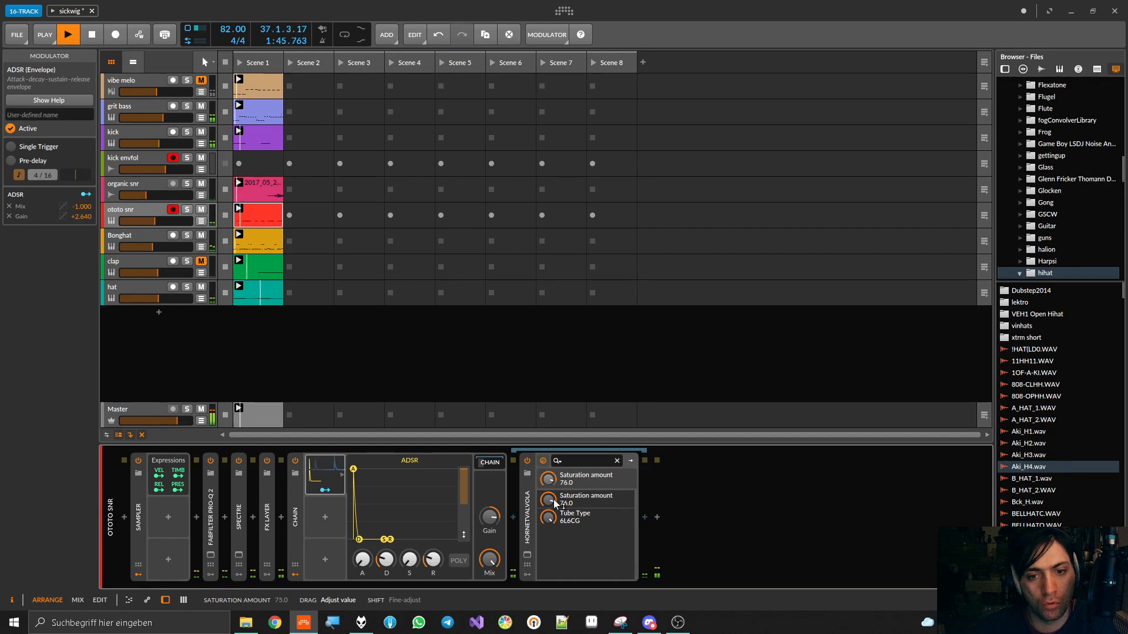
left_click_drag(493, 519, 494, 518)
left_click_drag(488, 559, 488, 559)
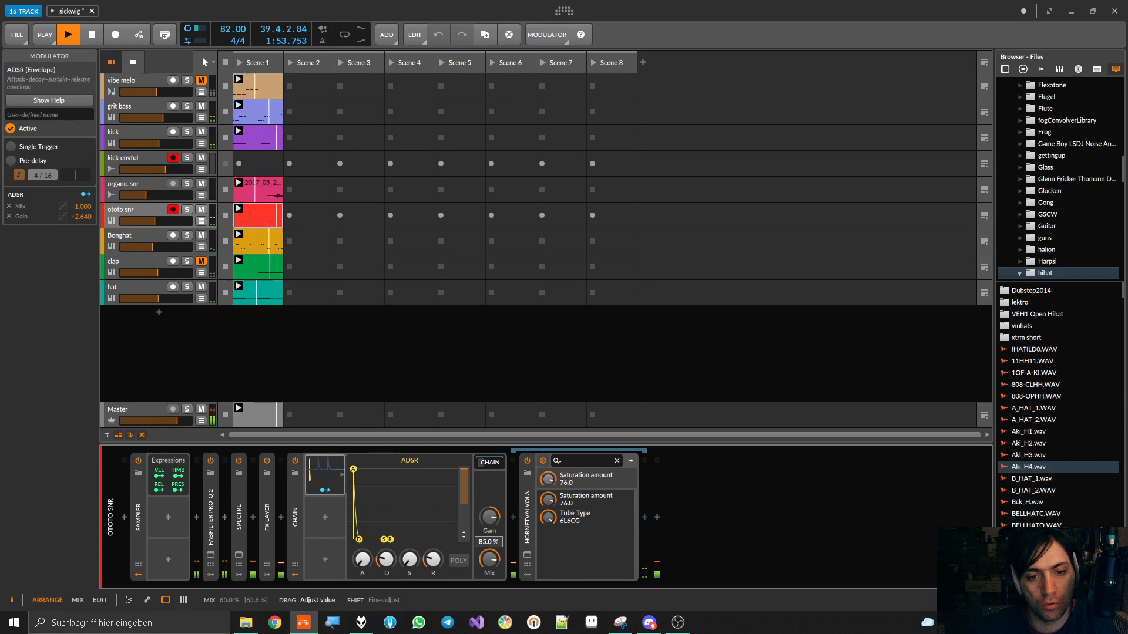
left_click_drag(488, 558, 488, 558)
Lengthen the ADSR's decay to 36.4% and select the Valvola device
left_click_drag(386, 559, 386, 559)
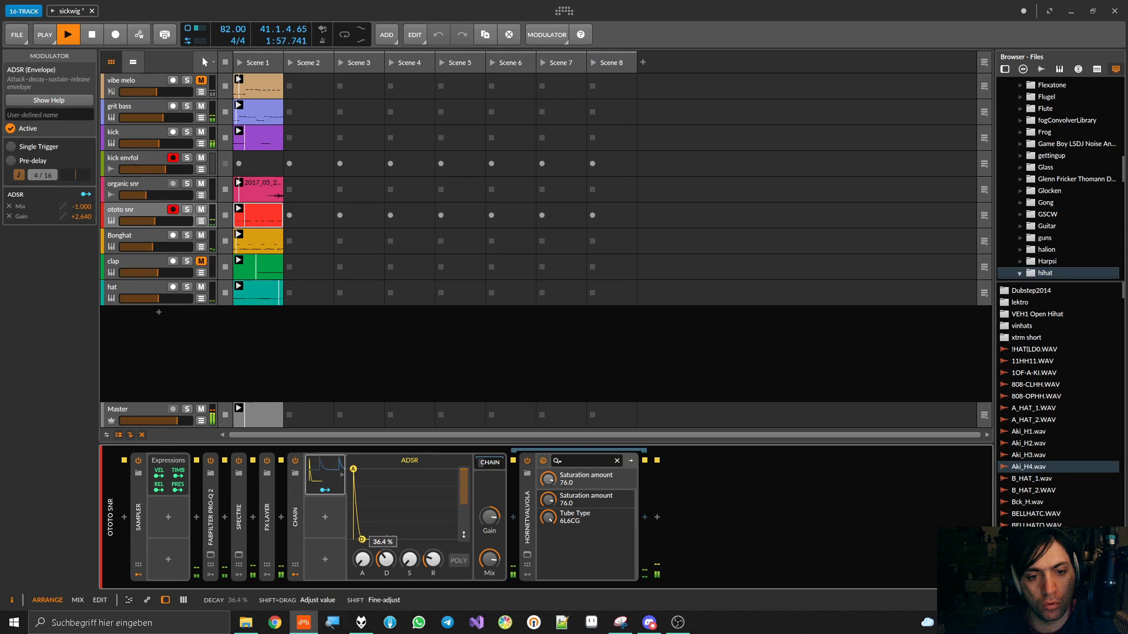
left_click_drag(386, 559, 386, 558)
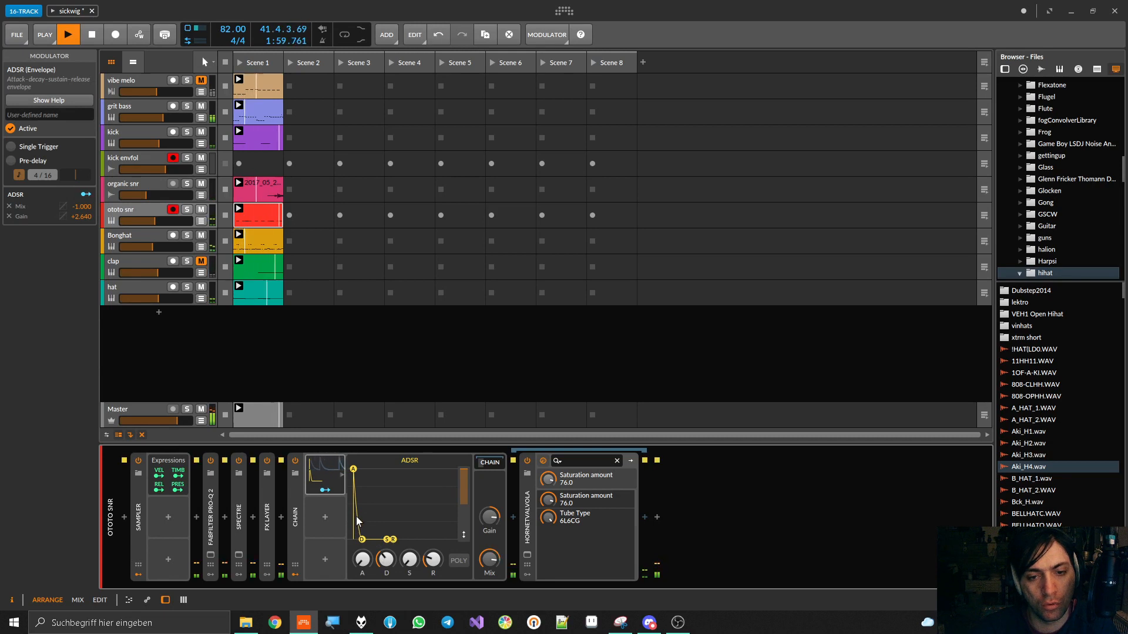
left_click(527, 504)
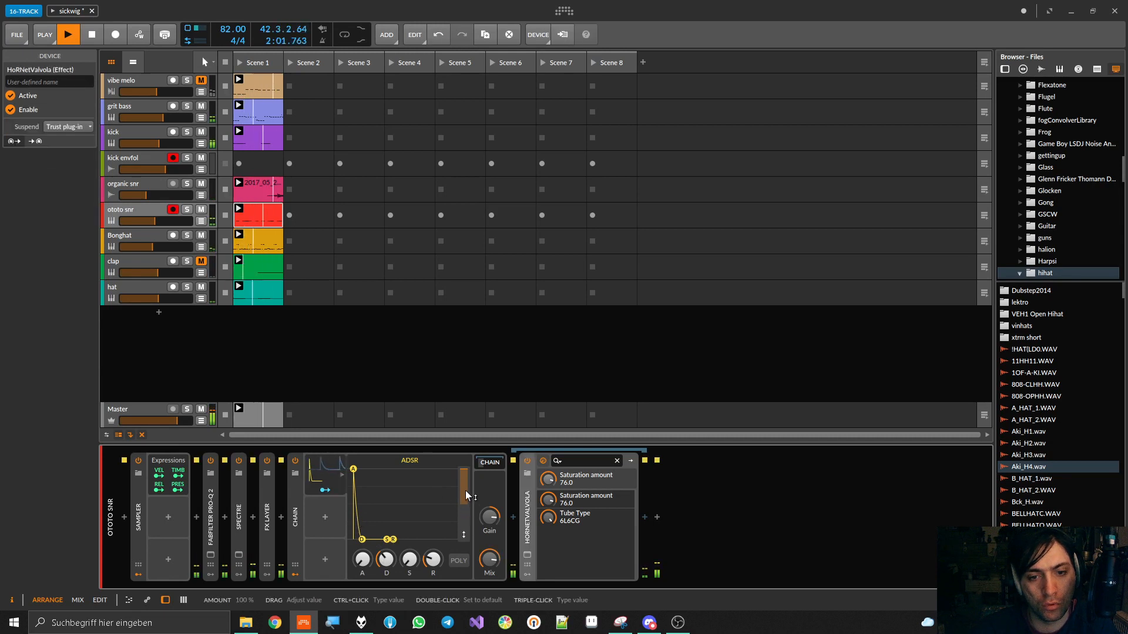
Try an inverted ADSR amount of -100% with the Chain's Mix at 13.5%, and restore the positive amount and full Mix
left_click_drag(465, 470, 464, 537)
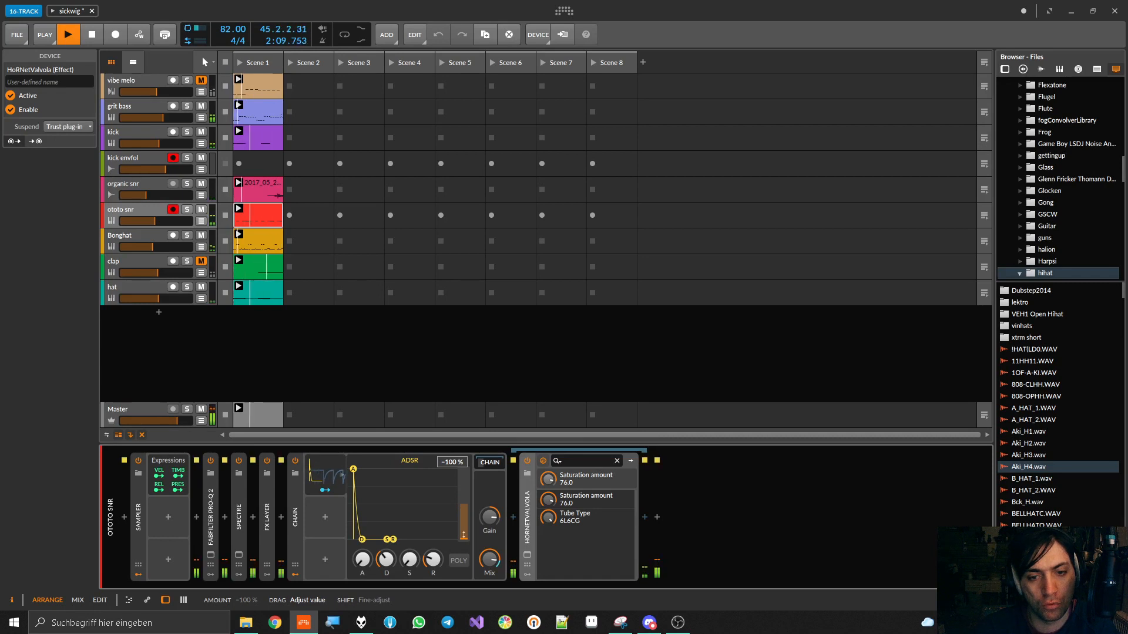
left_click_drag(489, 559, 489, 564)
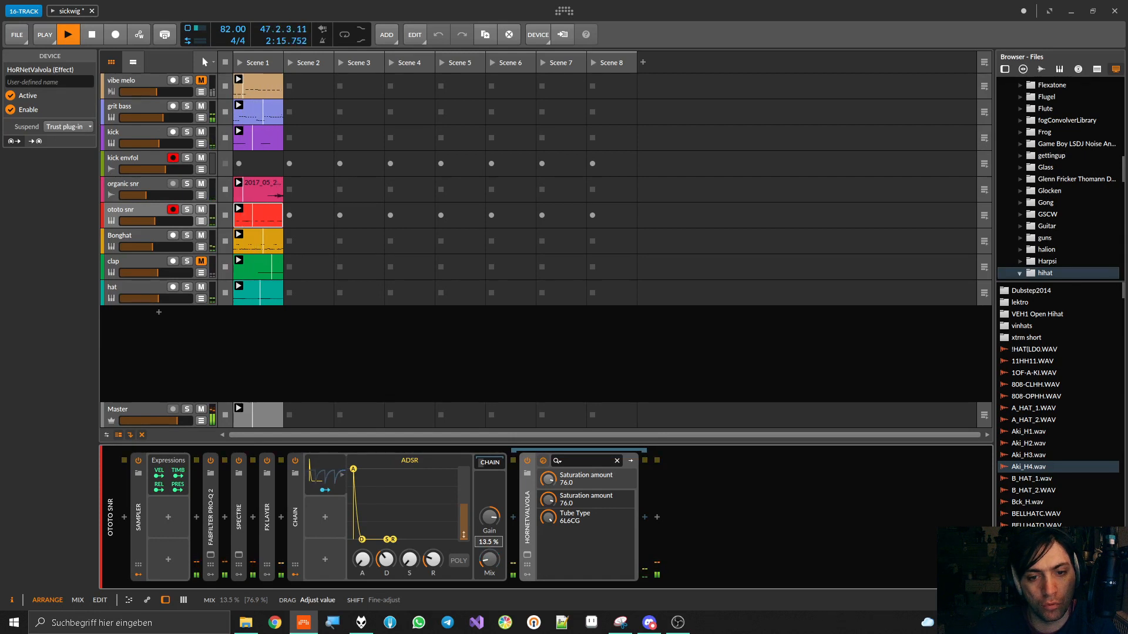
left_click_drag(489, 560, 463, 463)
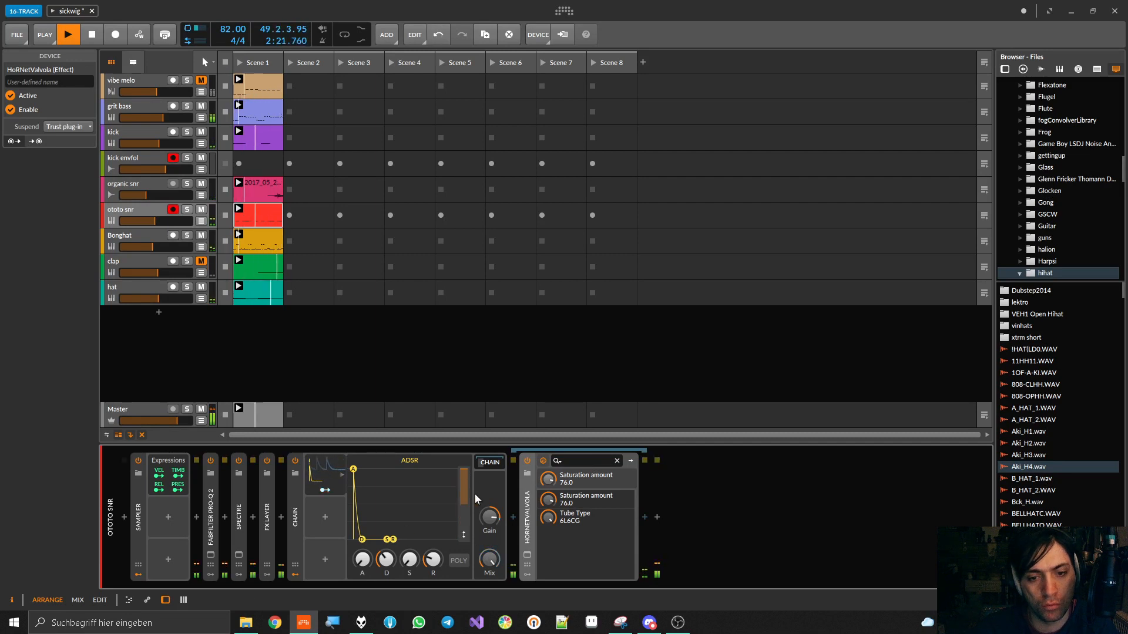
Fine-tune the Chain's Gain, compare the Chain bypassed and enabled during playback, and stop playback
left_click_drag(489, 518, 490, 521)
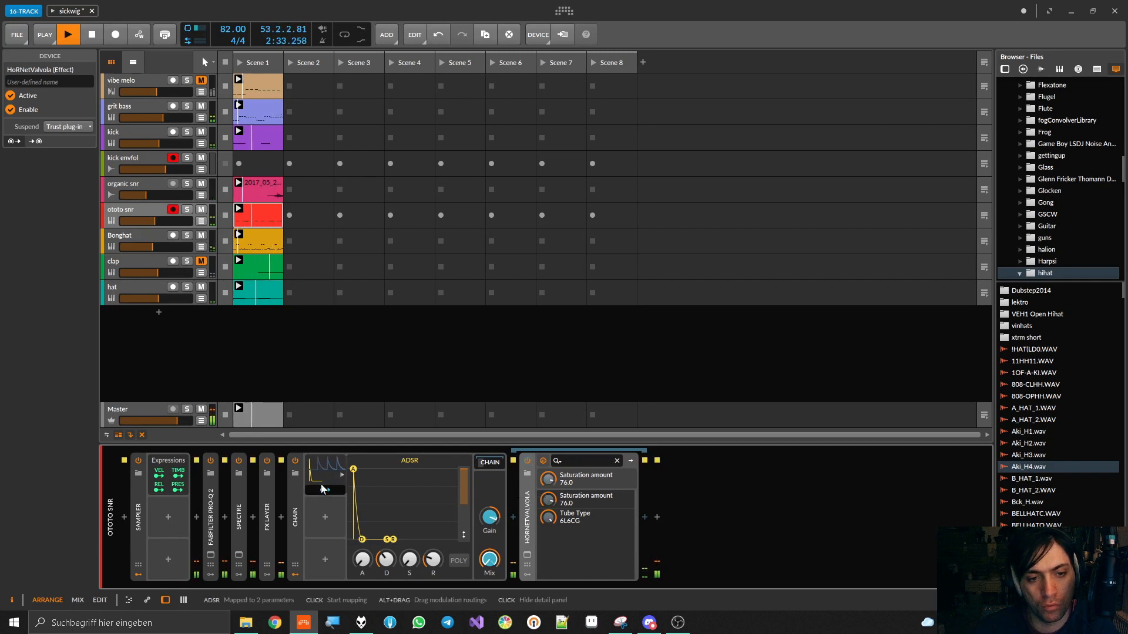
left_click(295, 460)
left_click(295, 461)
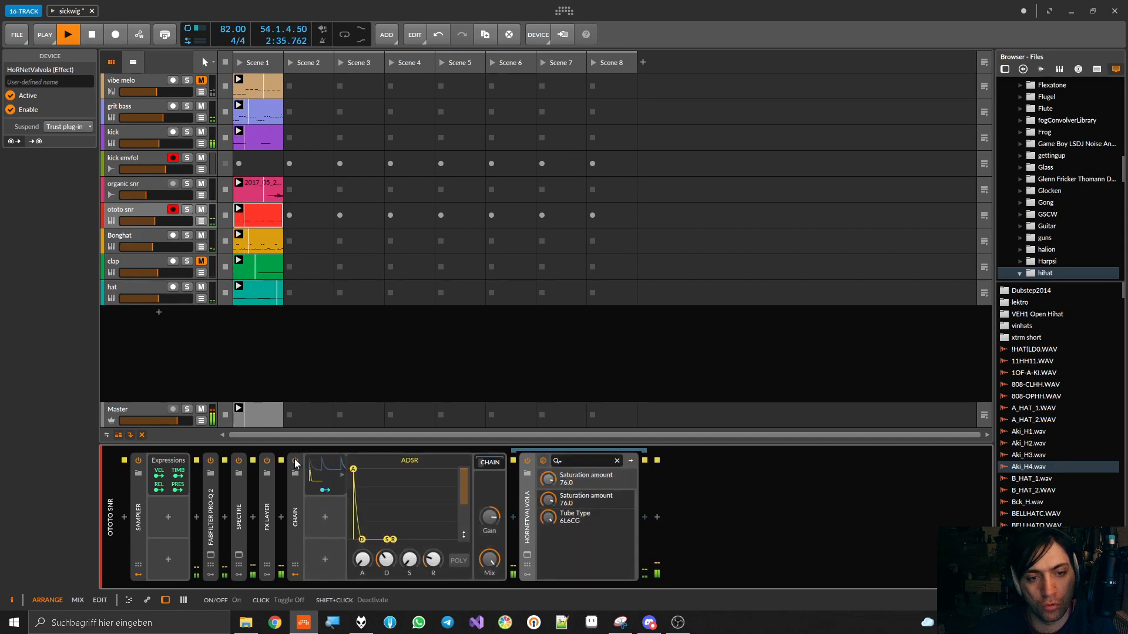
left_click(294, 462)
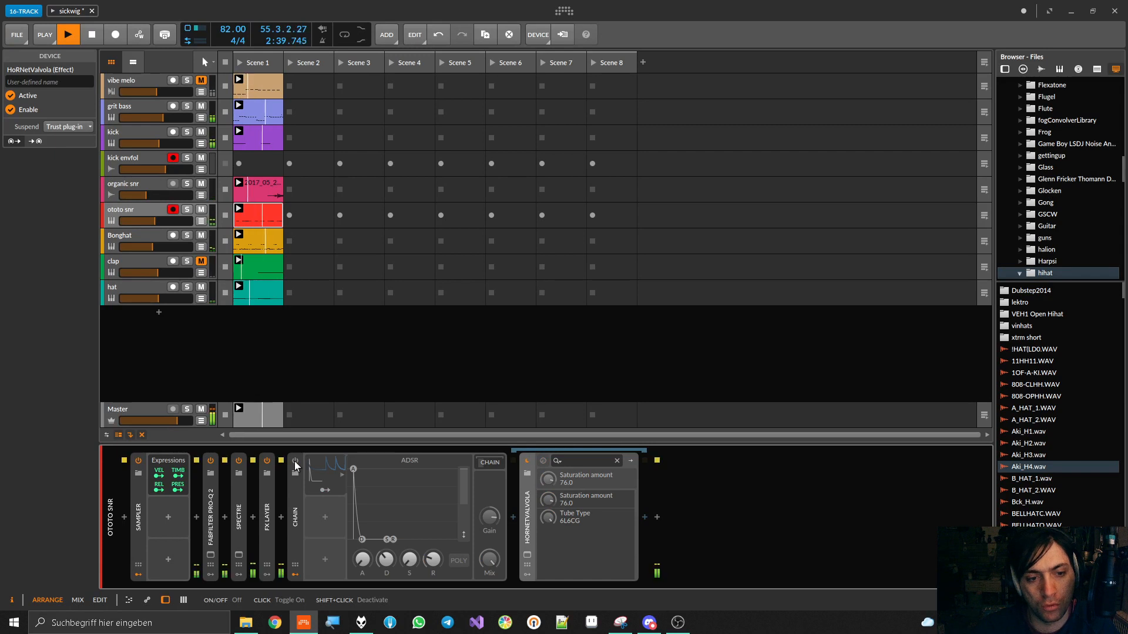
left_click(295, 461)
key("space")
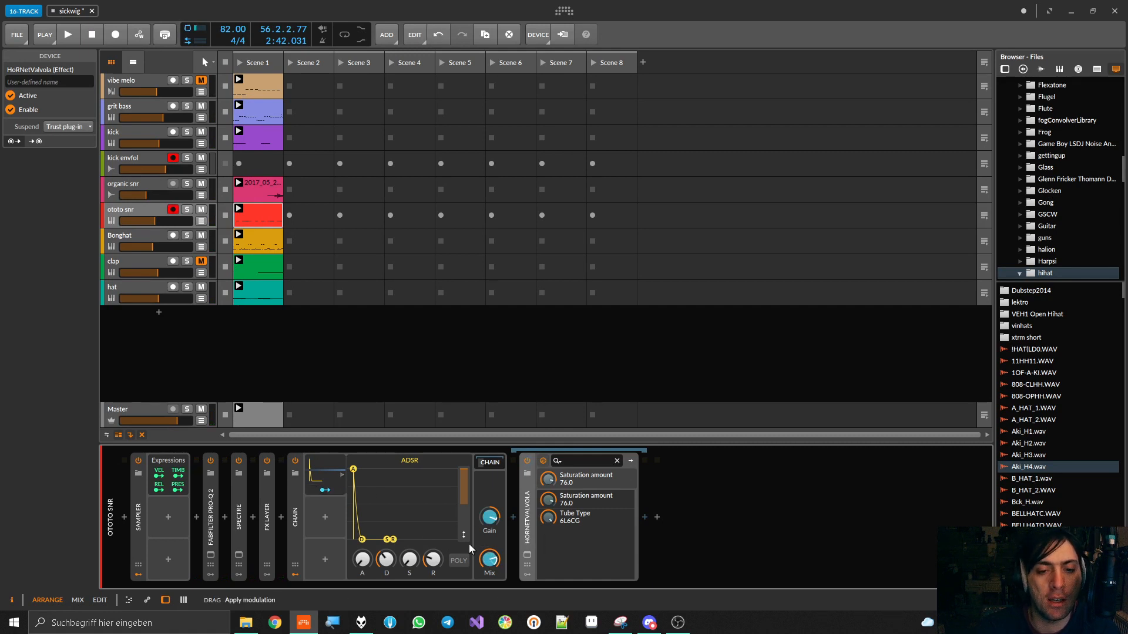
Resume playback, lower the Chain's base Mix to 33.0% and readjust the ADSR's modulation of it
key("space")
left_click_drag(491, 563, 491, 588)
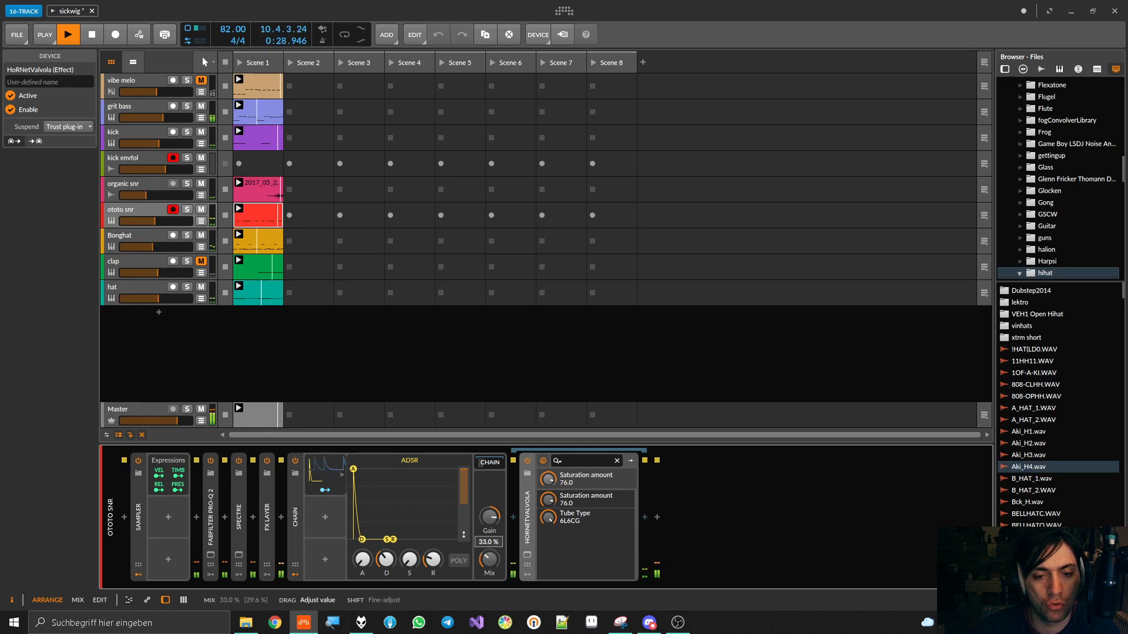
left_click(324, 491)
mouse_move(488, 560)
left_mouse_down()
mouse_move(489, 591)
mouse_move(475, 553)
left_mouse_up()
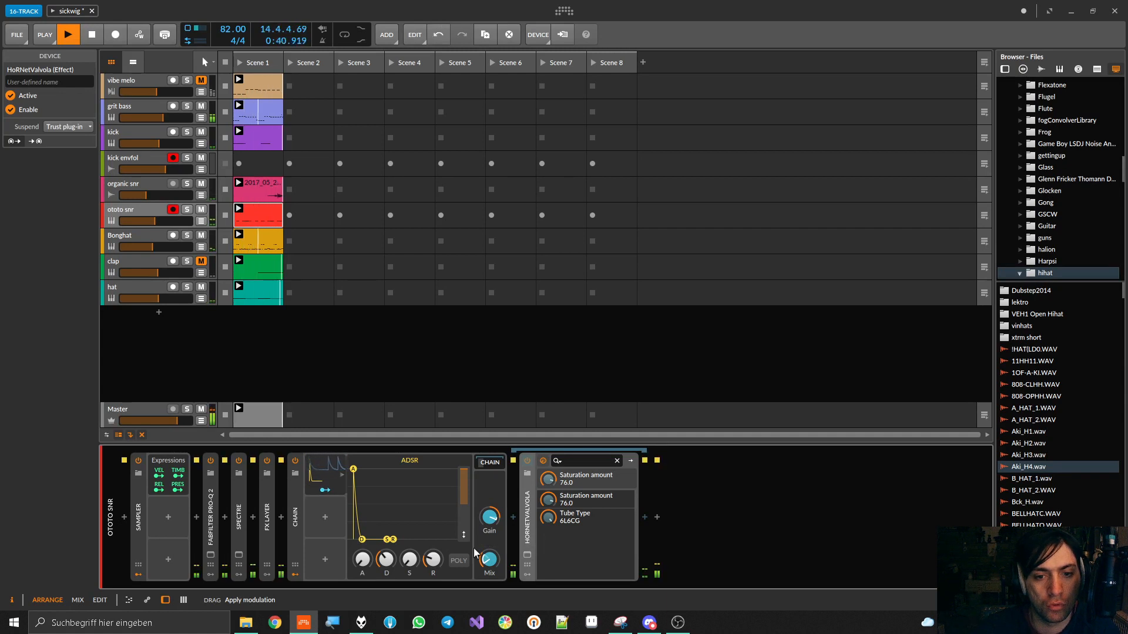
Fine-tune the ADSR's decay by ear and check the Chain bypassed against enabled
left_click_drag(362, 539, 360, 539)
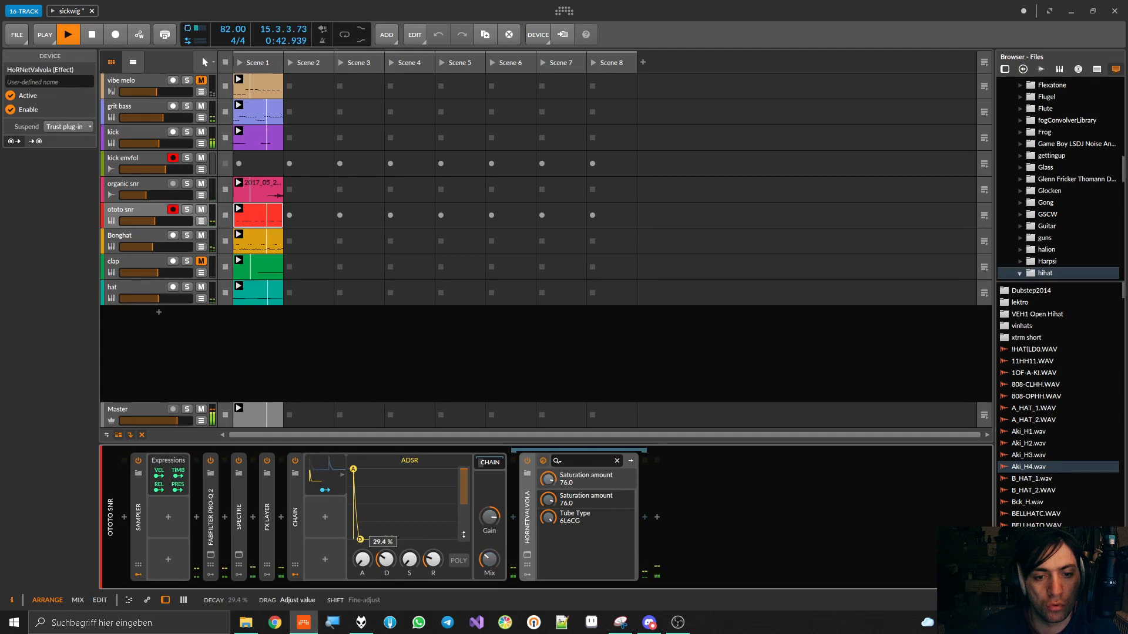
left_click_drag(361, 539, 361, 539)
left_click(295, 460)
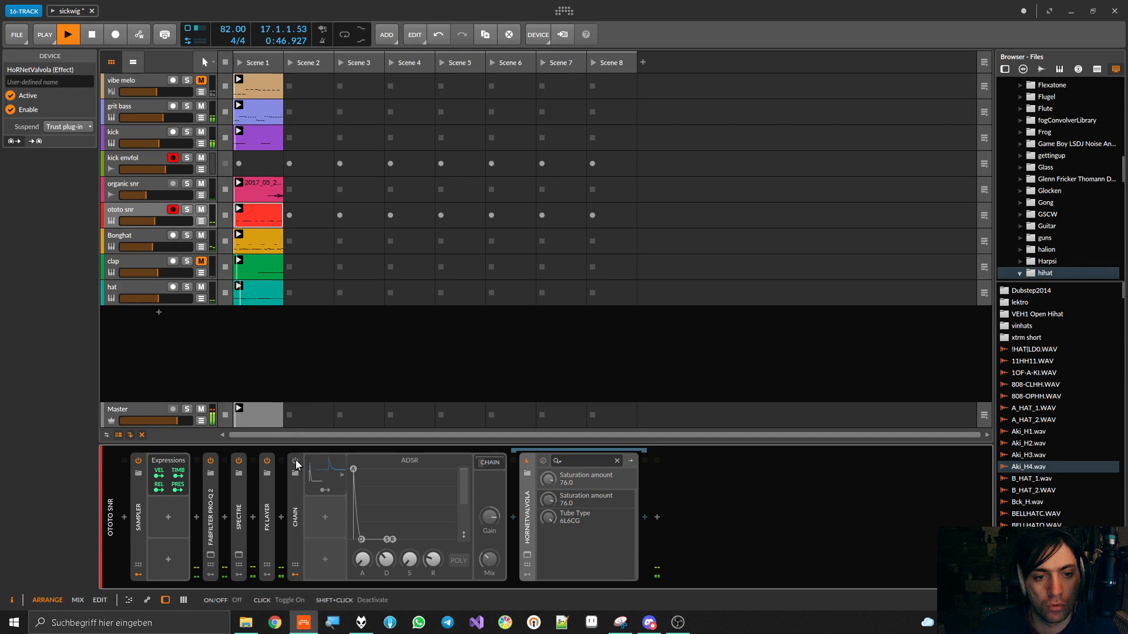
left_click(295, 460)
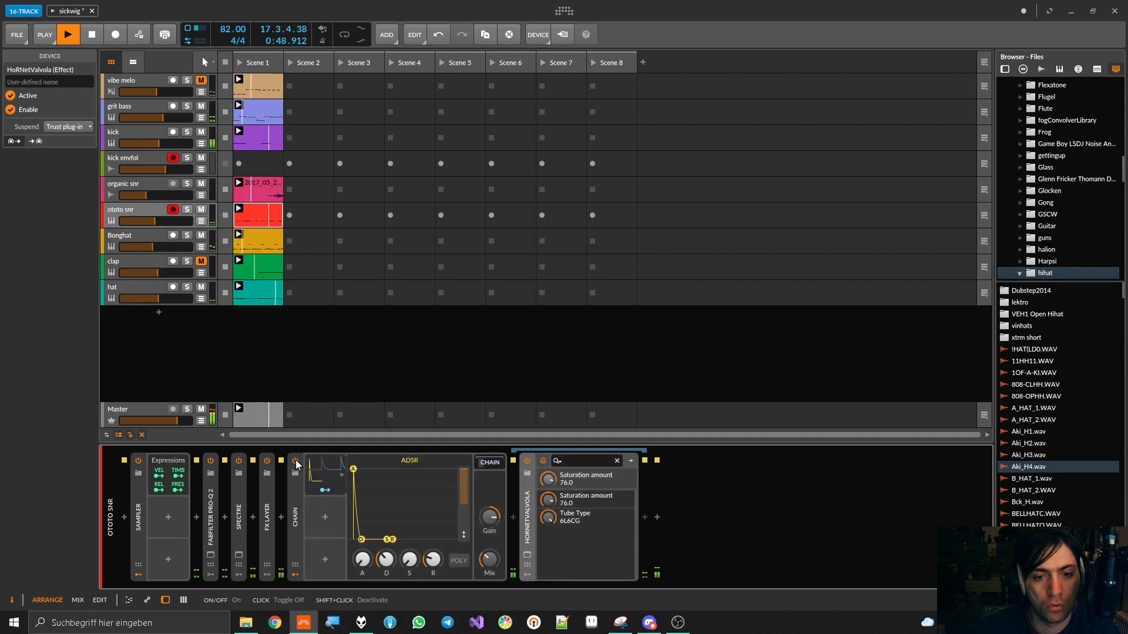
Strengthen the ADSR's modulation of the Chain's Gain and lower the base Gain to +12.9 dB
left_click_drag(490, 518, 489, 513)
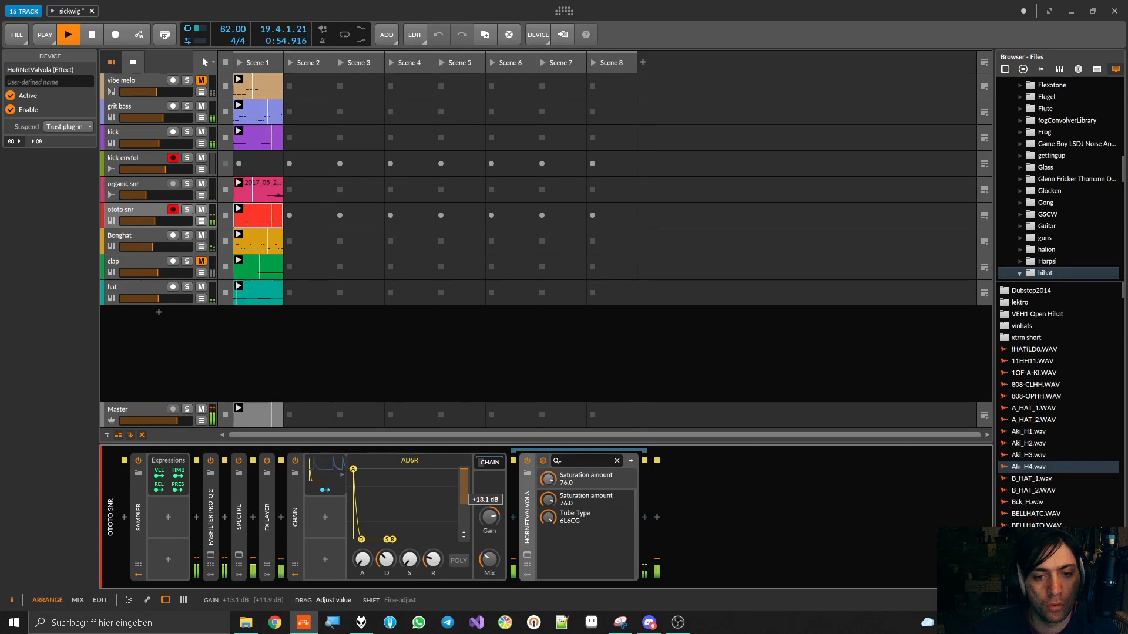
left_click(325, 490)
mouse_move(494, 515)
left_mouse_down()
mouse_move(494, 497)
mouse_move(496, 511)
left_mouse_up()
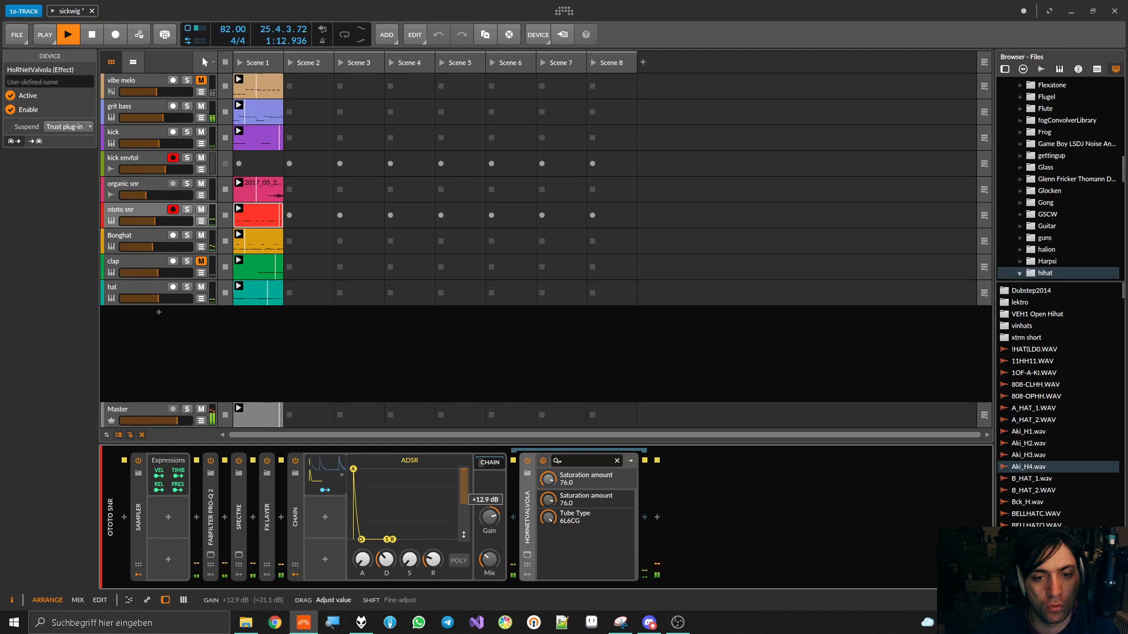
Lower the Chain's base Gain to +9.3 dB and remove the ADSR's modulation of the Gain
mouse_move(495, 511)
left_mouse_down()
mouse_move(496, 501)
mouse_move(496, 514)
left_mouse_up()
key("space")
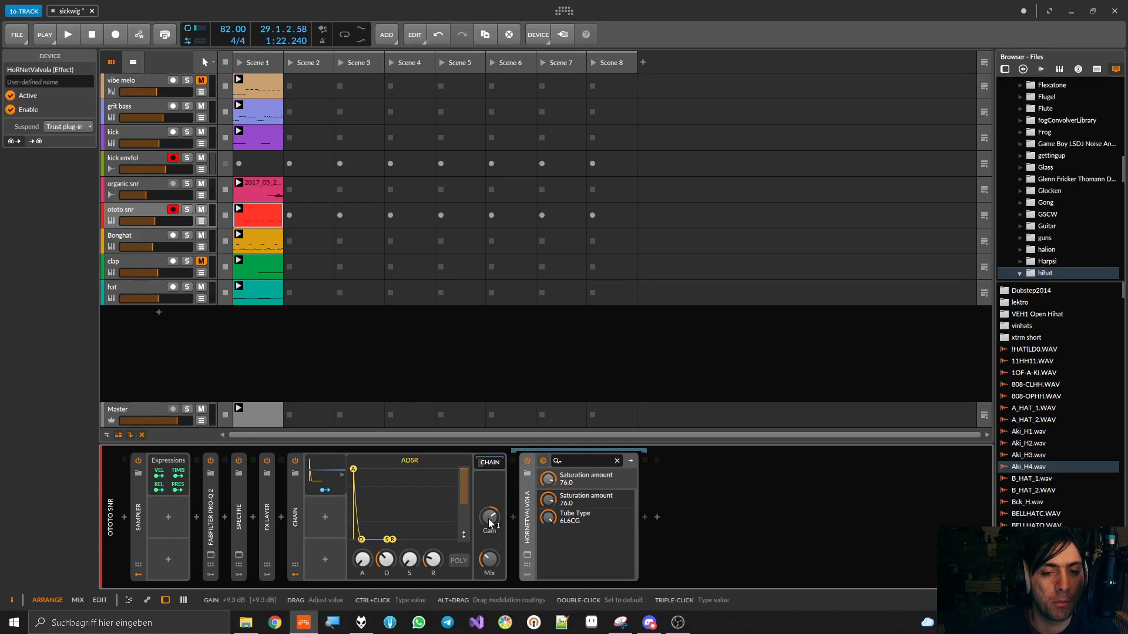
left_click(326, 491)
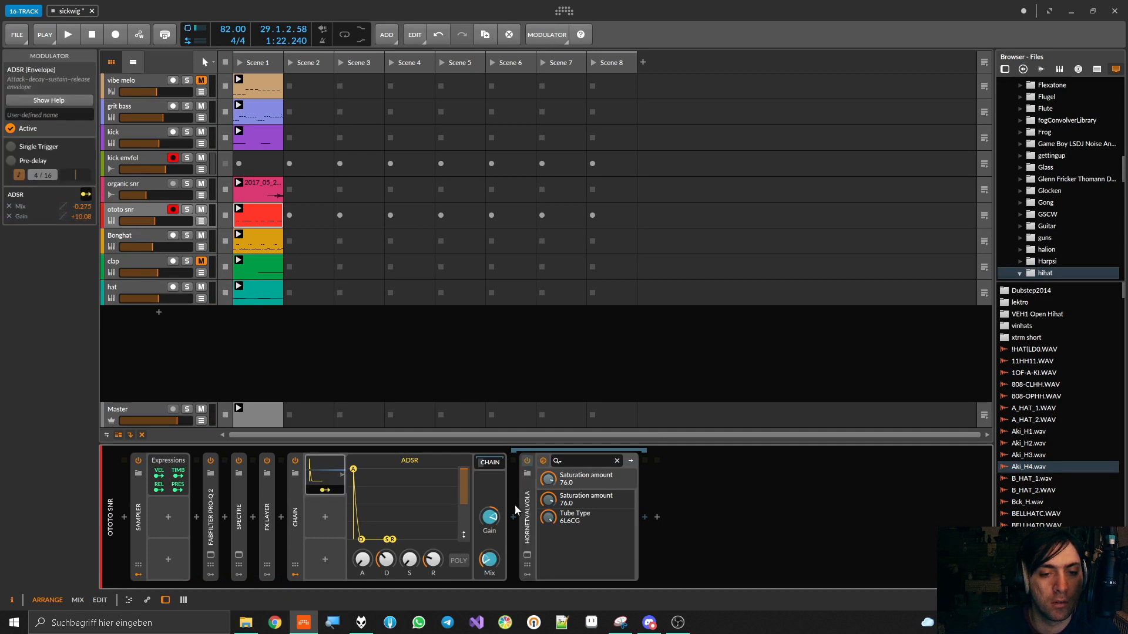
right_click(496, 515)
left_click(590, 587)
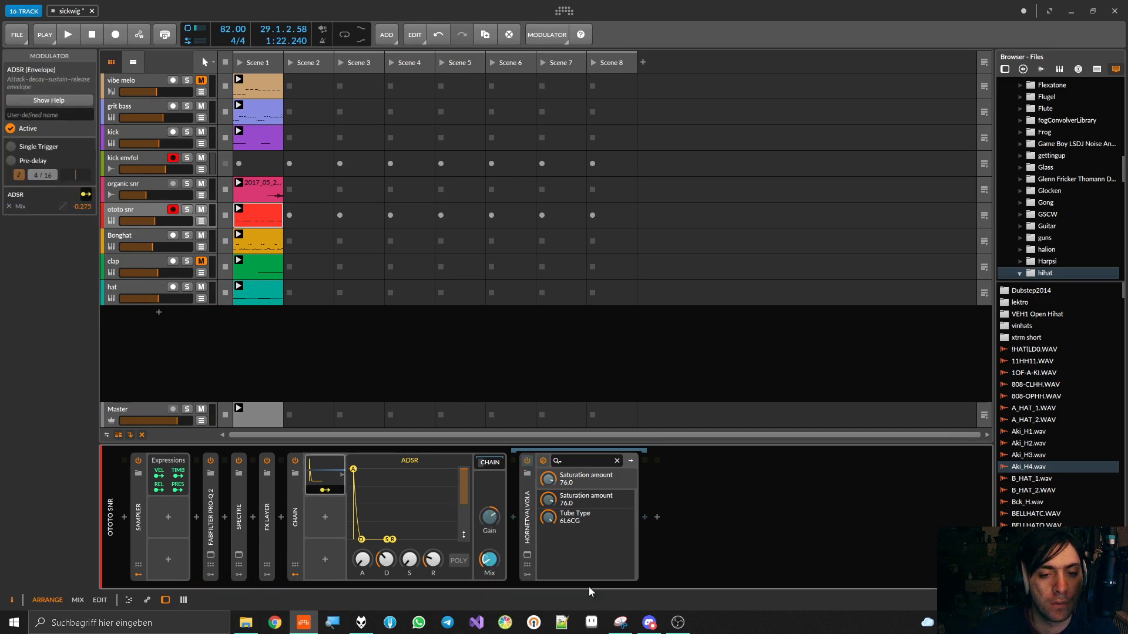
left_click(328, 474)
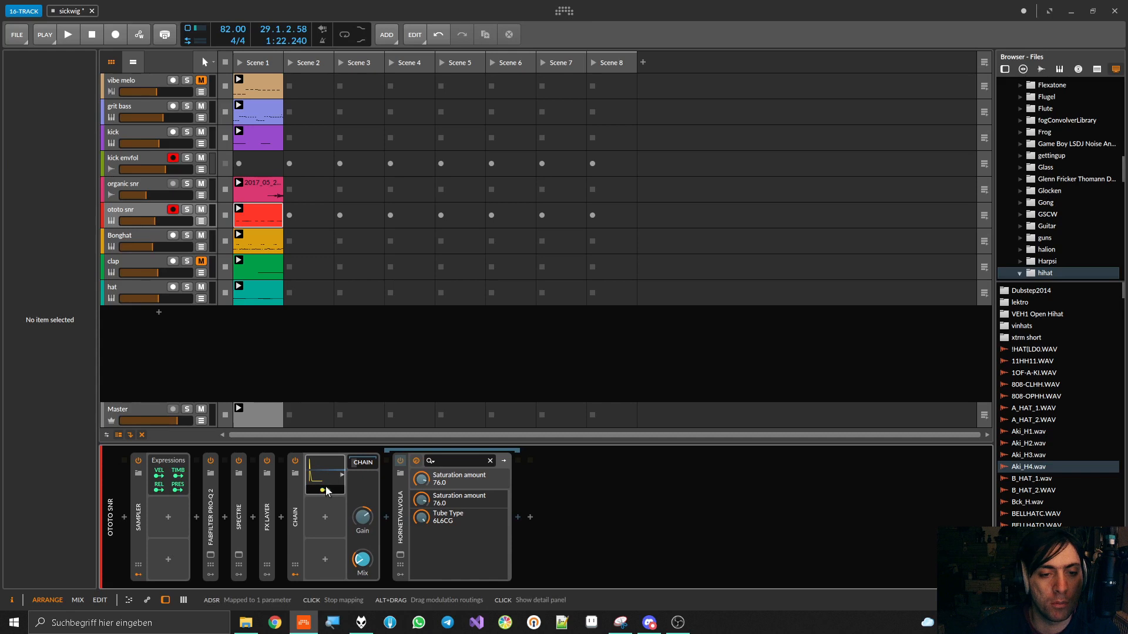
left_click(327, 468)
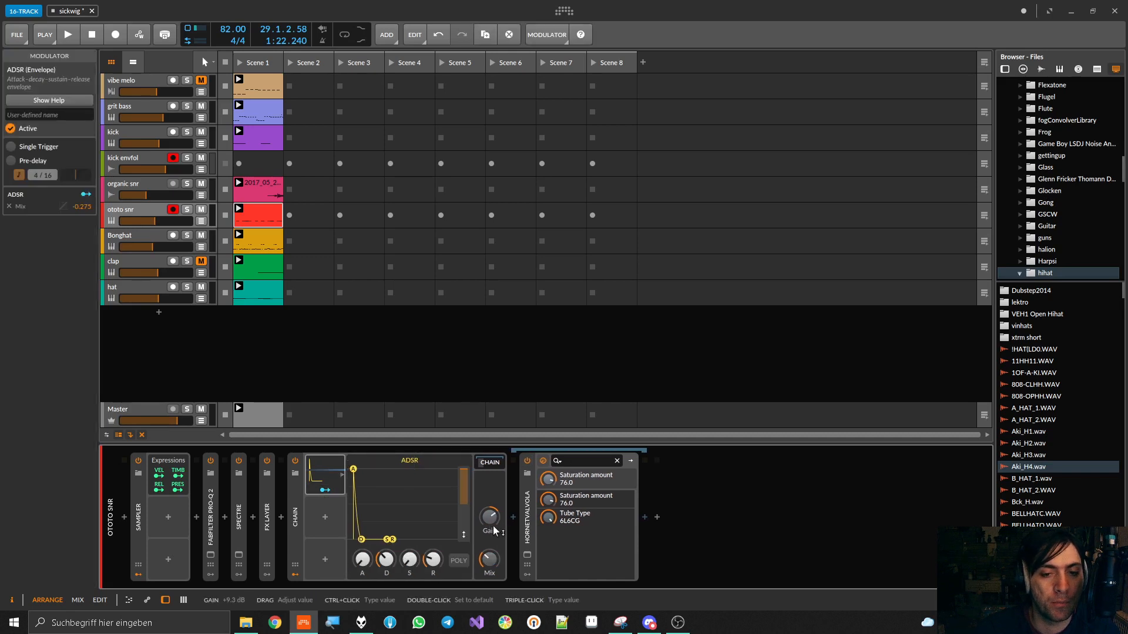
Readjust the Chain's base Gain and Mix during playback and set the ADSR's modulation of the Mix to -0.66
key("space")
mouse_move(493, 517)
left_mouse_down()
mouse_move(493, 489)
mouse_move(493, 508)
left_mouse_up()
mouse_move(494, 559)
left_mouse_down()
mouse_move(494, 525)
mouse_move(490, 575)
left_mouse_up()
left_click(330, 491)
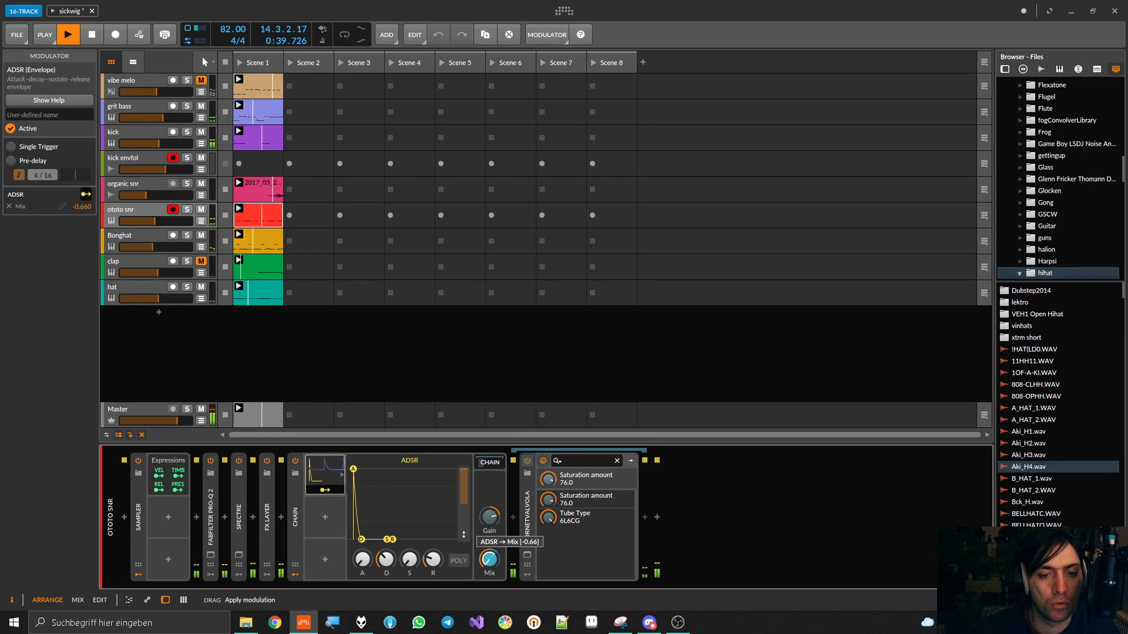
left_click(339, 493)
key("space")
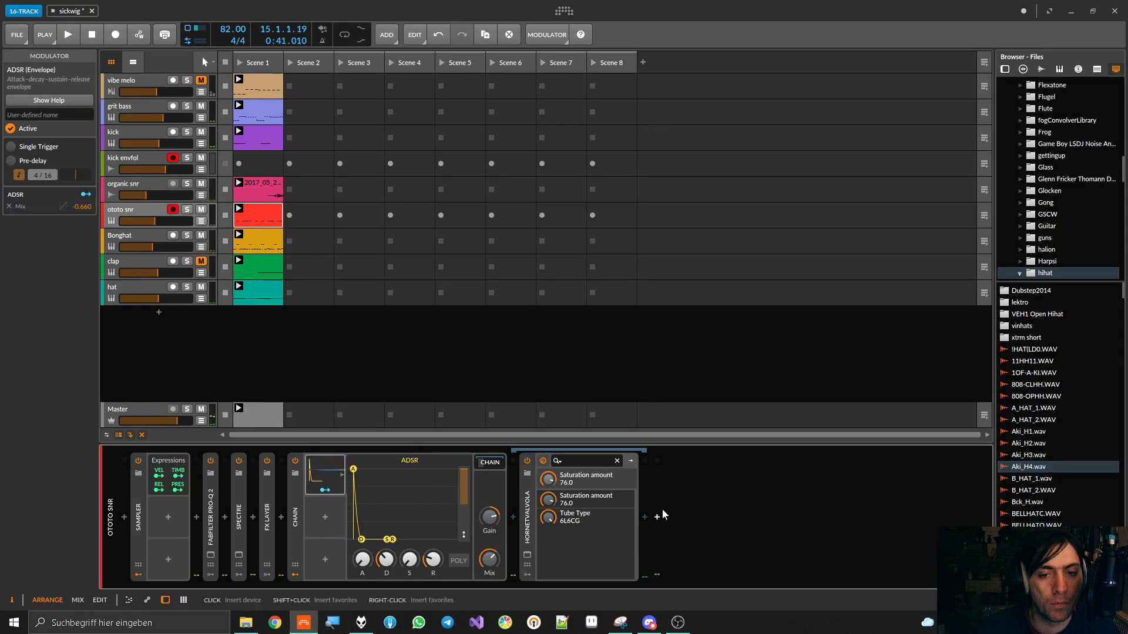
Insert the kHs Gain effect after HoRNetValvola inside the Chain
left_click(646, 516)
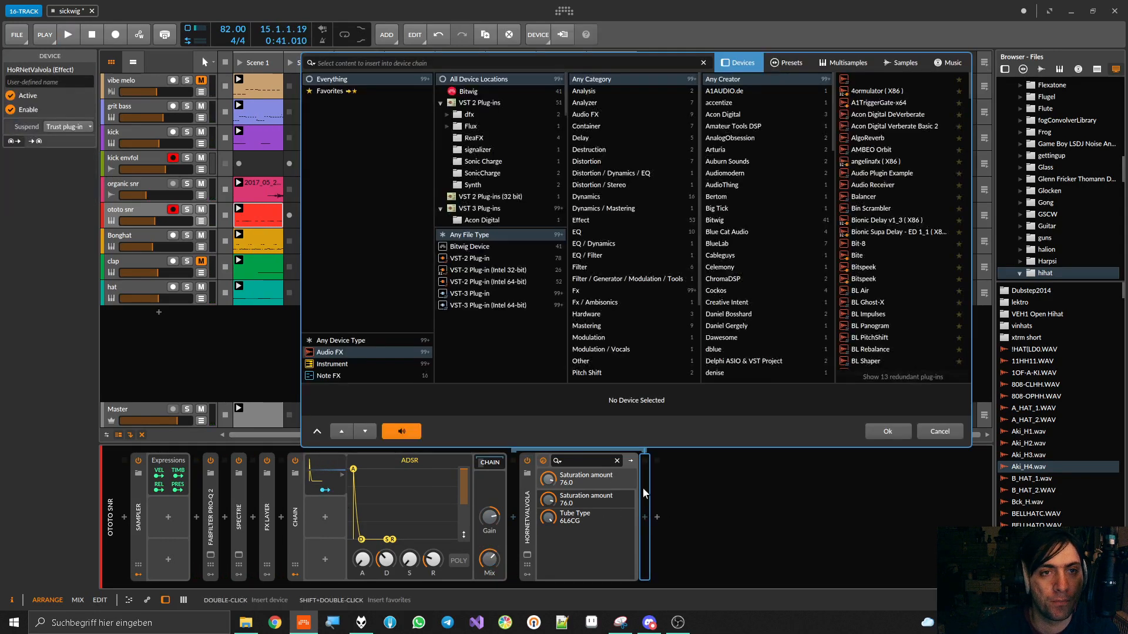
type("gain")
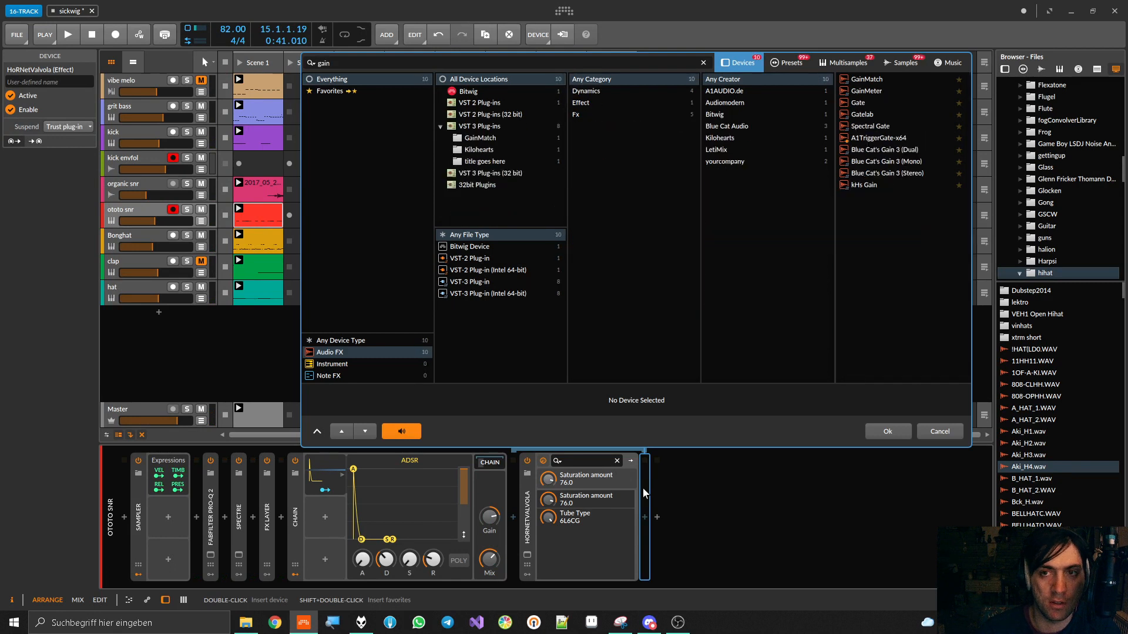
double_click(871, 139)
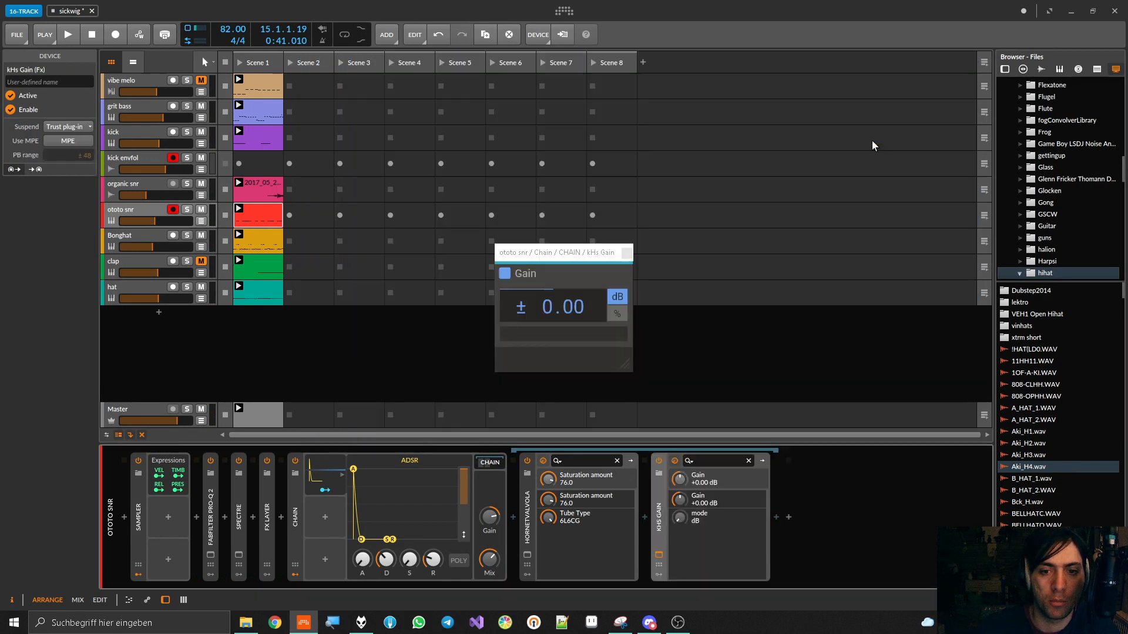
Add an ADSR modulator to kHs Gain, close the plug-in's window and hide the Chain's modulators
left_click(659, 573)
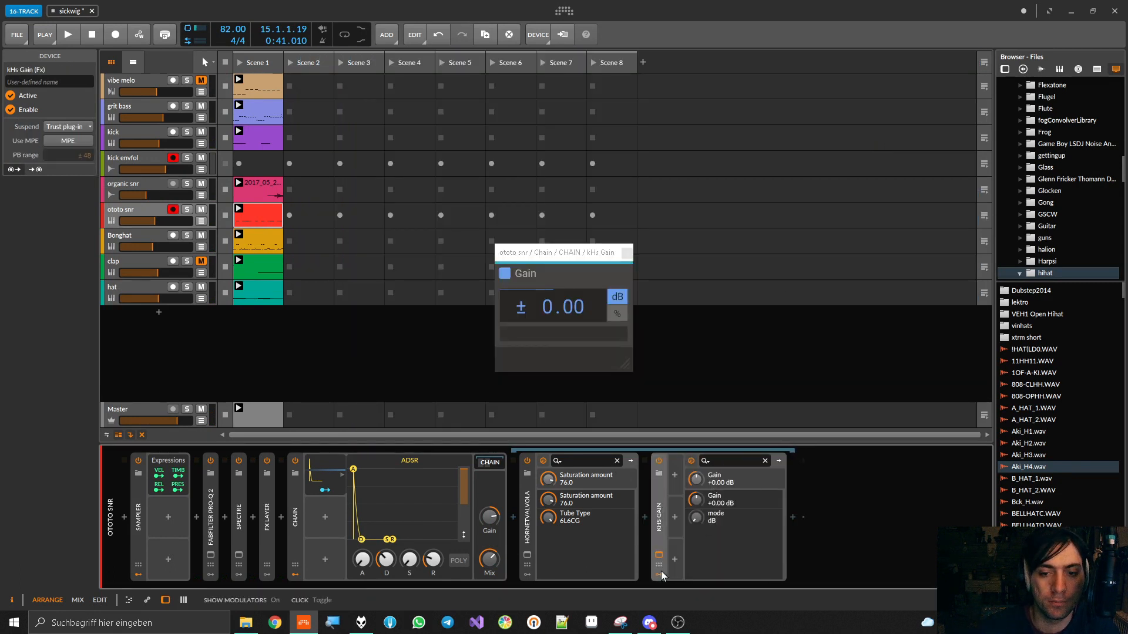
left_click(677, 475)
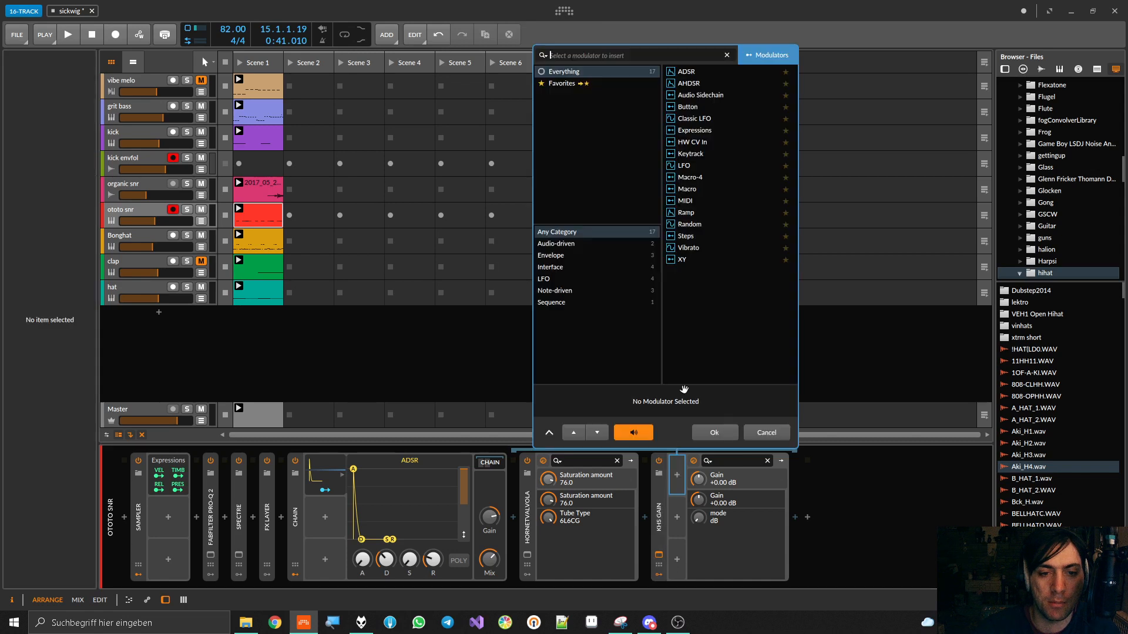
double_click(698, 75)
left_click(626, 254)
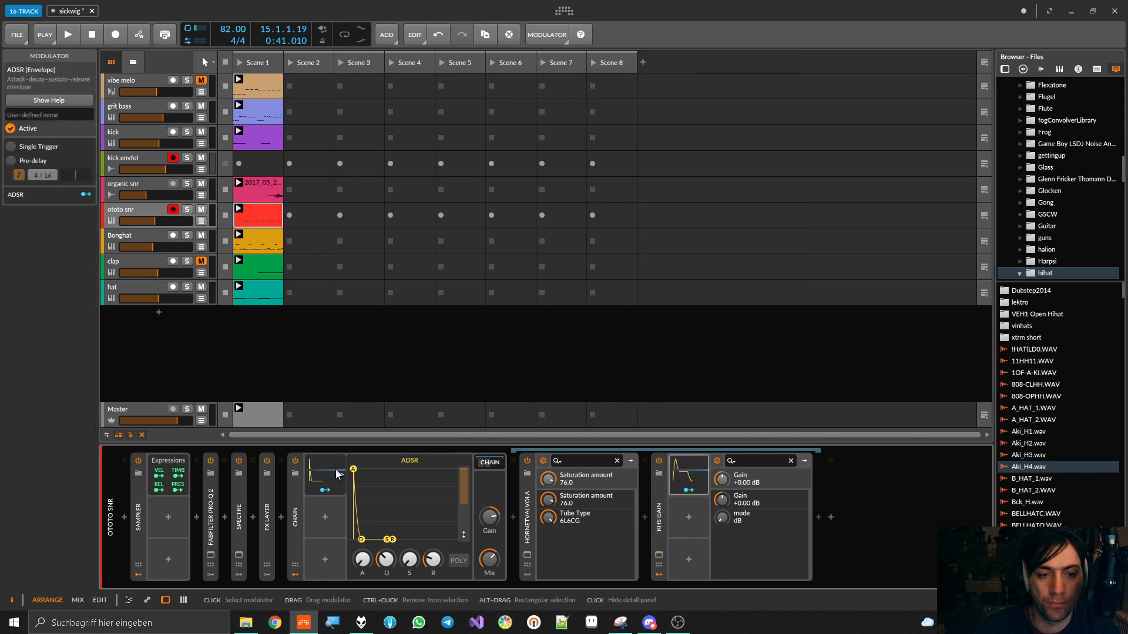
left_click(294, 574)
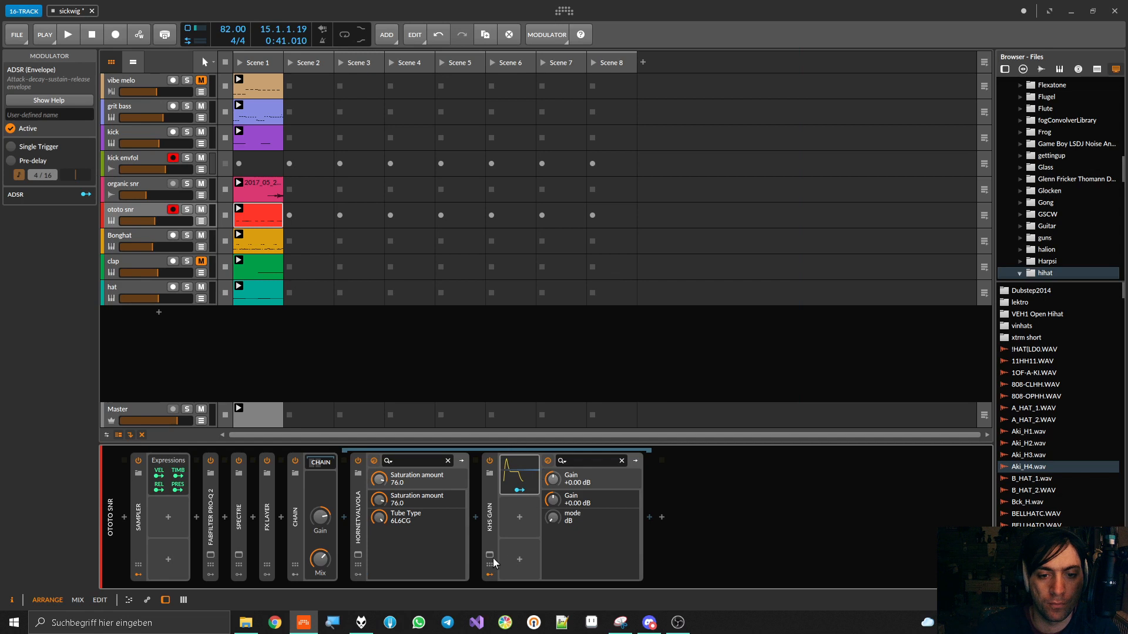
Modulate kHs Gain's Gain by +0.135 with its ADSR and shape the envelope with 27.0% decay and minimum sustain during playback
left_click_drag(554, 500, 554, 496)
key("space")
left_click(531, 480)
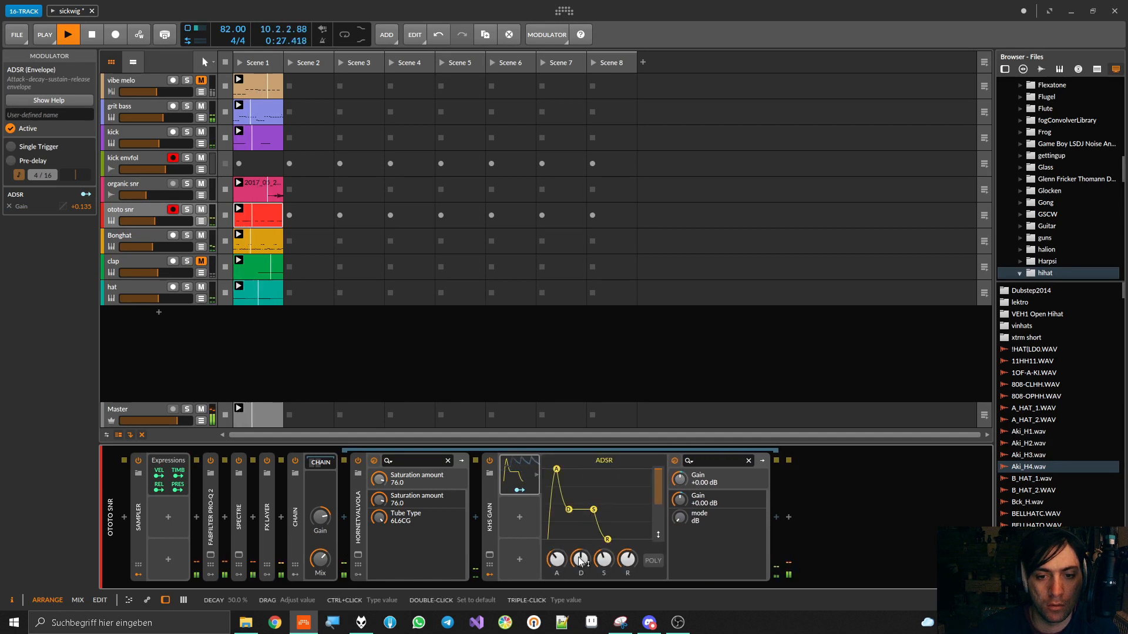
mouse_move(581, 558)
left_mouse_down()
mouse_move(581, 544)
mouse_move(627, 594)
mouse_move(581, 575)
left_mouse_up()
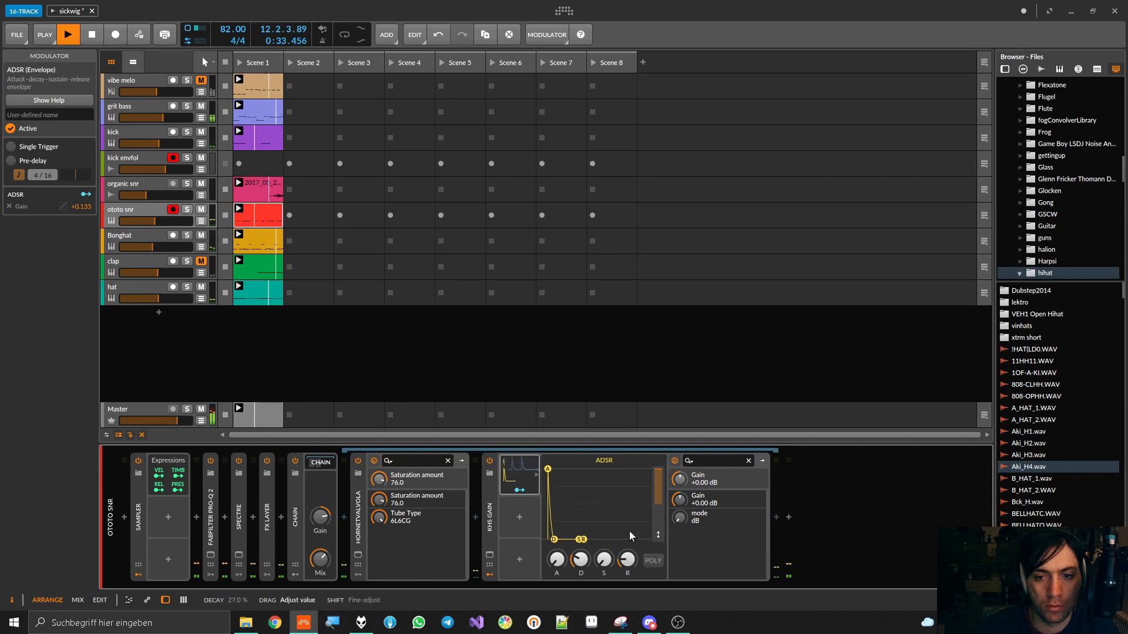
Strengthen the ADSR's modulation of kHs Gain's Gain to about +0.43 and set the envelope's decay to 31.5%
left_click(536, 475)
left_click(520, 491)
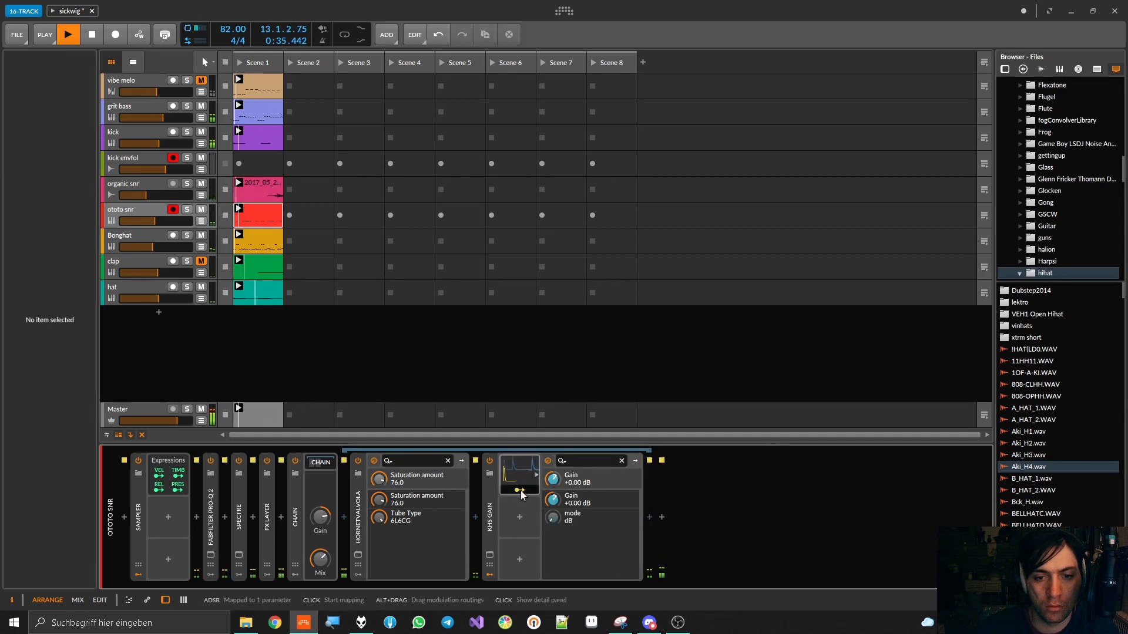
left_click_drag(553, 482, 553, 467)
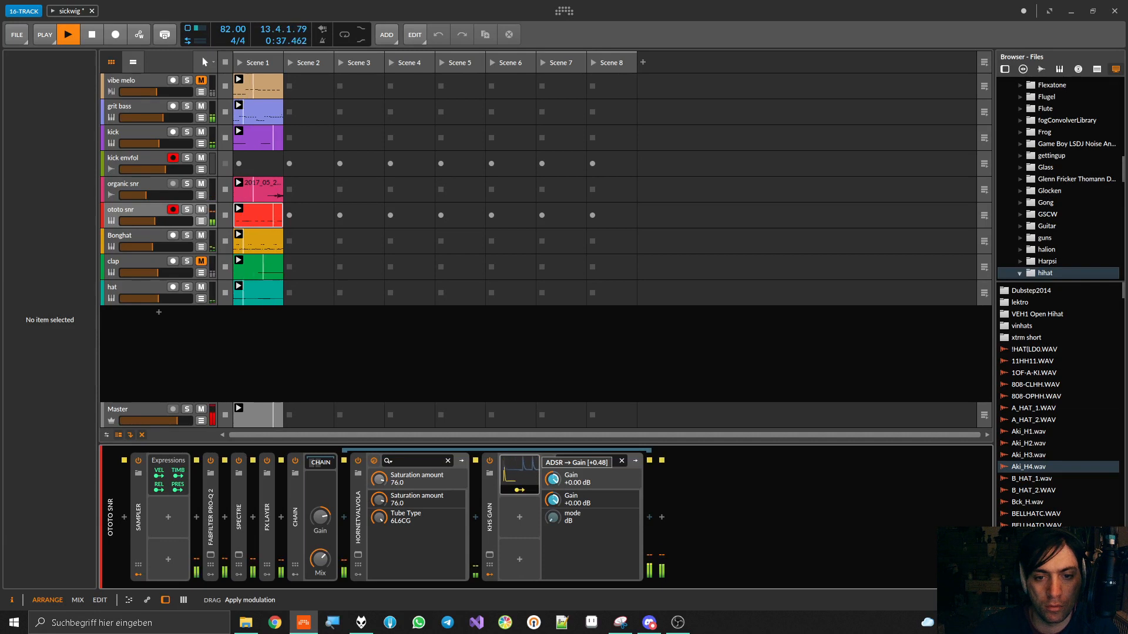
left_click(519, 479)
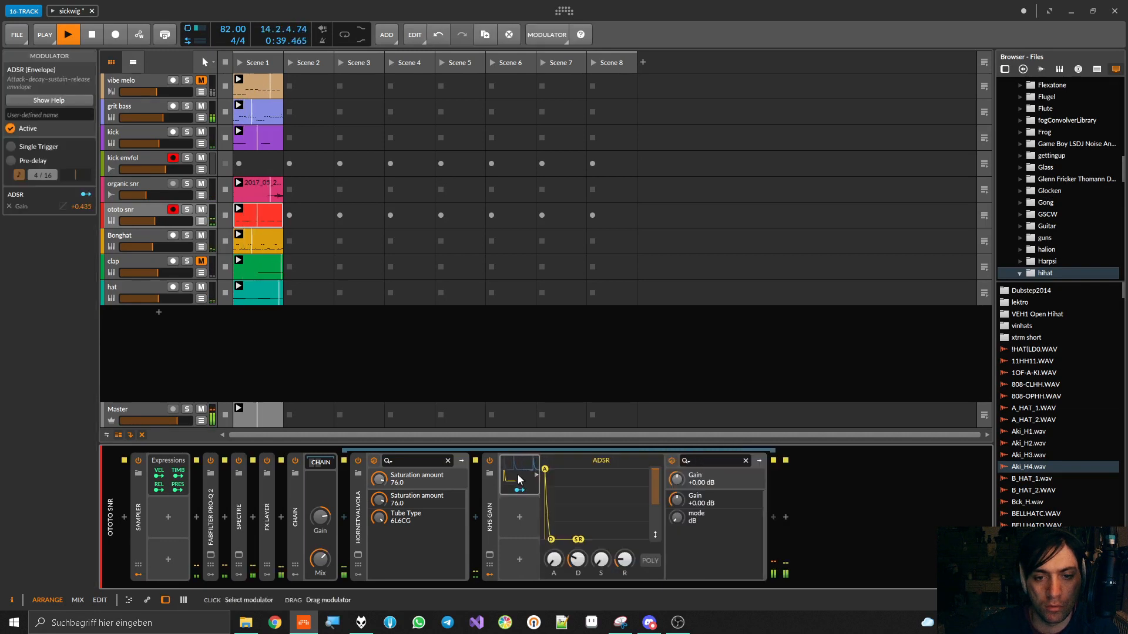
left_click_drag(578, 559, 578, 555)
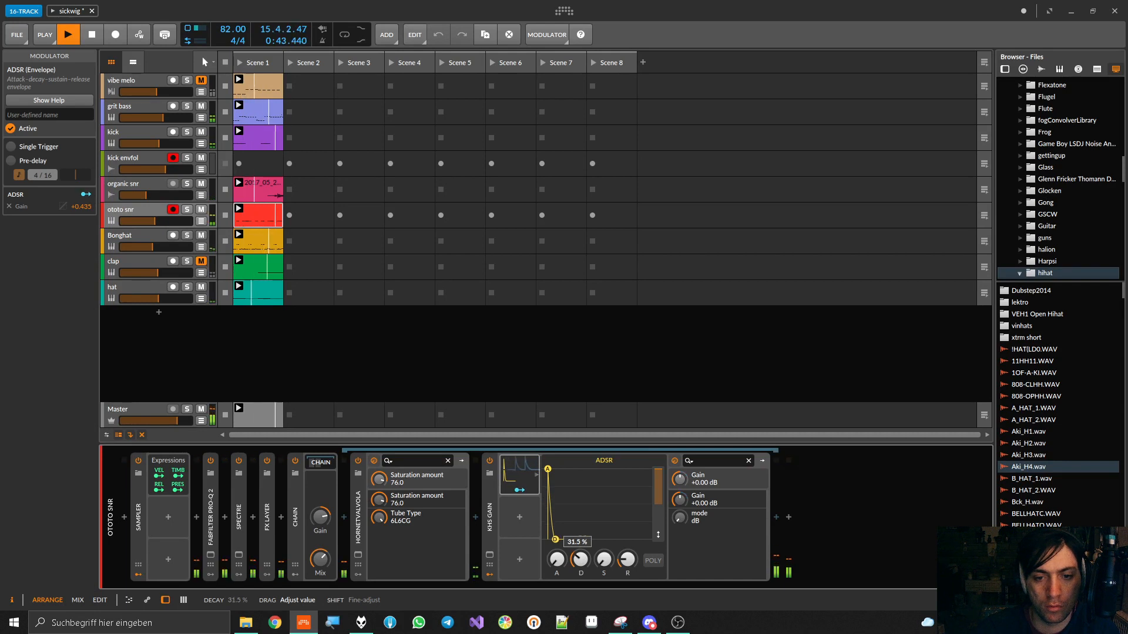
Reduce the ADSR's modulation of kHs Gain's Gain to +0.325
left_click(520, 489)
left_click_drag(685, 483, 686, 492)
left_click_drag(680, 479, 679, 476)
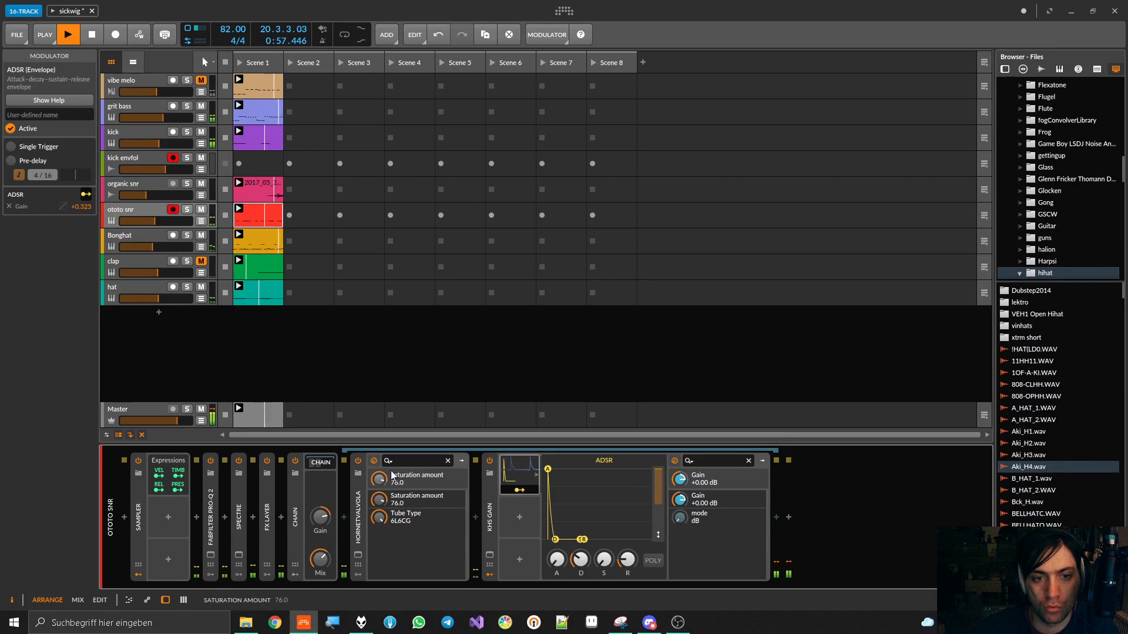
Check HoRNetValvola bypassed against enabled and move kHs Gain into HoRNetValvola's nested effects chain
left_click(358, 461)
left_click(358, 460)
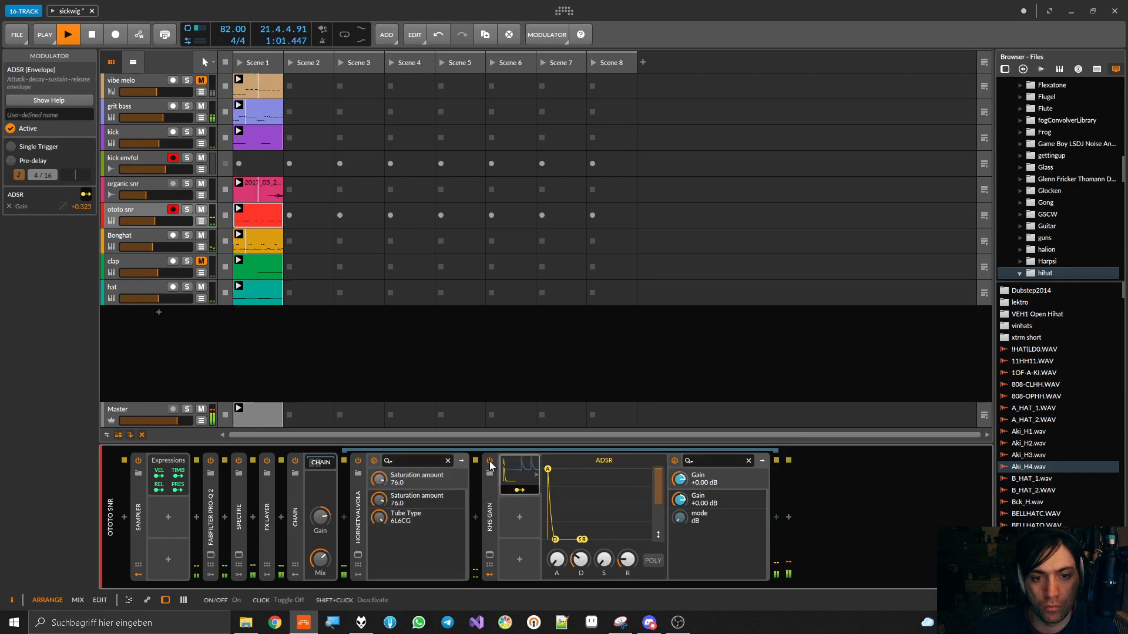
left_click(461, 461)
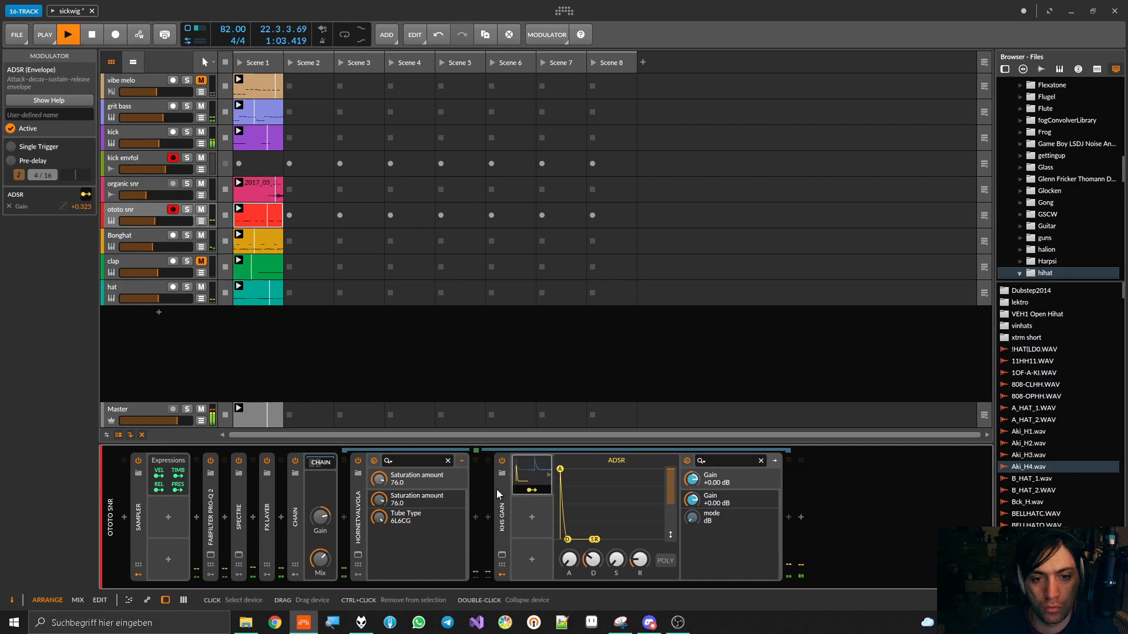
left_click(495, 489)
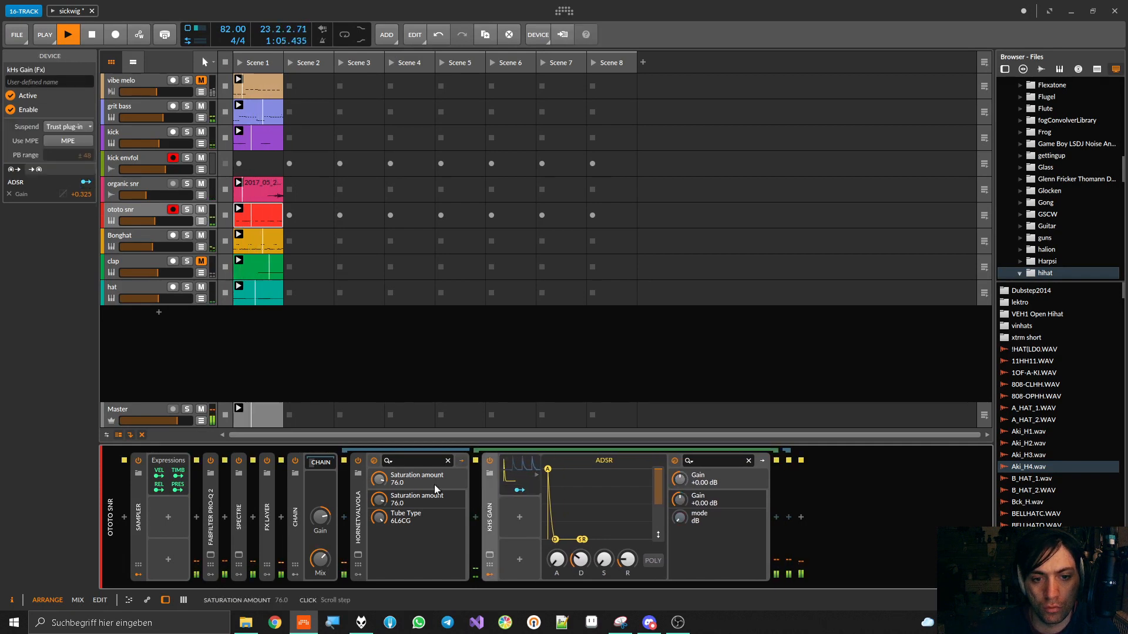
Compare the Chain bypassed and enabled and fine-tune its base Mix by ear
left_click(295, 461)
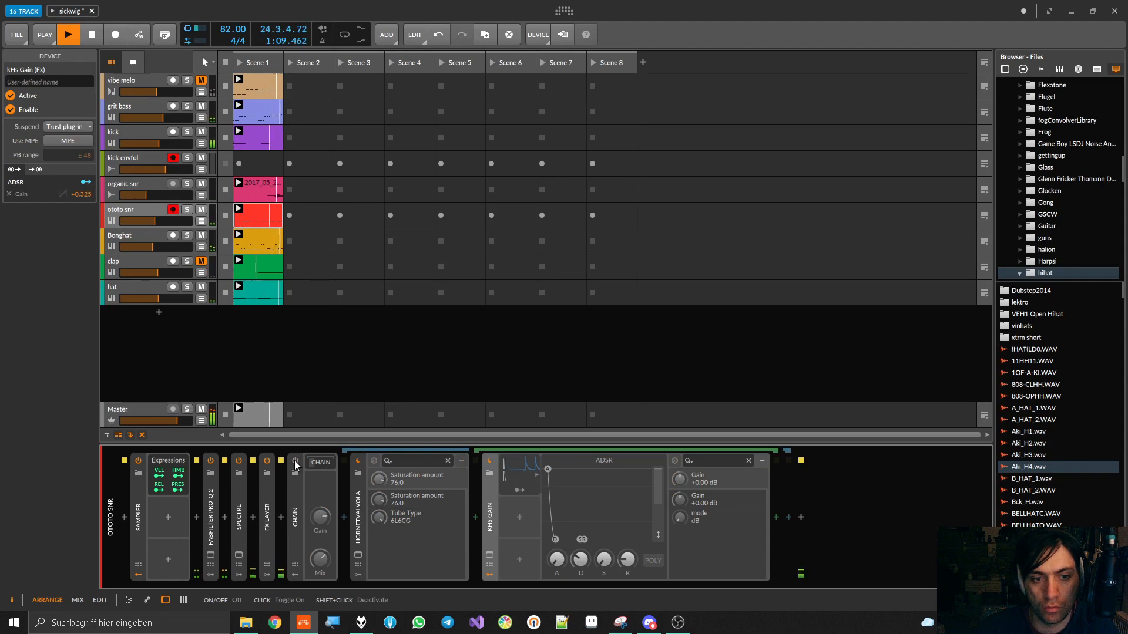
left_click(295, 462)
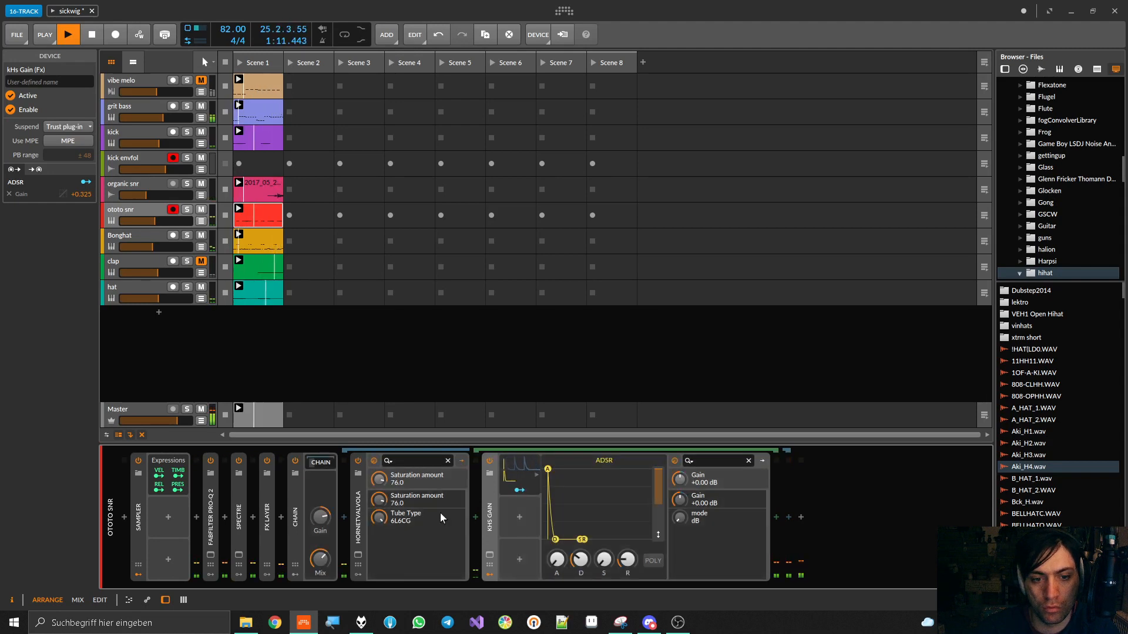
left_click_drag(320, 558, 320, 562)
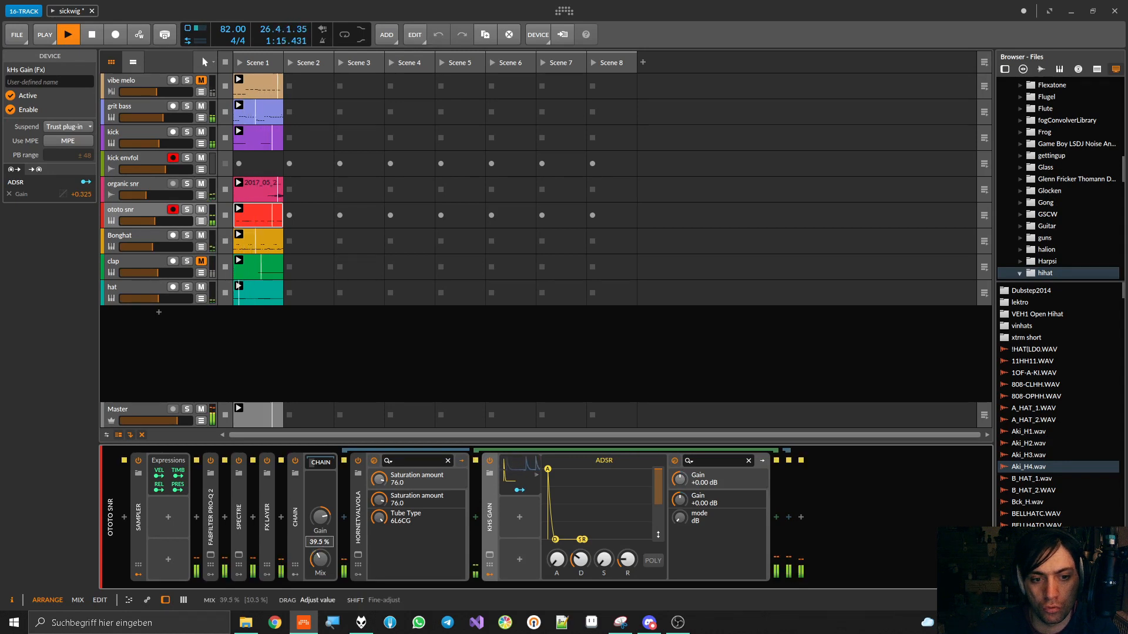
left_click_drag(320, 559, 321, 556)
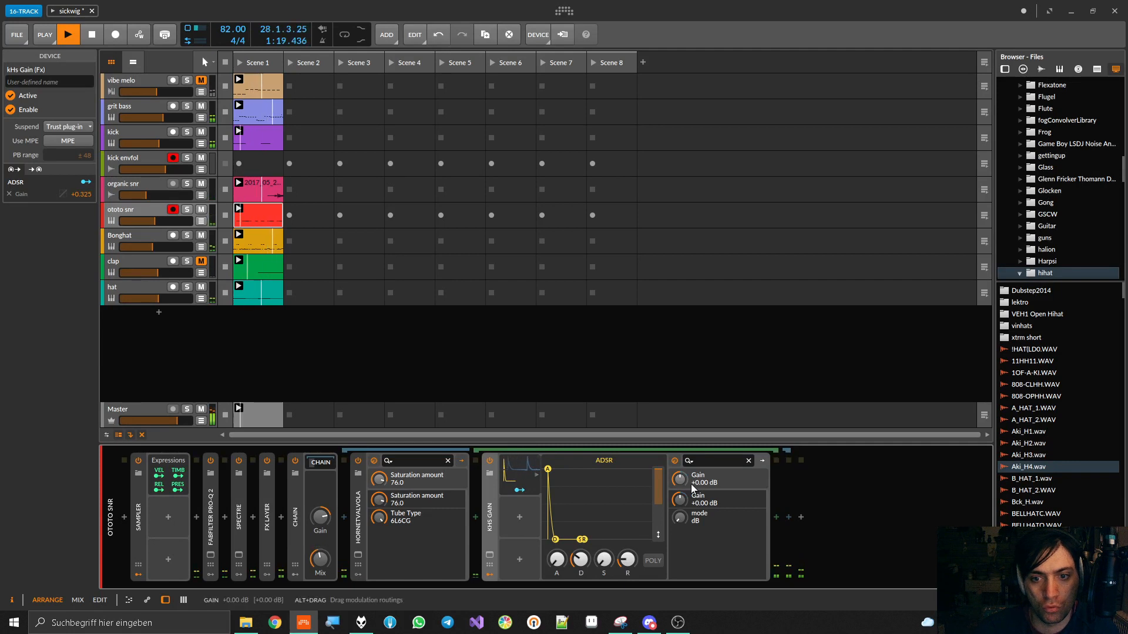
Set kHs Gain's Gain to +3.30 dB with +0.290 ADSR modulation and check the Chain bypassed against enabled
left_click_drag(681, 481, 680, 477)
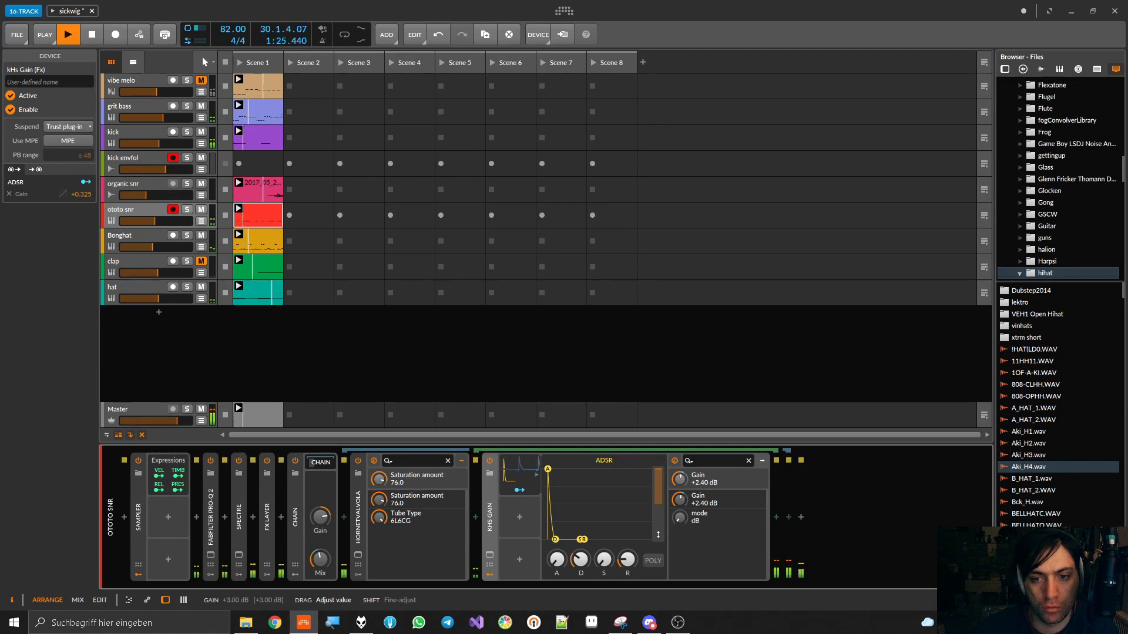
left_click(527, 480)
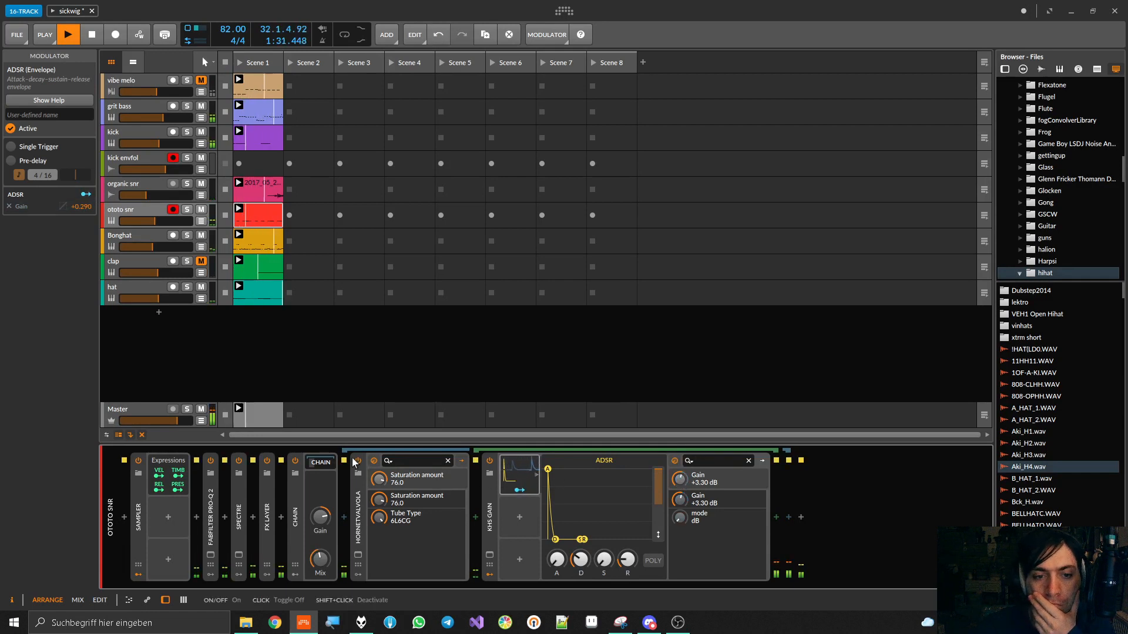
left_click(295, 461)
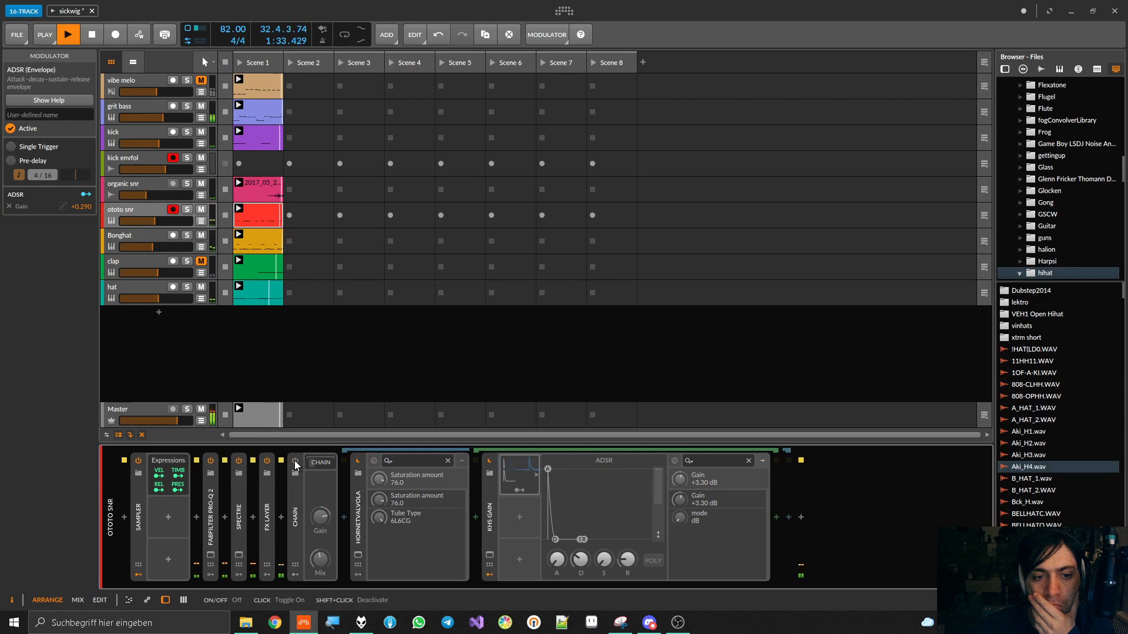
left_click(295, 461)
Collapse the HoRNetValvola and Chain devices, stop playback and save the project
double_click(360, 503)
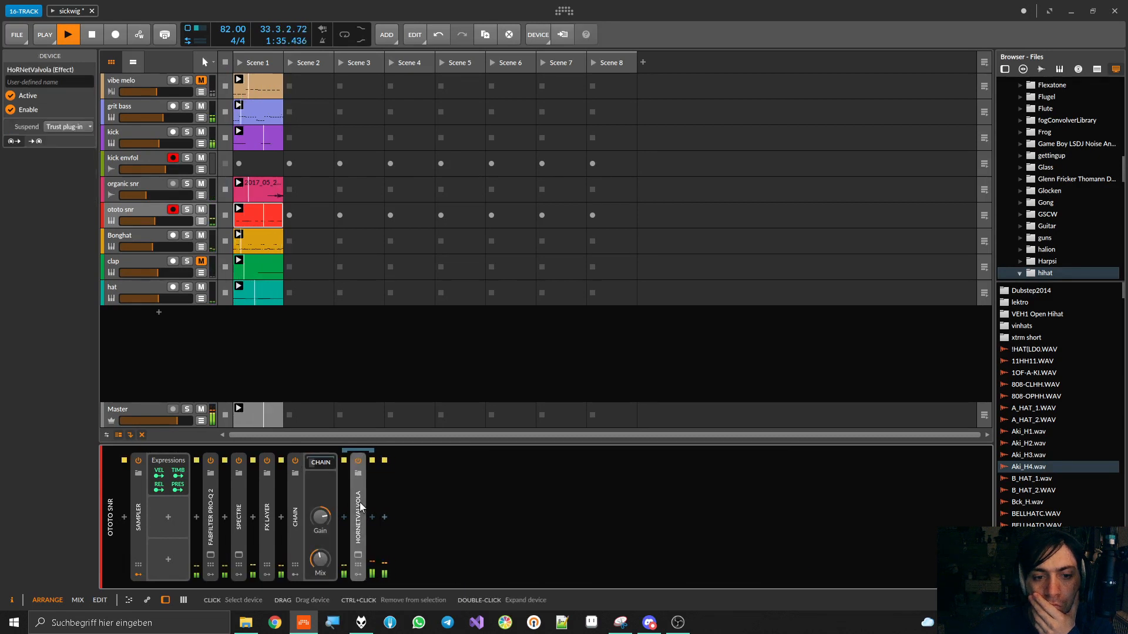
double_click(298, 499)
key("space")
key("ctrl+s")
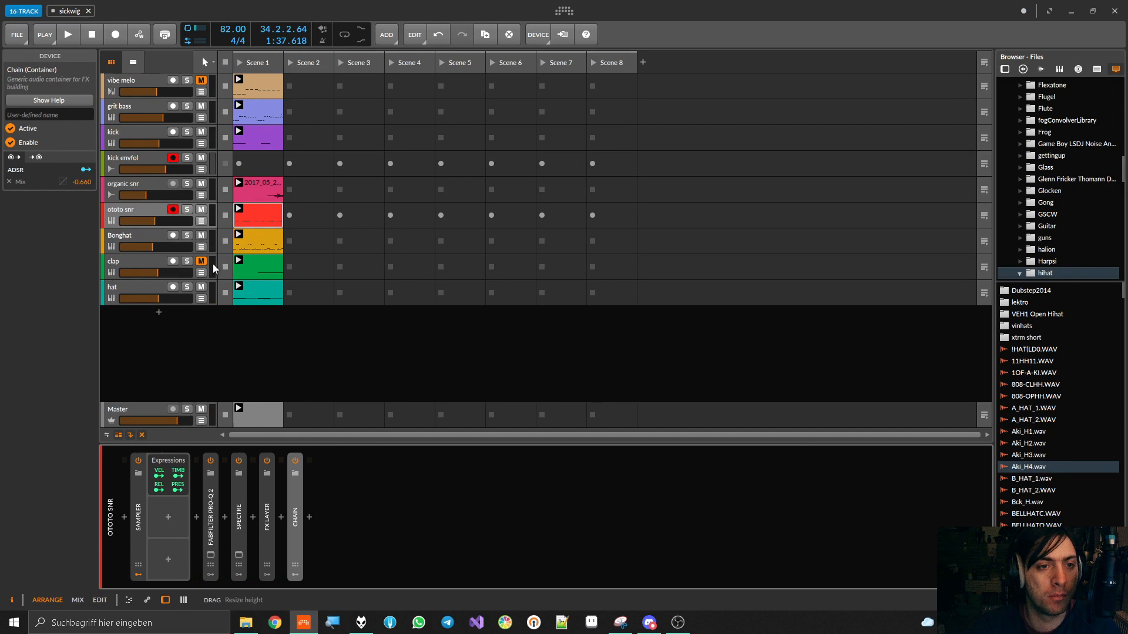
key("ctrl+s")
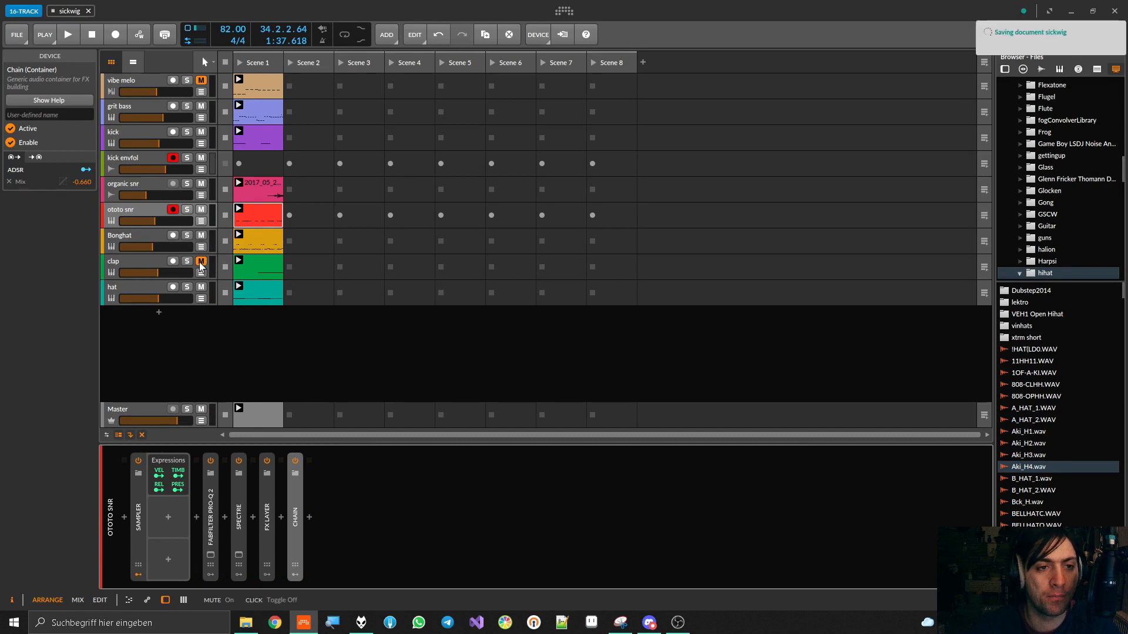
Select the Bonghat track, hide Raum's modulators, expand its Sampler and play the project
left_click(117, 240)
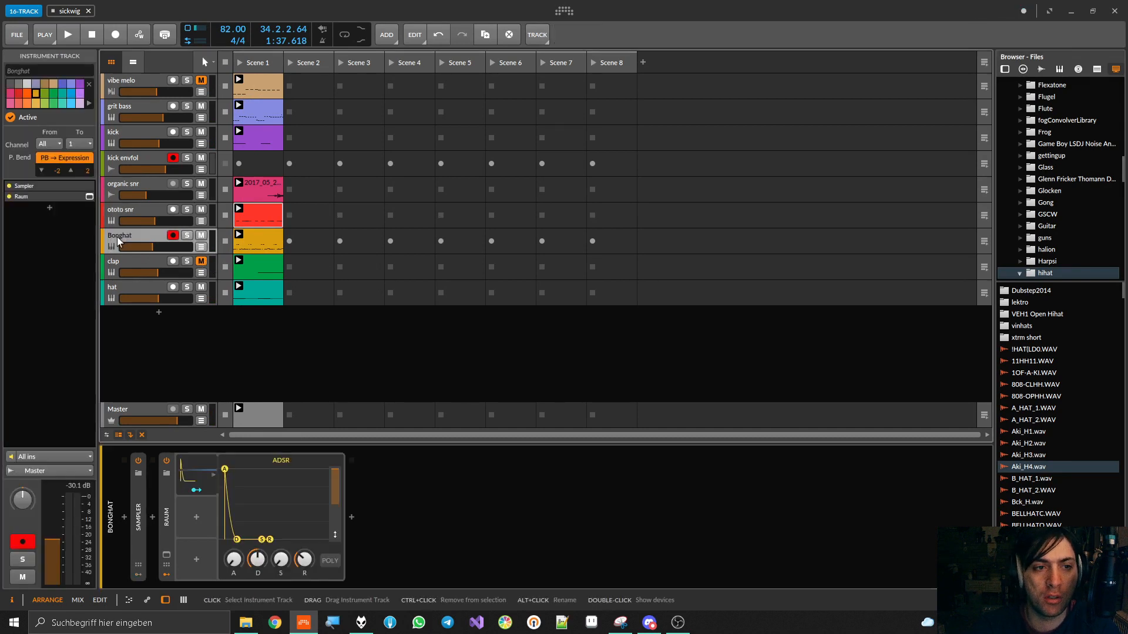
left_click(169, 514)
left_click(165, 513)
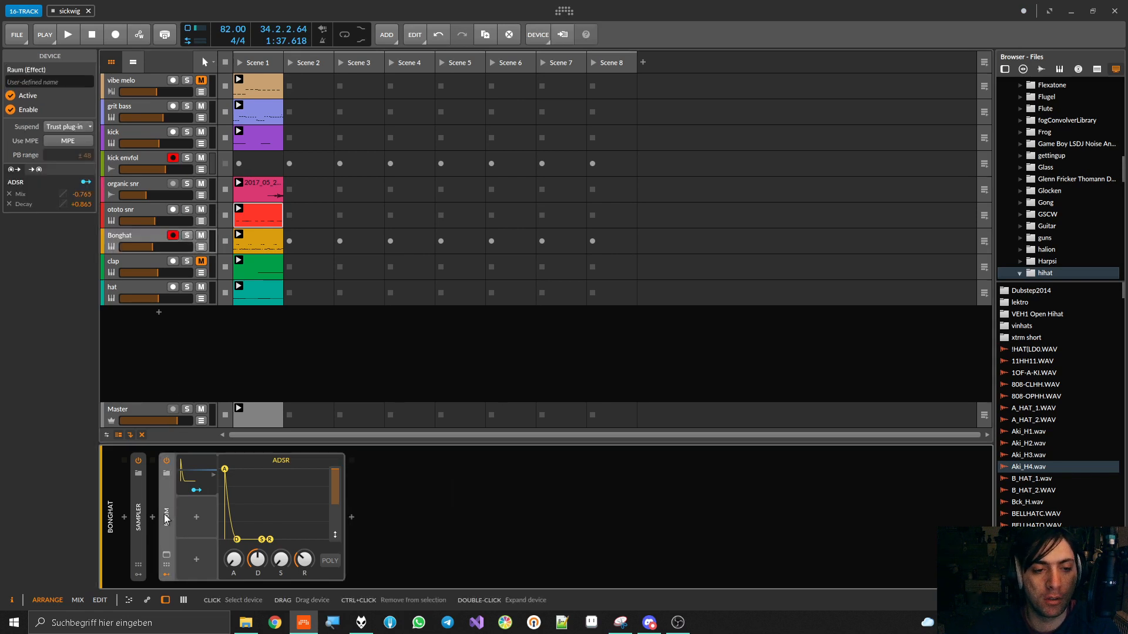
left_click(167, 574)
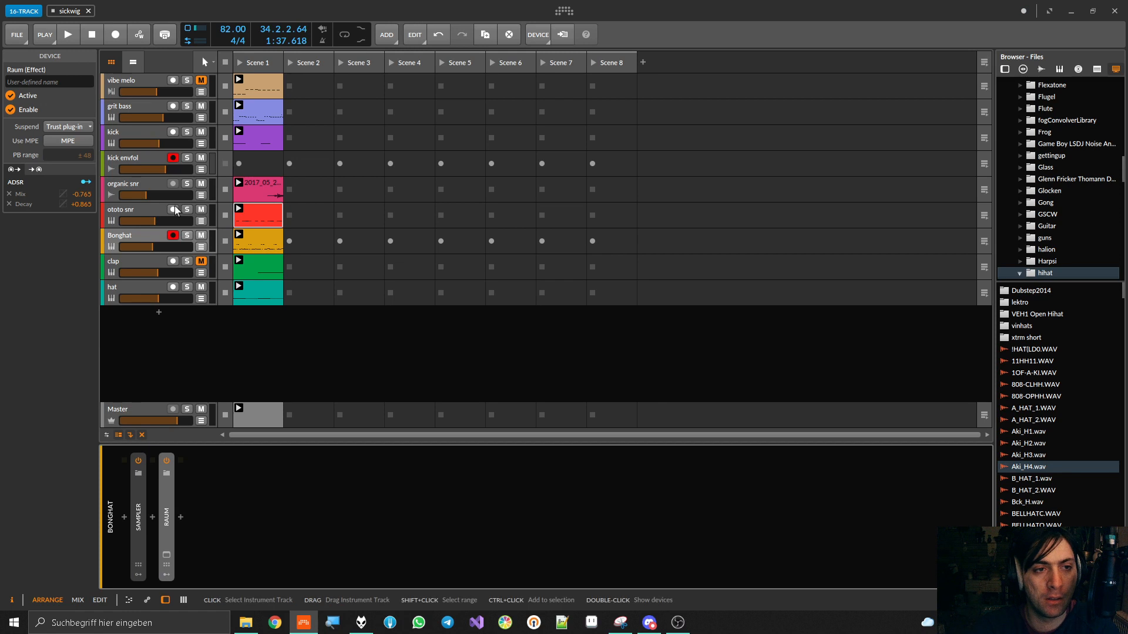
left_click(139, 490)
key("space")
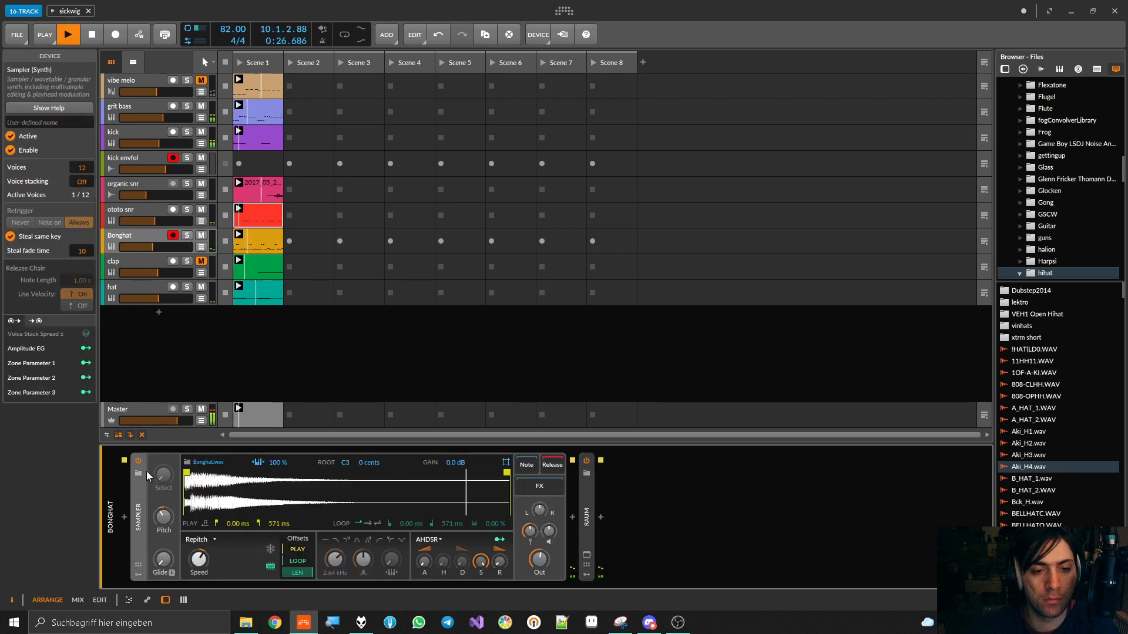
View the notes of the Bonghat clip in the detail editor, stop playback and return to the track's devices
left_click(259, 234)
double_click(260, 235)
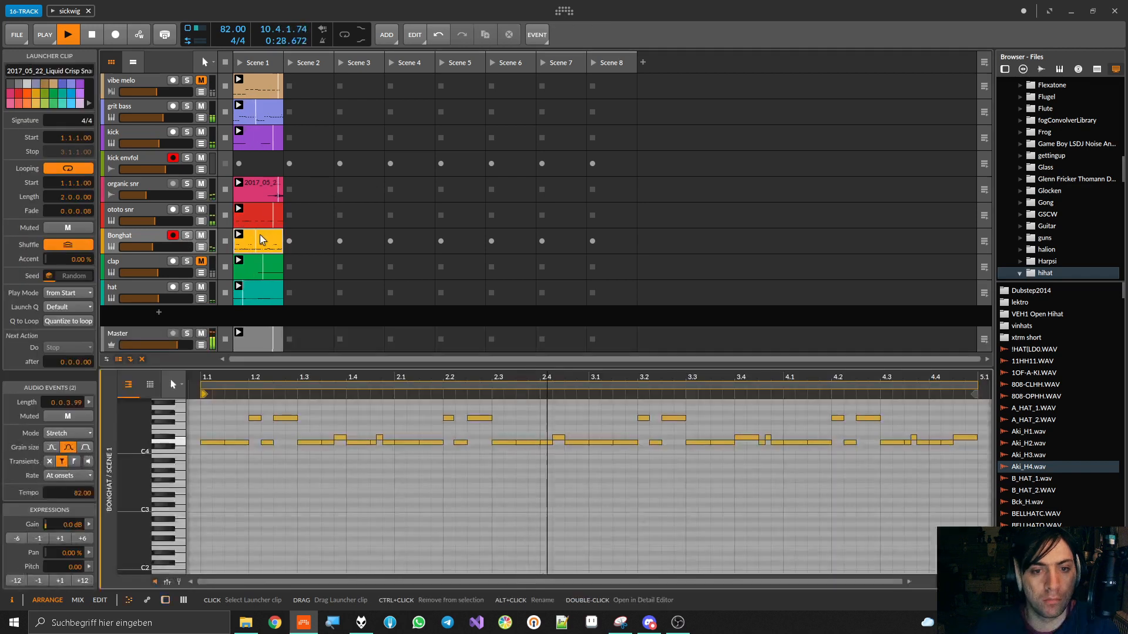
key("space")
left_click(133, 235)
double_click(134, 234)
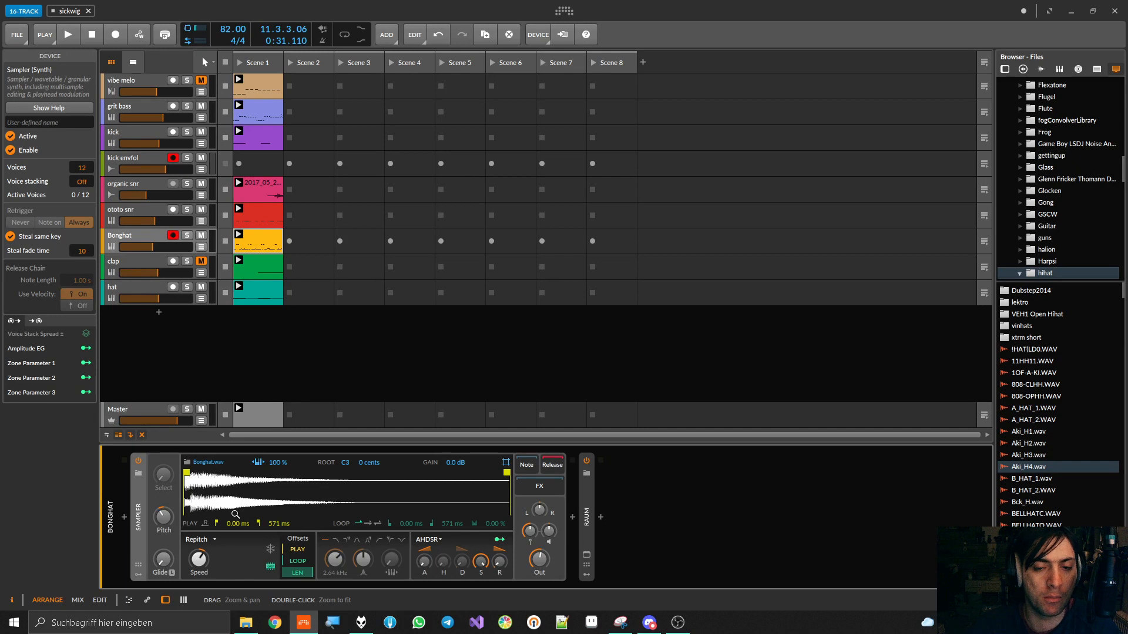
Expand Raum on Bonghat and examine its modulated Mix and Decay in the plug-in window during playback
double_click(588, 513)
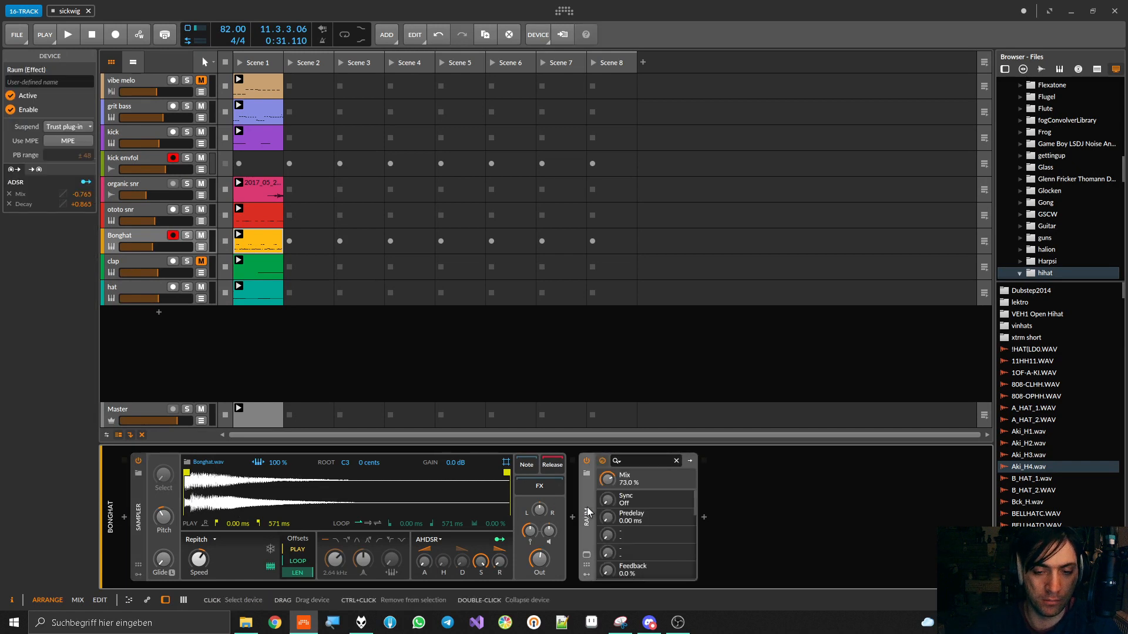
left_click(586, 555)
key("space")
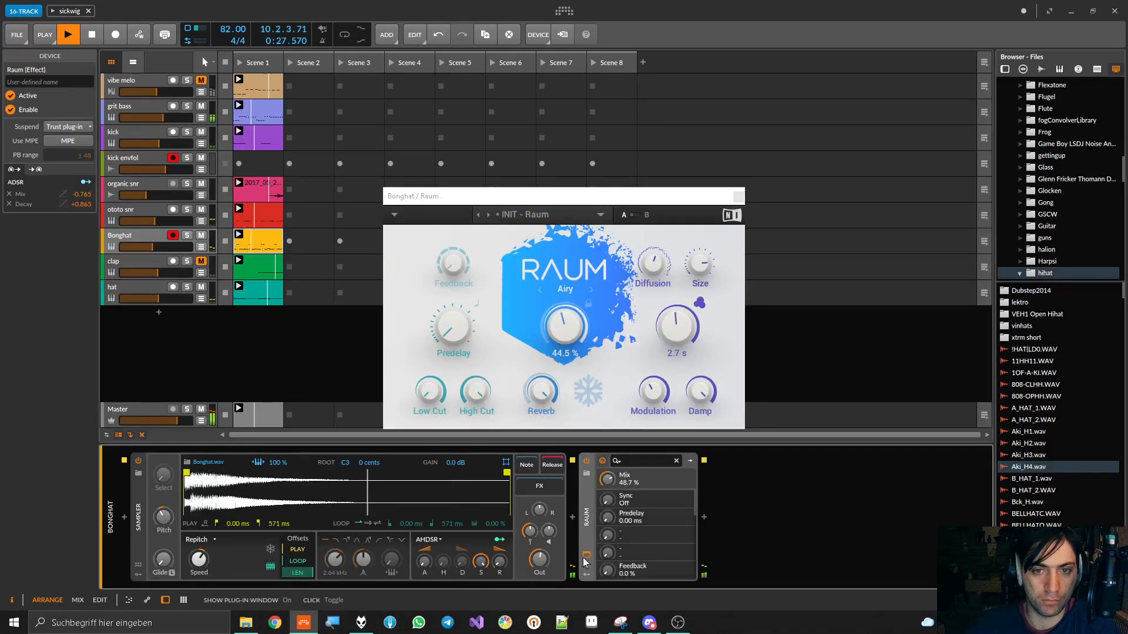
key("space")
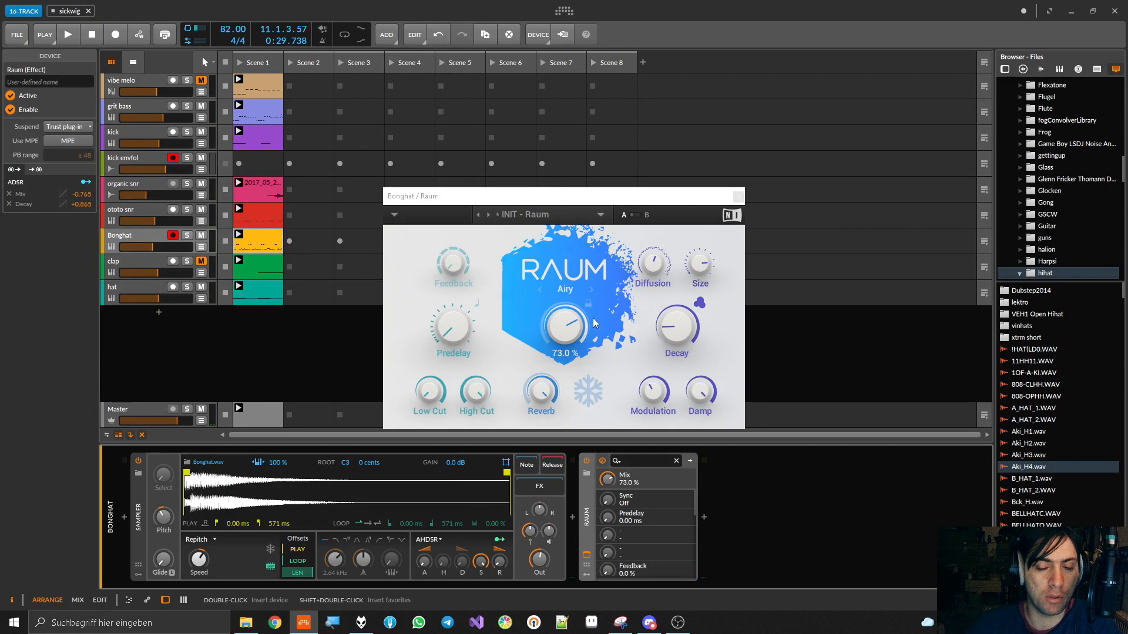
left_click(739, 197)
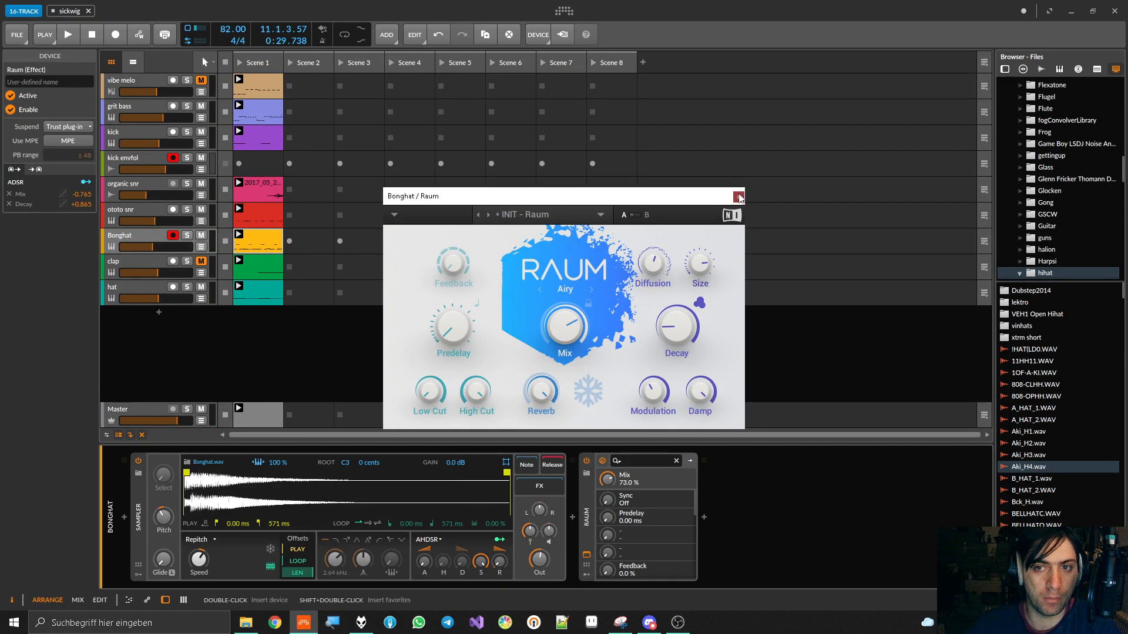
Collapse Sampler and Raum, insert HoRNetValvola after Raum and set its Saturation amount to 82.5
double_click(138, 517)
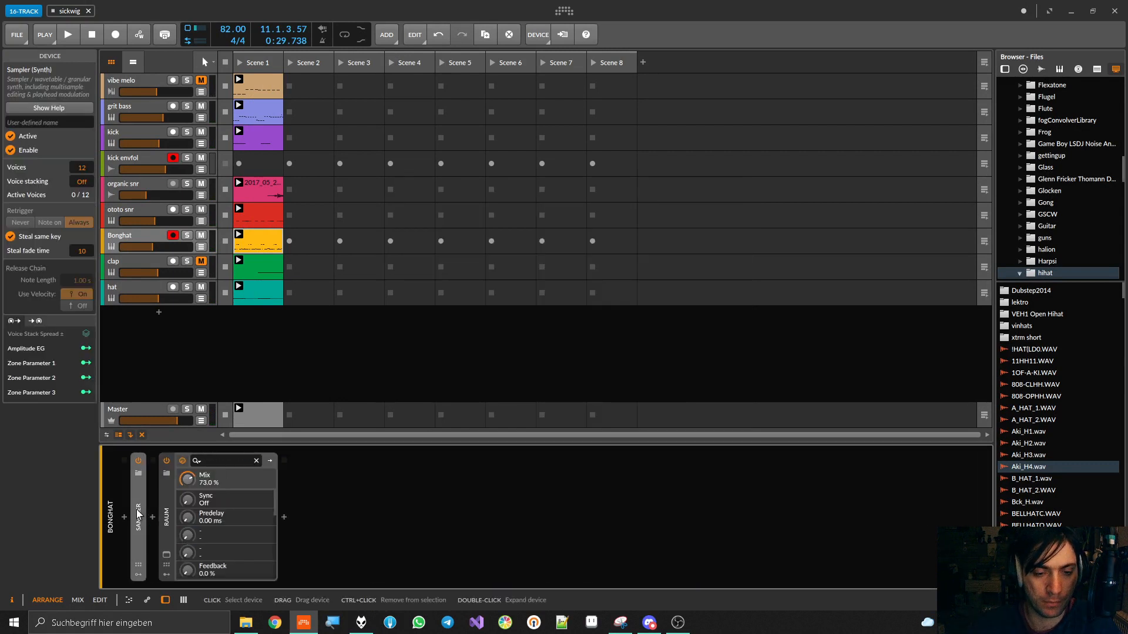
double_click(166, 513)
left_click(181, 517)
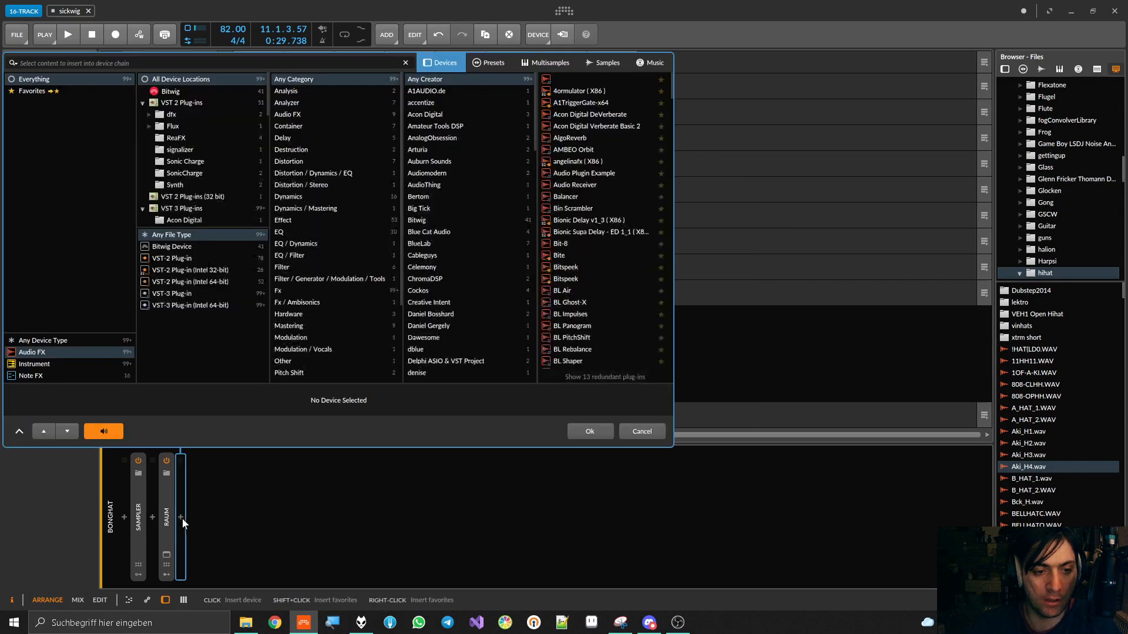
type("valv")
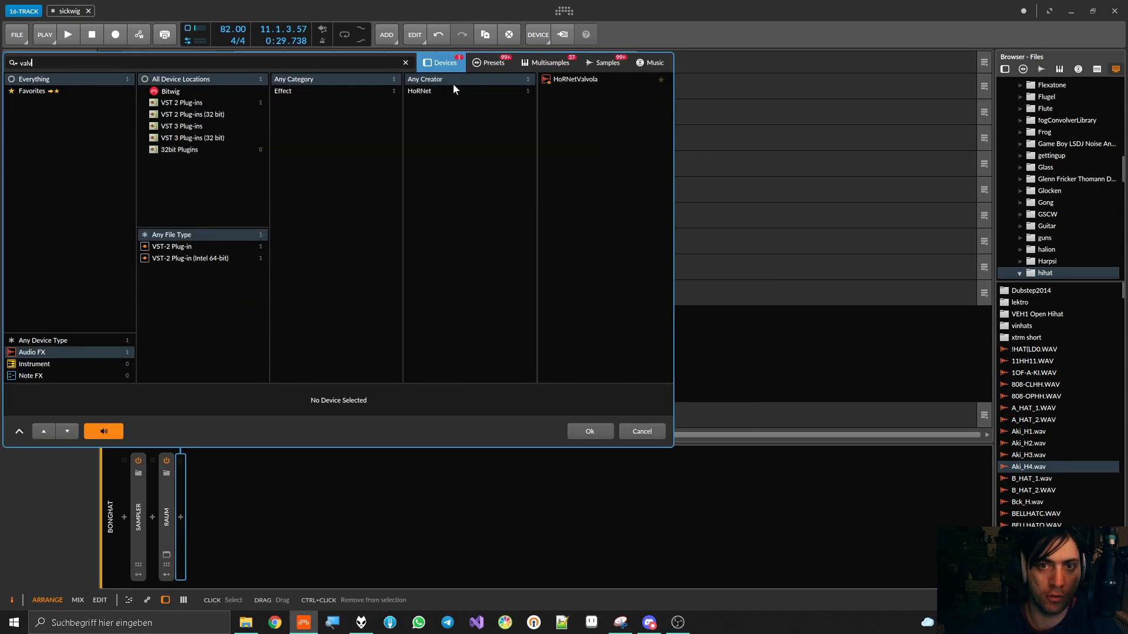
double_click(561, 83)
key("space")
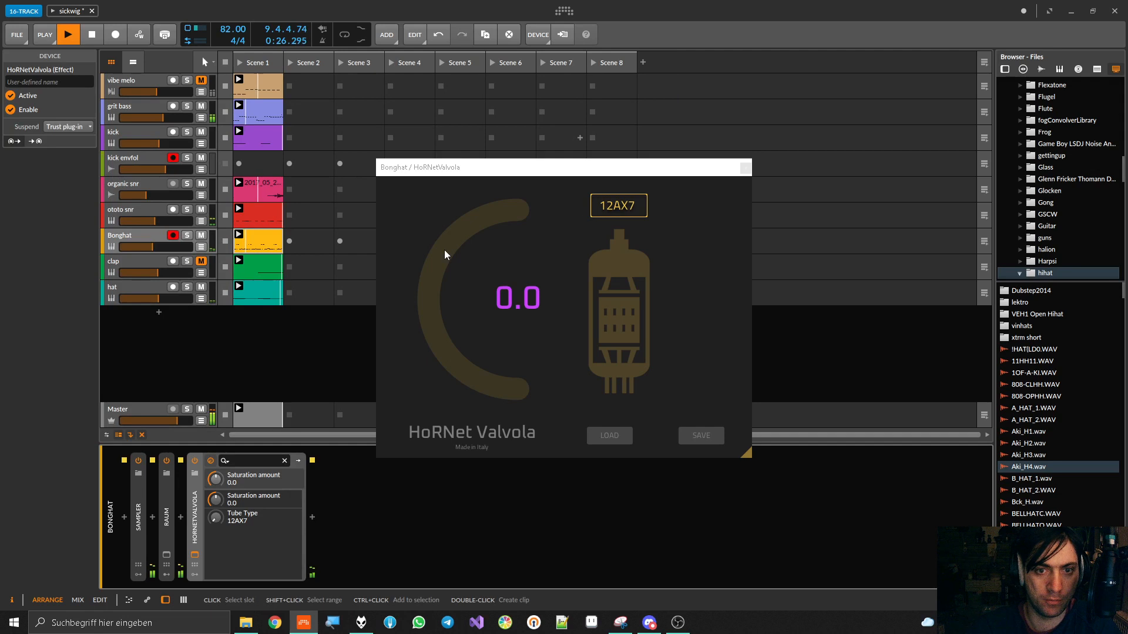
left_click_drag(517, 298, 517, 216)
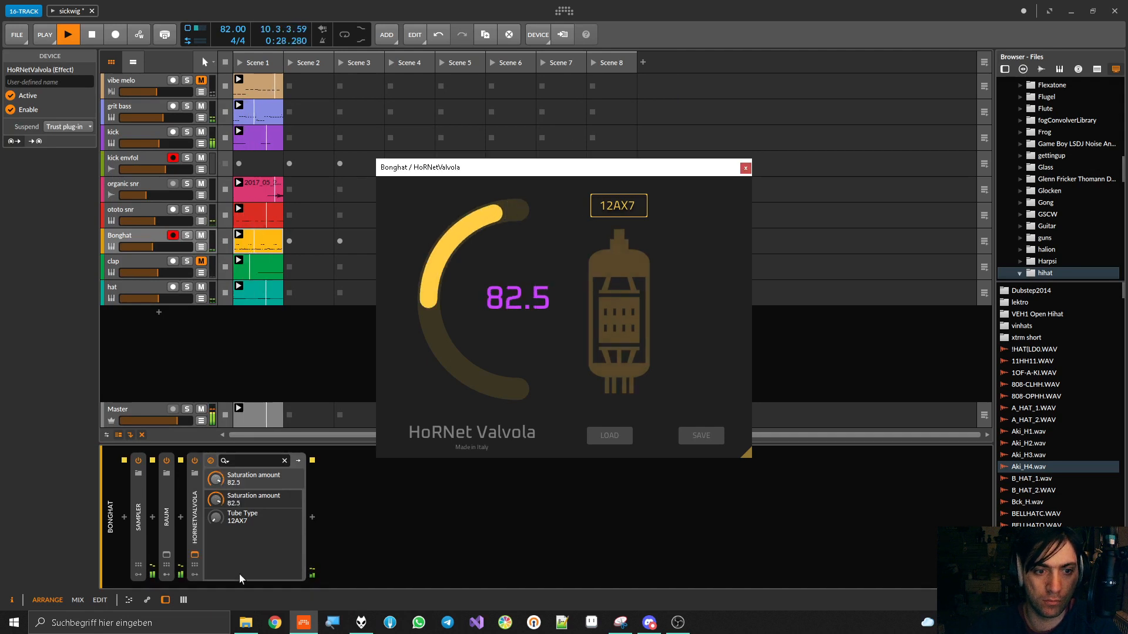
Compare Bonghat with HoRNetValvola bypassed and enabled during playback
left_click(194, 461)
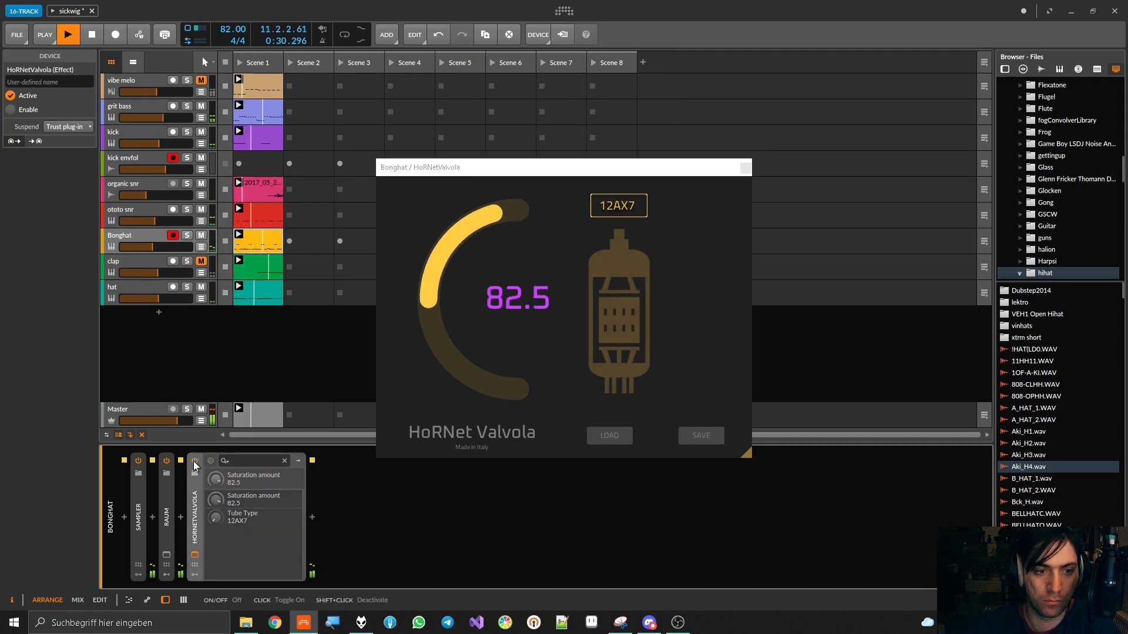
left_click(193, 461)
key("space")
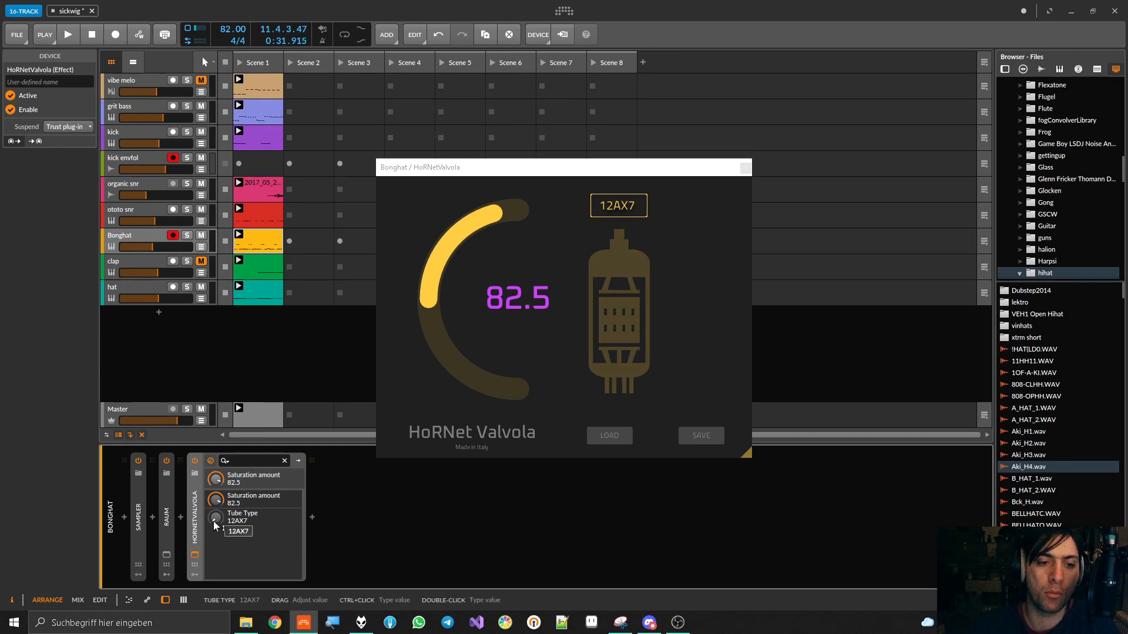
left_click(169, 506)
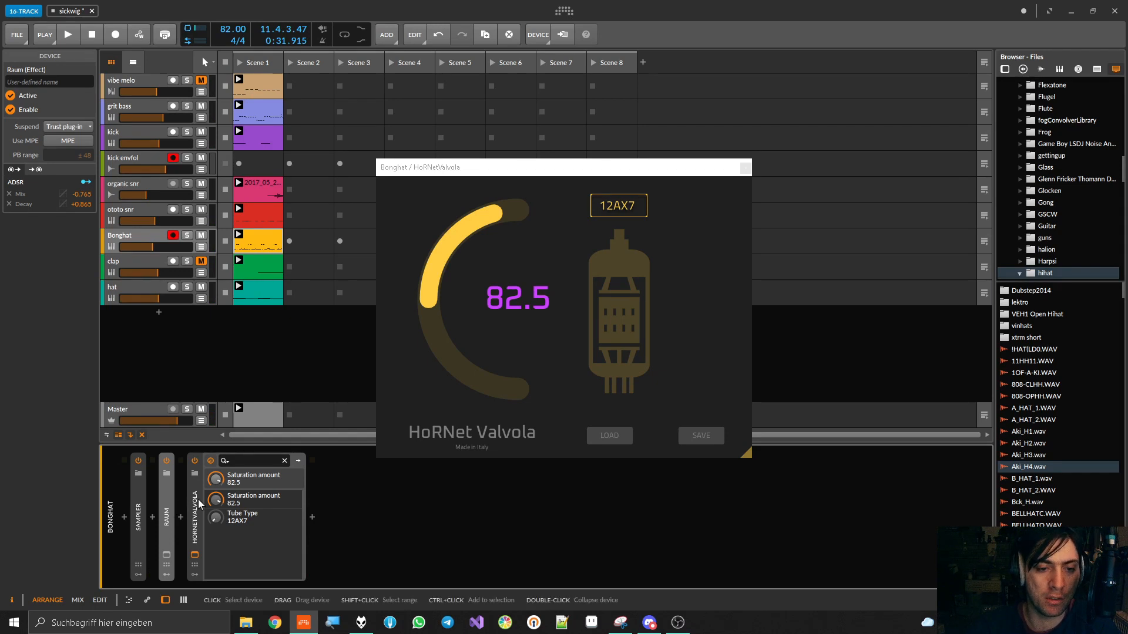
key("space")
left_click(195, 461)
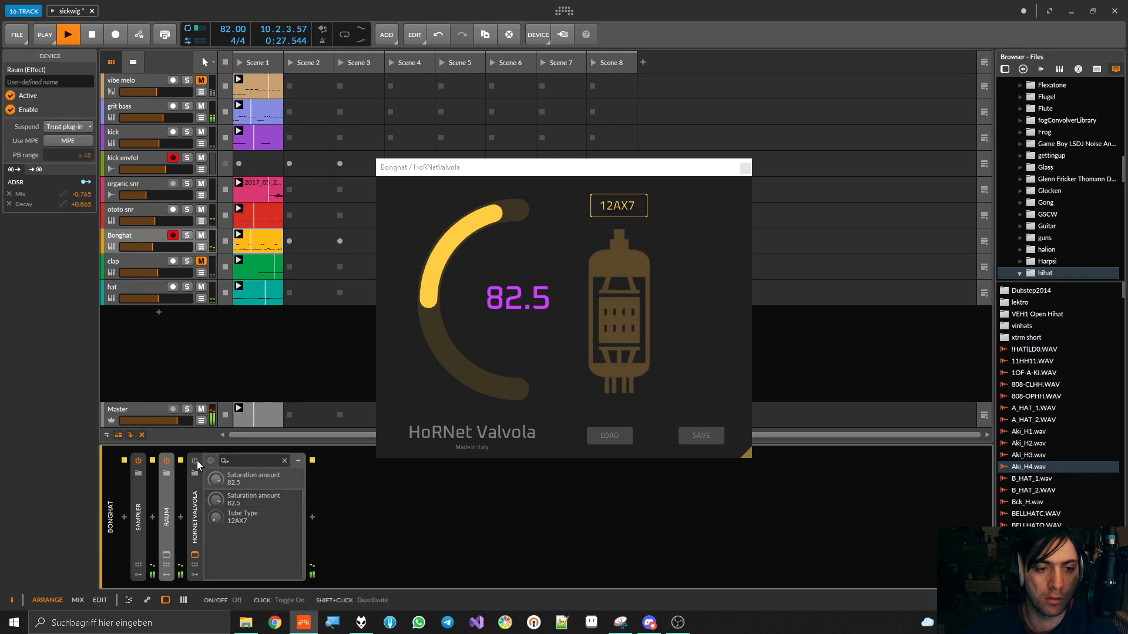
left_click(196, 462)
Set HoRNetValvola's Tube Type to 7025 and Saturation amount to 65.0, checking it bypassed against enabled
mouse_move(215, 517)
left_mouse_down()
mouse_move(217, 478)
mouse_move(214, 518)
mouse_move(215, 490)
mouse_move(215, 505)
left_mouse_up()
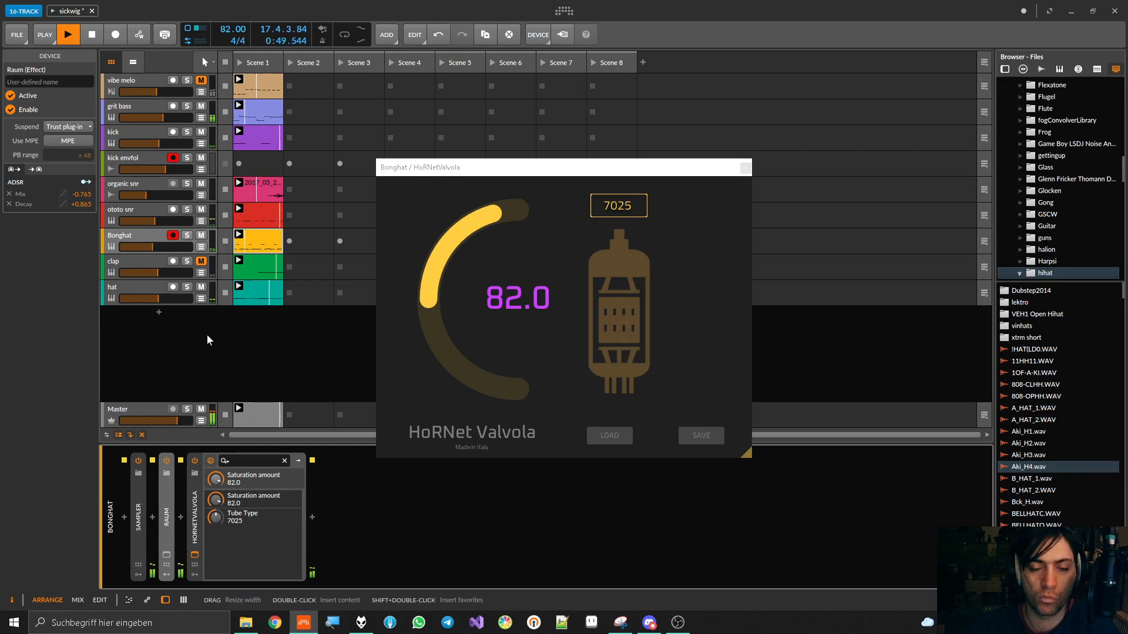
mouse_move(216, 479)
left_mouse_down()
mouse_move(216, 532)
mouse_move(216, 480)
left_mouse_up()
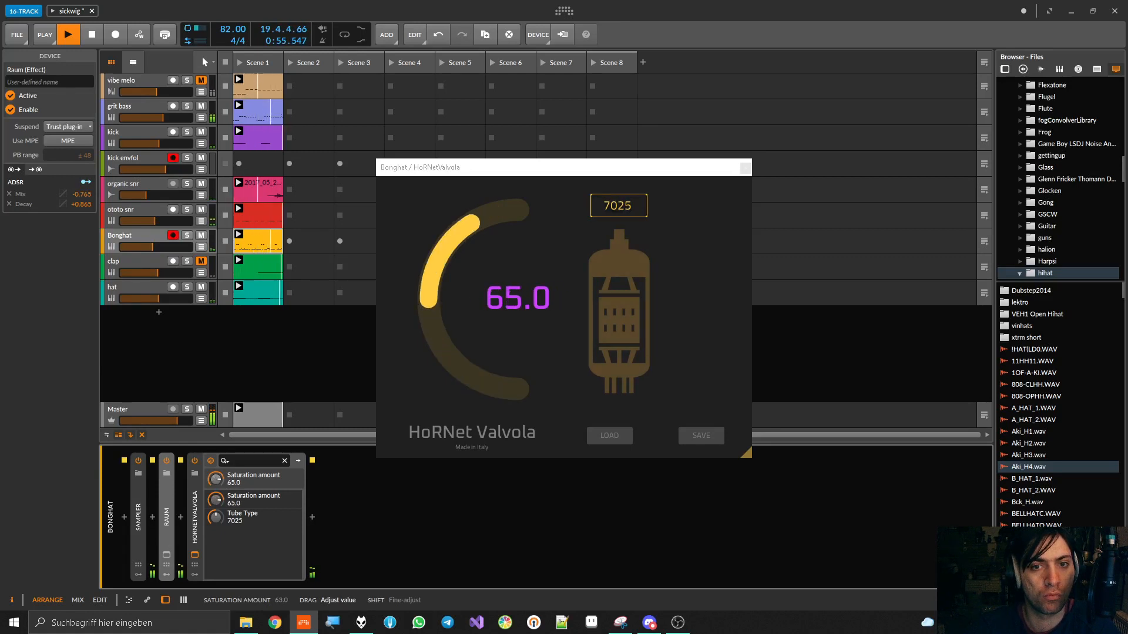
left_click(194, 460)
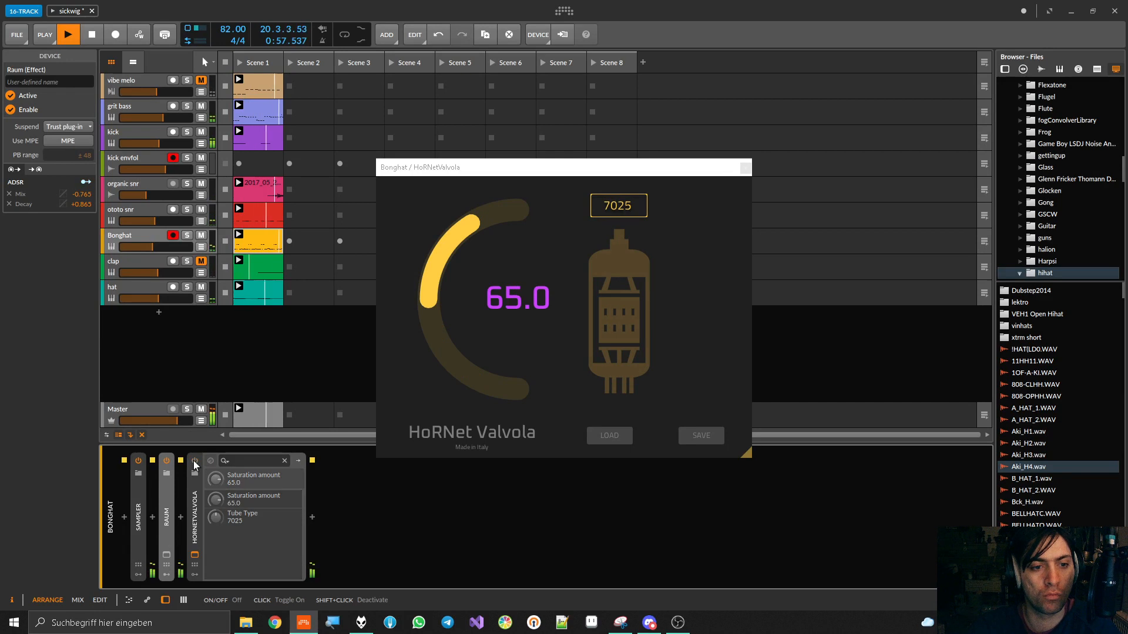
left_click(194, 461)
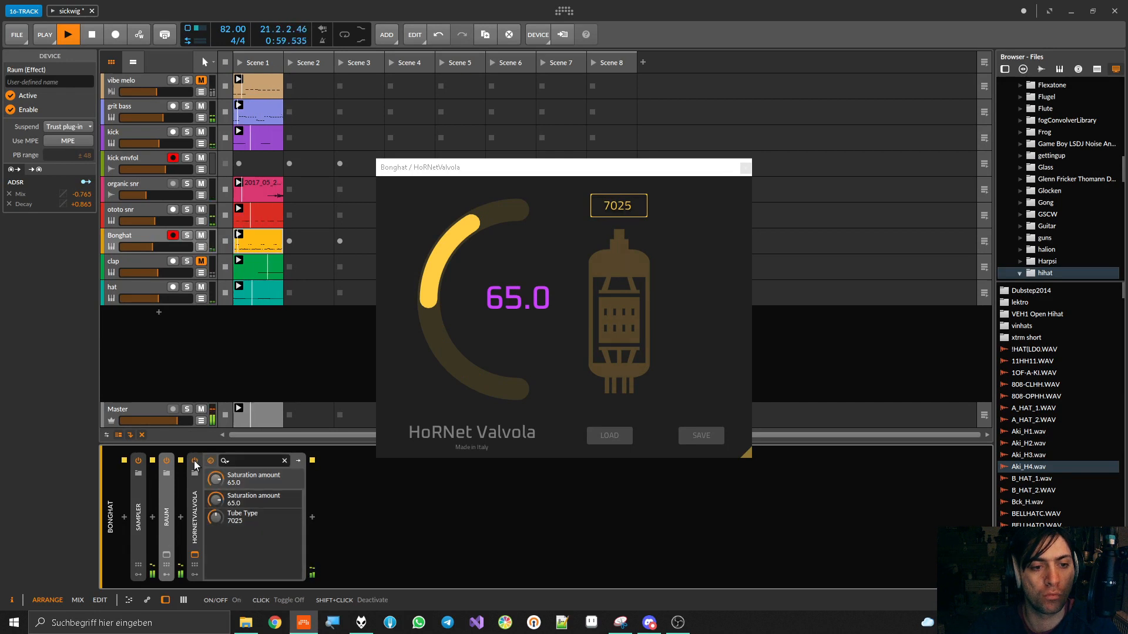
Insert a Chain device between Raum and HoRNetValvola and move HoRNetValvola inside the Chain
left_click(181, 518)
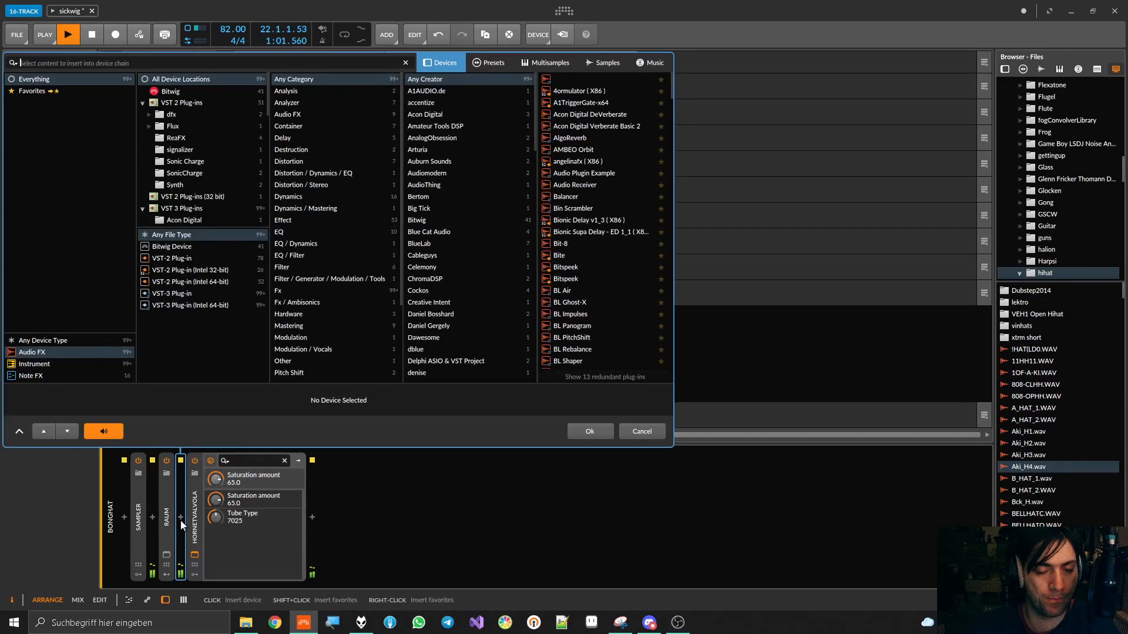
type("fx")
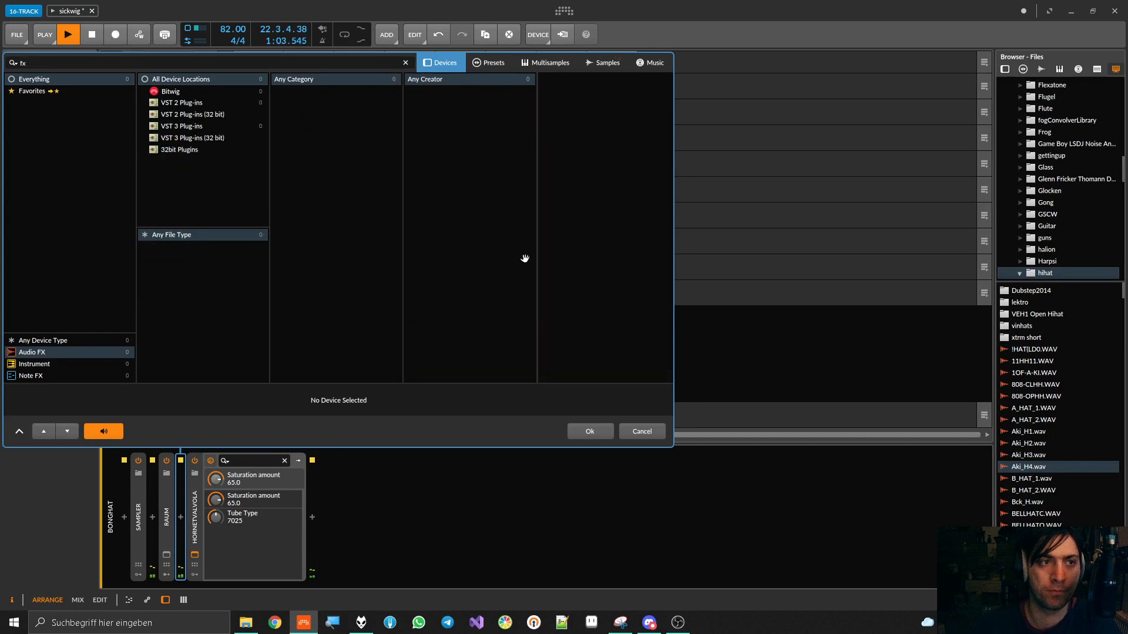
key("BackSpace")
key("BackSpace")
type("chain")
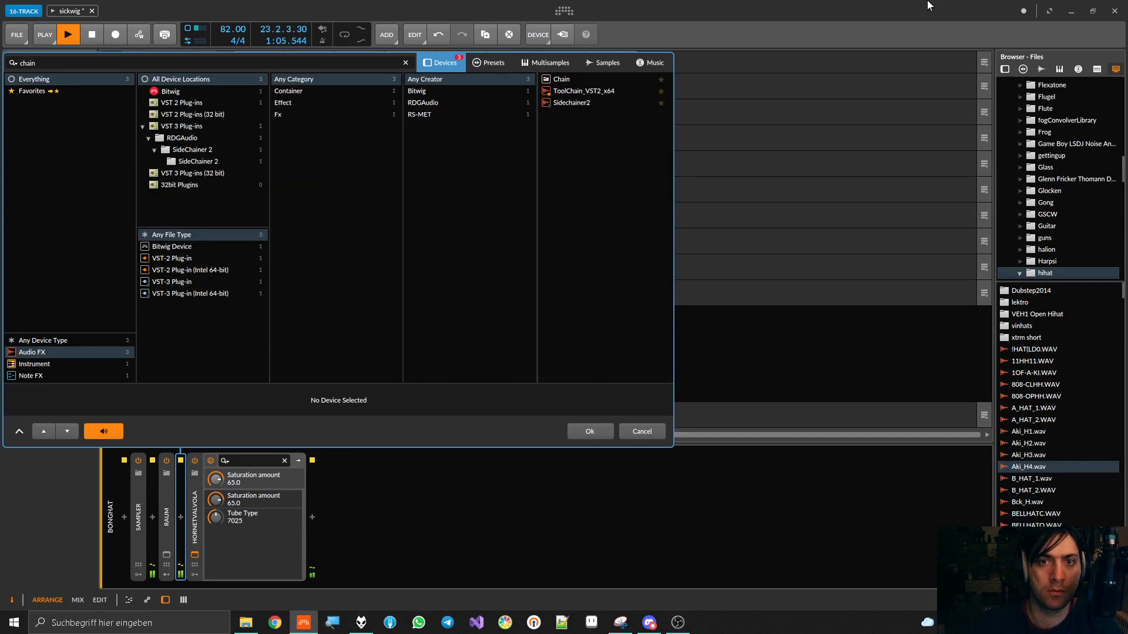
double_click(584, 81)
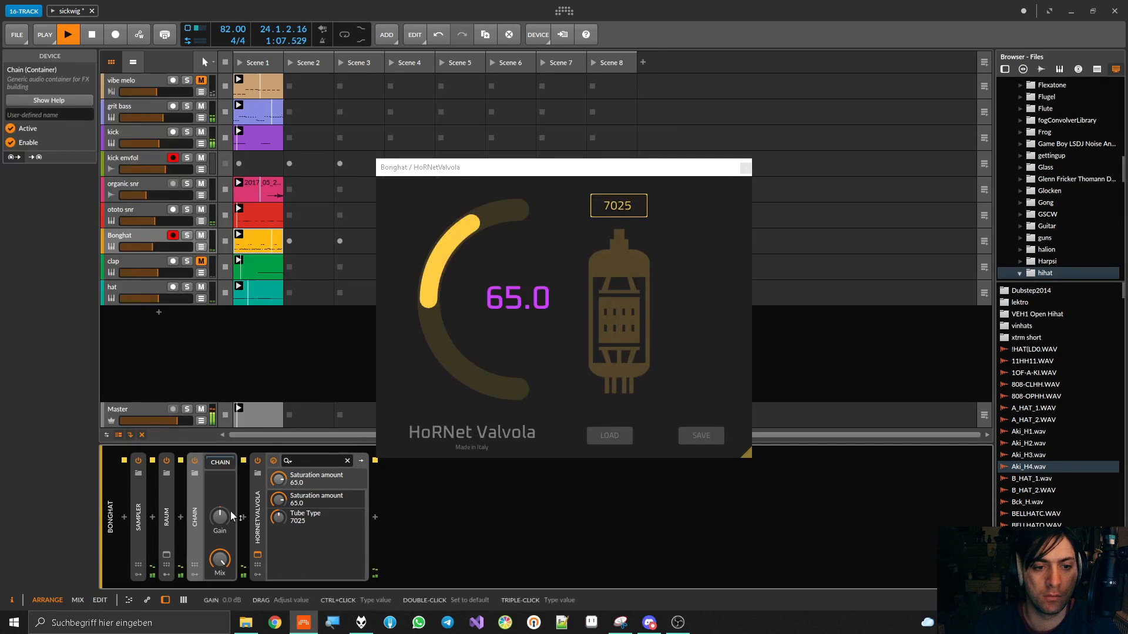
left_click(218, 462)
left_click_drag(270, 510, 245, 511)
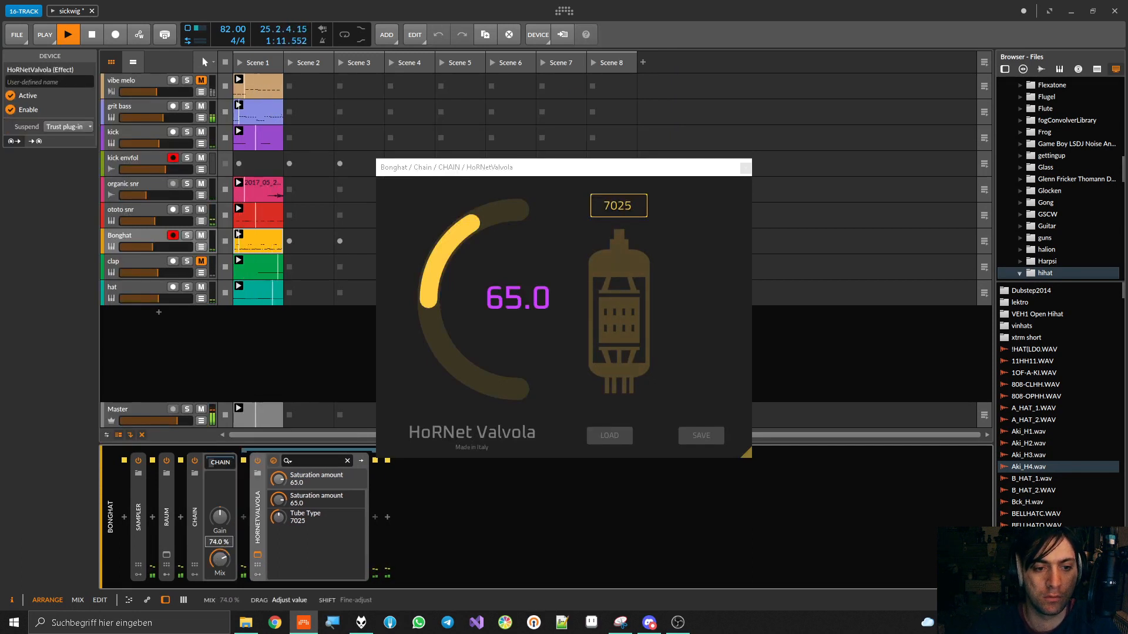
Reduce the Chain's Mix by ear, comparing it bypassed and enabled, and close the HoRNetValvola window
left_click_drag(220, 559, 220, 548)
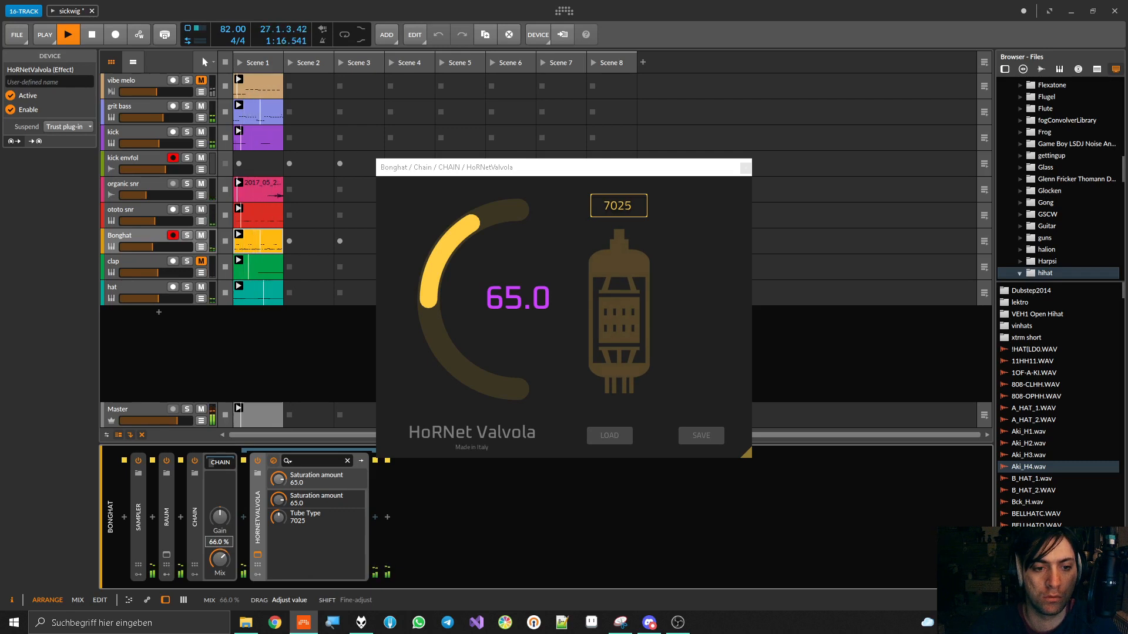
left_click(193, 461)
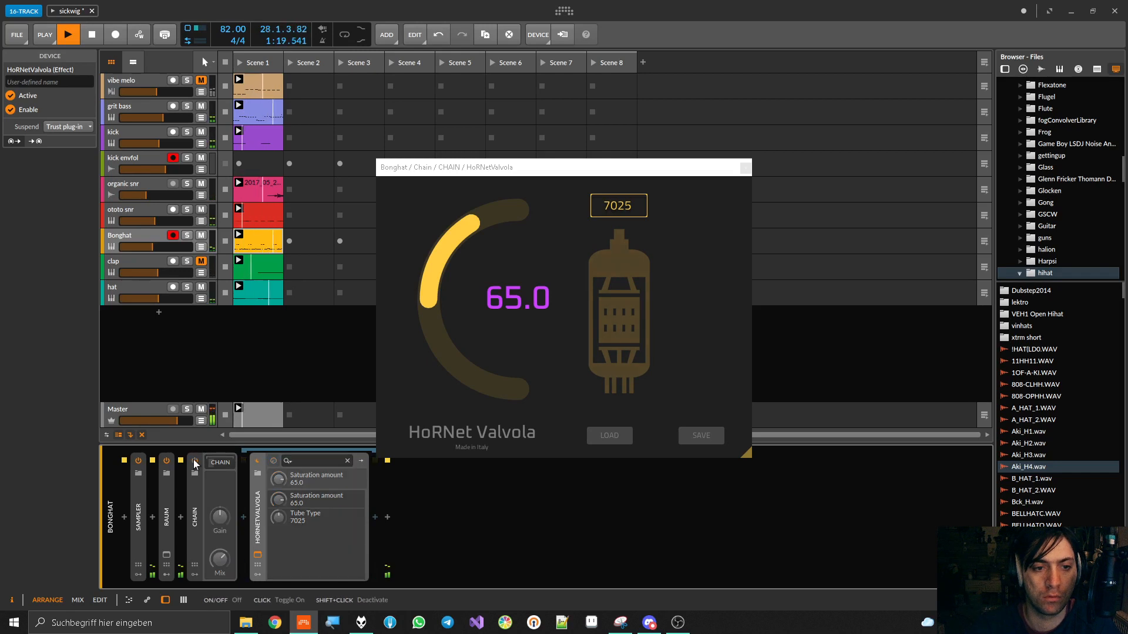
left_click(193, 461)
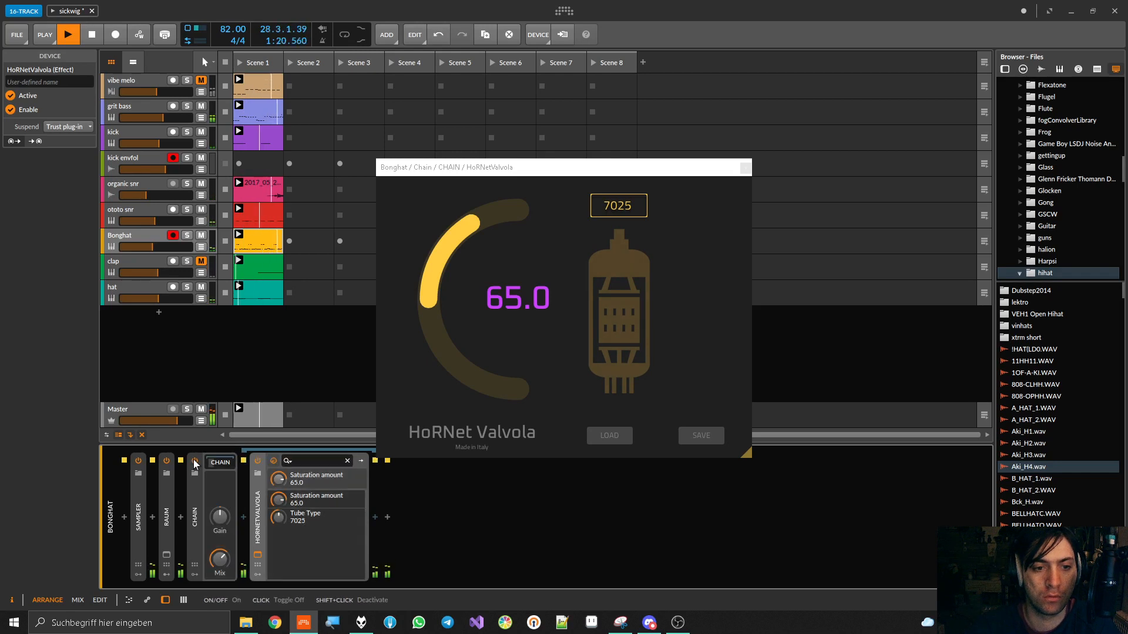
left_click(746, 168)
left_click_drag(219, 556, 219, 555)
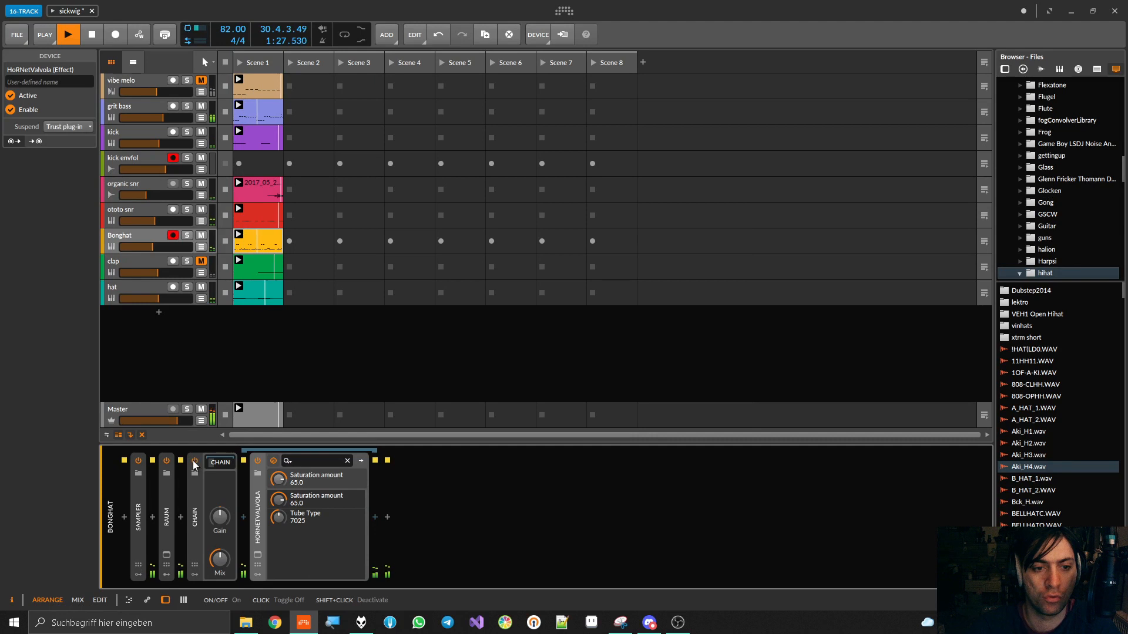
Collapse the Chain device and briefly unmute the clap track to hear it in the mix
double_click(192, 505)
left_click(201, 262)
left_click(201, 261)
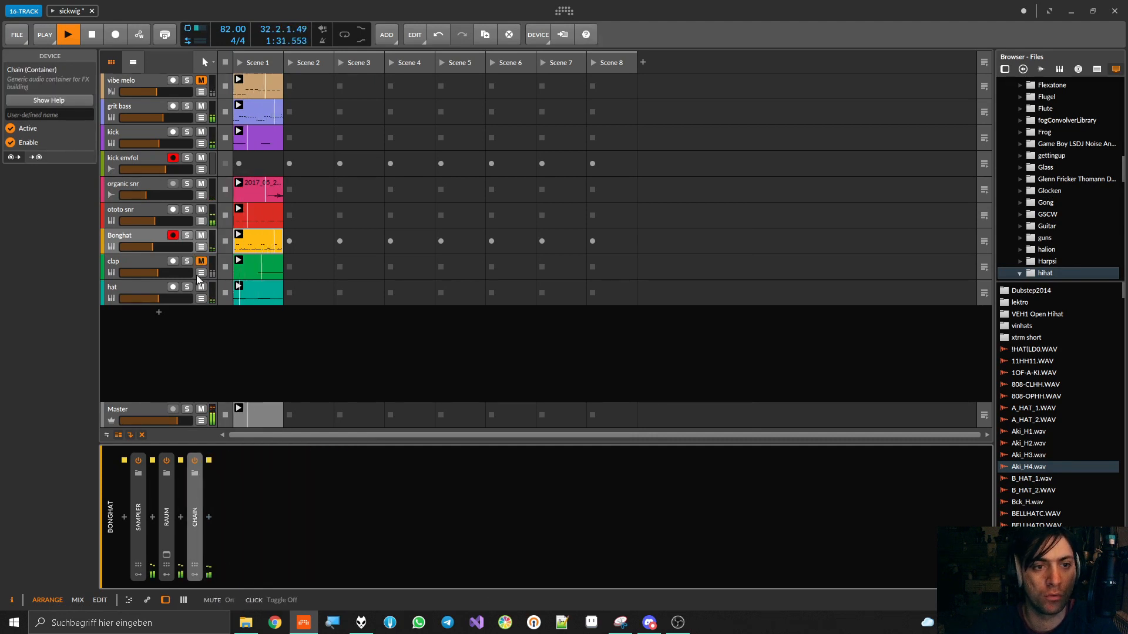
Select the hat track, restart playback and solo it
left_click(136, 290)
key("space")
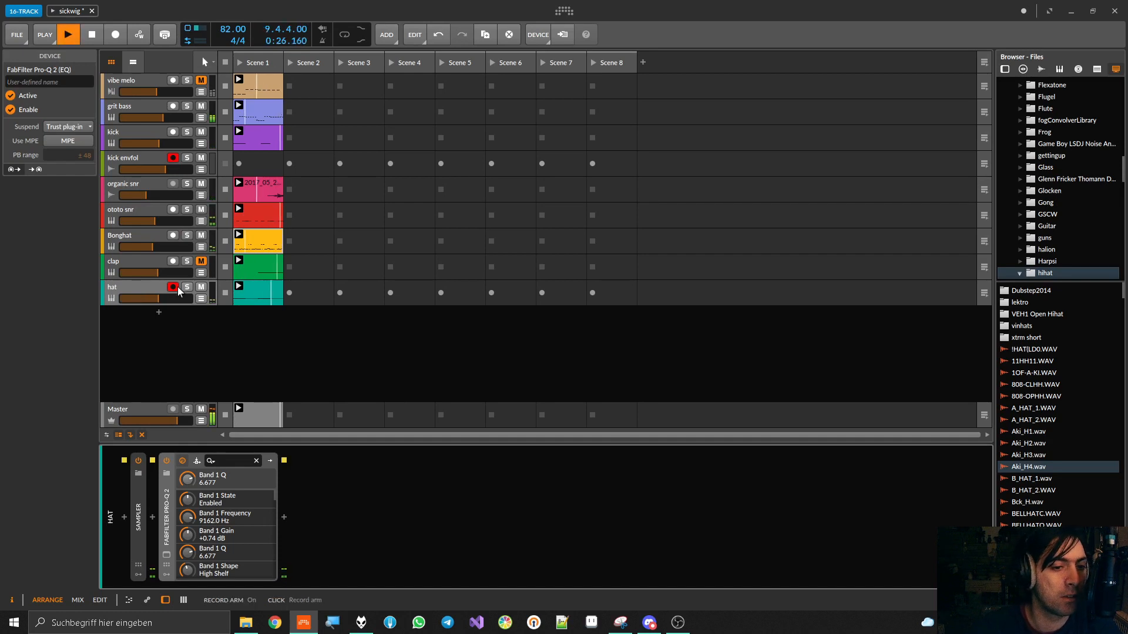
left_click(187, 287)
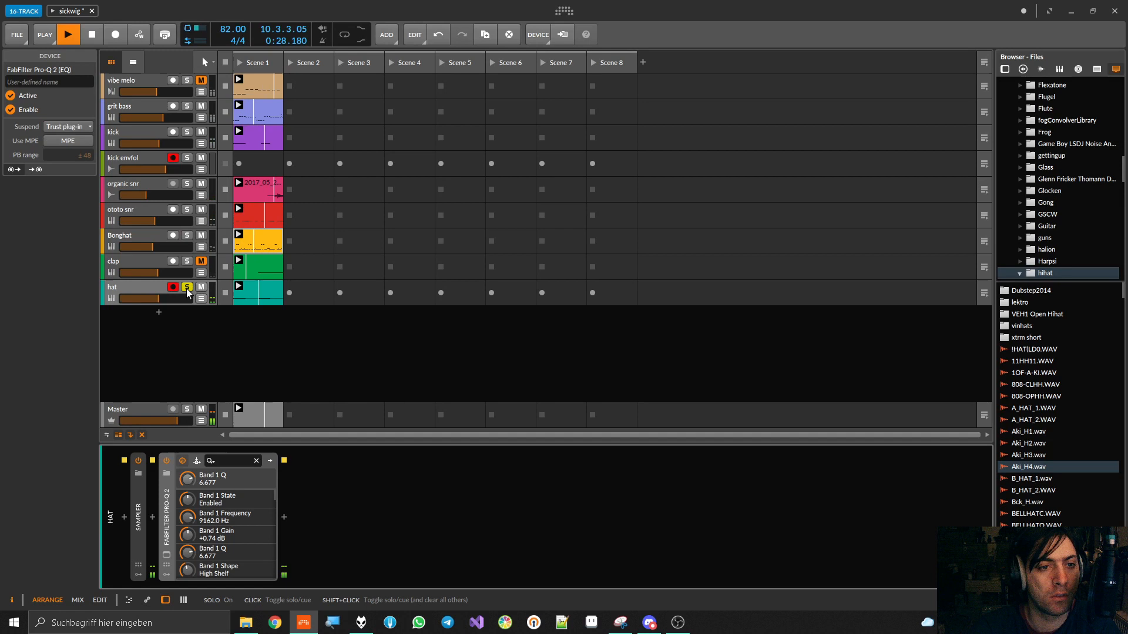
Unsolo the hat track and collapse its FabFilter Pro-Q 2 after briefly checking the Sampler device
left_click(187, 287)
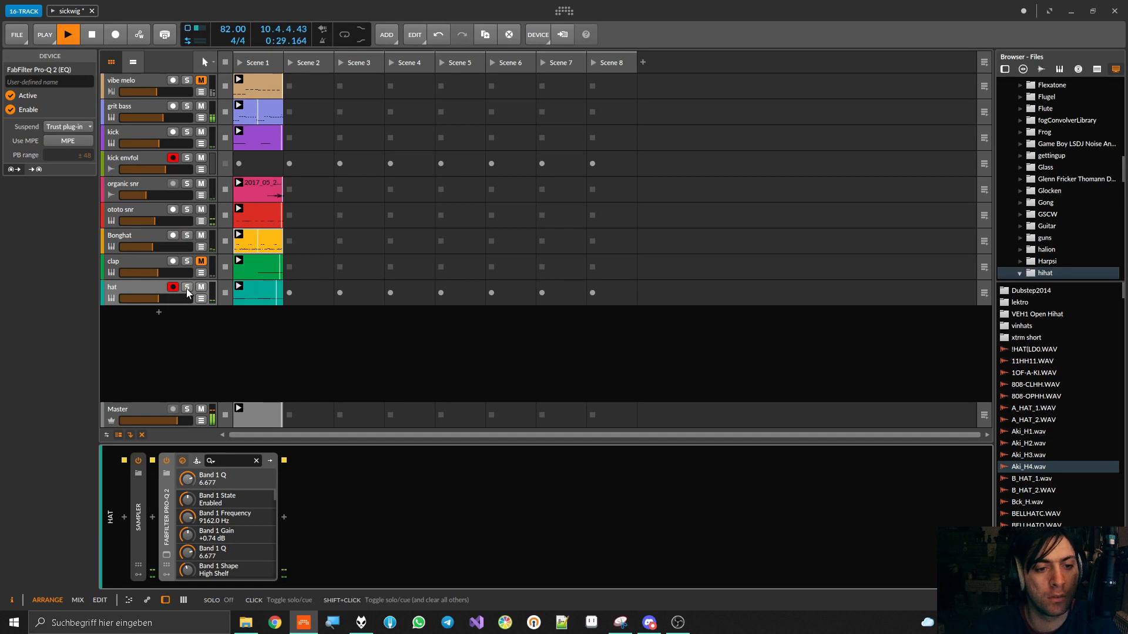
double_click(168, 511)
left_click(141, 522)
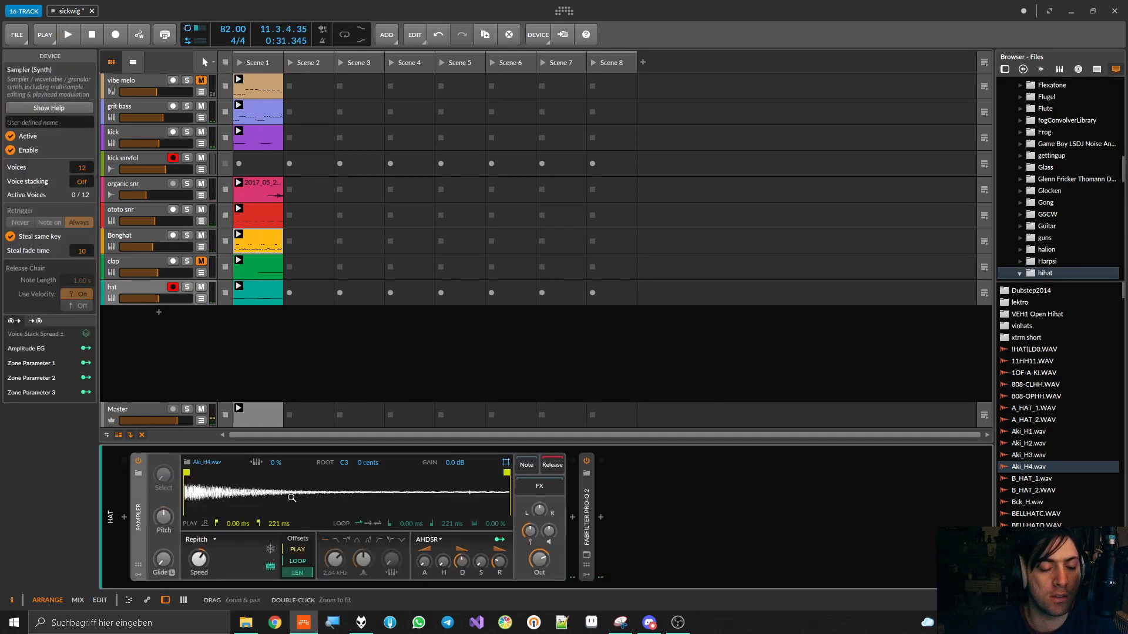
double_click(147, 515)
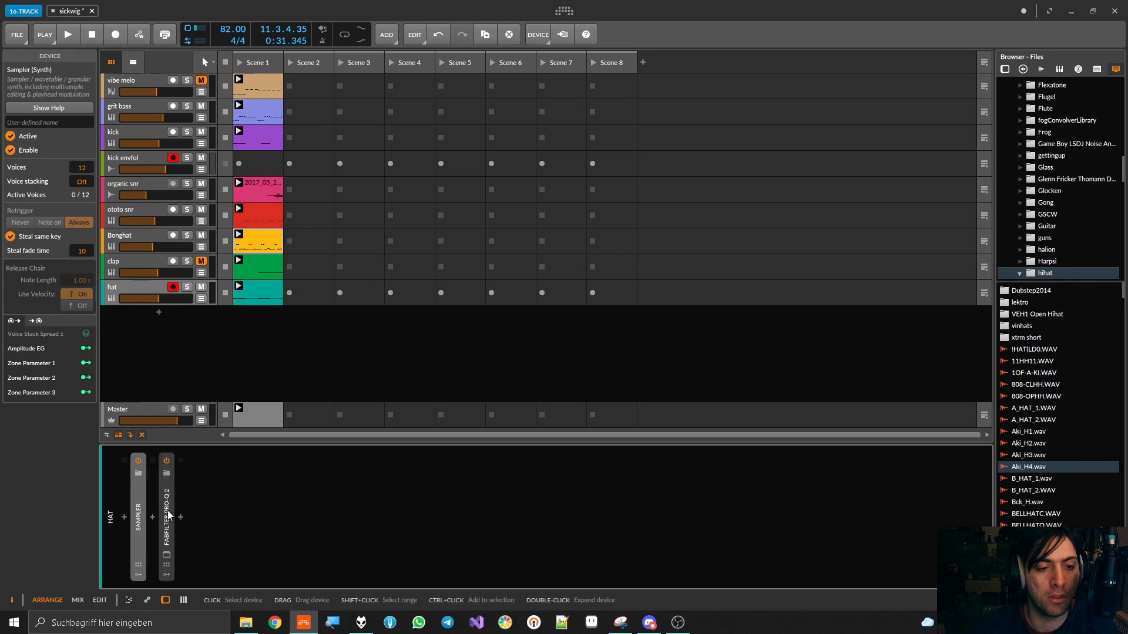
double_click(168, 515)
double_click(168, 515)
Insert HoRNetValvola after FabFilter Pro-Q 2 on the hat track and set its saturation amount to 100 during playback
left_click(180, 517)
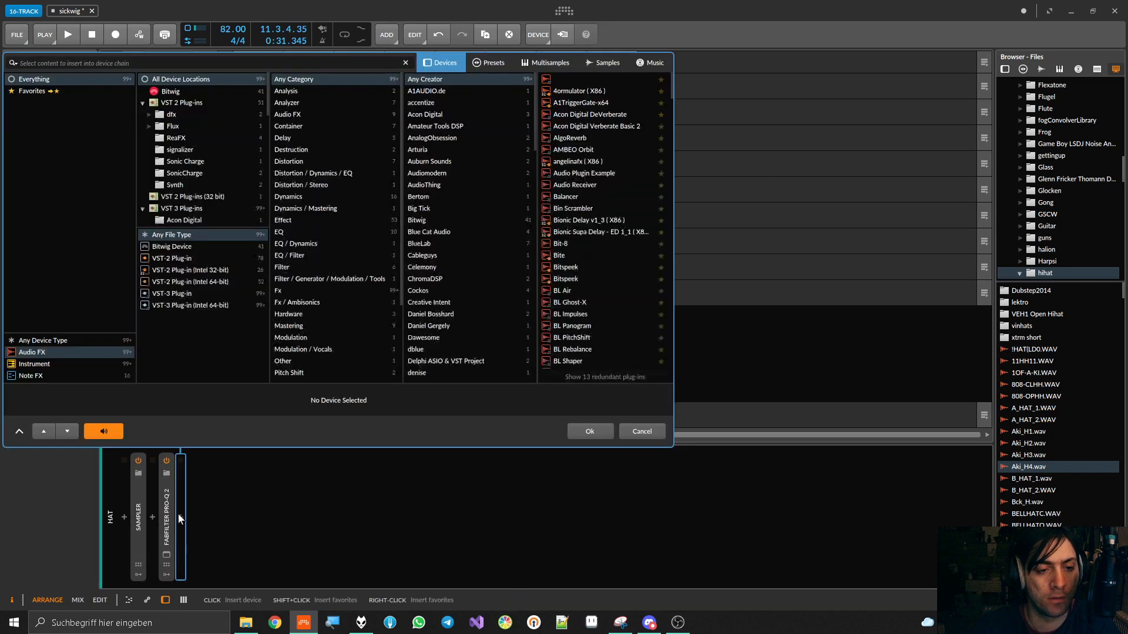
type("valv")
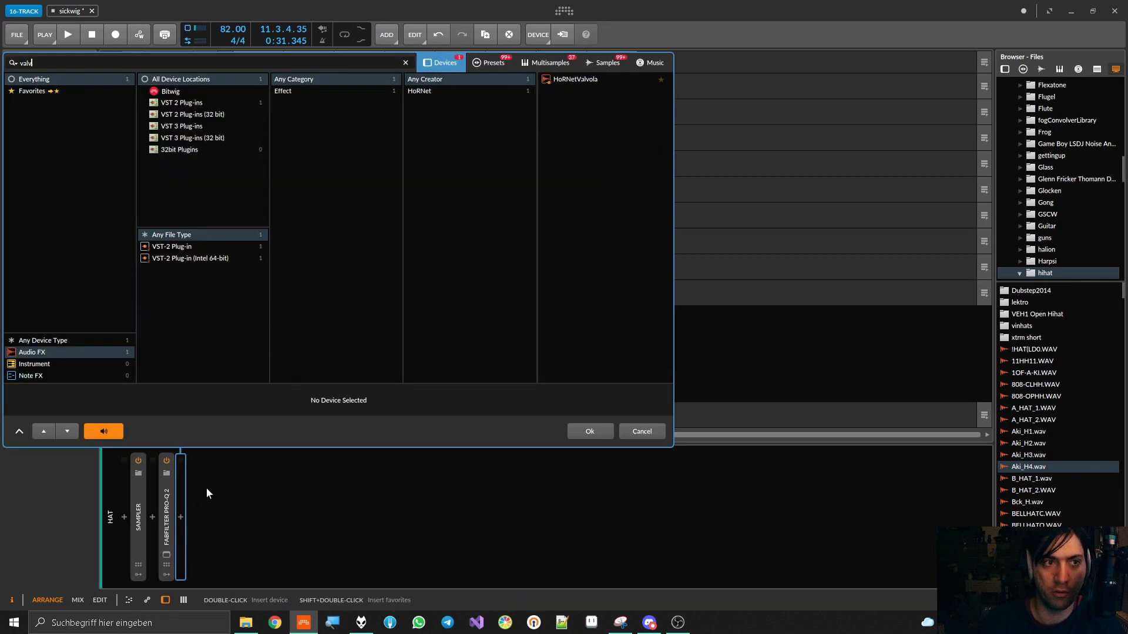
double_click(572, 80)
key("space")
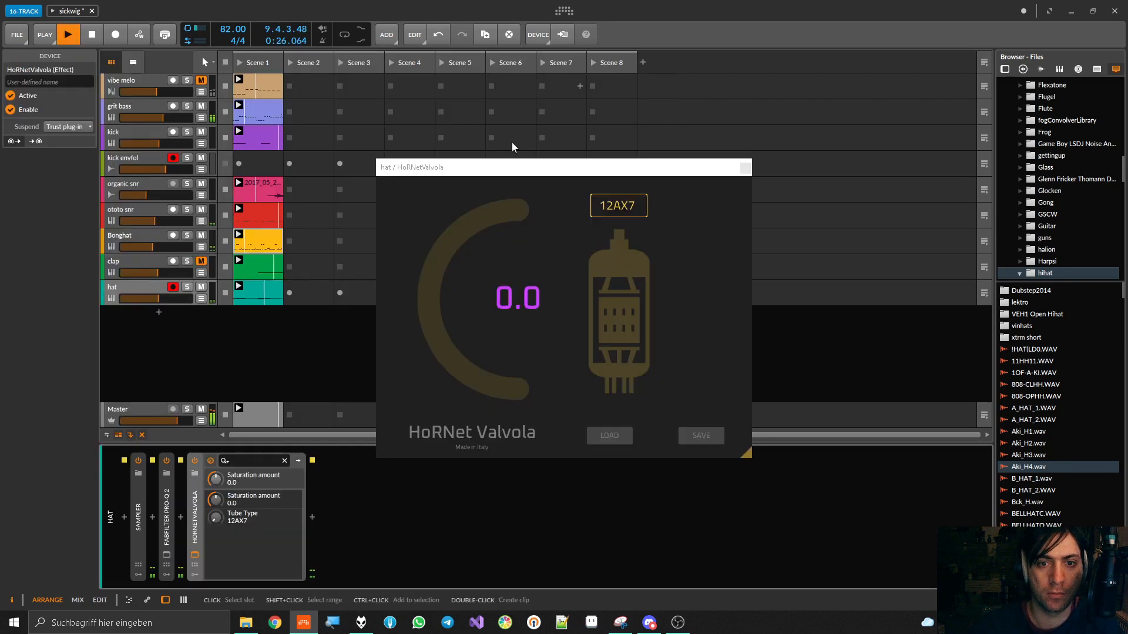
left_click_drag(405, 306, 435, 287)
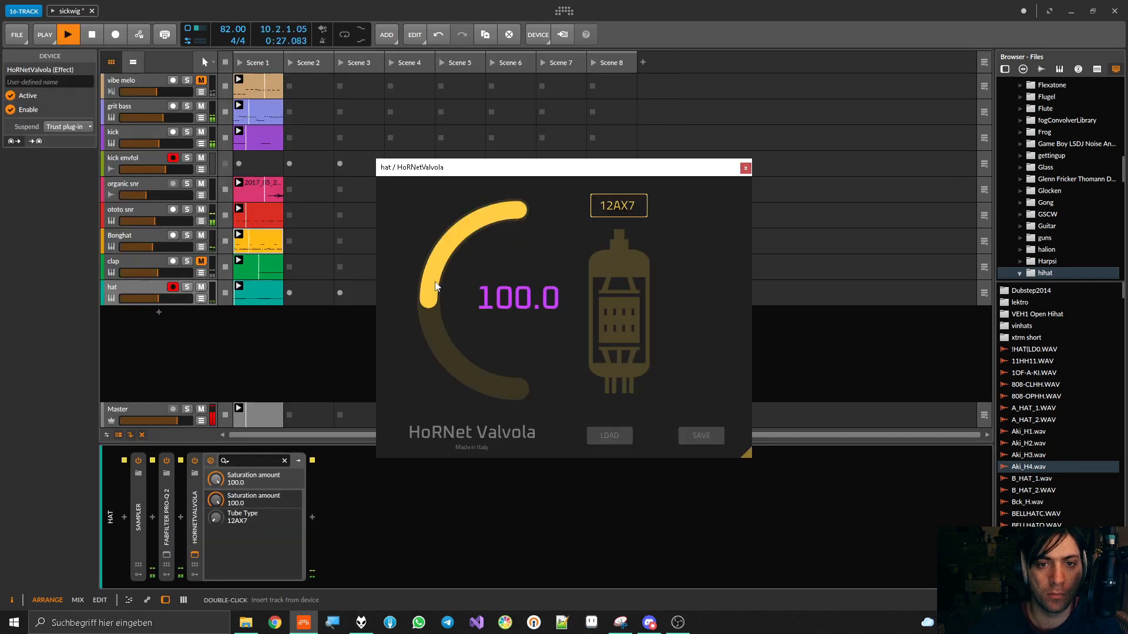
Solo the hat track and compare its sound with HoRNetValvola bypassed and enabled
left_click(187, 288)
left_click(194, 460)
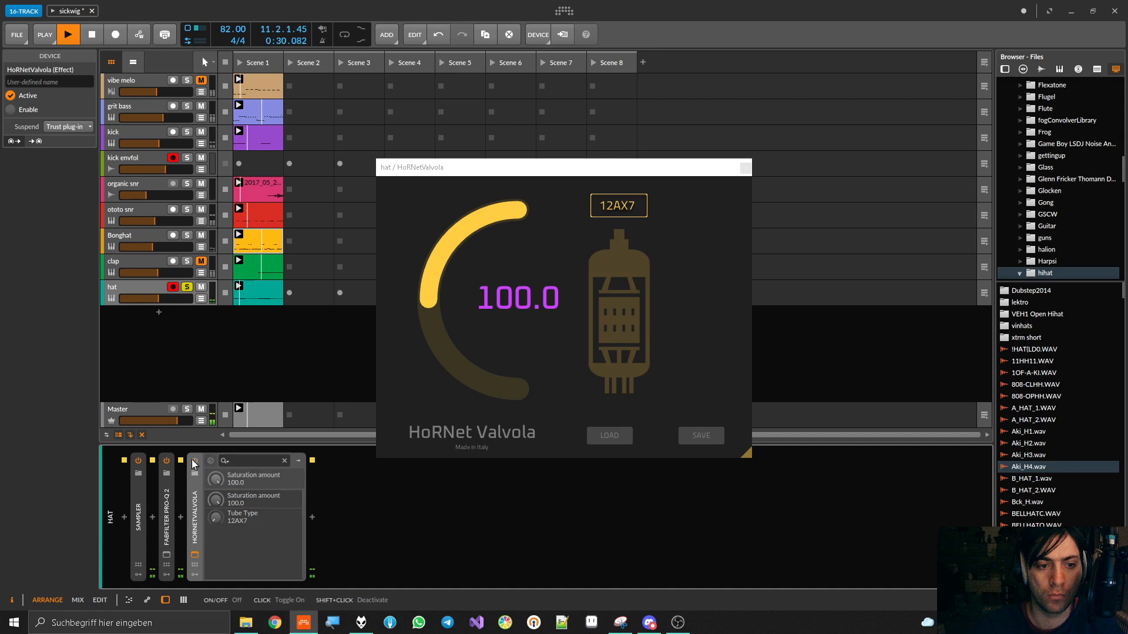
left_click(194, 462)
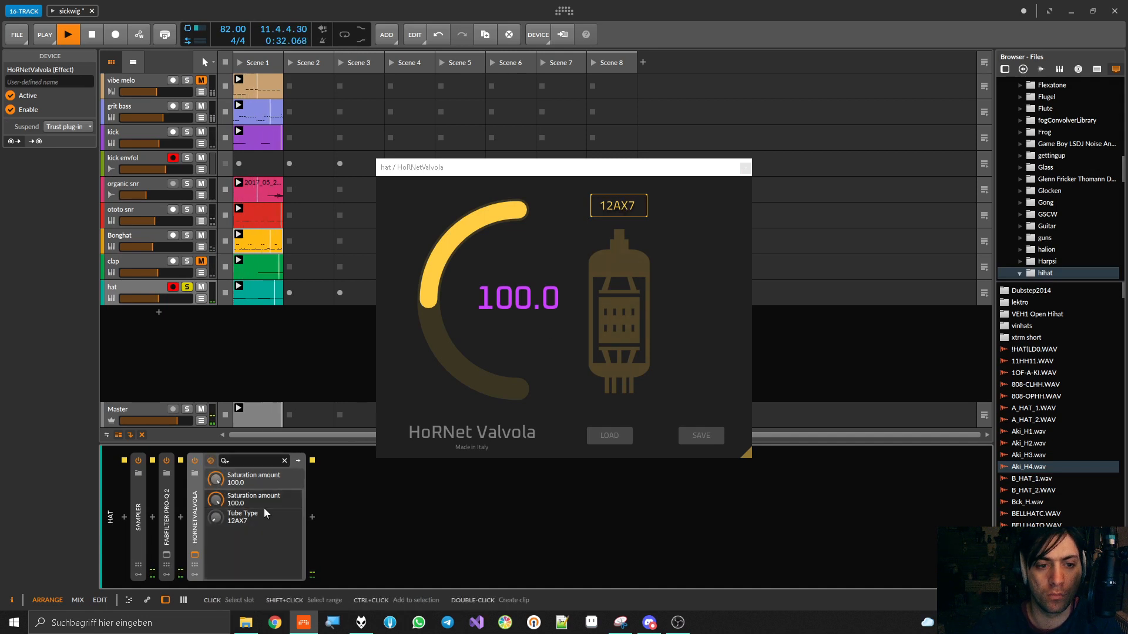
Set HoRNetValvola to tube type 6L6CG with saturation 91.5, and compare it bypassed and enabled in the full mix
left_click_drag(266, 514, 266, 505)
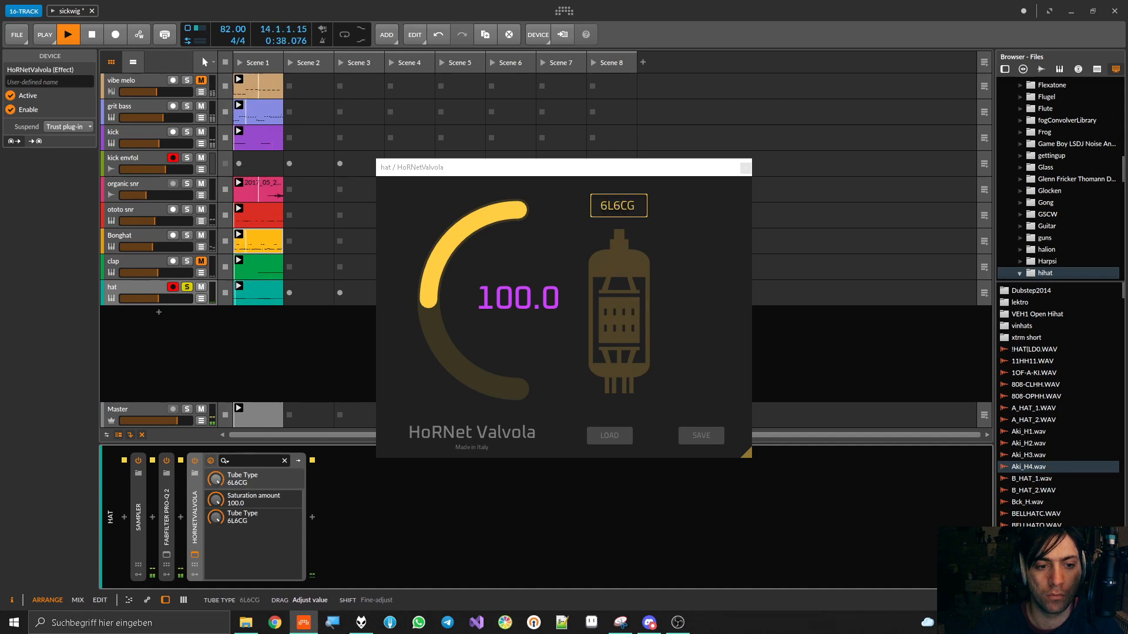
mouse_move(518, 298)
left_mouse_down()
mouse_move(518, 390)
mouse_move(518, 306)
left_mouse_up()
left_click(186, 287)
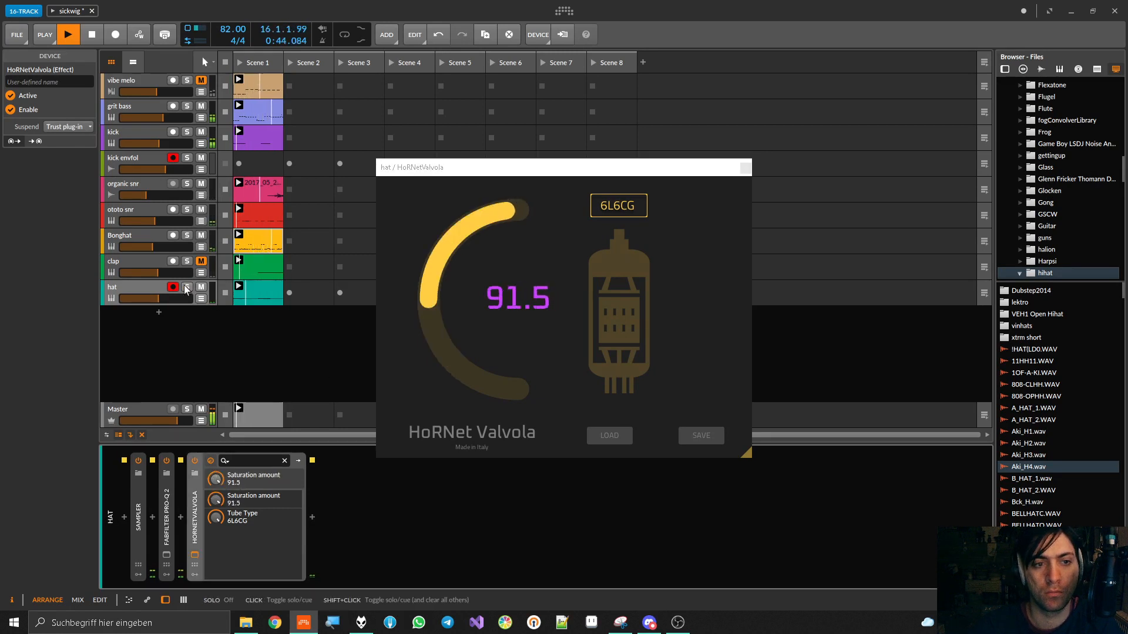
left_click(194, 461)
left_click(195, 462)
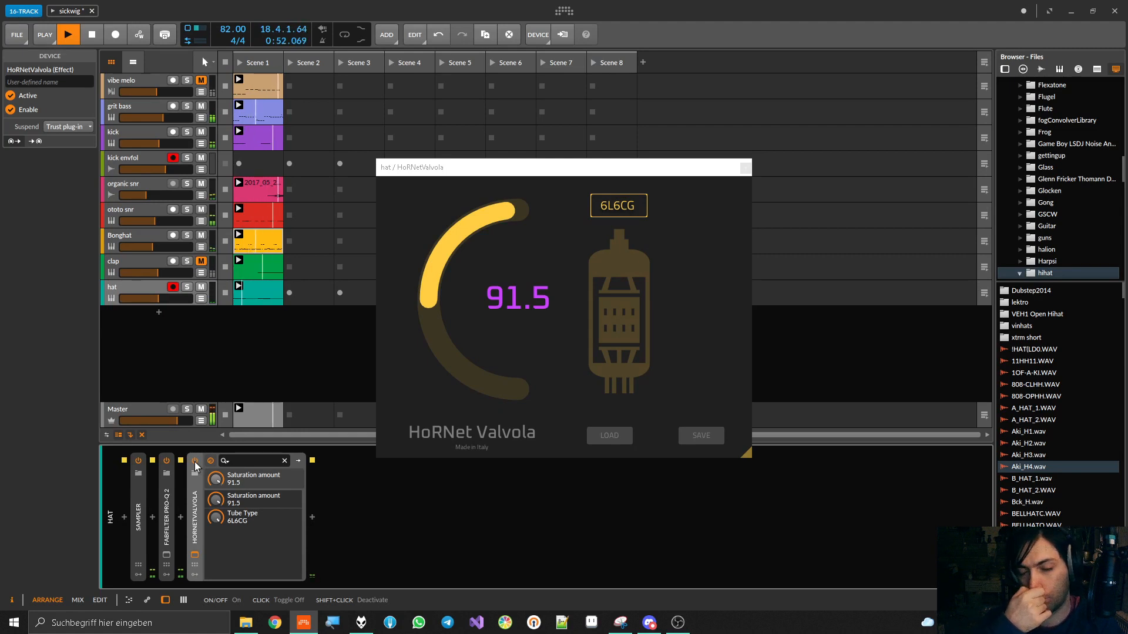
key("space")
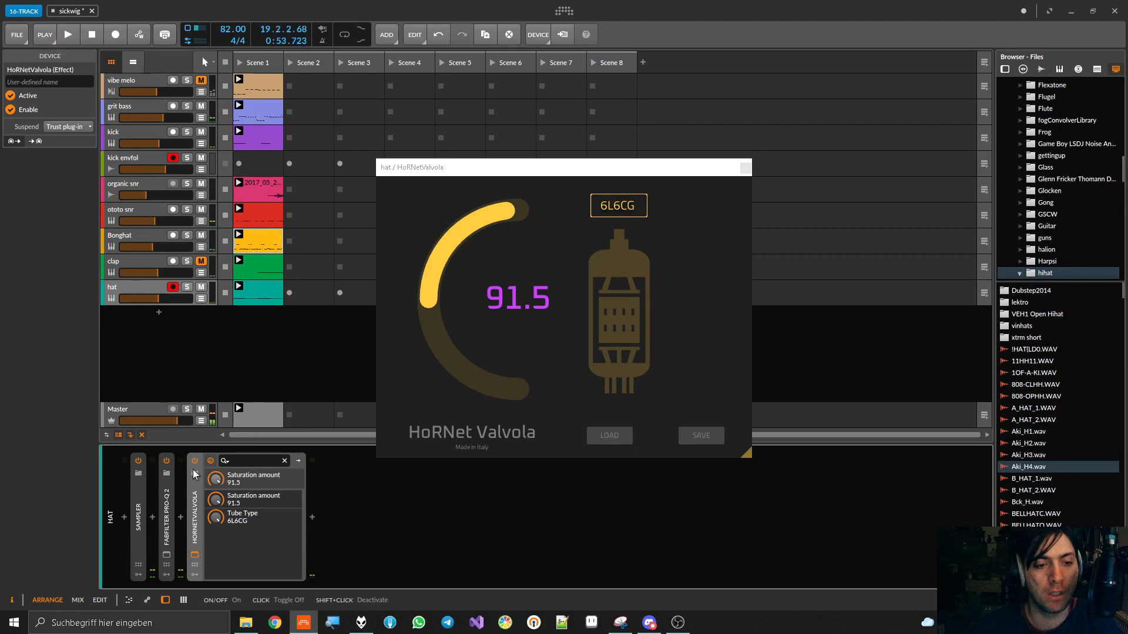
Insert an FX Layer device between FabFilter Pro-Q 2 and HoRNetValvola on the hat track
left_click(181, 517)
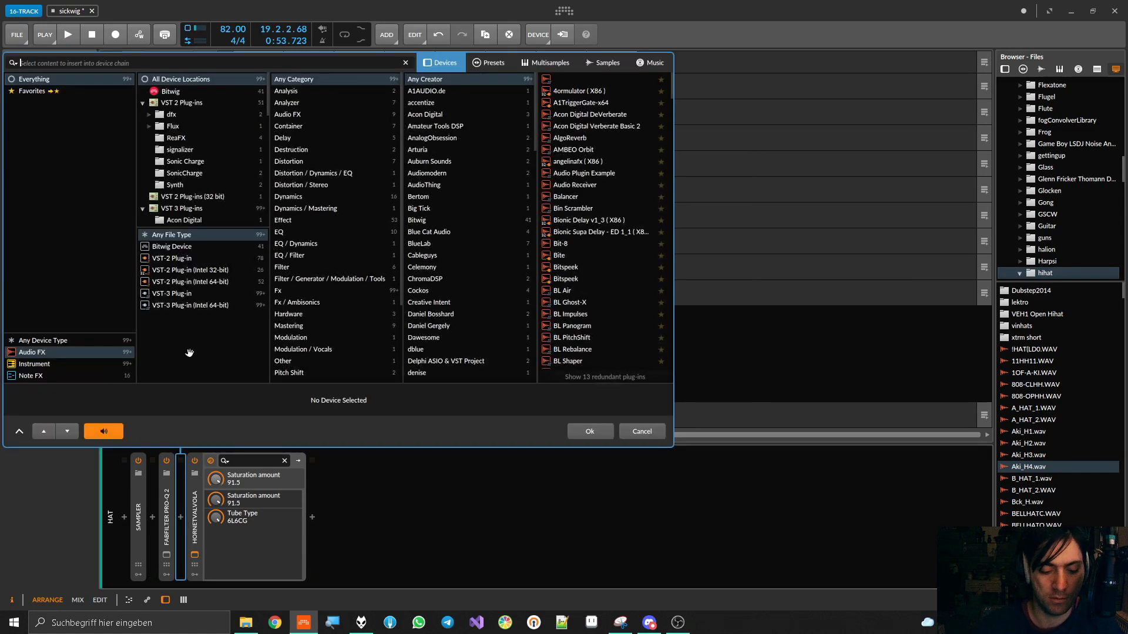
type("lay")
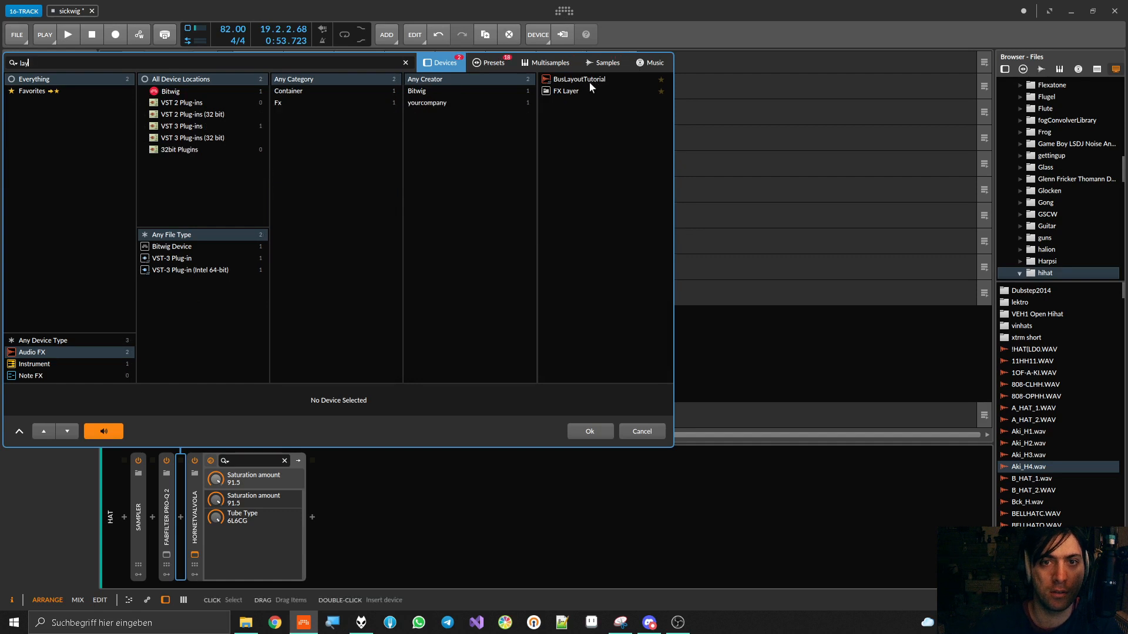
left_click(577, 91)
double_click(577, 92)
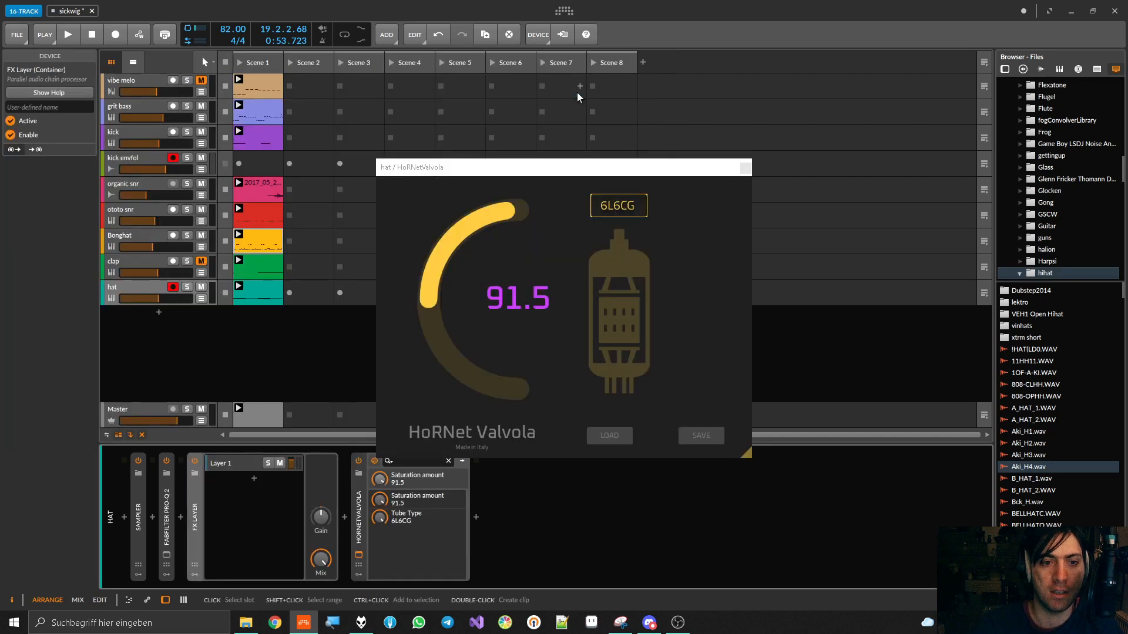
Try to add a second layer to the FX Layer and move the existing HoRNetValvola into it
left_click(254, 478)
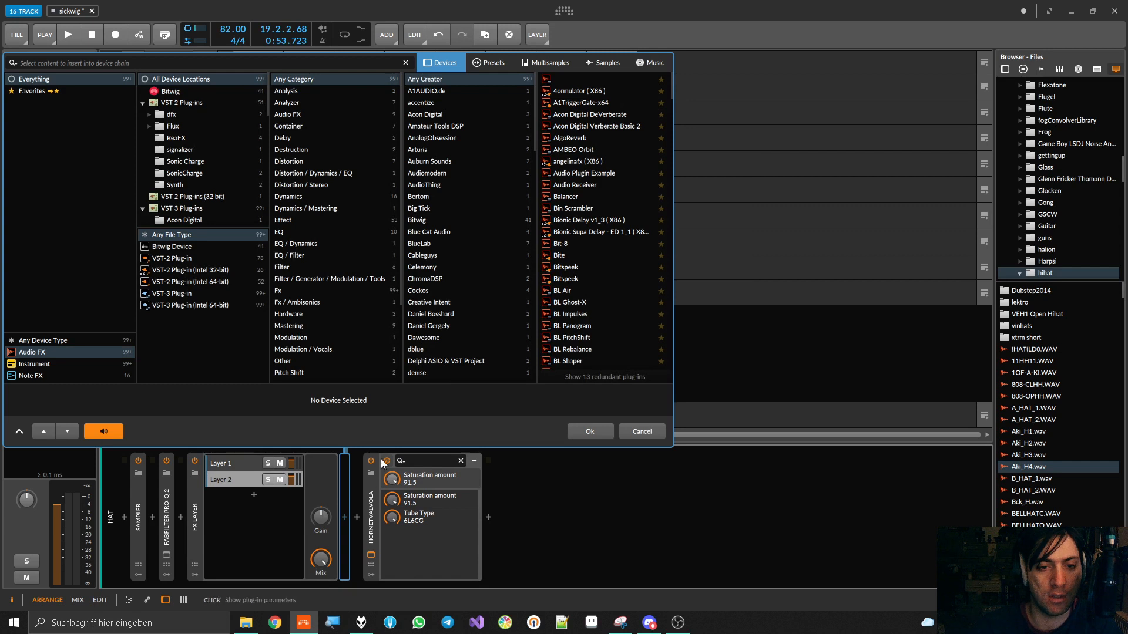
left_click(348, 501)
left_click_drag(350, 500, 347, 499)
key("space")
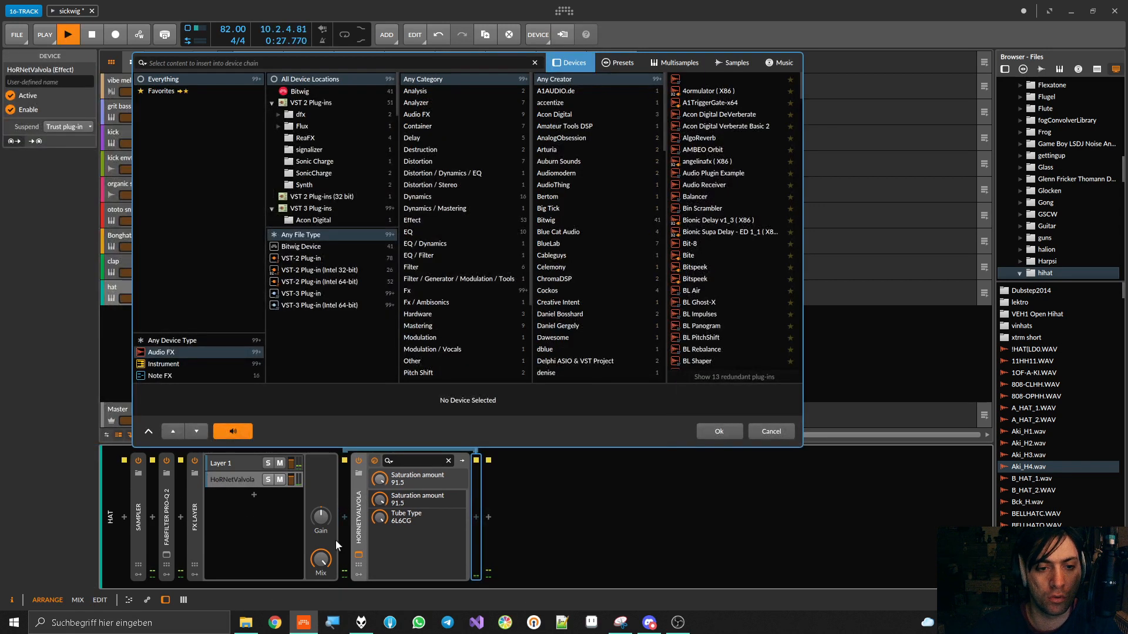
left_click(237, 479)
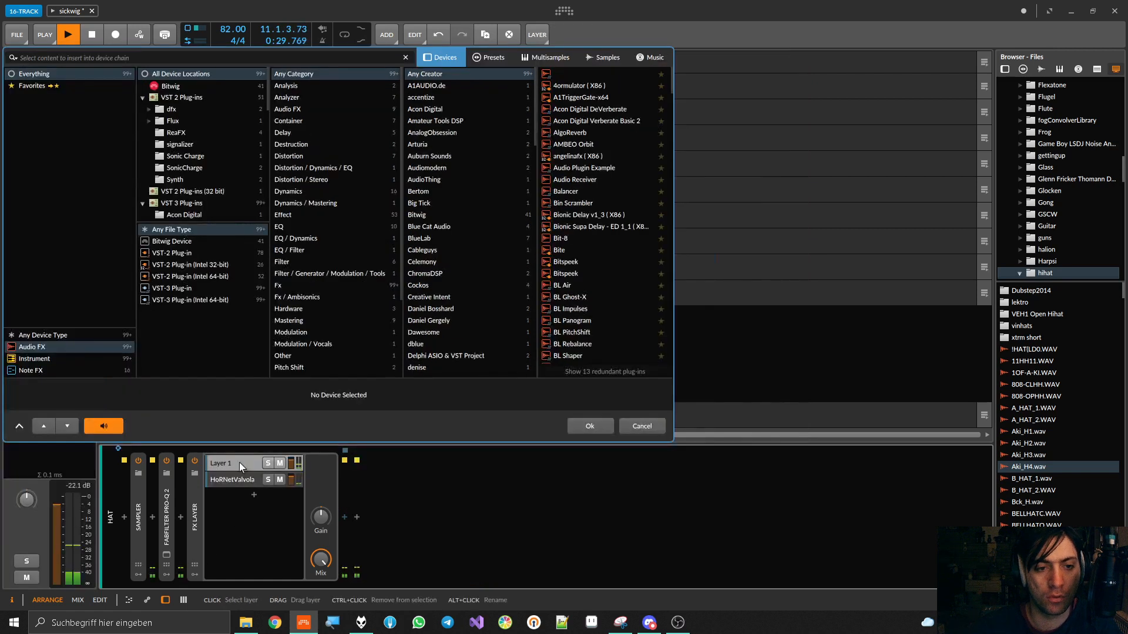
left_click(770, 432)
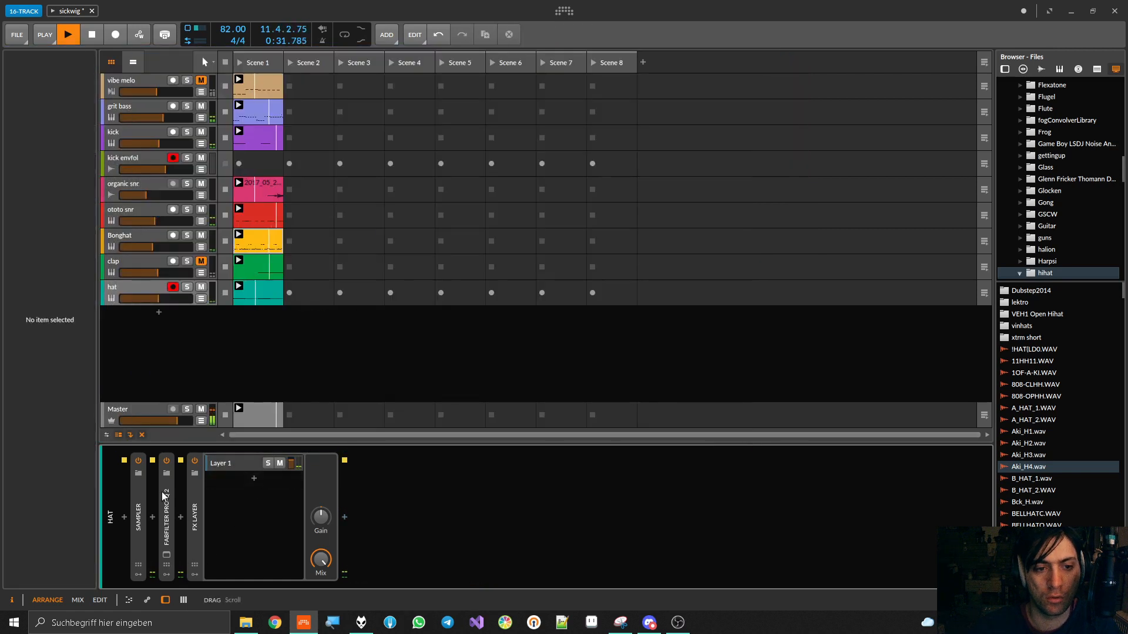
Add a second layer containing a new HoRNetValvola, with saturation 100 and tube type 6L6CG
left_click(254, 485)
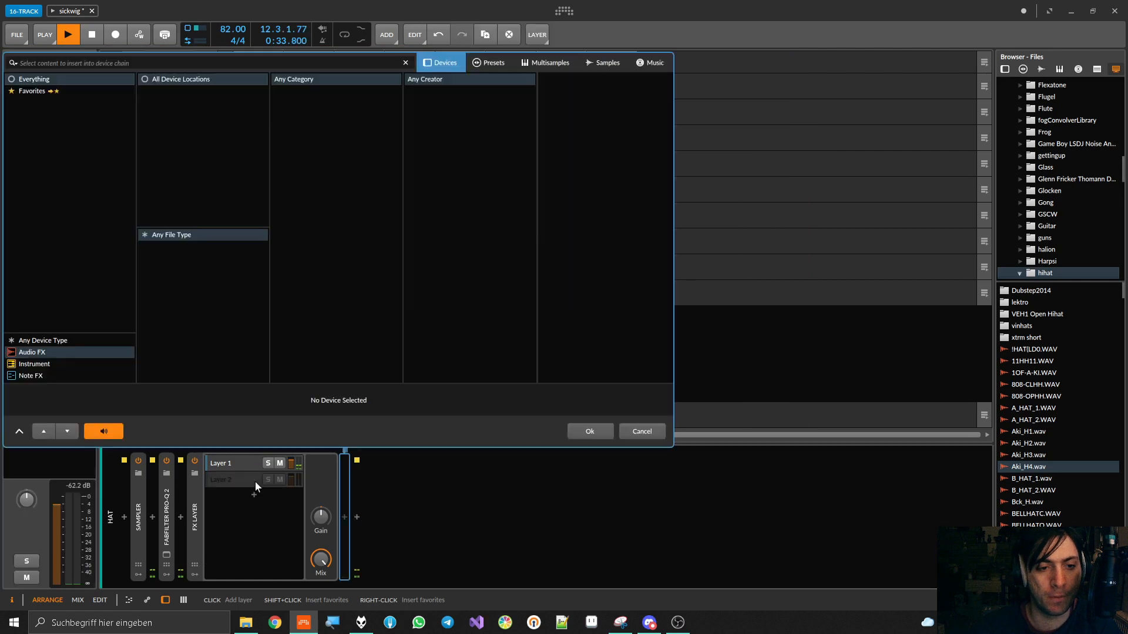
type("valv")
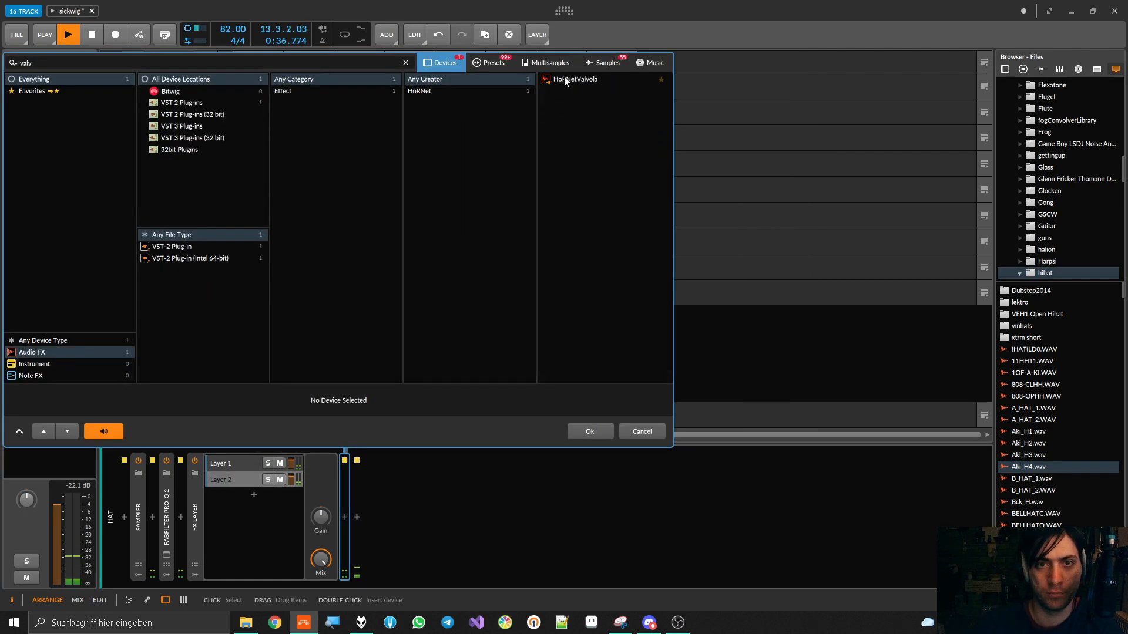
double_click(565, 80)
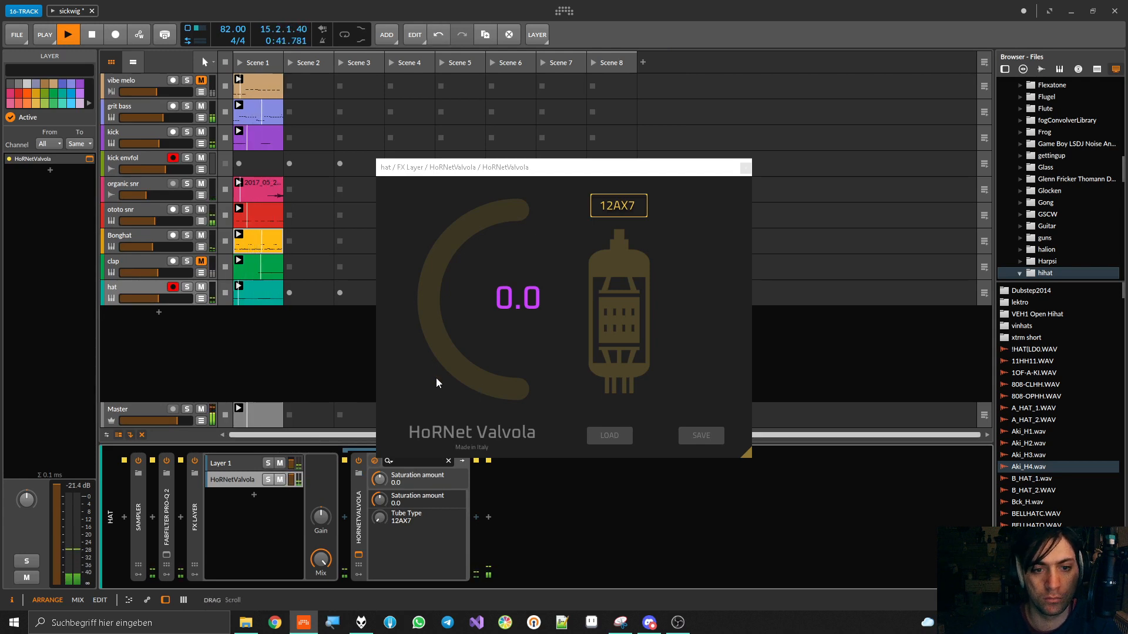
left_click_drag(379, 517, 379, 441)
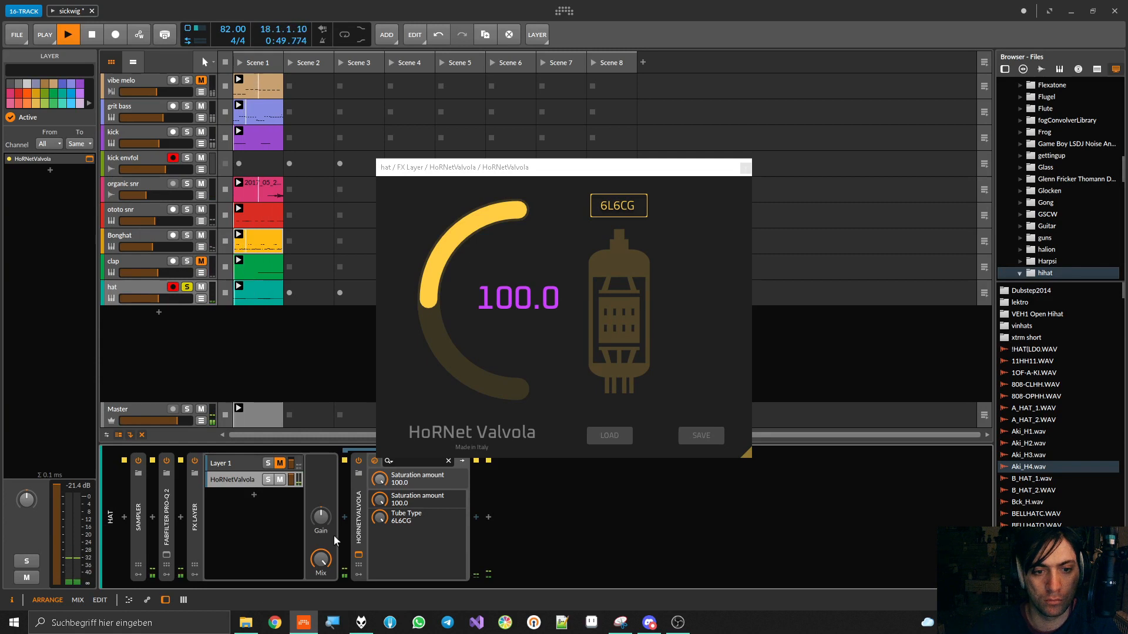
Insert kHs Gain before HoRNetValvola inside the second layer
left_click(346, 518)
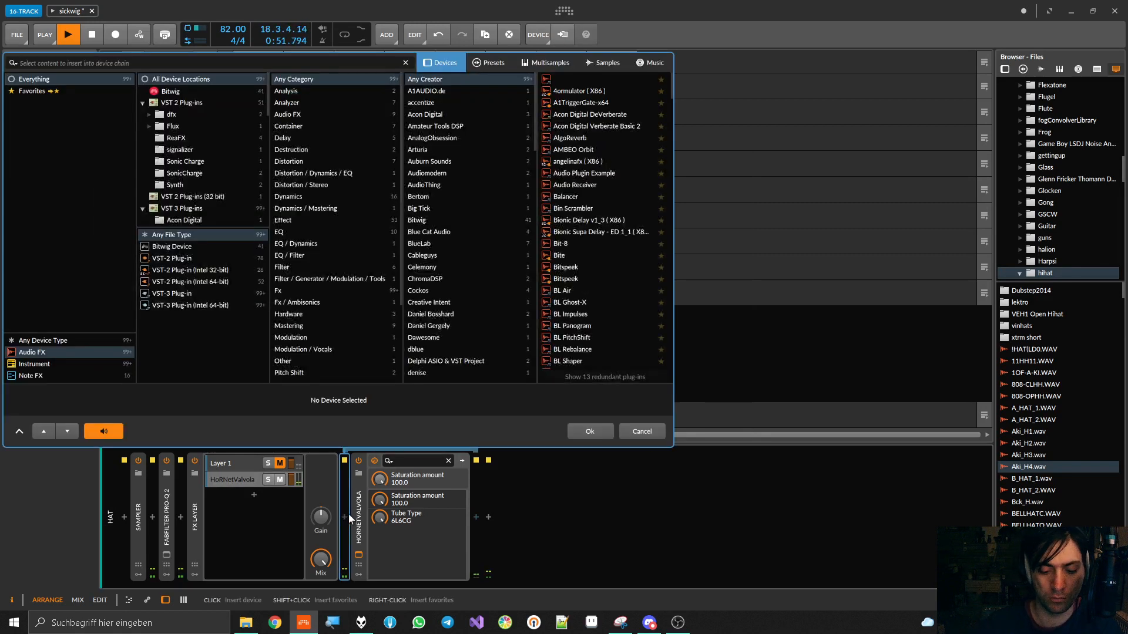
type("gain")
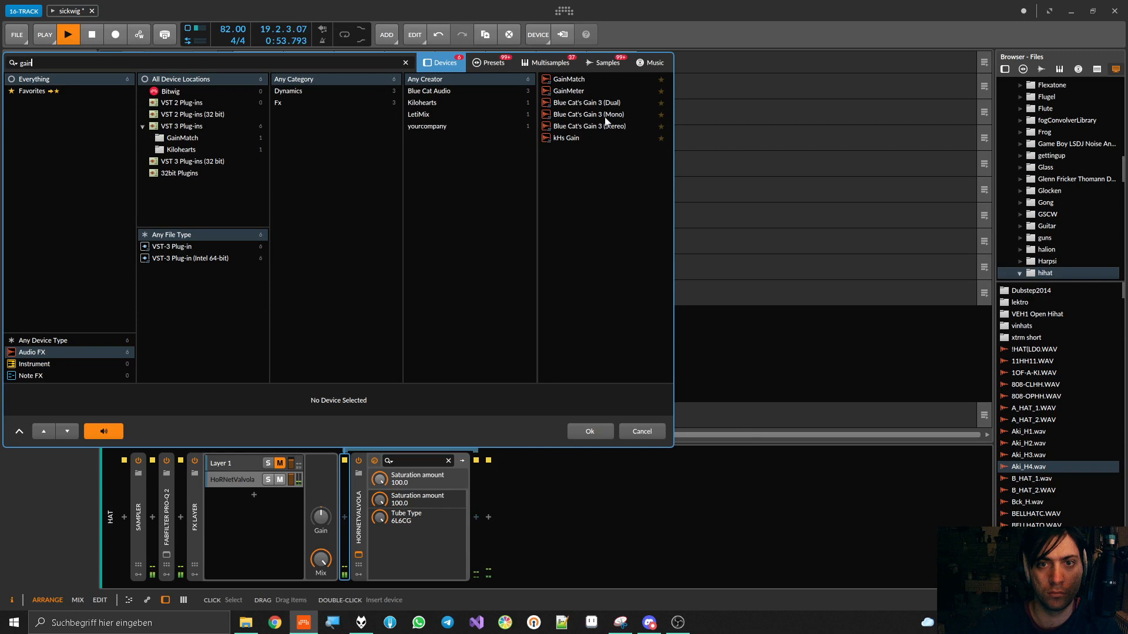
double_click(567, 138)
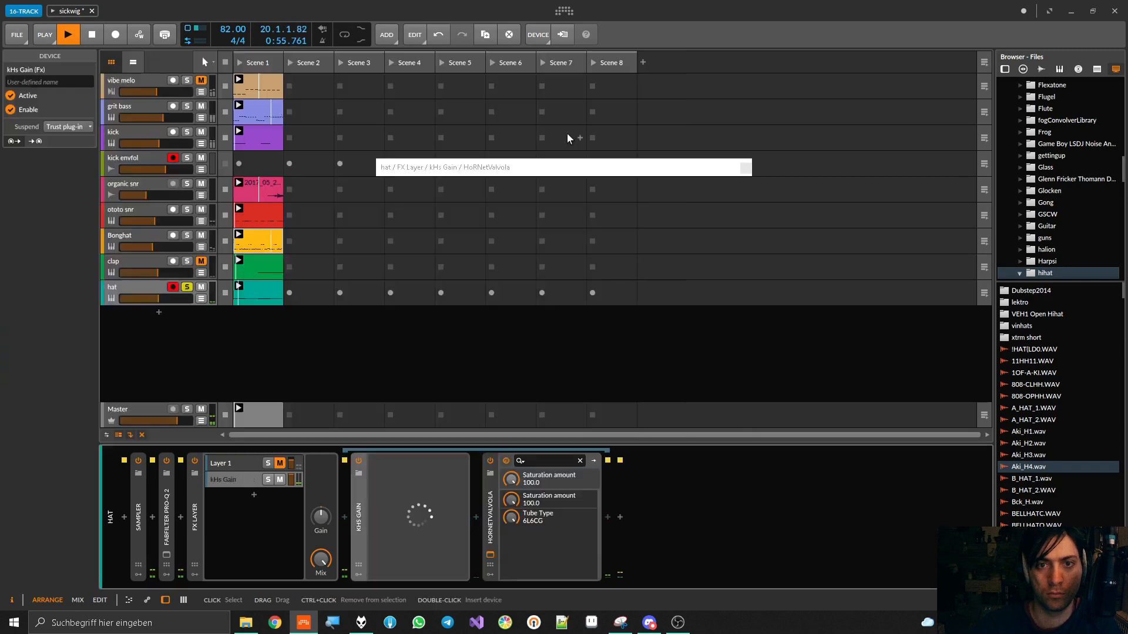
Raise kHs Gain to +25.64 dB, close its window and collapse the device
left_click_drag(556, 302, 555, 172)
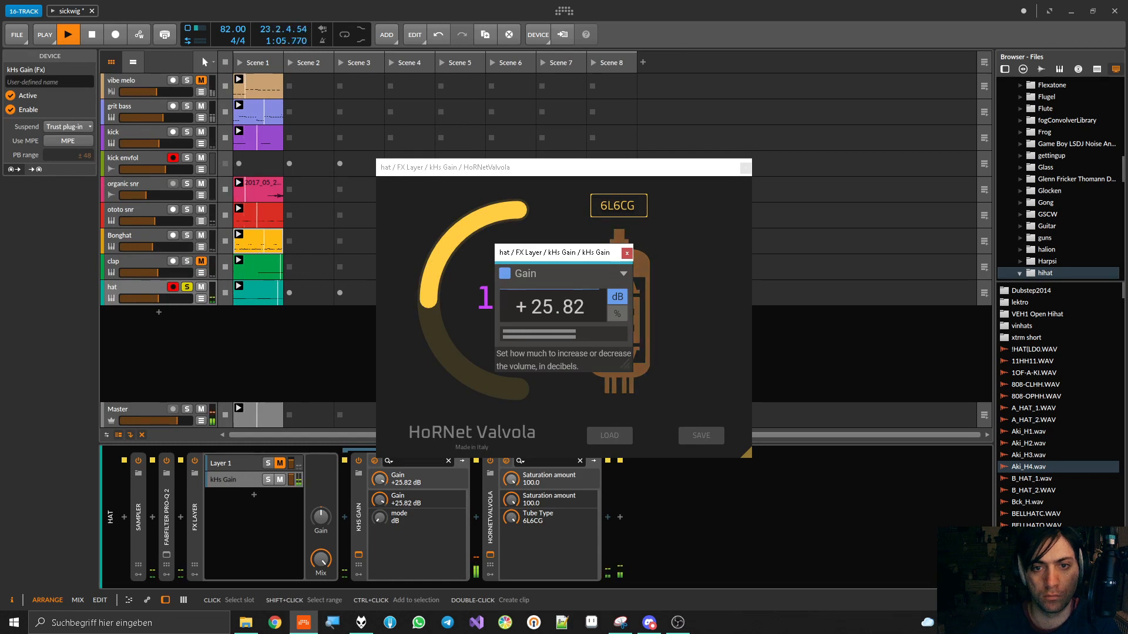
left_click_drag(556, 302, 557, 303)
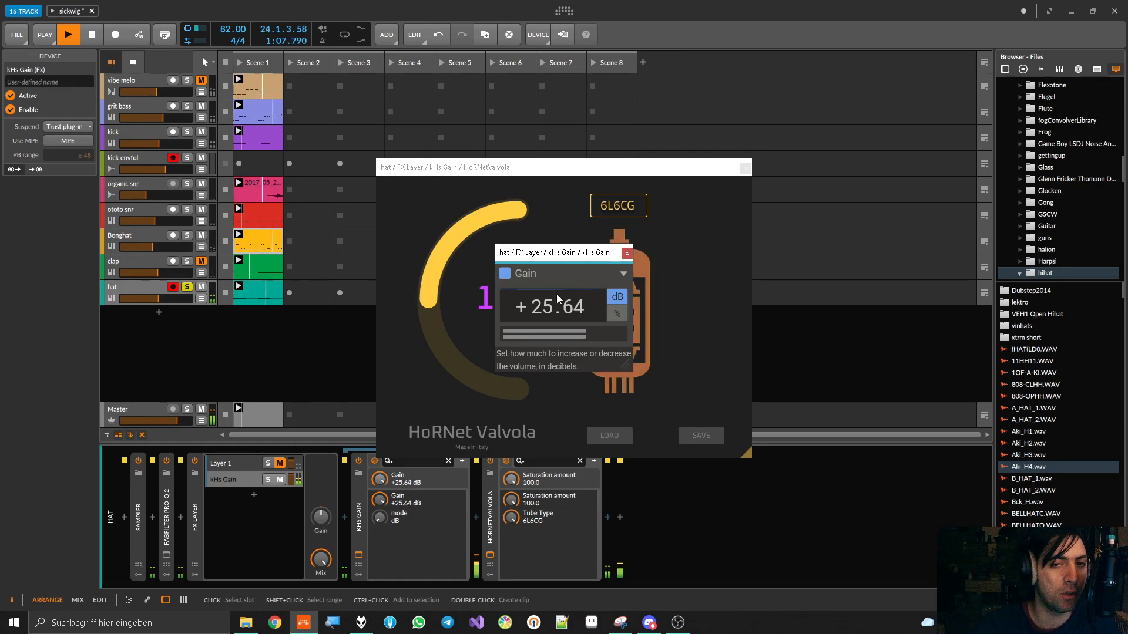
left_click(627, 254)
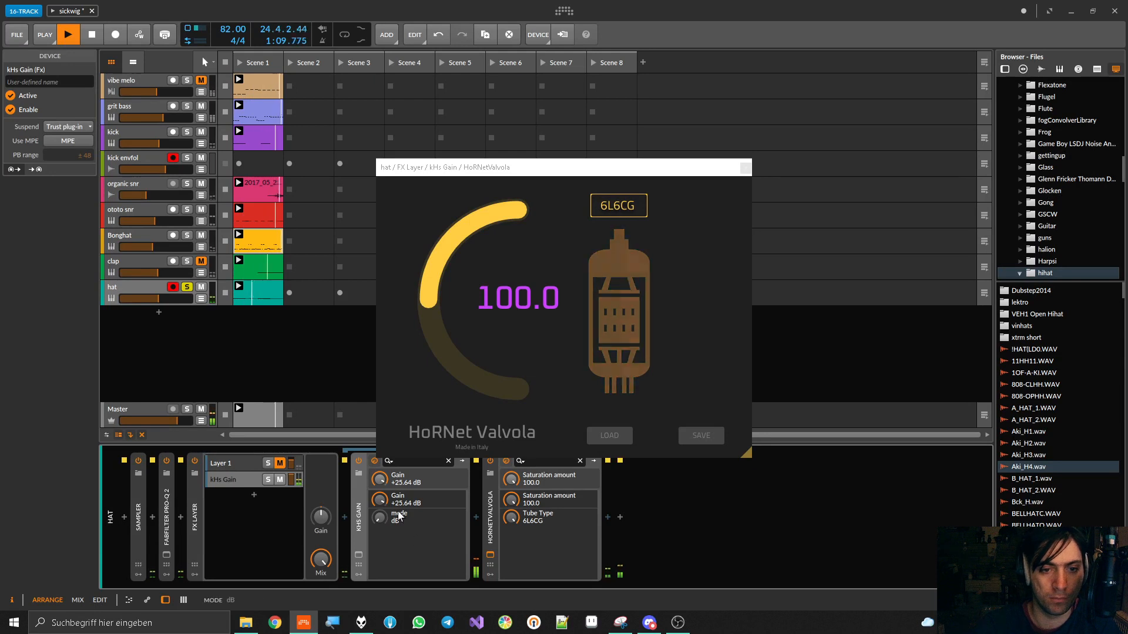
double_click(360, 513)
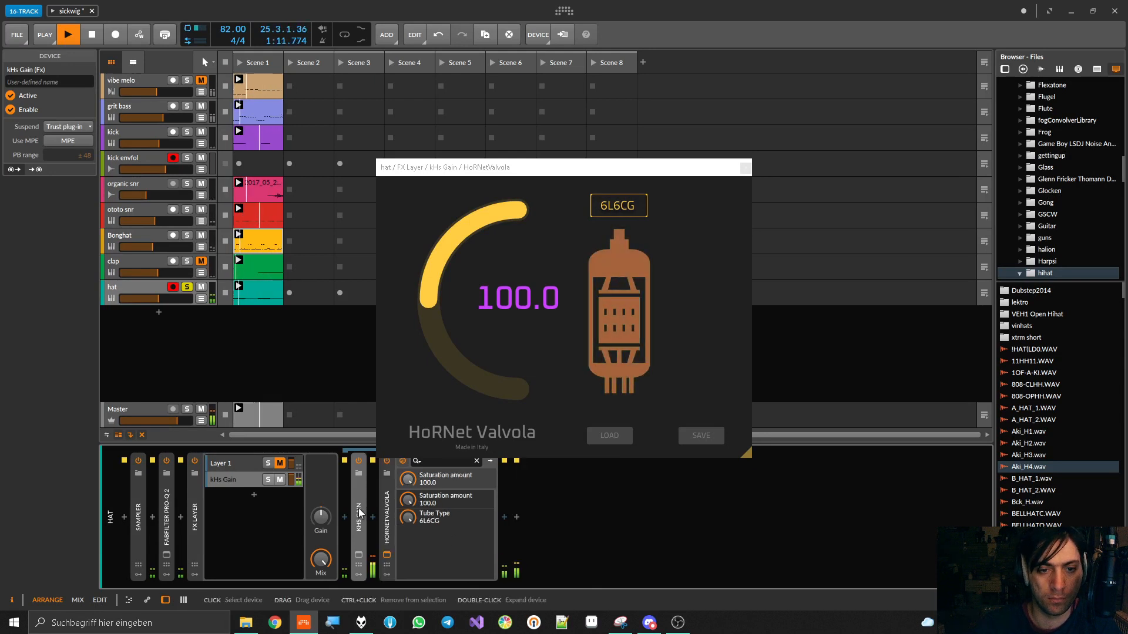
Switch HoRNetValvola's tube type to 7025 and settle its saturation amount at 100 by ear
left_click_drag(407, 518, 407, 512)
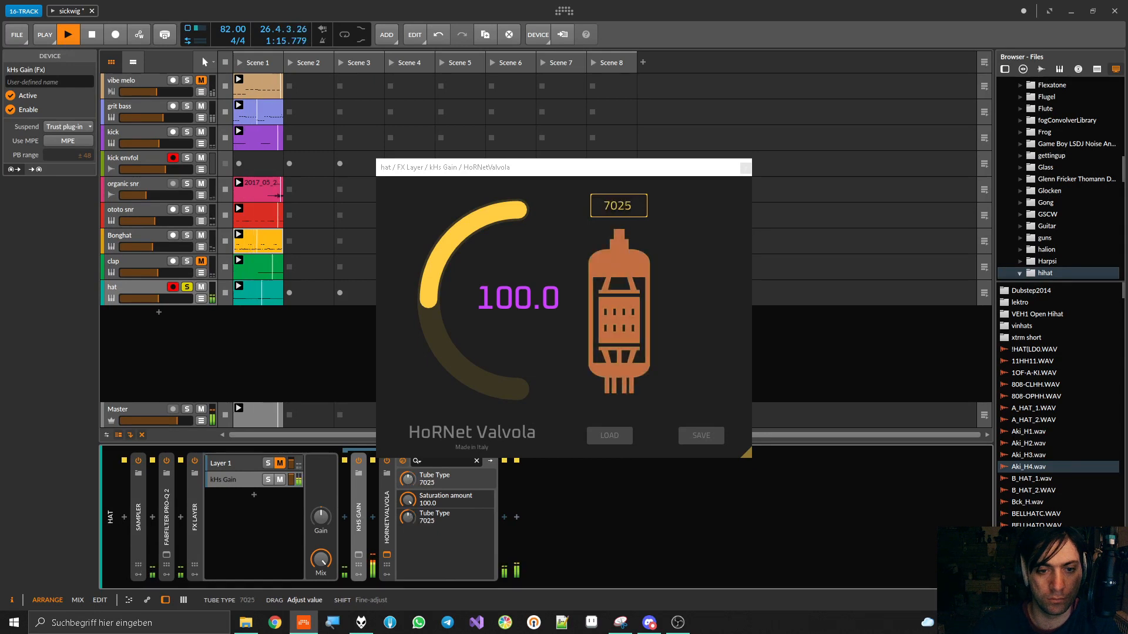
mouse_move(407, 517)
left_mouse_down()
mouse_move(408, 605)
mouse_move(408, 501)
left_mouse_up()
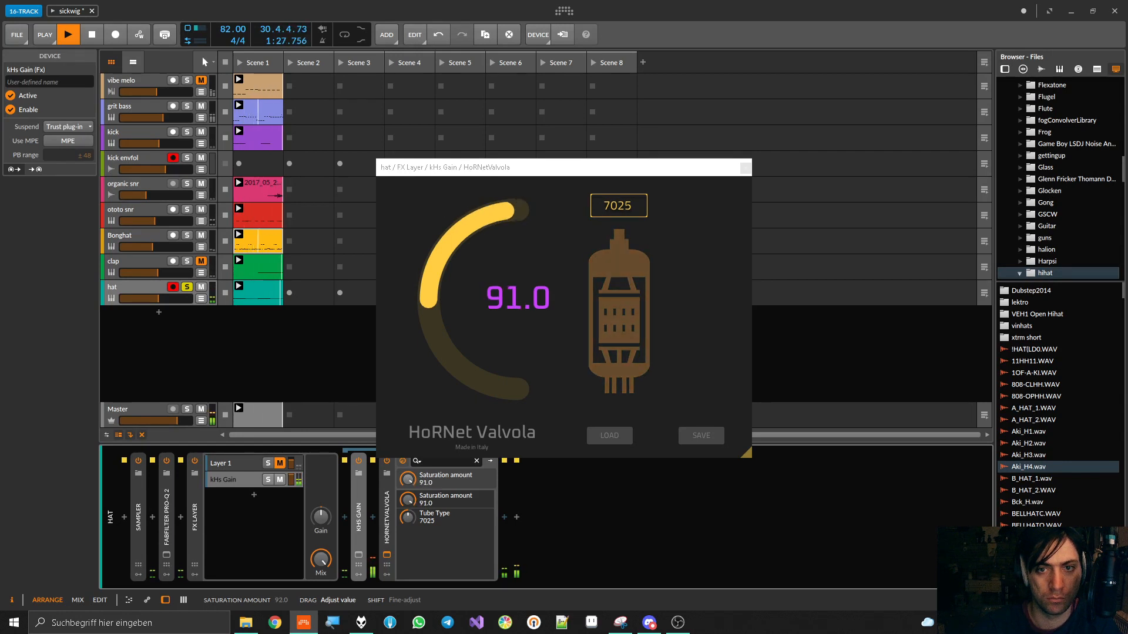
left_click_drag(408, 504, 408, 499)
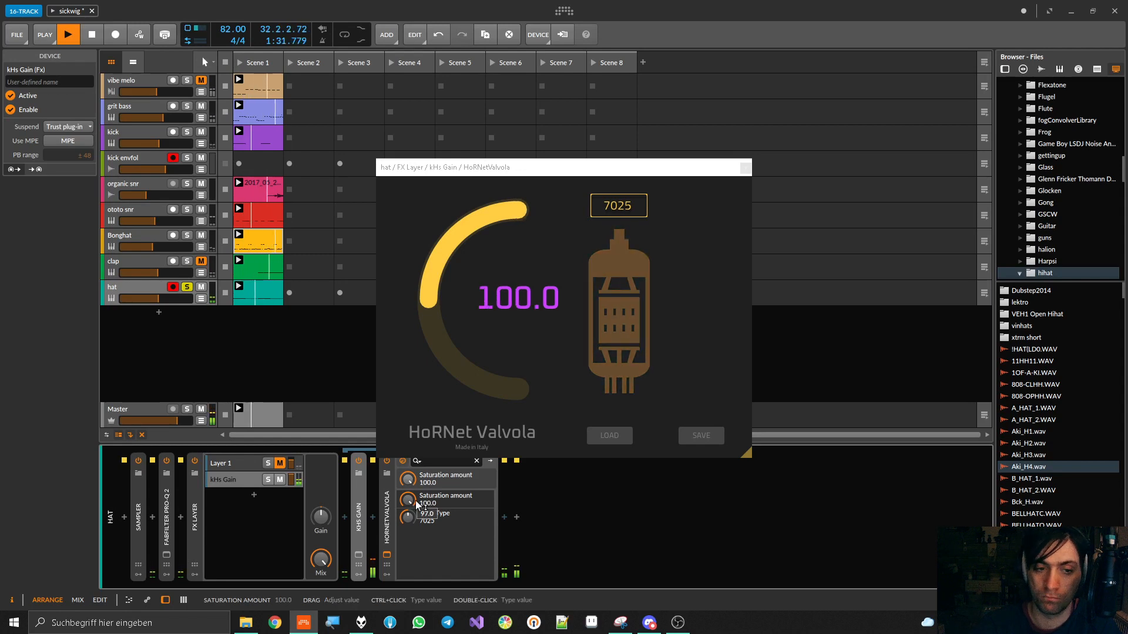
Raise the kHs Gain layer's volume to +6.0 dB and stop playback
mouse_move(290, 480)
left_mouse_down()
mouse_move(291, 496)
mouse_move(291, 473)
left_mouse_up()
key("space")
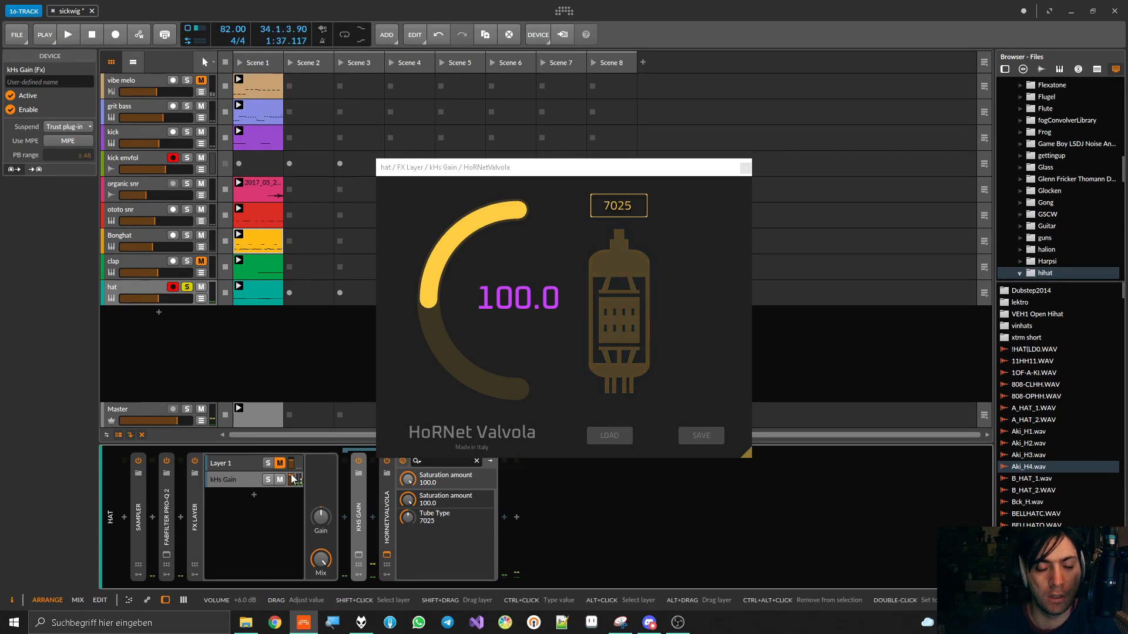
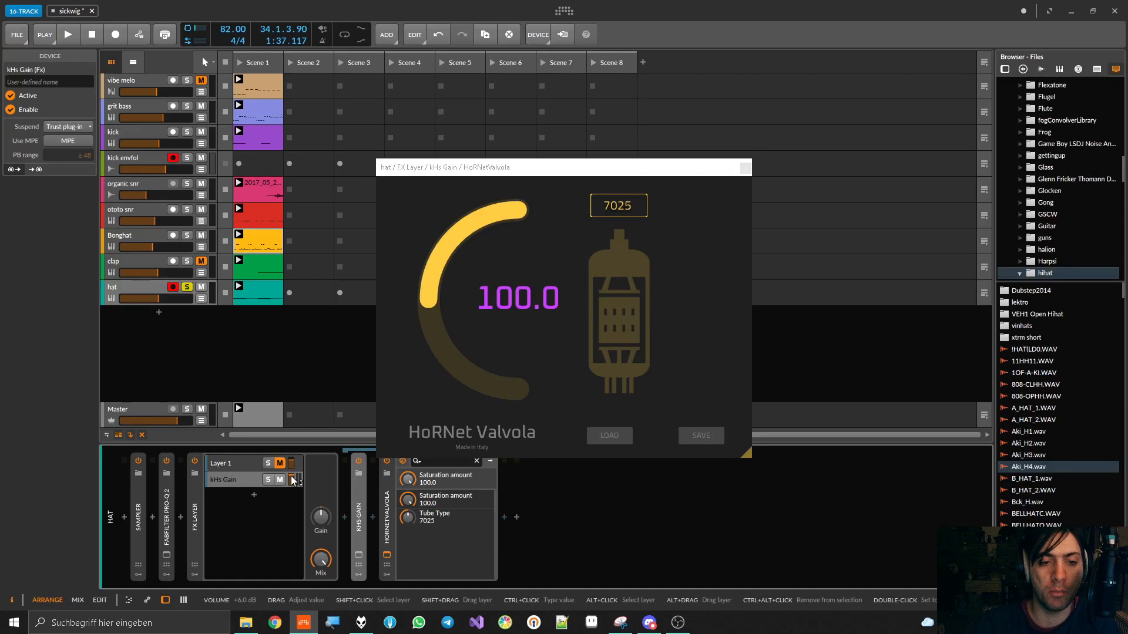
Close the HoRNetValvola window, collapse the device and insert another kHs Gain after it in the second layer
left_click(745, 168)
double_click(385, 509)
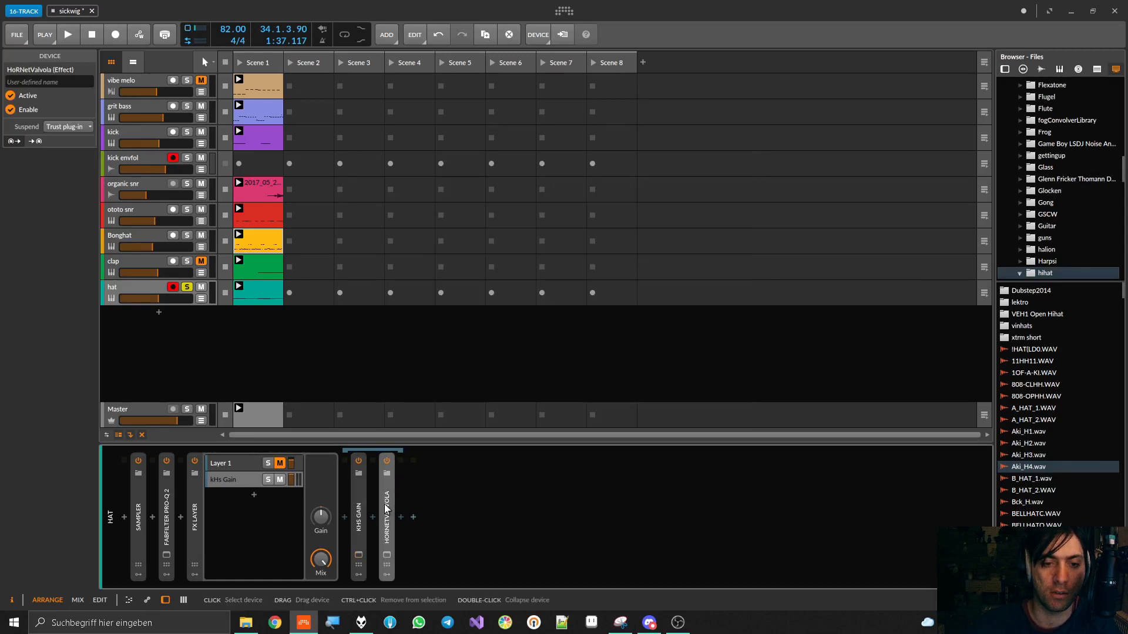
left_click(216, 468)
left_click(404, 519)
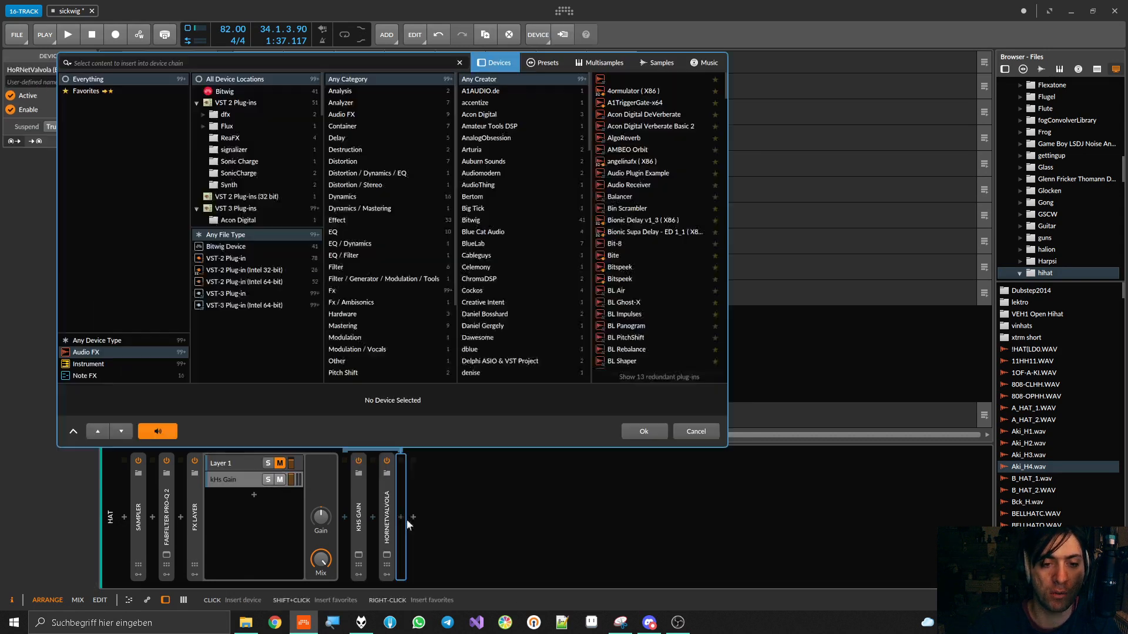
type("ga")
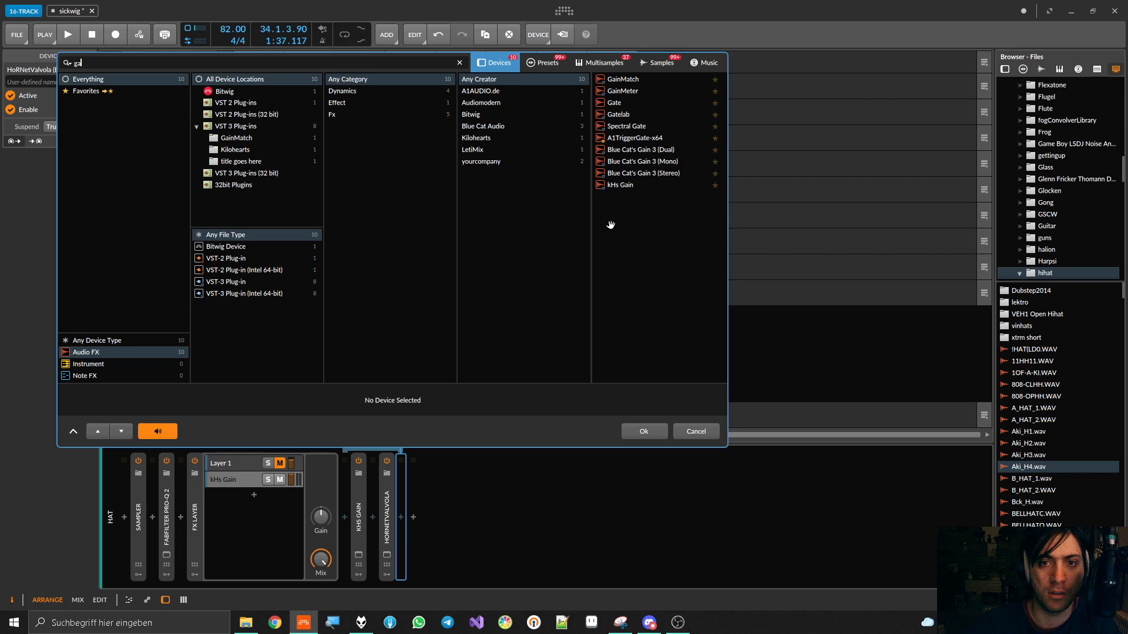
double_click(623, 185)
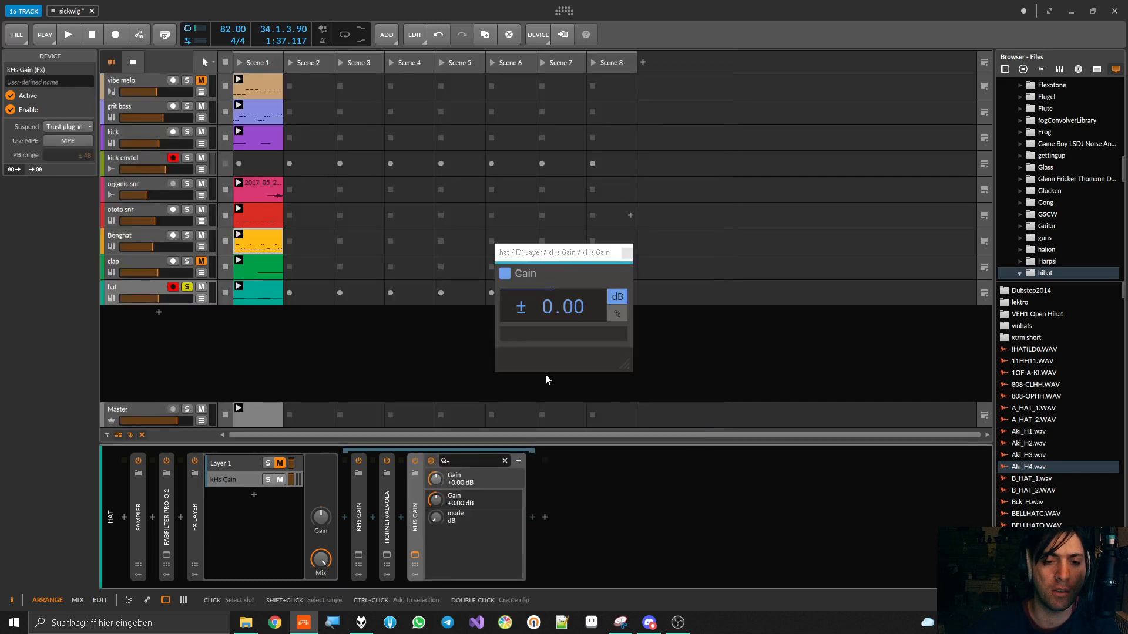
Insert kHs Gain in Layer 1 and place its plug-in window beside the other kHs Gain window
left_click(238, 464)
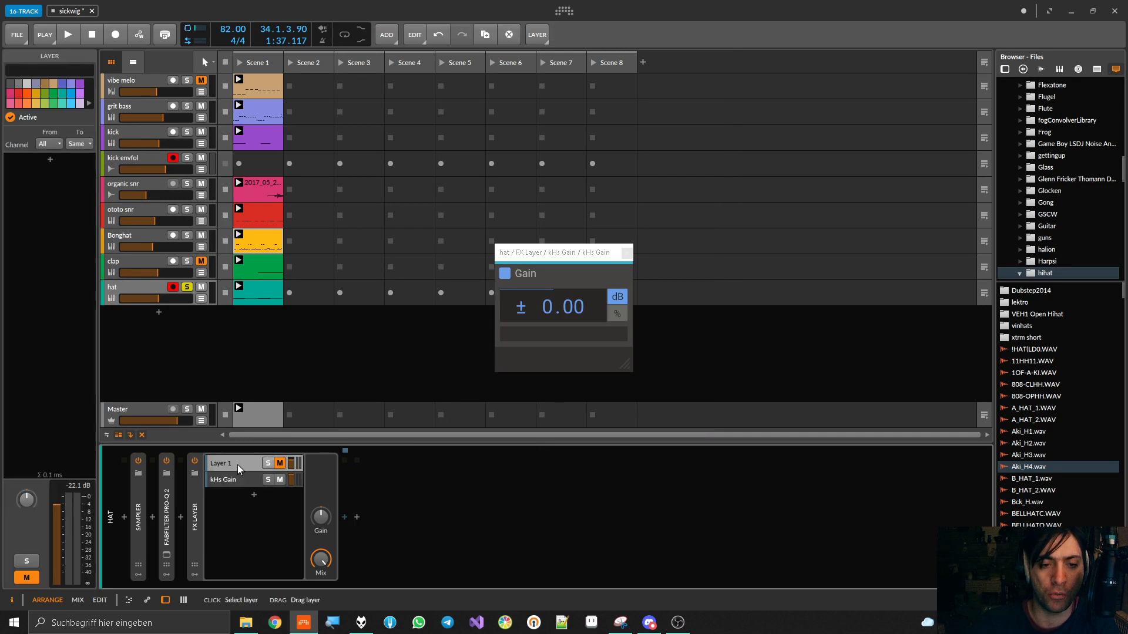
left_click(344, 519)
type("ga")
double_click(595, 183)
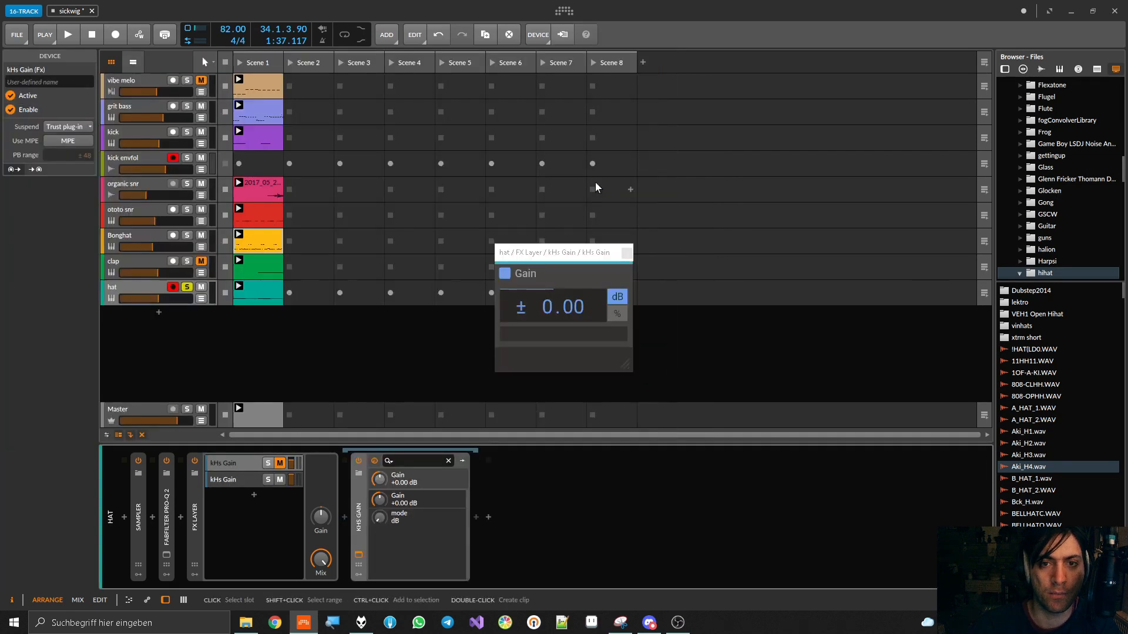
left_click(358, 556)
left_click_drag(698, 252, 757, 264)
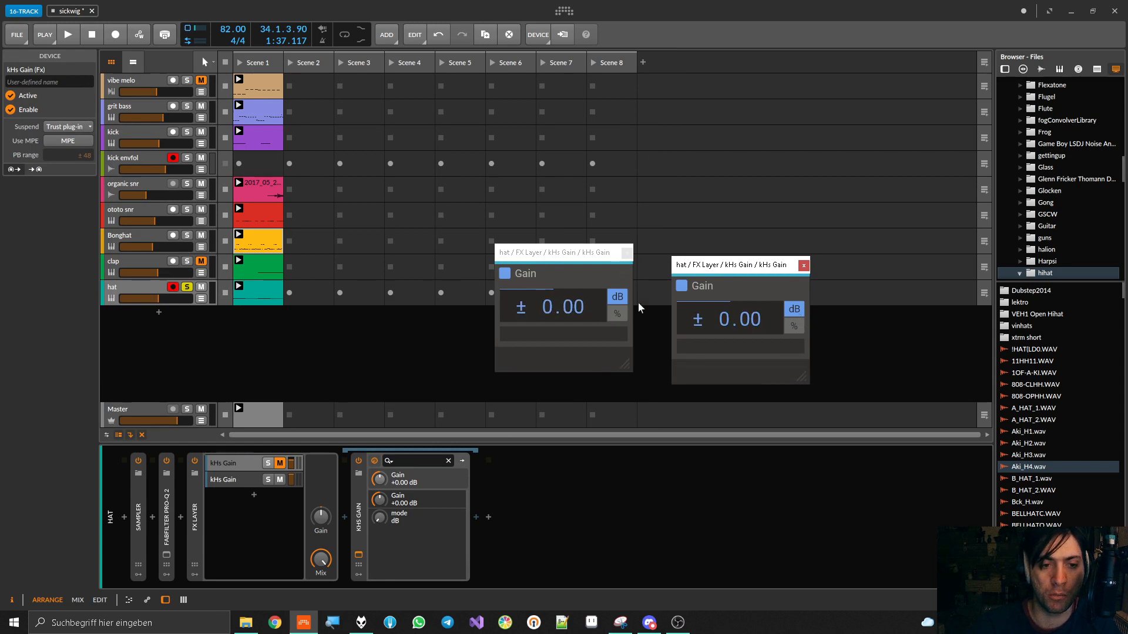
Select the second layer and close both open kHs Gain plug-in windows
left_click(239, 465)
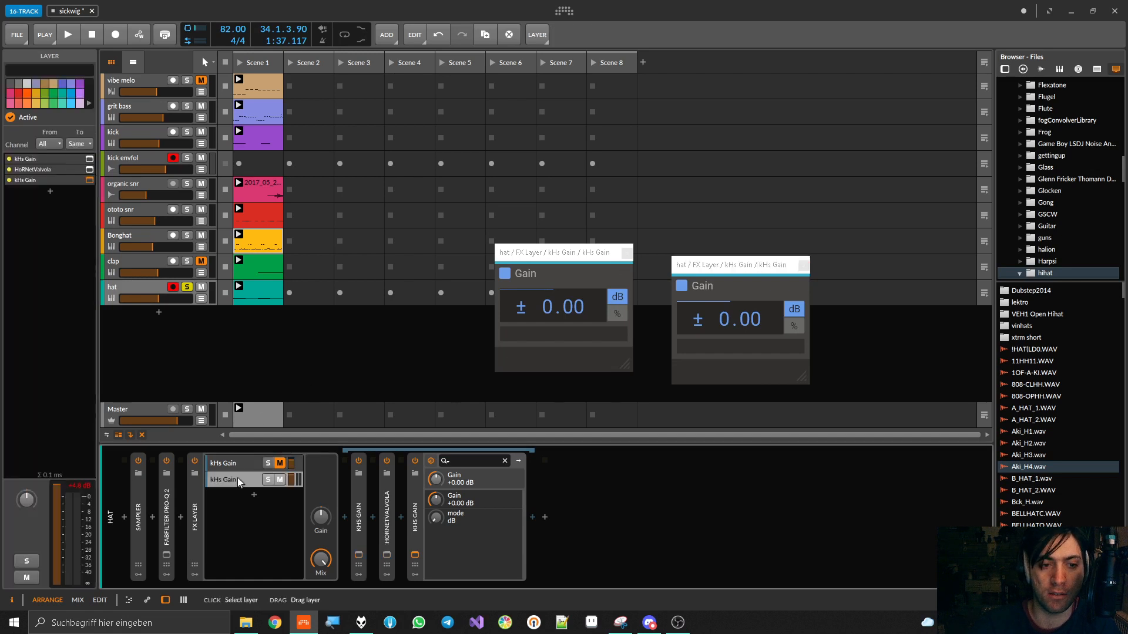
left_click(243, 479)
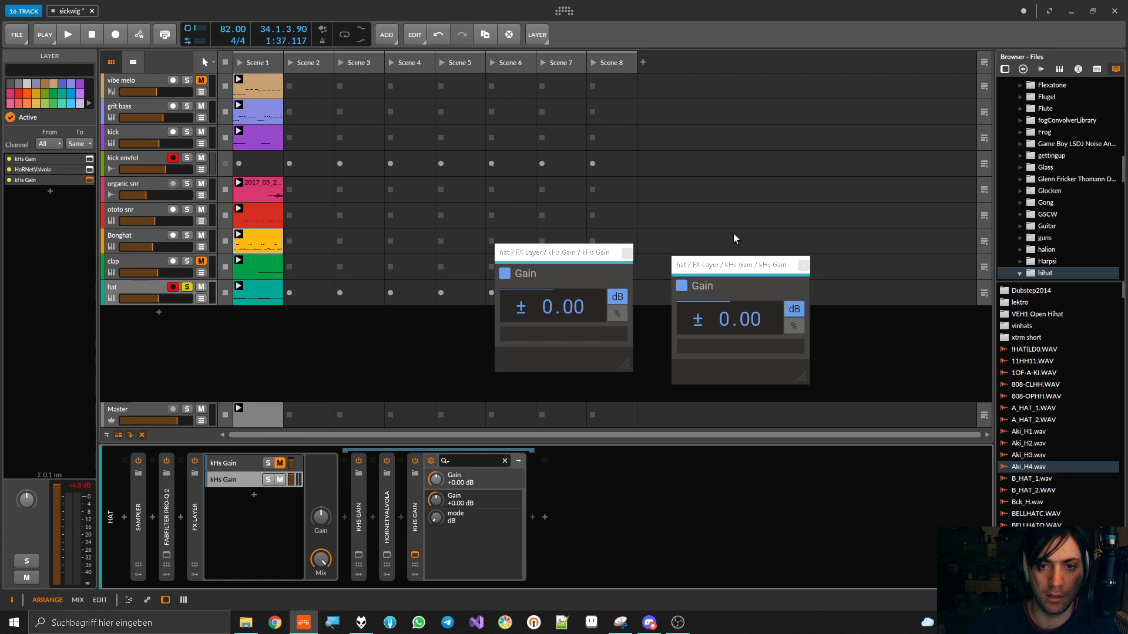
left_click(627, 252)
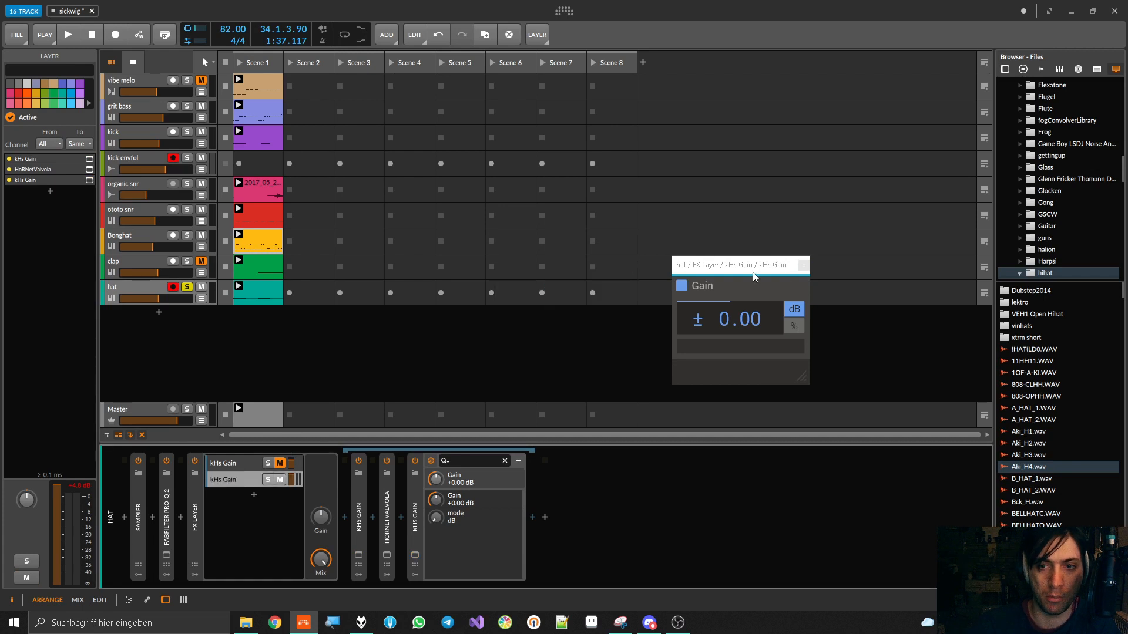
left_click(803, 265)
Delete kHs Gain from the muted first layer
left_click(234, 462)
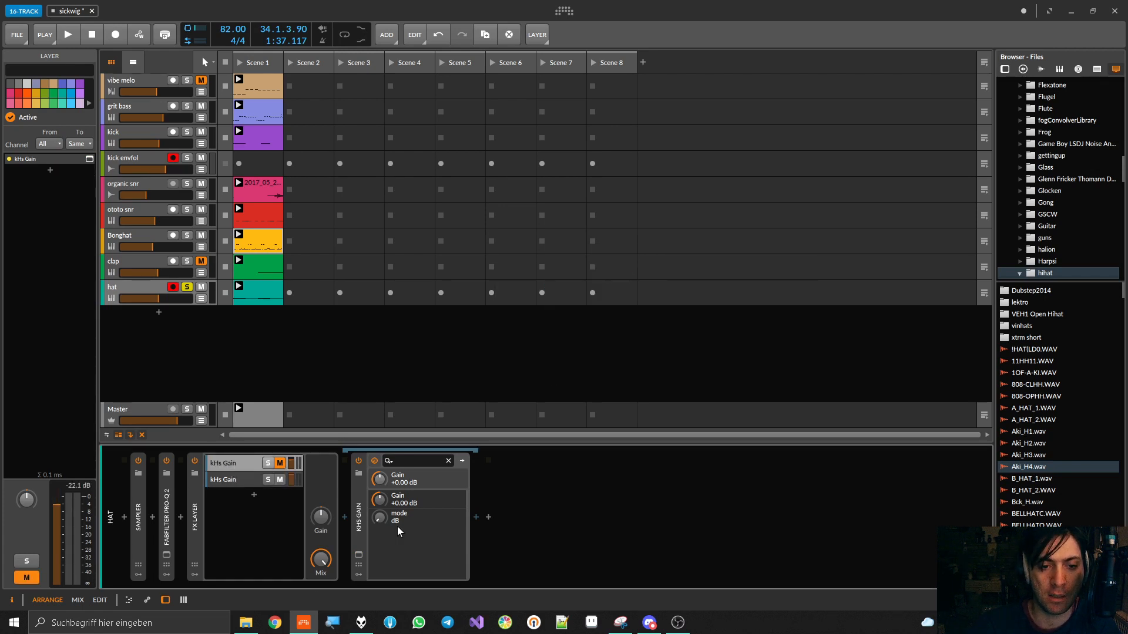
left_click(363, 524)
double_click(361, 517)
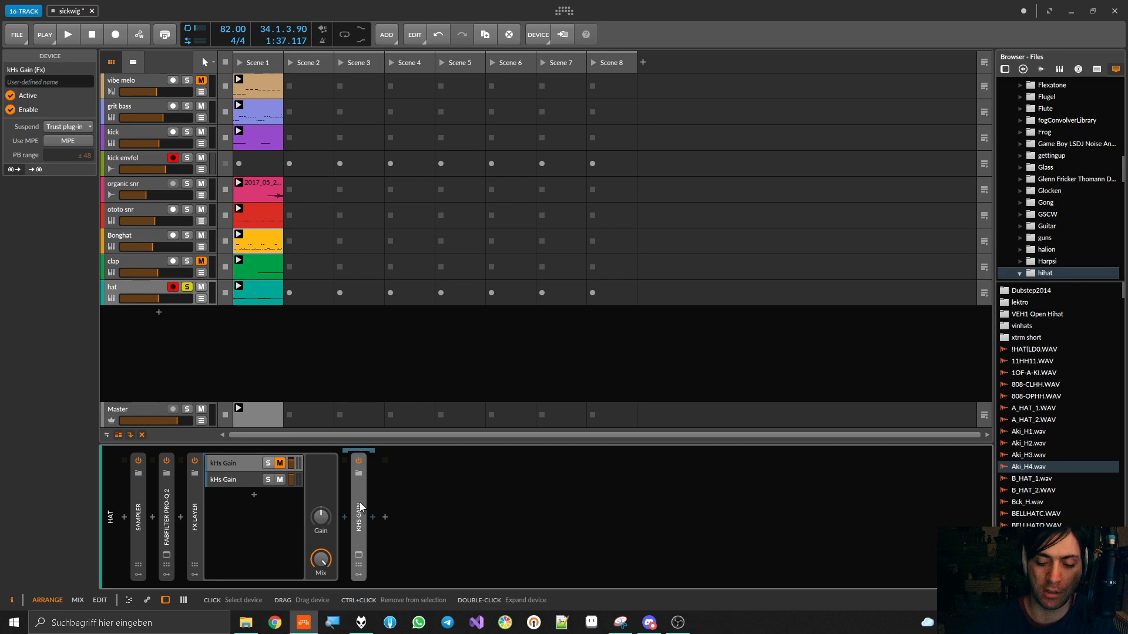
key("Delete")
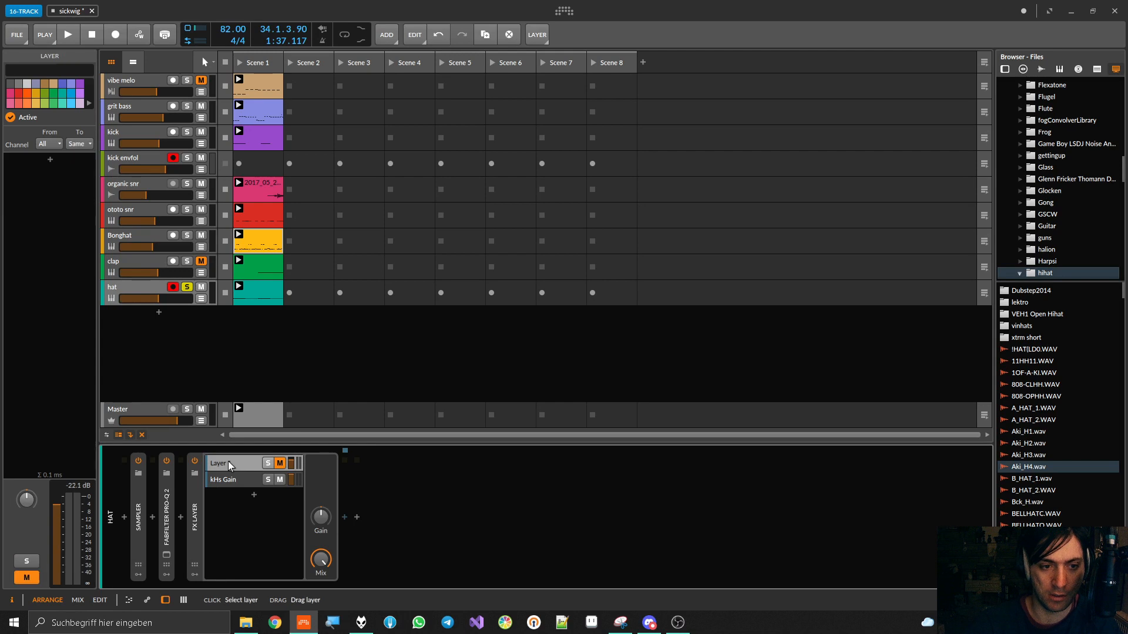
During playback, lower the kHs Gain after HoRNetValvola to -30.00 dB, then mute and unmute its layer to compare
left_click(228, 479)
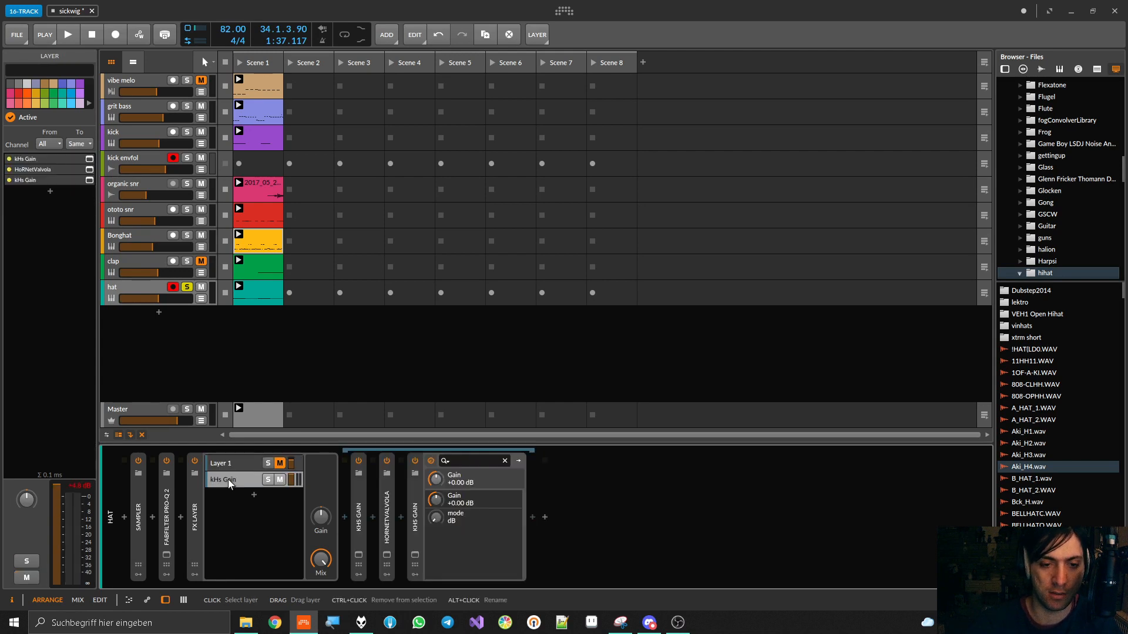
left_click_drag(438, 502, 438, 553)
key("space")
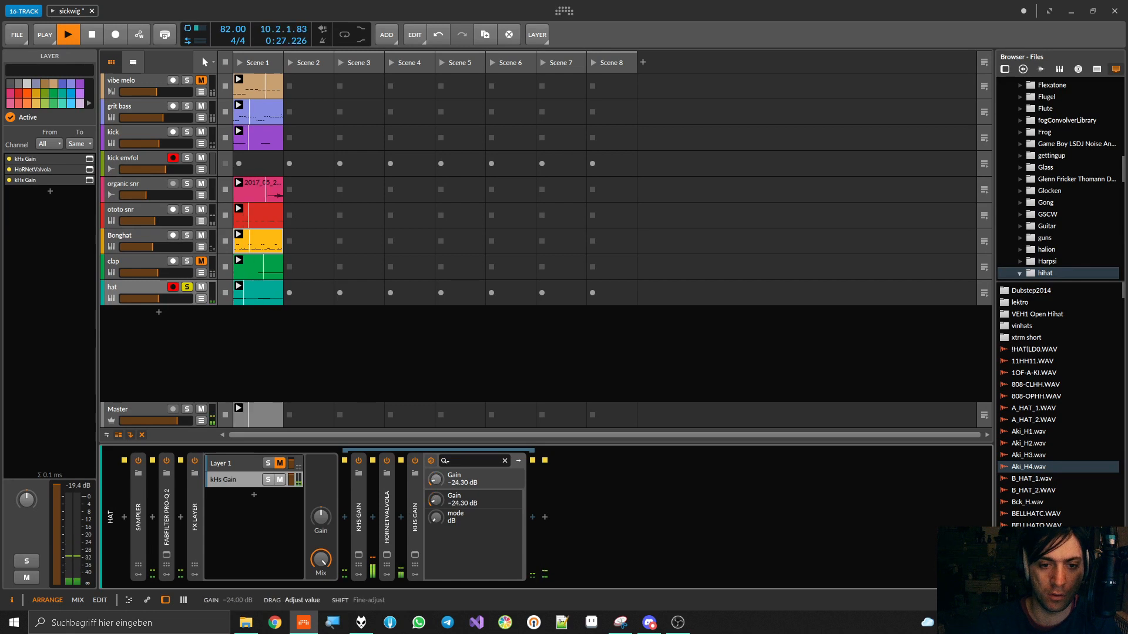
left_click_drag(435, 499, 436, 483)
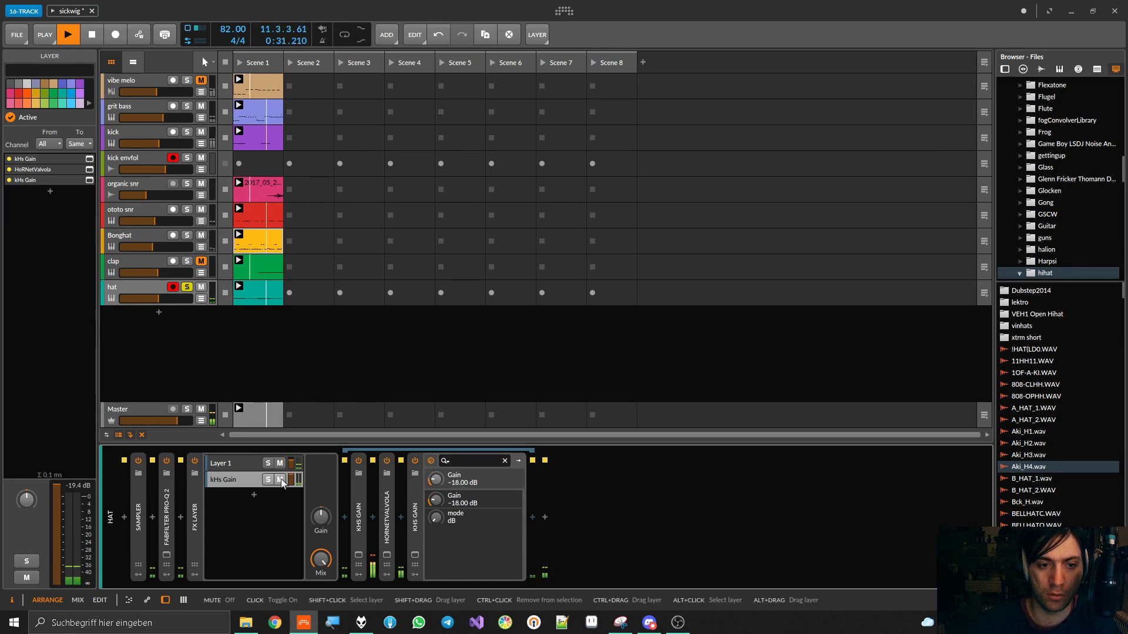
left_click_drag(436, 481, 436, 512)
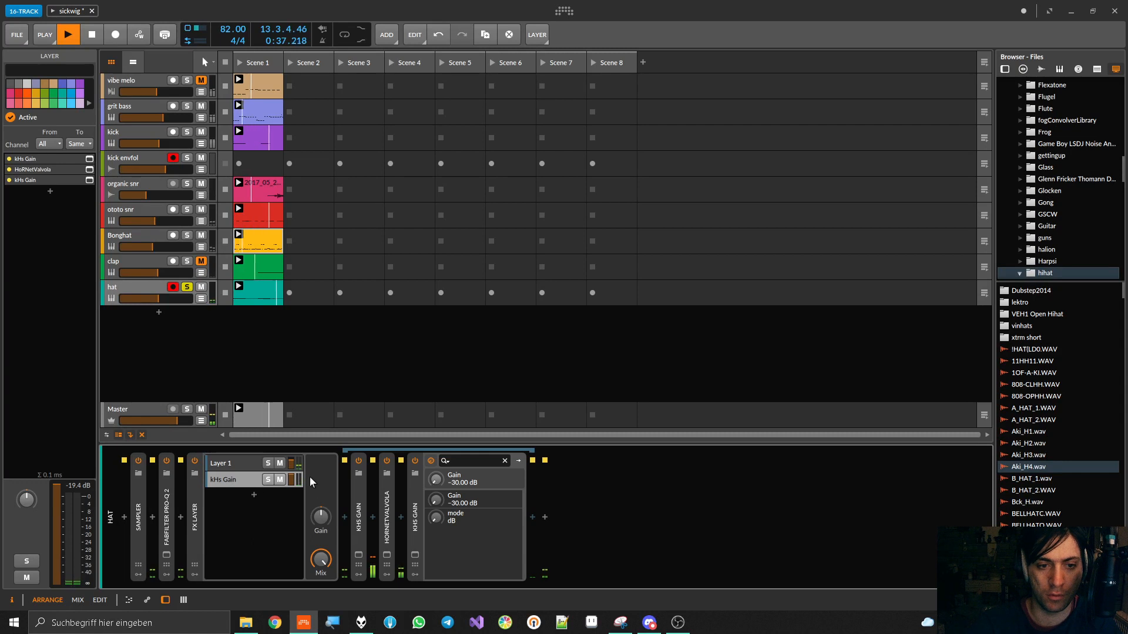
left_click(280, 480)
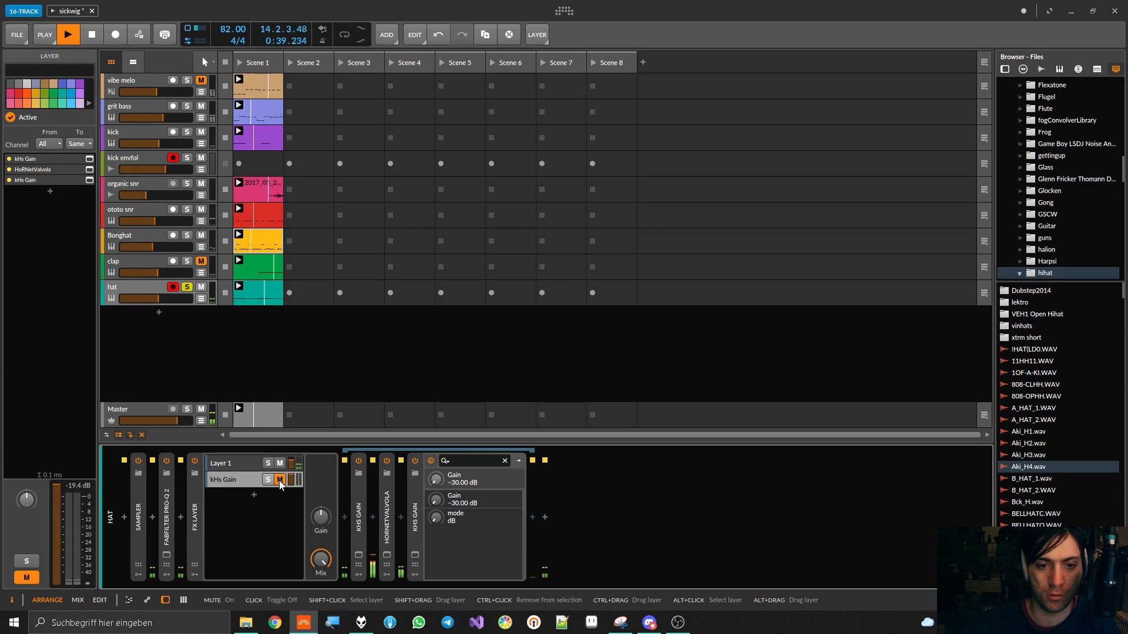
left_click(281, 480)
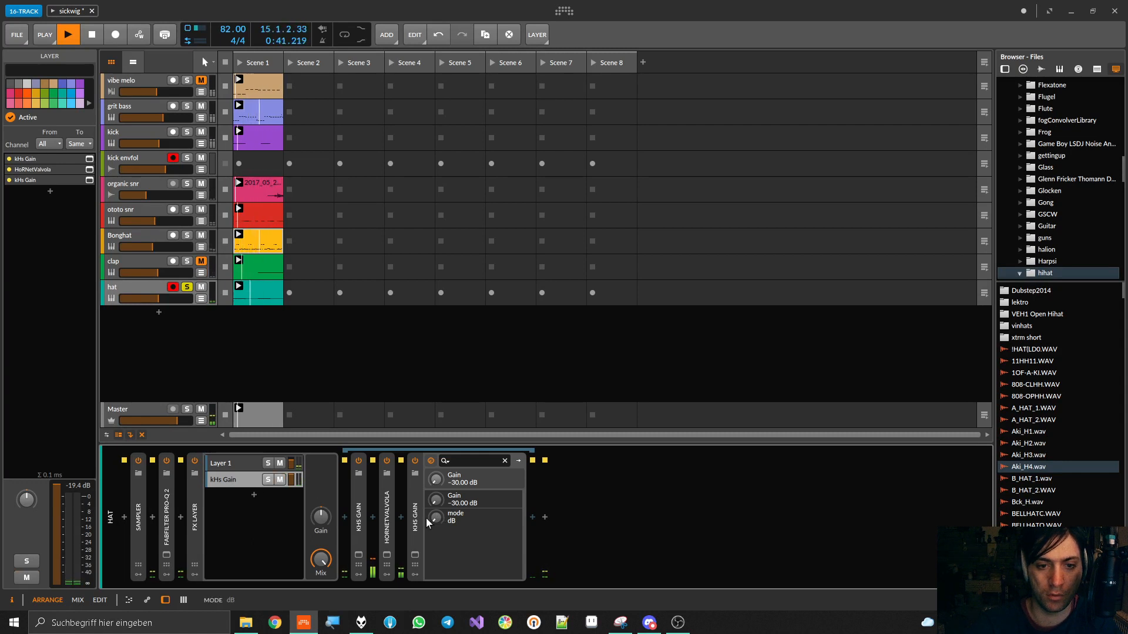
Expand HoRNetValvola in the saturation layer and try the 6L6CG tube type
left_click(387, 515)
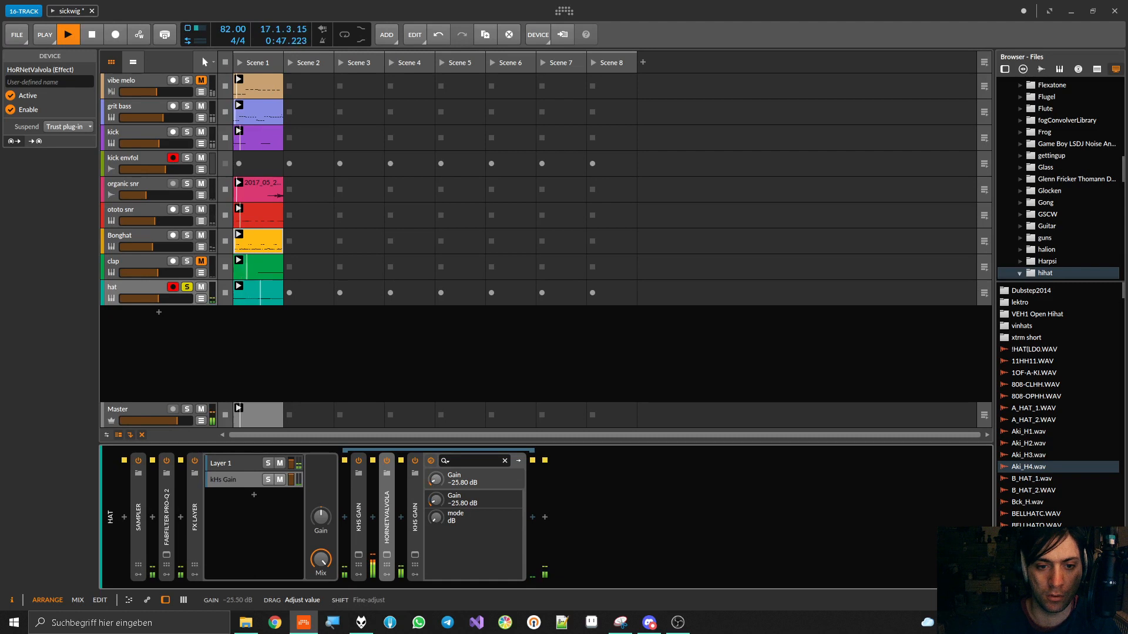
double_click(392, 503)
left_click_drag(407, 517, 407, 512)
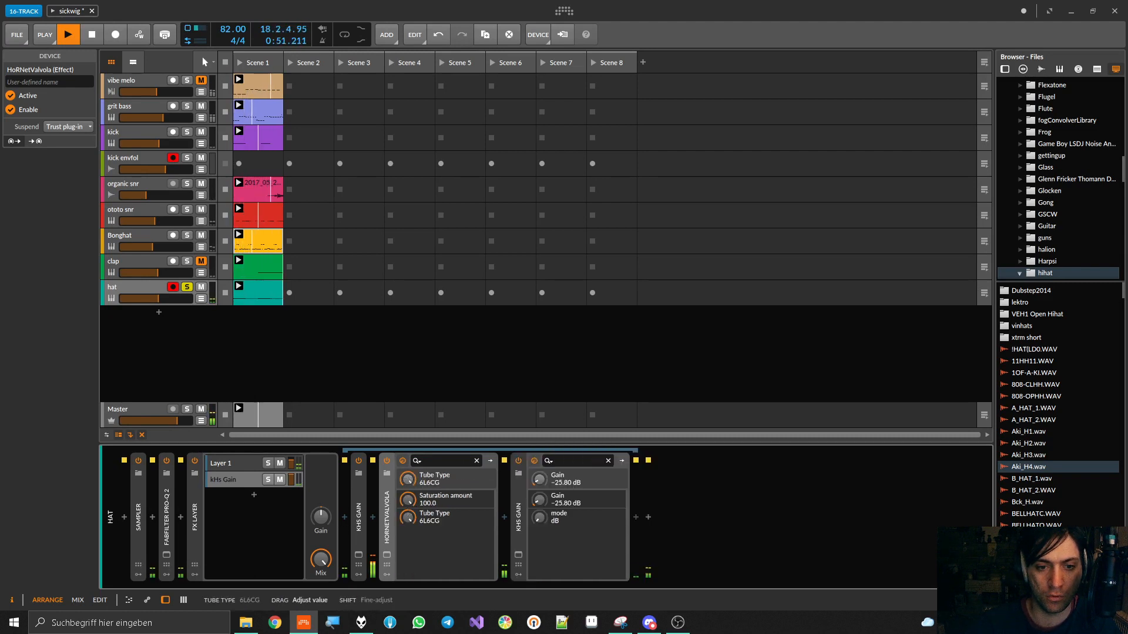
left_click_drag(407, 517, 407, 513)
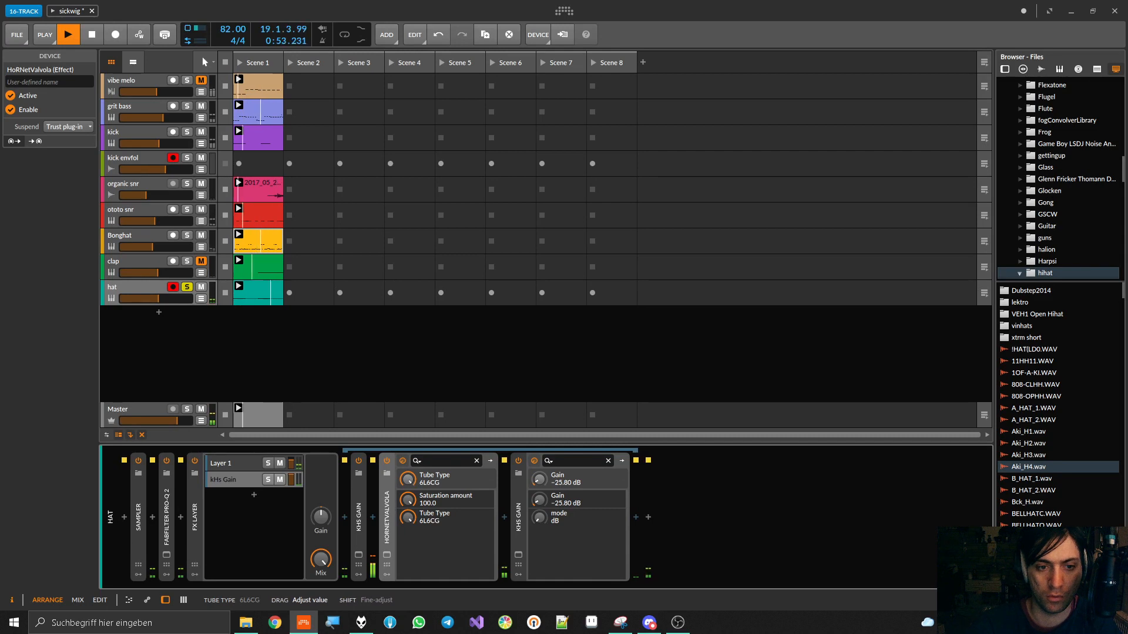
Restart playback, lower the kHs Gain before HoRNetValvola to +17.40 dB and collapse that device
left_click(361, 510)
key("space")
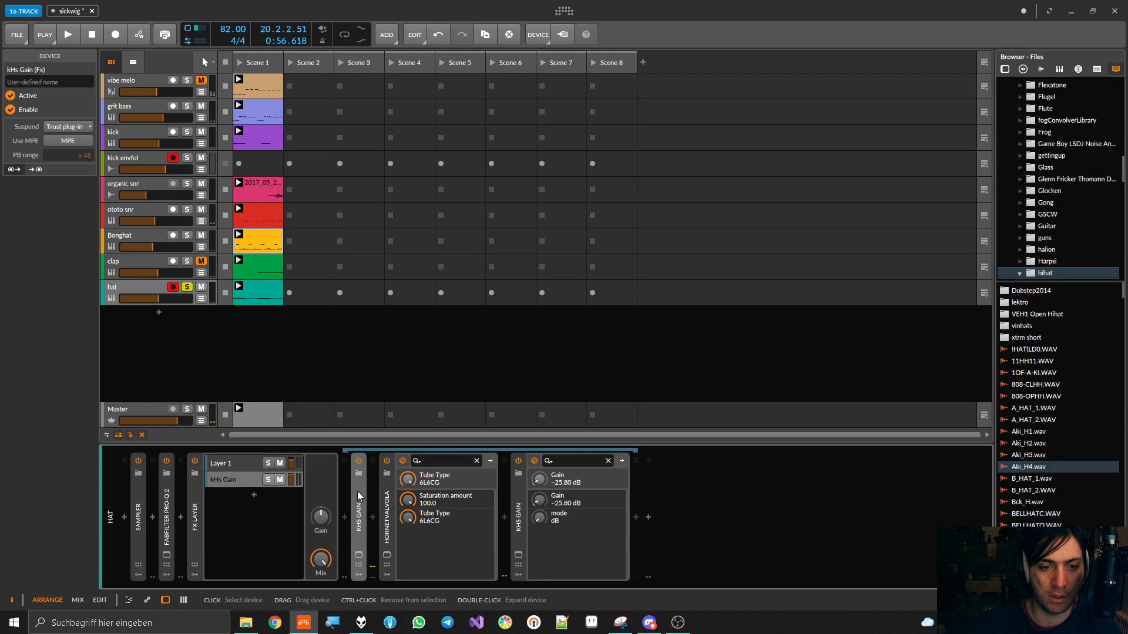
double_click(358, 492)
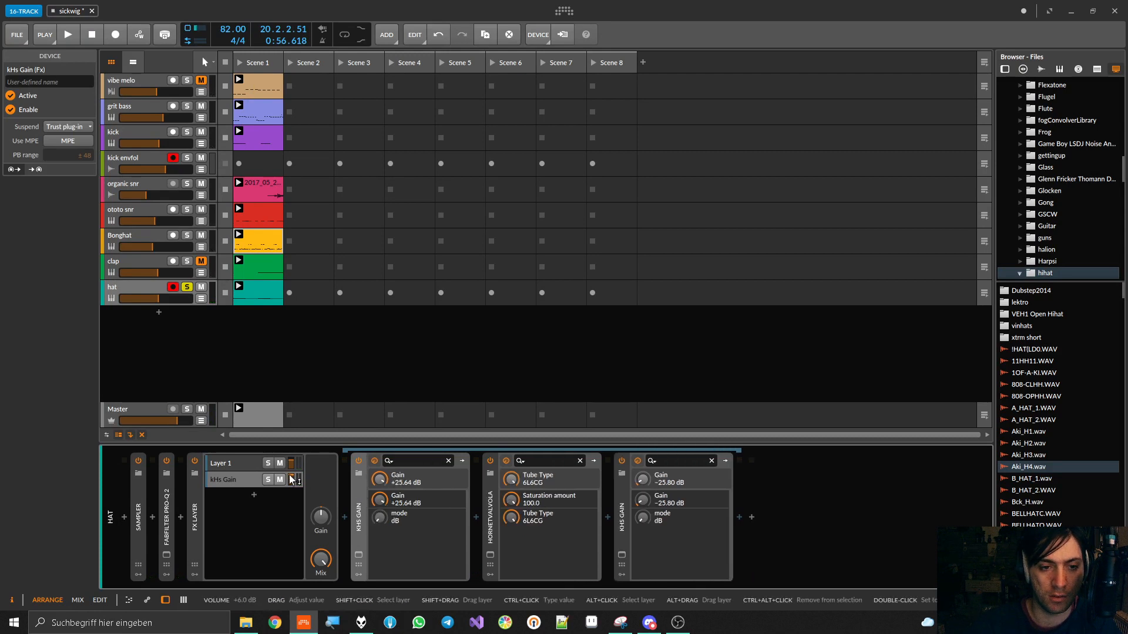
key("space")
left_click_drag(381, 504, 380, 510)
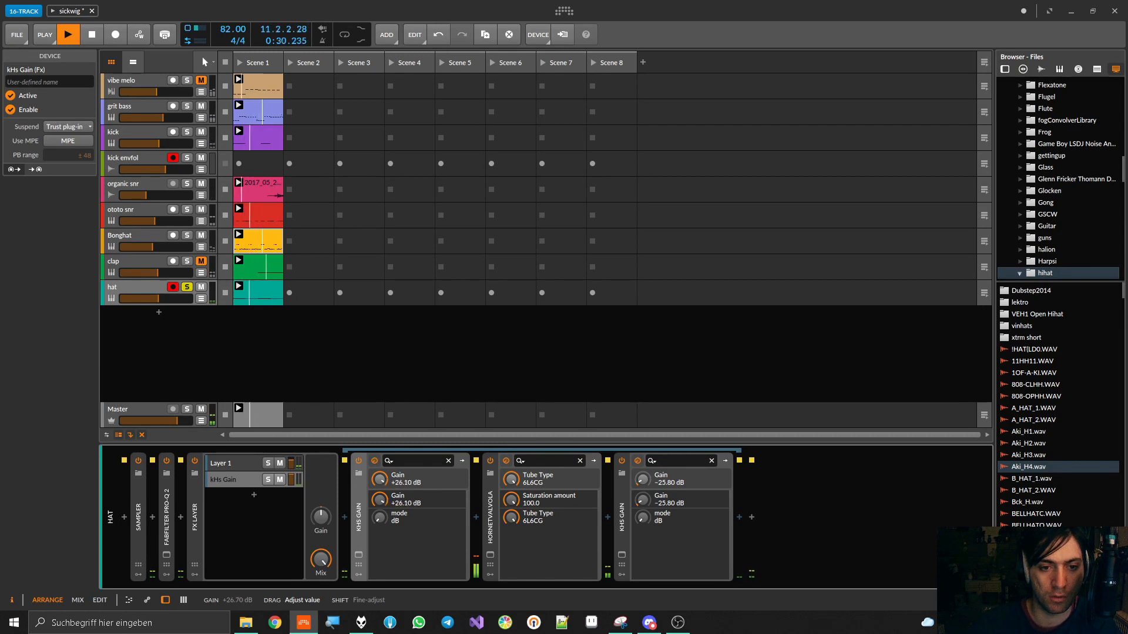
double_click(359, 514)
Set HoRNetValvola's saturation amount to -79.0 with the 7025 tube type and collapse the device
mouse_move(408, 500)
left_mouse_down()
mouse_move(408, 558)
mouse_move(407, 469)
mouse_move(408, 517)
left_mouse_up()
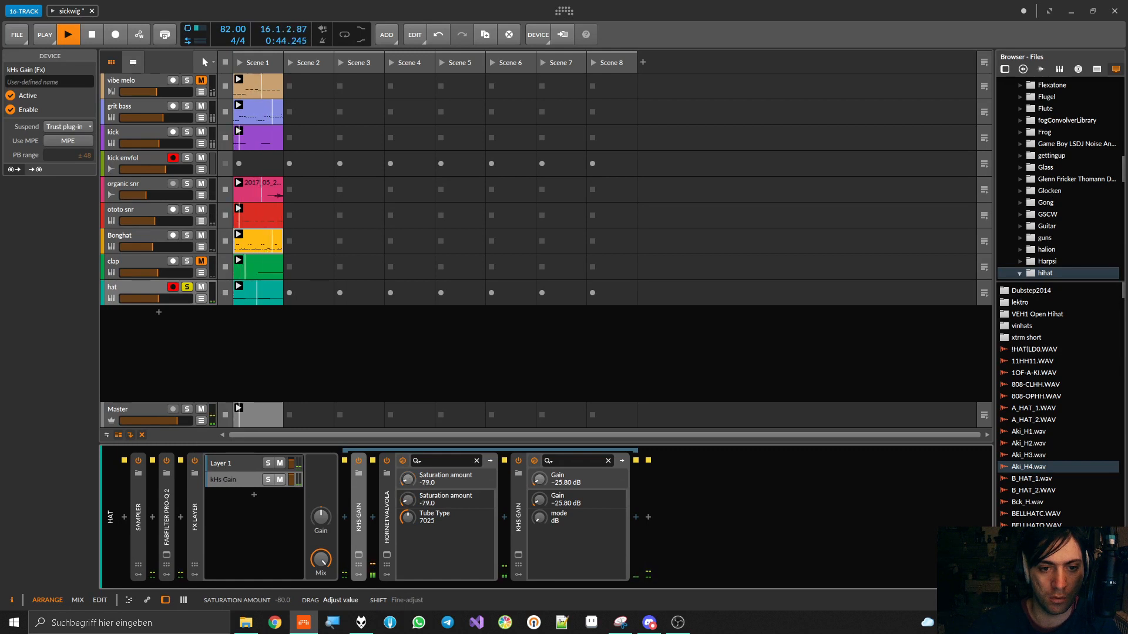
left_click(385, 498)
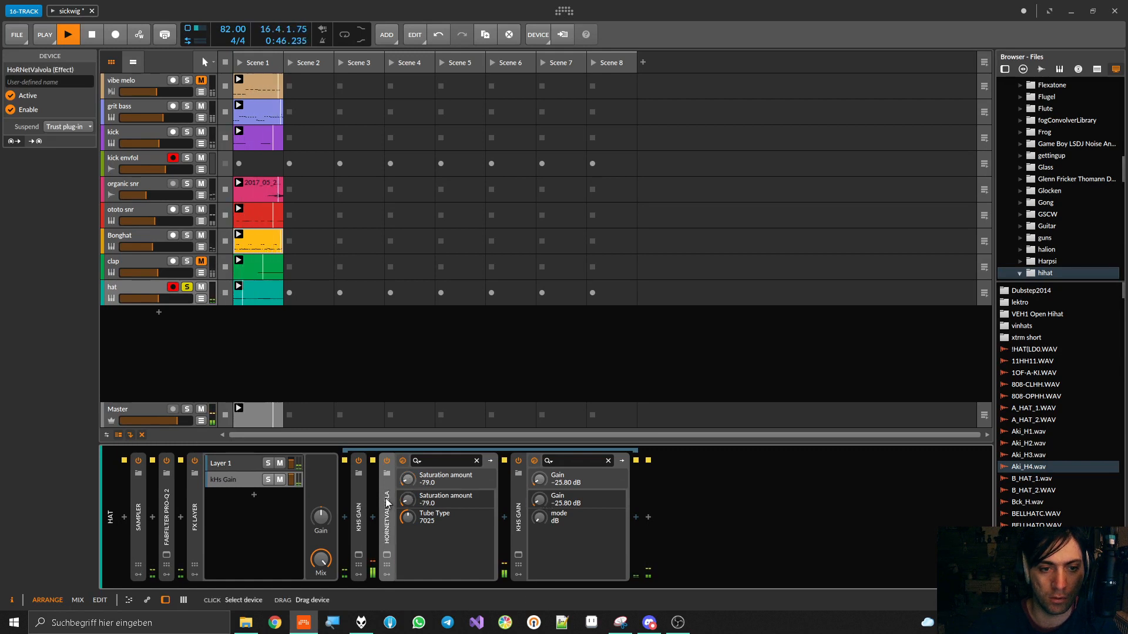
double_click(386, 498)
Set the kHs Gain after HoRNetValvola to -25.20 dB and unsolo the hat track
left_click_drag(436, 500, 435, 481)
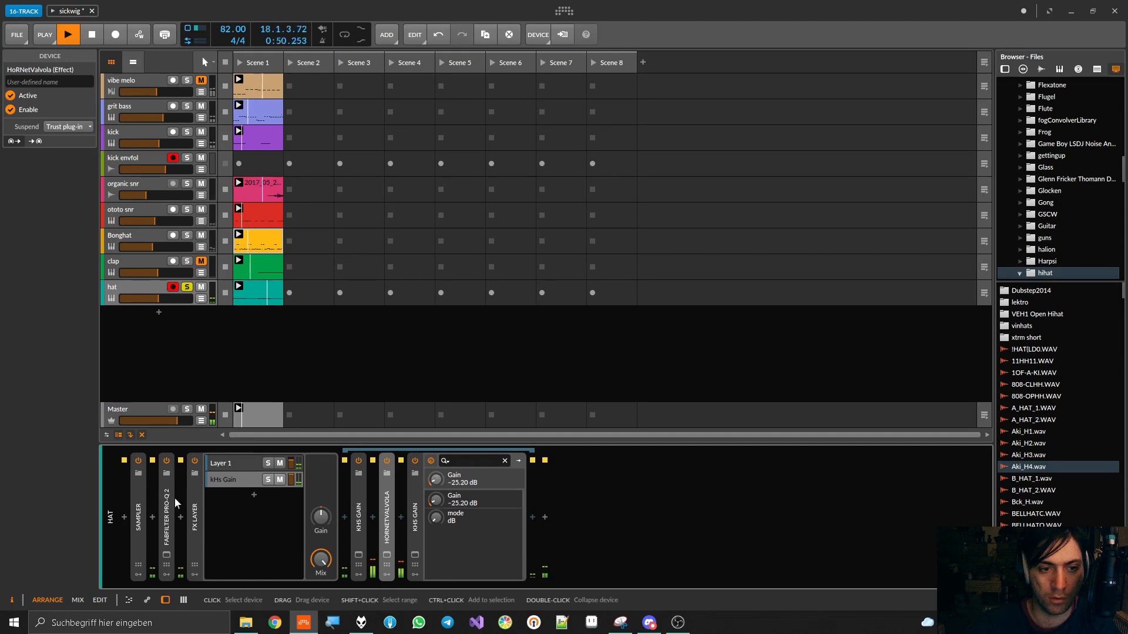
double_click(193, 500)
left_click(187, 287)
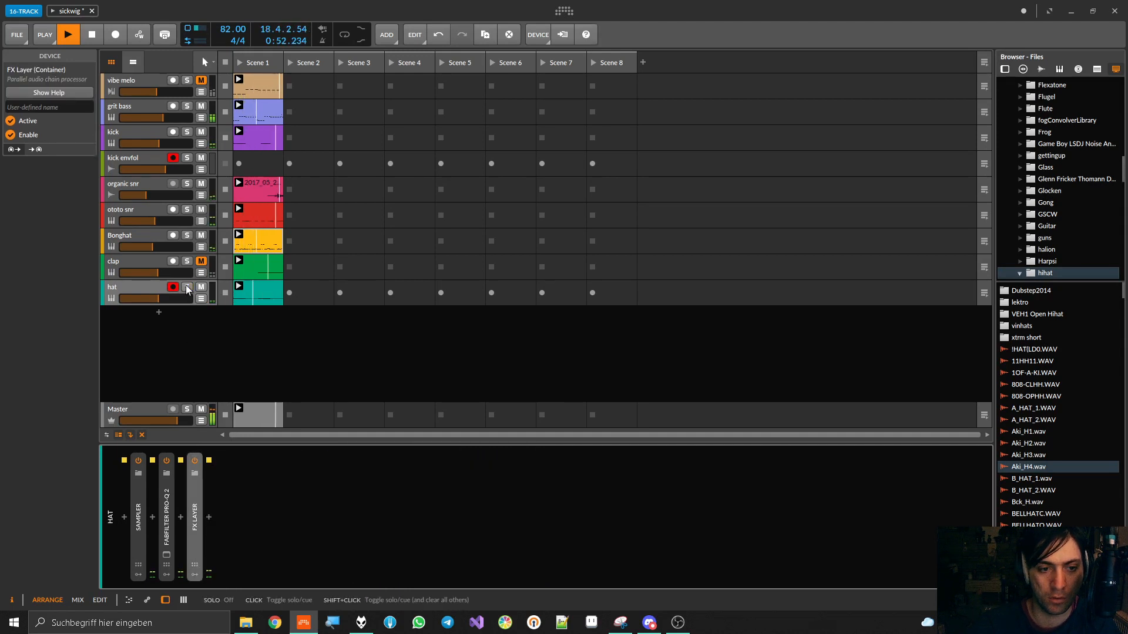
double_click(194, 500)
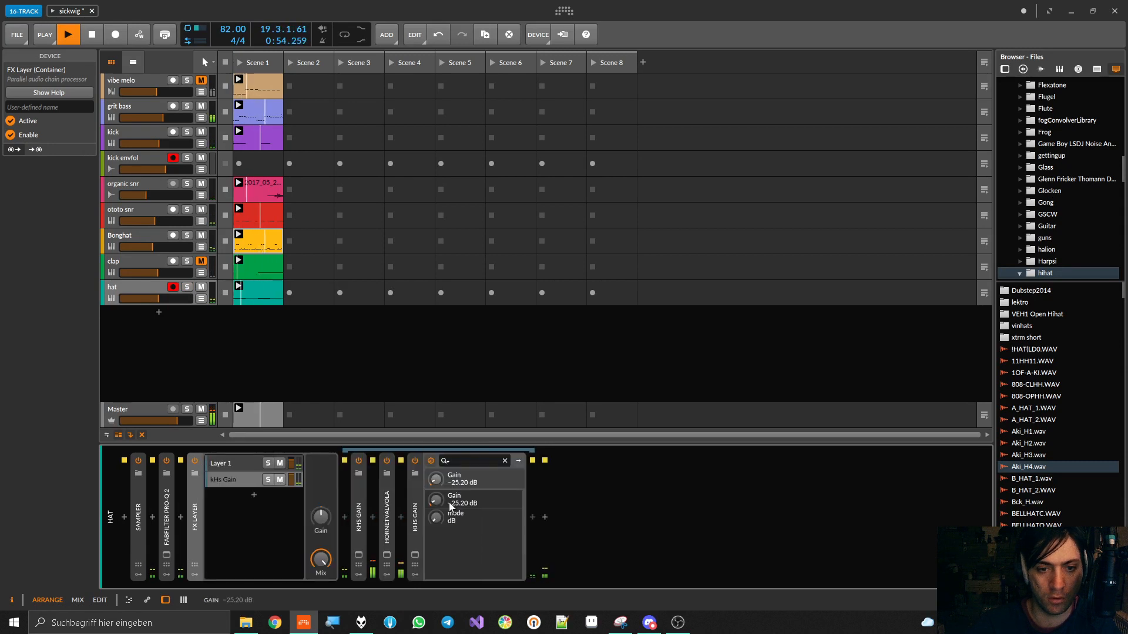
Compare the FX Layer bypassed and enabled, setting the kHs Gain after HoRNetValvola to -27.99 dB and the FX Layer's Gain to +4.4 dB
left_click(195, 461)
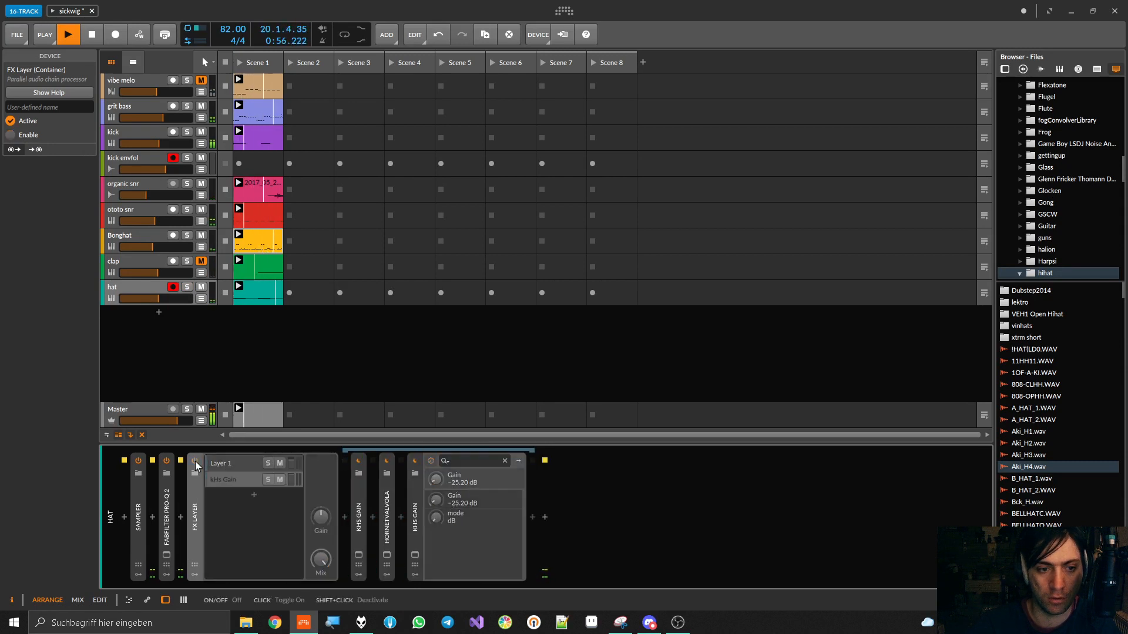
left_click(195, 462)
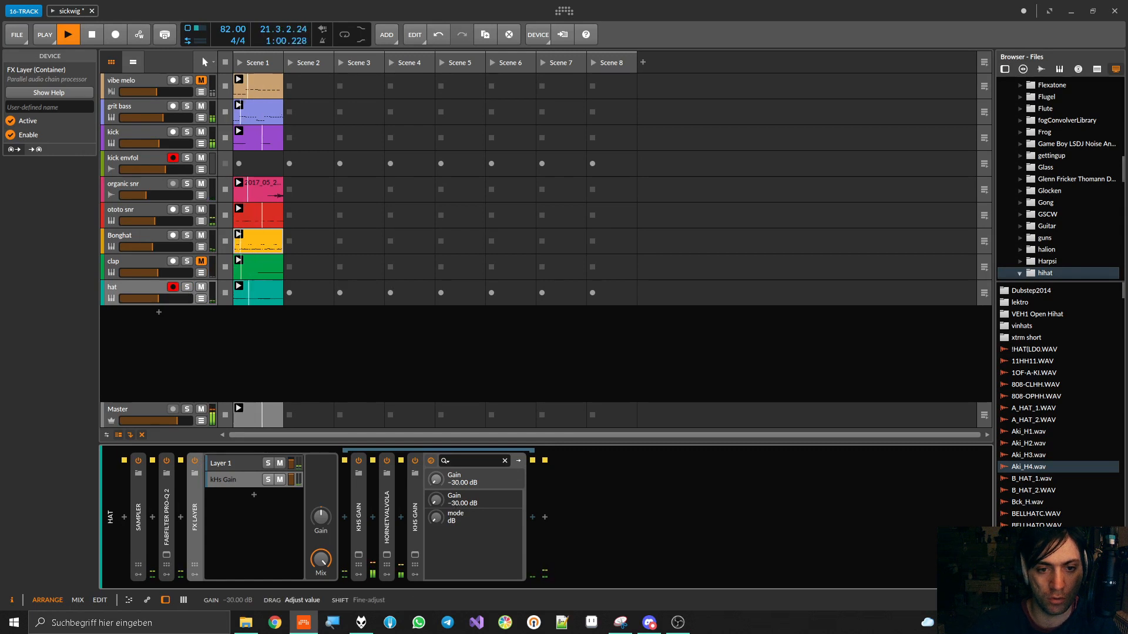
left_click(195, 462)
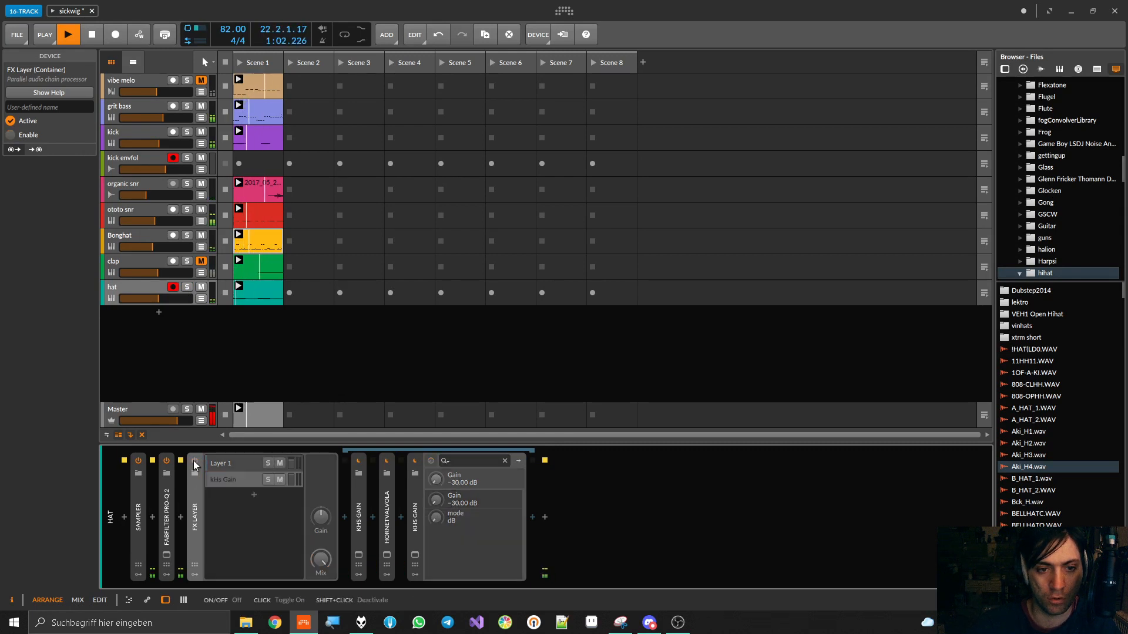
left_click(195, 462)
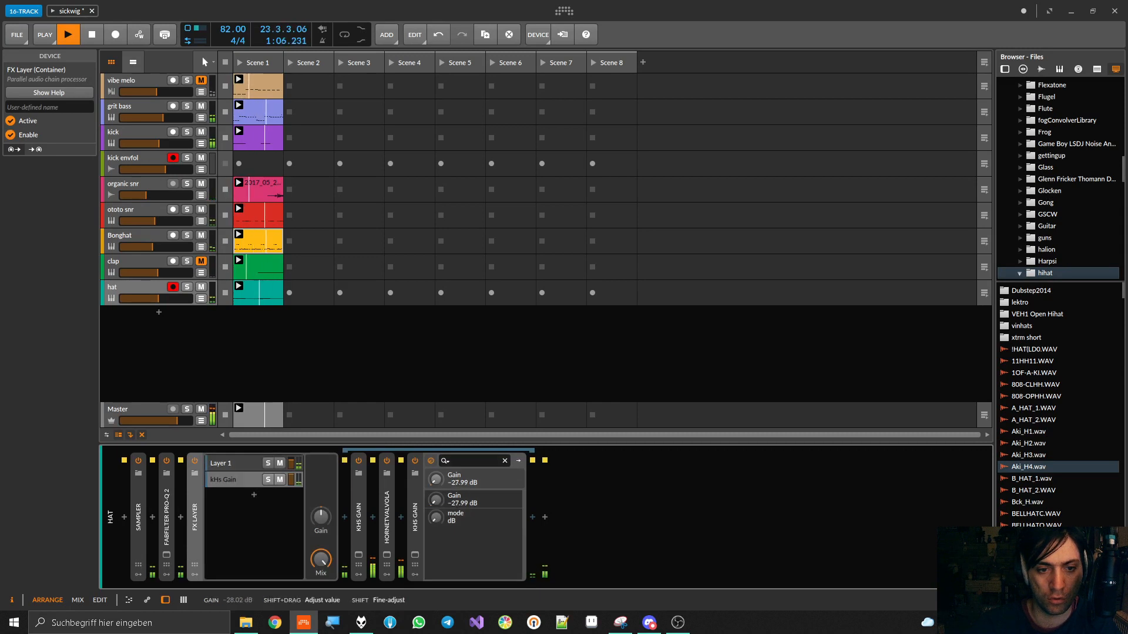
mouse_move(321, 517)
left_mouse_down()
mouse_move(321, 497)
mouse_move(321, 515)
left_mouse_up()
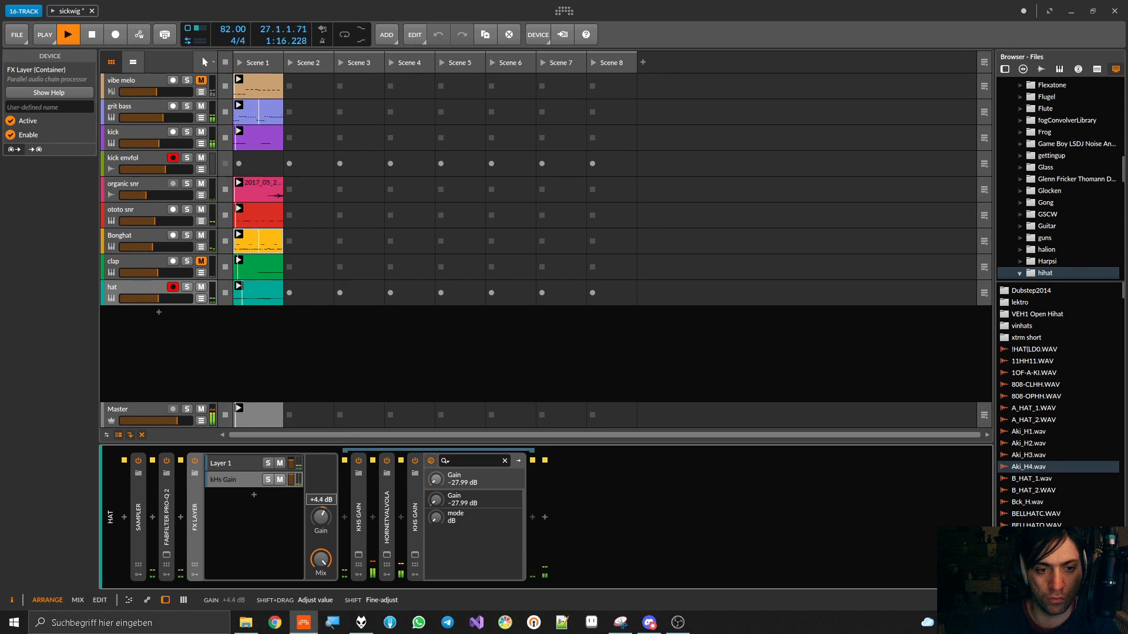
Set the hat FX Layer's Gain to +4.3 dB, compare it bypassed and enabled, and collapse the device
left_click_drag(320, 517, 321, 518)
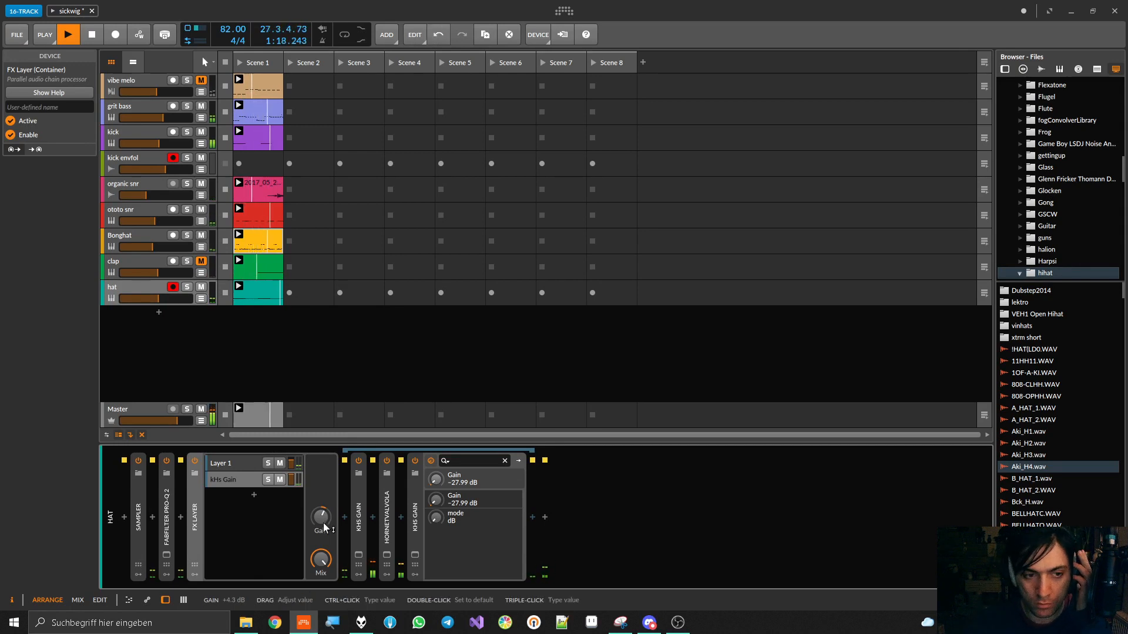
left_click(194, 461)
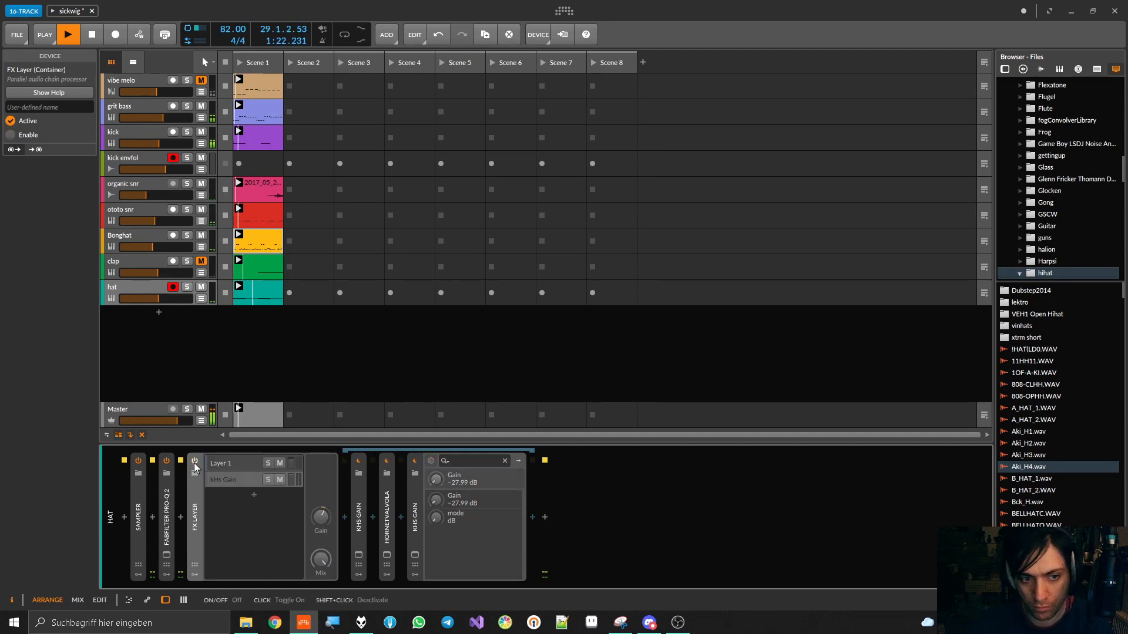
left_click(194, 461)
double_click(192, 486)
key("space")
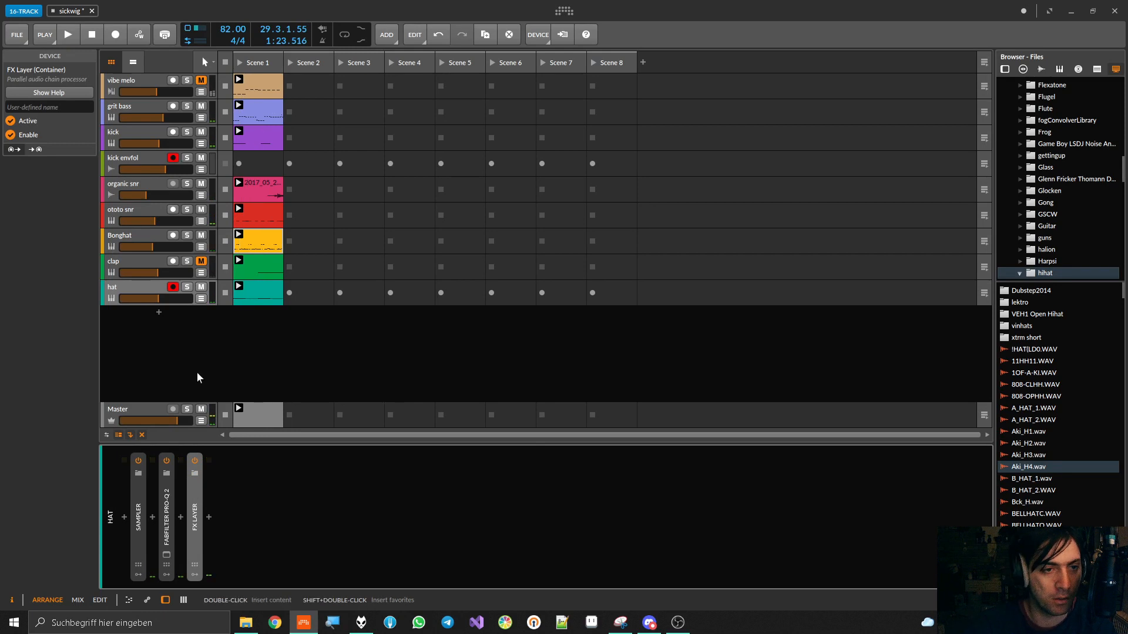
Move the clap track below the hat track, unmute it, and inspect its Sampler settings
left_click_drag(114, 266, 158, 303)
key("space")
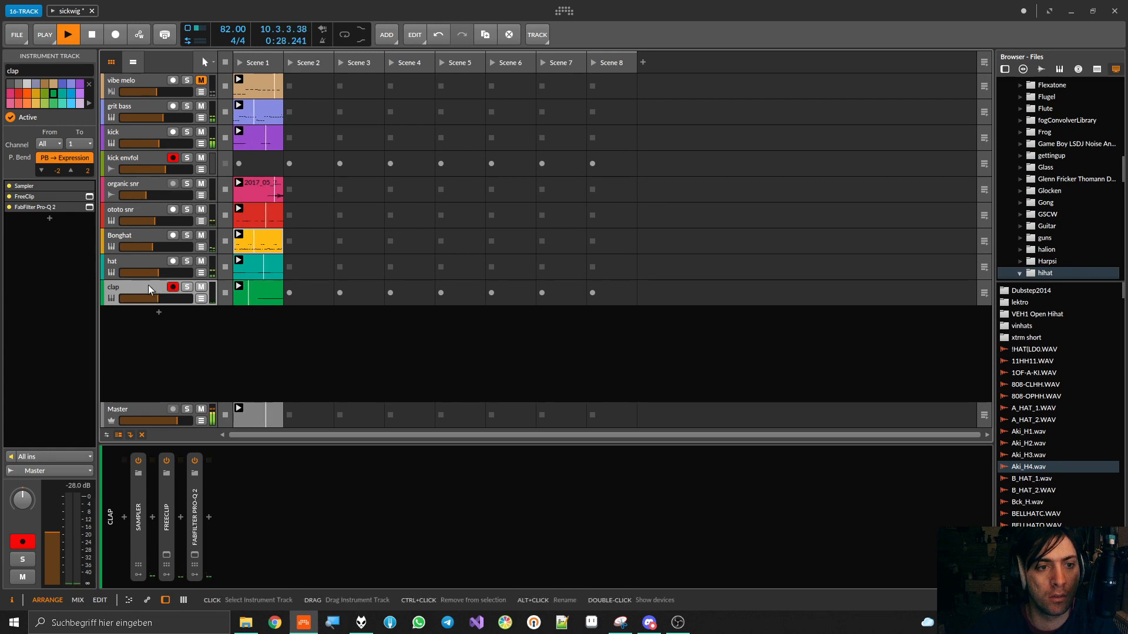
double_click(139, 527)
key("space")
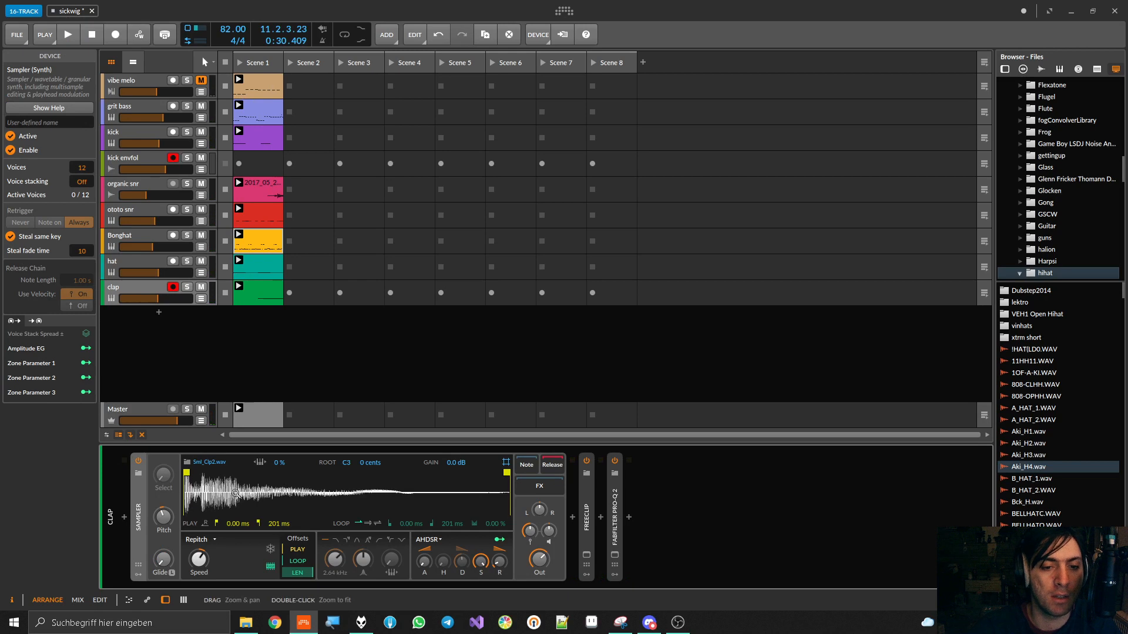
double_click(142, 505)
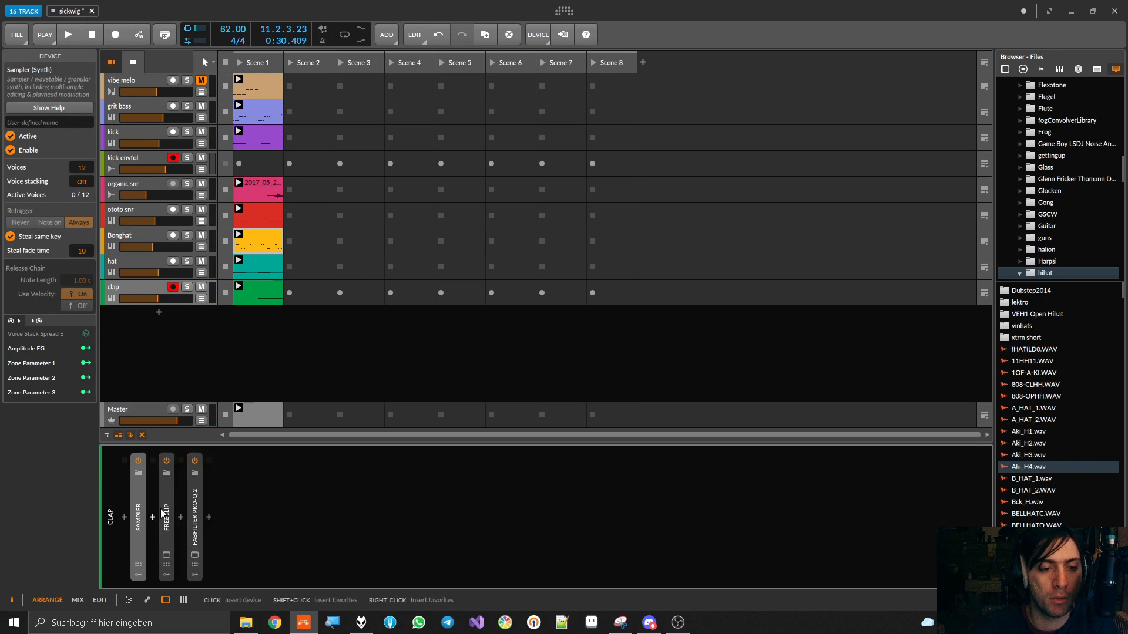
Open FreeClip on the clap track and bypass it during playback to hear the clap without clipping
double_click(171, 509)
left_click(167, 555)
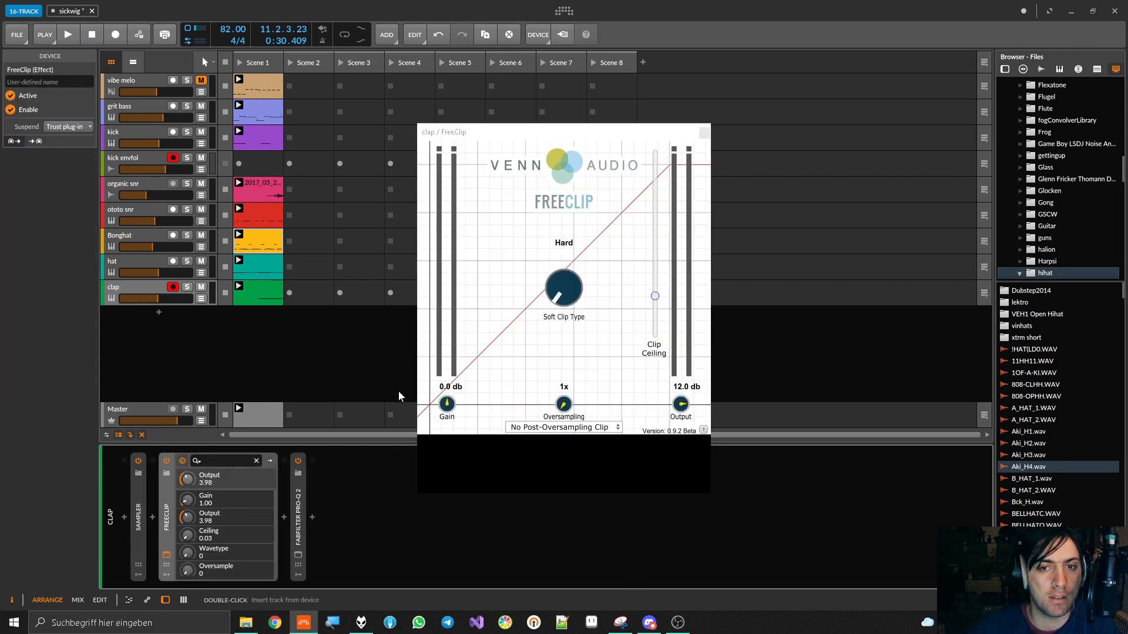
key("space")
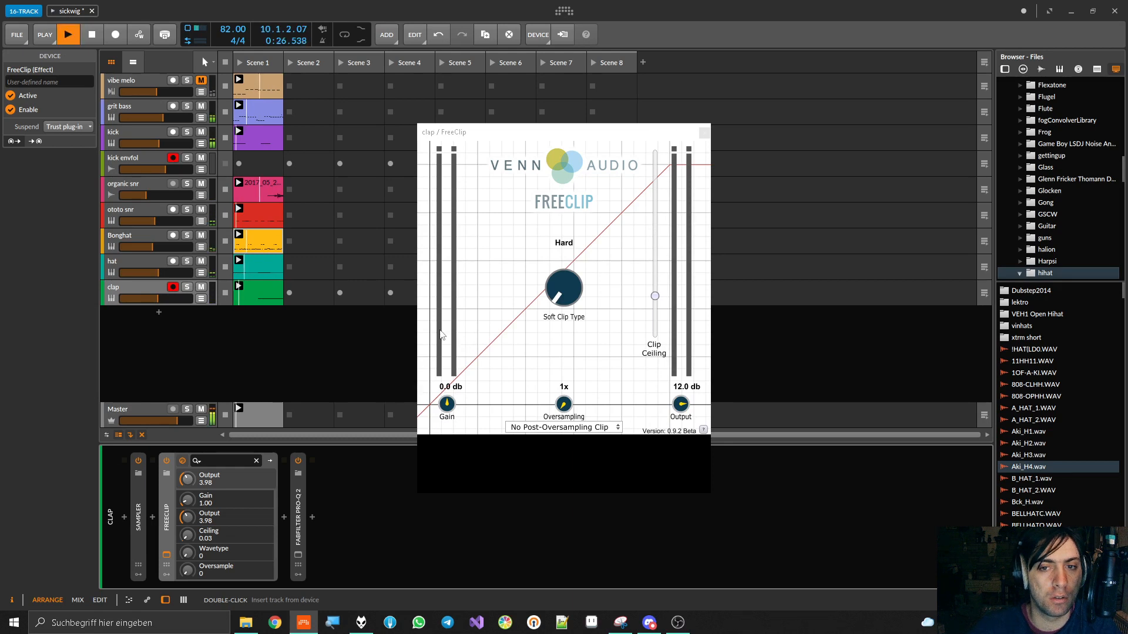
left_click(166, 462)
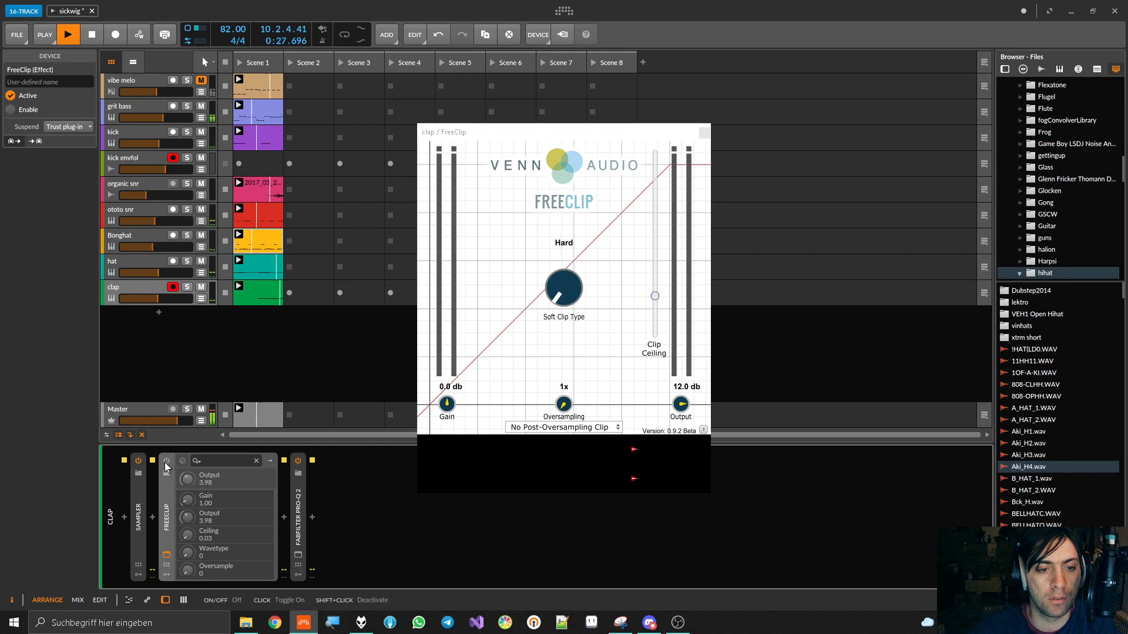
key("space")
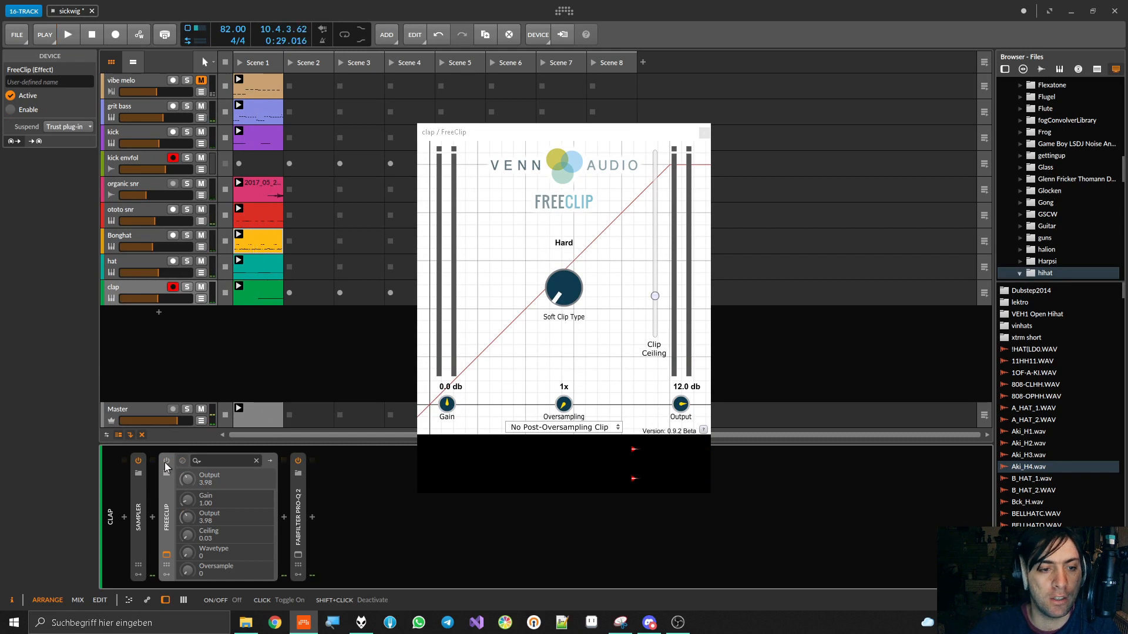
Insert an FX Layer between the clap's Sampler and FreeClip, and select its Layer 1 during playback
double_click(152, 512)
type("fx")
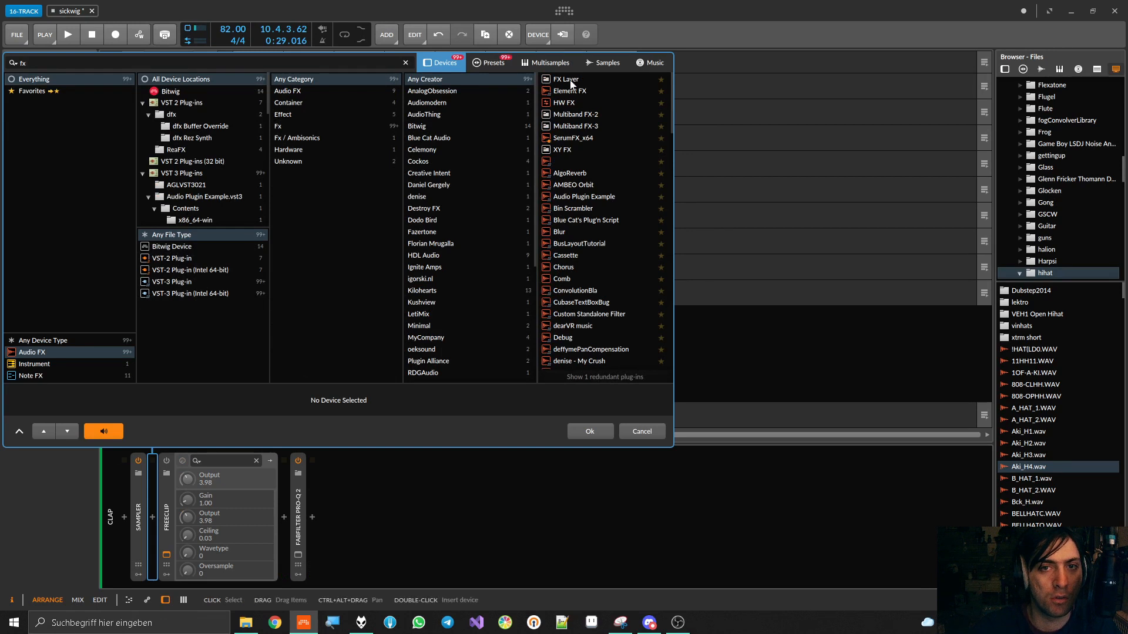
double_click(566, 79)
key("space")
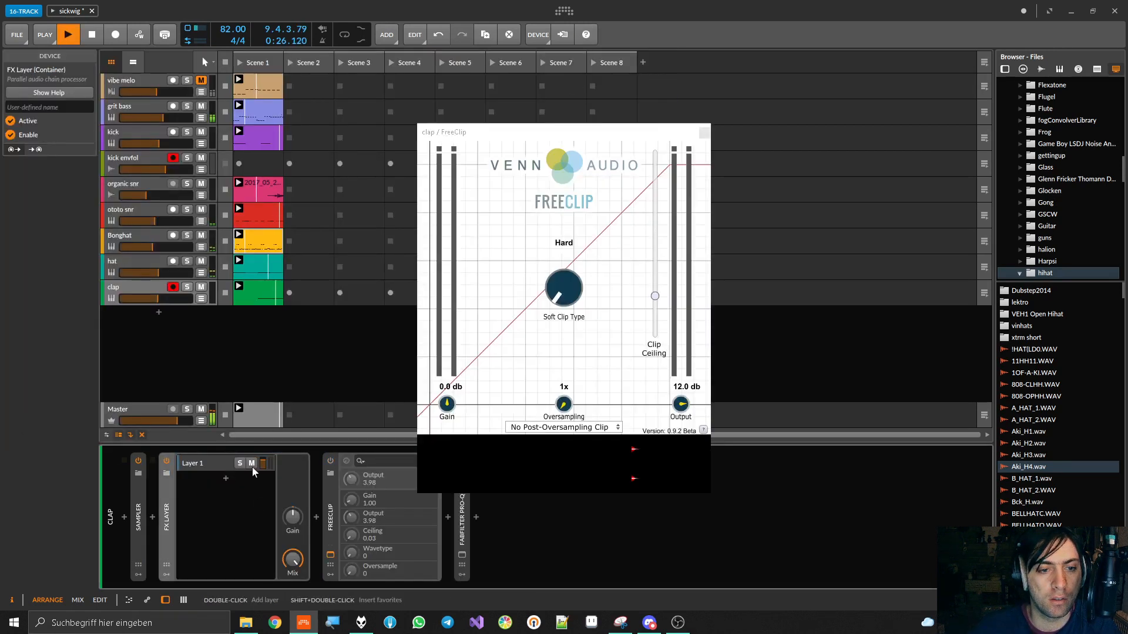
mouse_move(265, 465)
left_mouse_down()
mouse_move(266, 449)
mouse_move(264, 464)
left_mouse_up()
left_click(258, 464)
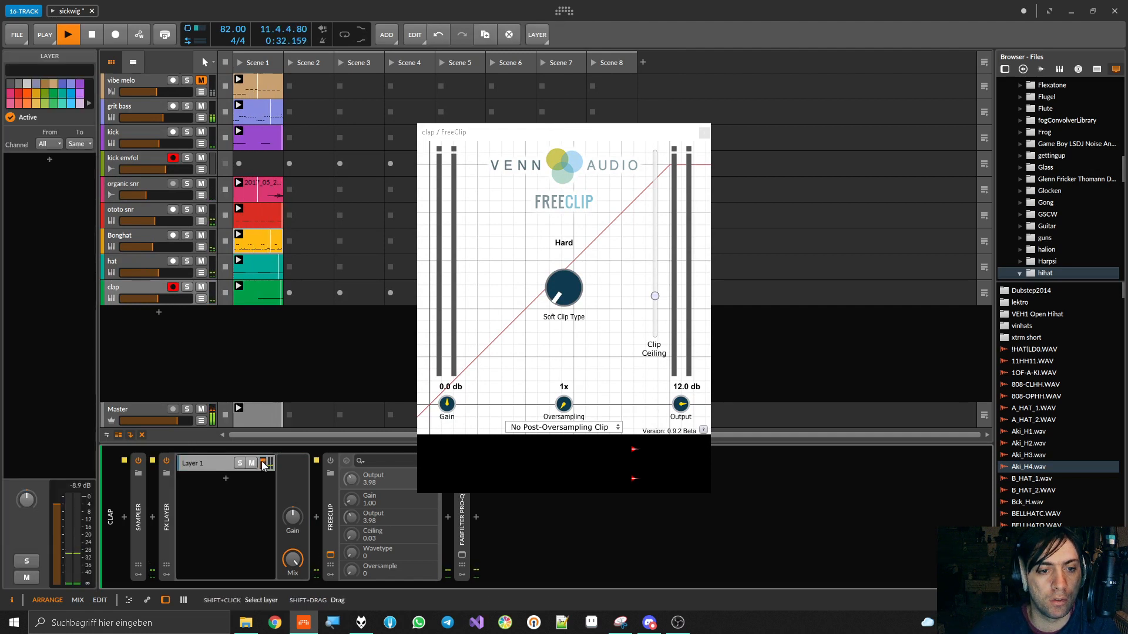
Move FreeClip into the clap's FX Layer as a separate parallel layer and re-enable it
double_click(223, 478)
left_click_drag(342, 502, 315, 499)
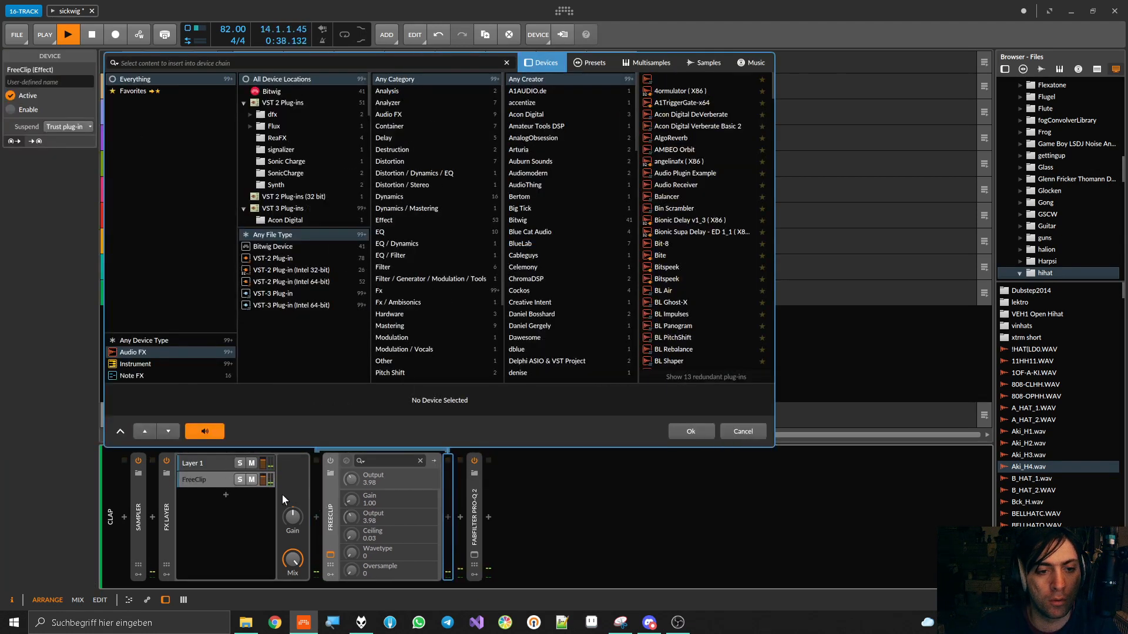
left_click(675, 432)
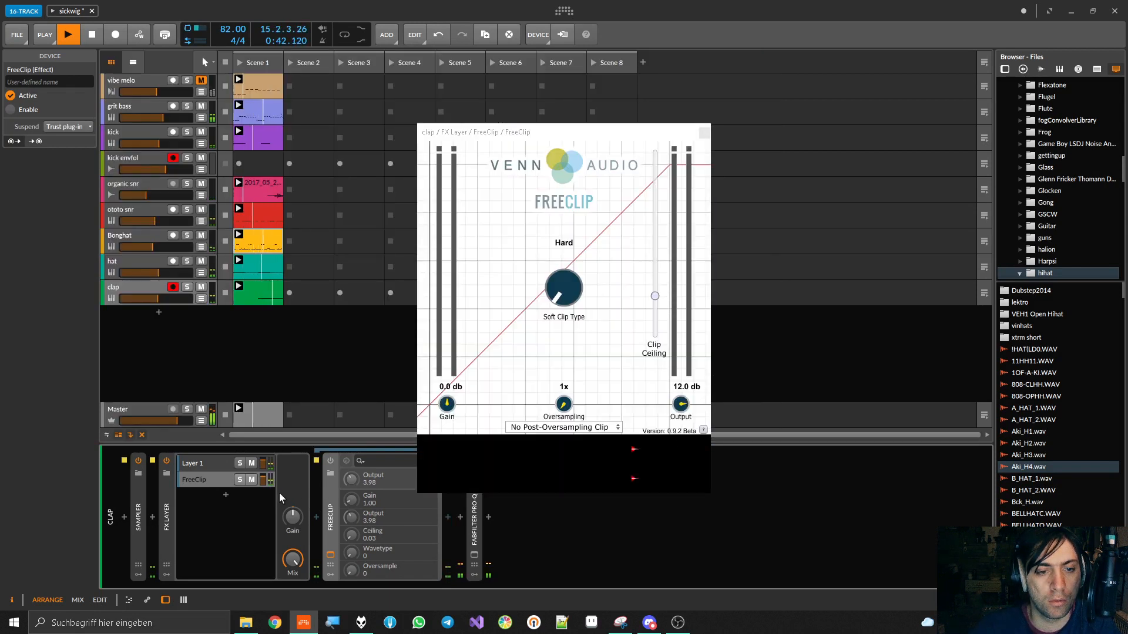
mouse_move(263, 480)
left_mouse_down()
mouse_move(263, 498)
mouse_move(263, 480)
left_mouse_up()
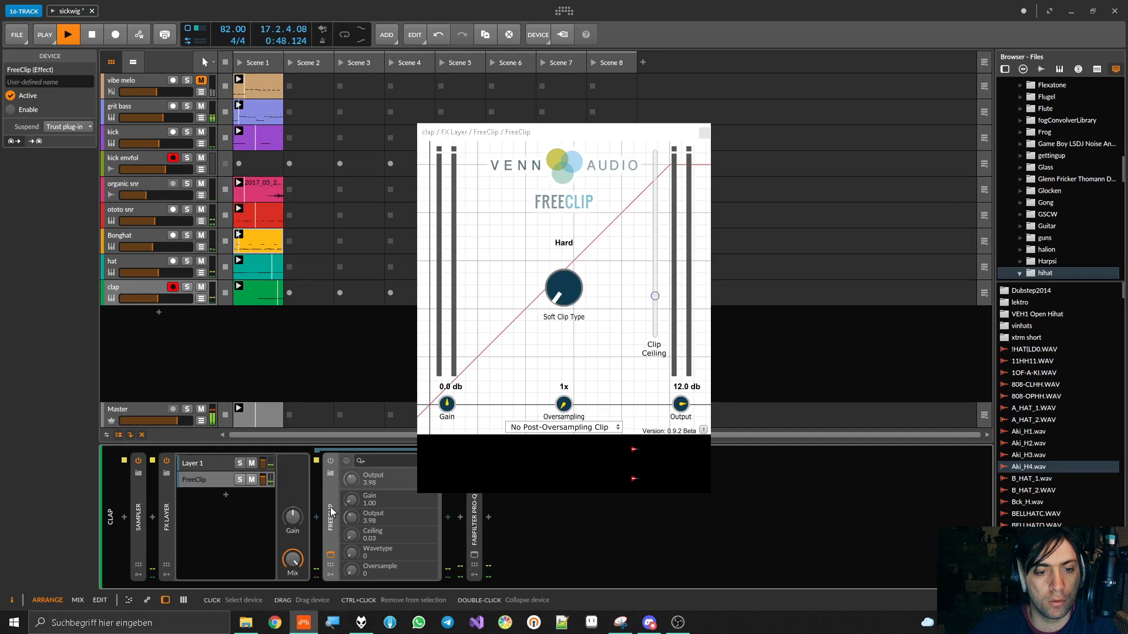
left_click(329, 463)
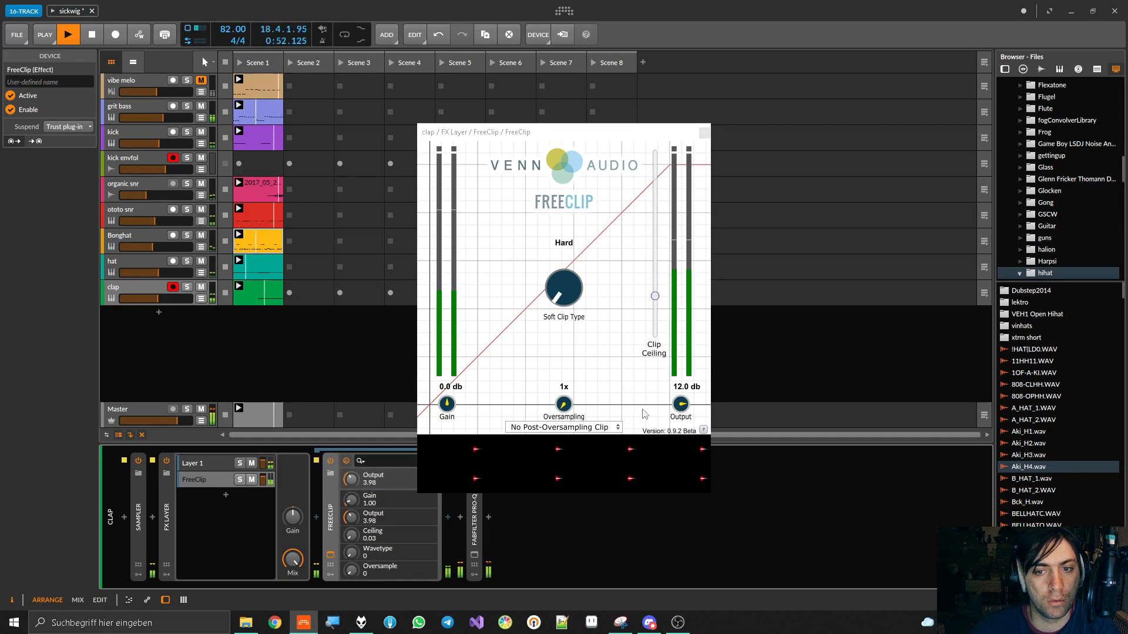
Set FreeClip's Gain to 5.8 dB and its Output to -5.3 dB
left_click_drag(680, 405, 679, 427)
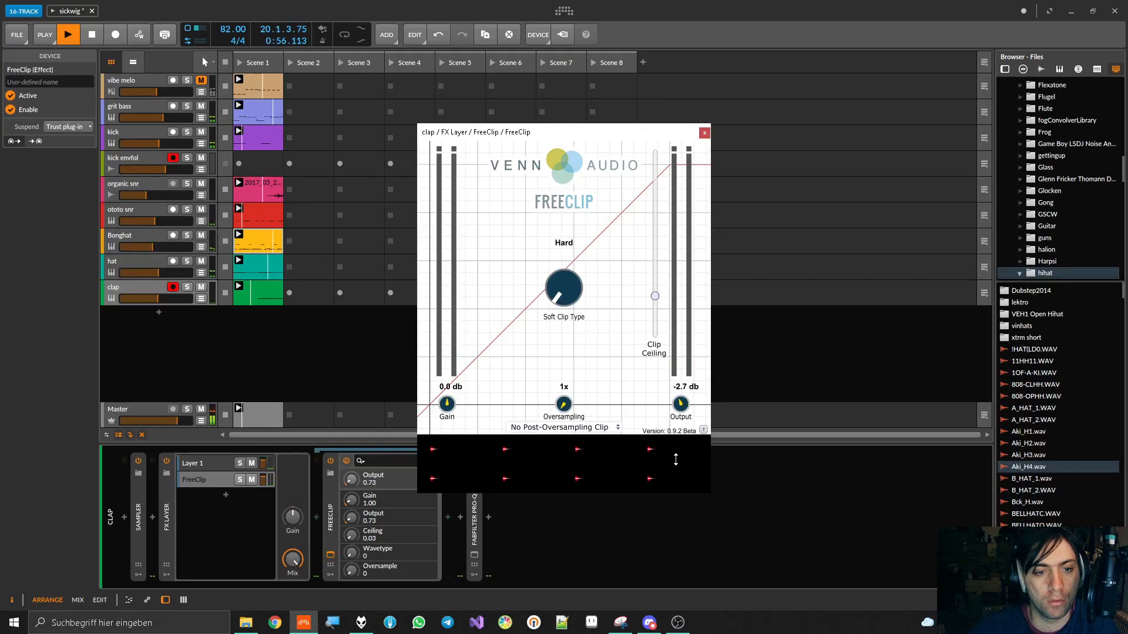
mouse_move(447, 381)
left_mouse_down()
mouse_move(447, 362)
mouse_move(445, 383)
left_mouse_up()
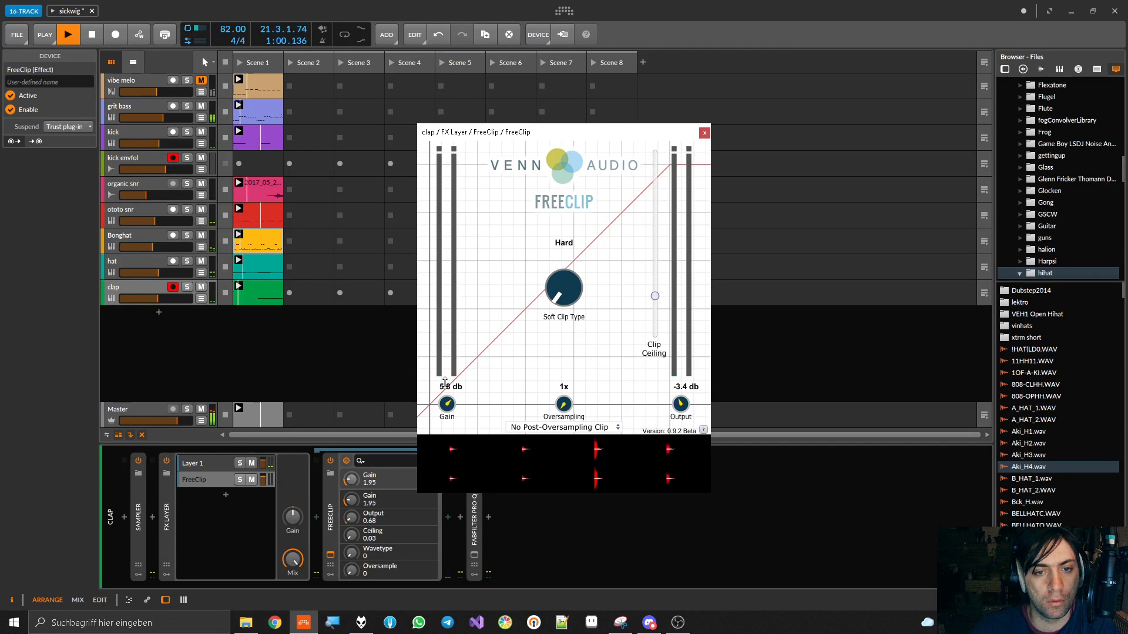
left_click_drag(677, 404, 686, 412)
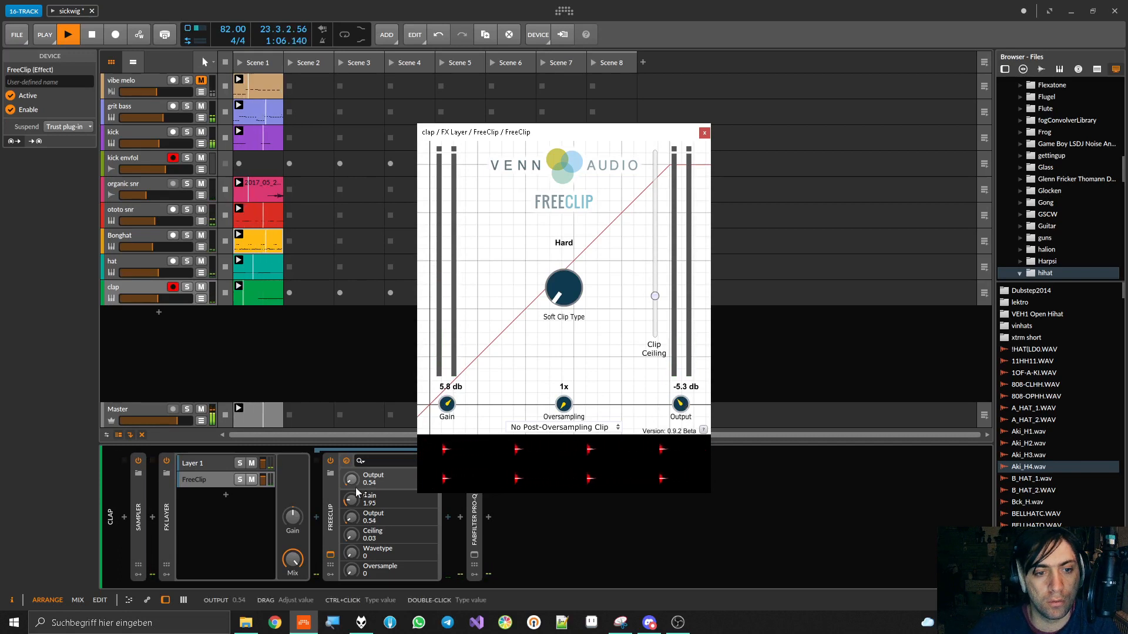
Audition the clap with the FreeClip layer's volume fully down, and reset that layer's volume to 0.0 dB
mouse_move(264, 480)
left_mouse_down()
mouse_move(263, 532)
mouse_move(263, 485)
left_mouse_up()
key("space")
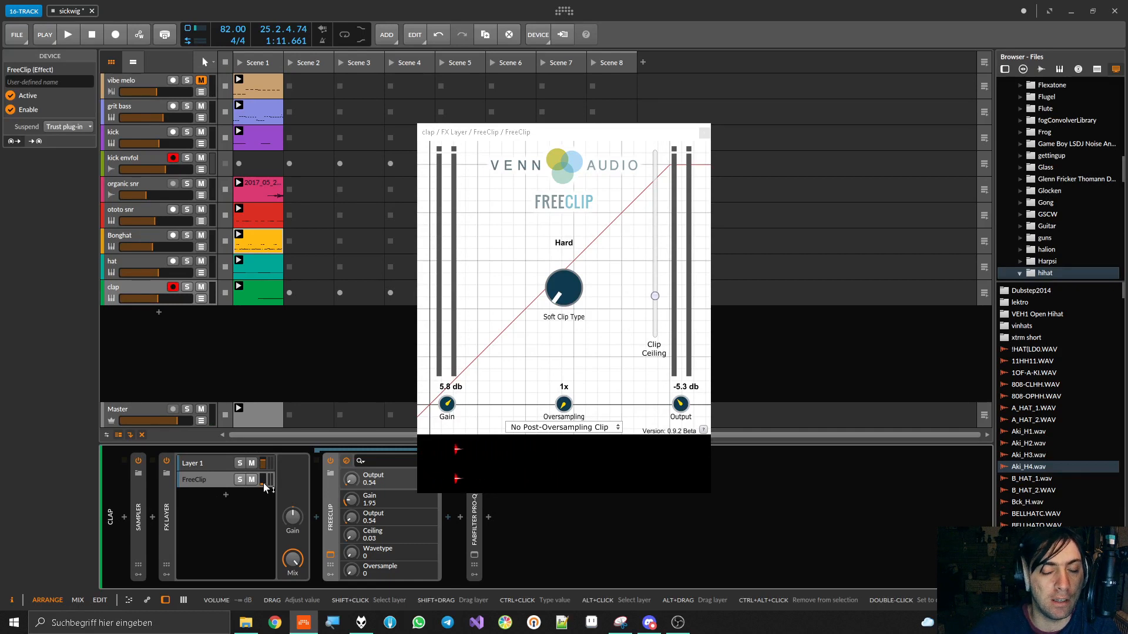
key("space")
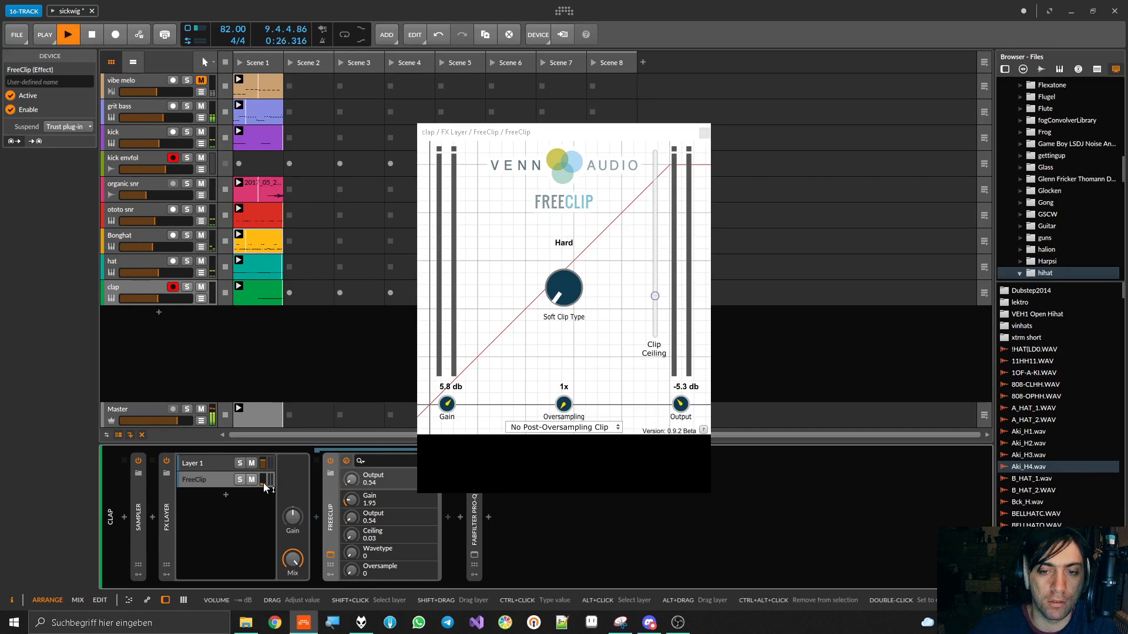
key("space")
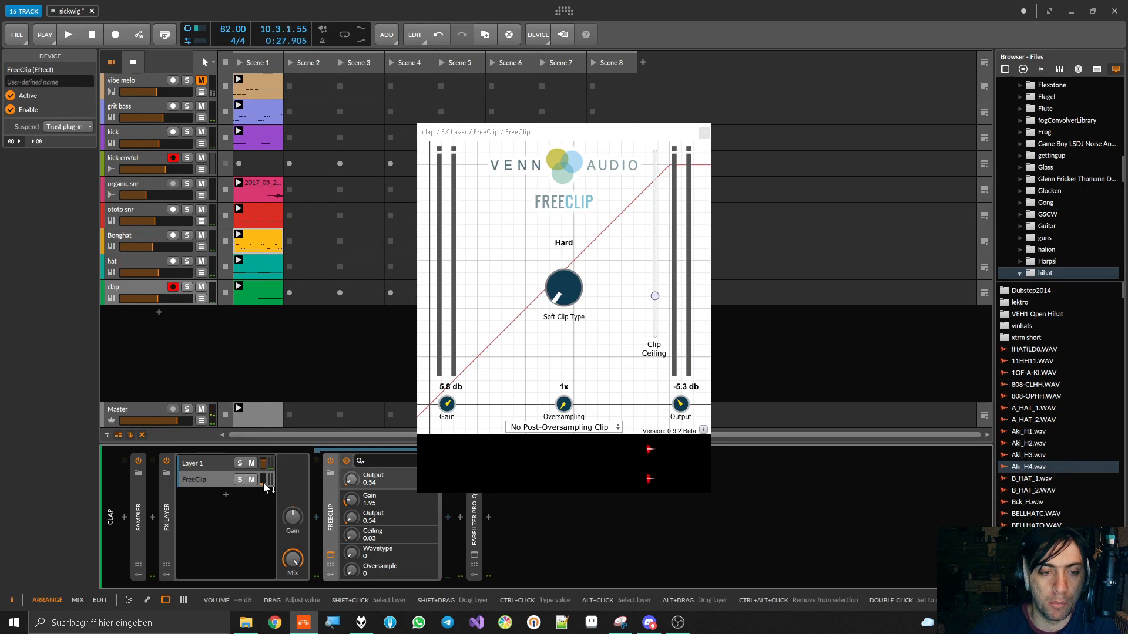
double_click(263, 485)
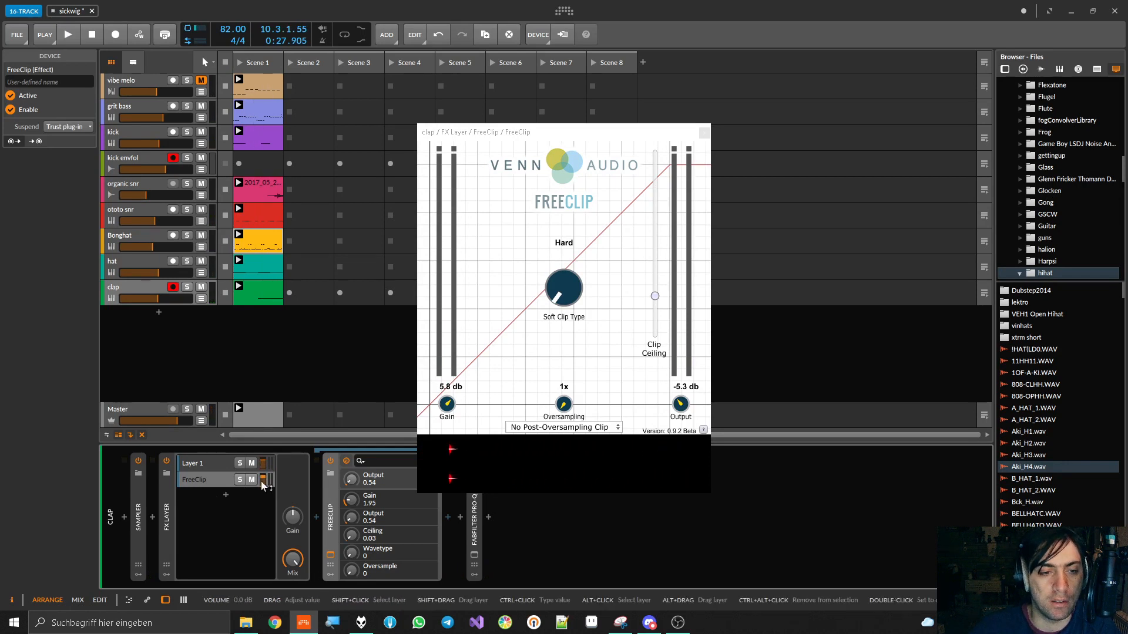
Set FreeClip's Output to -7.1 dB and compare the clap's FX Layer bypassed and enabled
left_click(202, 480)
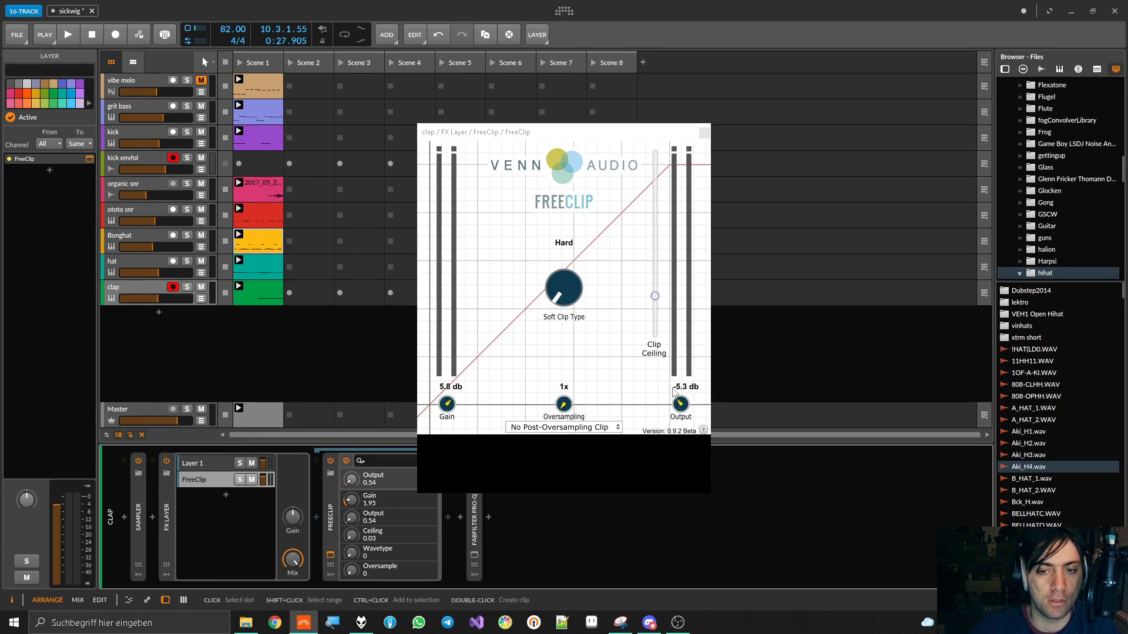
mouse_move(684, 406)
left_mouse_down()
mouse_move(684, 433)
mouse_move(683, 412)
left_mouse_up()
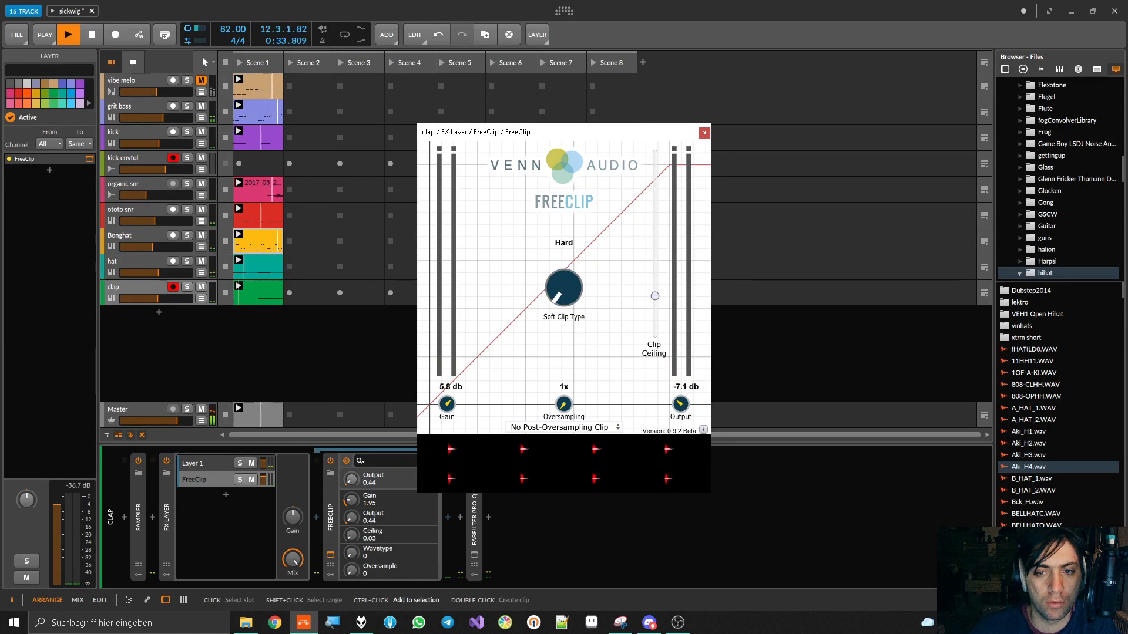
left_click(167, 461)
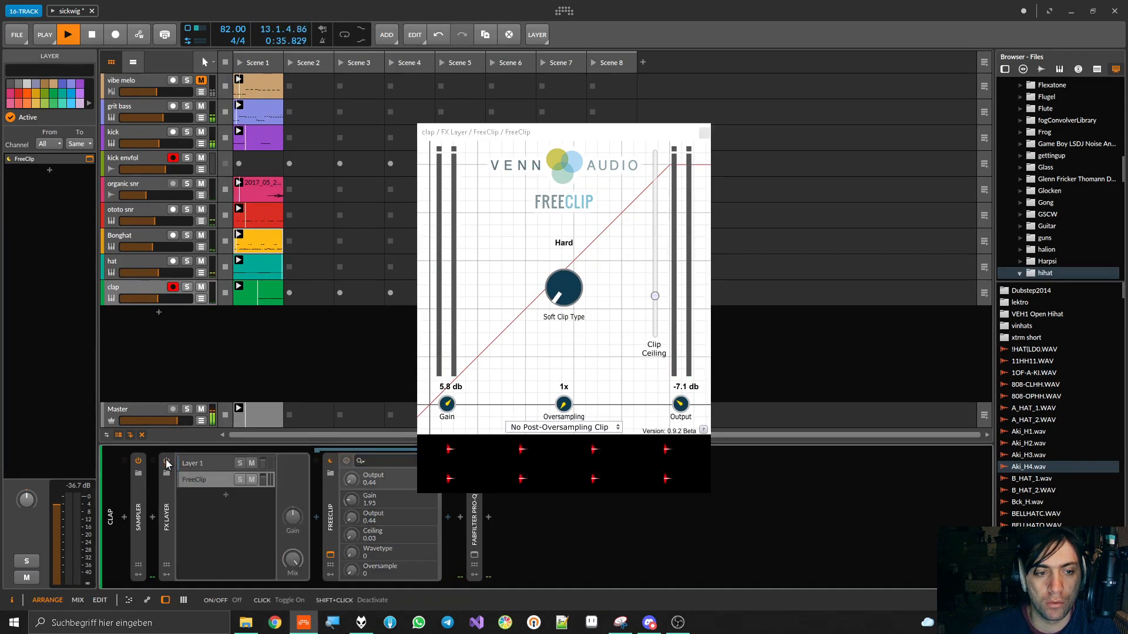
left_click(167, 461)
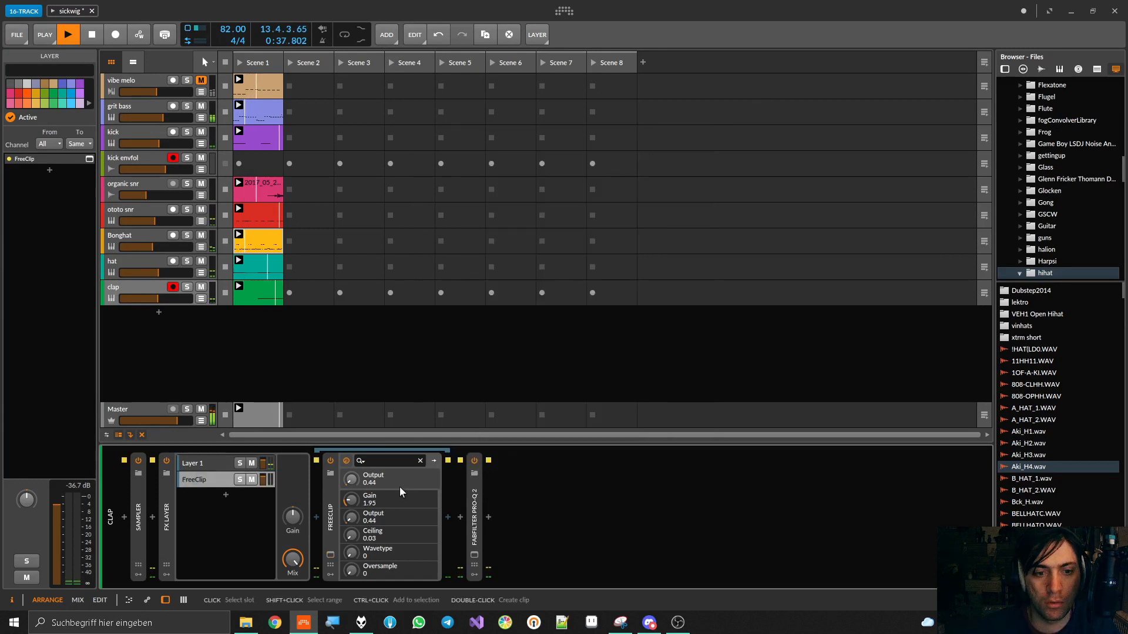
Collapse the FX Layer, set the clap's Pro-Q 2 bell band to 12424 Hz at +6.13 dB, and save the project
double_click(162, 506)
double_click(196, 511)
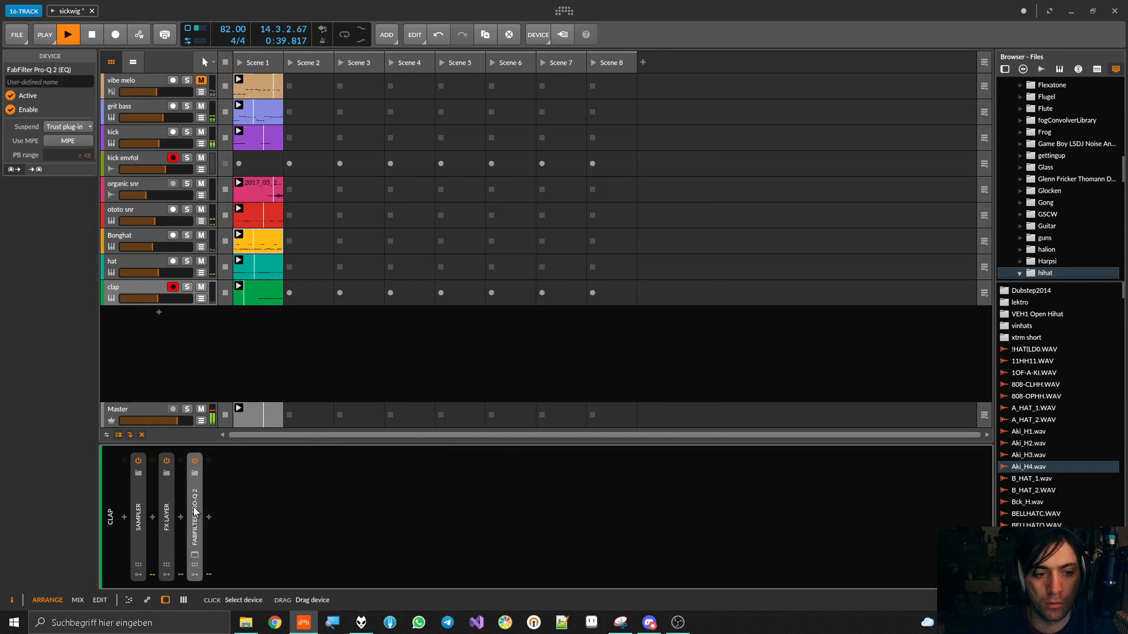
left_click(196, 556)
key("space")
left_click_drag(750, 256, 787, 221)
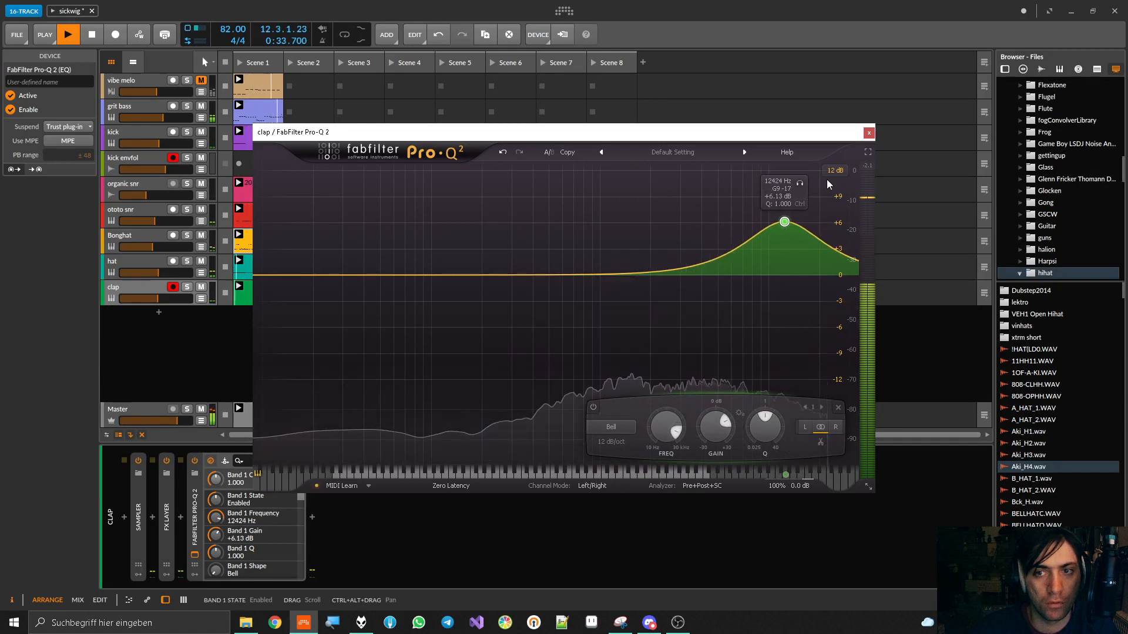
left_click(868, 132)
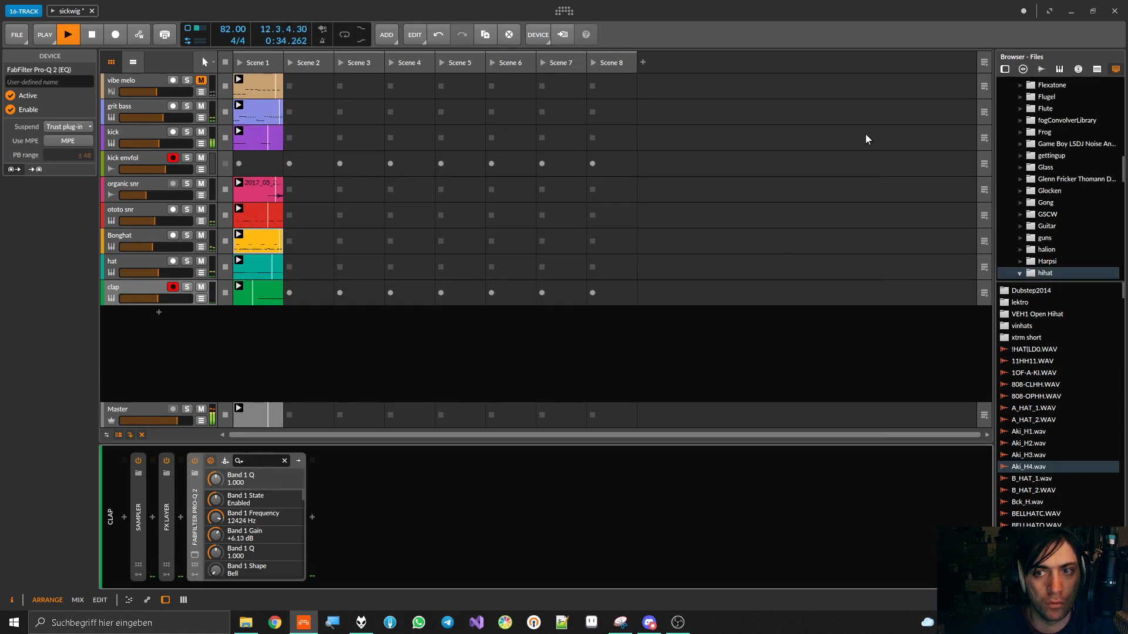
double_click(196, 516)
key("ctrl+s")
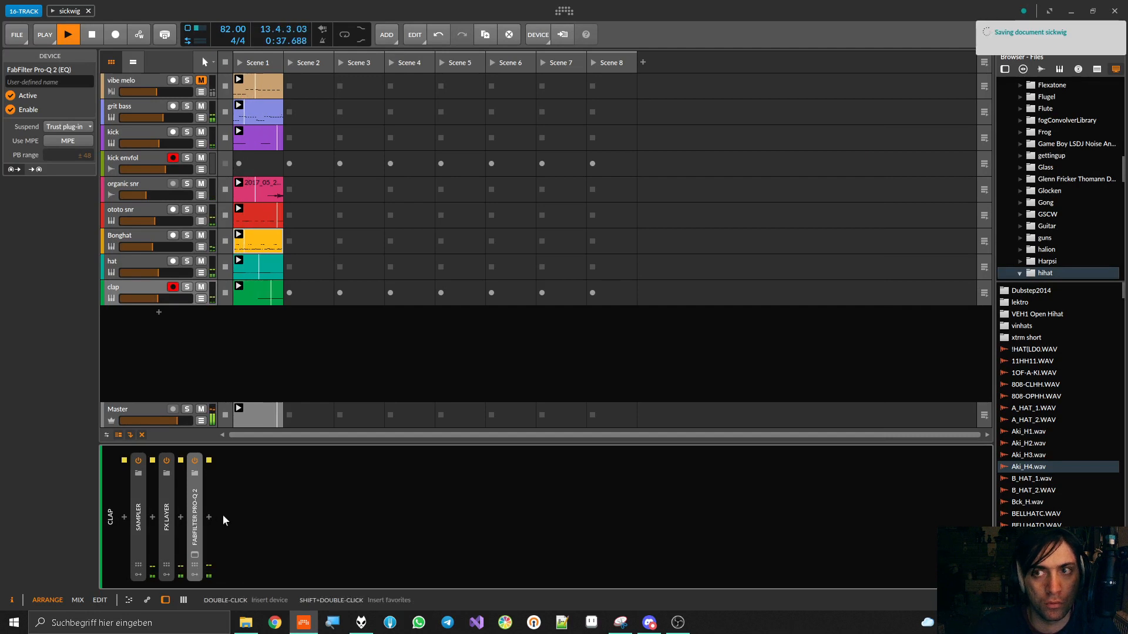
Set the clap's Pro-Q 2 bell band to 11195 Hz at +3.64 dB, stop playback and save the project
left_click(194, 555)
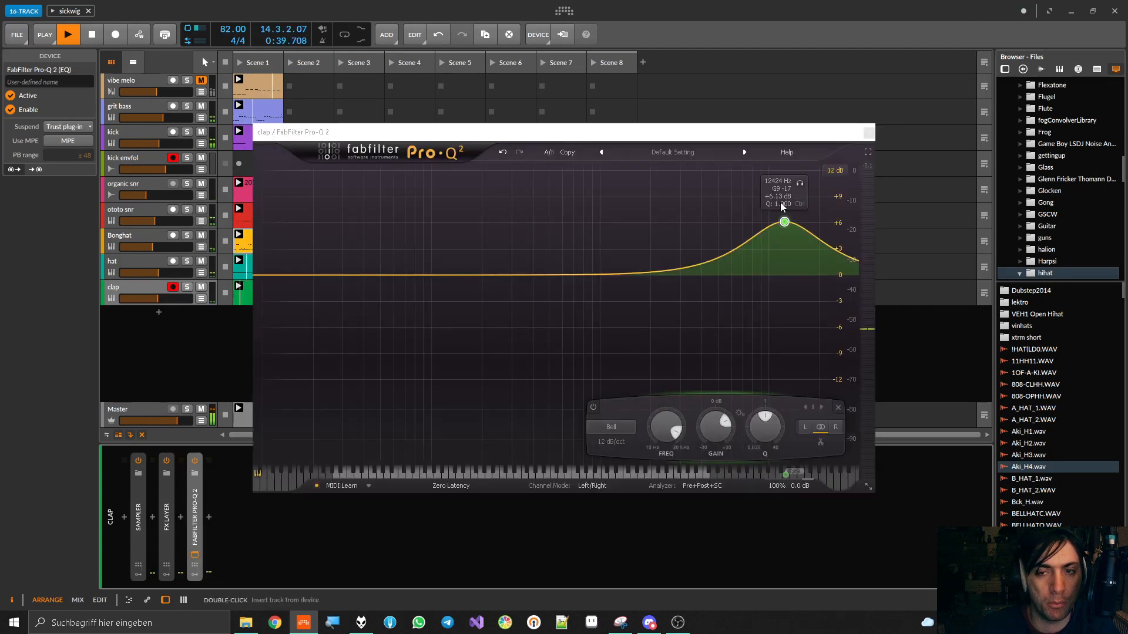
left_click_drag(780, 224, 777, 244)
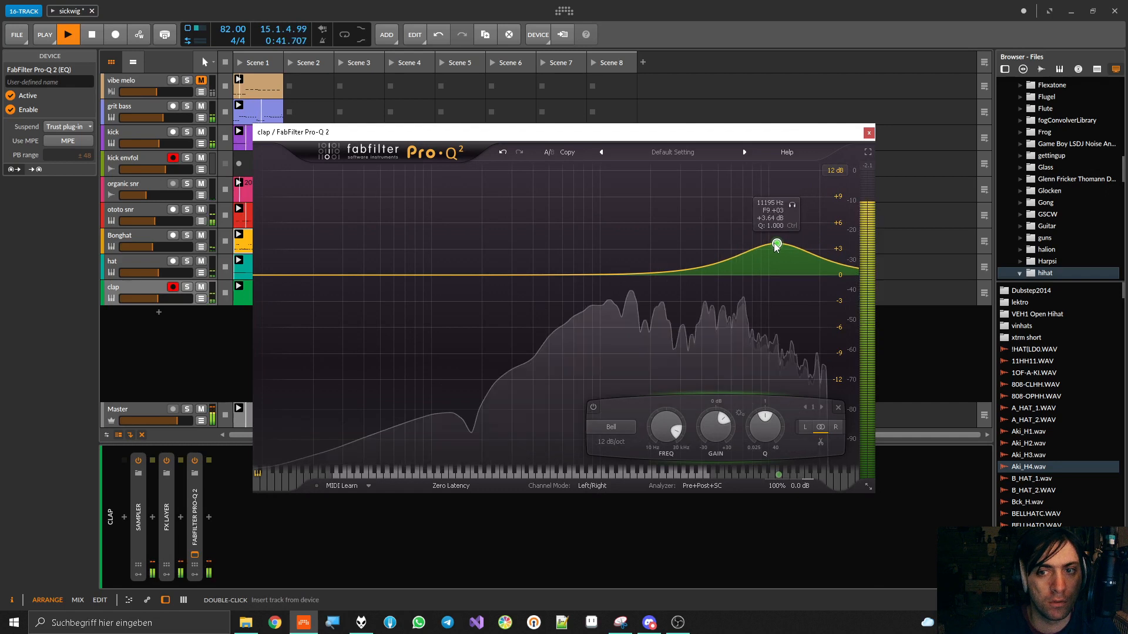
key("space")
left_click(870, 133)
key("ctrl+s")
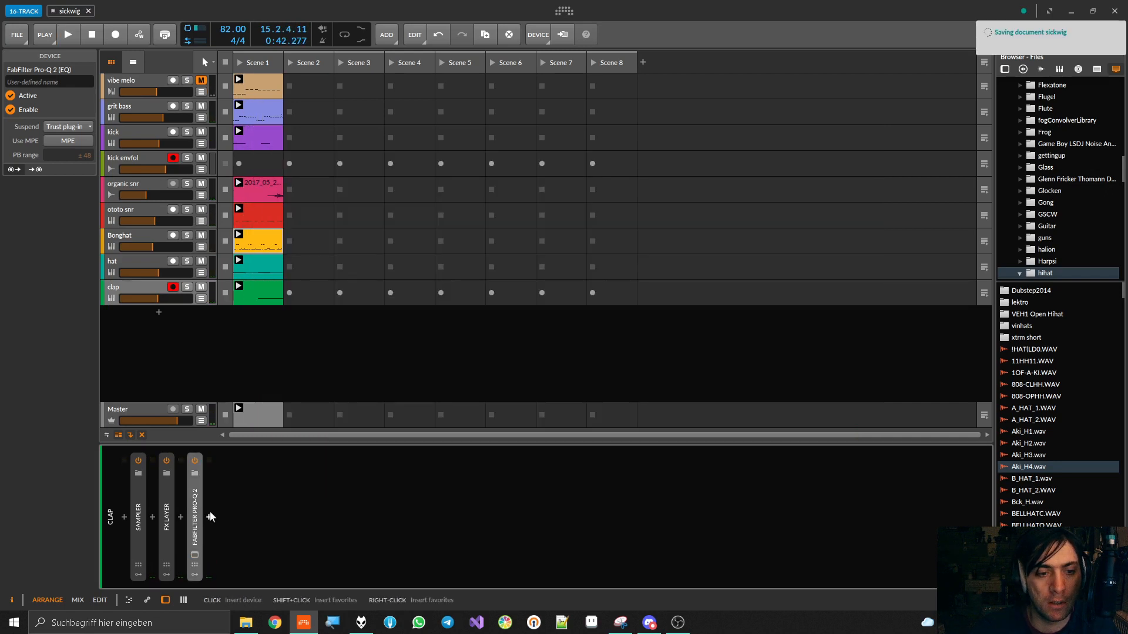
Search the audio effects for valv and insert HoRNetValvola after FabFilter Pro-Q 2 on the clap track
left_click(210, 511)
type("valvo")
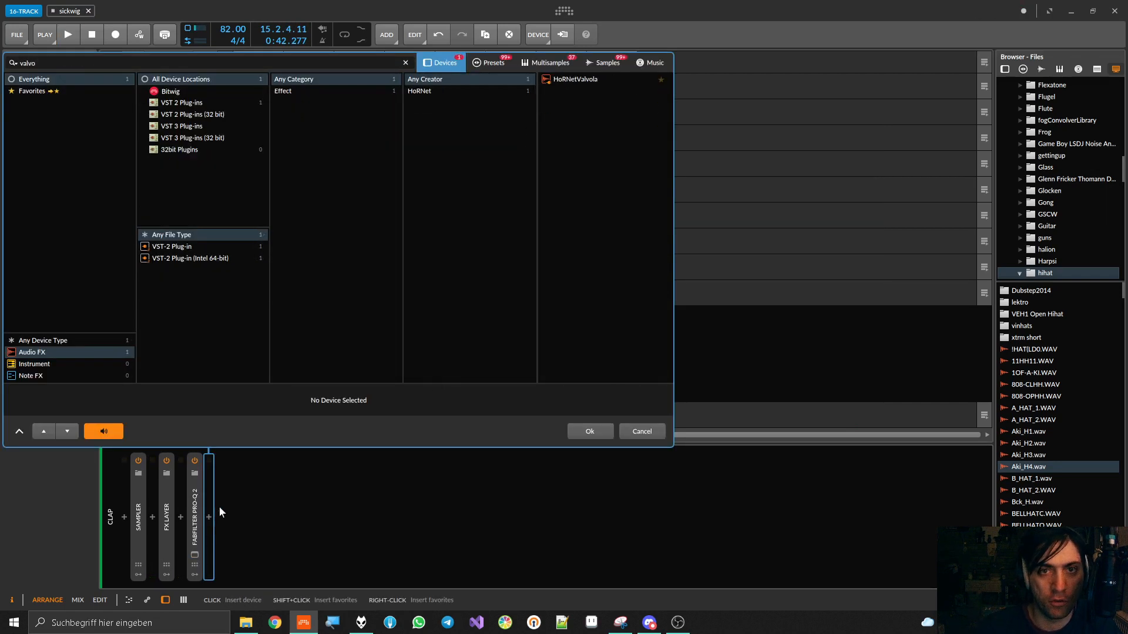
key("Escape")
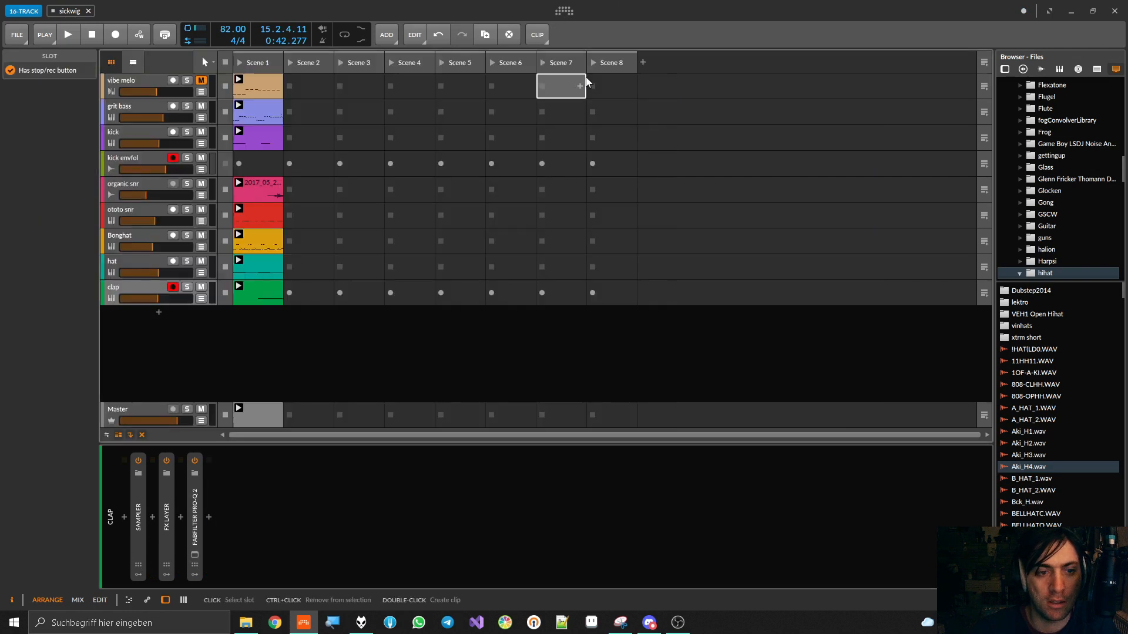
left_click(209, 517)
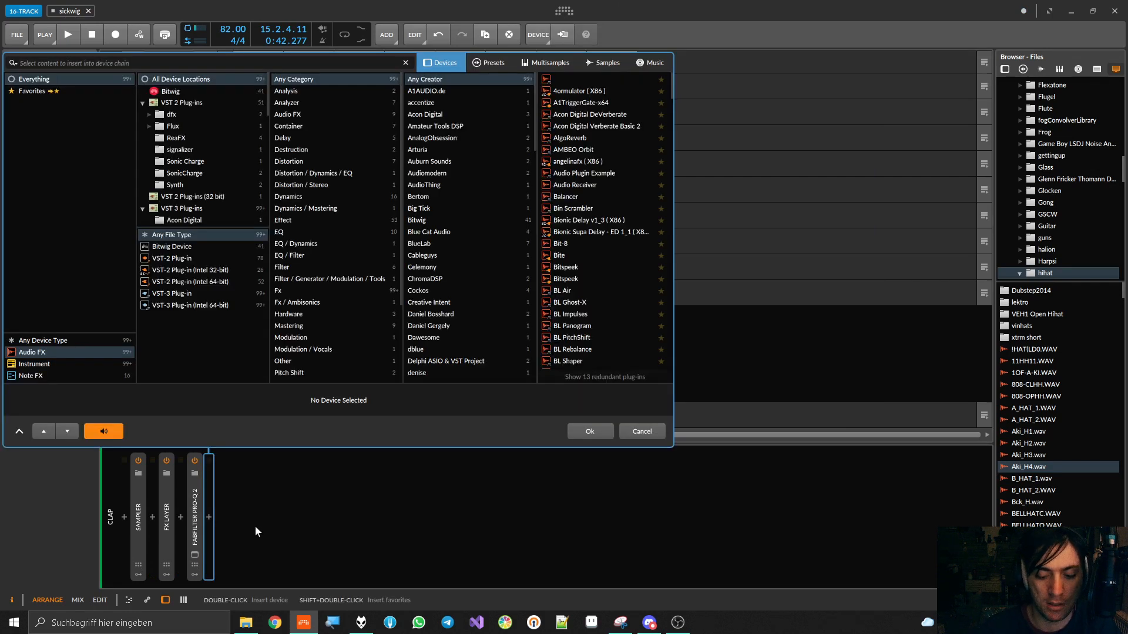
type("valv")
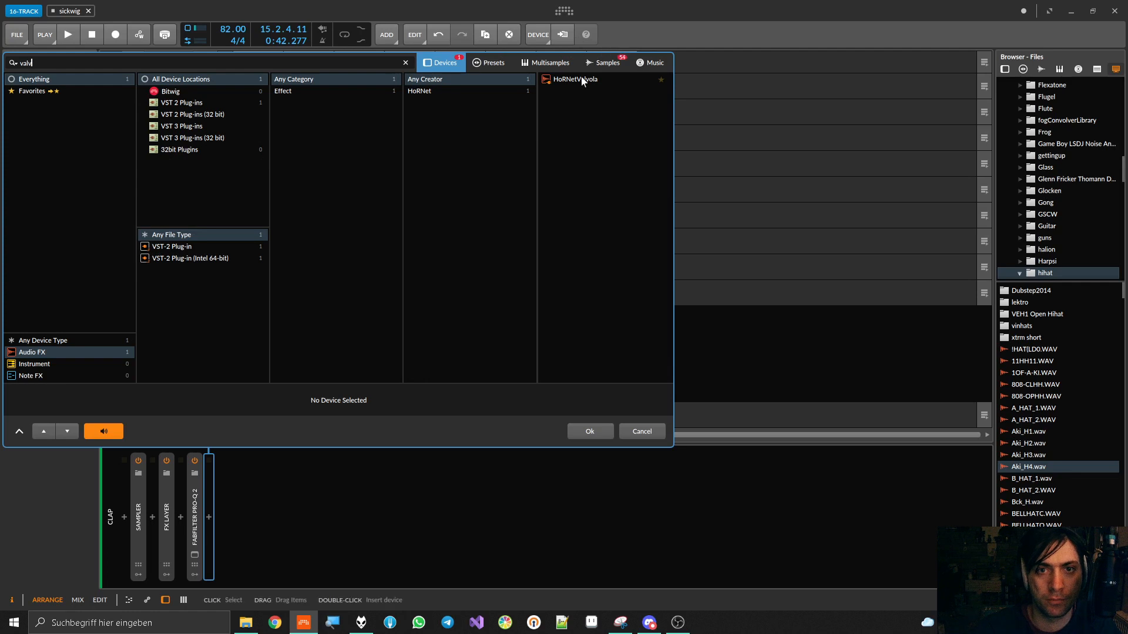
double_click(584, 81)
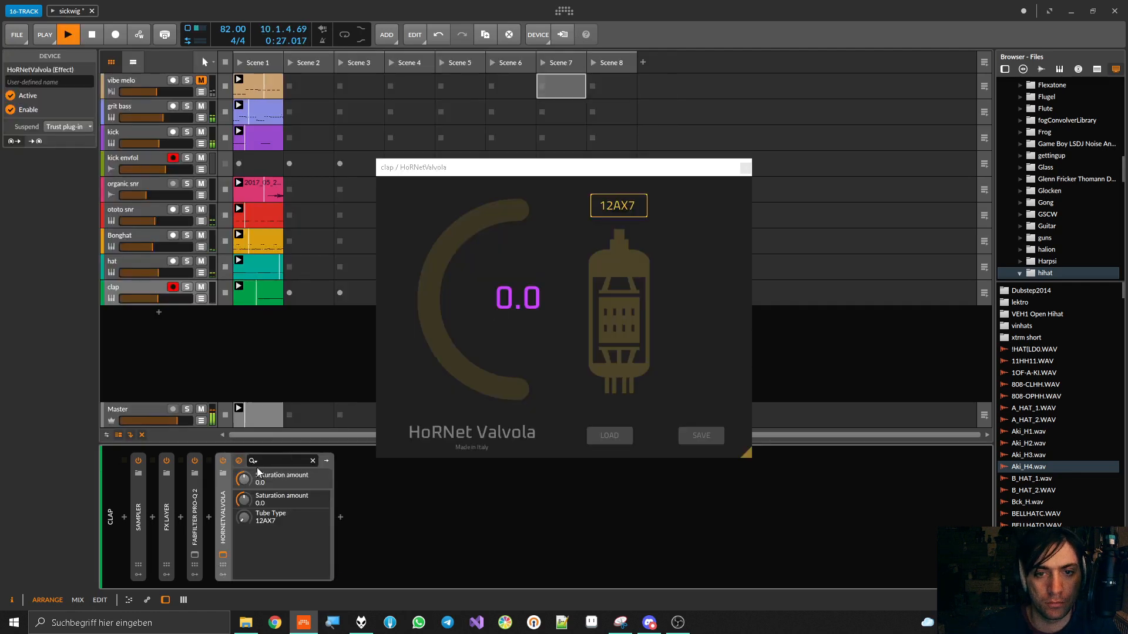
Solo the clap, set Valvola's saturation amount to 100.0, and try tube types 12AY7 and EL34 before choosing EL84
left_click(187, 287)
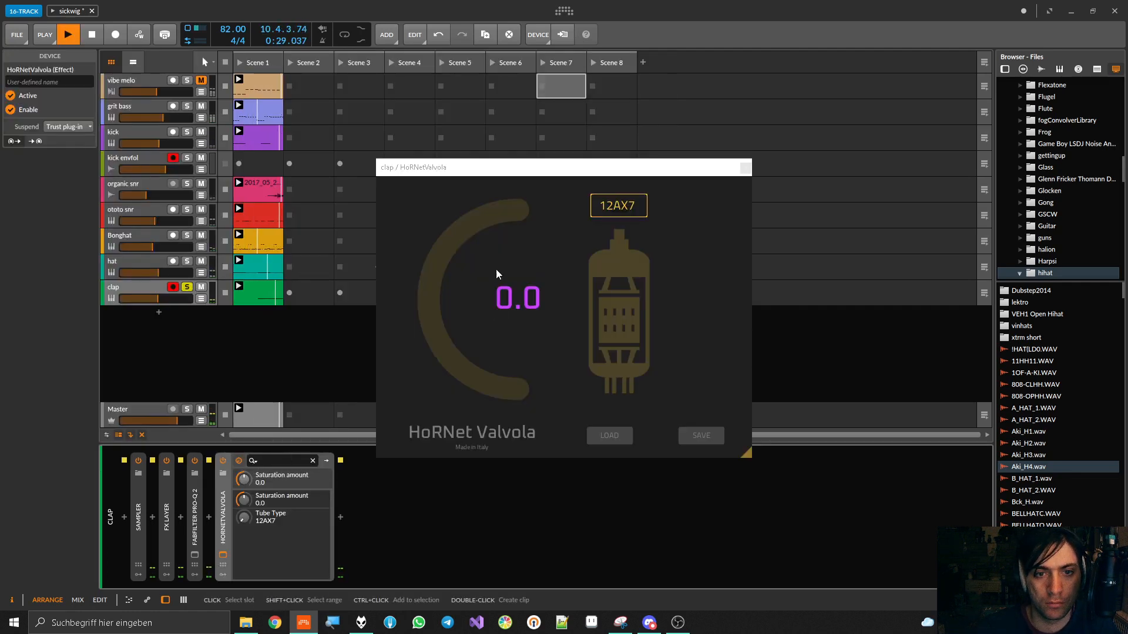
left_click_drag(442, 285, 442, 229)
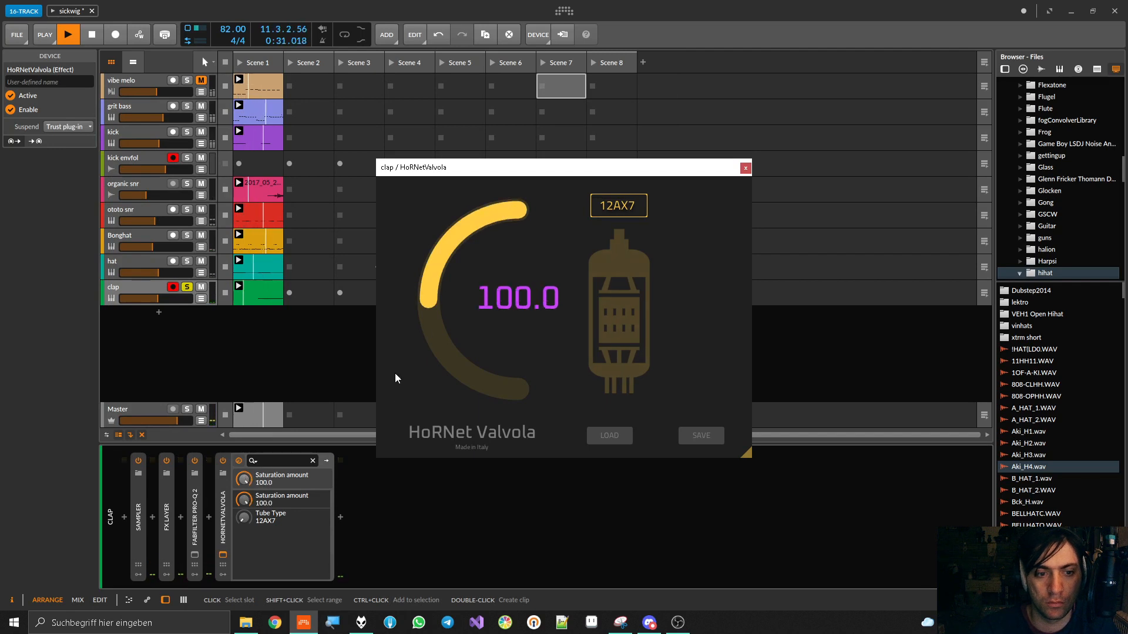
left_click_drag(235, 519, 234, 513)
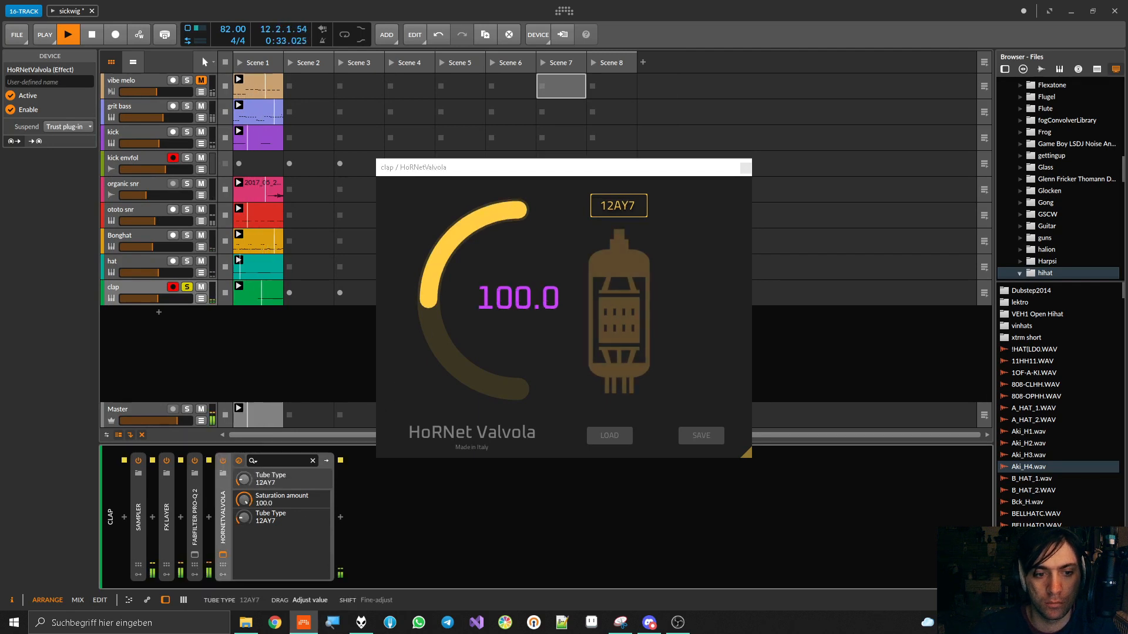
left_click_drag(243, 517, 243, 509)
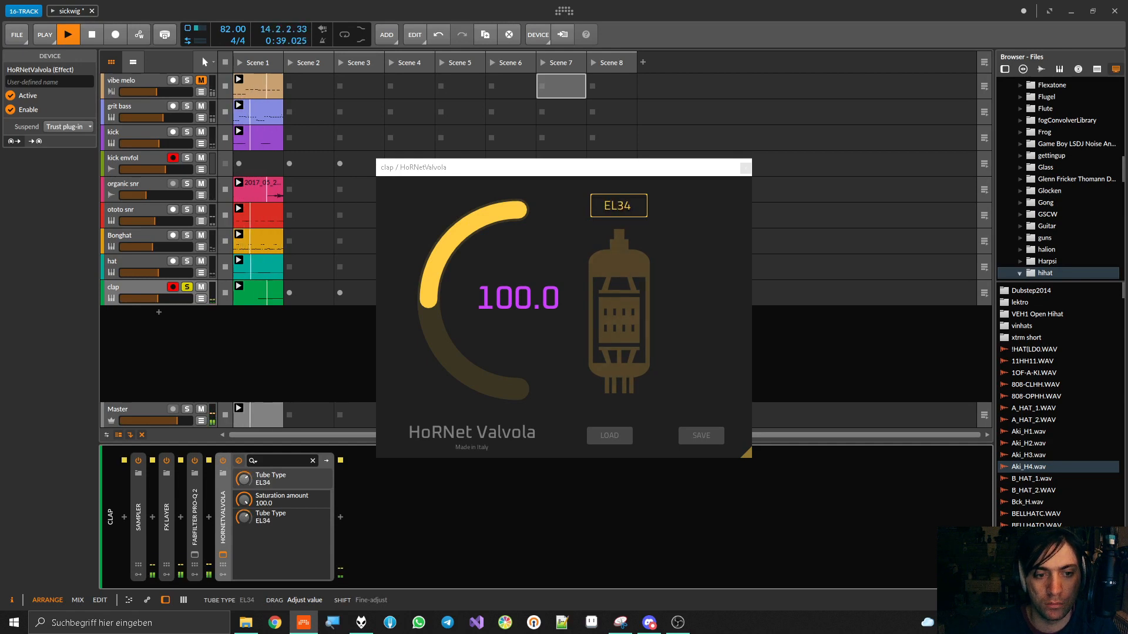
left_click_drag(243, 518, 243, 522)
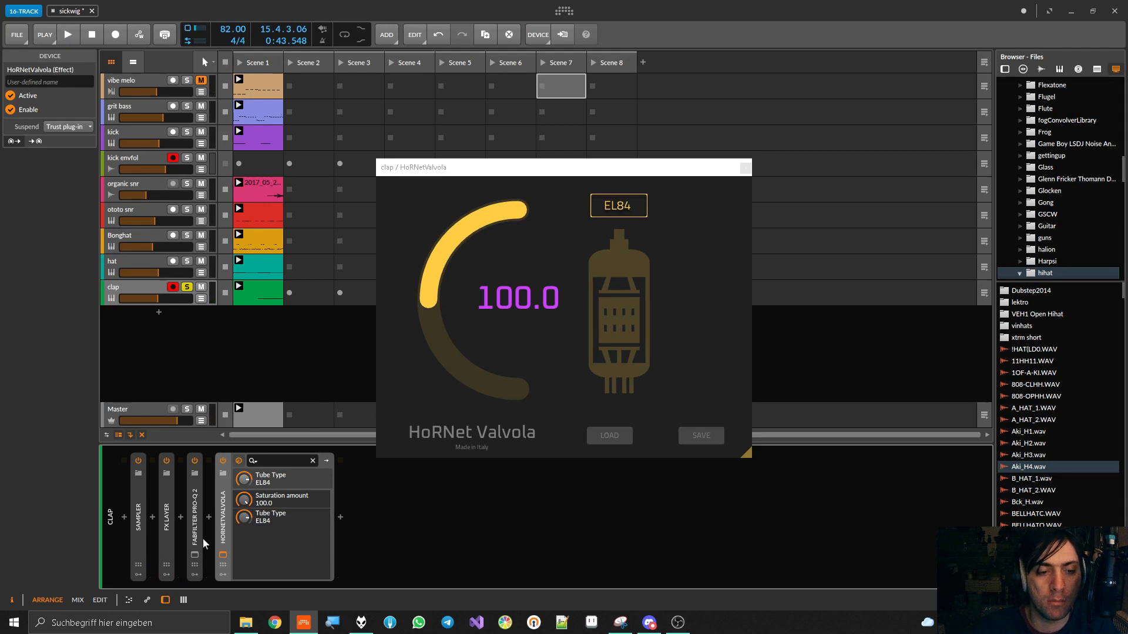
Add a 24 dB/oct Low Cut band at 108.95 Hz in the clap's Pro-Q 2 and close the plug-in window
left_click(195, 556)
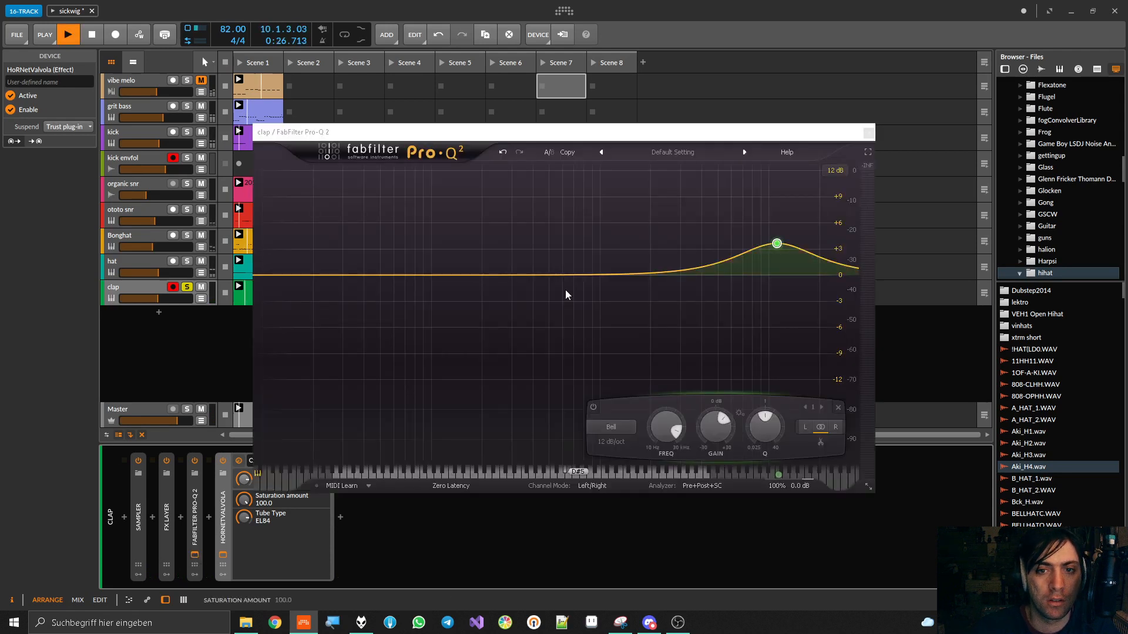
double_click(586, 276)
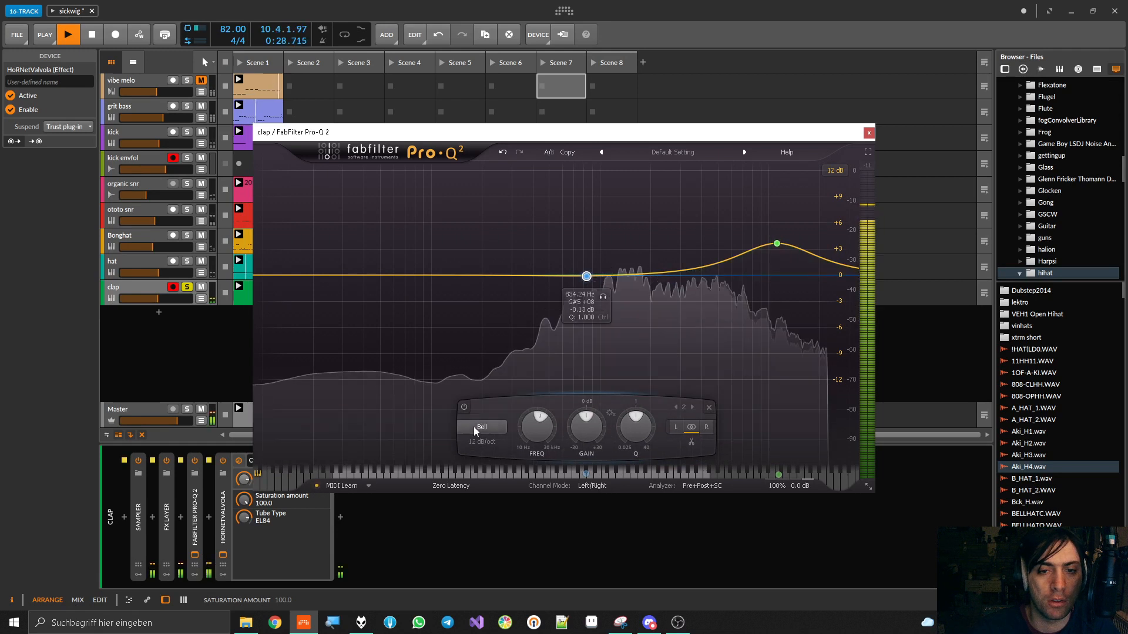
left_click(478, 428)
left_click(478, 466)
left_click_drag(586, 276, 504, 267)
left_click(504, 267, "alt+shift")
left_click(504, 267, "alt+shift")
left_click_drag(504, 268, 439, 277)
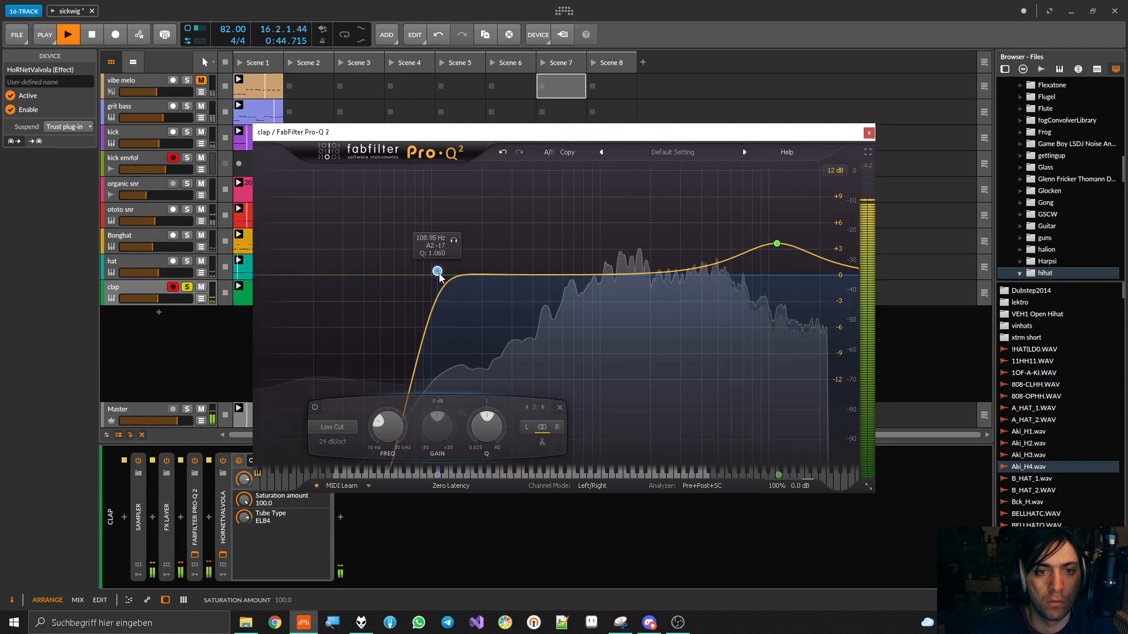
left_click(456, 242)
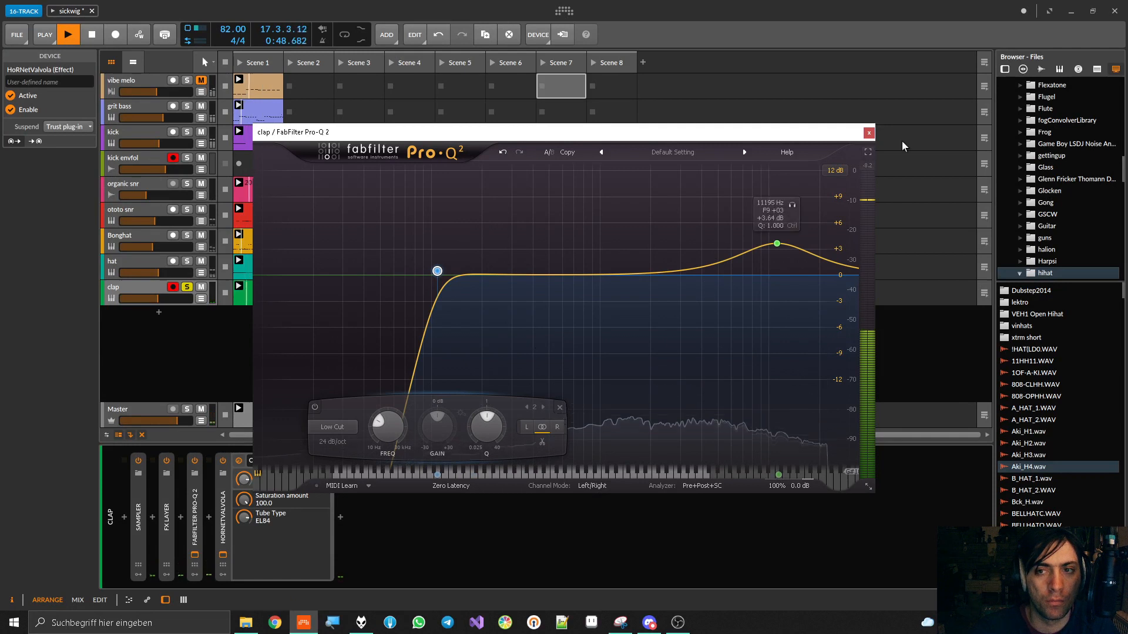
left_click(869, 133)
Set Valvola's tube type to 6L6CG and its saturation amount to 96.0 while auditioning the clap
key("space")
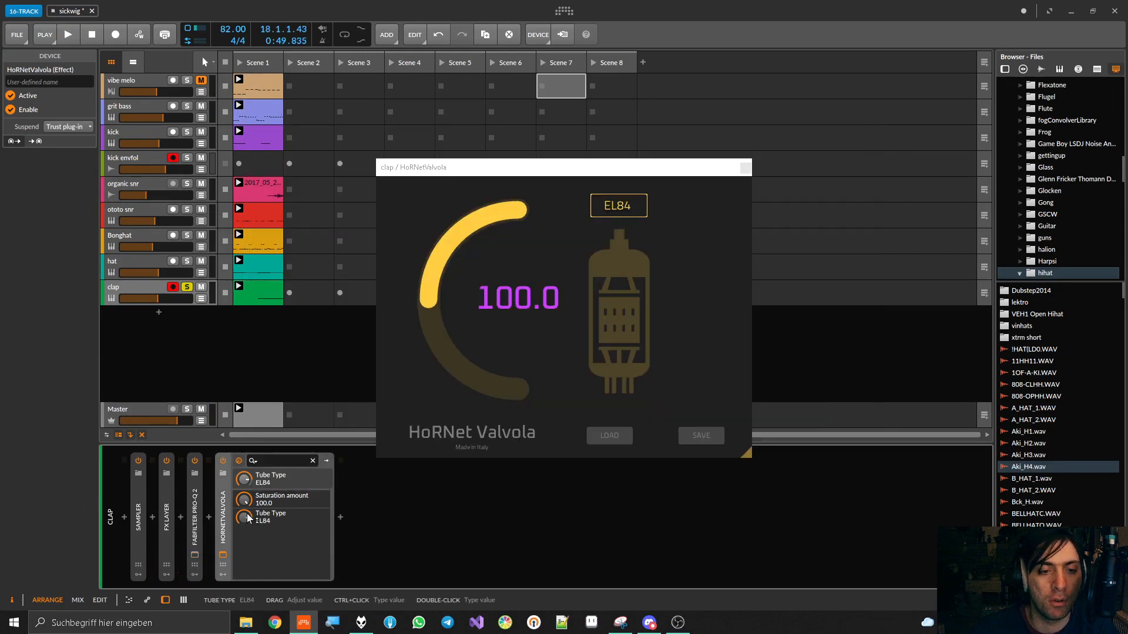
left_click_drag(245, 520, 245, 488)
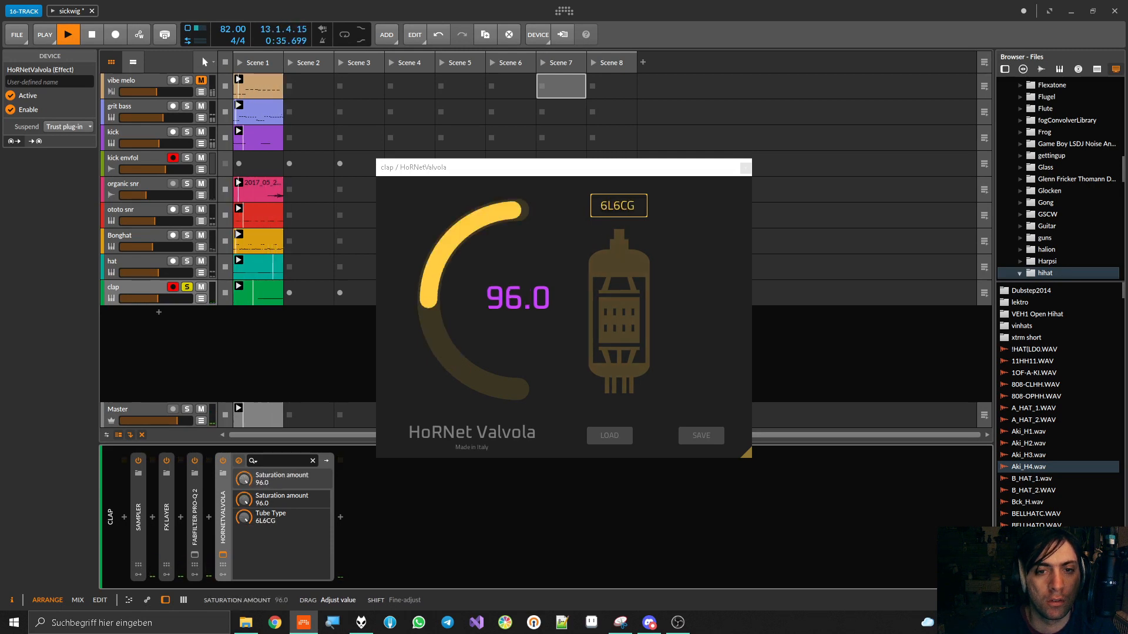
key("space")
Expand the clap's FX Layer and move HoRNetValvola into its FreeClip layer, directly after the FreeClip device
left_click(152, 517)
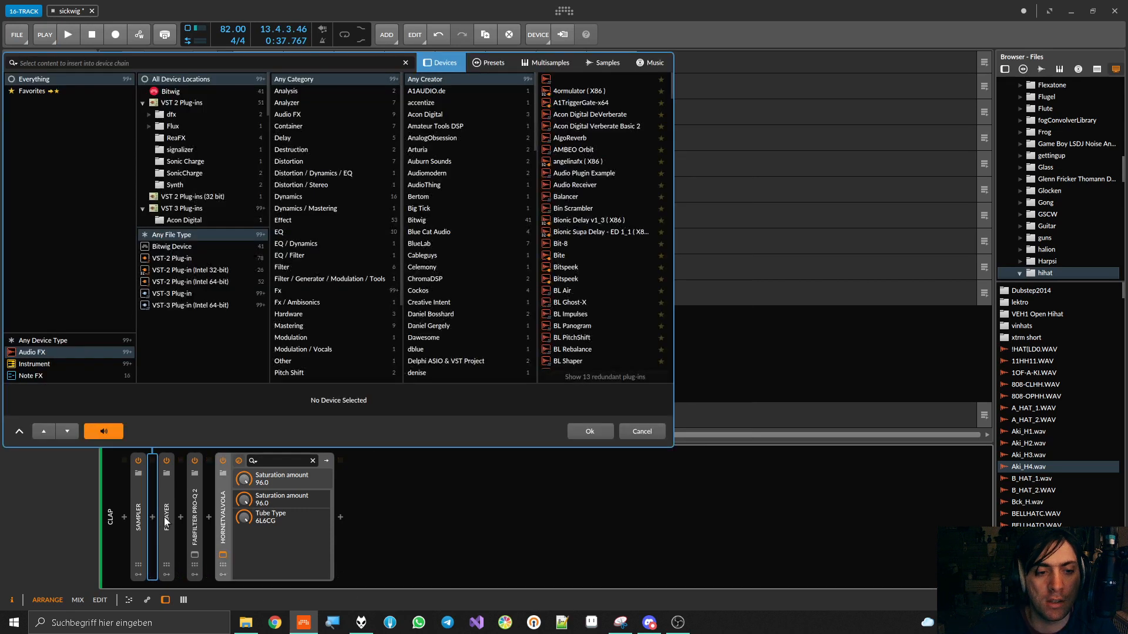
double_click(168, 521)
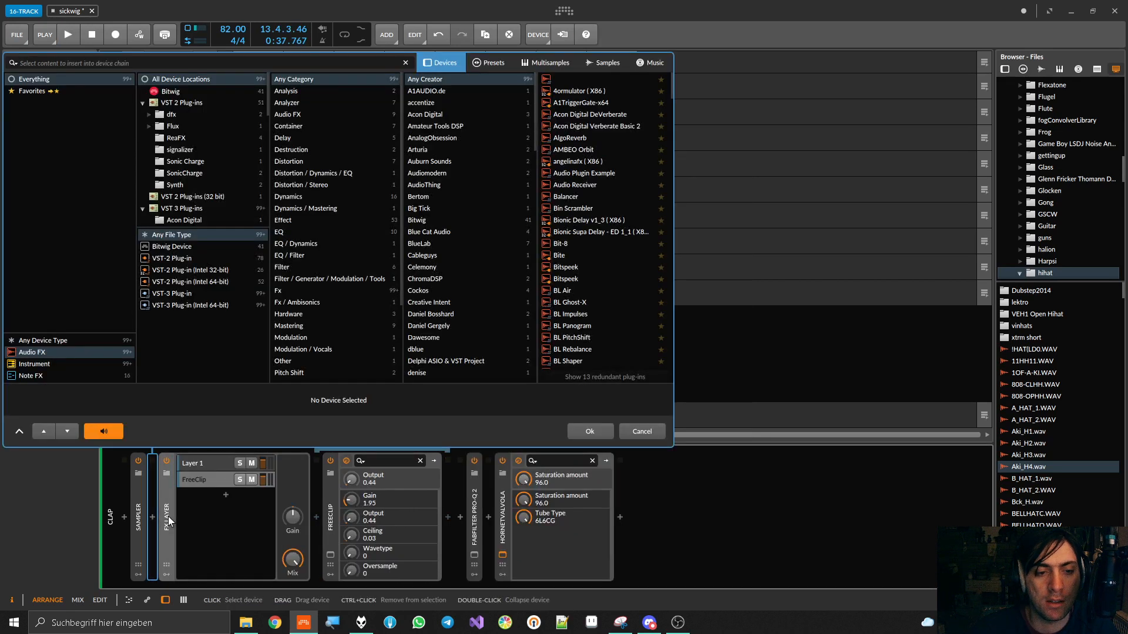
left_click(216, 480)
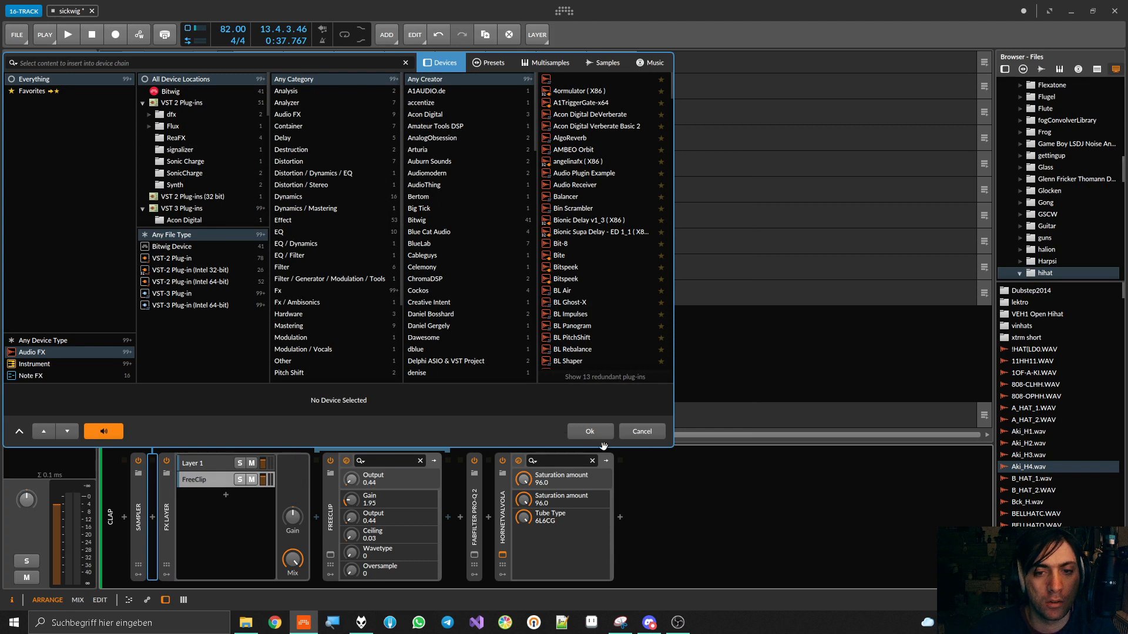
left_click(650, 433)
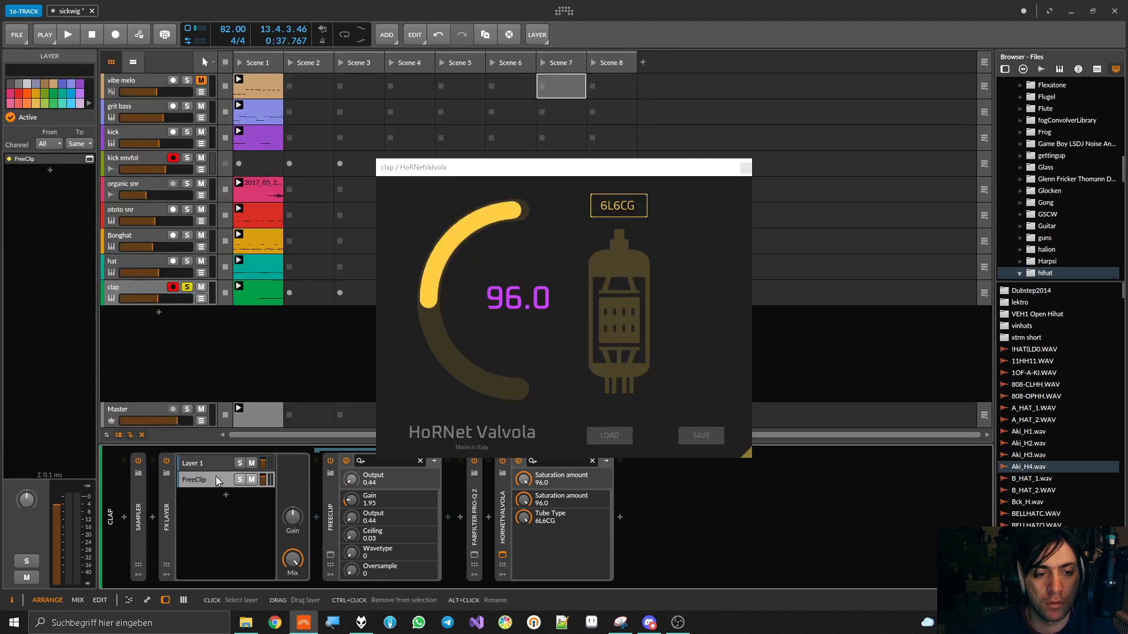
left_click(505, 512)
left_click_drag(504, 512, 450, 517)
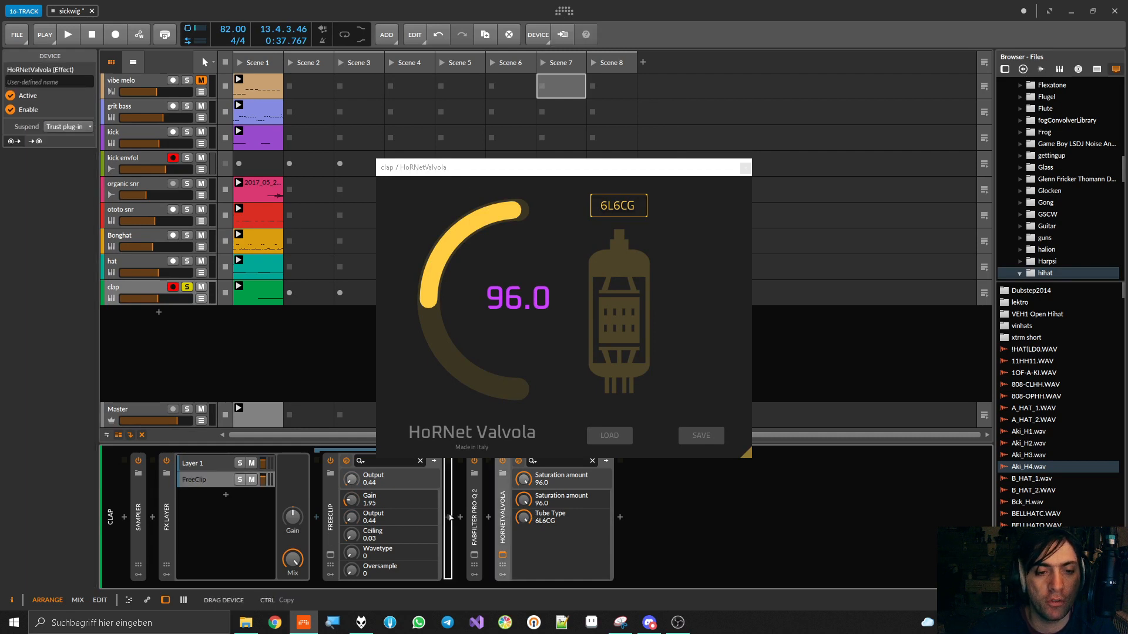
left_click_drag(450, 517, 448, 513)
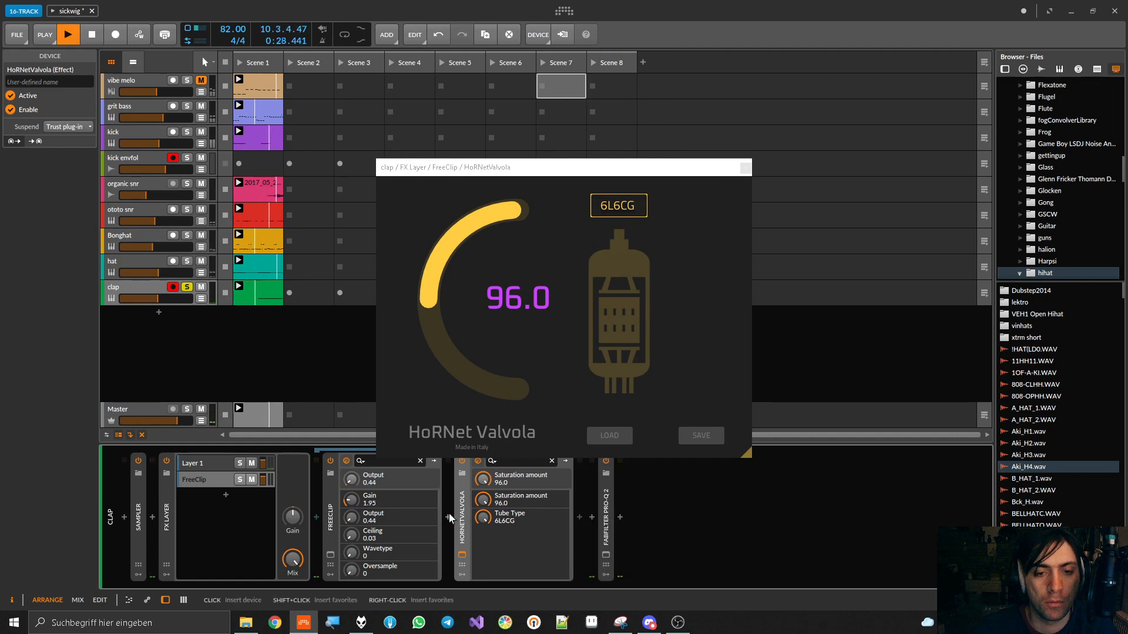
Compare the soloed clap with HoRNetValvola bypassed and enabled, close its window, and raise the FreeClip layer's volume
left_click(462, 462)
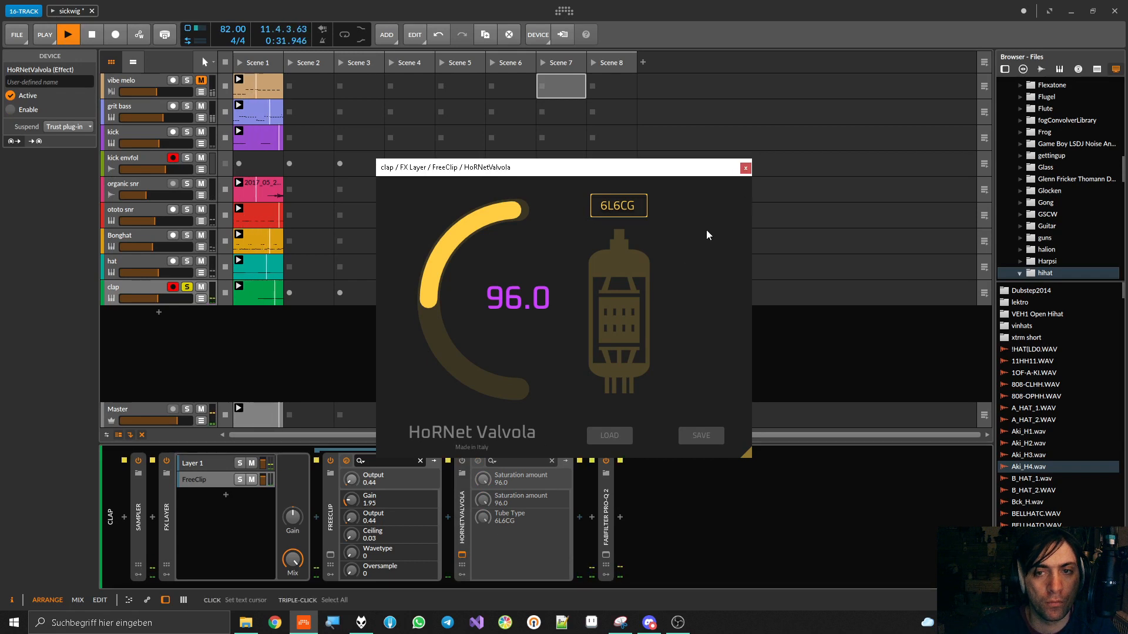
left_click(745, 168)
left_click(463, 460)
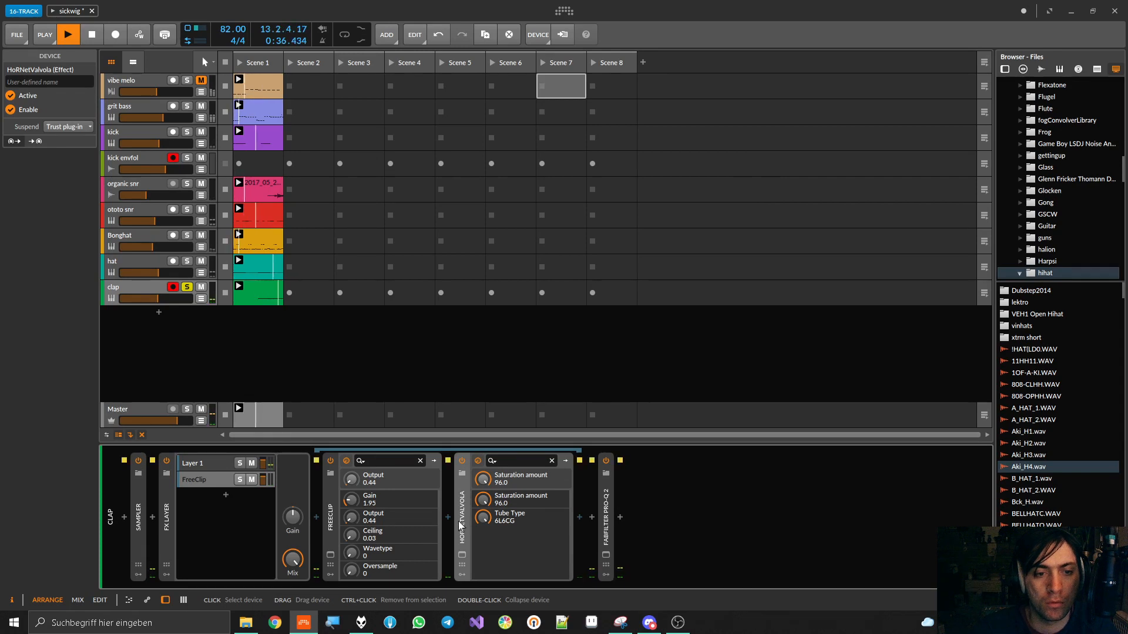
left_click_drag(262, 480, 263, 443)
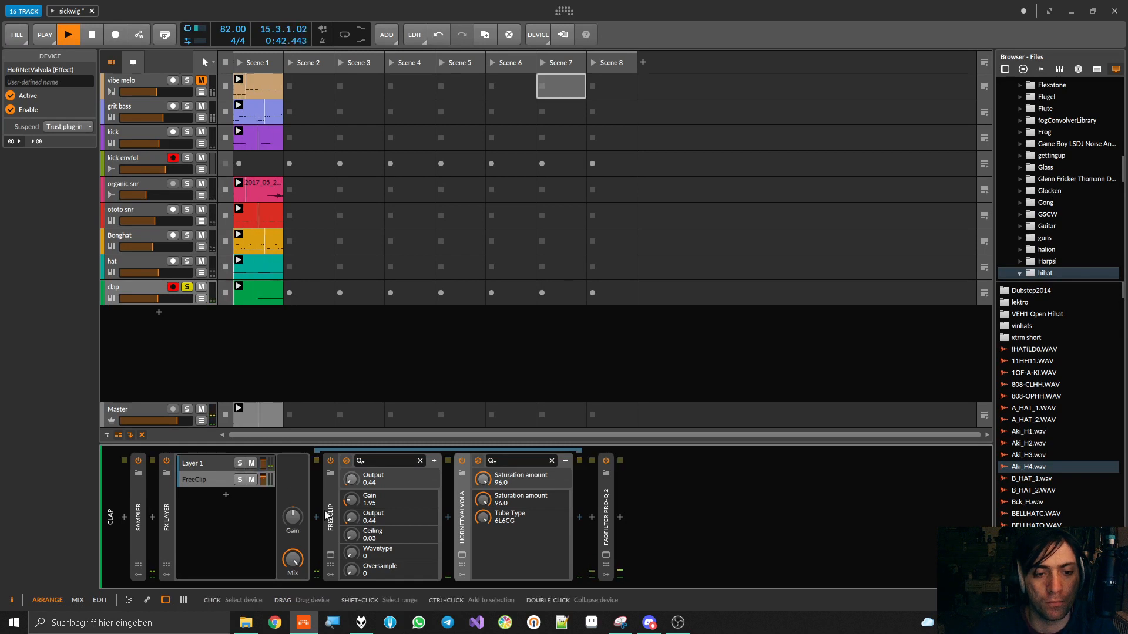
Set FreeClip's Output to 7.6 dB, compare the layer muted and unmuted, and raise the Output to 10.2 dB
left_click(330, 556)
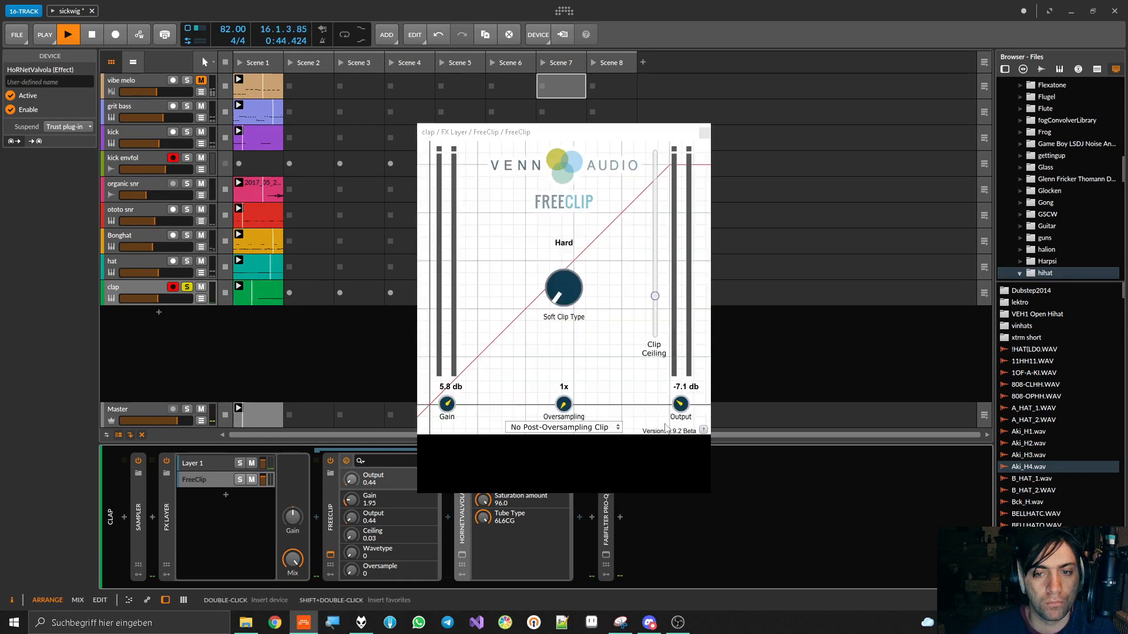
left_click_drag(681, 404, 677, 372)
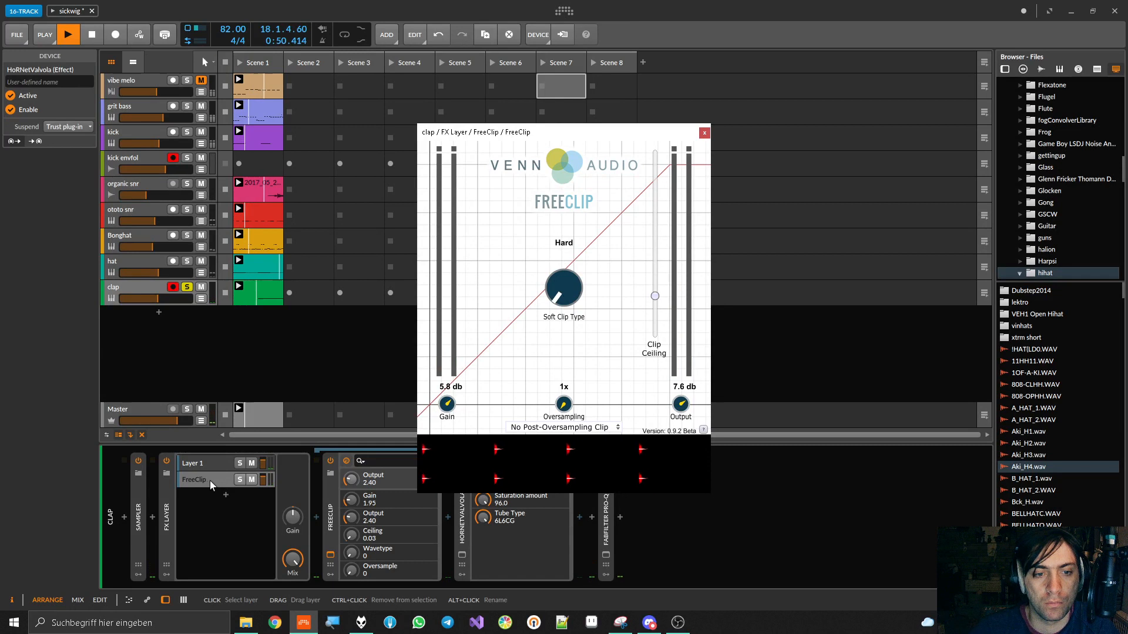
left_click(252, 480)
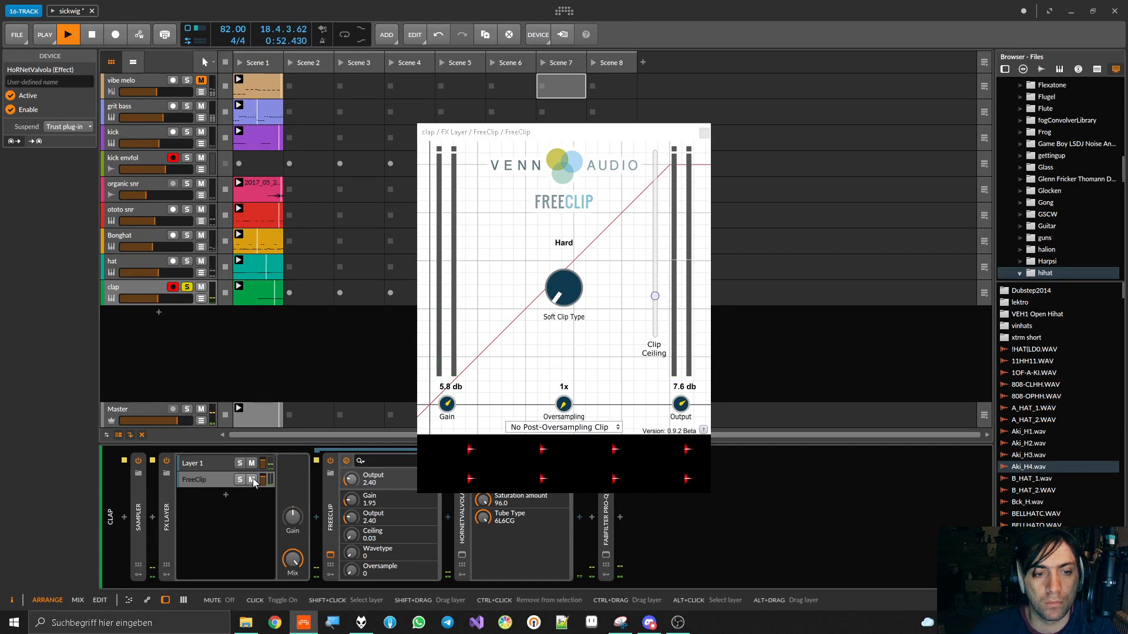
left_click(251, 480)
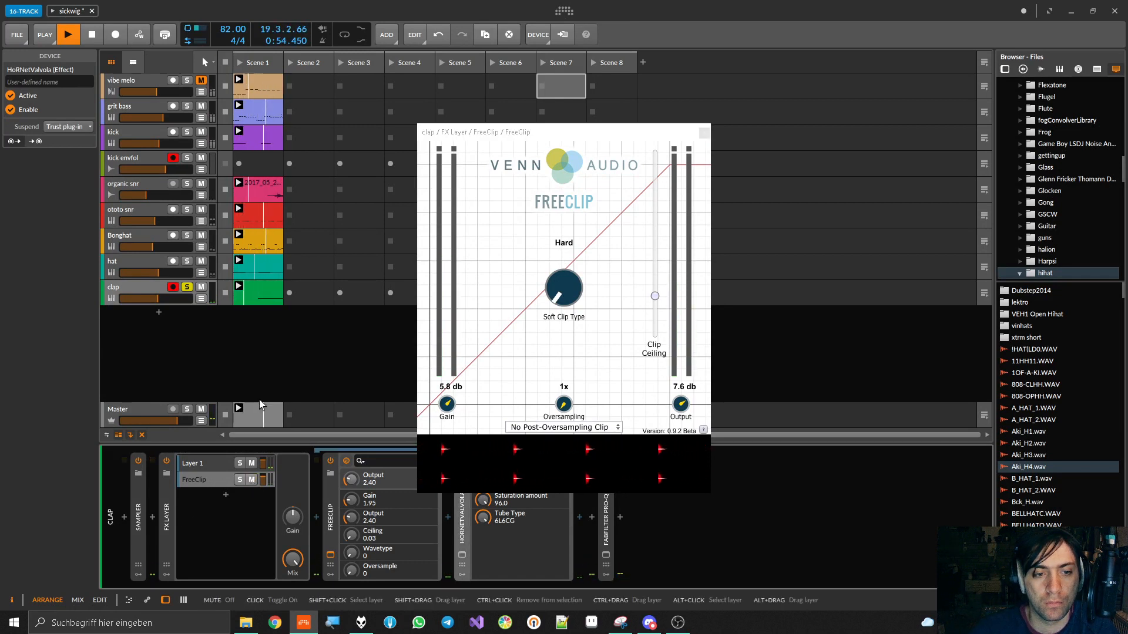
left_click_drag(680, 404, 676, 392)
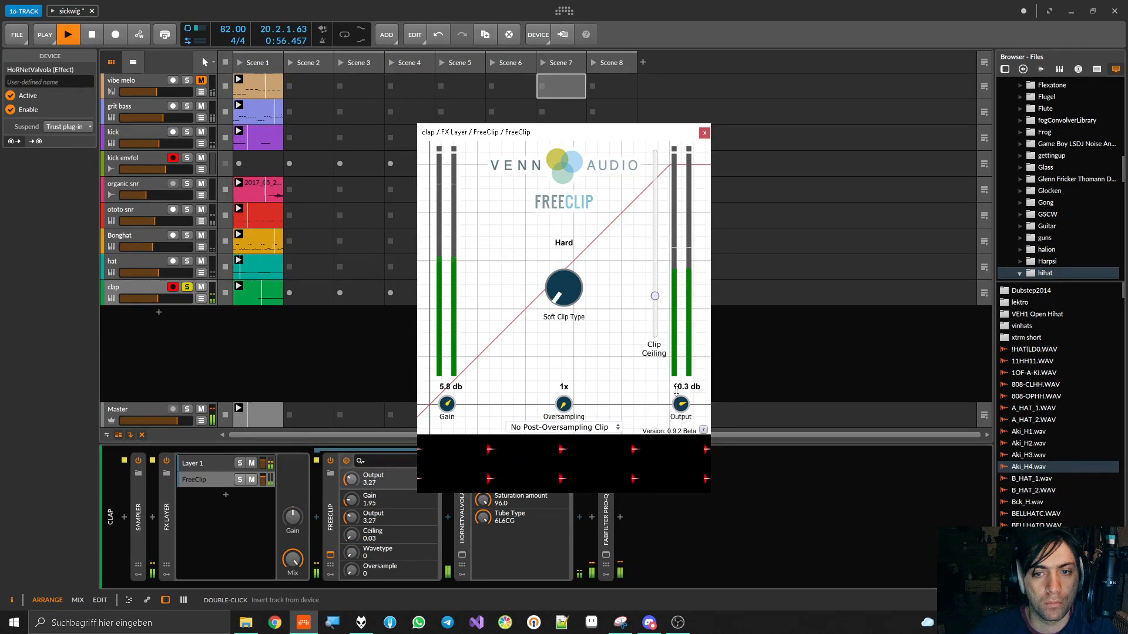
Unsolo the clap, set FreeClip's Output parameter to 4.12 against the full mix, and close the plug-in window
left_click(187, 287)
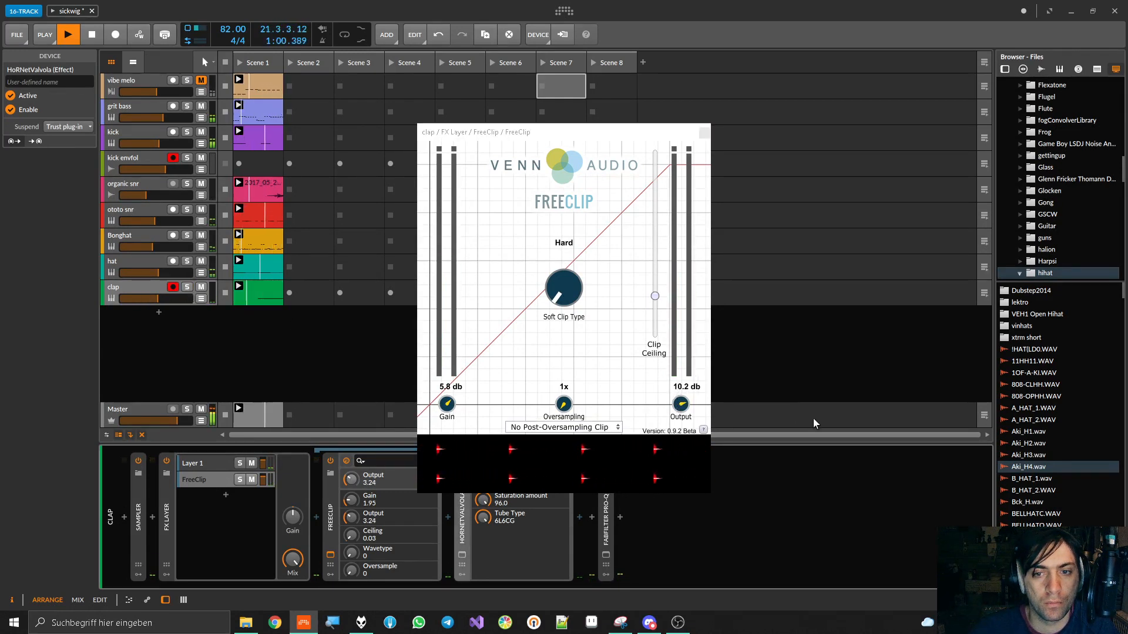
left_click_drag(683, 403, 678, 390)
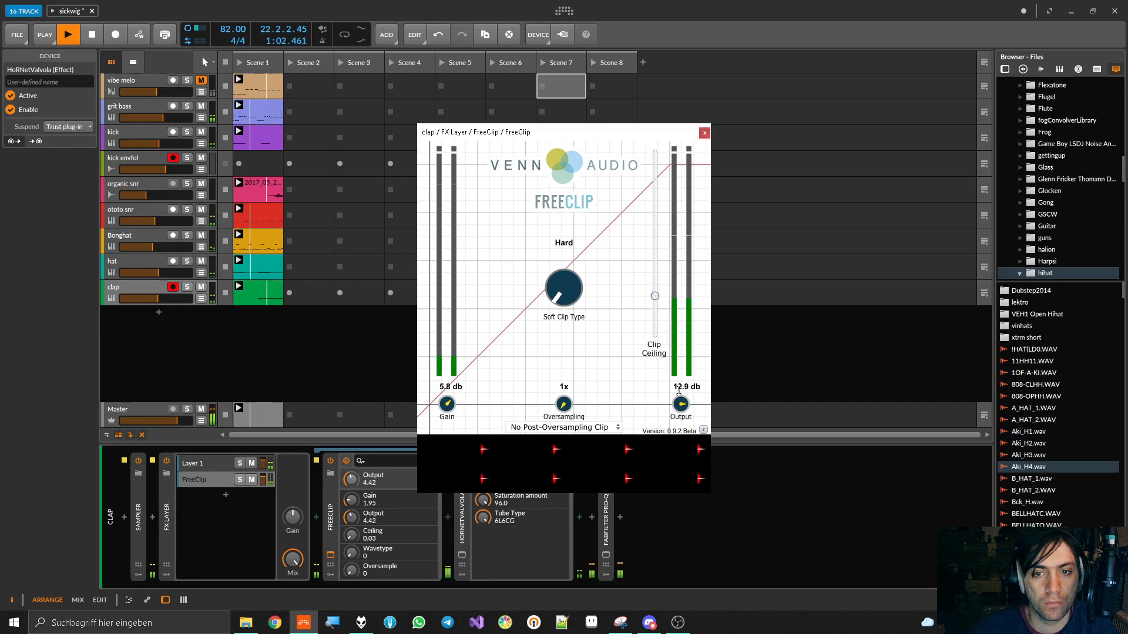
left_click_drag(678, 391, 808, 413)
left_click(704, 132)
key("space")
key("space")
Collapse HoRNetValvola, FreeClip and the clap's FX Layer, and stop playback after auditioning the full mix
double_click(462, 517)
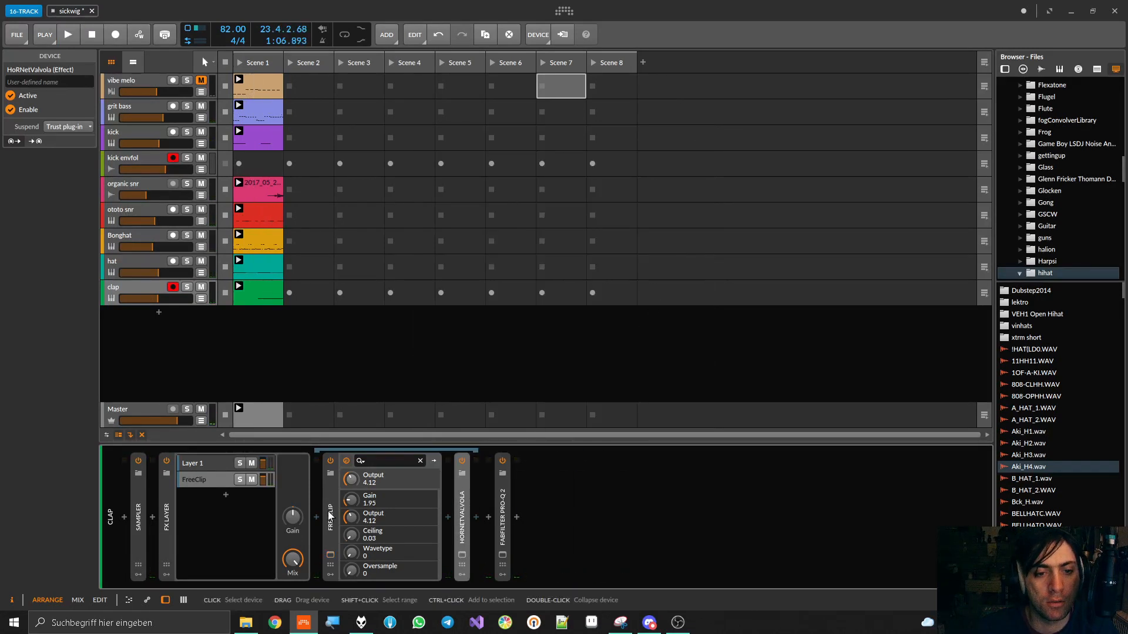
double_click(330, 517)
double_click(171, 510)
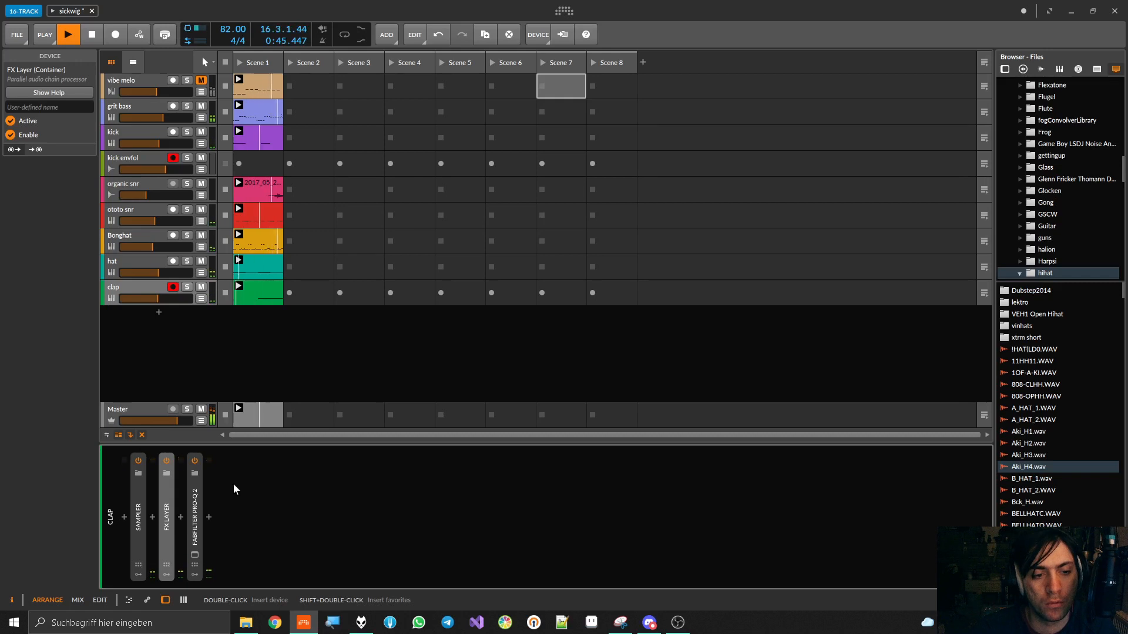
key("space")
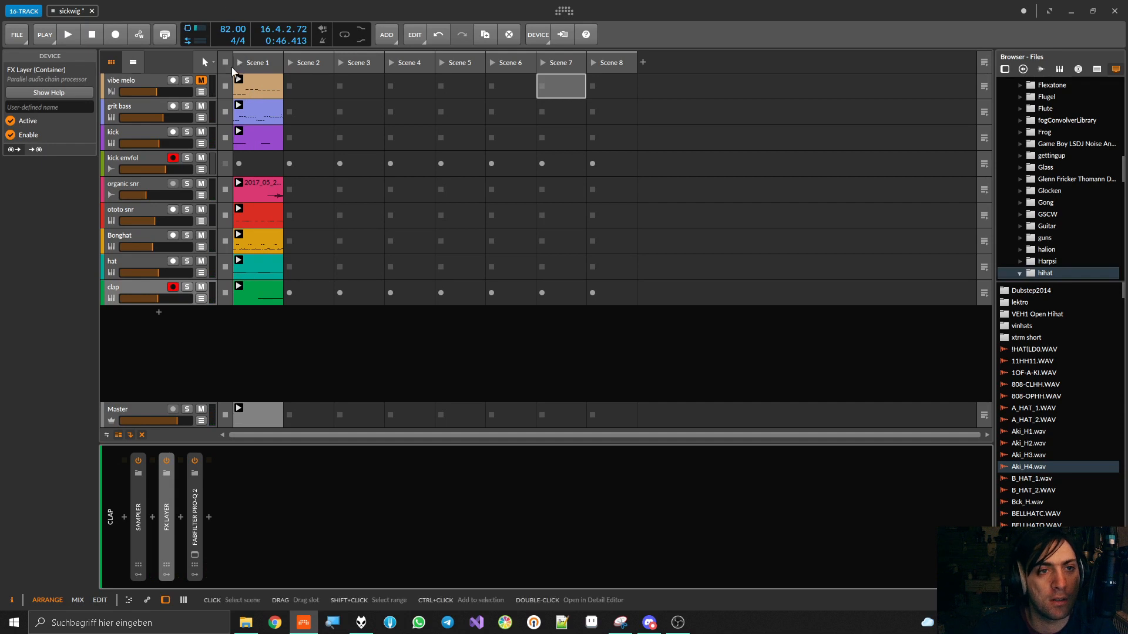
Set the vibe melo track's volume to -12.1 dB against the full mix, save the project and stop playback
key("space")
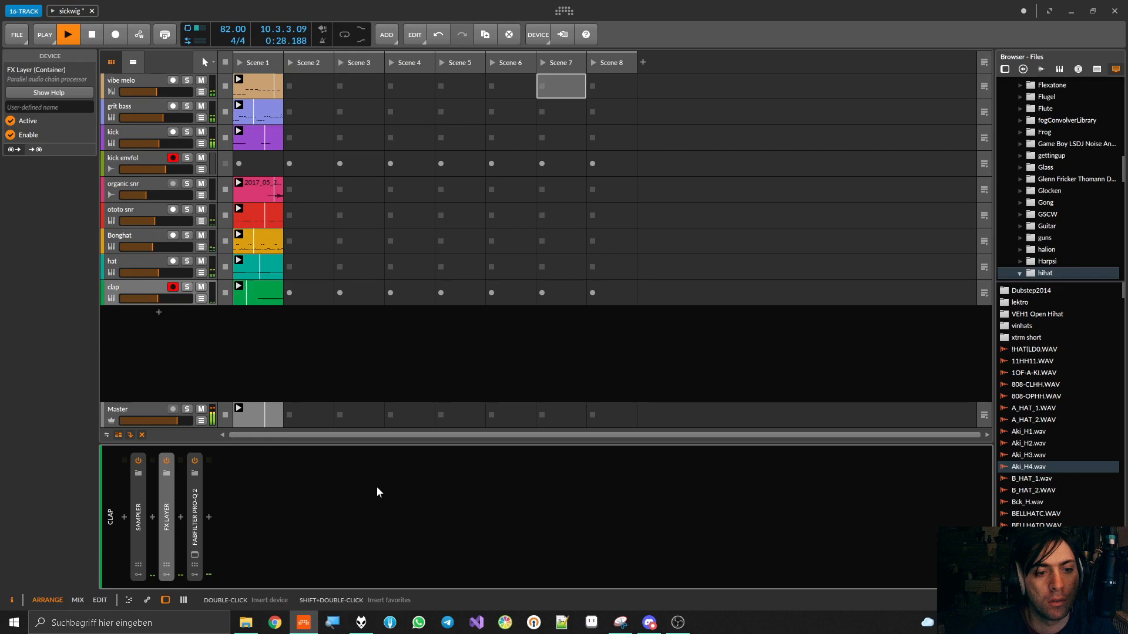
left_click(183, 599)
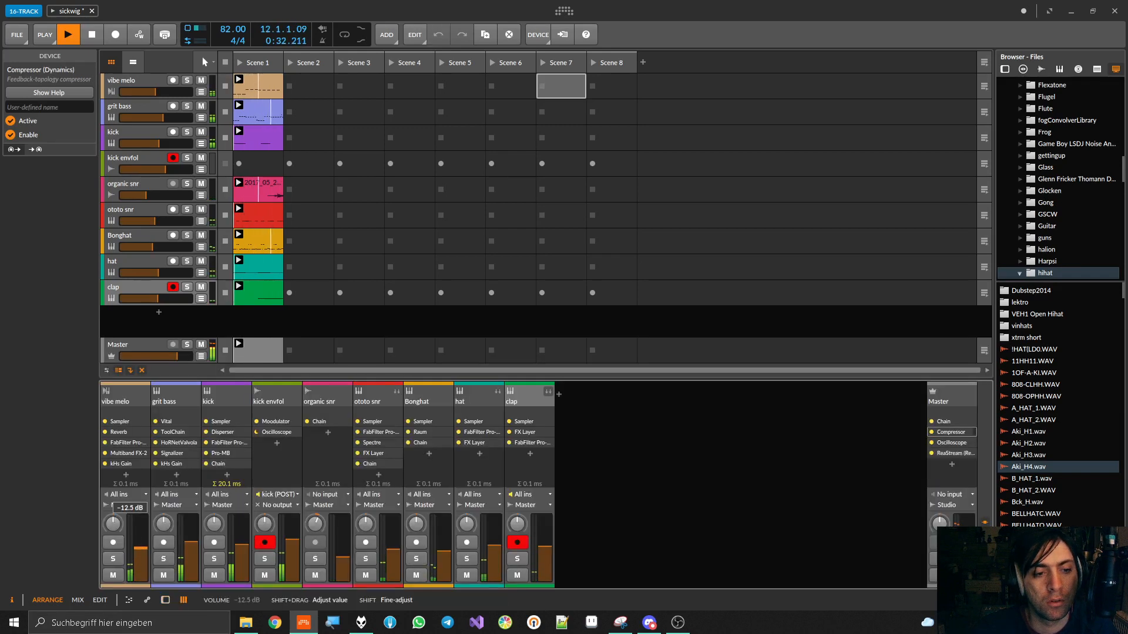
left_click_drag(141, 549, 141, 550)
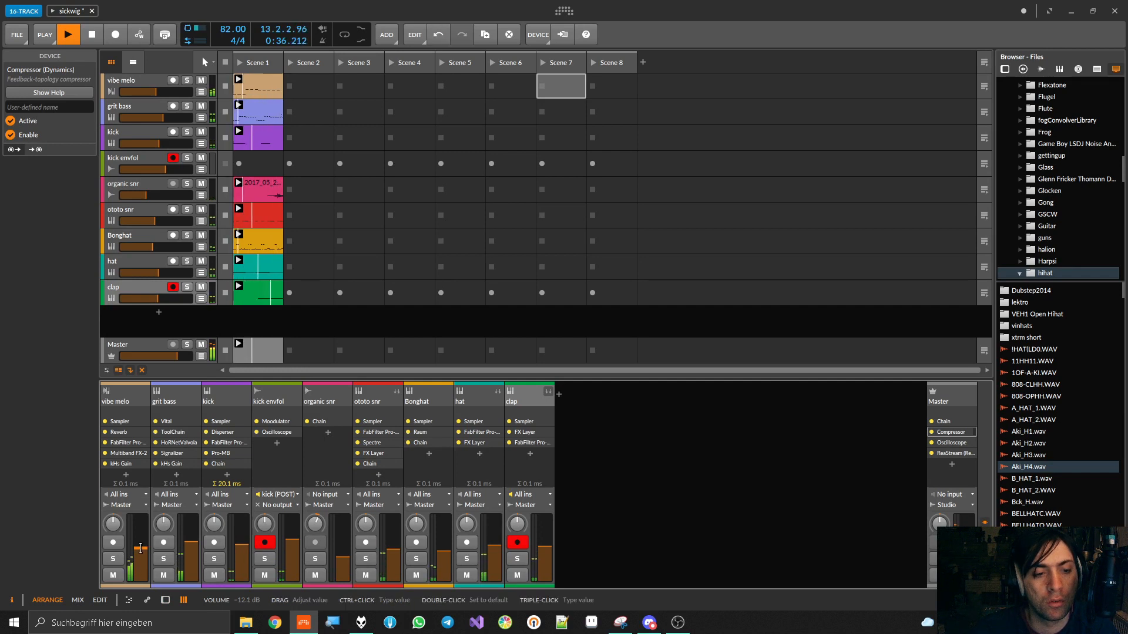
key("ctrl+s")
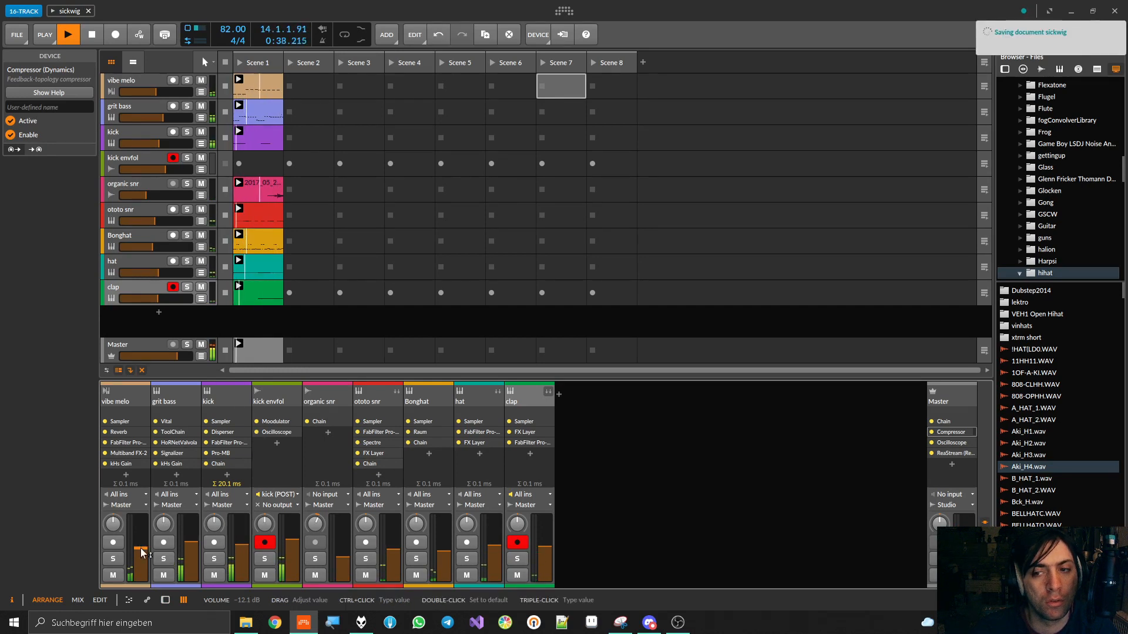
key("space")
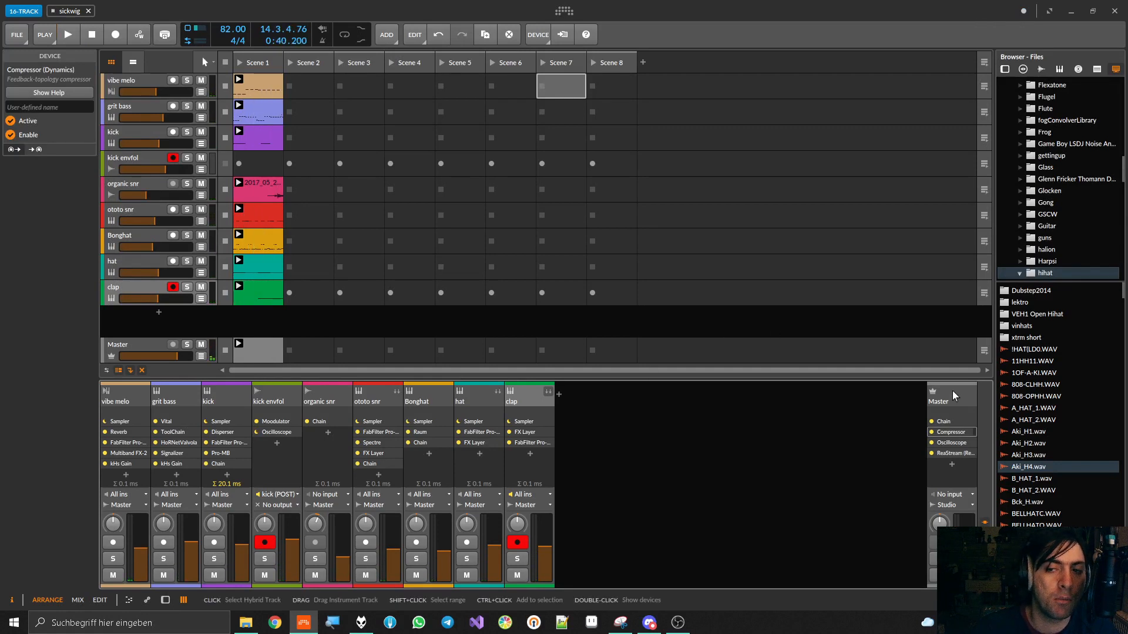
Show the Master track's devices and inspect its Compressor and Chain, collapsing both again
key("d")
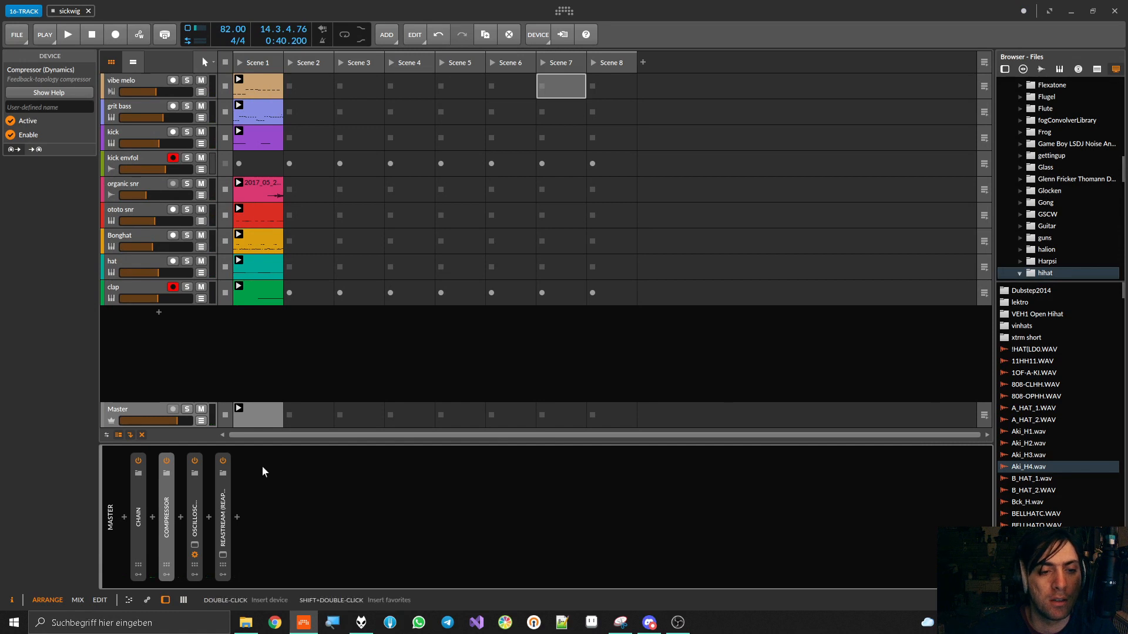
double_click(167, 506)
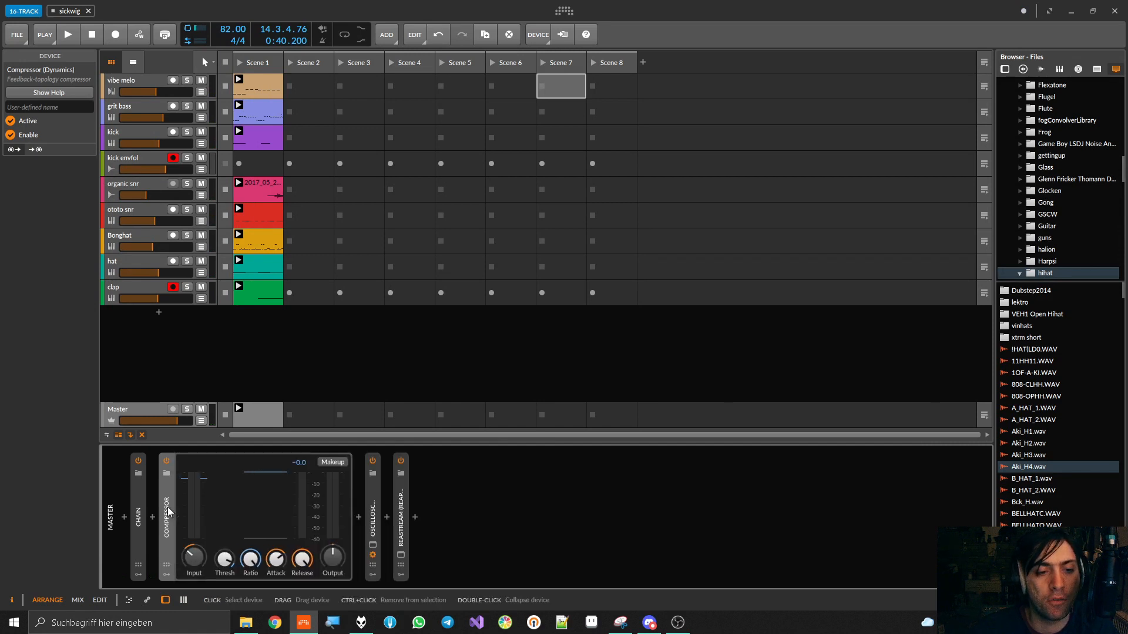
double_click(167, 506)
double_click(139, 514)
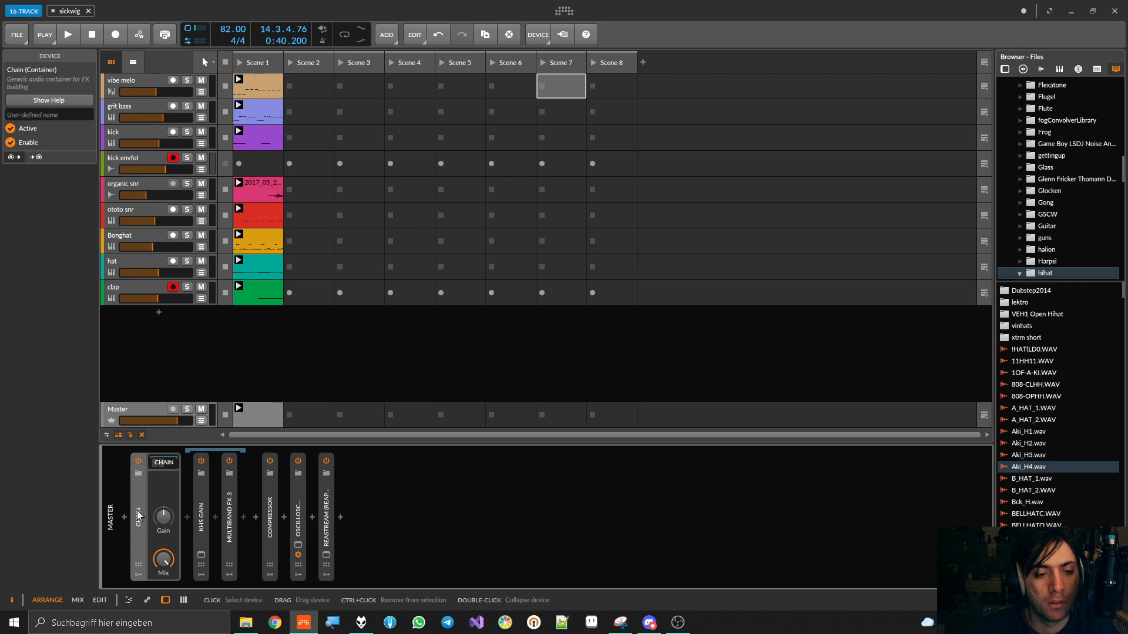
double_click(146, 509)
double_click(170, 516)
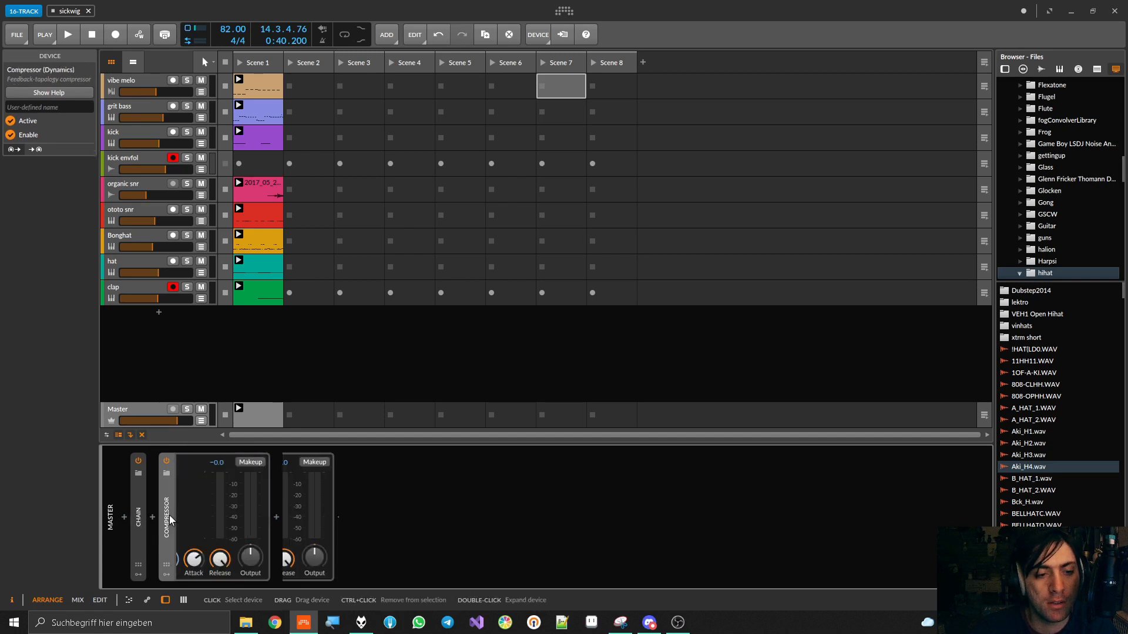
double_click(169, 515)
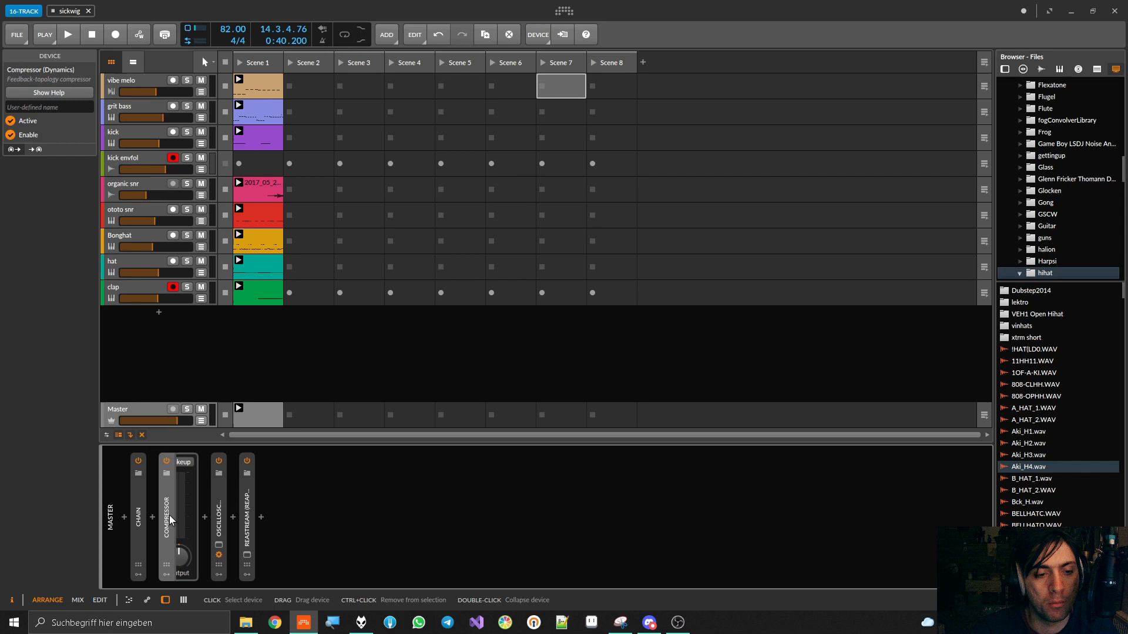
Expand the Master's Chain, check the kHs Gain inside it, and unfold the Multiband FX-3
double_click(140, 522)
left_click(167, 464)
left_click(167, 463)
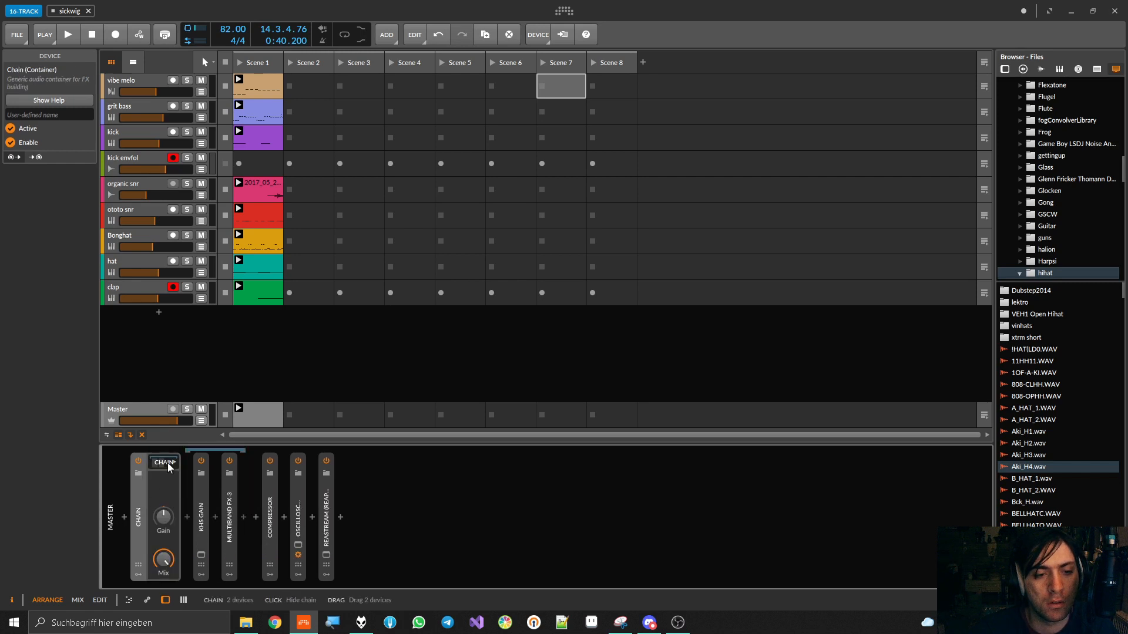
double_click(200, 518)
double_click(331, 517)
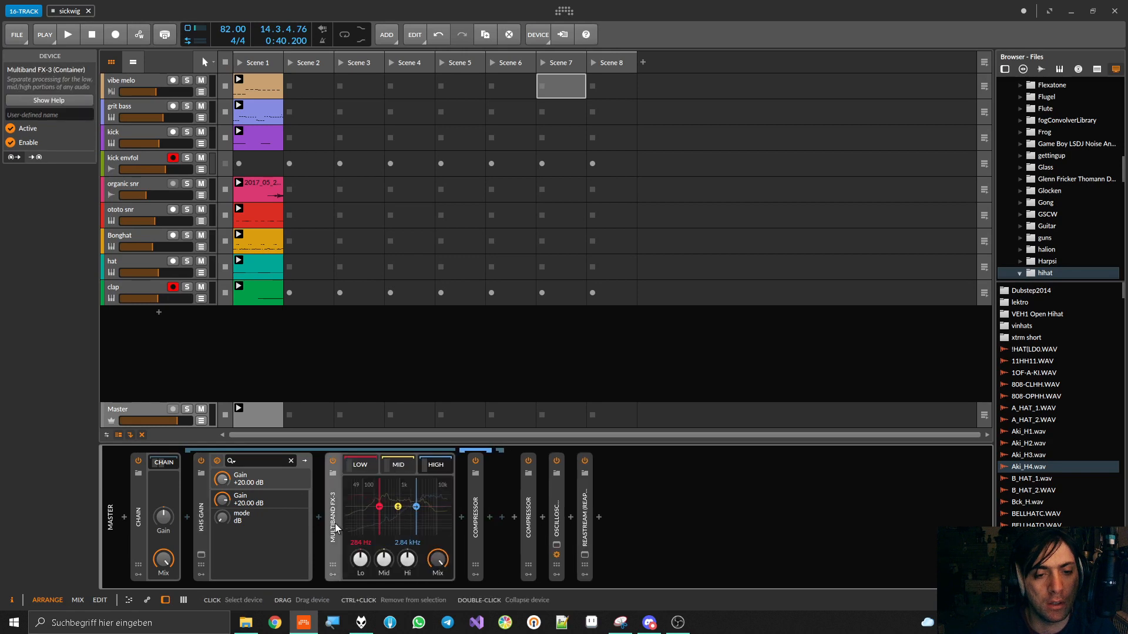
double_click(306, 531)
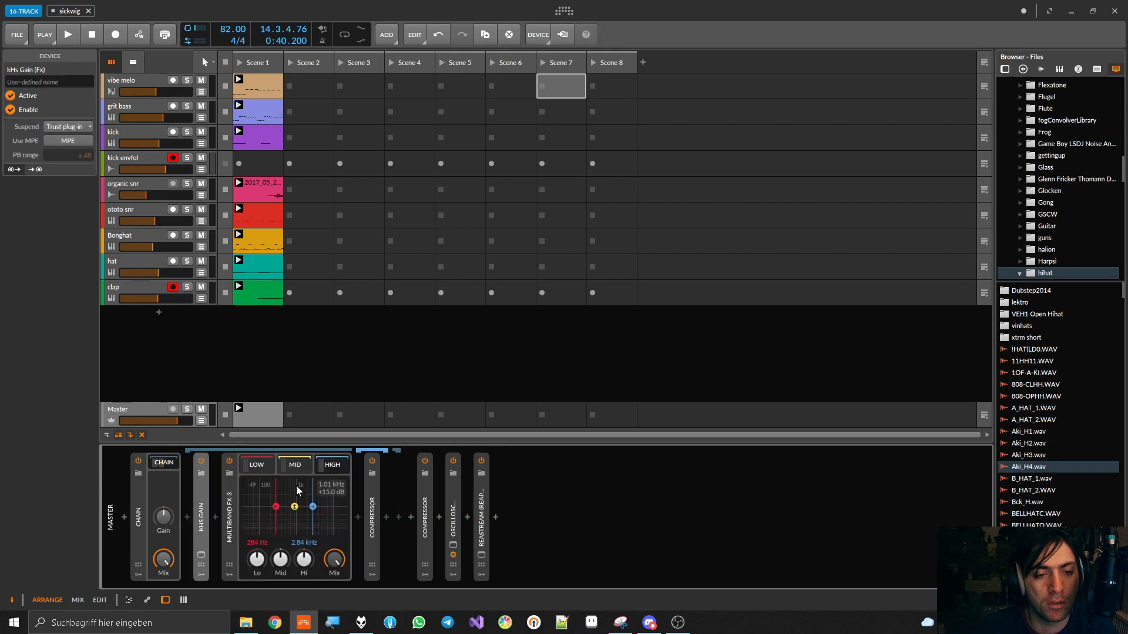
Examine the compressors in the Multiband FX-3's low, mid and high bands, ending on the low band's chain
left_click(259, 467)
left_click(302, 466)
left_click(344, 468)
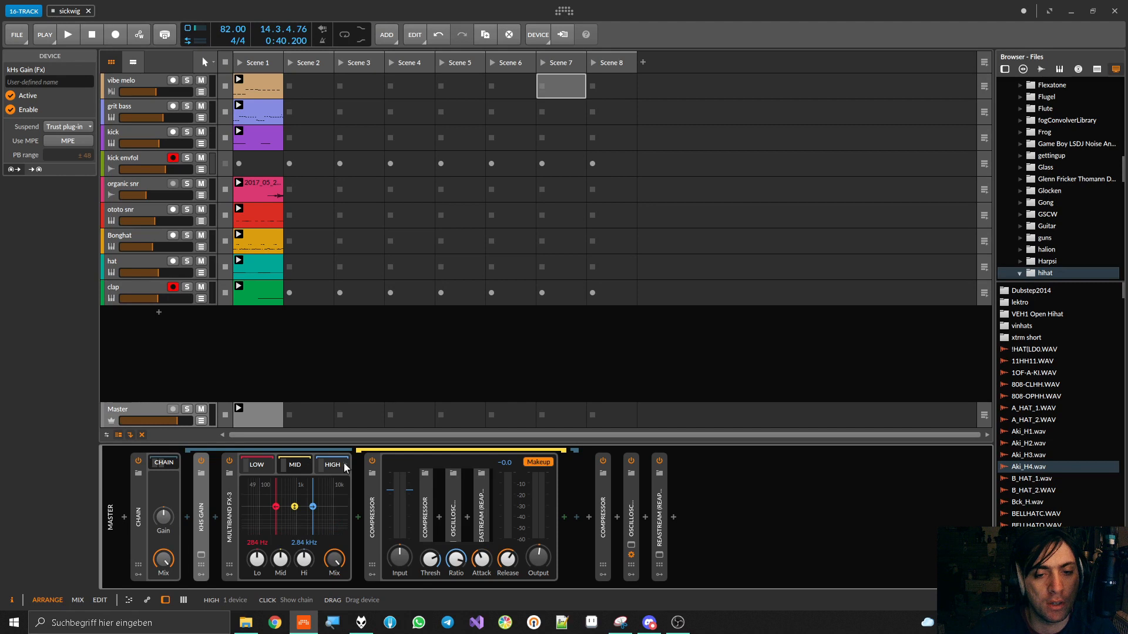
double_click(370, 499)
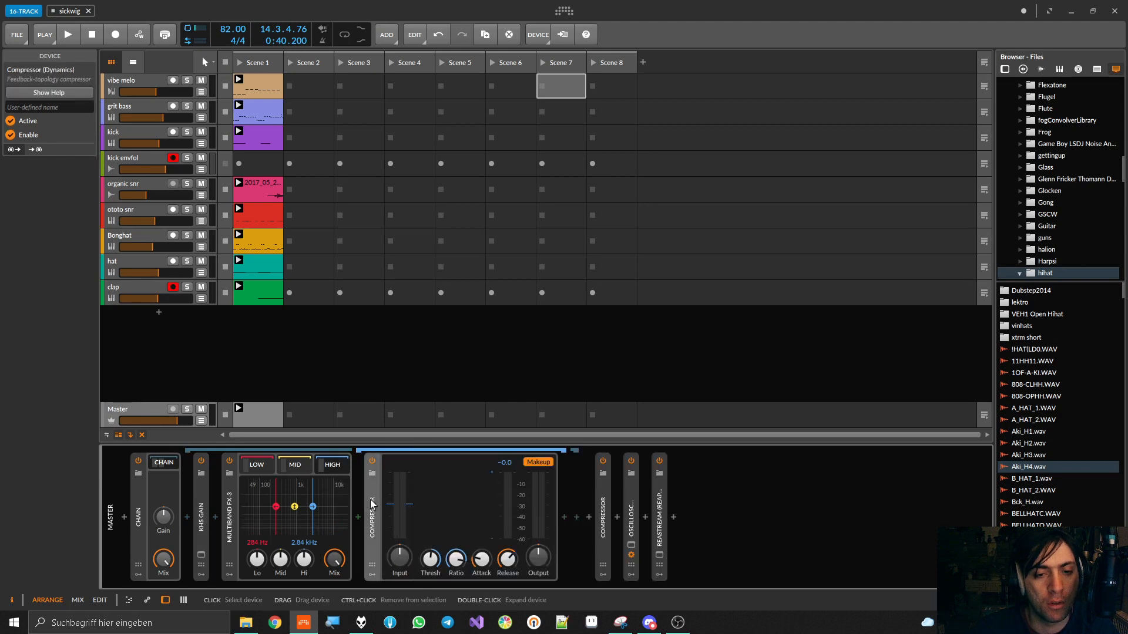
left_click(255, 466)
left_click(300, 466)
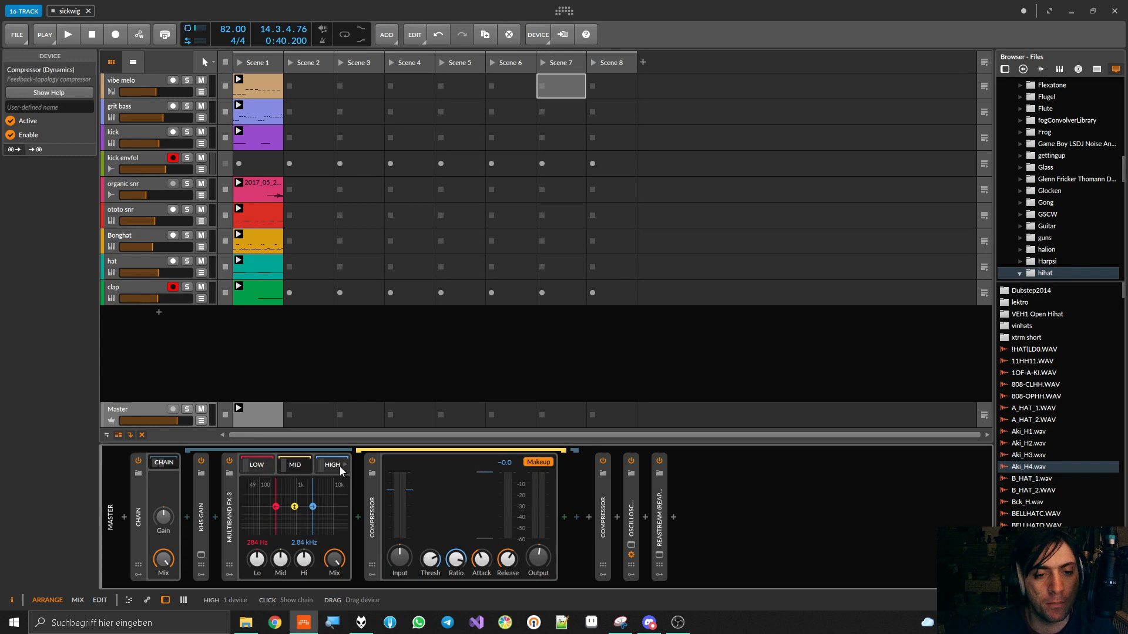
left_click(333, 468)
left_click(284, 468)
left_click(254, 467)
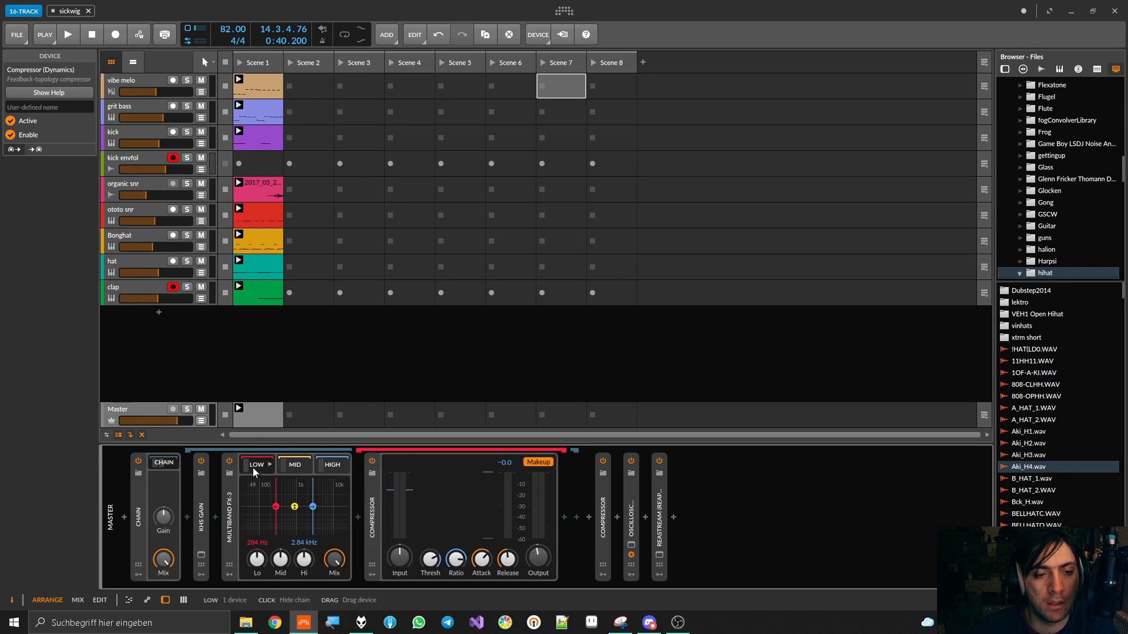
Play the full mix and compare the Master's Multiband FX-3 bypassed and enabled, leaving it enabled
left_click(231, 474)
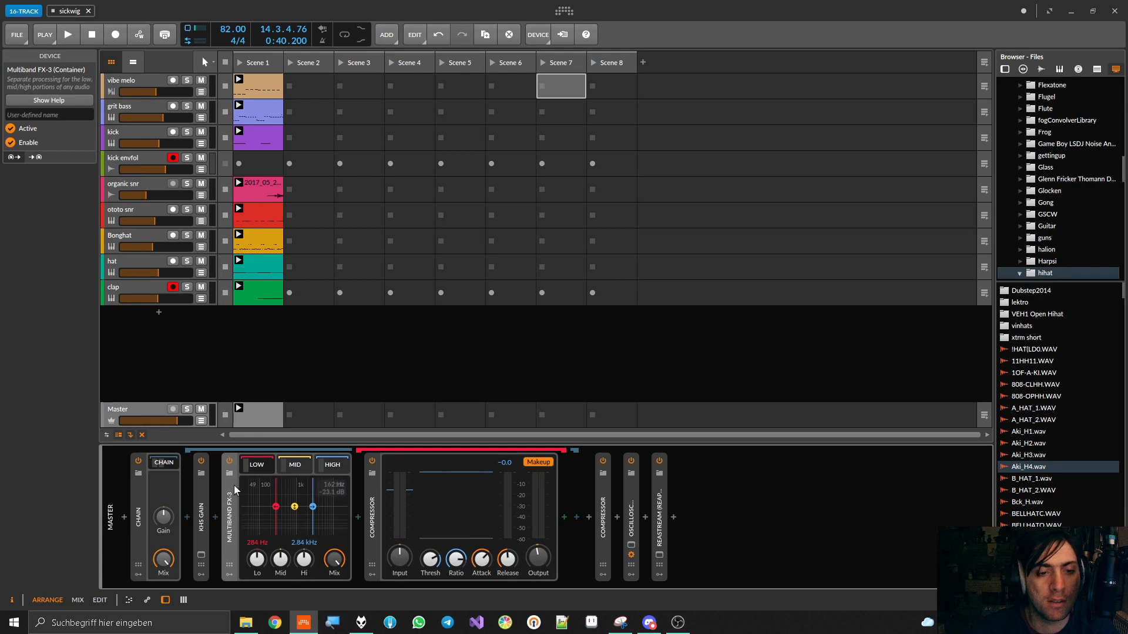
left_click(230, 461)
key("space")
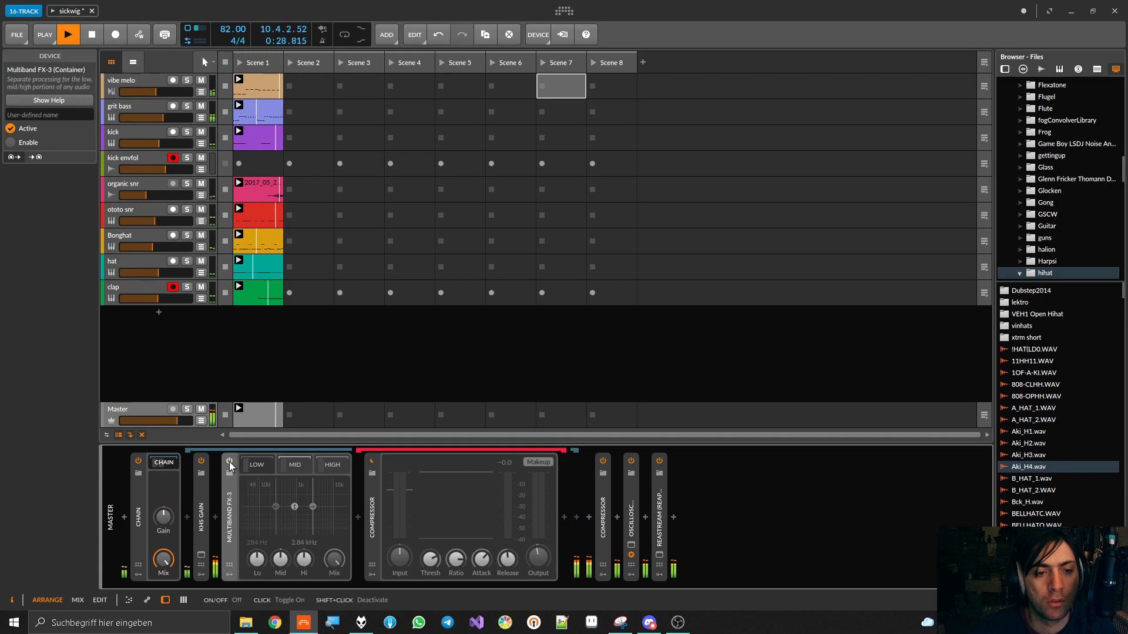
left_click(229, 461)
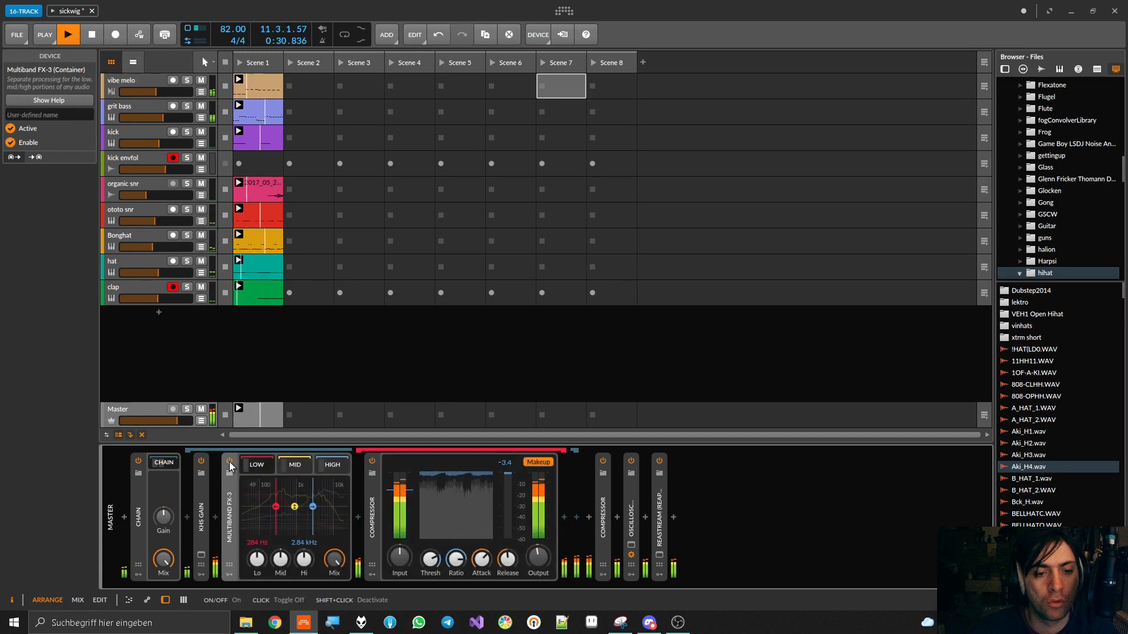
left_click(229, 462)
left_click(229, 462)
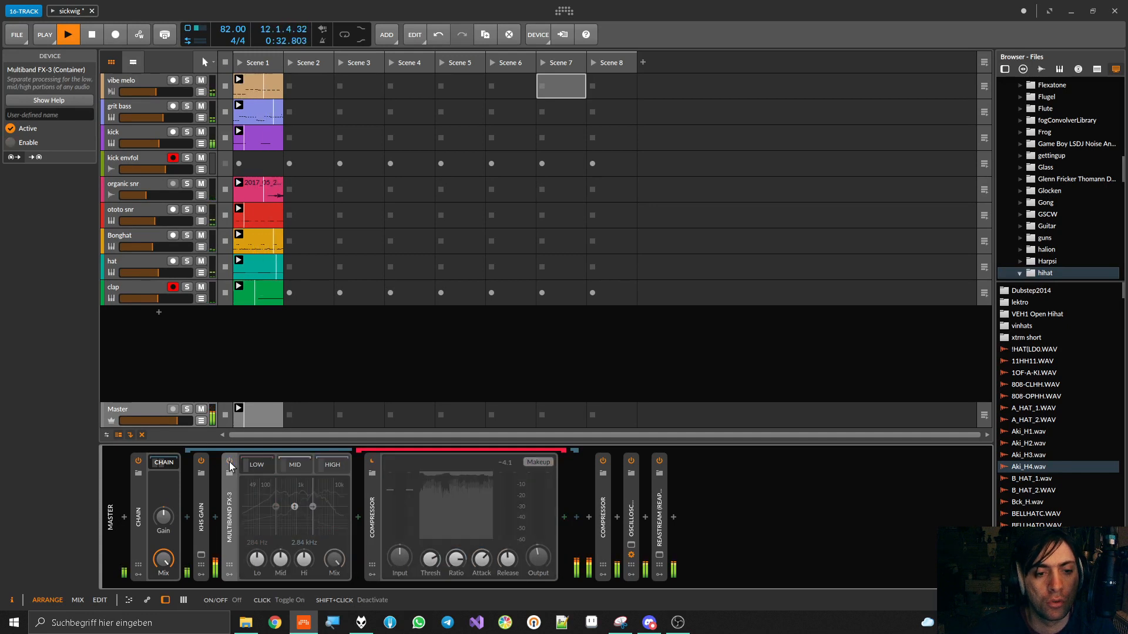
left_click(229, 461)
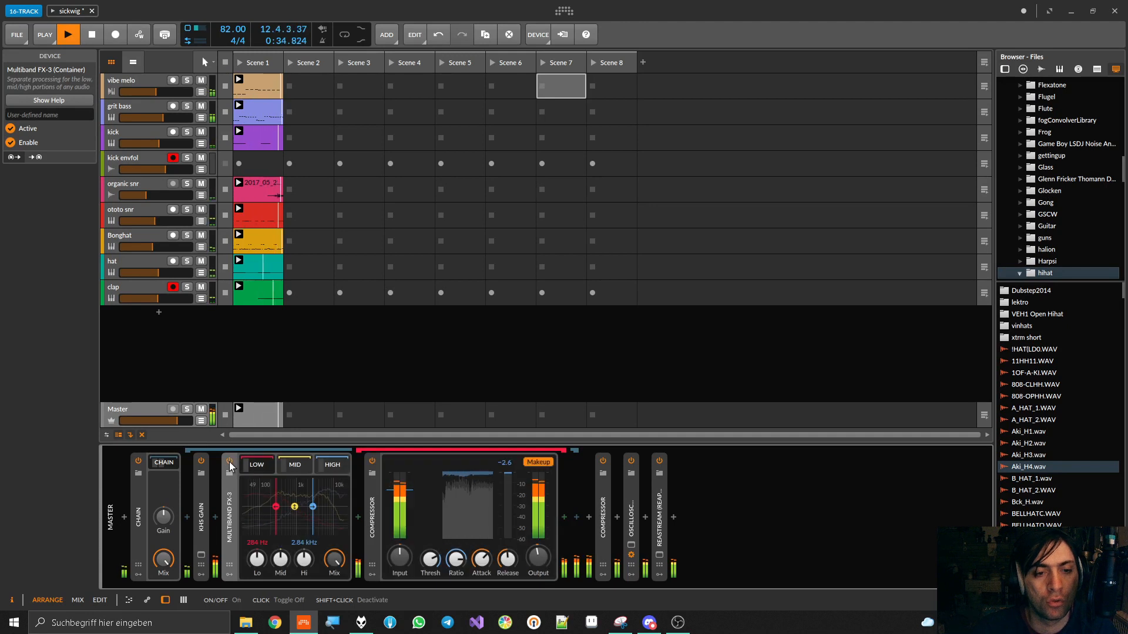
key("space")
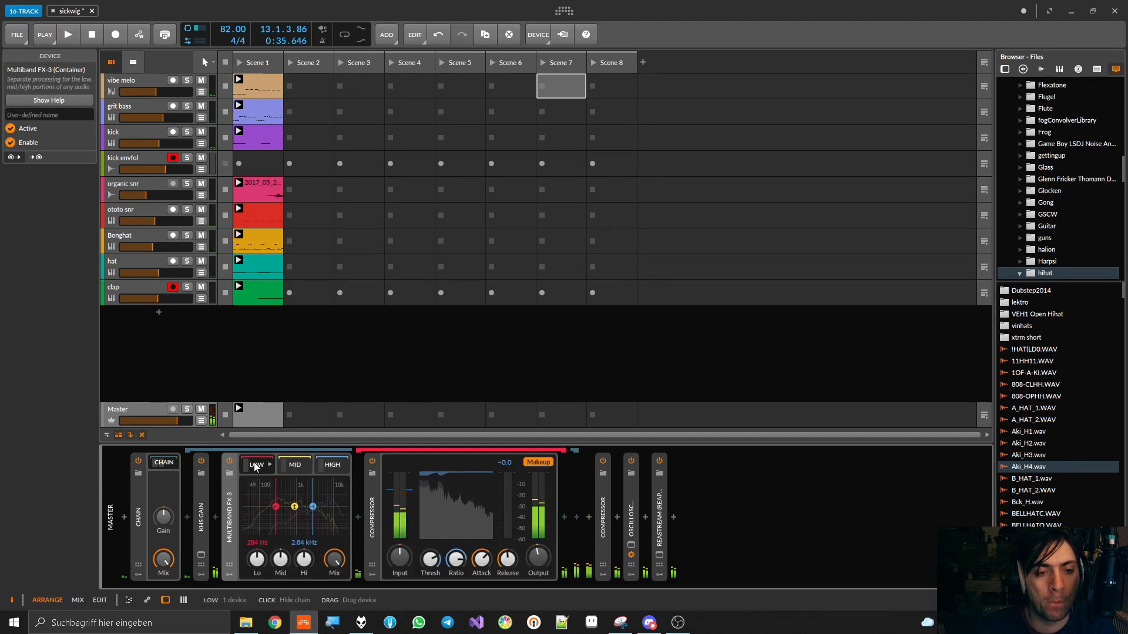
Turn the Multiband FX-3's mid and high band gains fully down and audition the low band alone
left_click(256, 465)
left_click(255, 465)
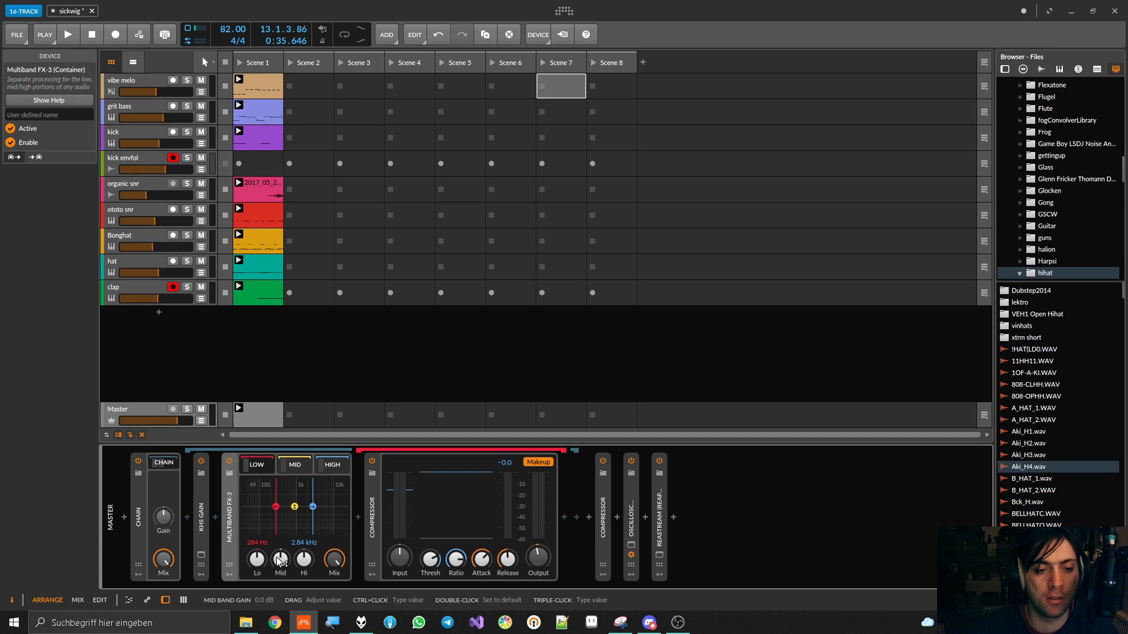
double_click(142, 499)
double_click(142, 499)
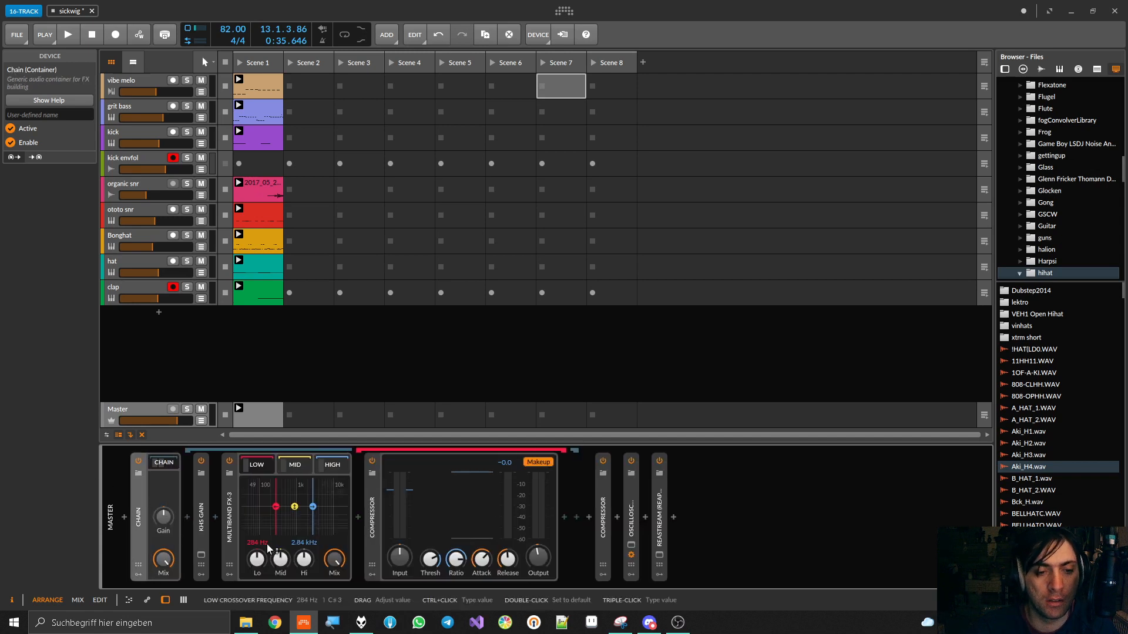
left_click_drag(281, 562, 304, 616)
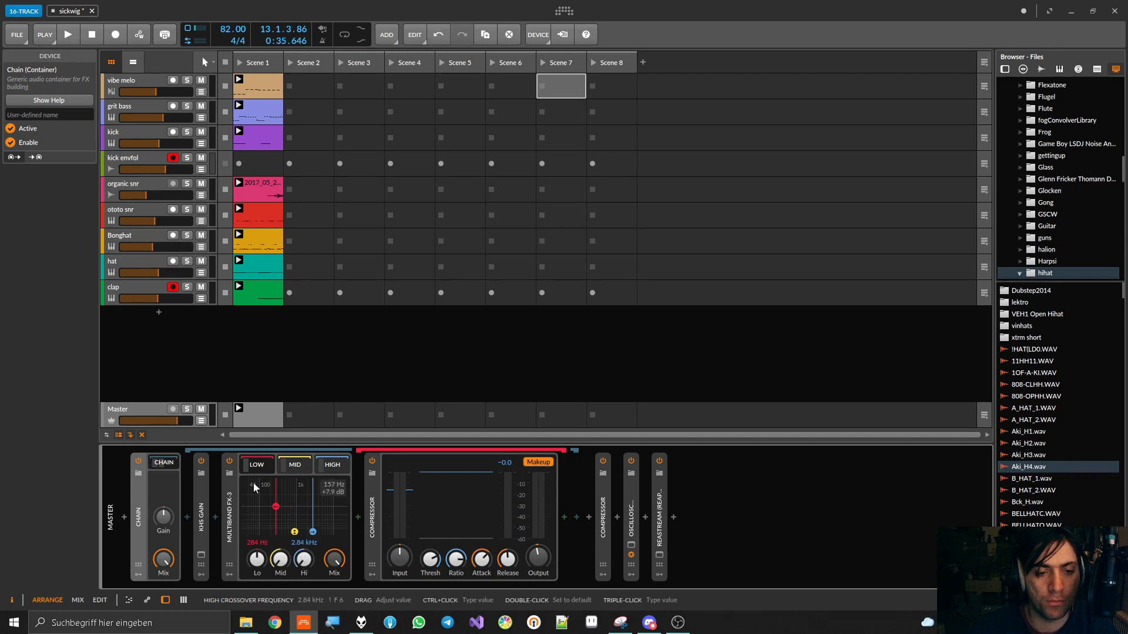
key("space")
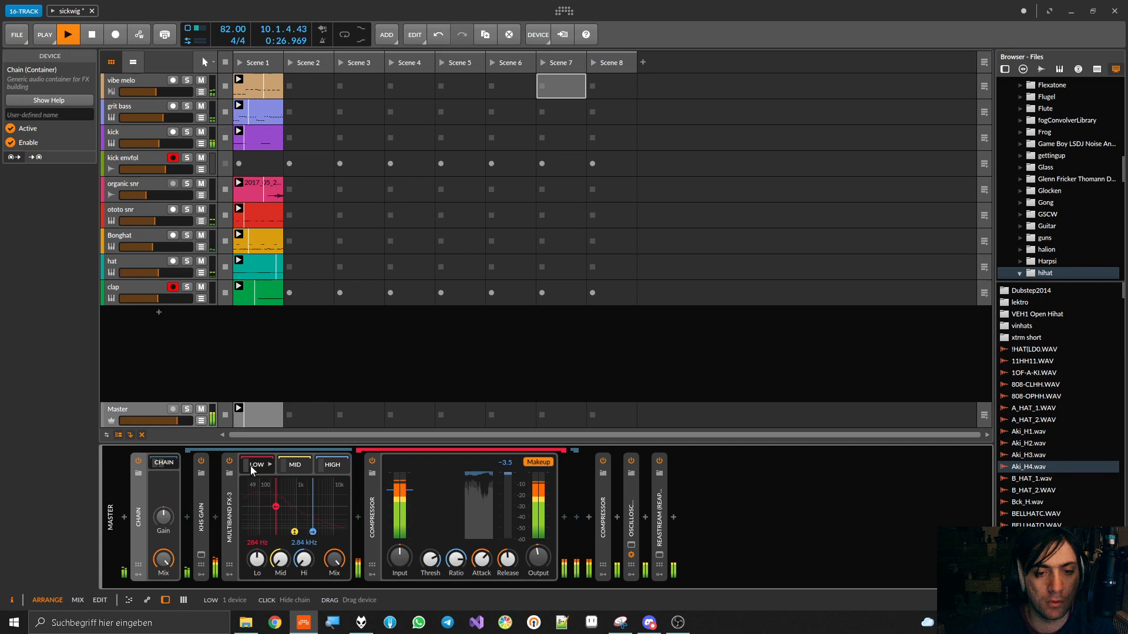
key("space")
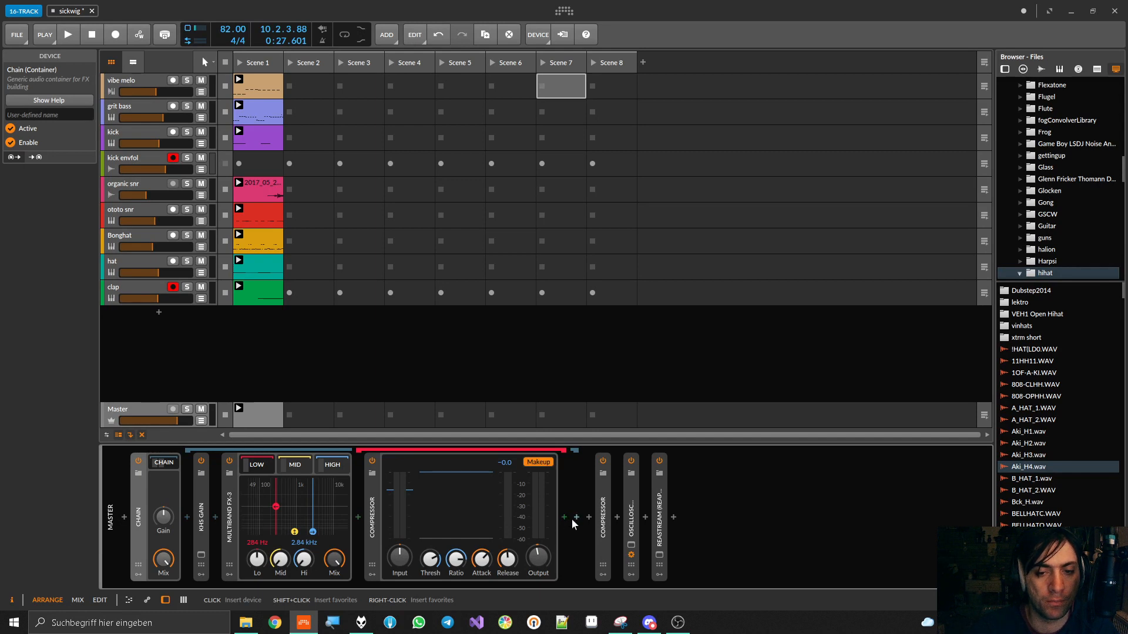
Insert HoRNetValvola after the Multiband FX-3 inside the Master's Chain and start playback
left_click(575, 517)
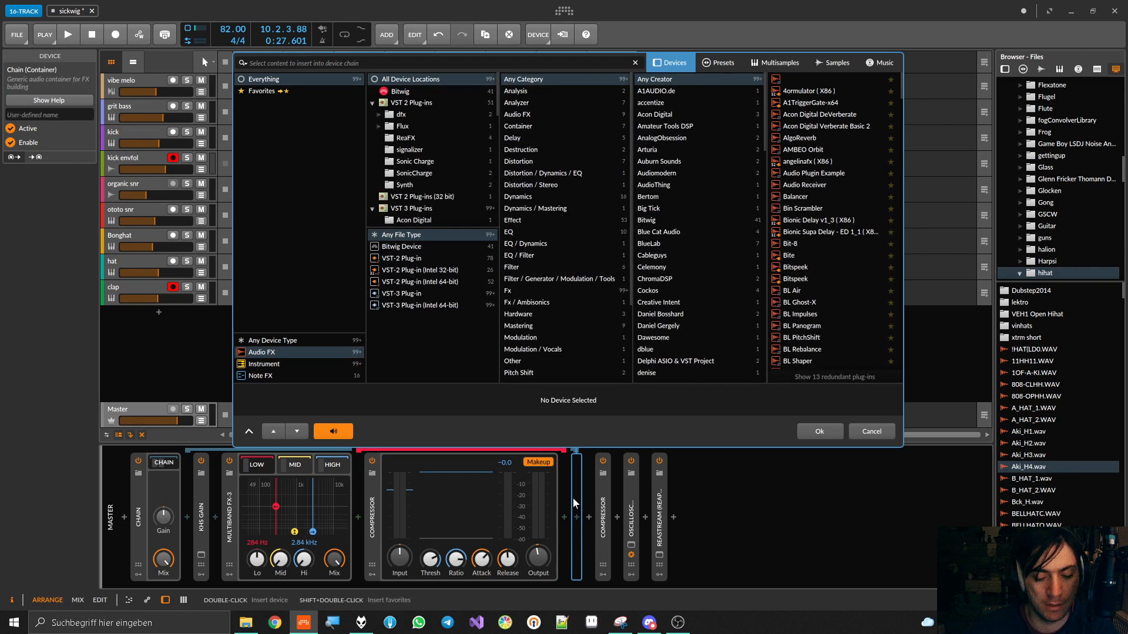
type("valv")
double_click(820, 82)
key("space")
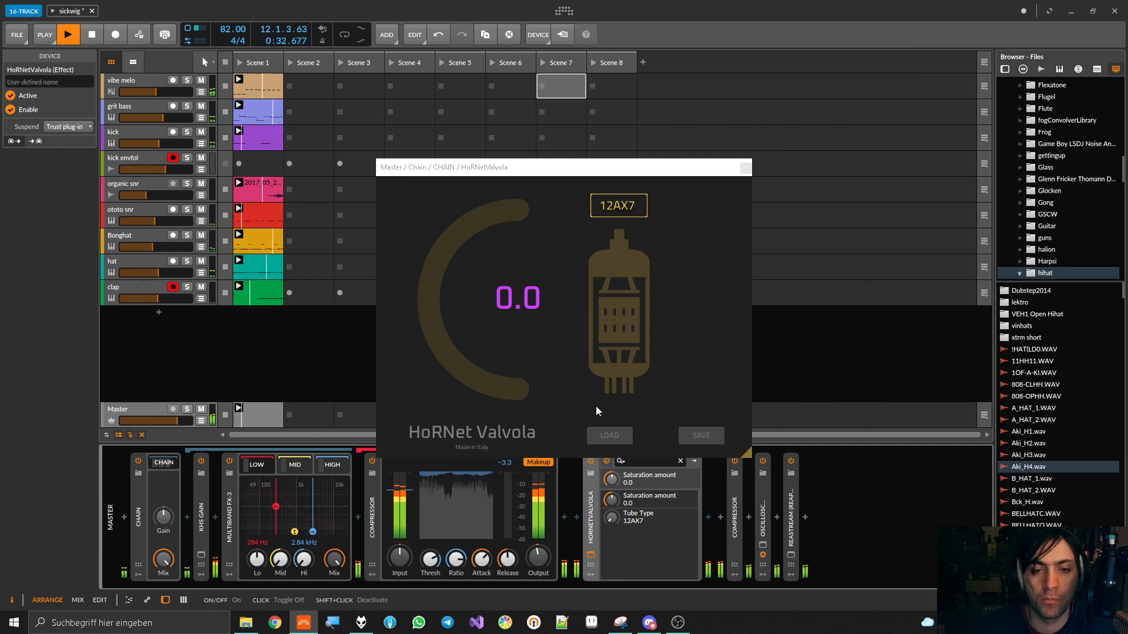
Set HoRNetValvola to the 12AY7 tube with a saturation amount of -68.8, then compare it bypassed and enabled
left_click_drag(612, 517, 612, 510)
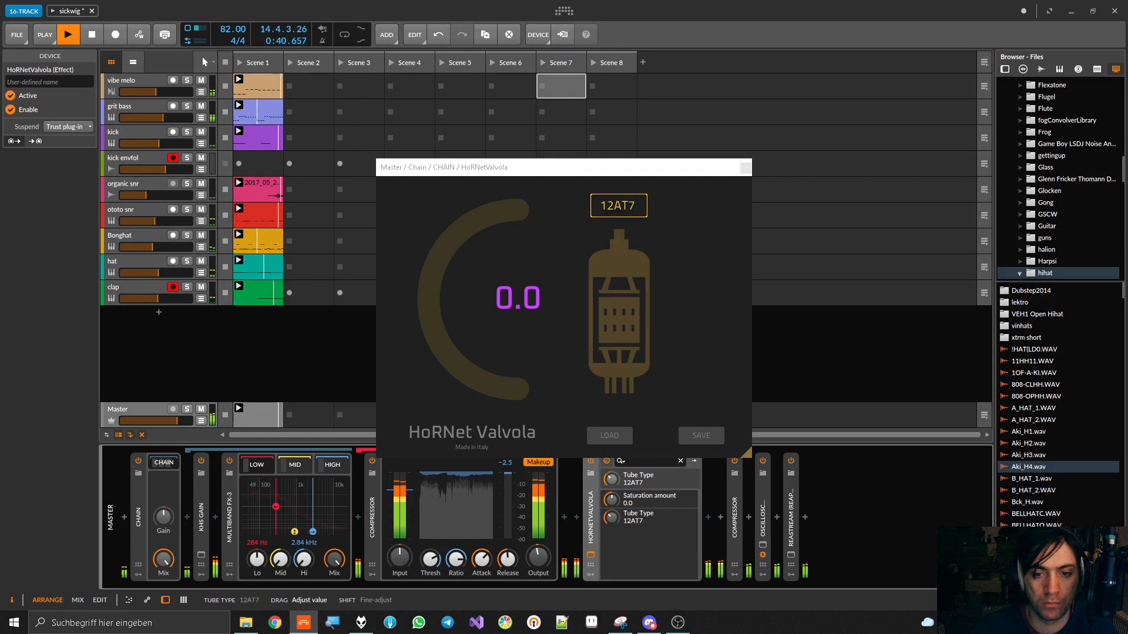
left_click_drag(459, 352, 460, 407)
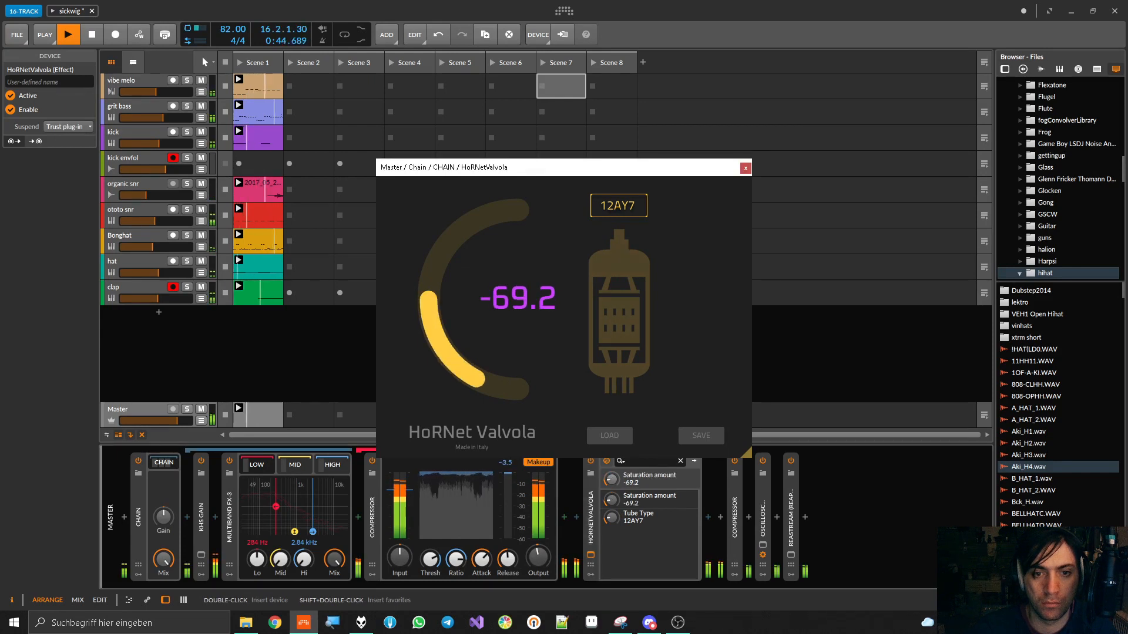
left_click_drag(624, 180, 637, 99)
left_click(590, 460)
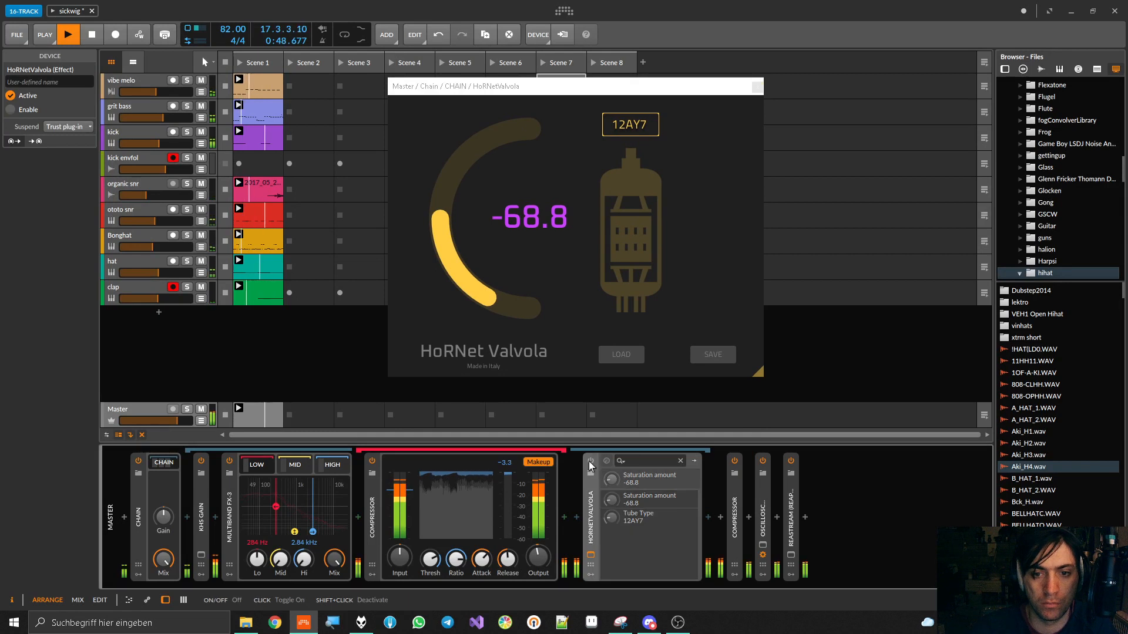
left_click(590, 460)
Move HoRNetValvola before the low band's compressor, set its saturation amount to -84.0, and compare it bypassed and enabled
left_click_drag(589, 497, 393, 505)
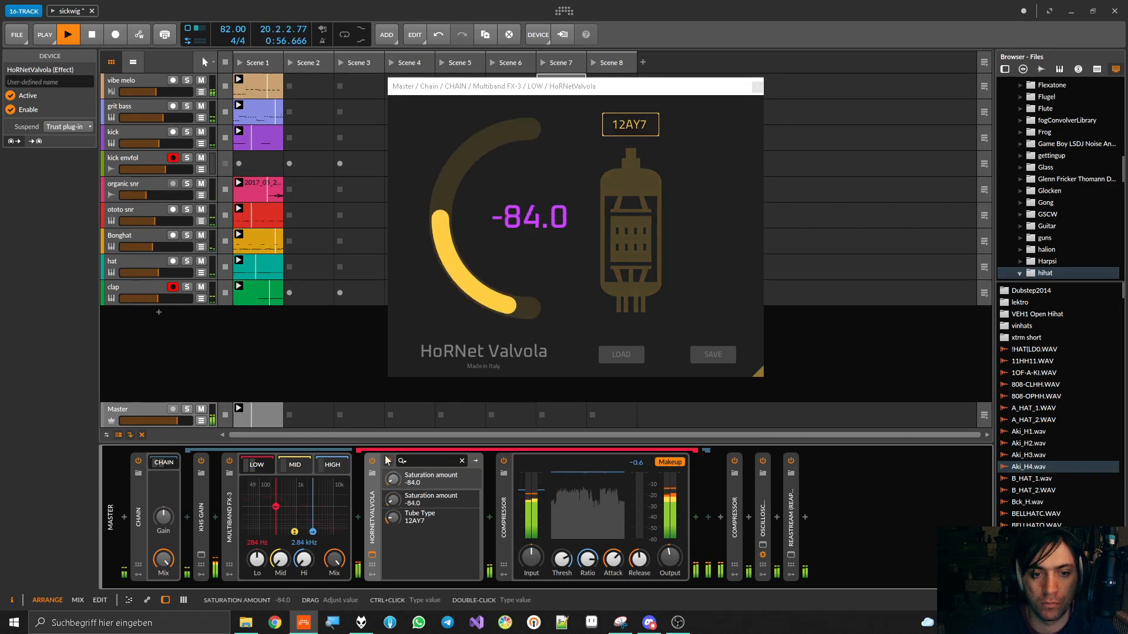
left_click(372, 461)
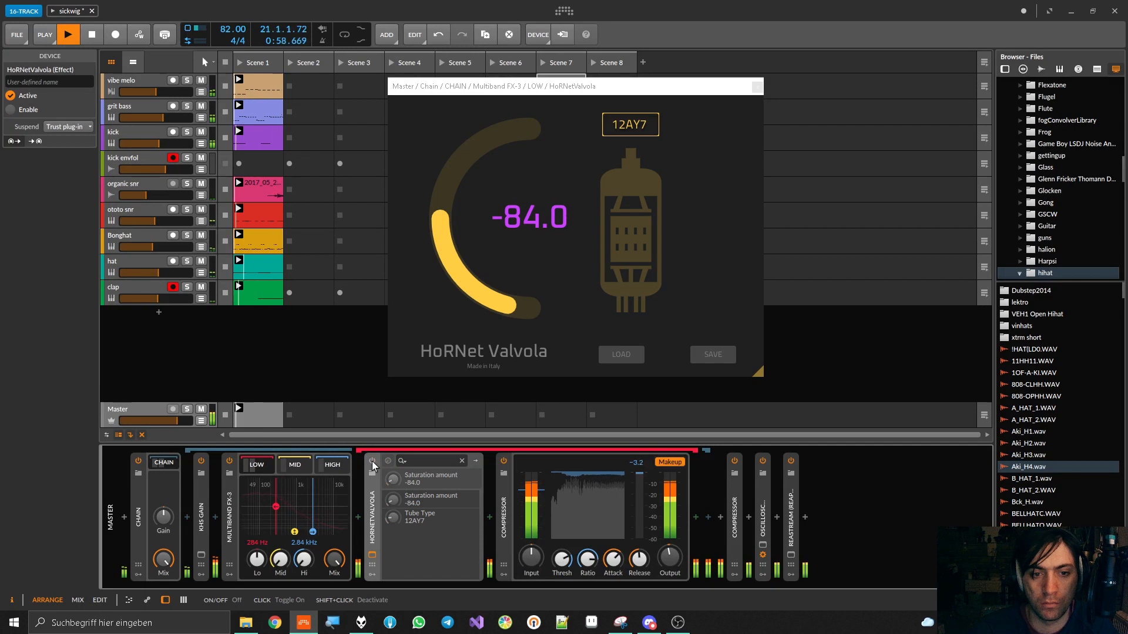
left_click(372, 462)
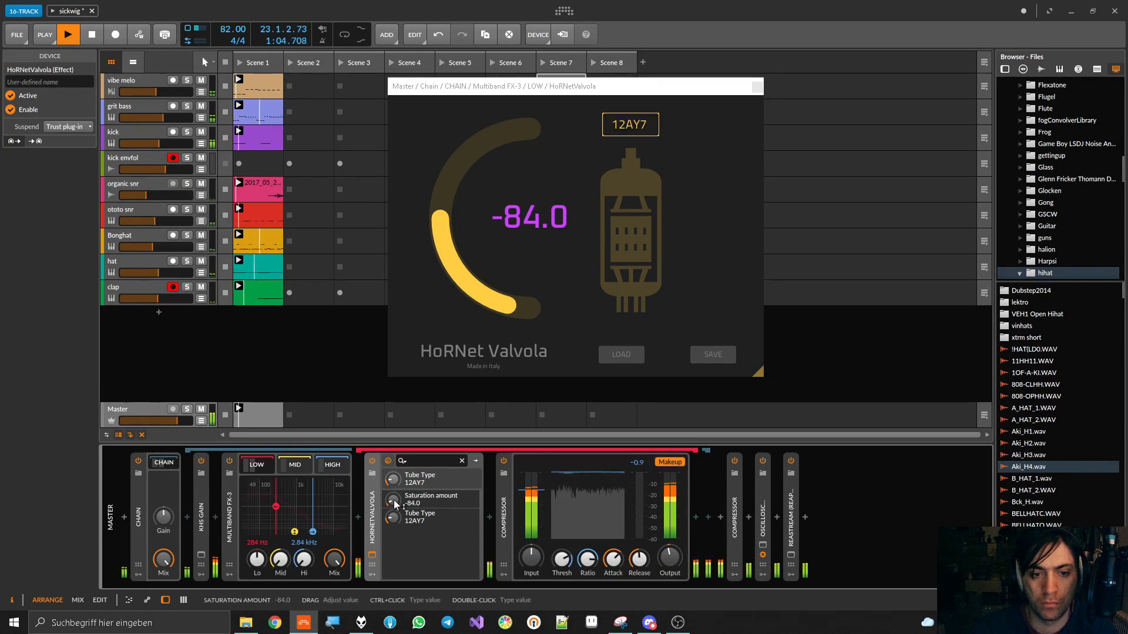
Set the low band HoRNetValvola's saturation amount to -86.0 and compare it bypassed and enabled
left_click_drag(395, 503, 394, 509)
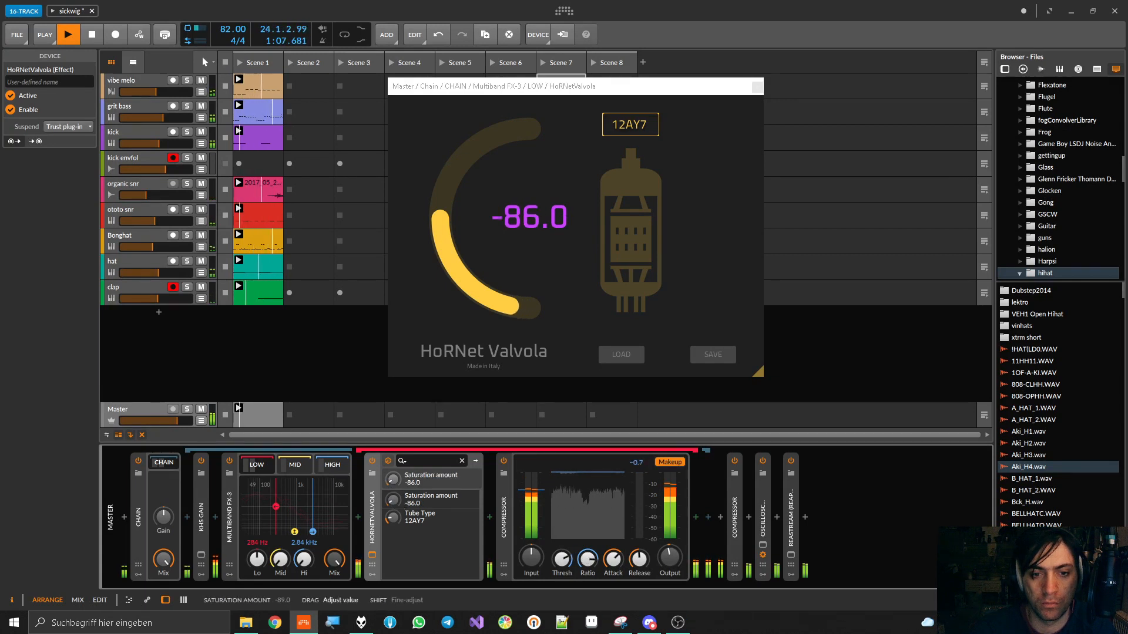
left_click(372, 461)
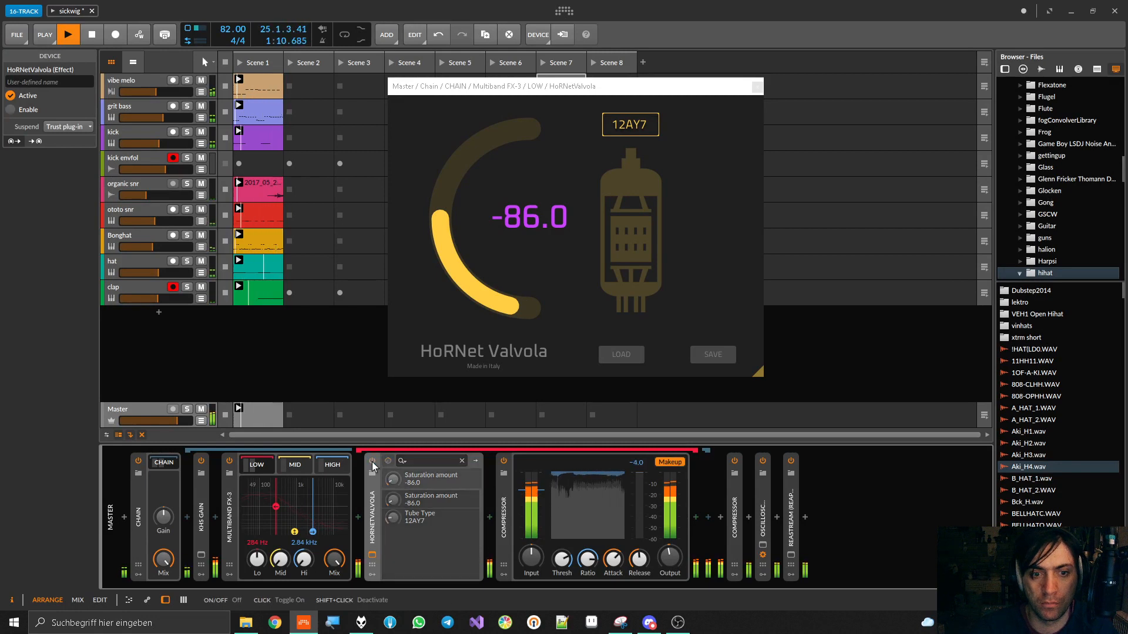
left_click(372, 462)
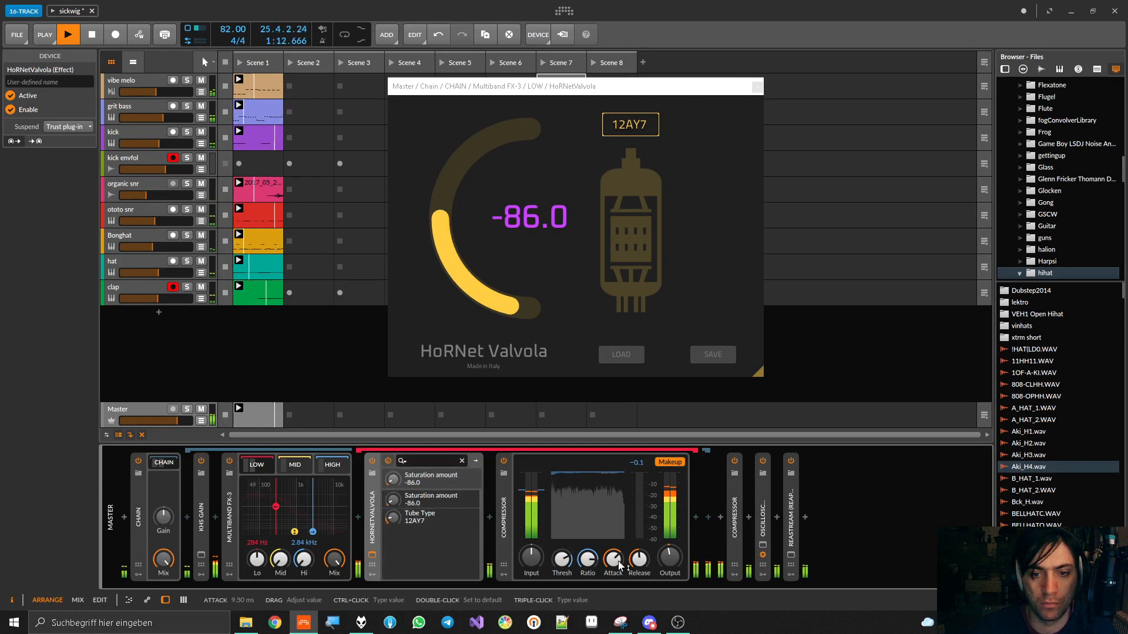
key("space")
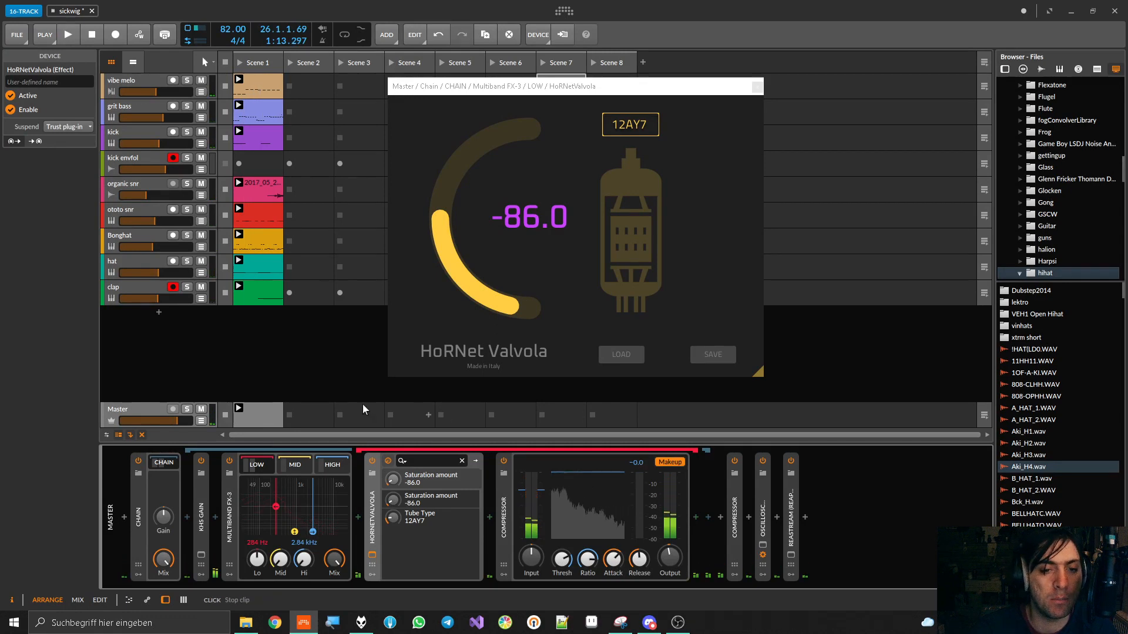
Reset the Multiband FX-3's mid and high band gains to default and compare the low band's HoRNetValvola bypassed and enabled in the full mix
double_click(279, 558)
double_click(303, 560)
key("space")
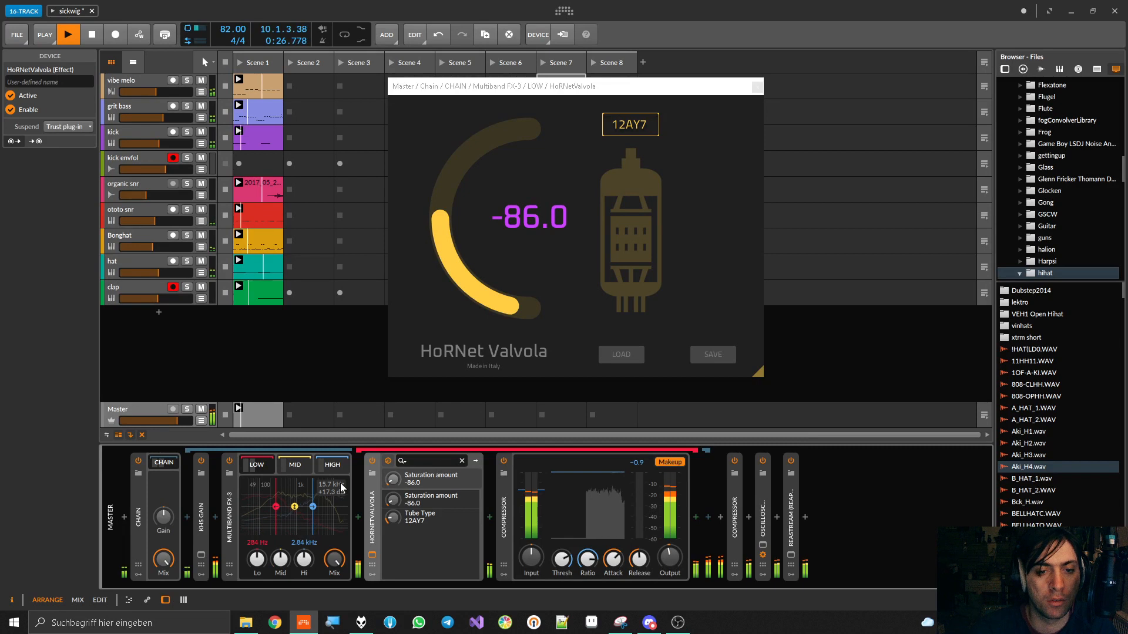
left_click(372, 462)
left_click(372, 462)
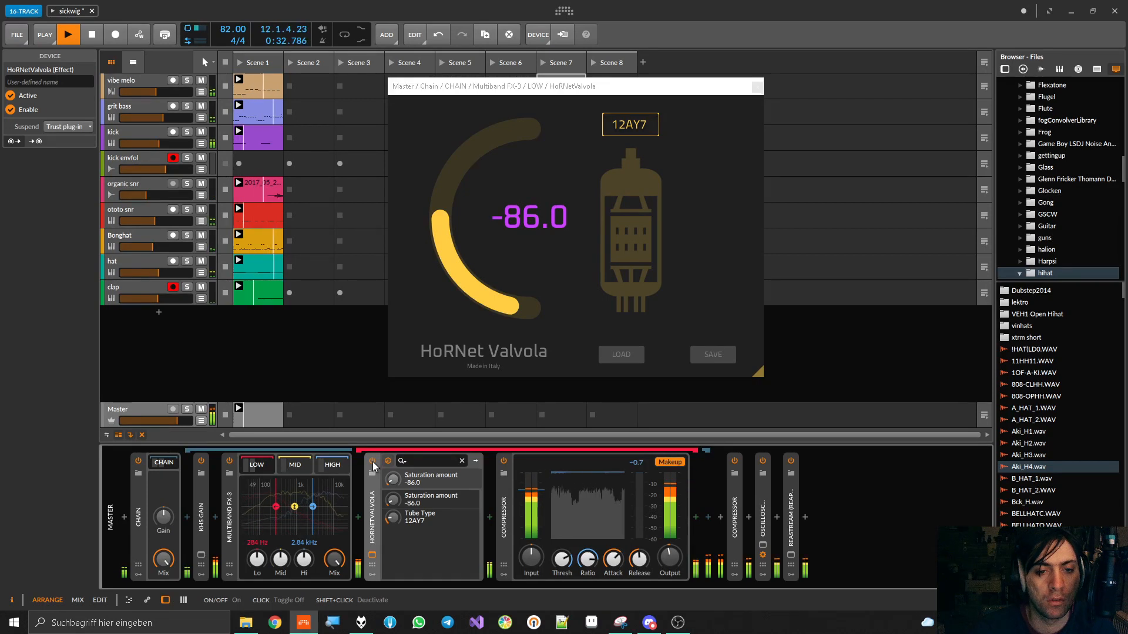
left_click(373, 462)
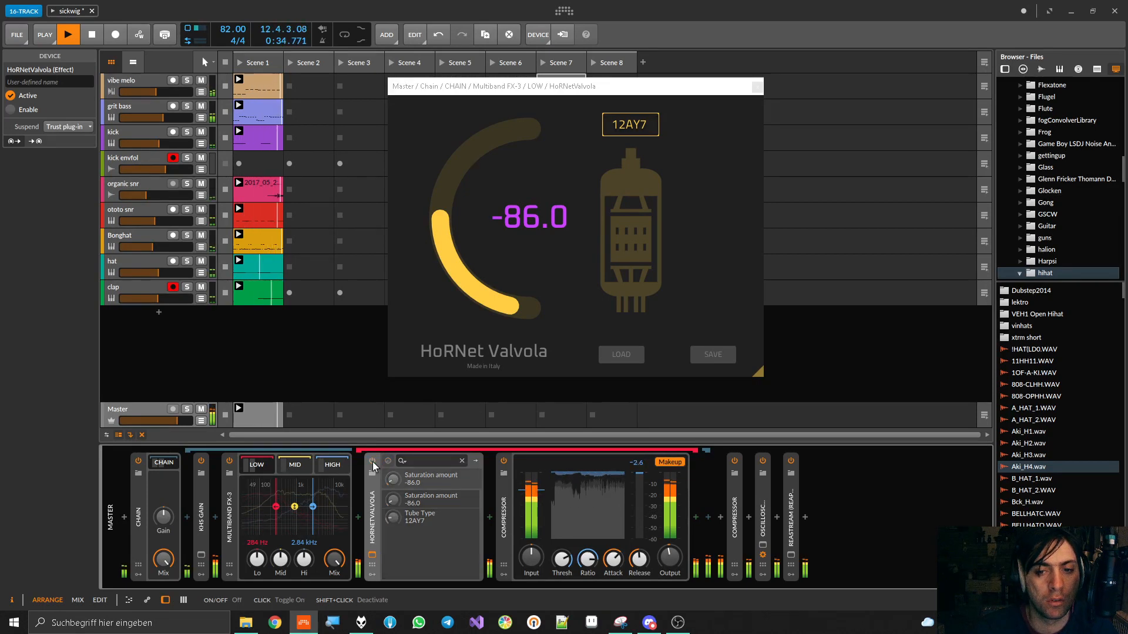
left_click(373, 461)
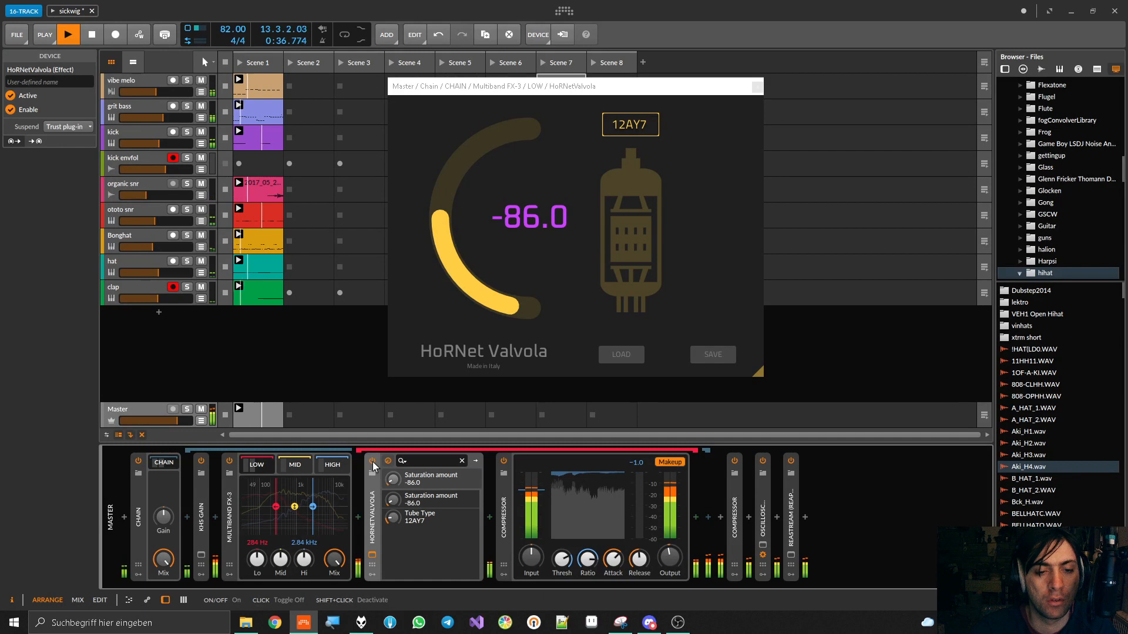
key("space")
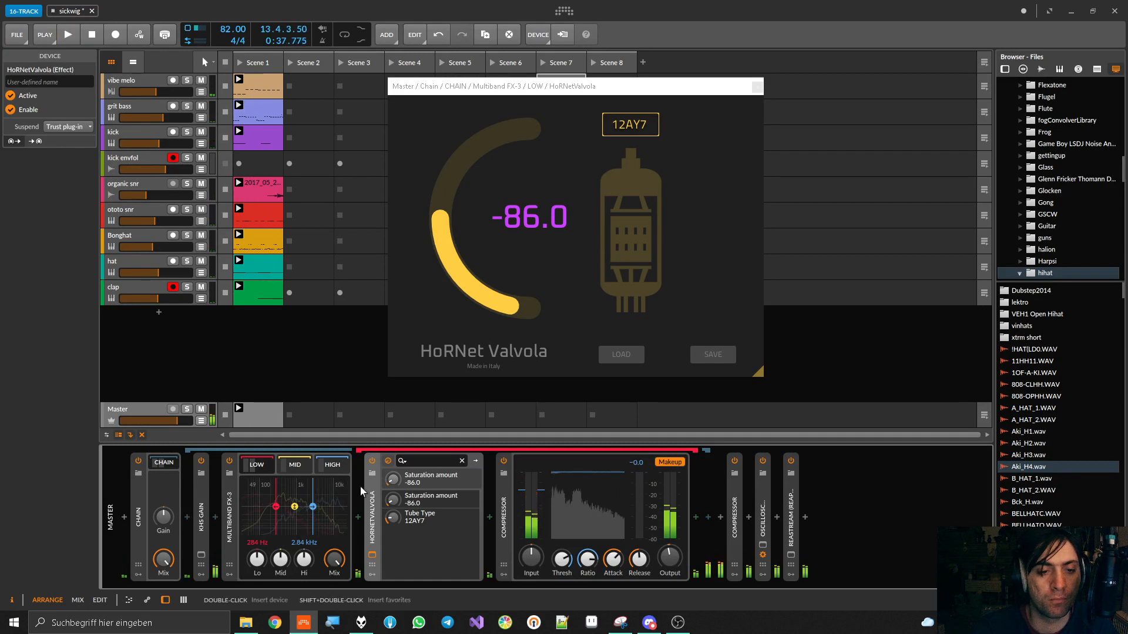
With the mid and high bands turned fully down, set HoRNetValvola to the 12AT7 tube with a saturation amount of -51.0 and check it against bypass
left_click_drag(280, 560, 308, 593)
key("space")
left_click_drag(397, 508, 397, 478)
mouse_move(394, 519)
left_mouse_down()
mouse_move(394, 476)
mouse_move(393, 520)
mouse_move(393, 507)
left_mouse_up()
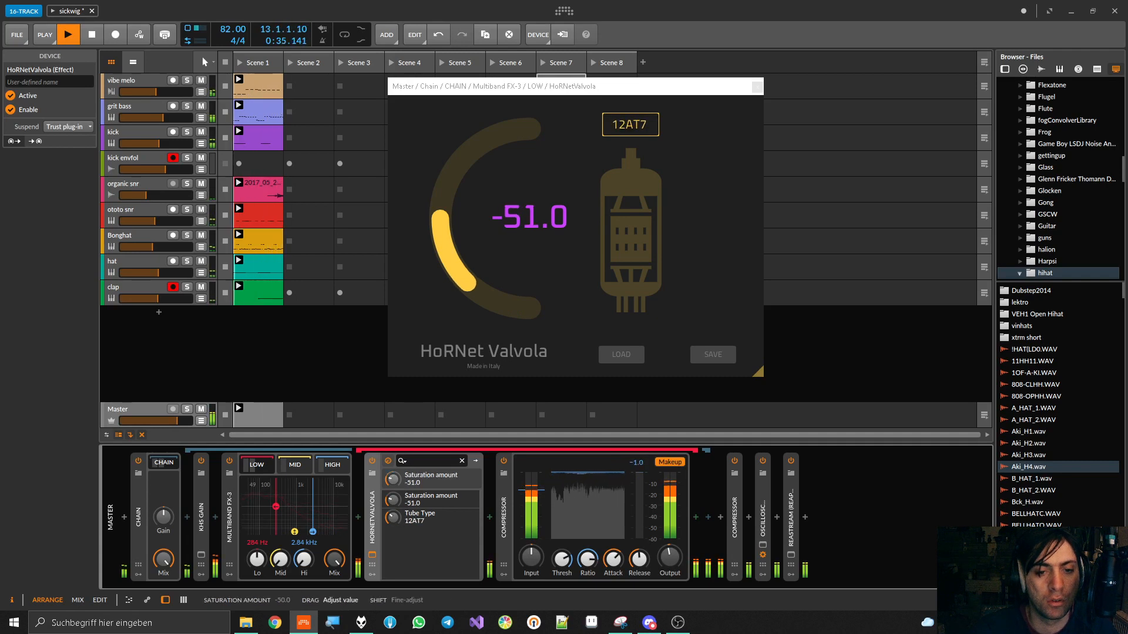
left_click(373, 462)
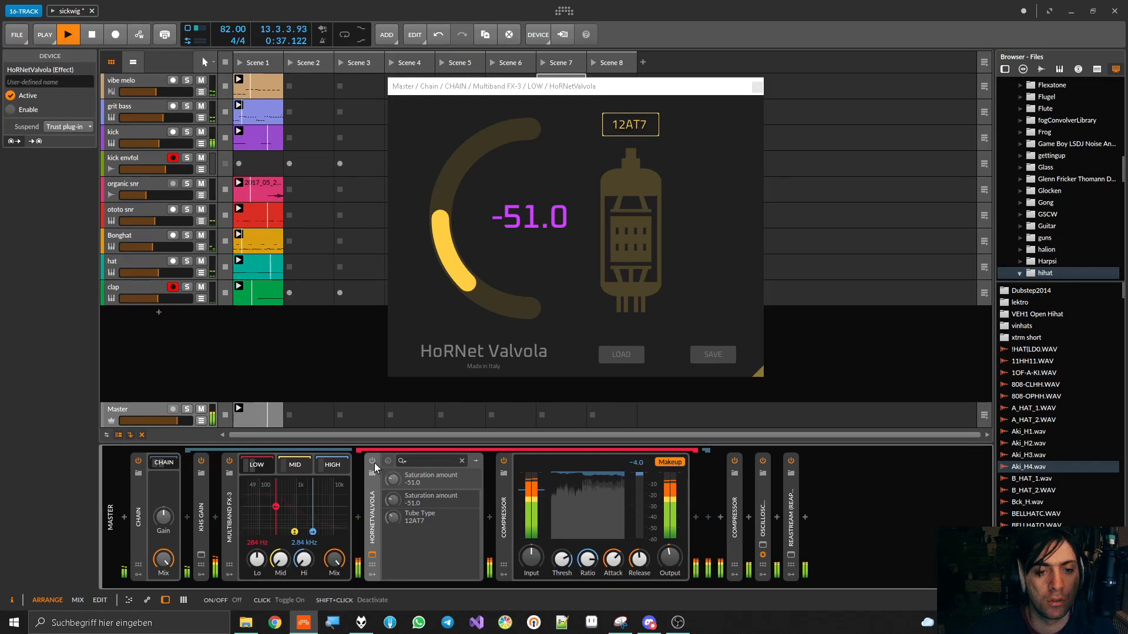
left_click(374, 463)
Reset the mid and high band gains to 0.0 dB and compare the 12AT7 saturation bypassed and enabled in the full mix
double_click(279, 561)
double_click(302, 560)
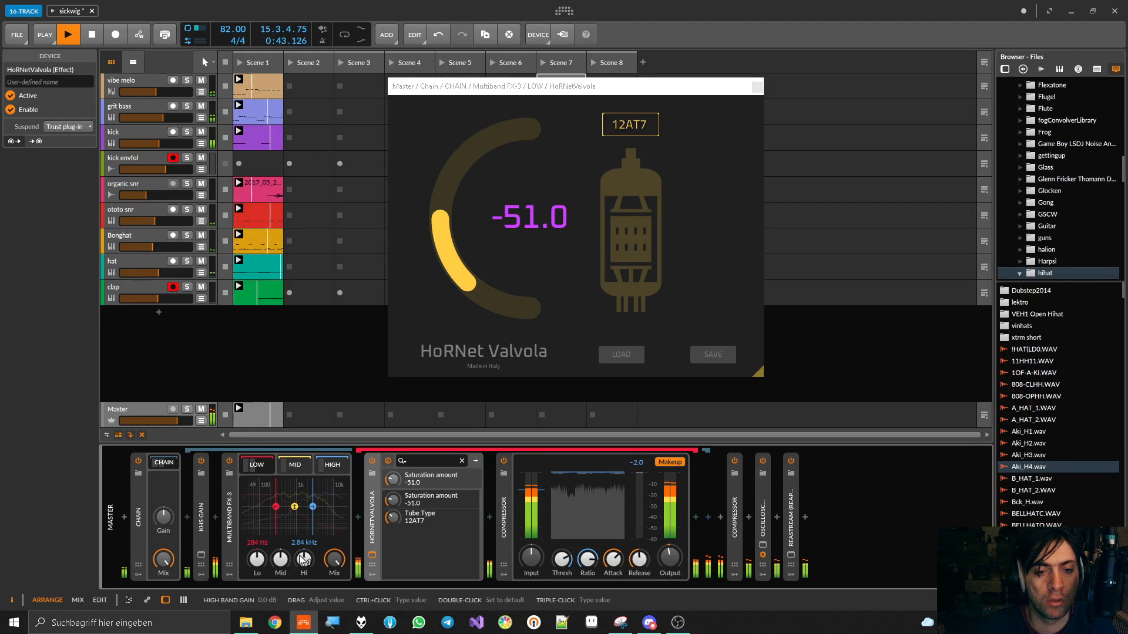
left_click(371, 462)
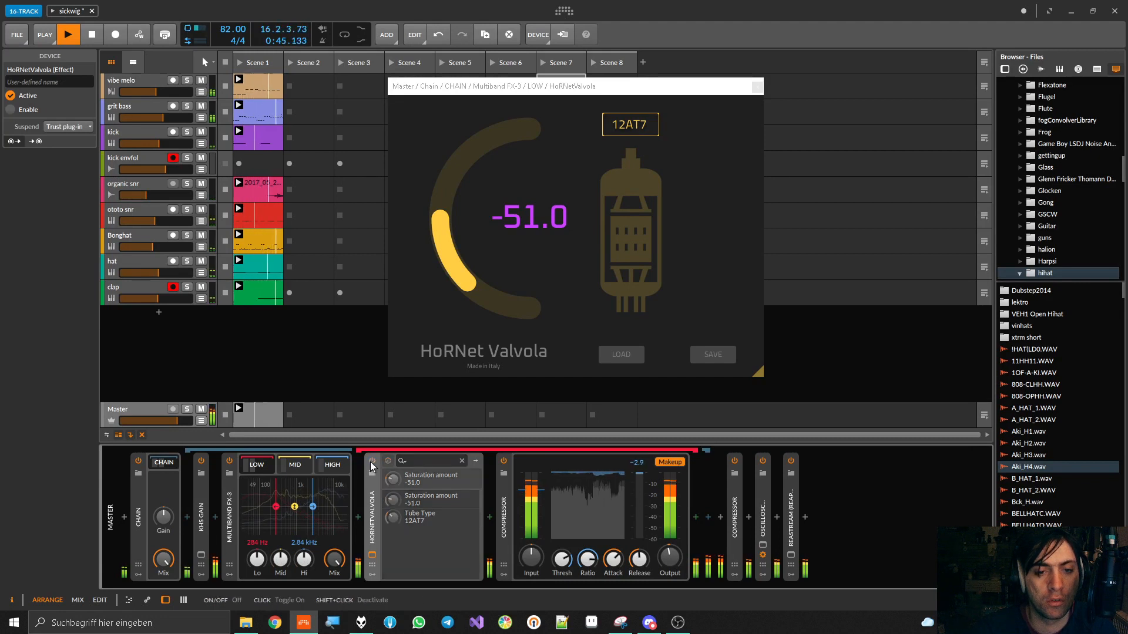
left_click(371, 462)
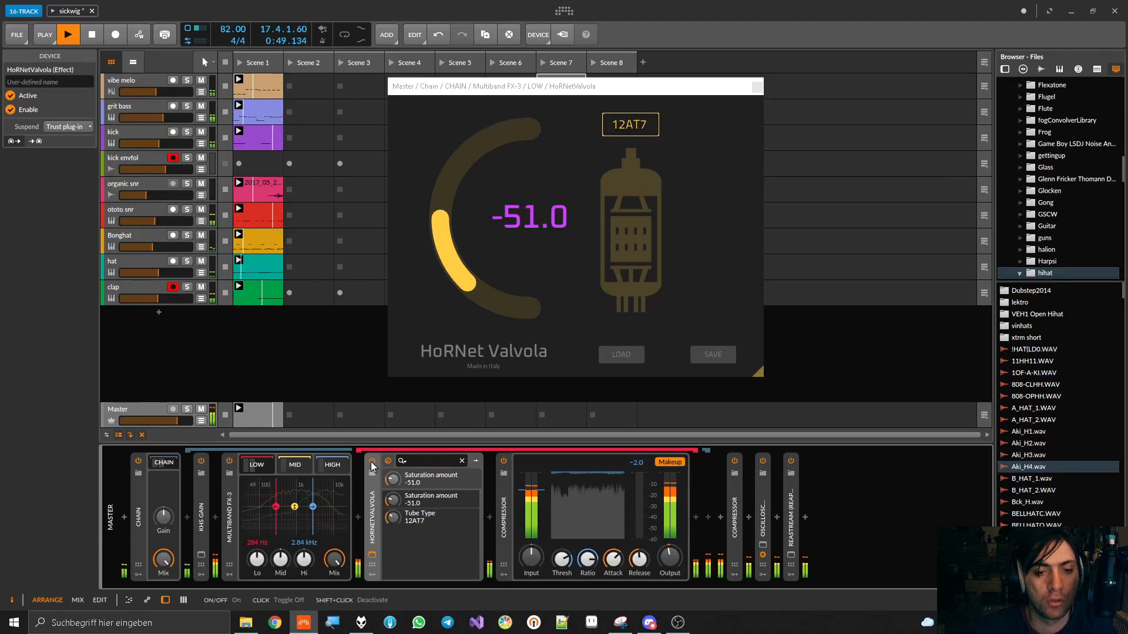
left_click(371, 462)
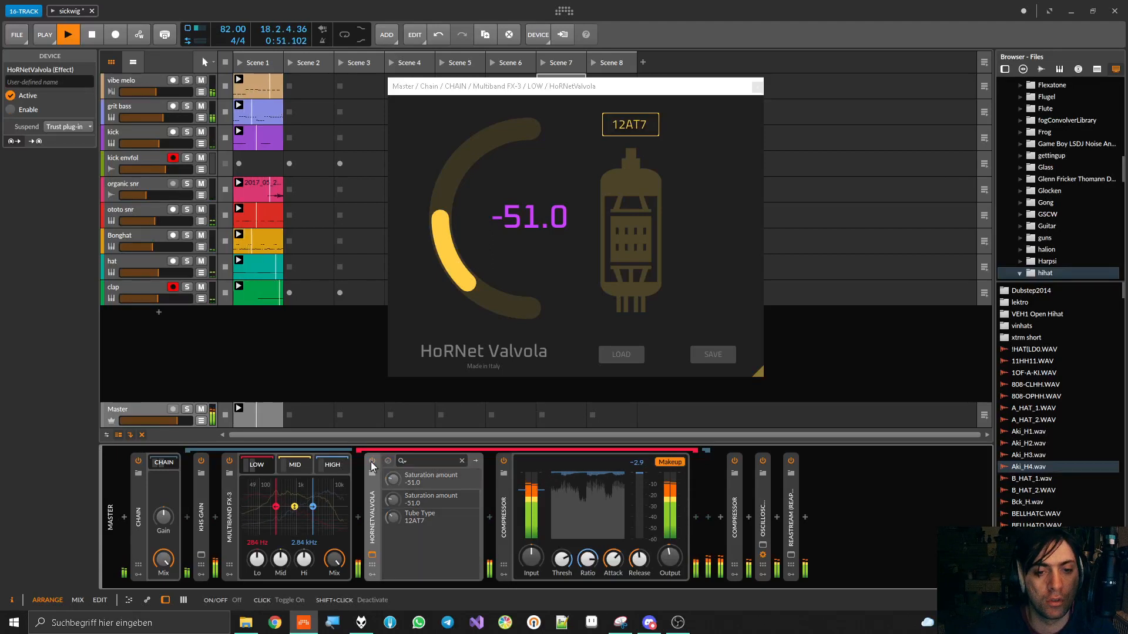
left_click(371, 462)
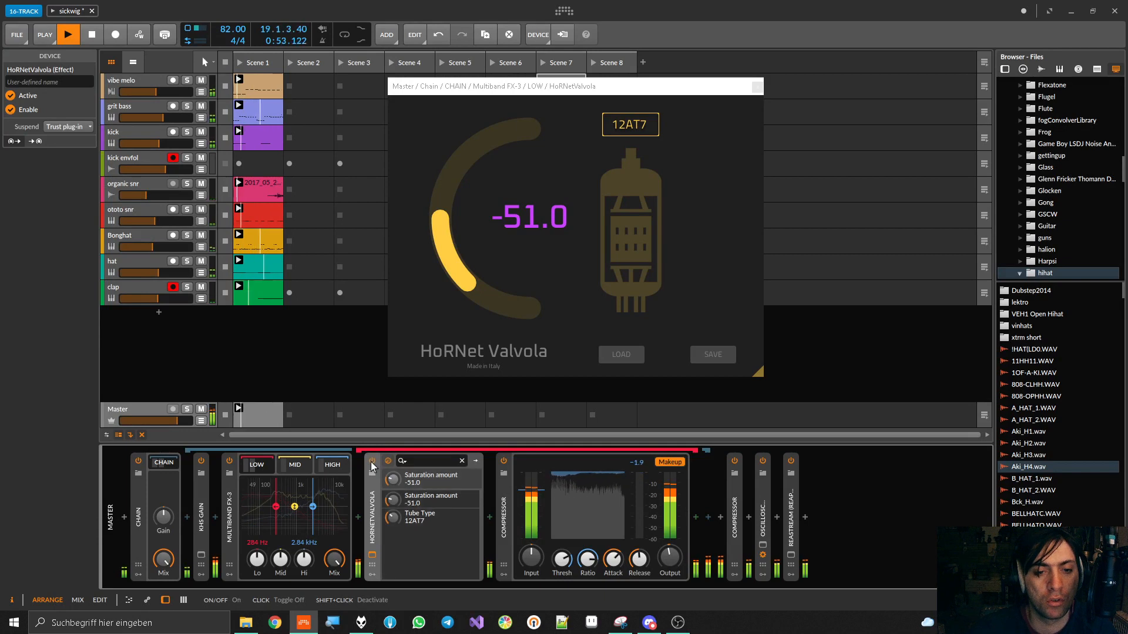
Collapse the low band's HoRNetValvola and Compressor, compare the saturation bypassed and enabled once more, and stop playback
left_click(372, 511)
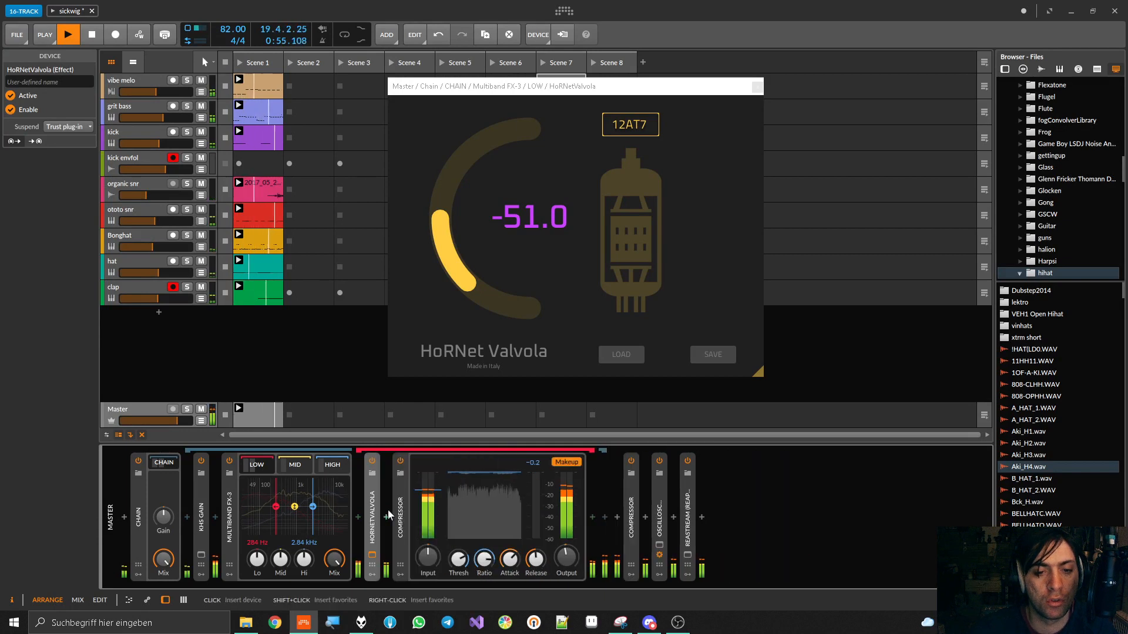
left_click(395, 511)
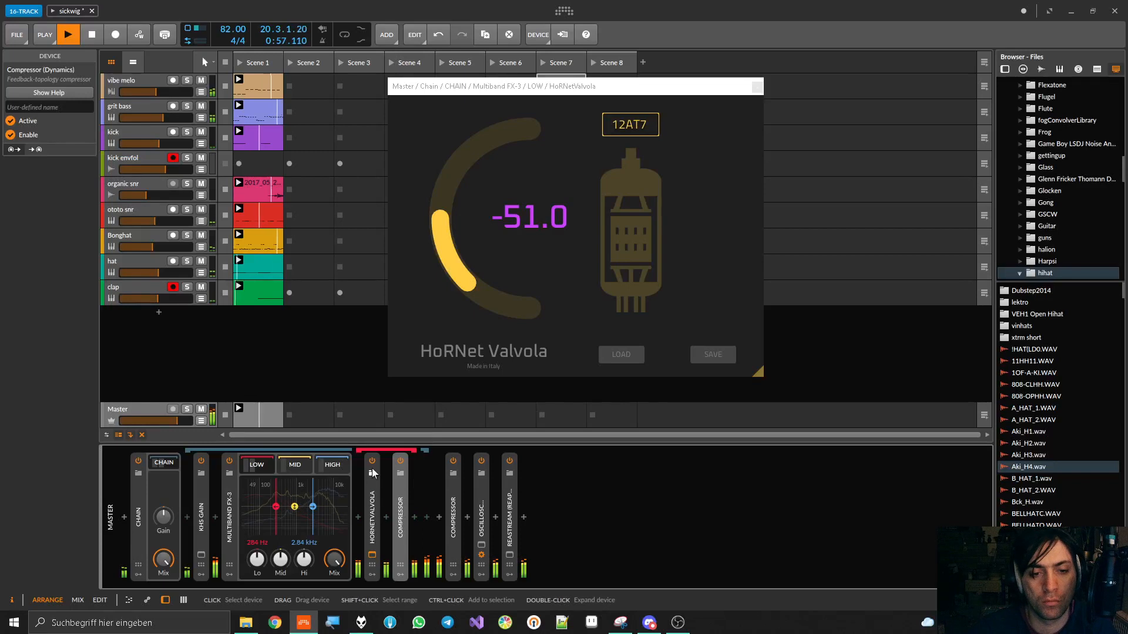
left_click(373, 463)
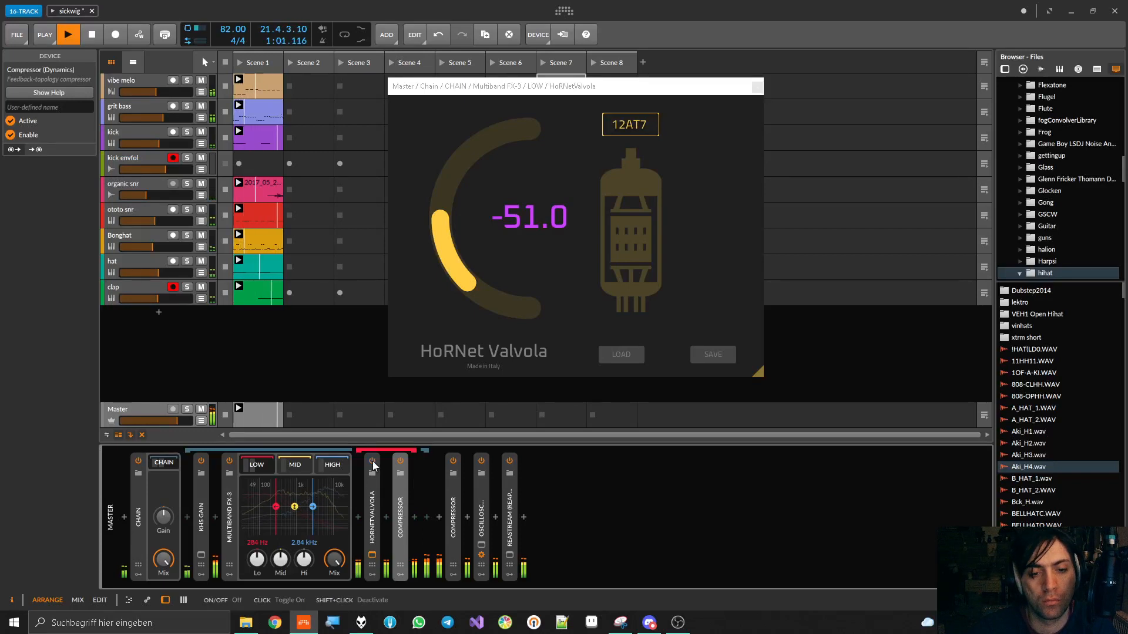
left_click(373, 462)
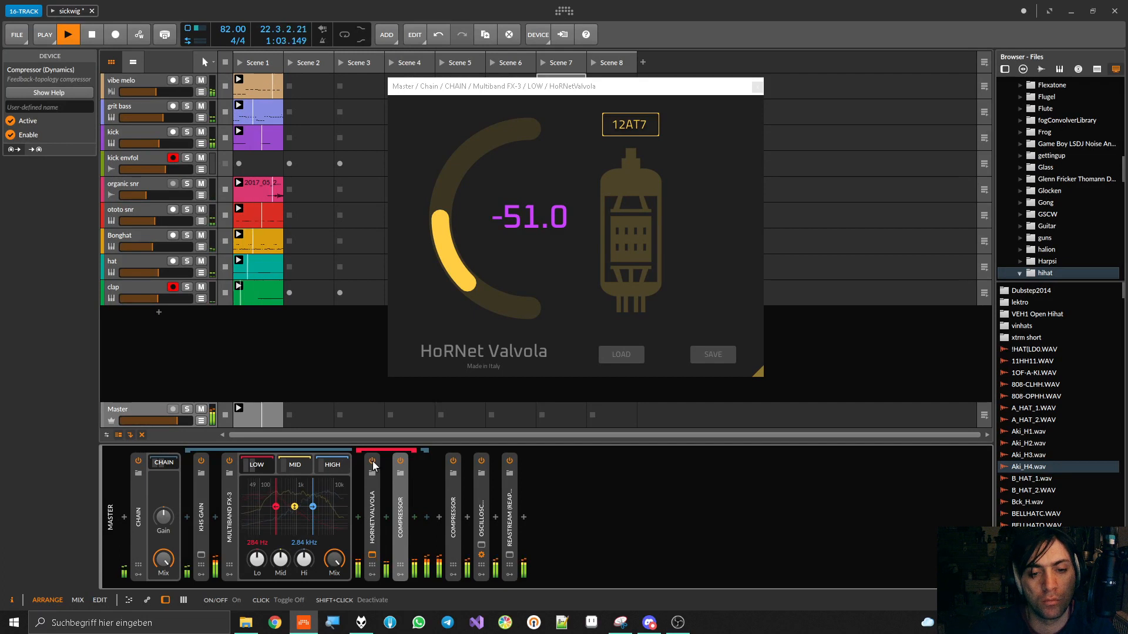
key("space")
Turn the Multiband FX-3's low and high band gains fully down, show the MID chain, and audition the mid band alone
left_click_drag(257, 560, 259, 619)
left_click_drag(304, 561, 312, 621)
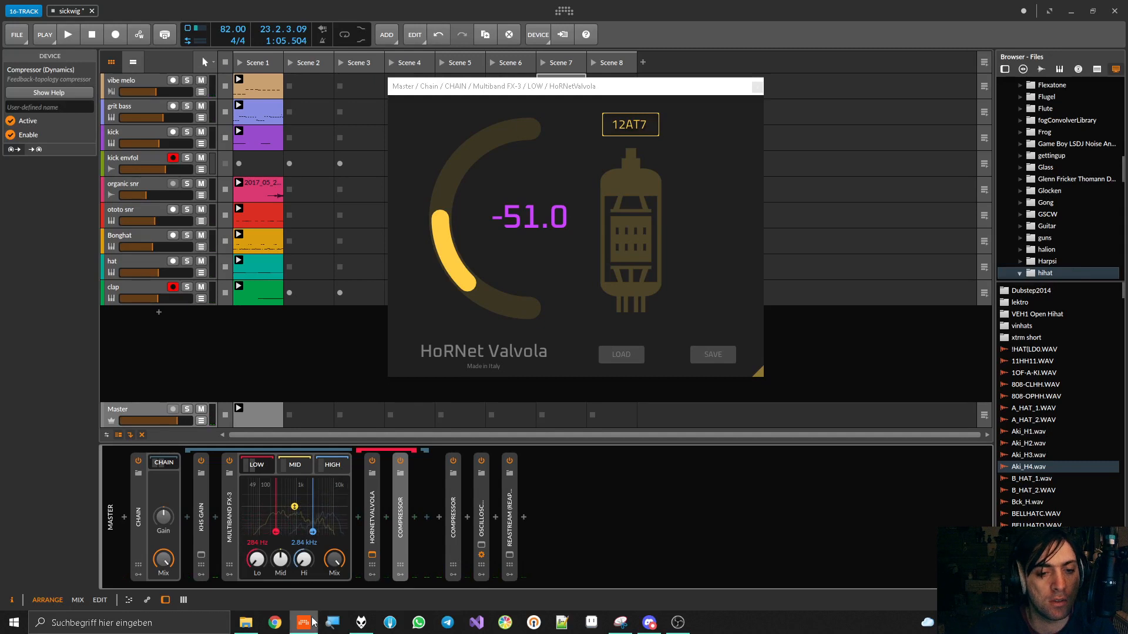
left_click(295, 470)
key("space")
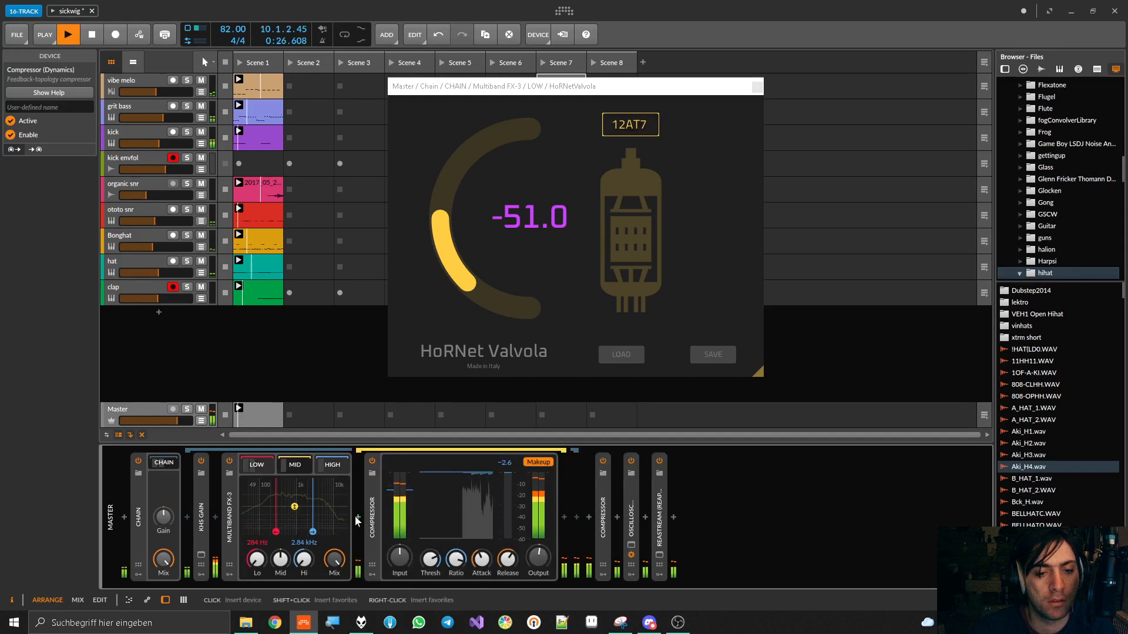
left_click(357, 516)
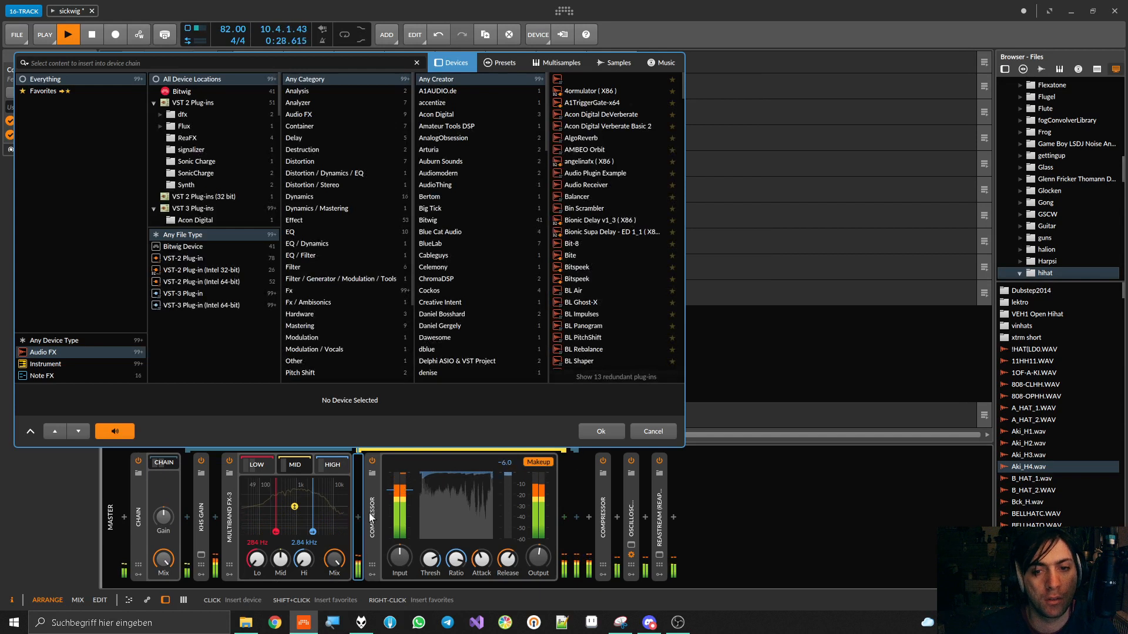
left_click(651, 430)
key("space")
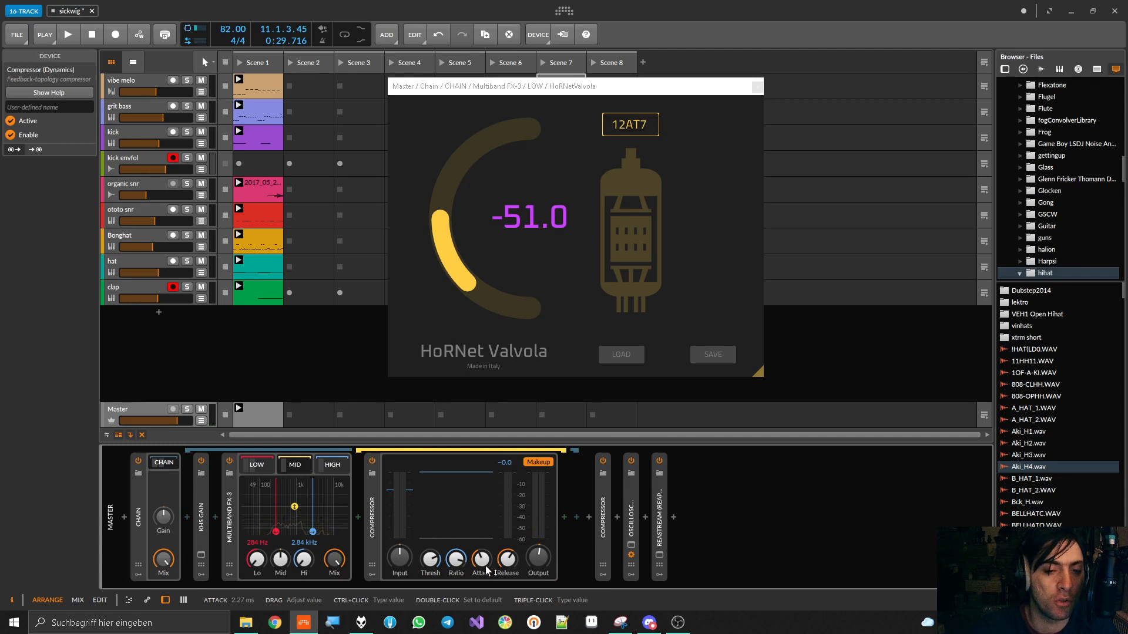
Lengthen the attack time of the mid band's Compressor during playback, then stop
key("space")
mouse_move(486, 570)
left_mouse_down()
mouse_move(486, 557)
mouse_move(509, 551)
mouse_move(487, 559)
left_mouse_up()
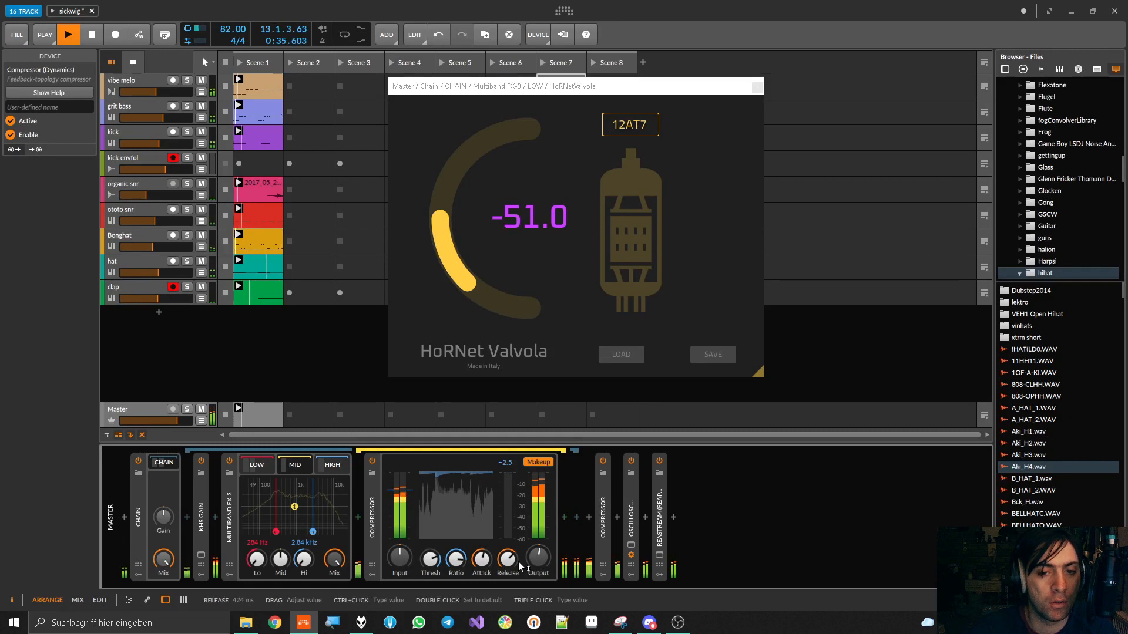
key("space")
Insert HoRNetValvola before the Compressor in the mid band and close the low band's HoRNetValvola window
left_click(359, 516)
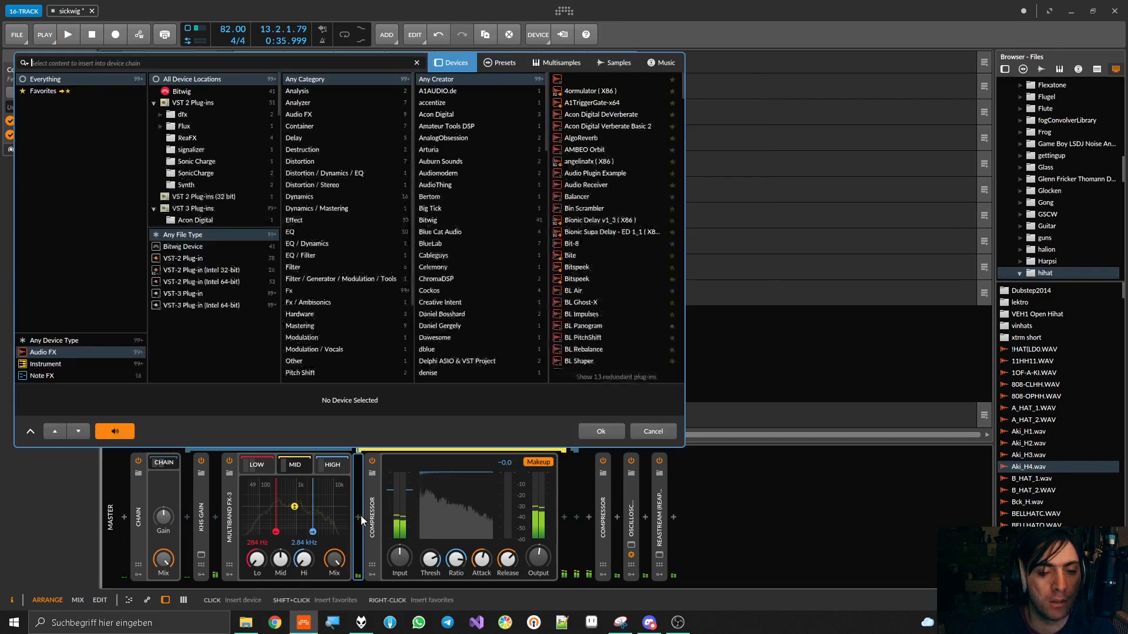
type("valv")
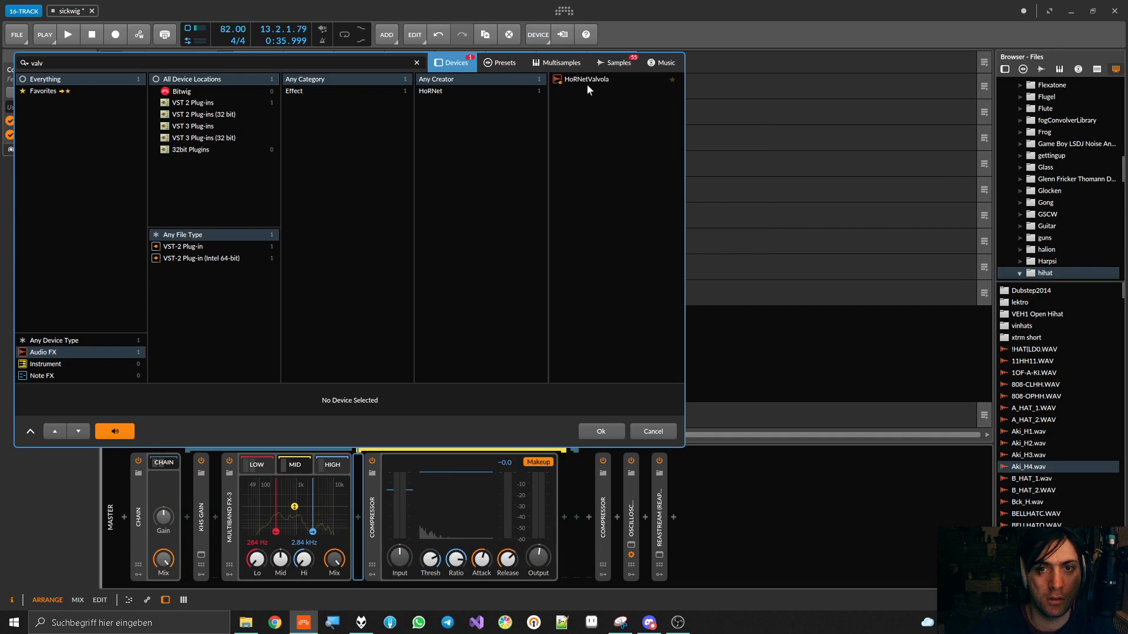
double_click(588, 79)
left_click(757, 87)
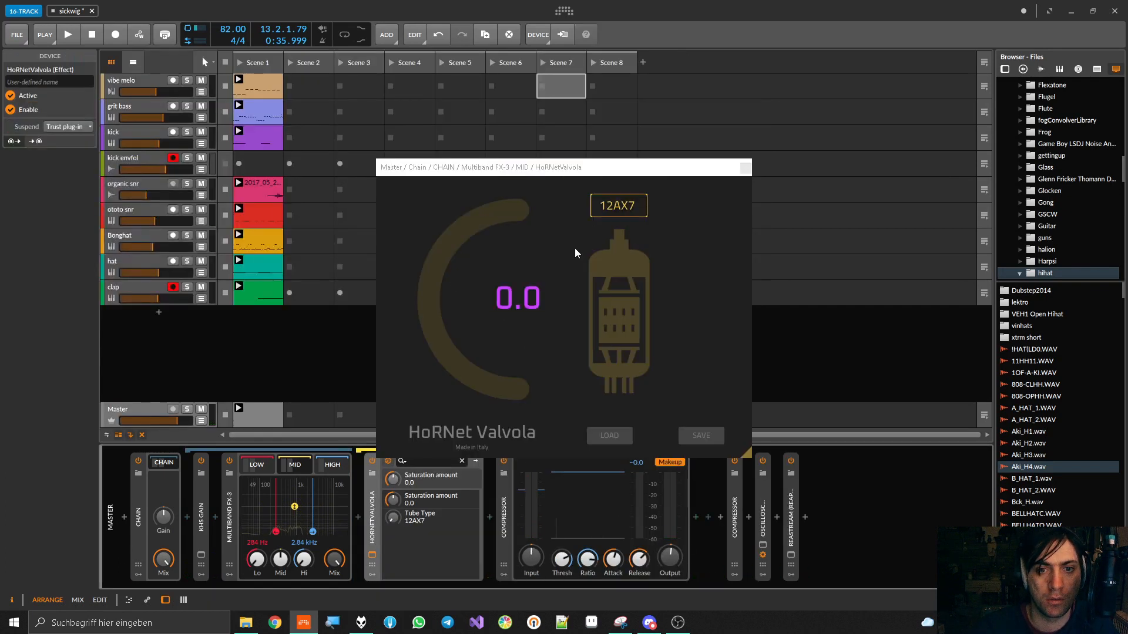
During playback, set the mid band's HoRNetValvola to the 12AX7 tube with a saturation amount of -69.0
key("space")
left_click_drag(406, 520, 407, 515)
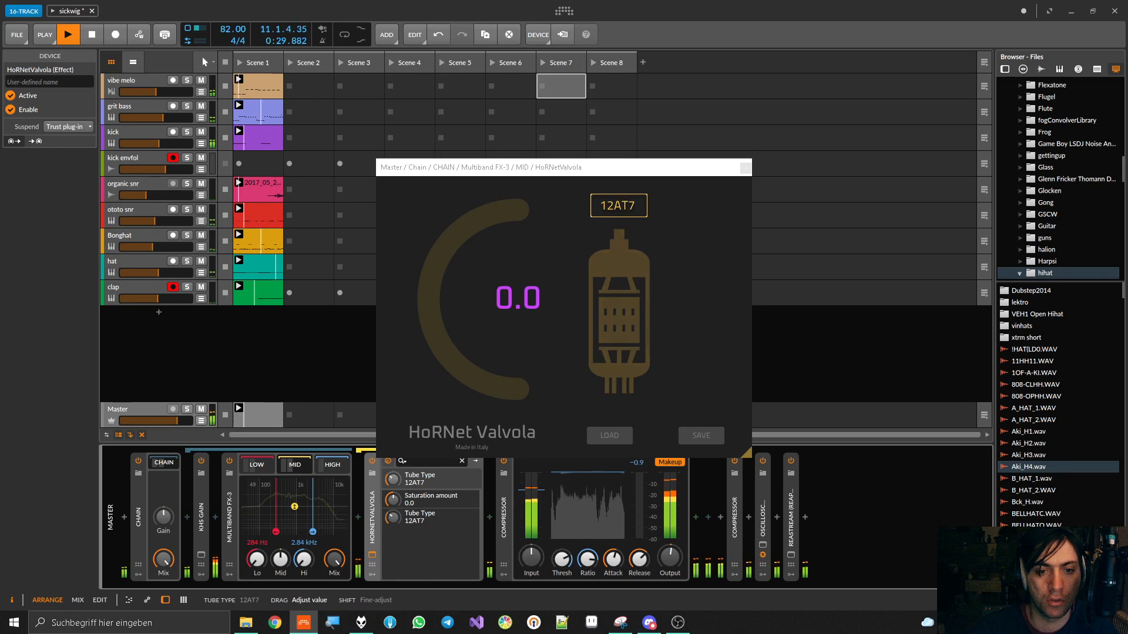
mouse_move(393, 499)
left_mouse_down()
mouse_move(393, 464)
mouse_move(392, 528)
mouse_move(392, 422)
mouse_move(392, 489)
left_mouse_up()
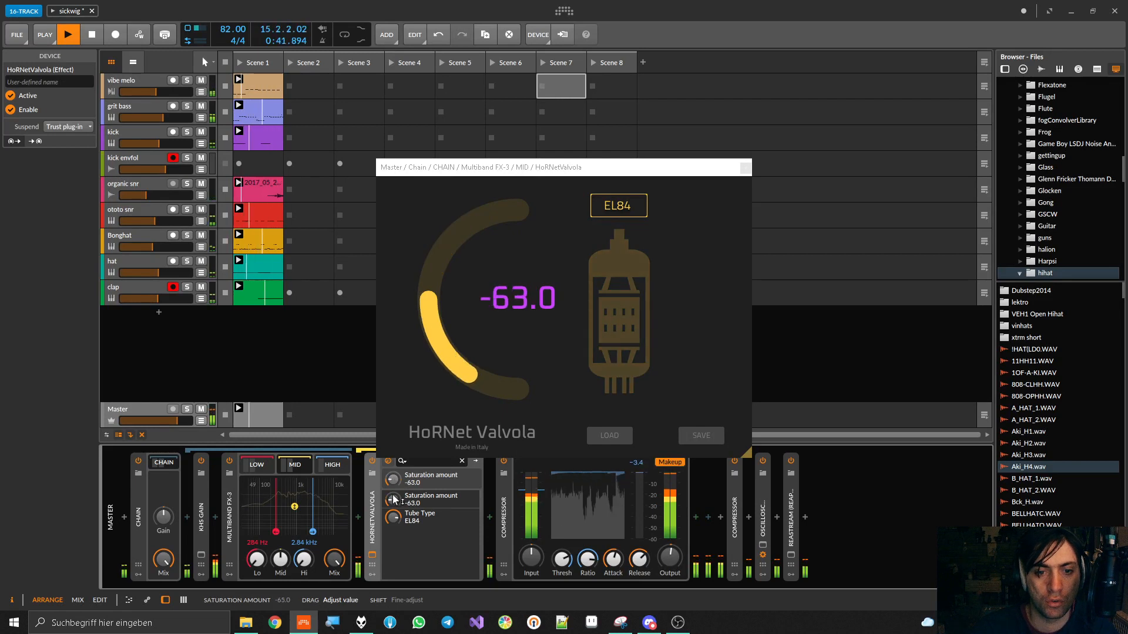
mouse_move(392, 517)
left_mouse_down()
mouse_move(393, 493)
mouse_move(396, 517)
mouse_move(392, 509)
left_mouse_up()
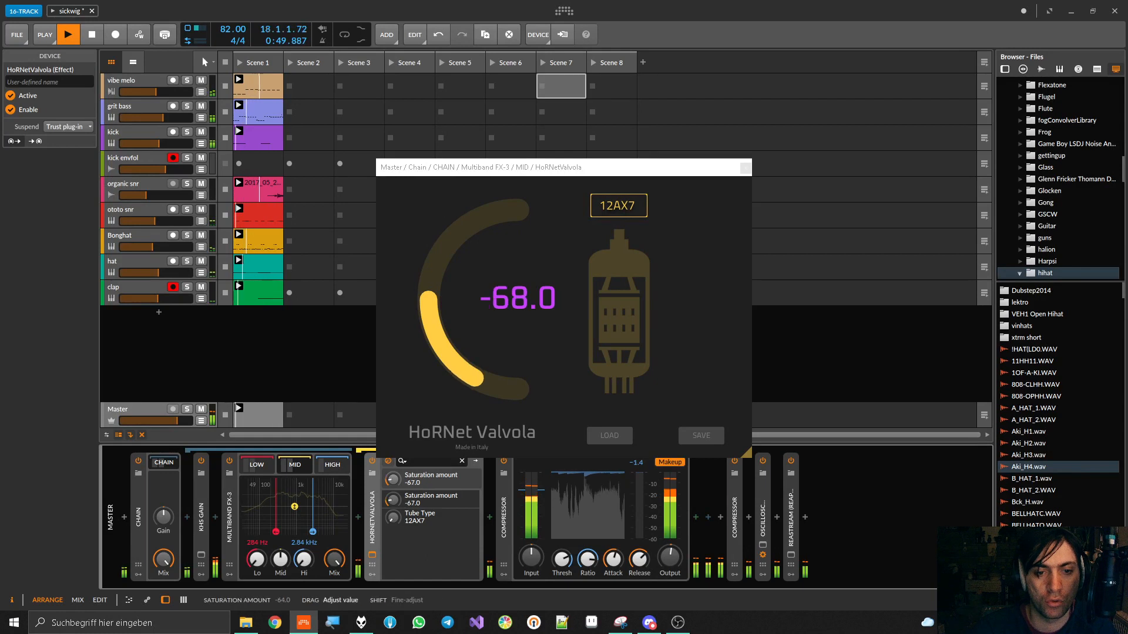
Compare the mid band's HoRNetValvola bypassed and enabled, first alone and again with the low and high band gains restored to 0.0 dB
left_click(372, 462)
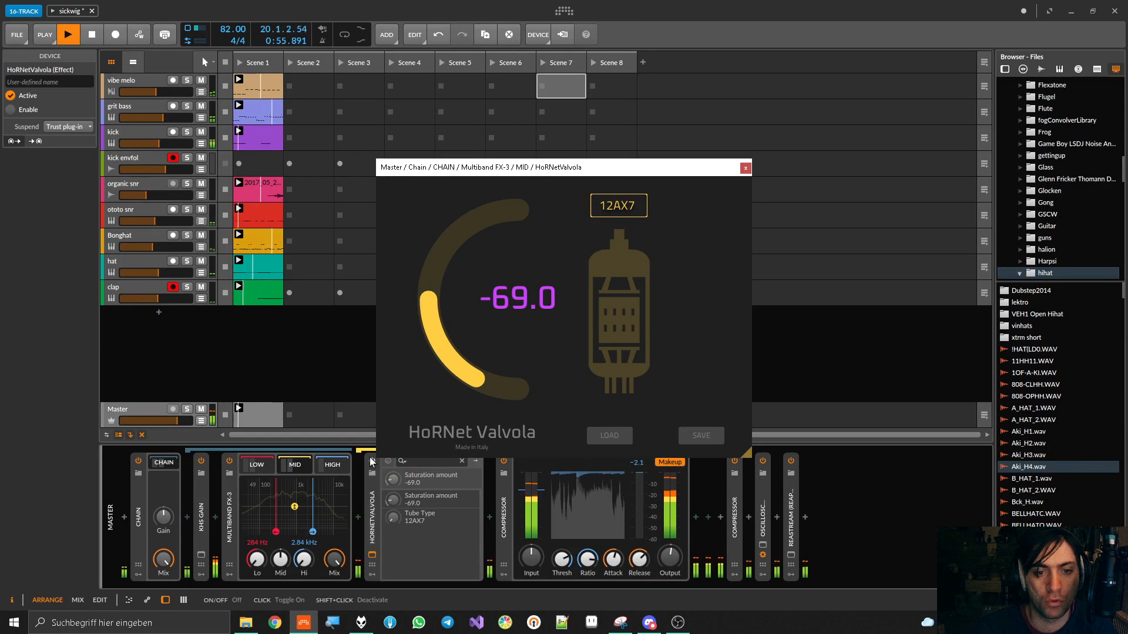
left_click(371, 461)
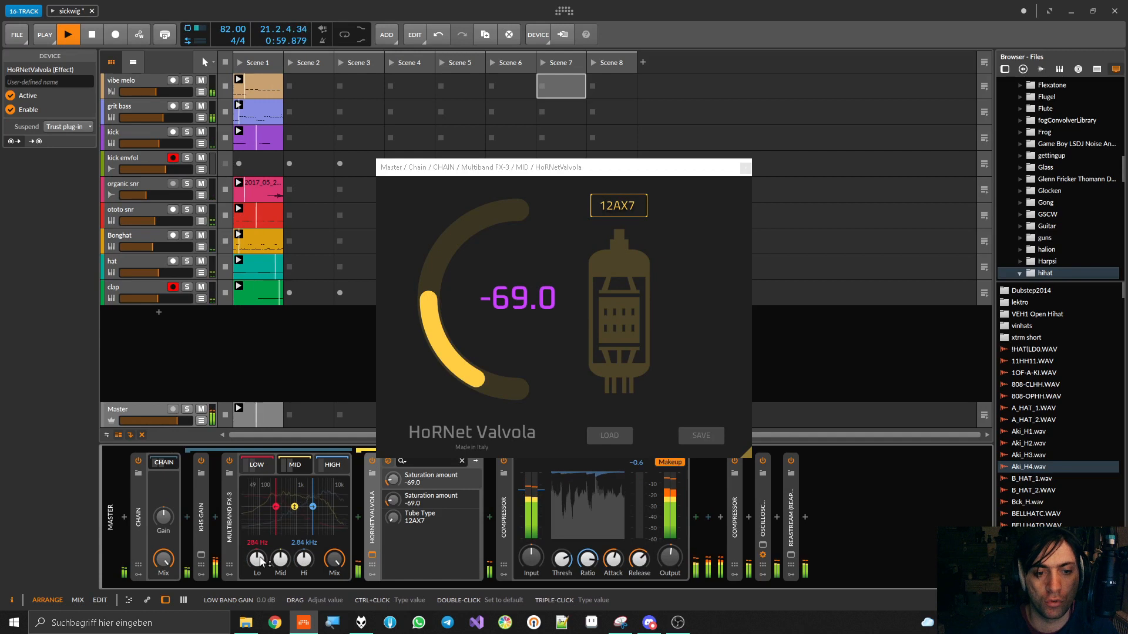
left_click(370, 462)
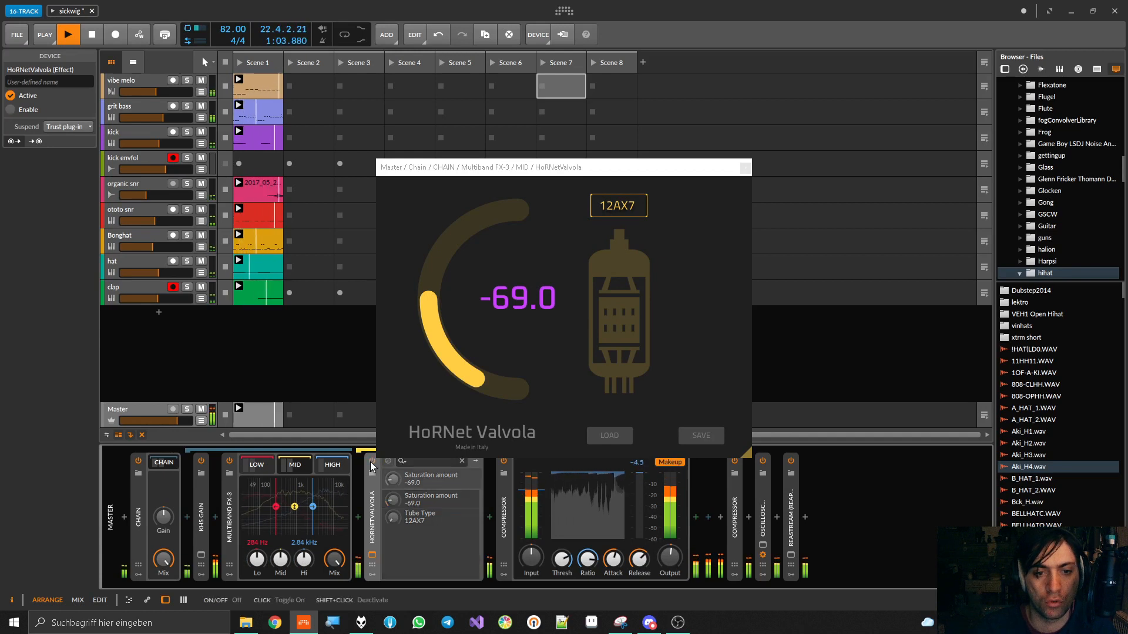
left_click(370, 462)
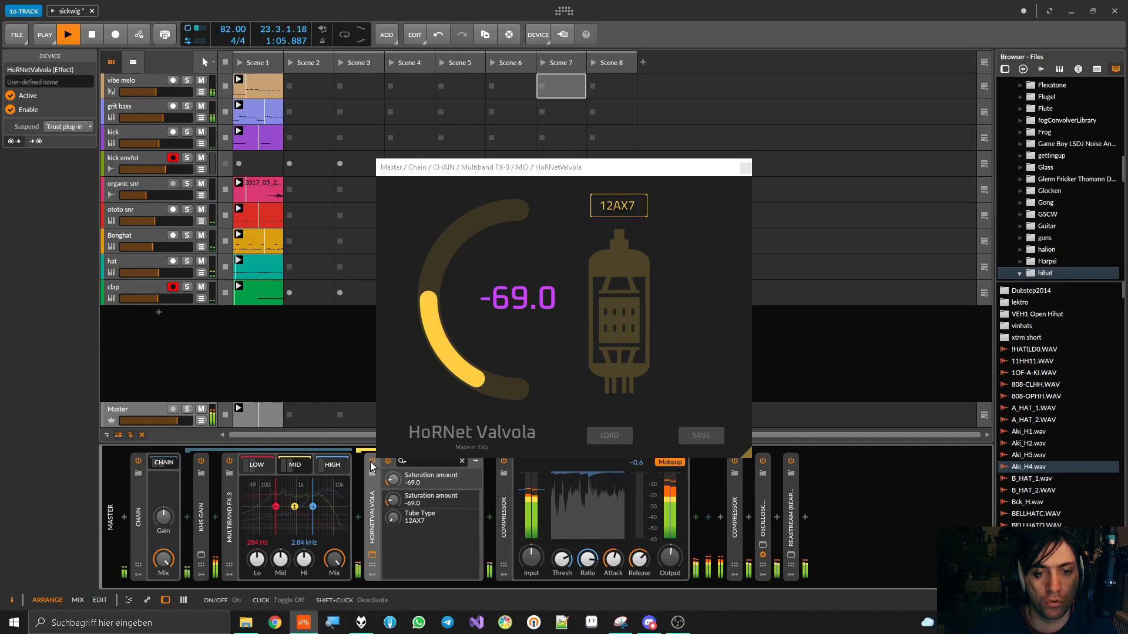
Try the mid band's HoRNetValvola with the EL34 tube at 100.0 saturation, turning the high and low band gains fully down
left_click_drag(393, 479, 392, 427)
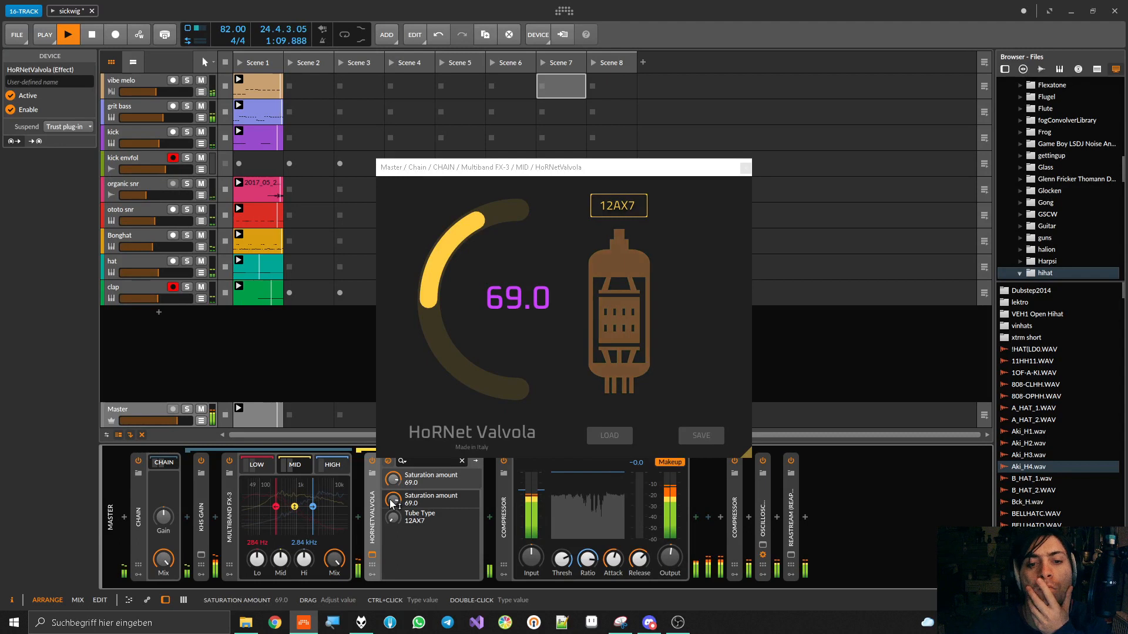
mouse_move(393, 519)
left_mouse_down()
mouse_move(392, 501)
mouse_move(394, 543)
mouse_move(398, 497)
left_mouse_up()
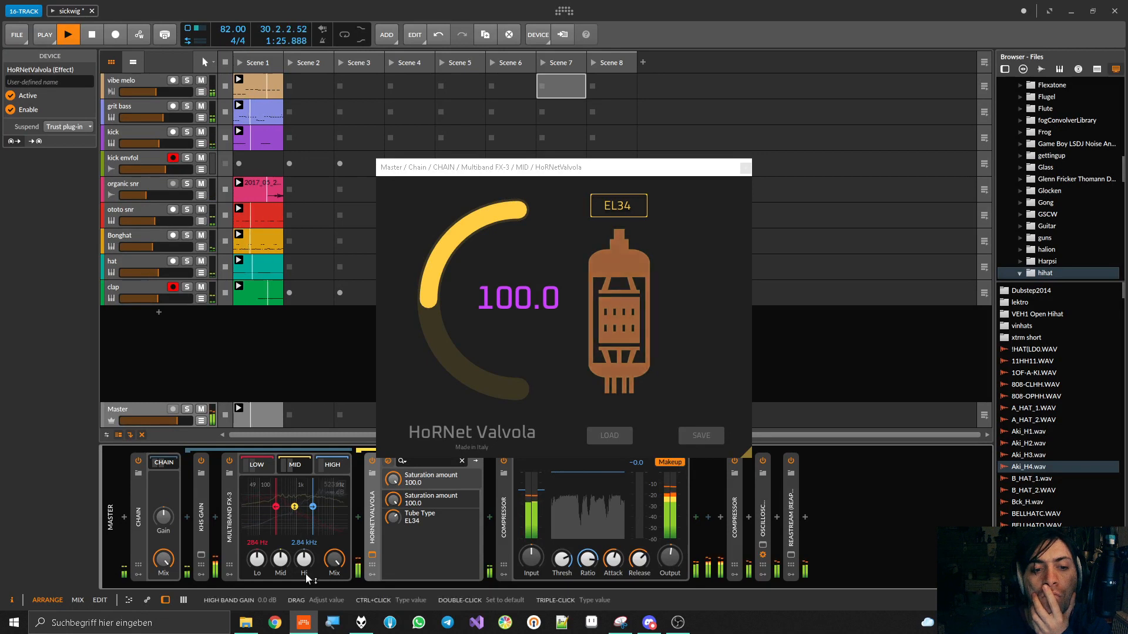
left_click_drag(305, 562, 304, 600)
left_click_drag(256, 558, 256, 596)
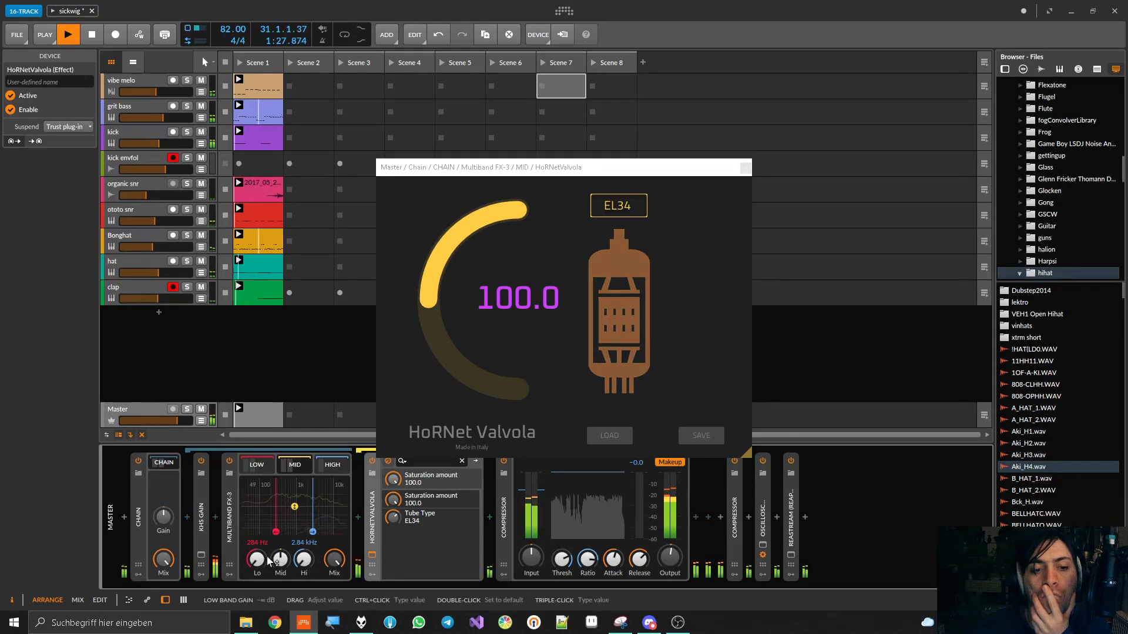
Set the mid band's saturation to -34.0, then try the Compressor ahead of HoRNetValvola and restore the original order
mouse_move(393, 517)
left_mouse_down()
mouse_move(393, 540)
mouse_move(395, 504)
left_mouse_up()
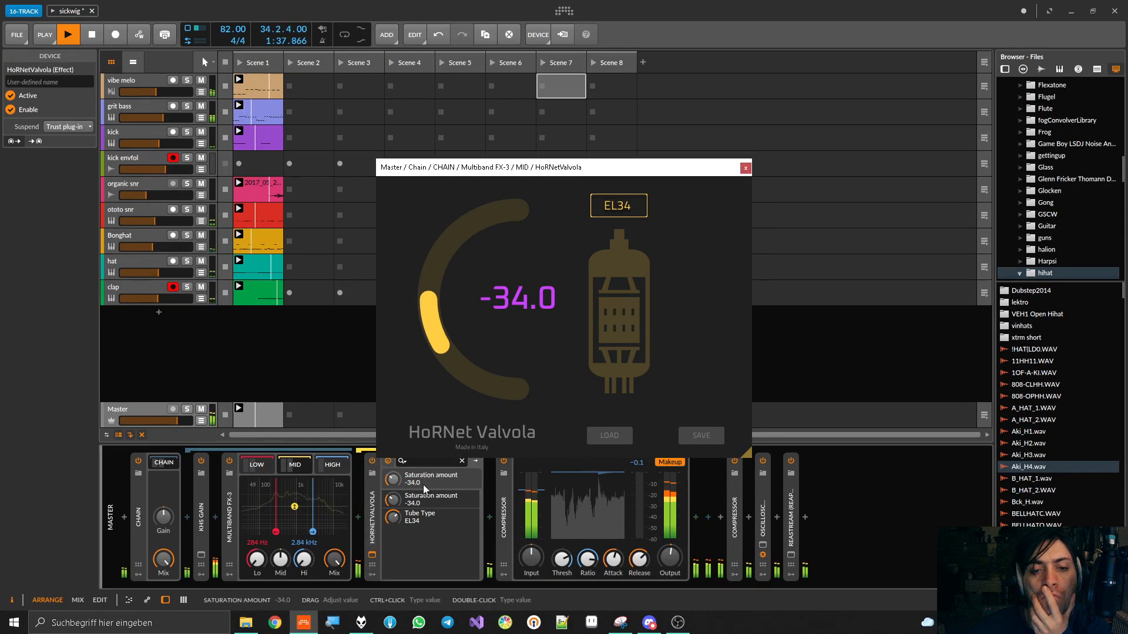
left_click_drag(503, 512, 368, 512)
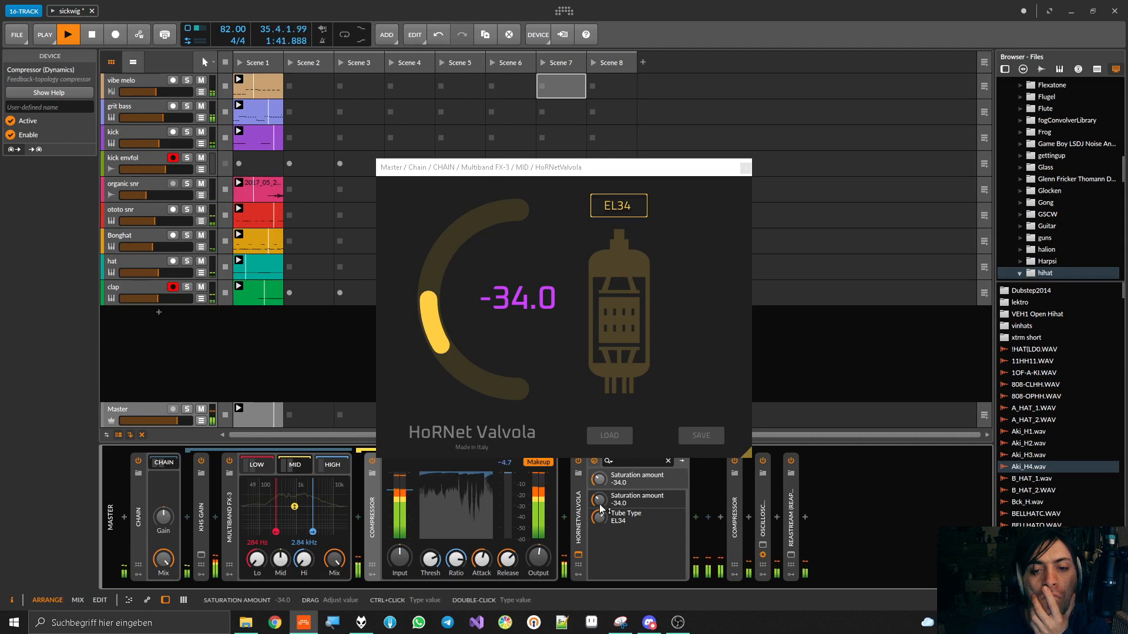
left_click_drag(578, 513, 360, 513)
Set the mid band's EL34 saturation to -70.5 and compare HoRNetValvola bypassed and enabled
left_click_drag(457, 396, 457, 438)
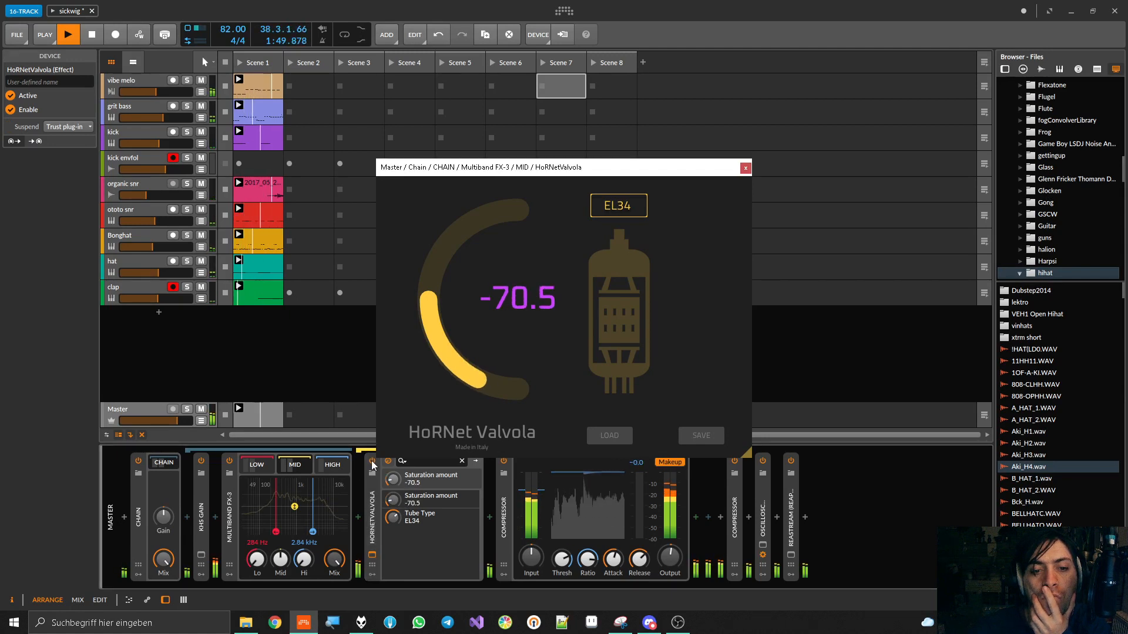
left_click(371, 462)
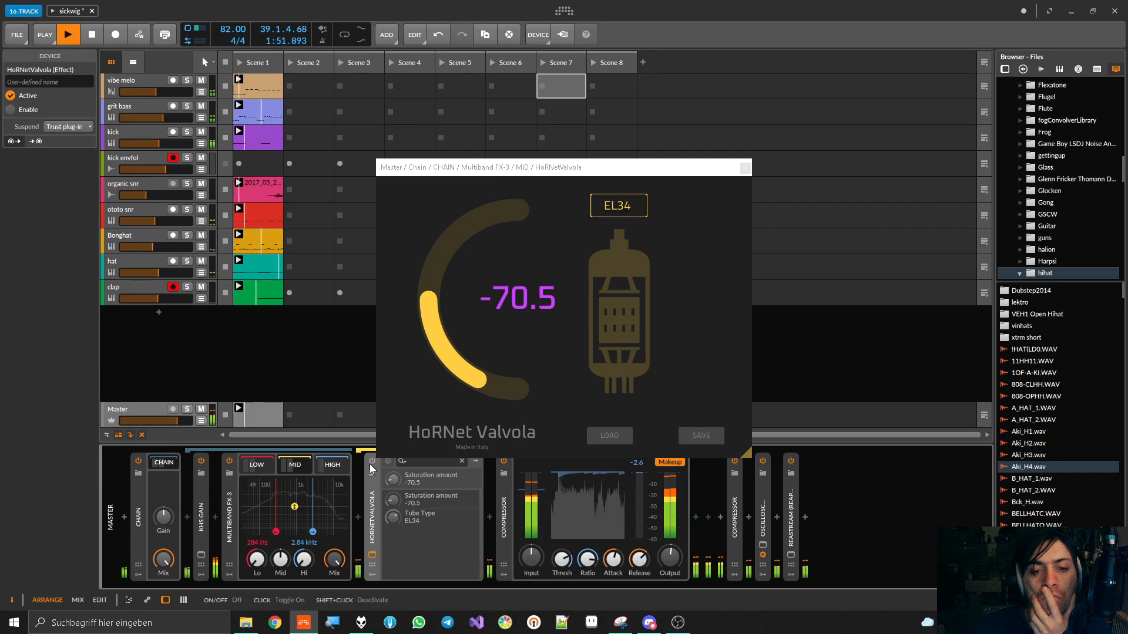
left_click(370, 464)
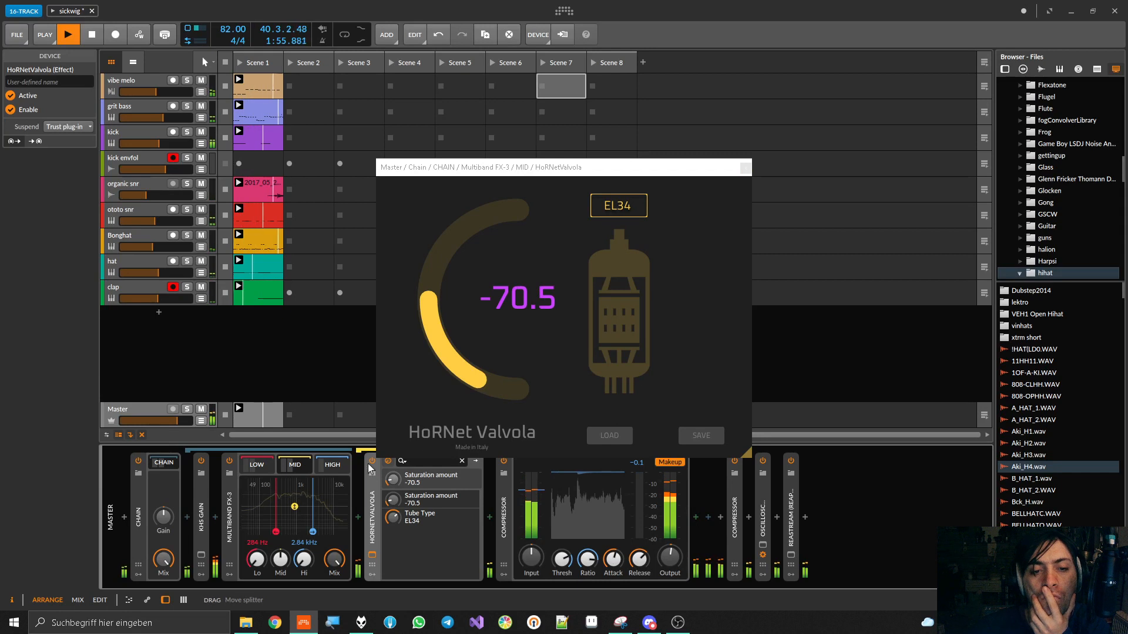
left_click(369, 460)
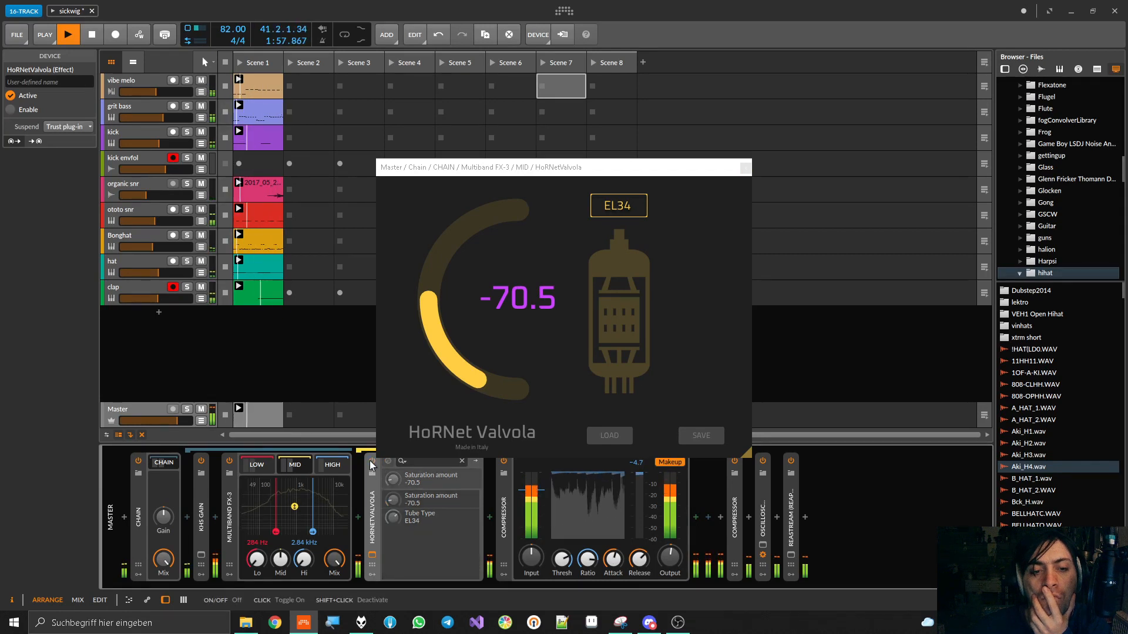
left_click(369, 460)
Switch the mid band's HoRNetValvola to the 12AX7 tube with saturation at -69.5, and compare it bypassed and enabled
left_click_drag(392, 518, 392, 543)
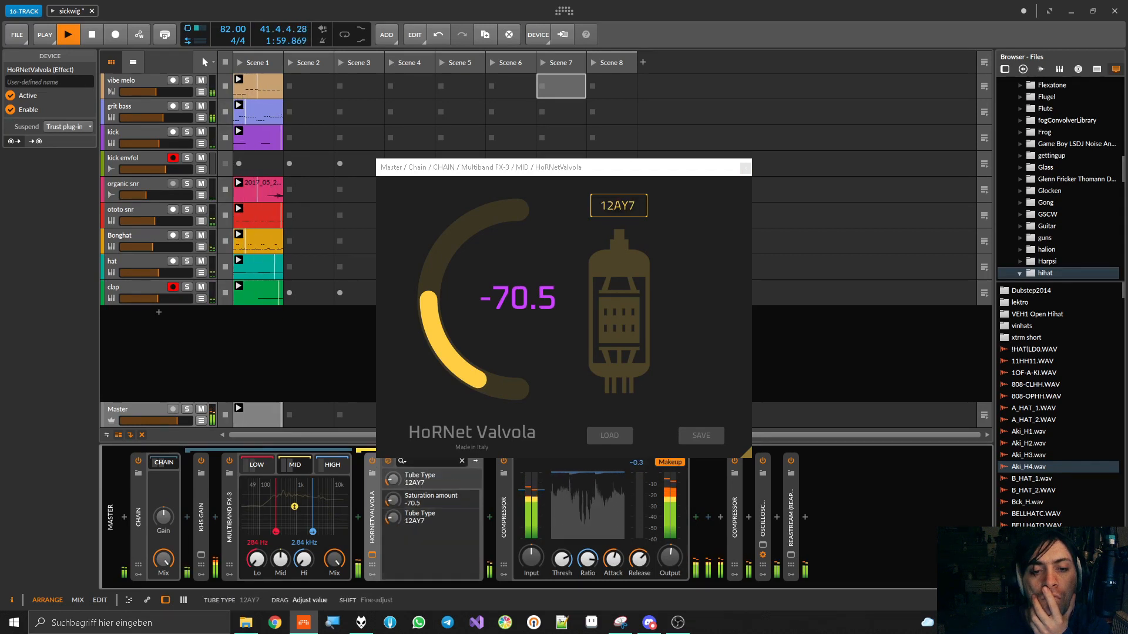
mouse_move(392, 499)
left_mouse_down()
mouse_move(392, 470)
mouse_move(394, 534)
mouse_move(393, 495)
left_mouse_up()
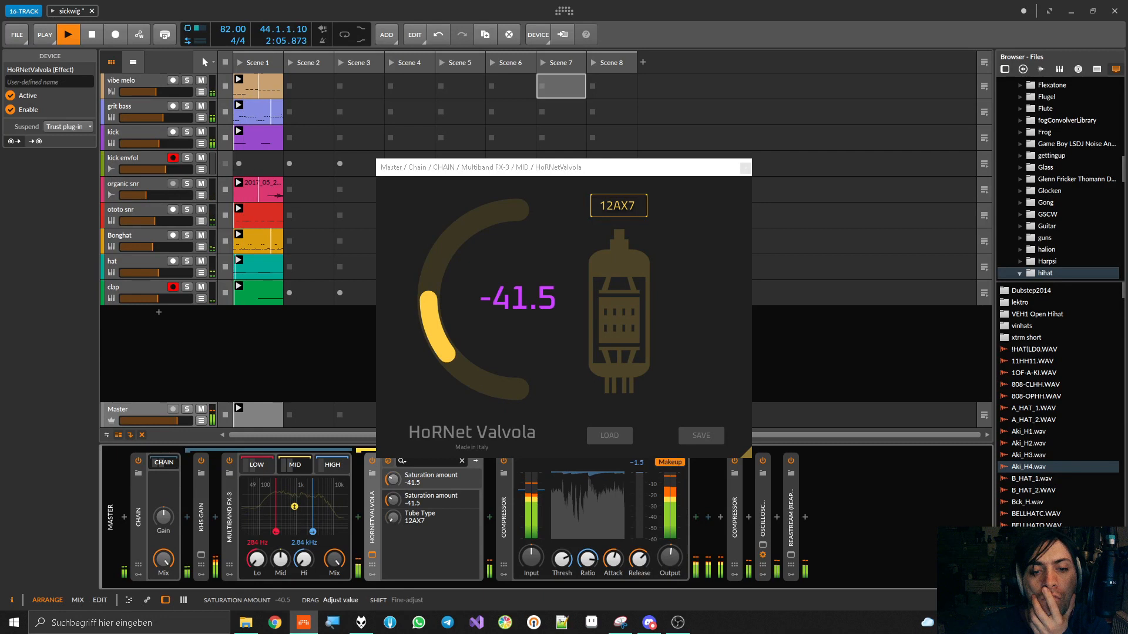
left_click_drag(393, 500, 393, 494)
left_click(371, 462)
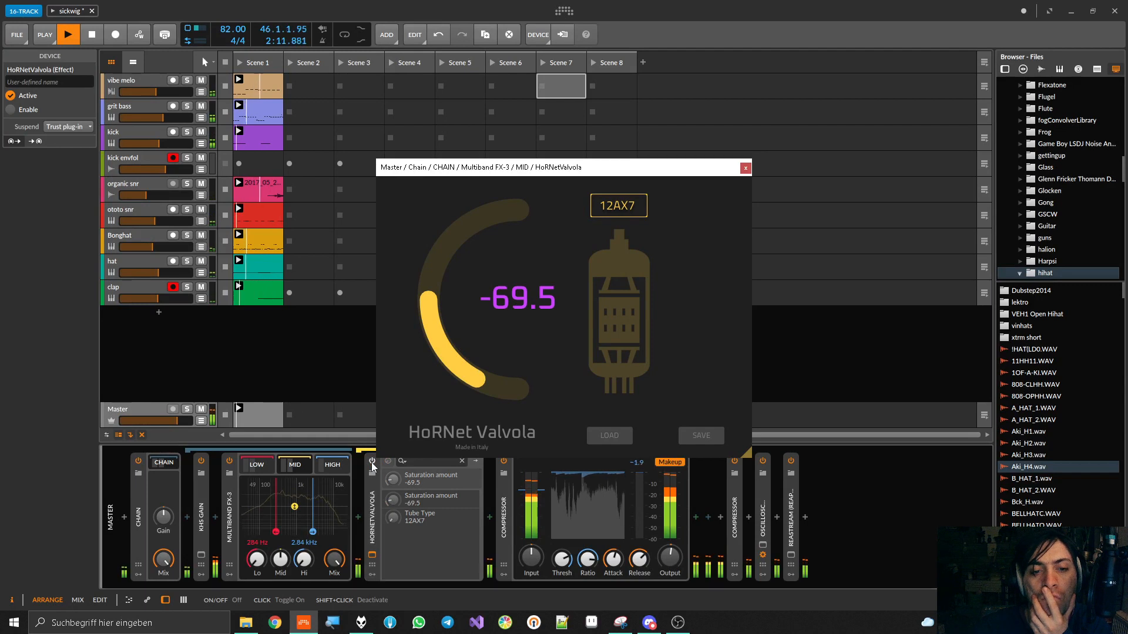
left_click(372, 461)
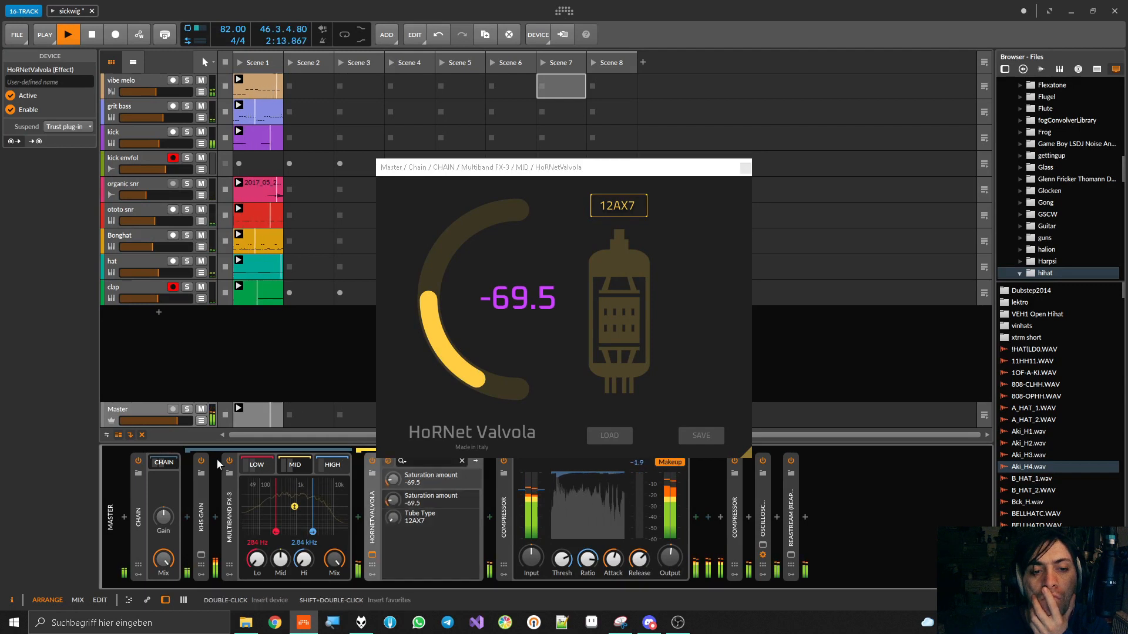
Restore the high and low band gains to 0.0 dB and compare the mid band's HoRNetValvola bypassed and enabled in the mix
double_click(304, 559)
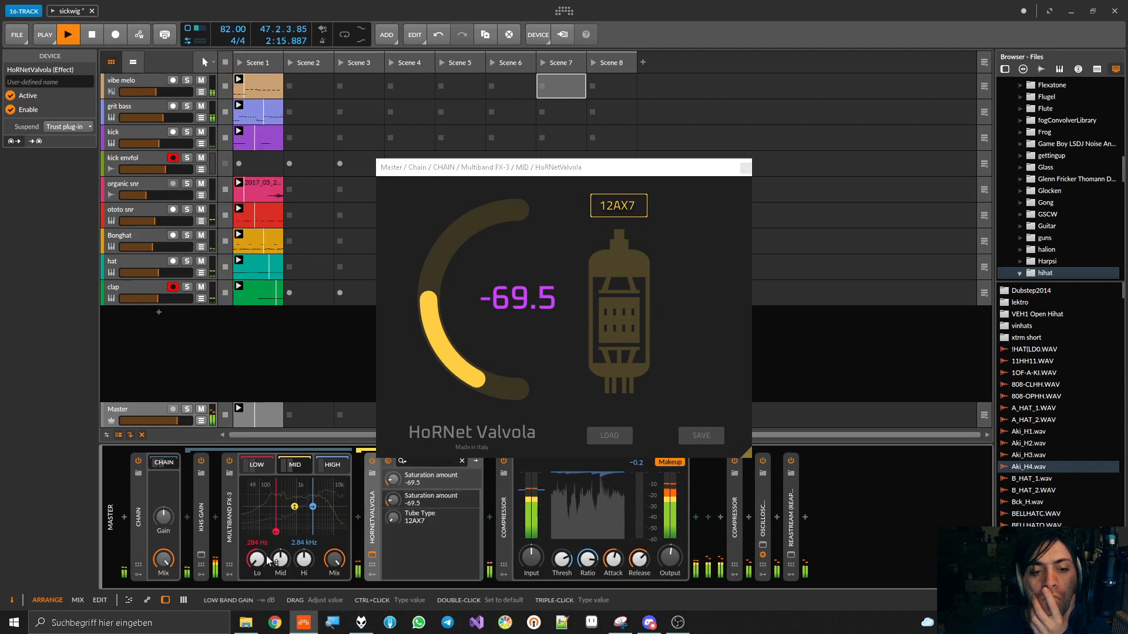
left_click_drag(461, 168, 491, 162)
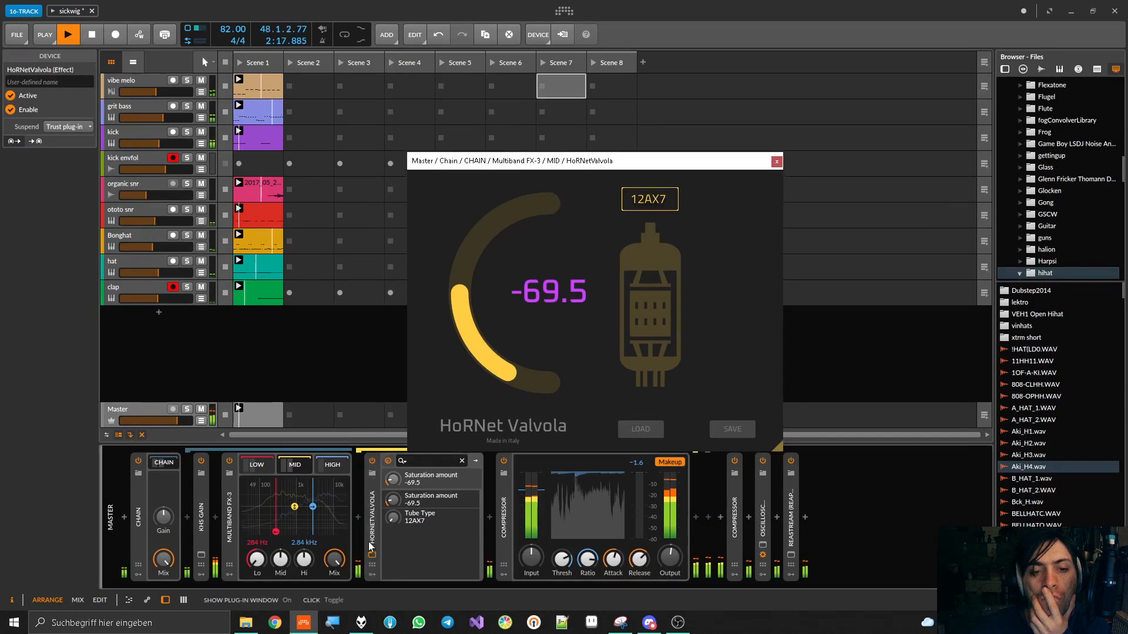
left_click(372, 461)
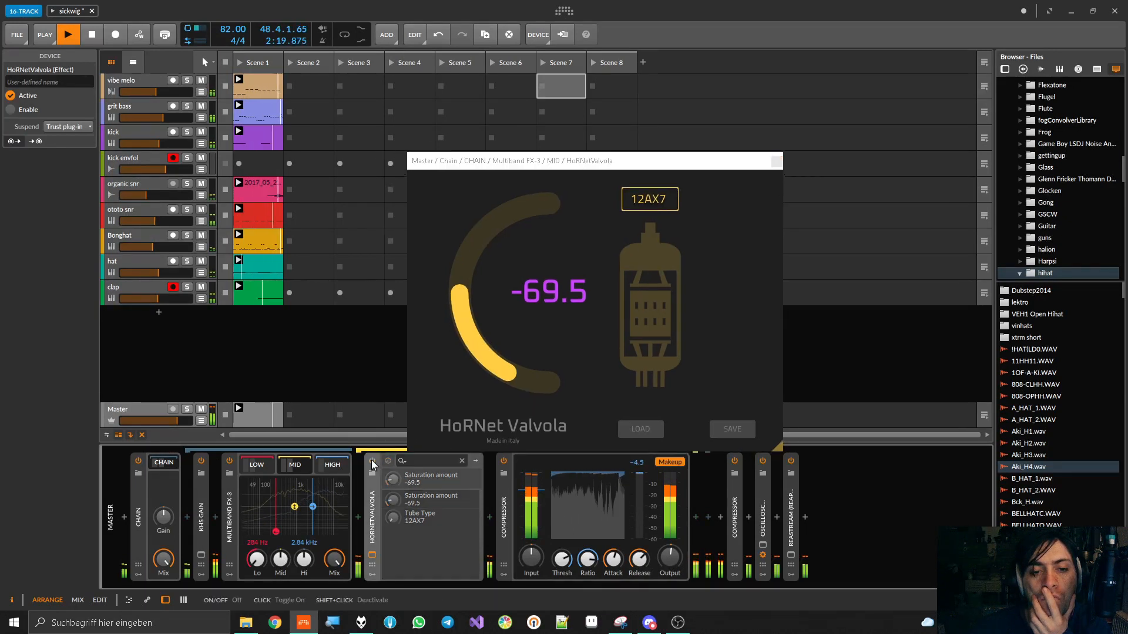
left_click(371, 461)
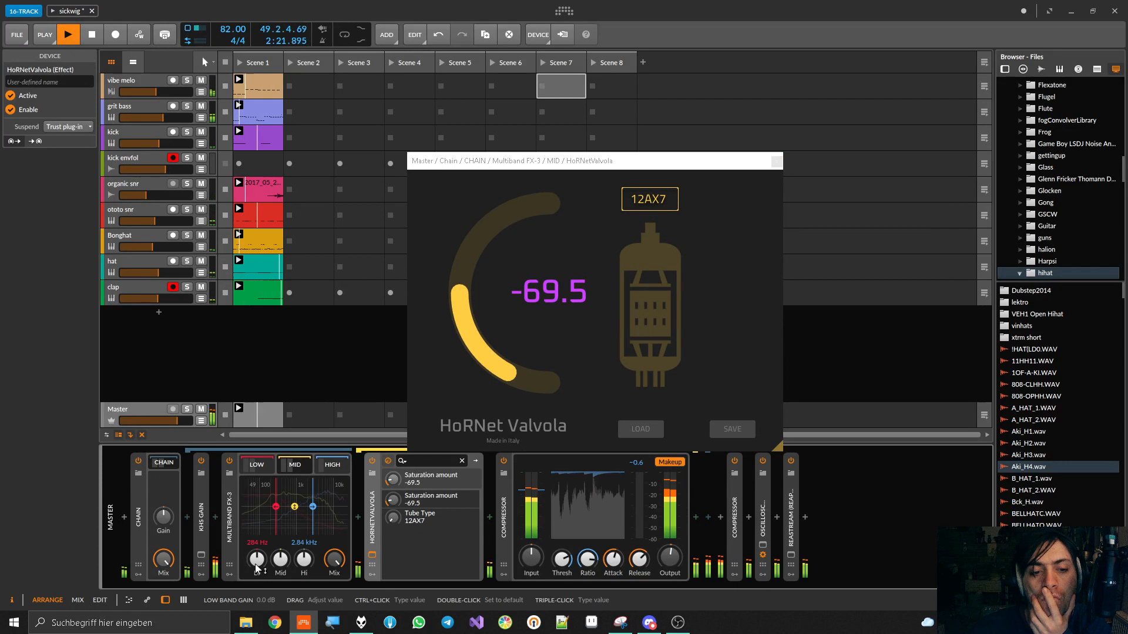
left_click_drag(304, 560, 304, 564)
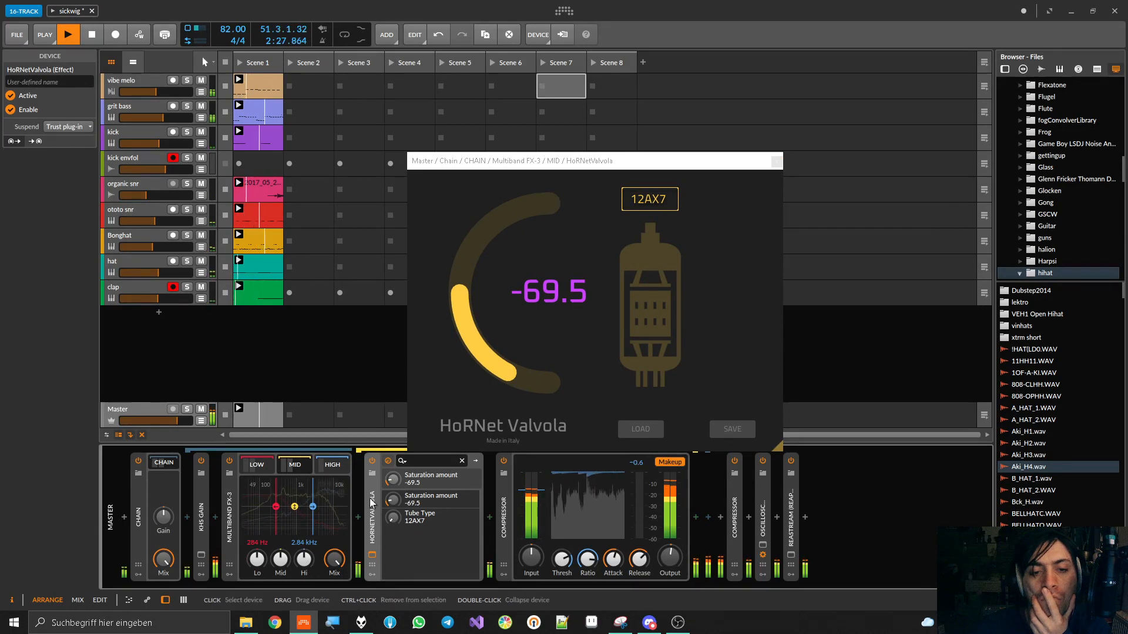
left_click(372, 461)
left_click(372, 462)
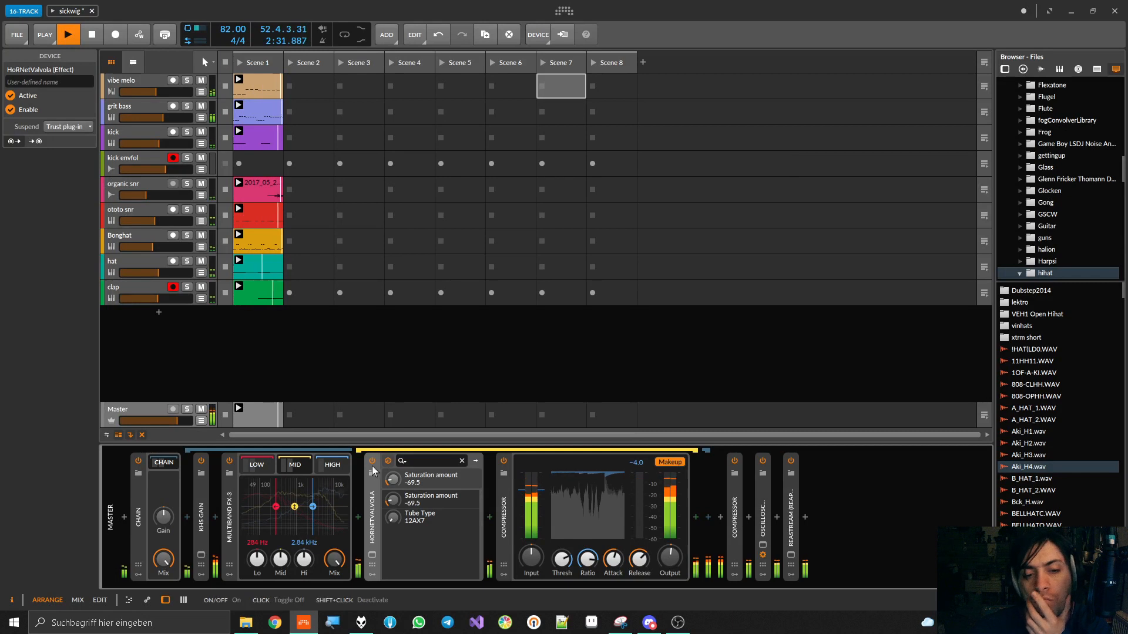
Collapse the mid band's HoRNetValvola and Compressor and show the high band's expanded Compressor
double_click(372, 505)
double_click(401, 505)
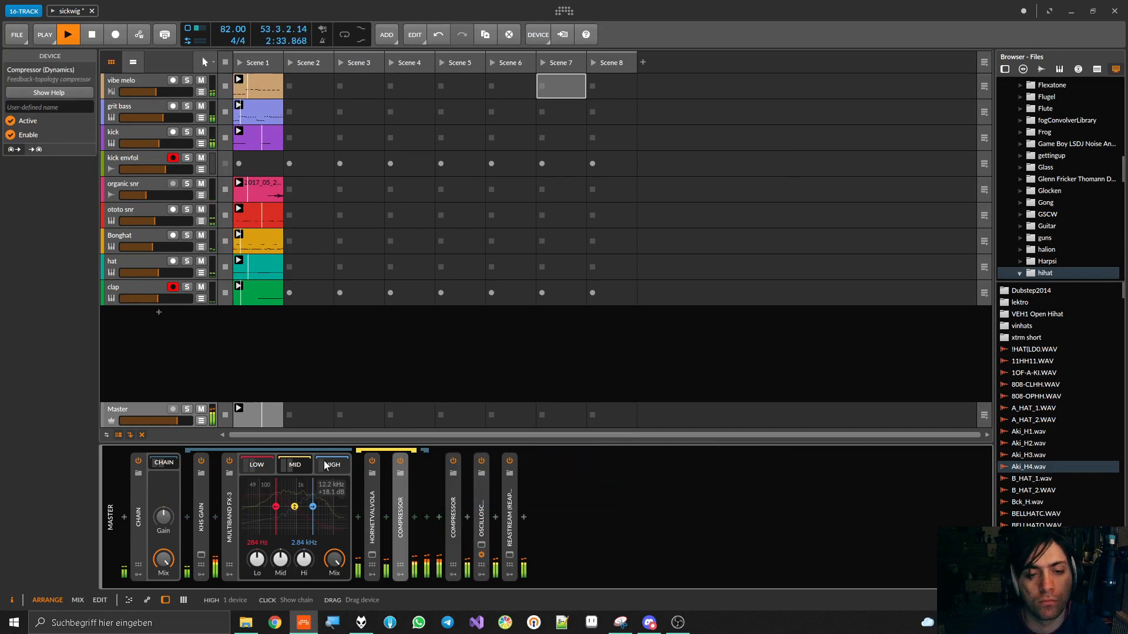
double_click(401, 505)
Insert HoRNetValvola before the Compressor in the high band of Multiband FX-3
left_click(358, 519)
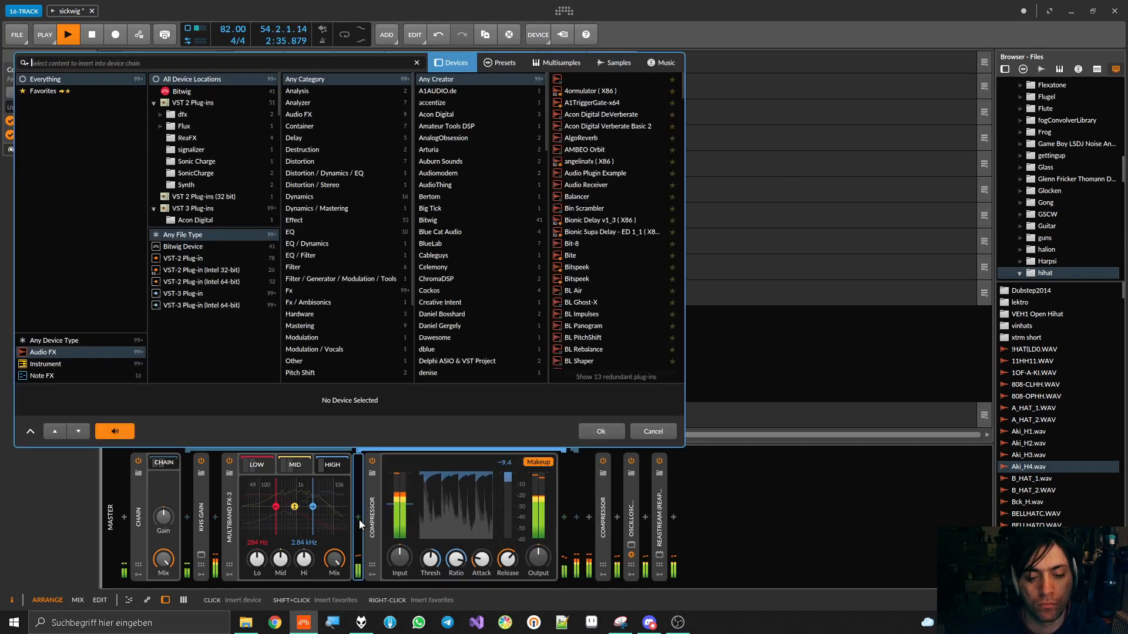
type("valv")
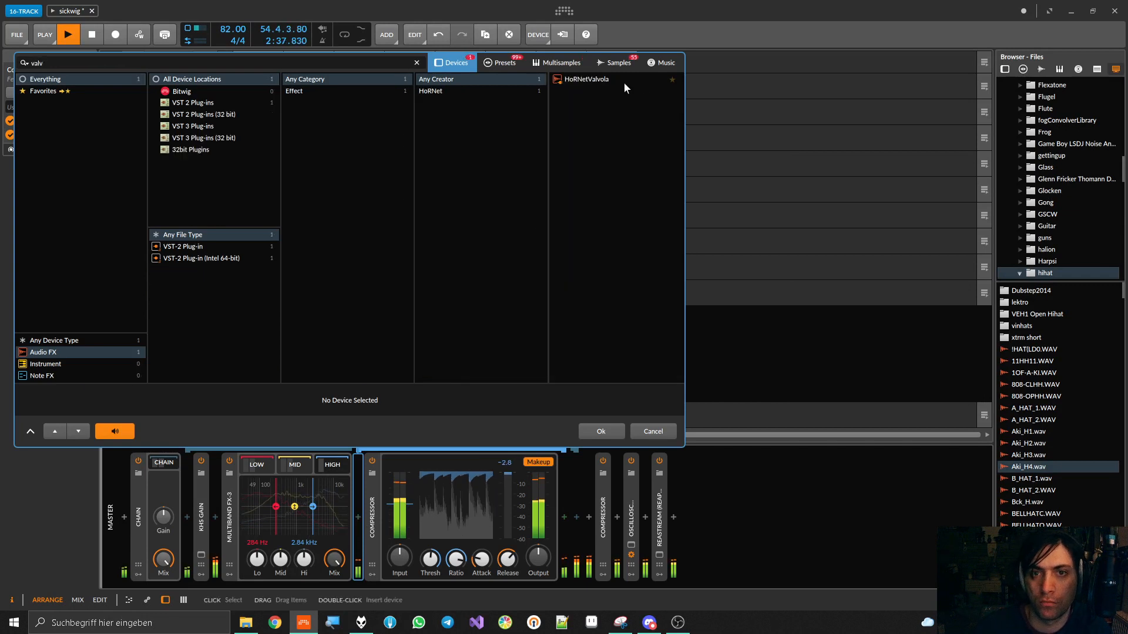
double_click(622, 81)
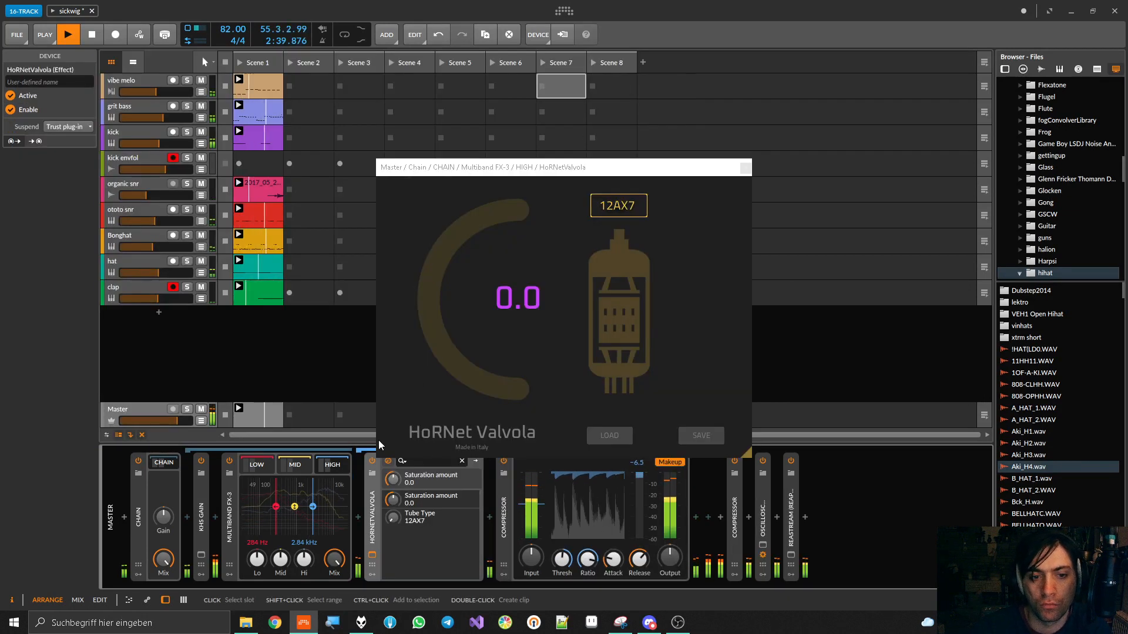
Turn the low and mid band gains fully down and set the high band's HoRNetValvola to EL84 with saturation at -34.0
left_click_drag(281, 559, 258, 588)
left_click_drag(425, 309, 426, 254)
left_click_drag(393, 517, 393, 491)
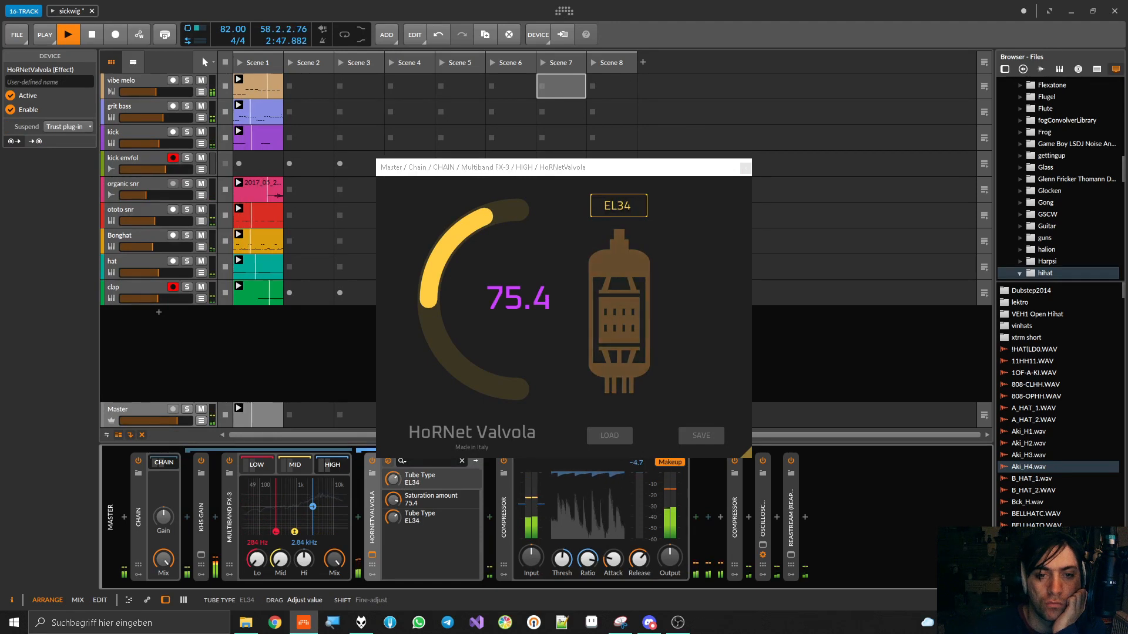
left_click_drag(449, 326, 425, 365)
left_click_drag(392, 520, 393, 511)
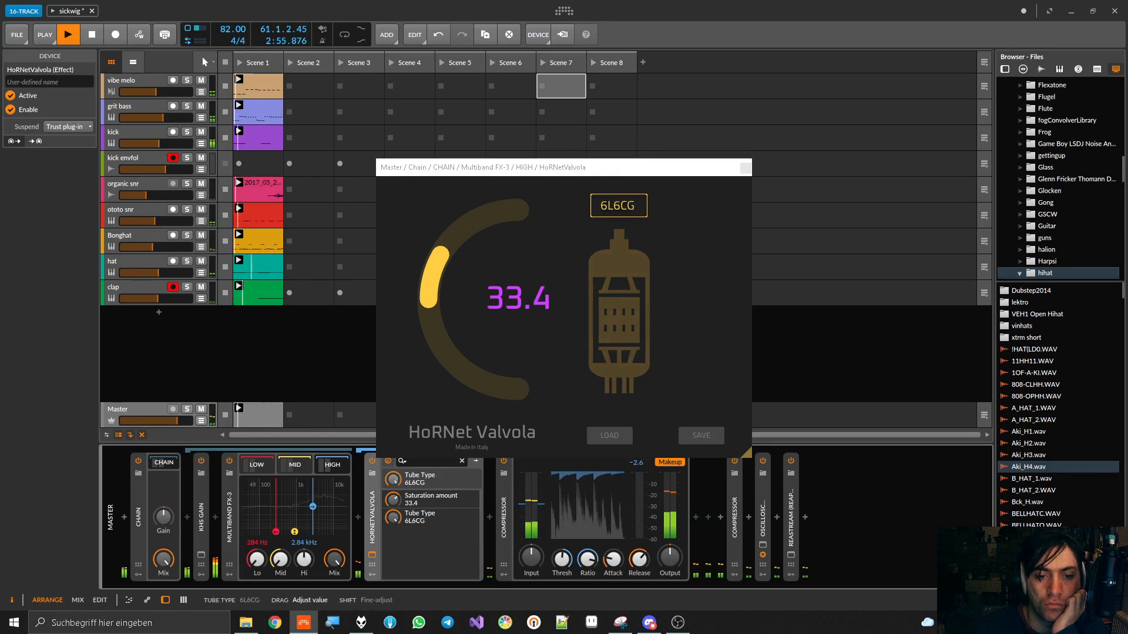
left_click_drag(432, 256, 431, 353)
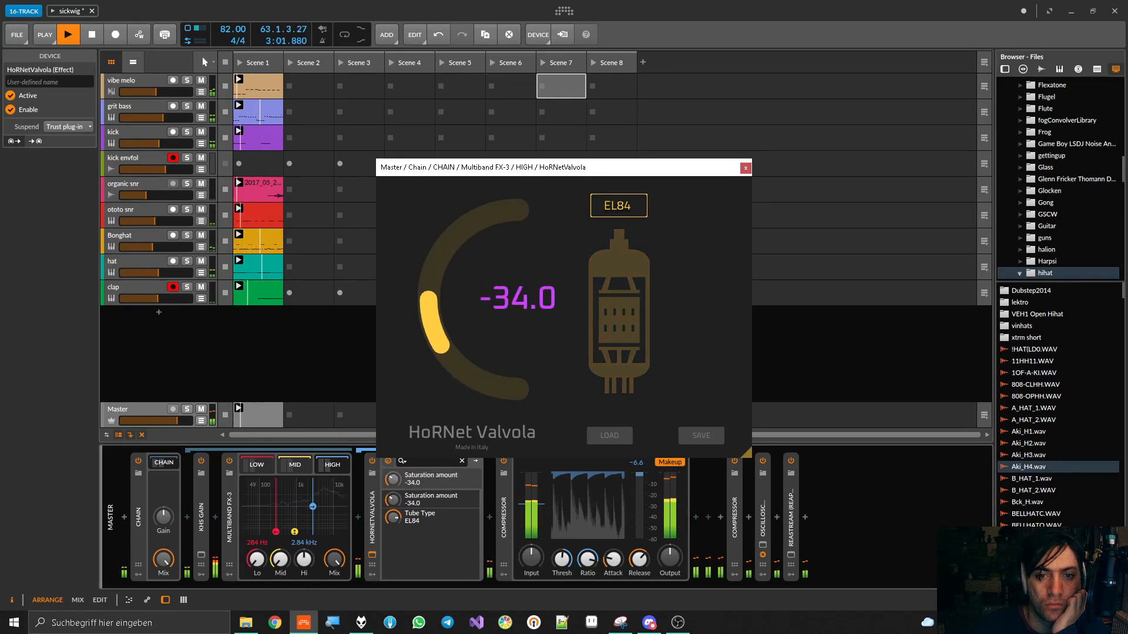
Compare the high band alone with HoRNetValvola bypassed and enabled, then stop playback
left_click(371, 461)
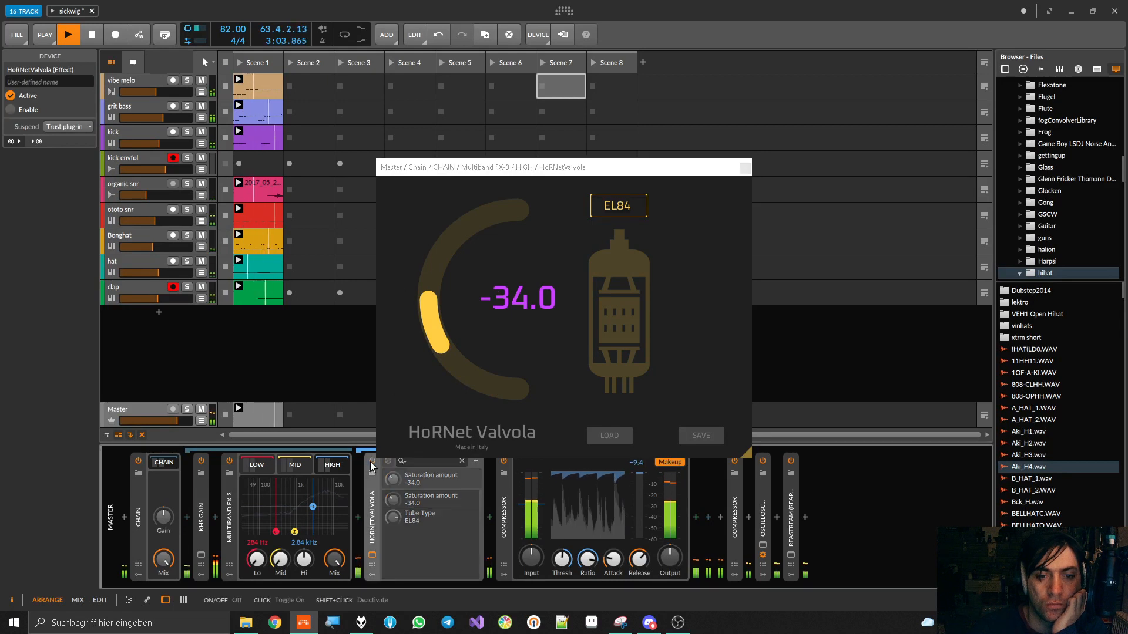
left_click(372, 462)
key("space")
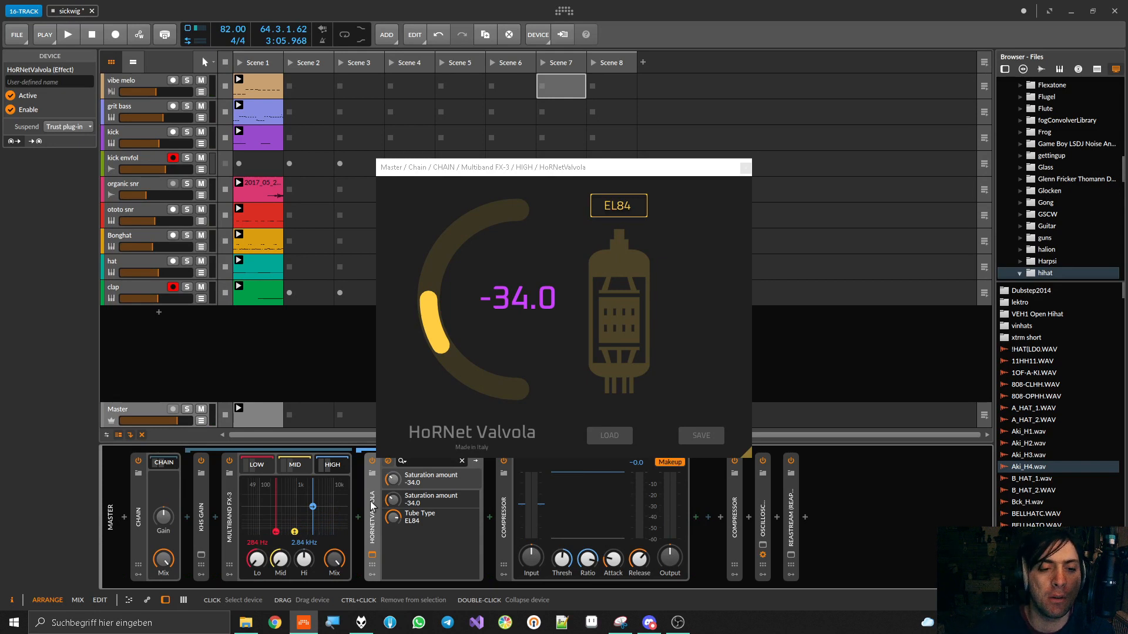
Restore the low and mid band gains to 0.0 dB and compare the high band's HoRNetValvola bypassed and enabled during playback
double_click(257, 559)
double_click(279, 559)
key("space")
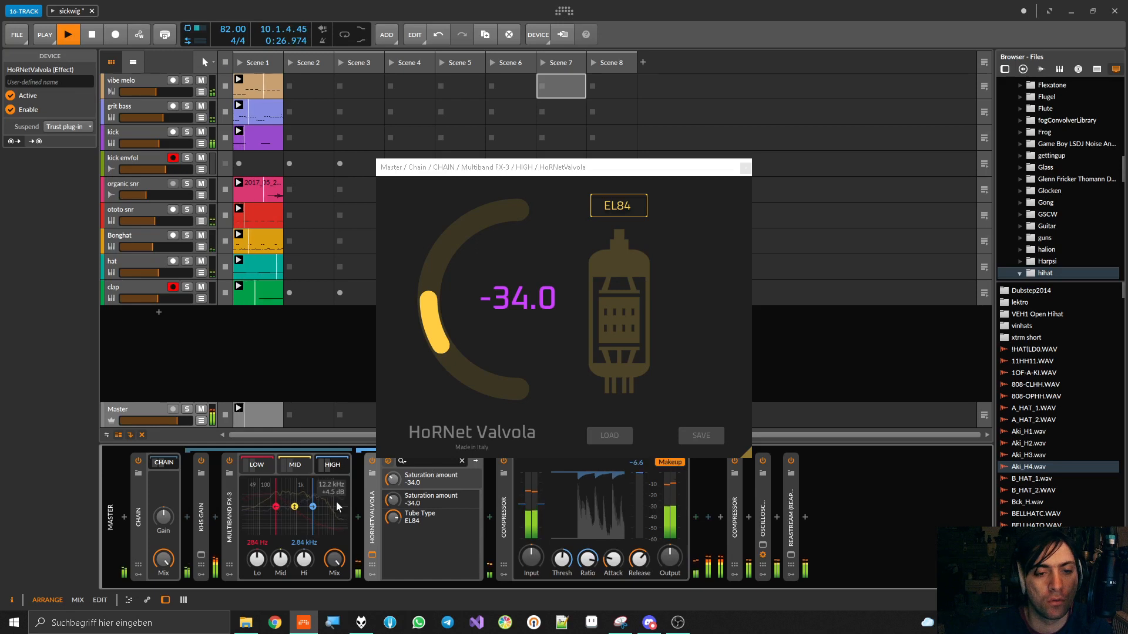
left_click(372, 463)
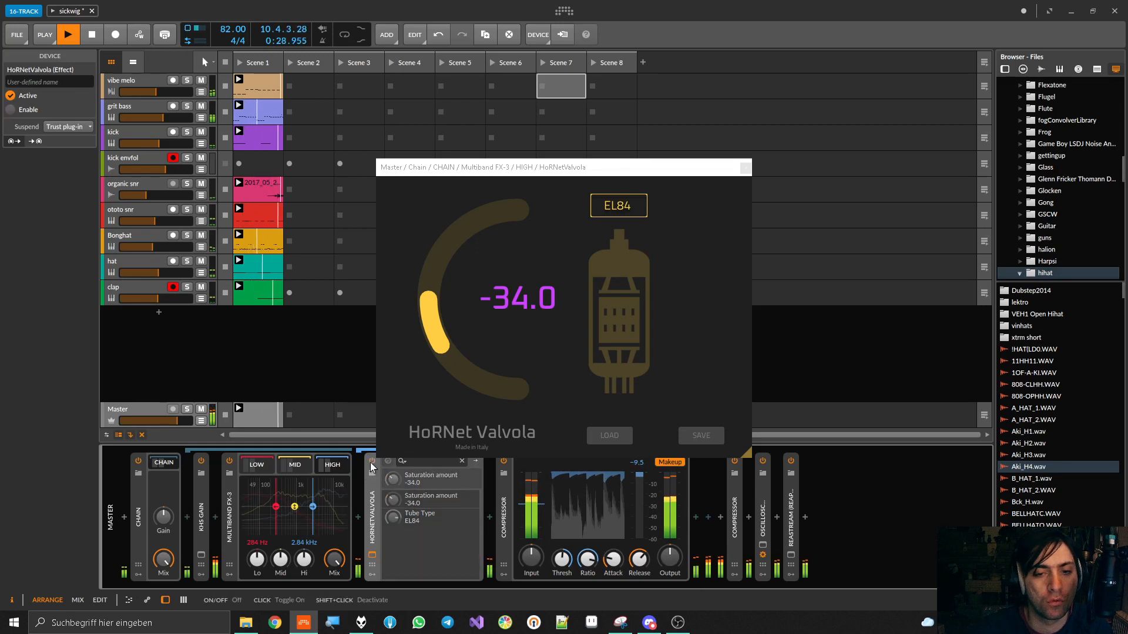
left_click(371, 464)
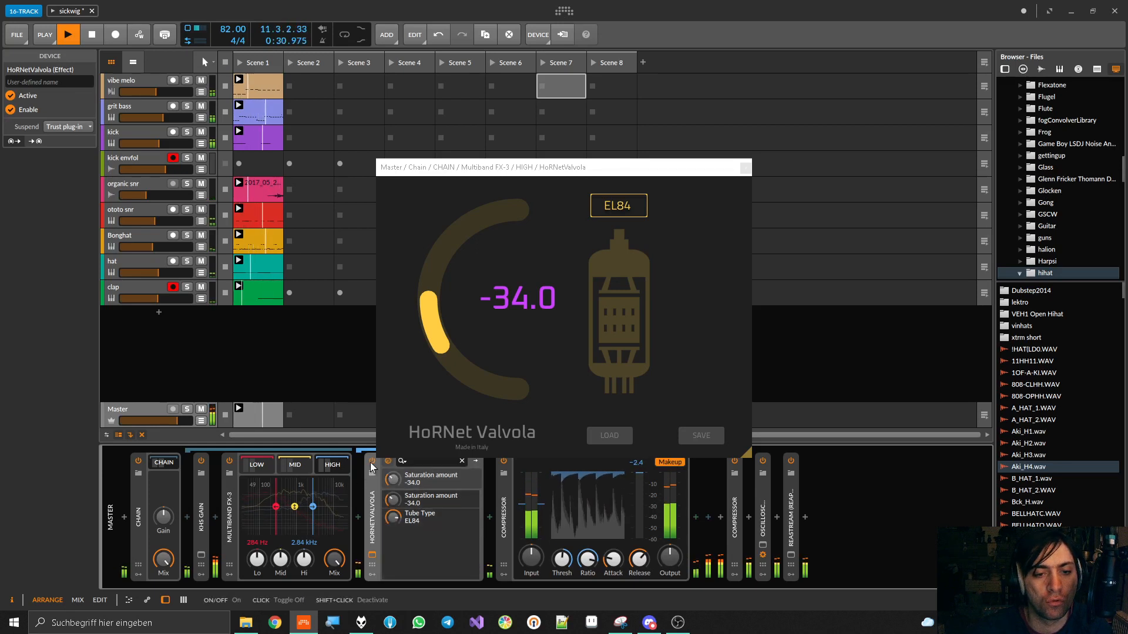
key("space")
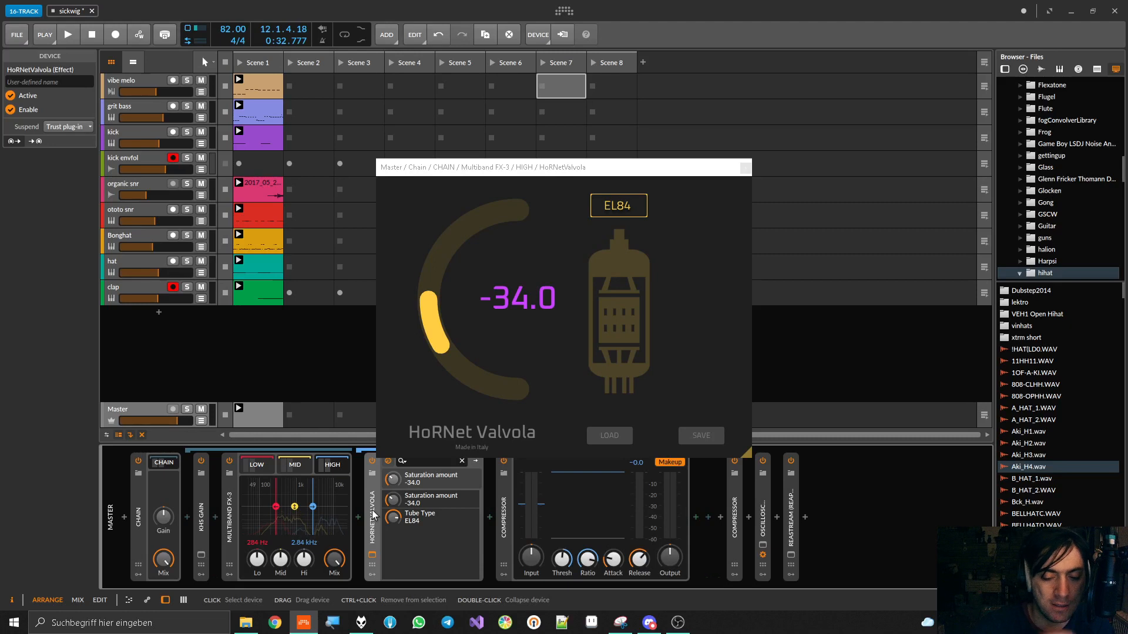
Delete HoRNetValvola from the high band, collapse that band's Compressor, and briefly play back the mix
key("Delete")
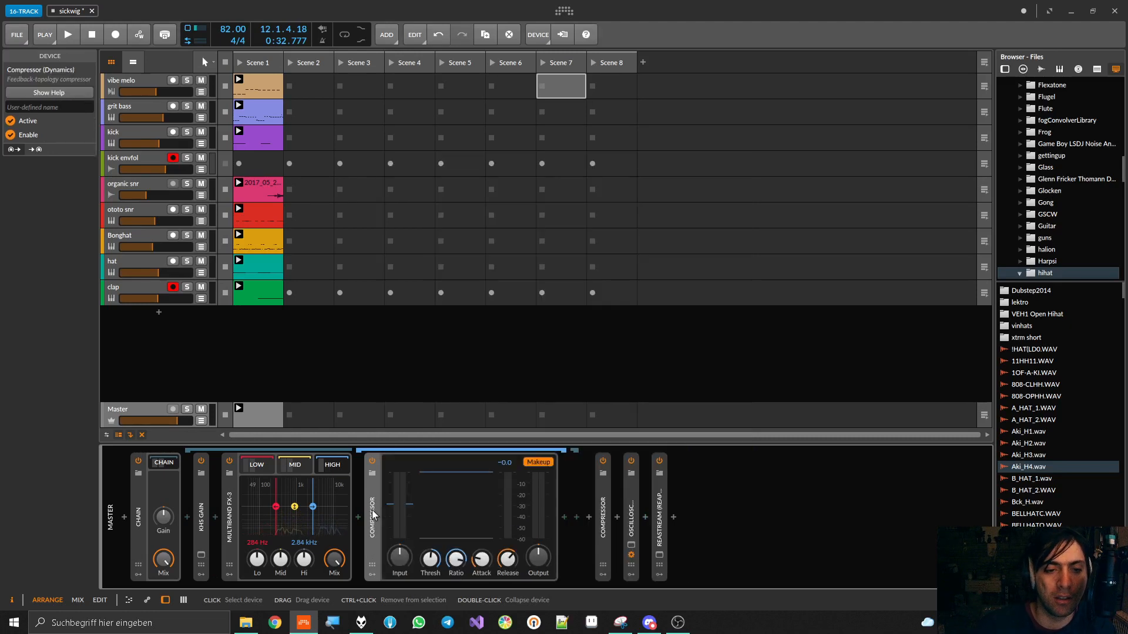
double_click(373, 508)
key("space")
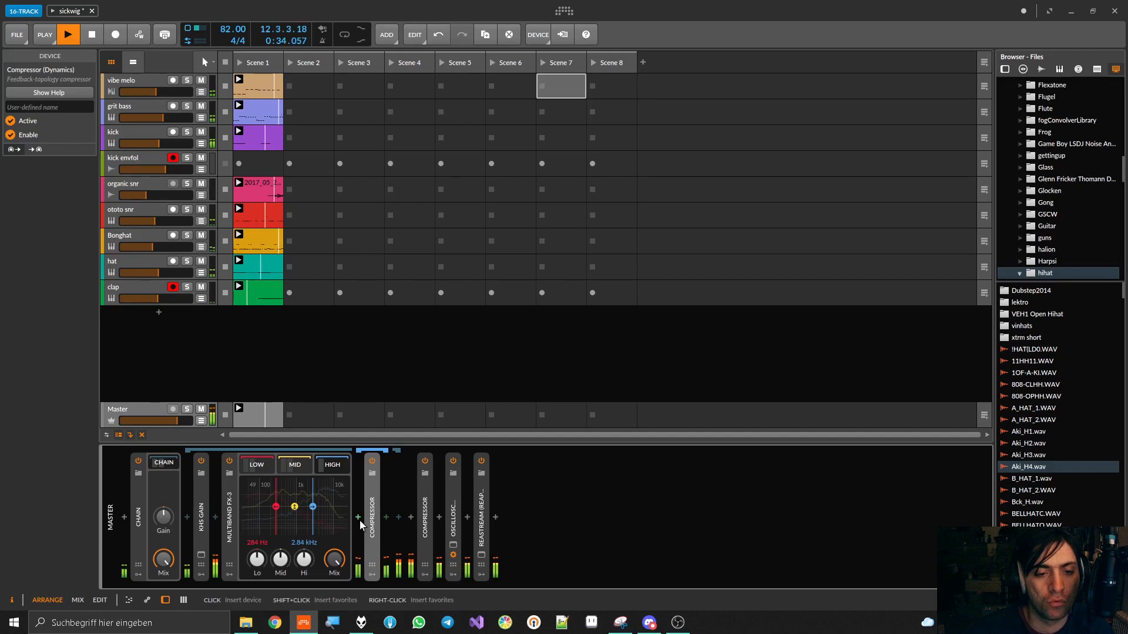
key("space")
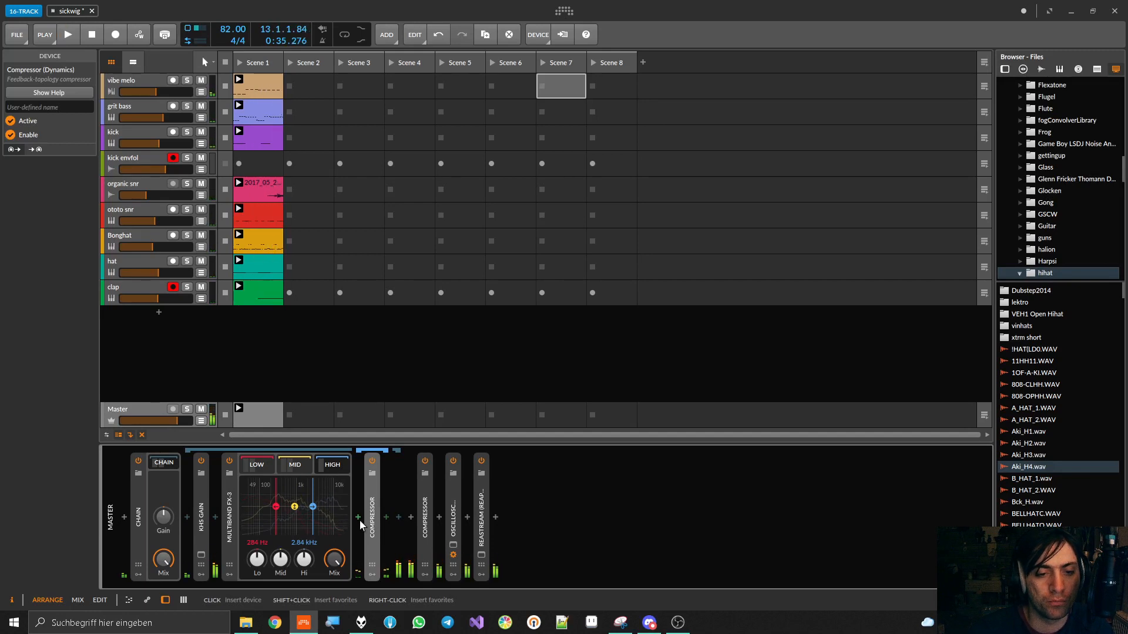
Insert a Chain container before the Compressor in the Multiband FX-3's high band
left_click(358, 518)
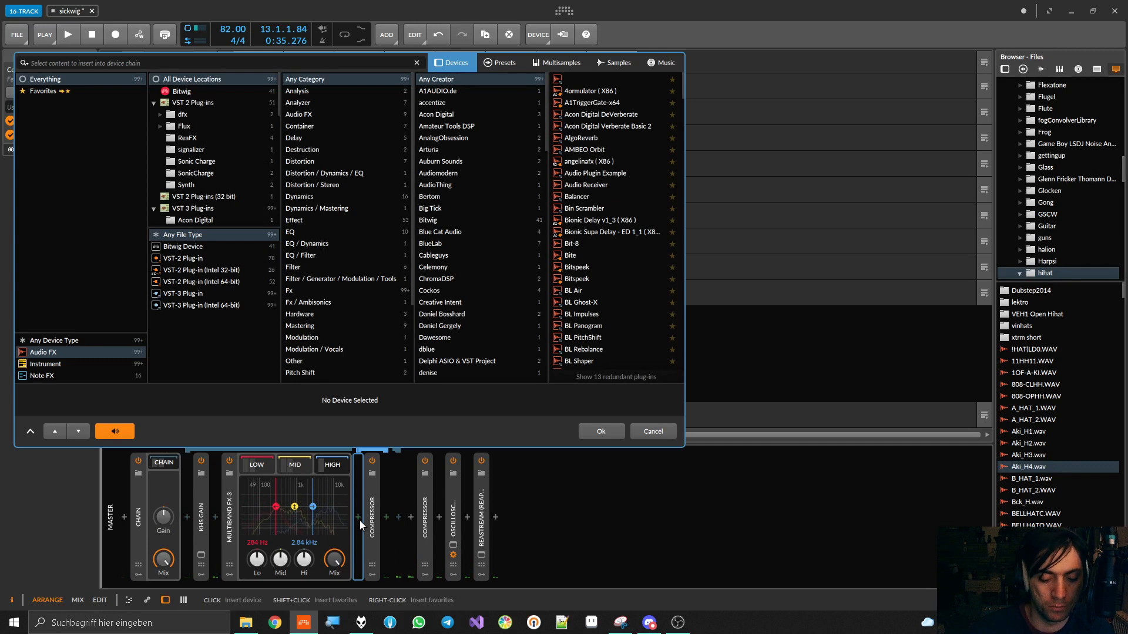
type("chain")
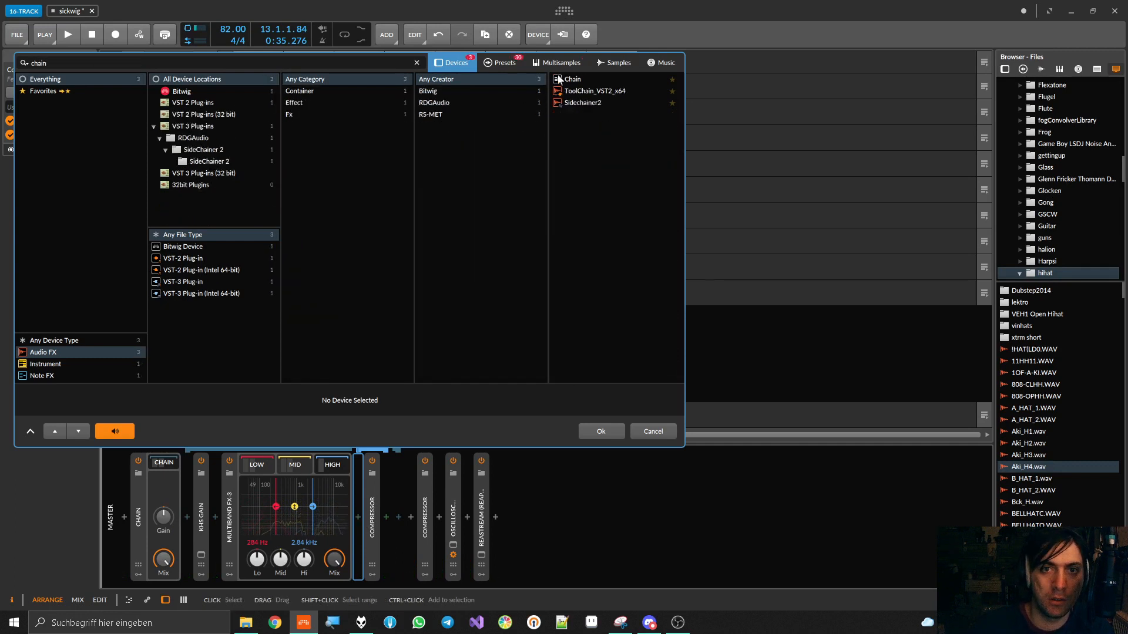
double_click(565, 81)
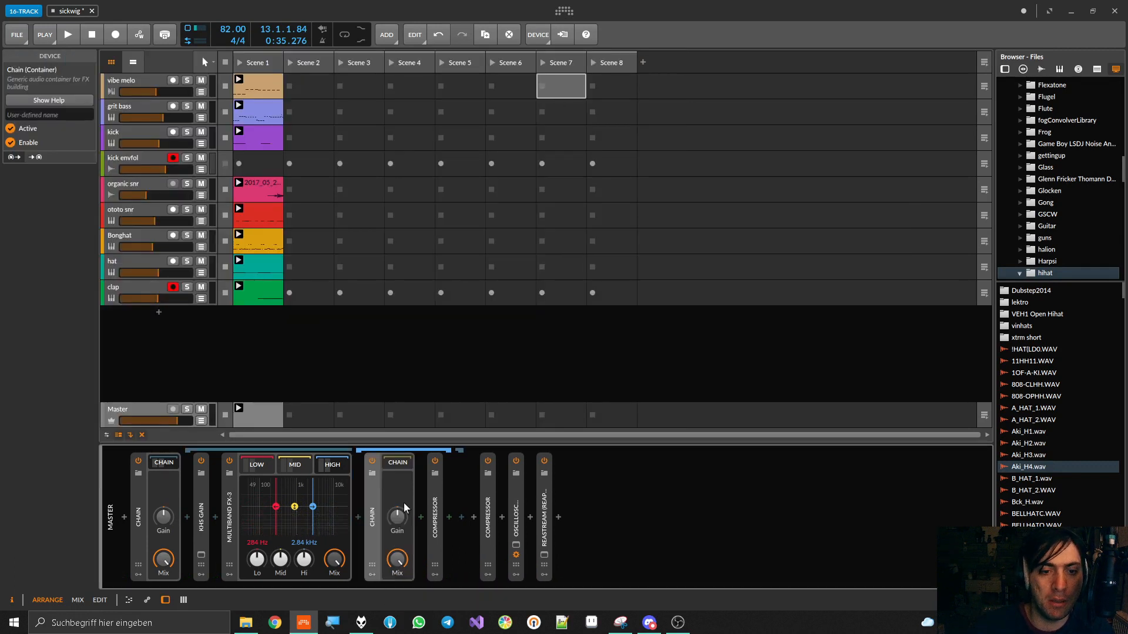
Expand the new Chain's contents and insert HoRNetValvola inside it
left_click(397, 464)
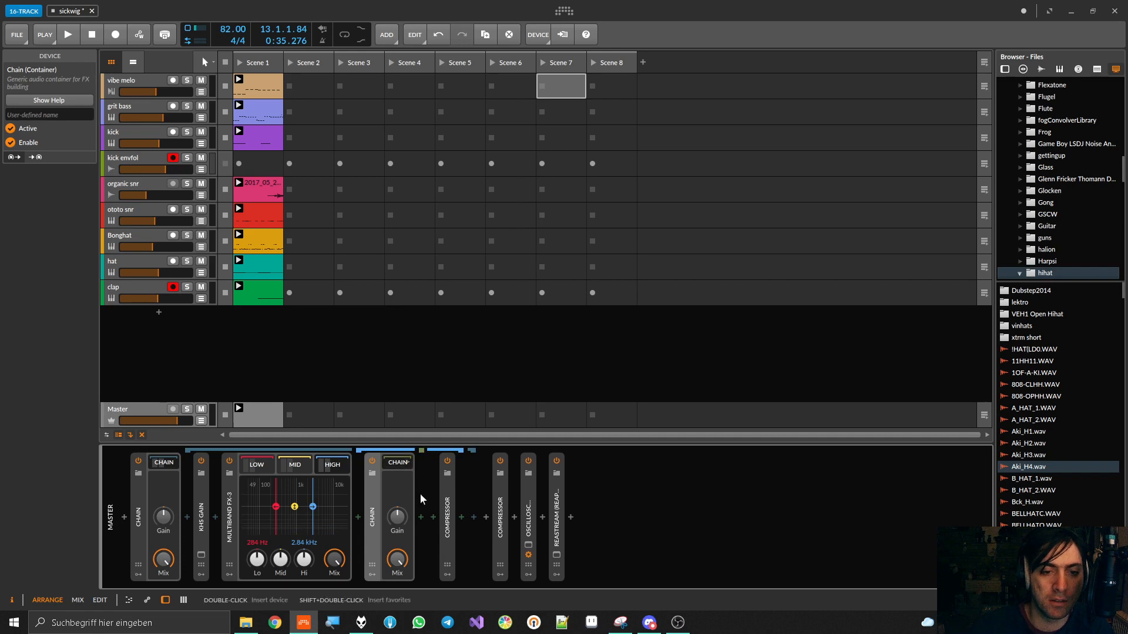
left_click(420, 518)
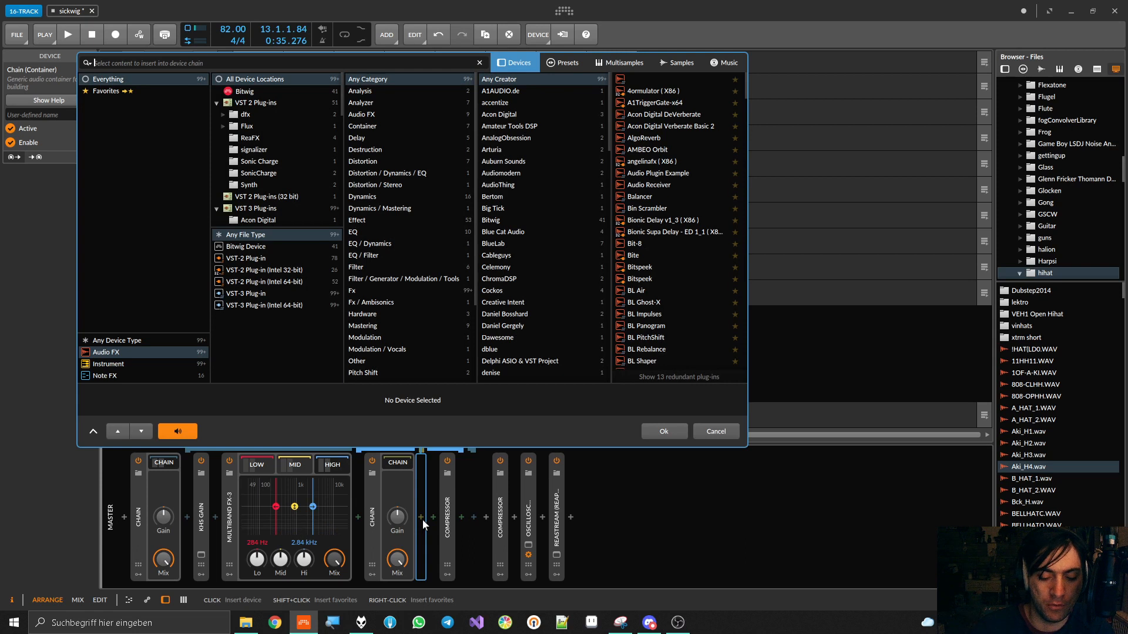
type("valv")
double_click(637, 79)
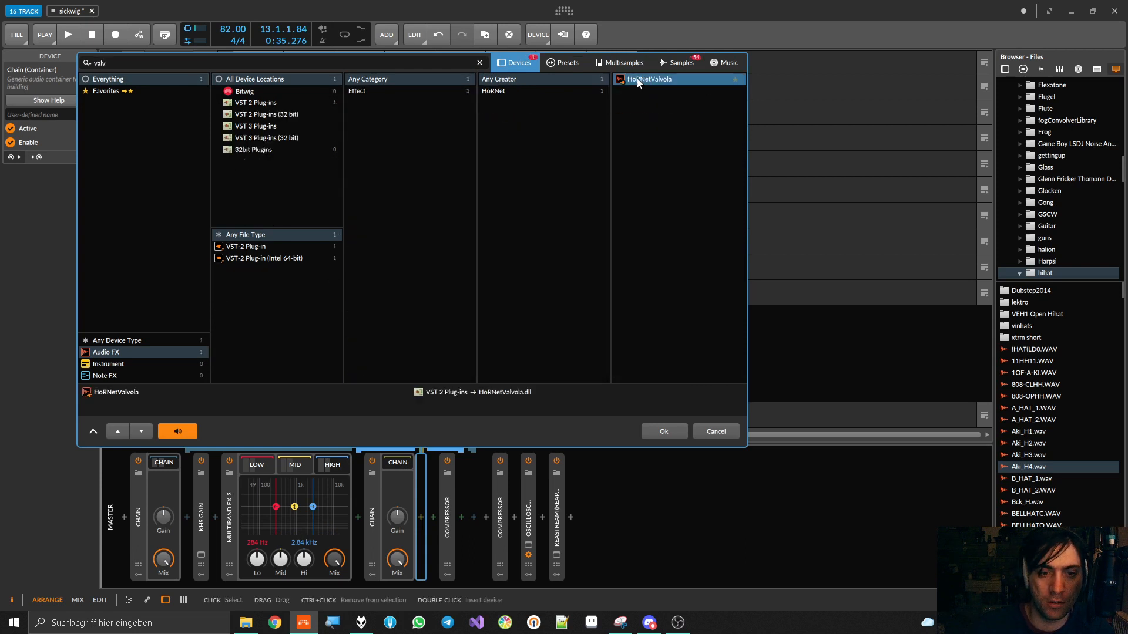
Start playback and set the high band's HoRNetValvola to saturation 100.0 with tube type 7025
key("space")
left_click_drag(457, 302, 457, 212)
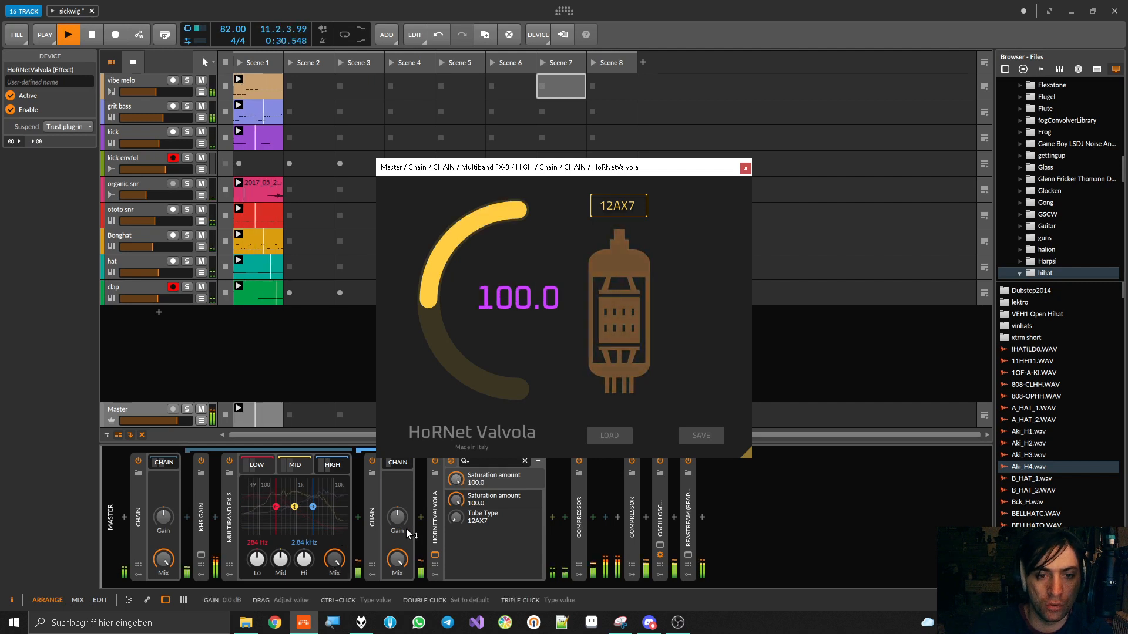
left_click_drag(457, 518, 457, 478)
mouse_move(510, 298)
left_mouse_down()
mouse_move(510, 308)
mouse_move(510, 298)
left_mouse_up()
Set HoRNetValvola's saturation to 95.0 and the surrounding Chain's Mix to 68.4 %, then close the plug-in window
left_click_drag(397, 559, 397, 560)
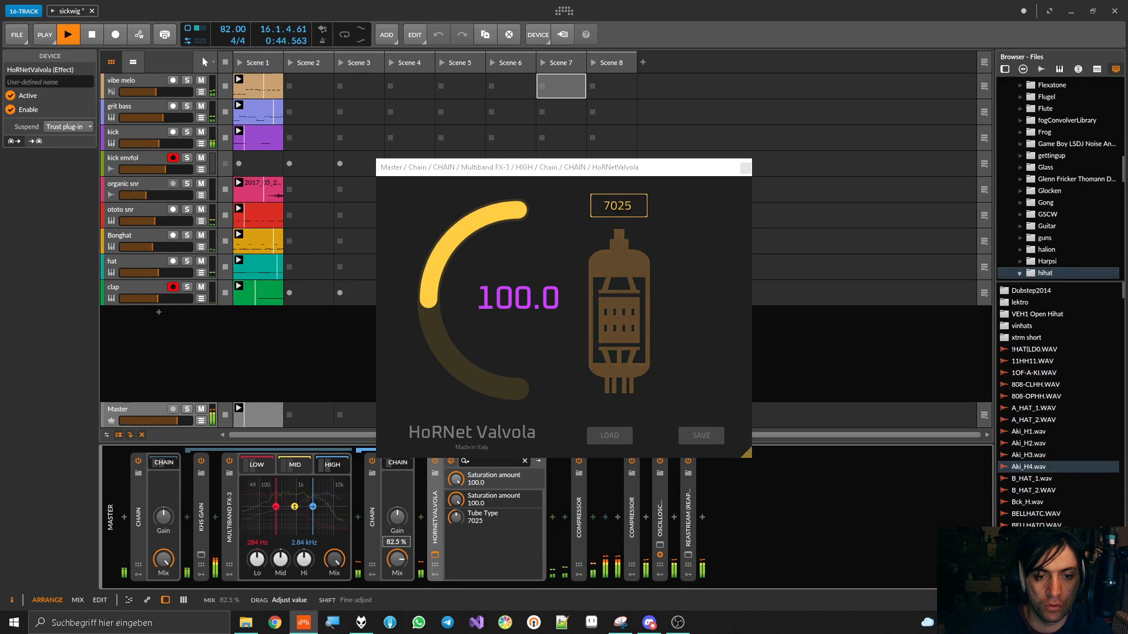
left_click_drag(397, 559, 397, 556)
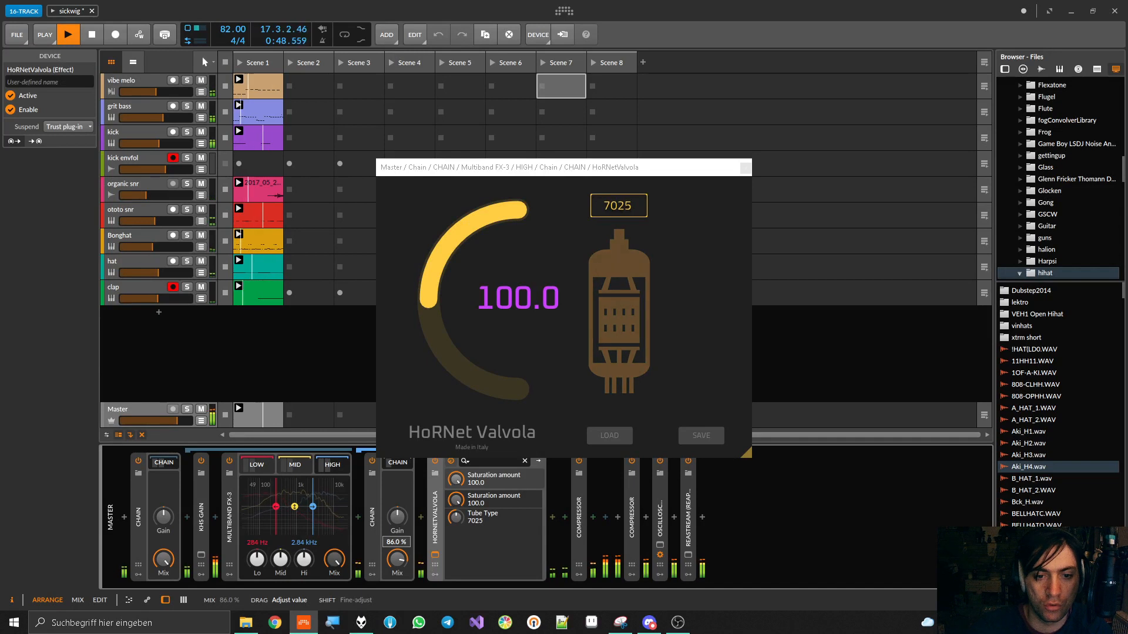
mouse_move(456, 479)
left_mouse_down()
mouse_move(455, 518)
mouse_move(456, 482)
left_mouse_up()
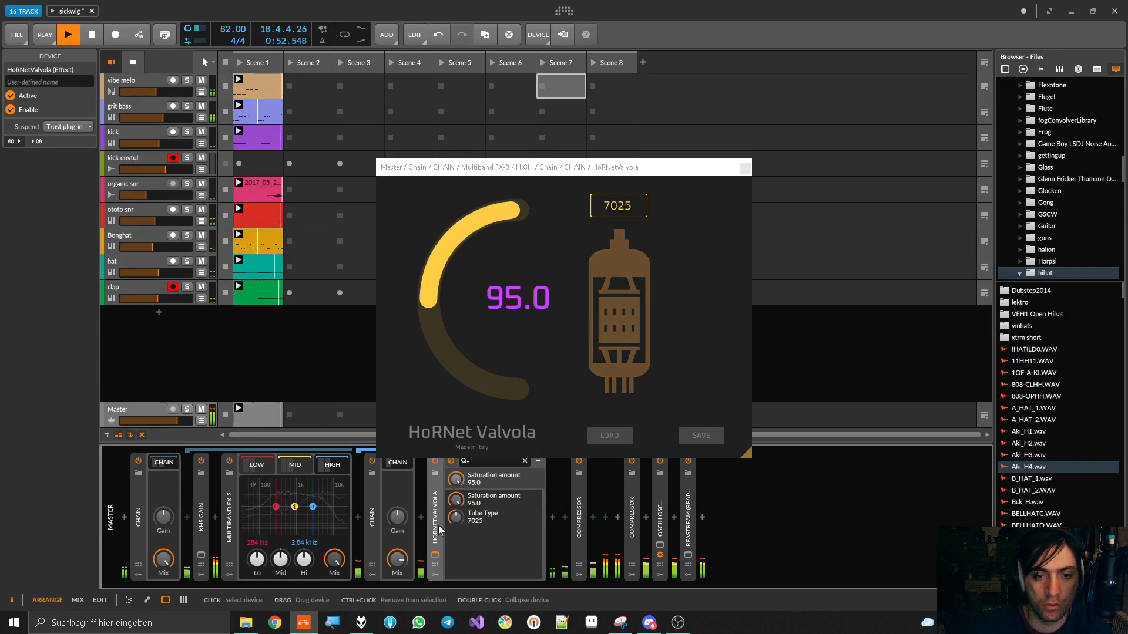
mouse_move(408, 564)
left_mouse_down()
mouse_move(408, 591)
mouse_move(397, 553)
left_mouse_up()
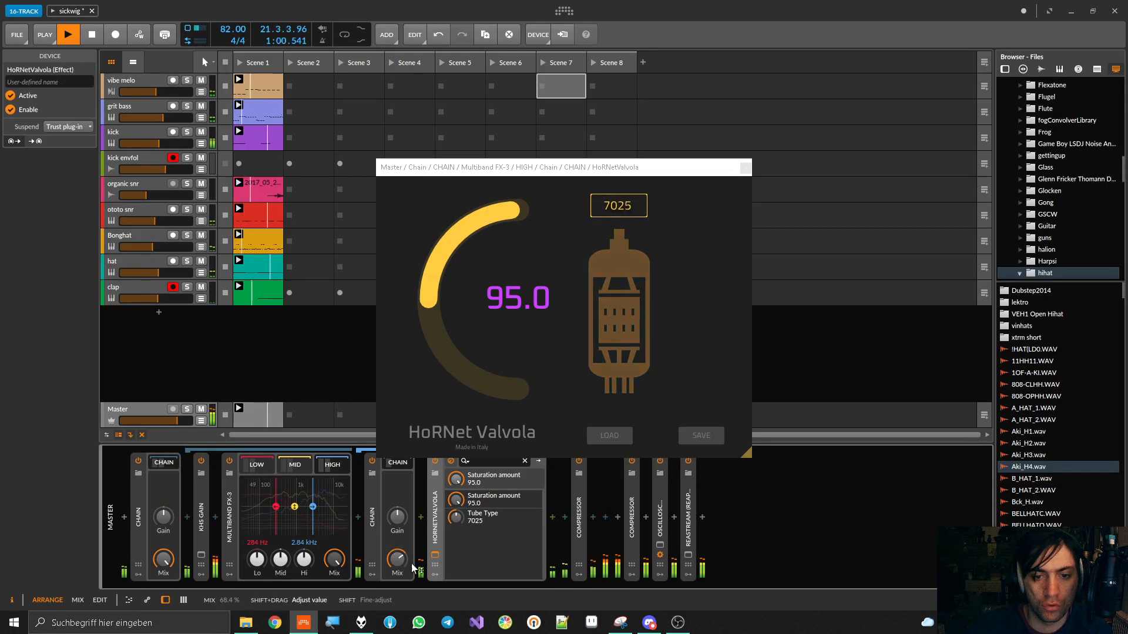
left_click(744, 169)
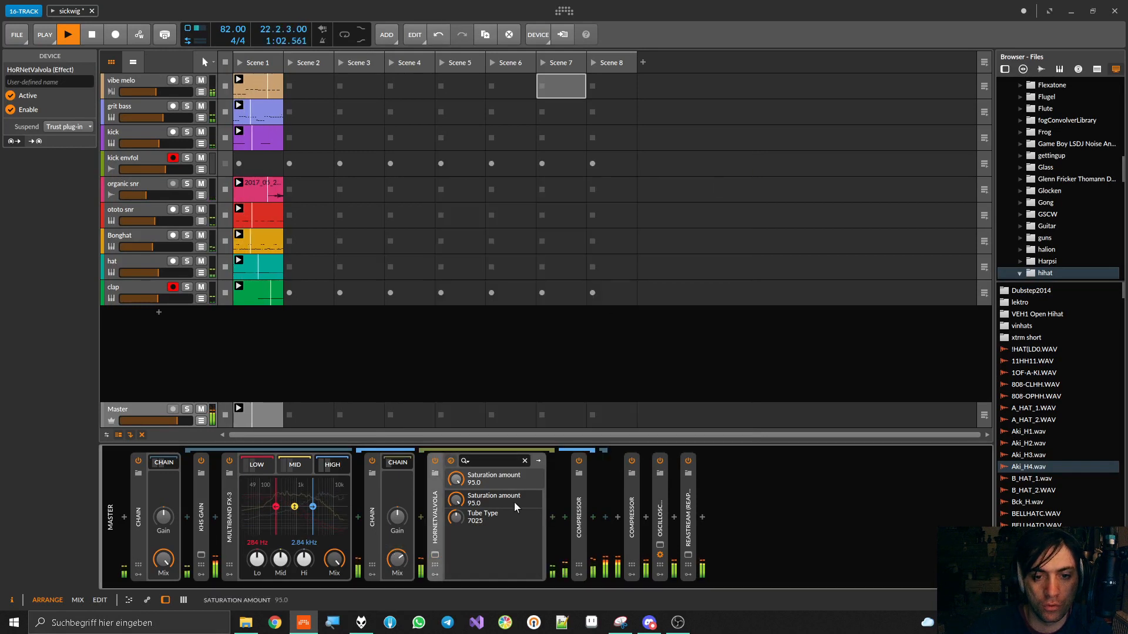
Insert FabFilter Pro-Q 2 after HoRNetValvola and add a high shelf at 7558.9 Hz with +8.36 dB gain and Q 0.506
left_click(553, 517)
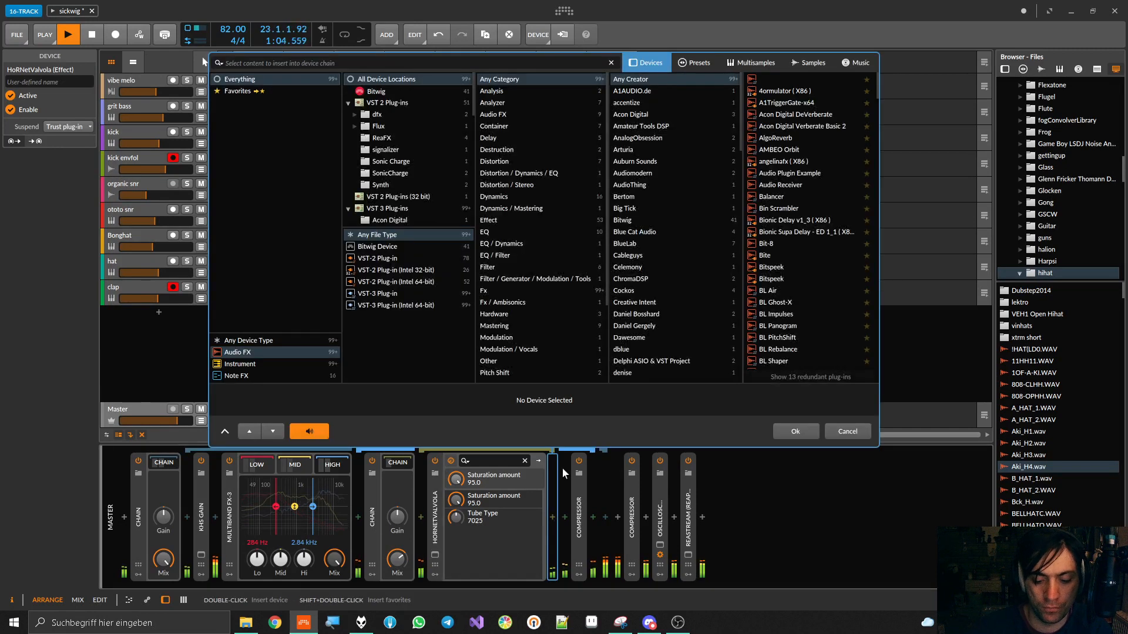
type("ploq")
left_click(805, 83)
double_click(803, 84)
left_click_drag(806, 277, 749, 202)
scroll(751, 241, "up", 3)
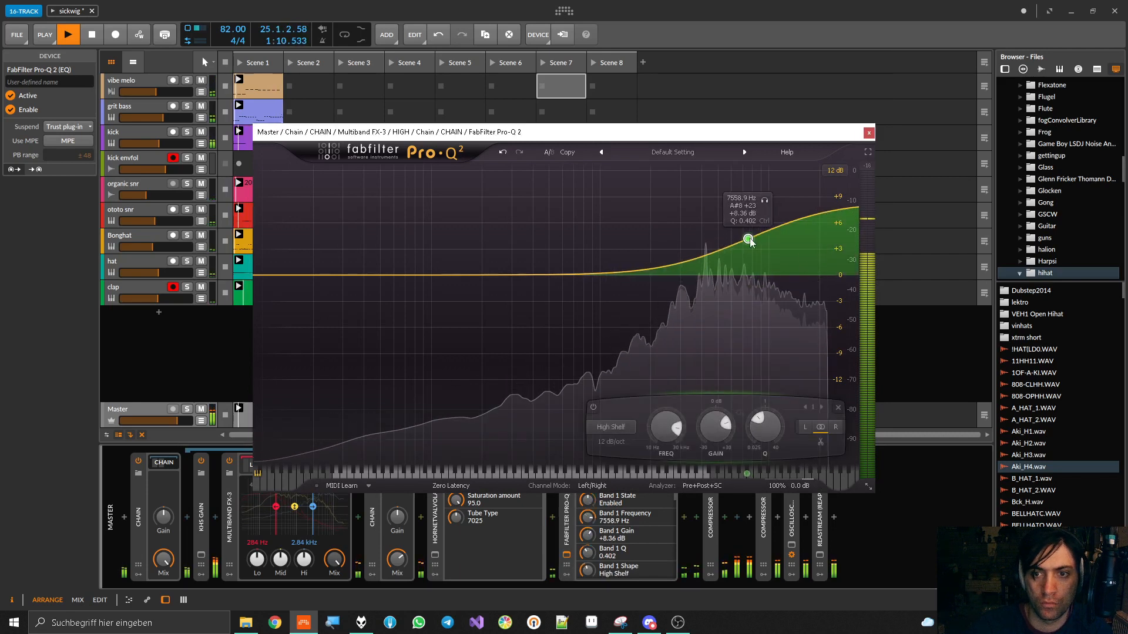
scroll(750, 241, "down", 1)
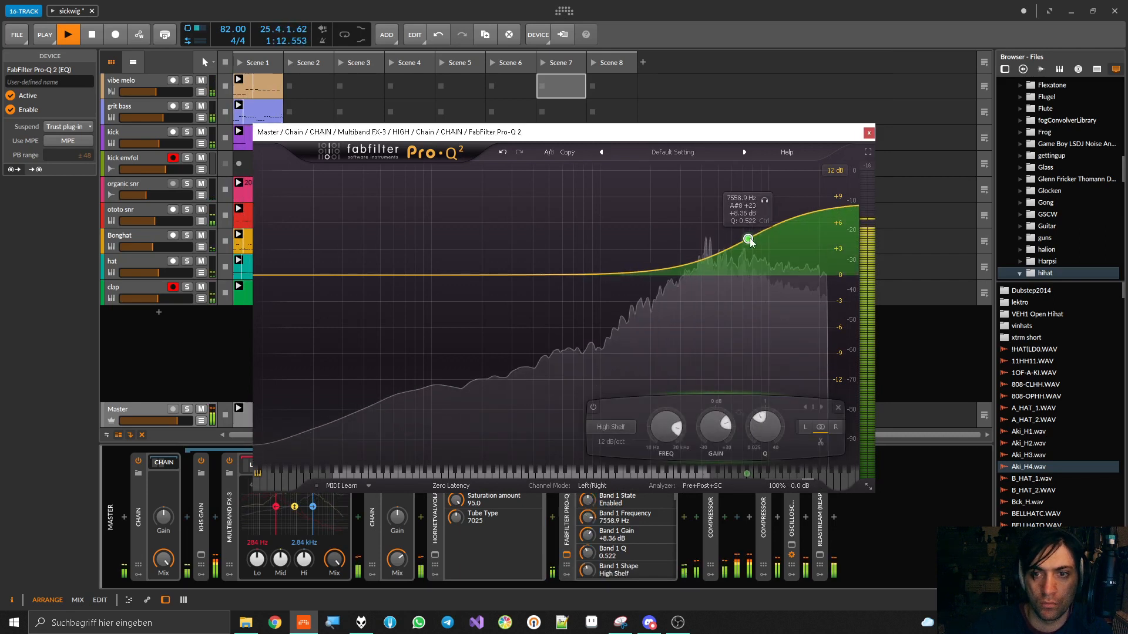
Lower the high band Chain's Mix to 51.9 %, compare the Chain bypassed and enabled, and raise the Mix again
left_click_drag(397, 559, 397, 582)
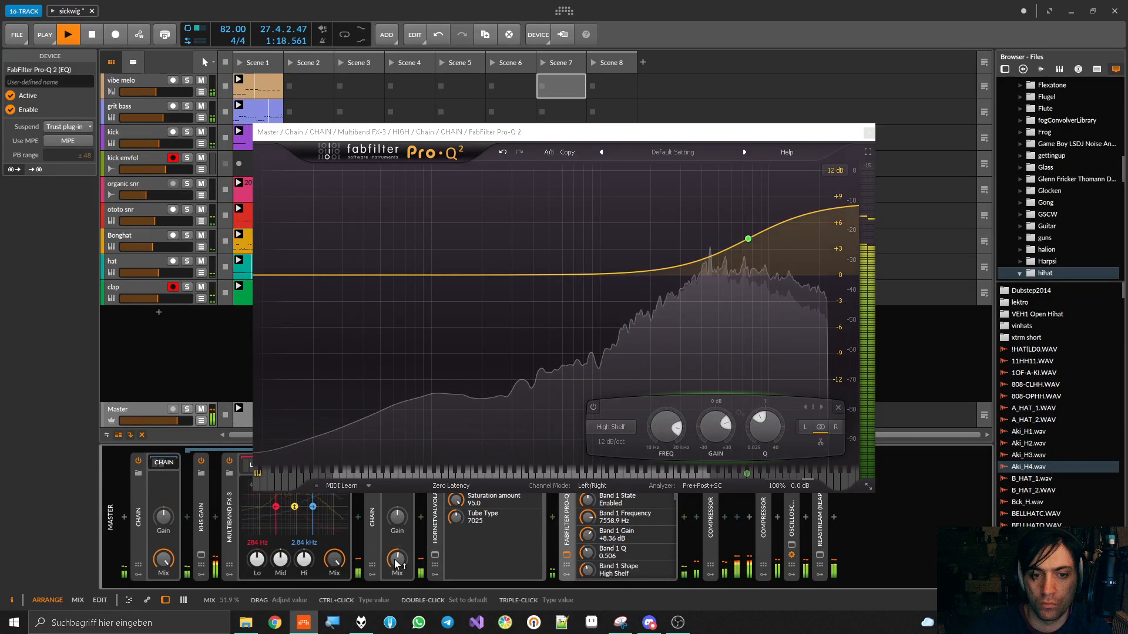
left_click_drag(514, 136, 563, 39)
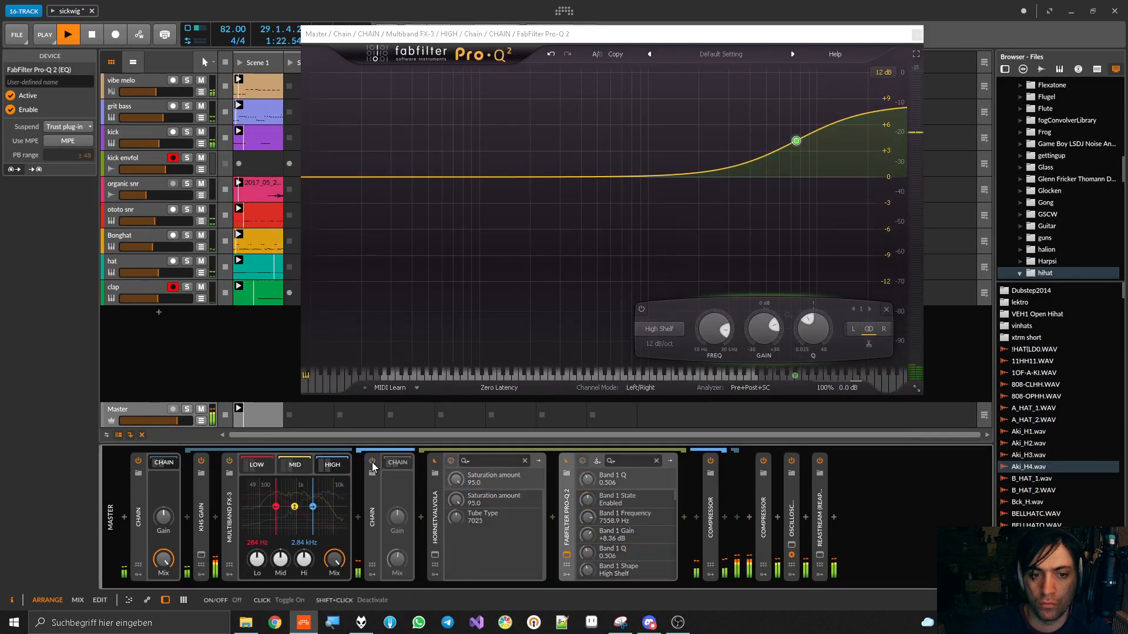
left_click(372, 462)
left_click_drag(397, 559, 397, 544)
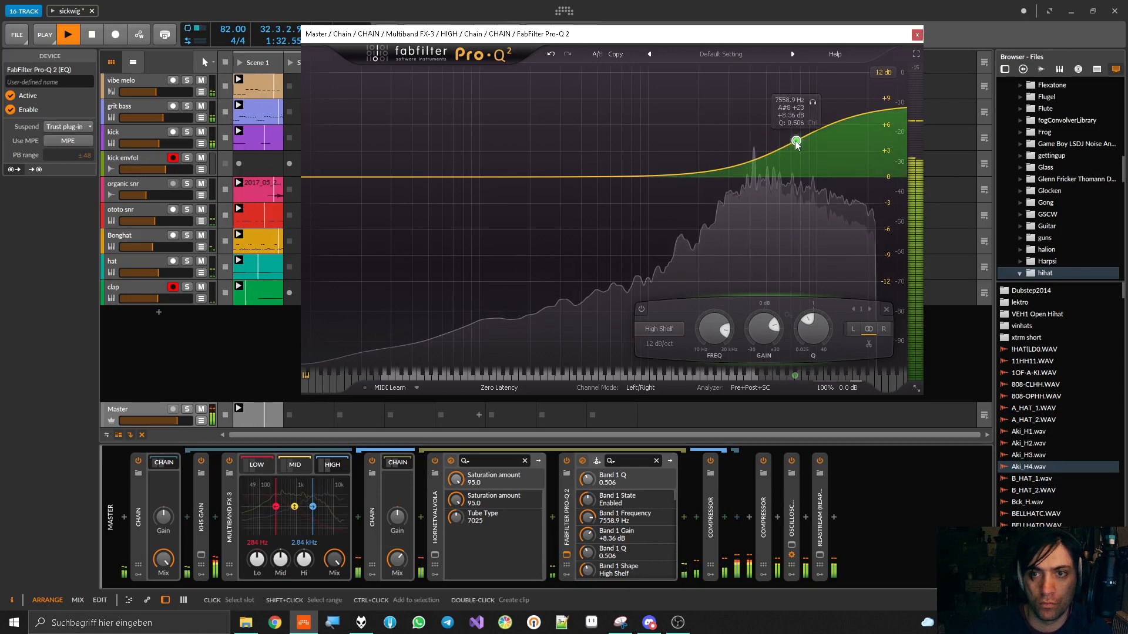
Reshape the Pro-Q 2 high shelf to 4982.7 Hz, +5.19 dB and Q 1.159, then close the plug-in window
scroll(796, 143, "up", 5)
left_click_drag(796, 144, 766, 162)
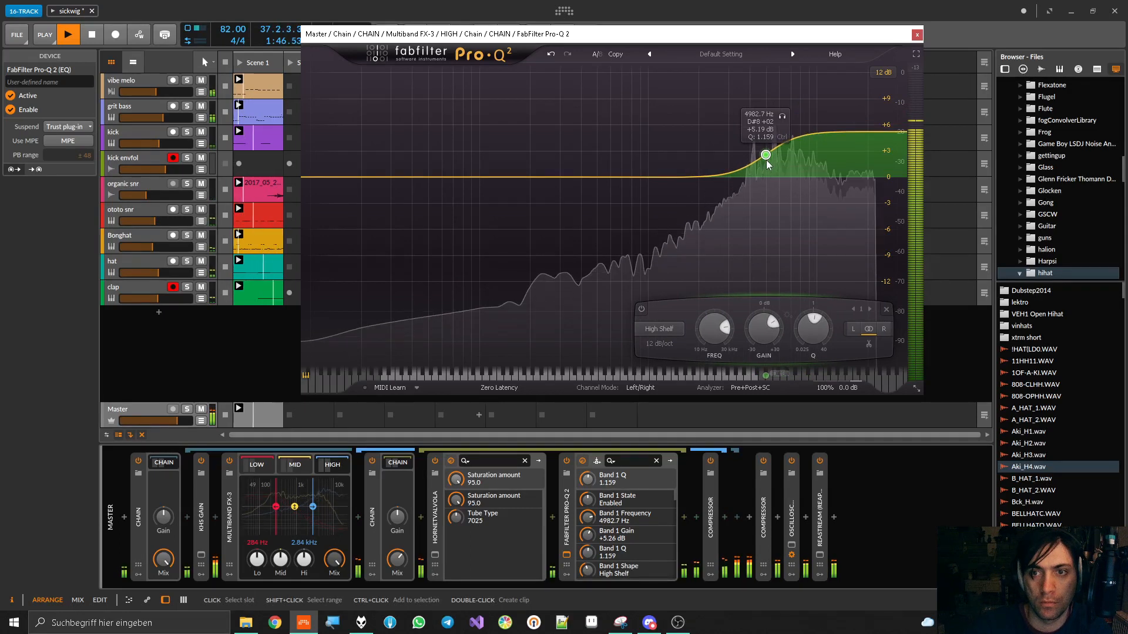
left_click(916, 35)
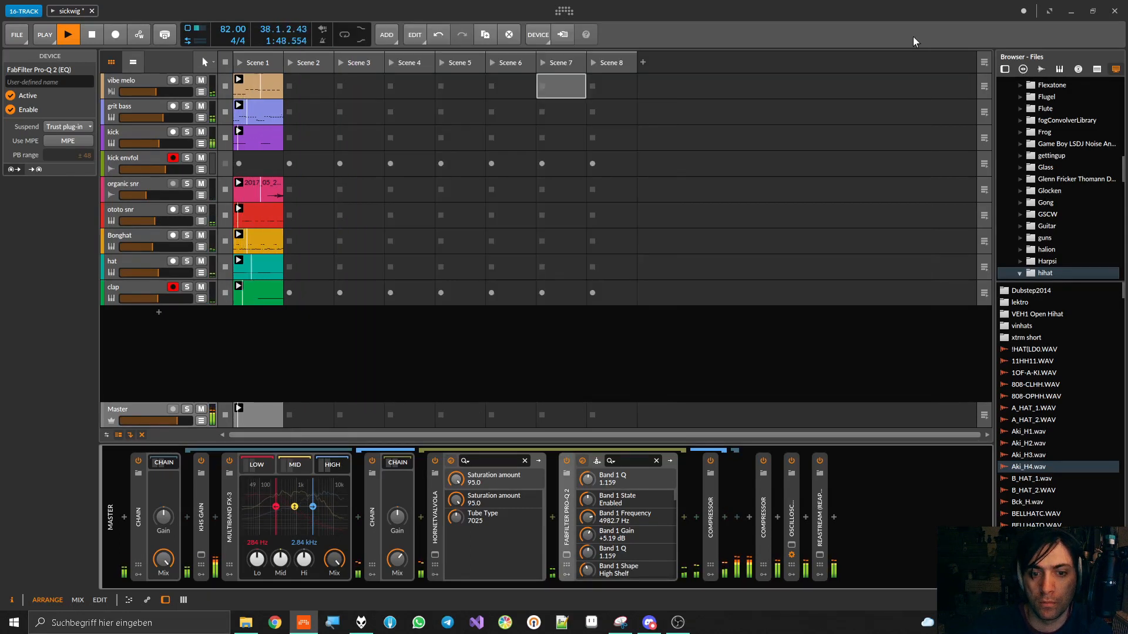
Save the project, restart playback, and compare the high band's Chain bypassed and enabled
key("ctrl+s")
key("space")
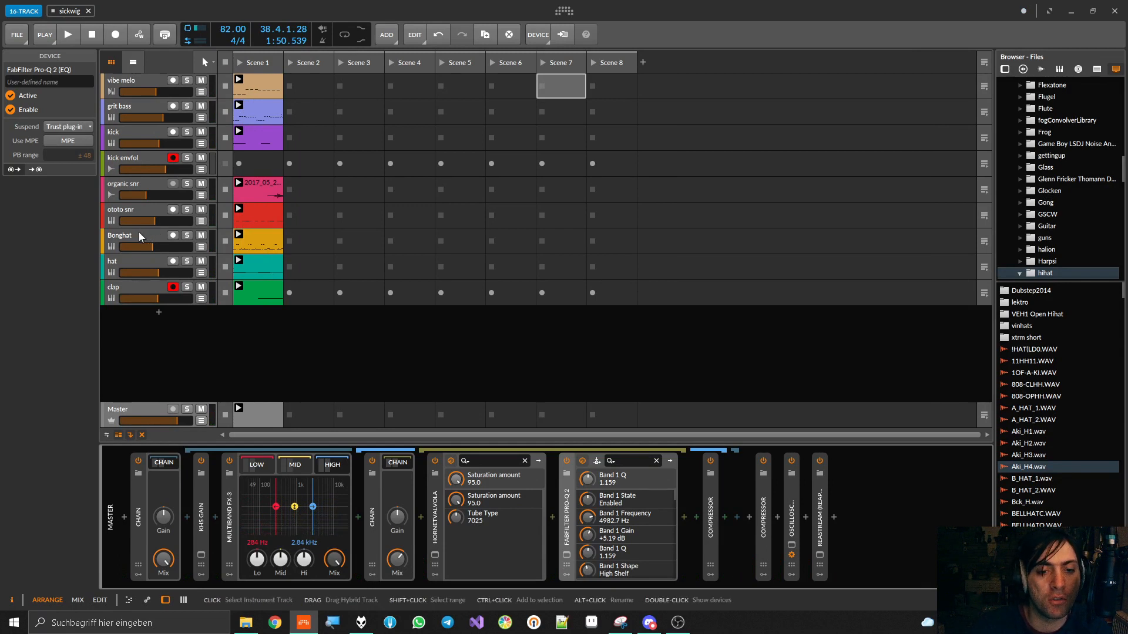
key("space")
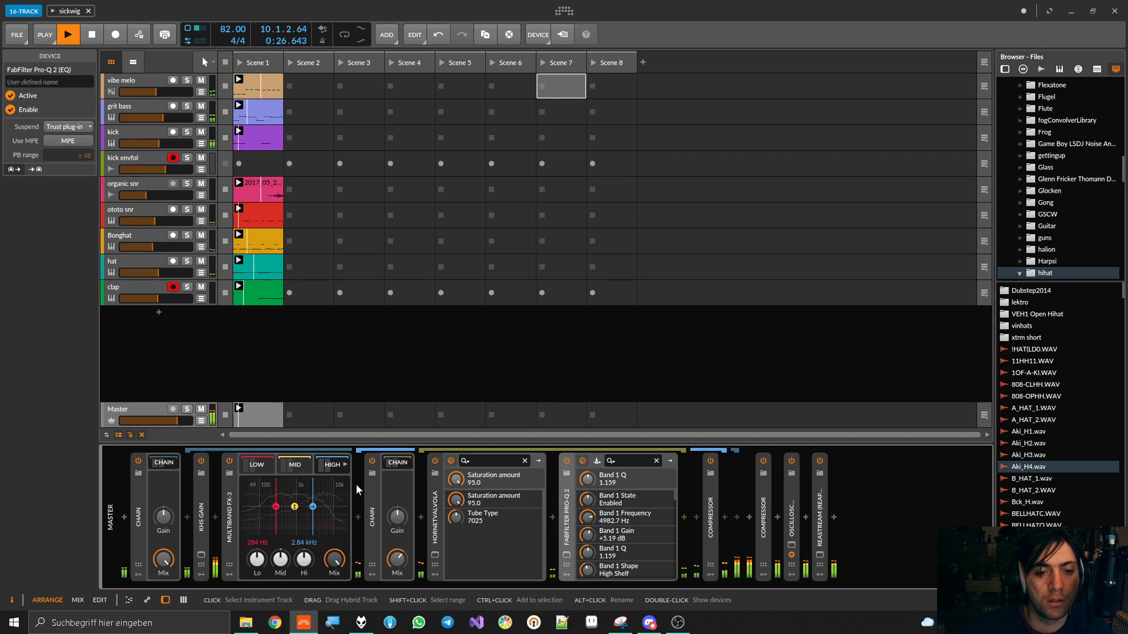
left_click(372, 463)
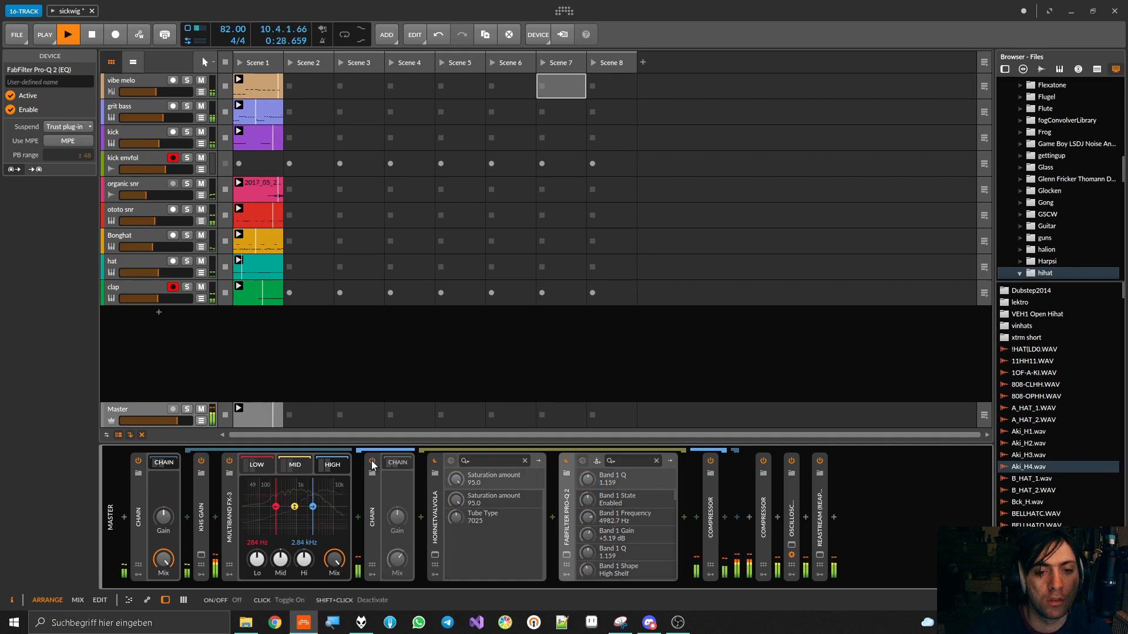
left_click(372, 463)
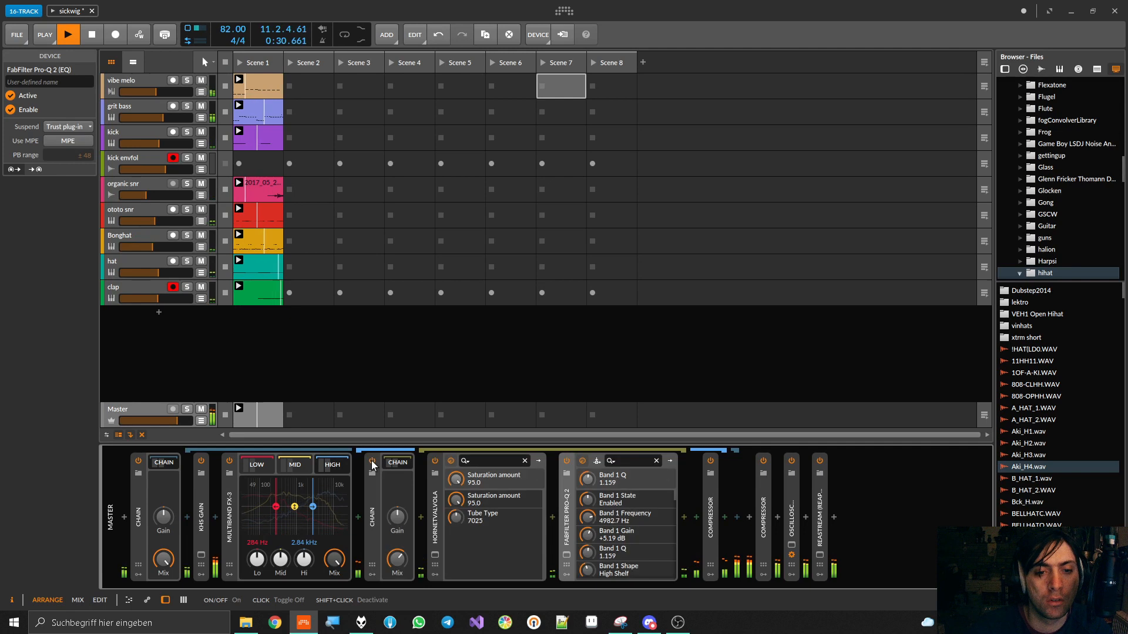
Audition the high band Chain's Mix between 70.5 % and 23.2 %, then collapse the Chain and hide the band's devices
mouse_move(398, 561)
left_mouse_down()
mouse_move(398, 522)
mouse_move(397, 562)
left_mouse_up()
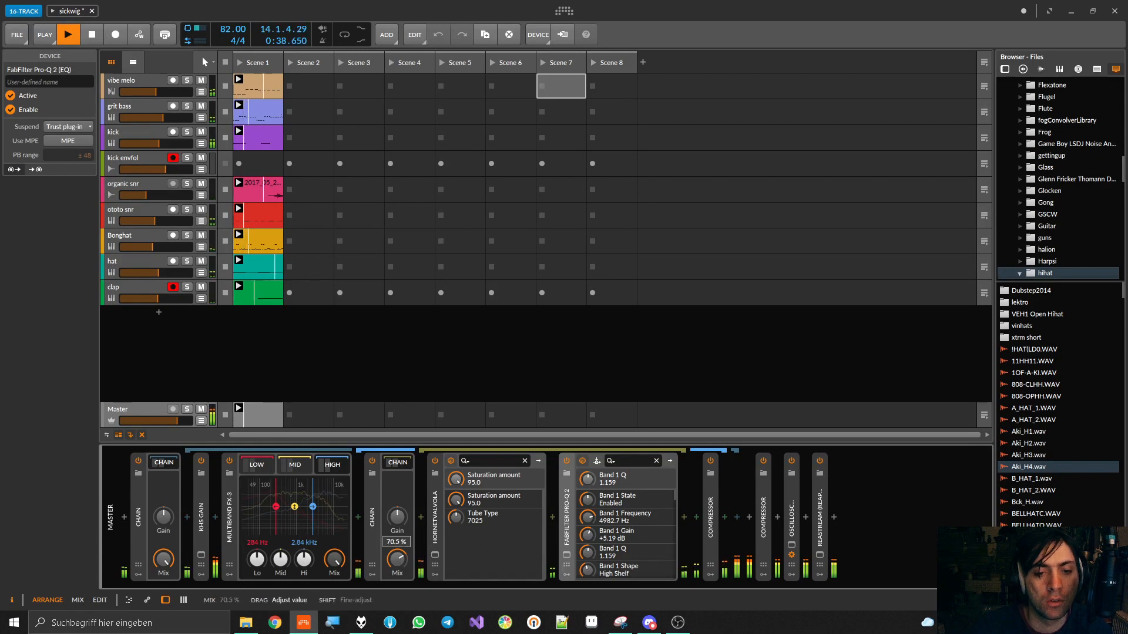
left_click_drag(397, 560, 397, 560)
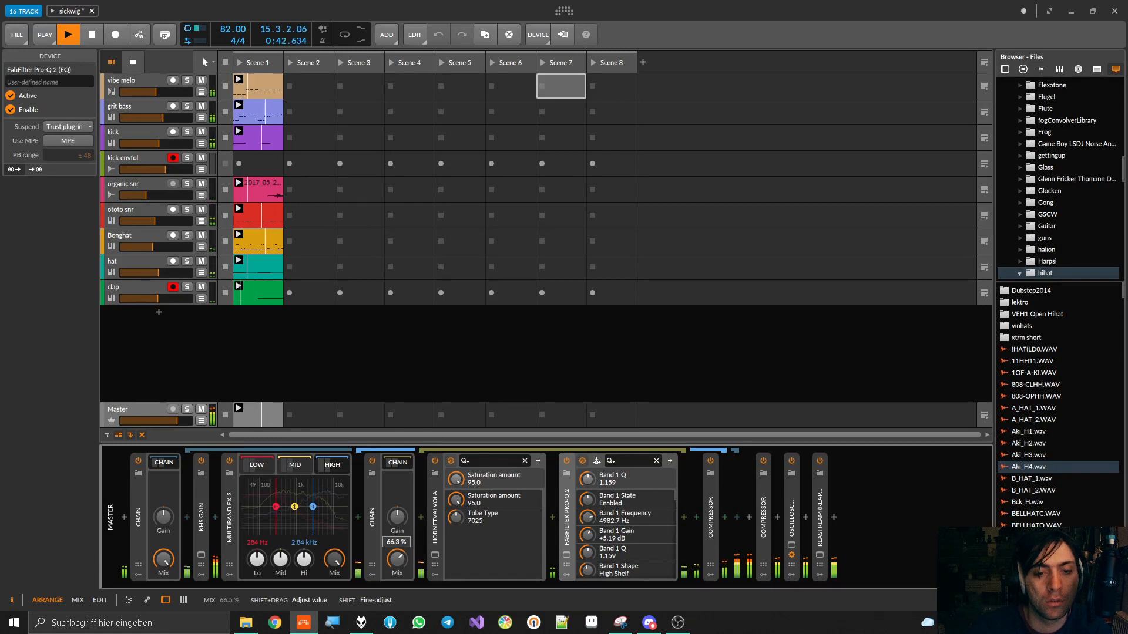
left_click_drag(398, 561, 398, 564)
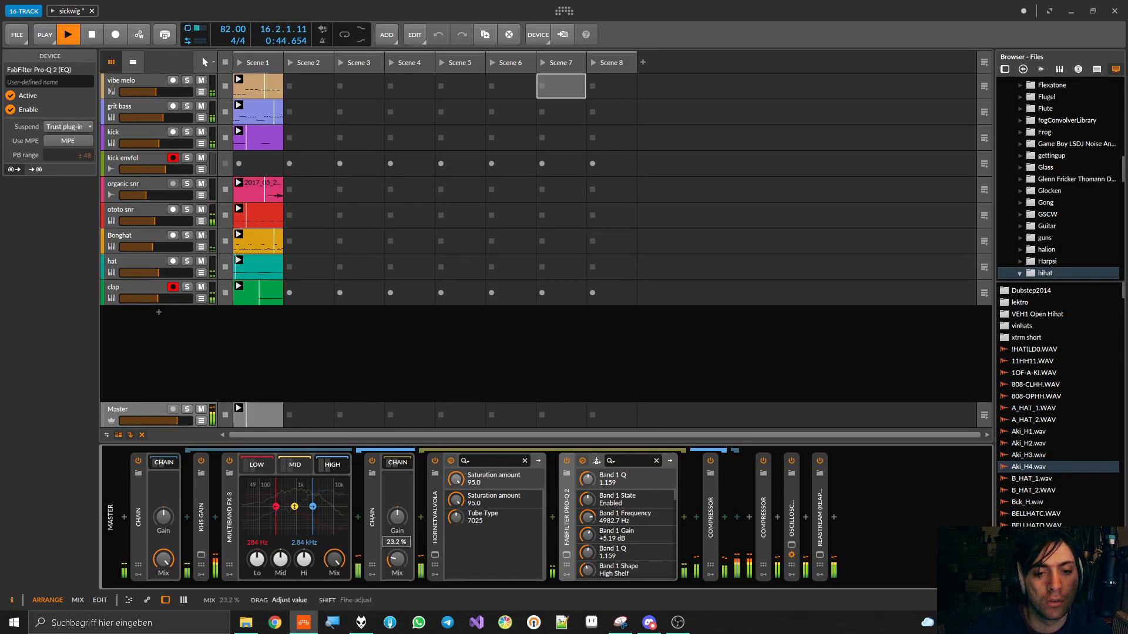
left_click_drag(398, 560, 397, 561)
double_click(368, 502)
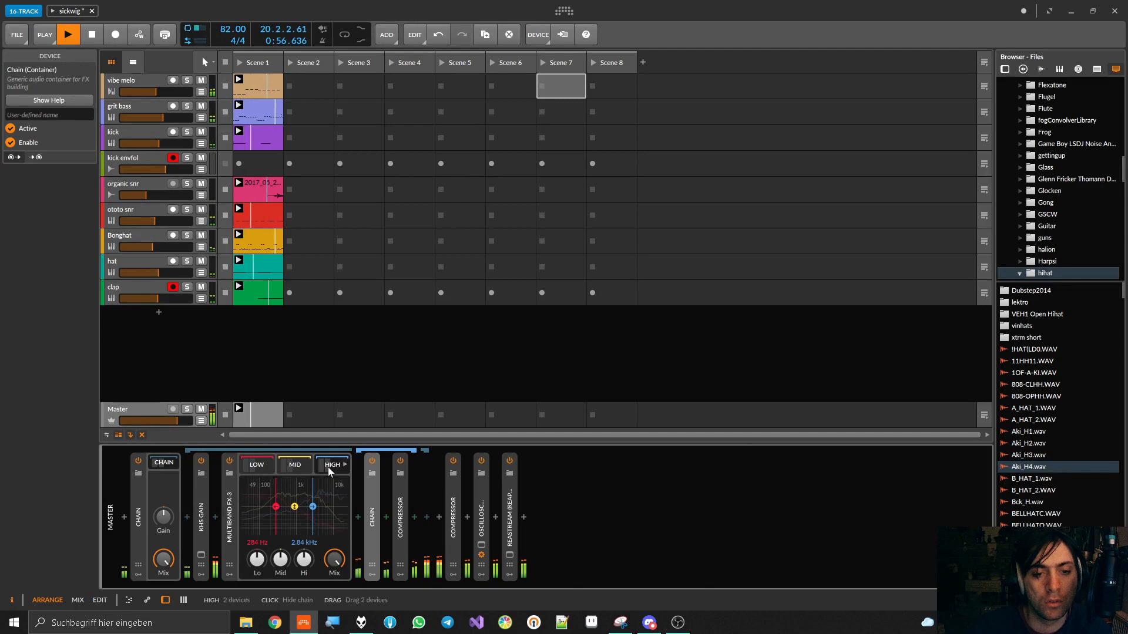
key("Delete")
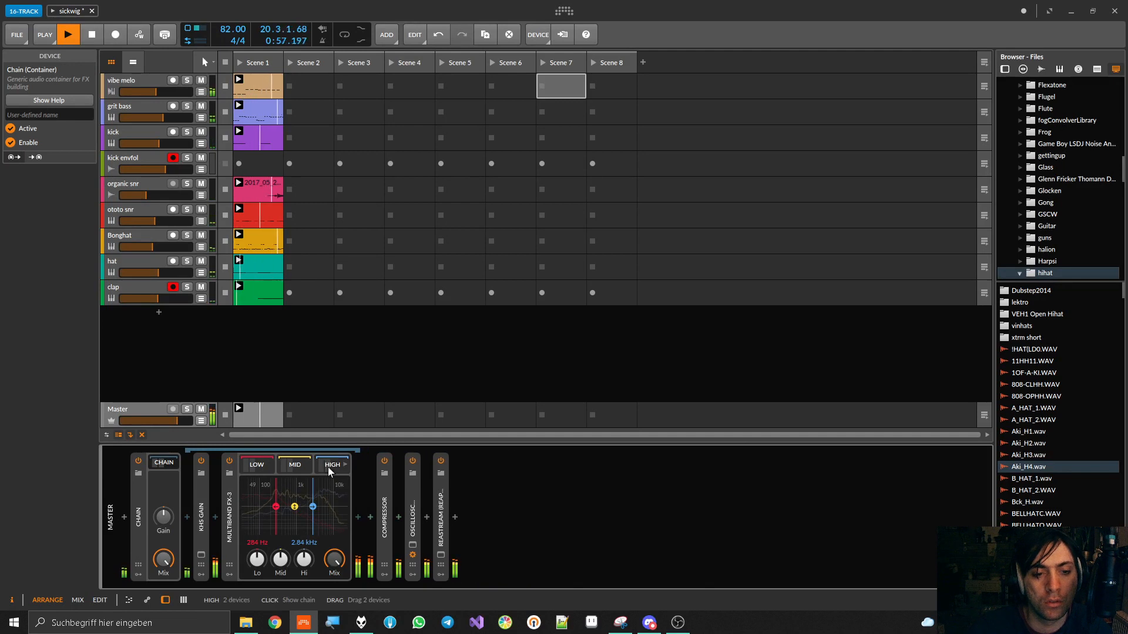
Compare the Multiband FX-3 bypassed and enabled during playback, saving the project in between
left_click(229, 461)
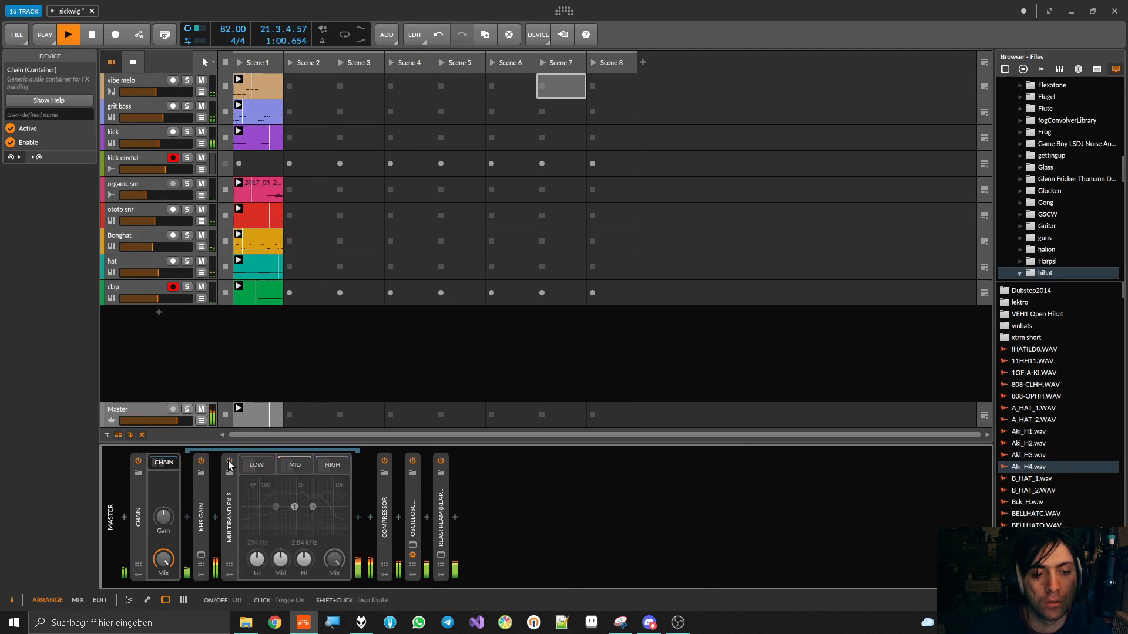
key("ctrl+s")
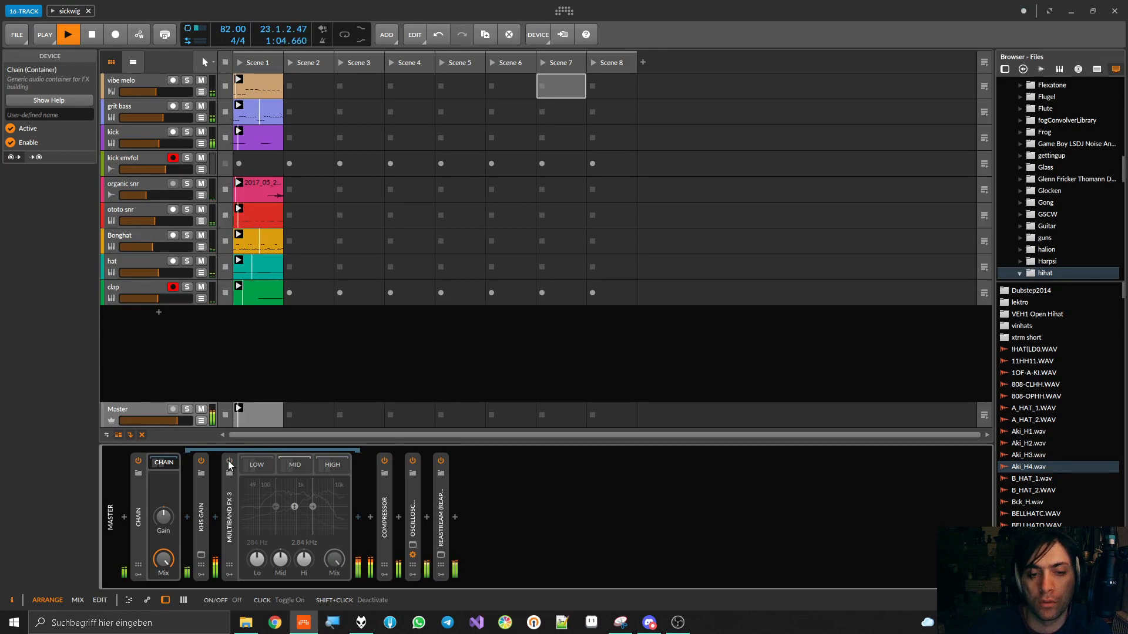
left_click(229, 461)
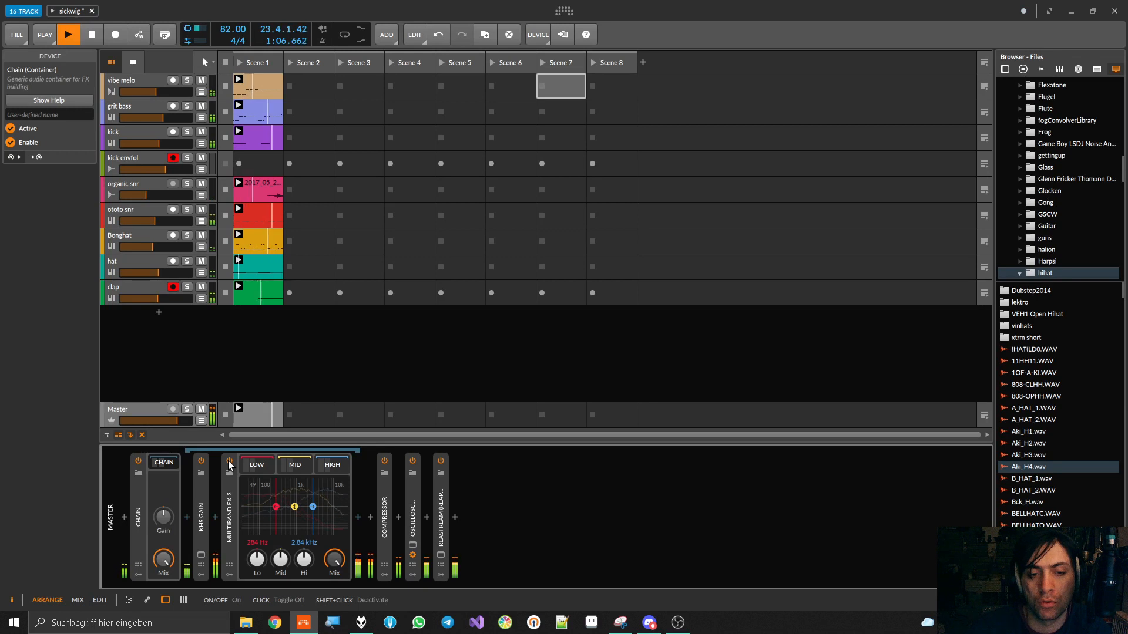
Briefly expand the Master's final Compressor to check it, then collapse both it and the Multiband FX-3
double_click(384, 513)
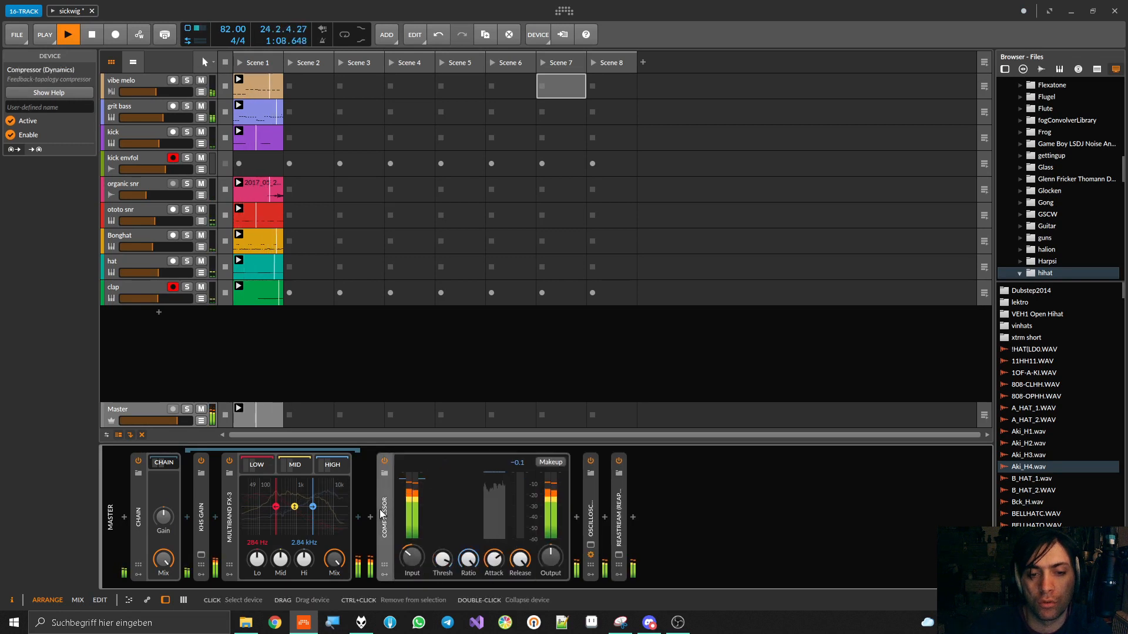
double_click(384, 513)
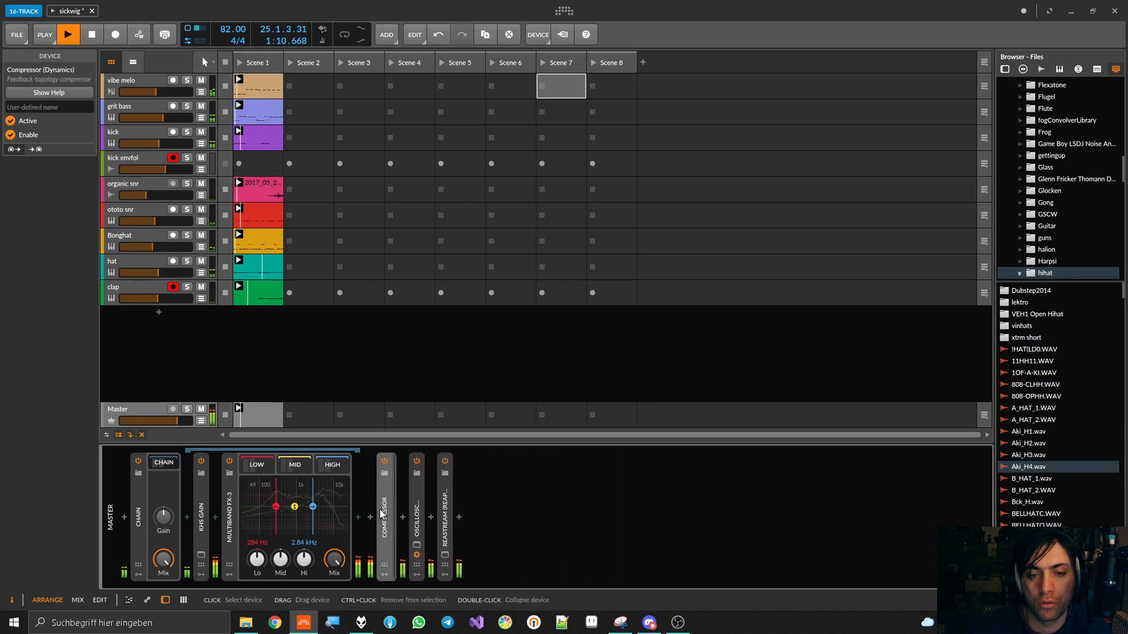
double_click(231, 510)
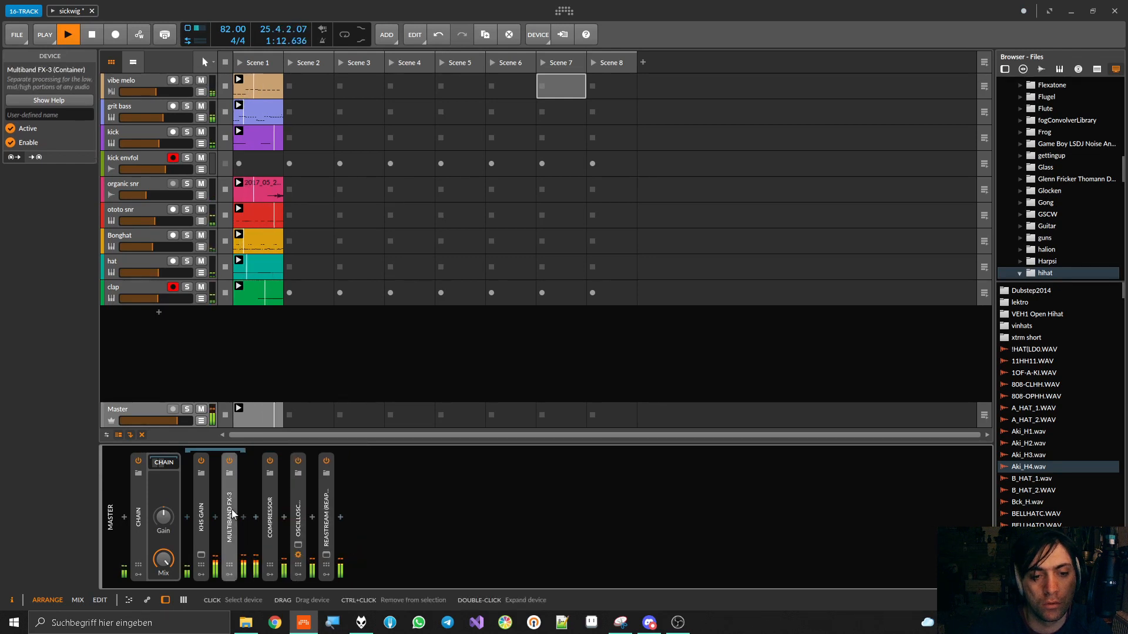
Save the project, expand the Master's Oscilloscope to view the output waveform, and stop playback
key("ctrl+s")
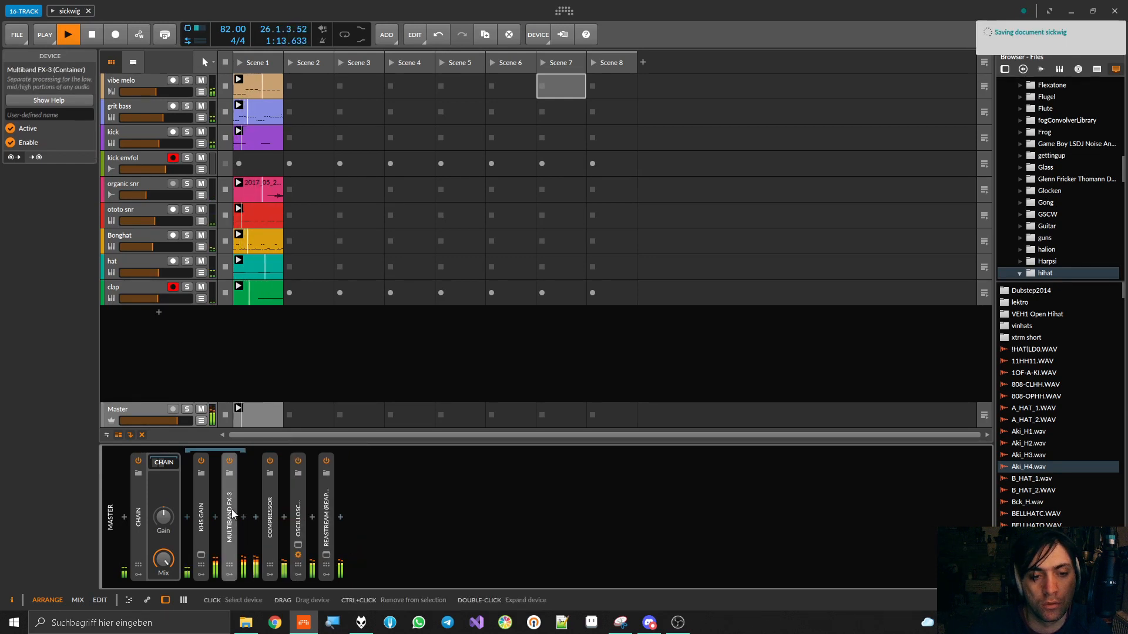
double_click(296, 520)
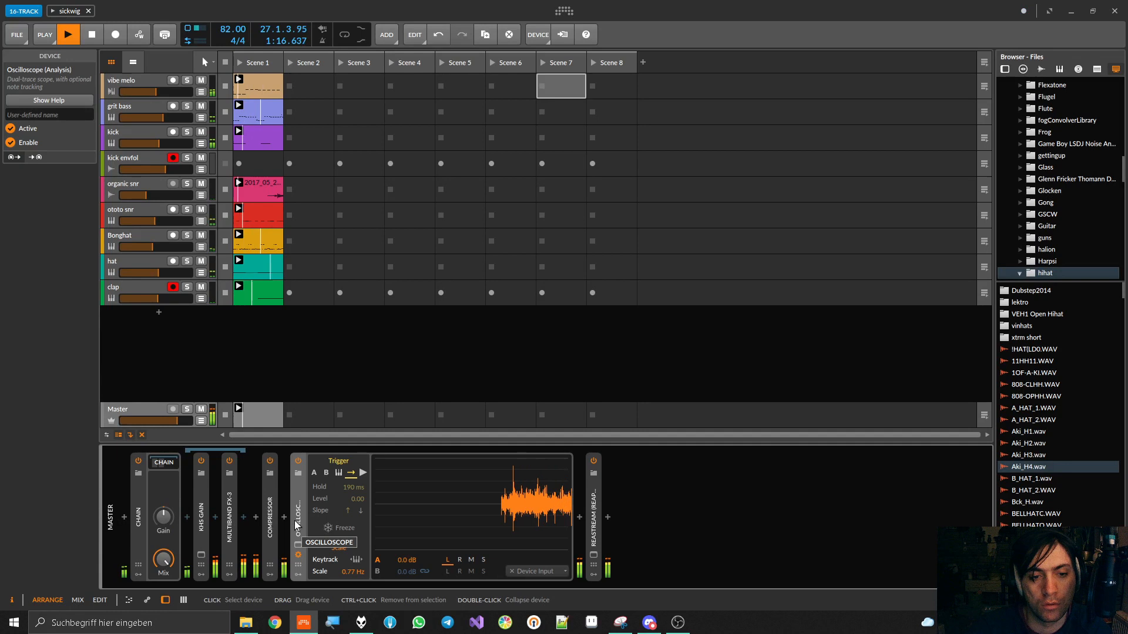
key("space")
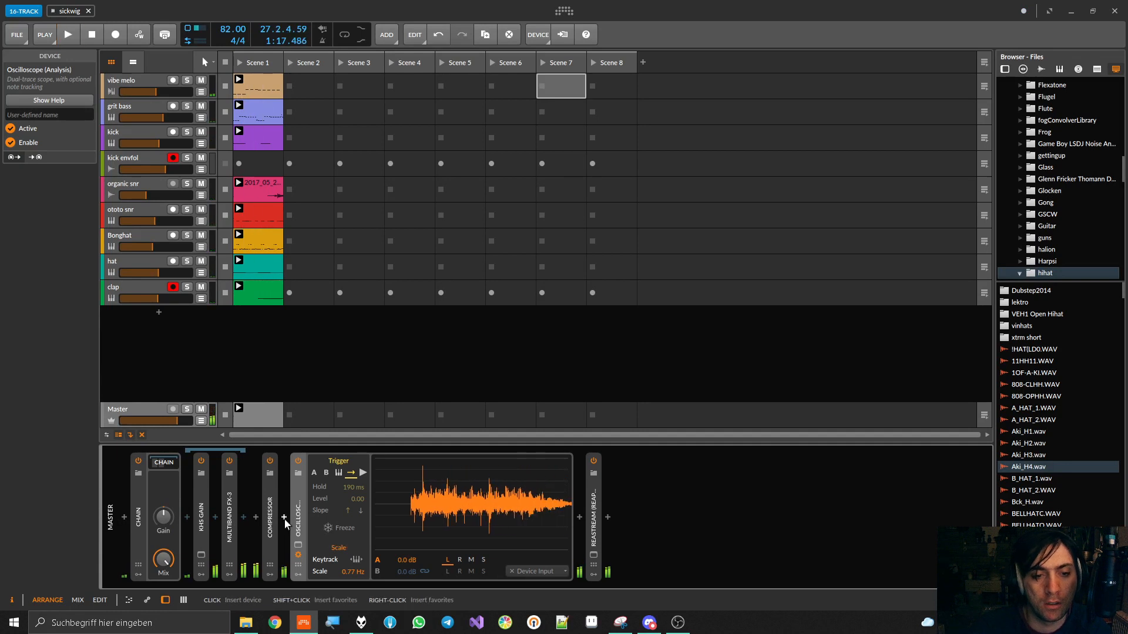
Insert the HoRNetValvola plug-in on the Master between the Multiband FX-3 and the Compressor
left_click(258, 513)
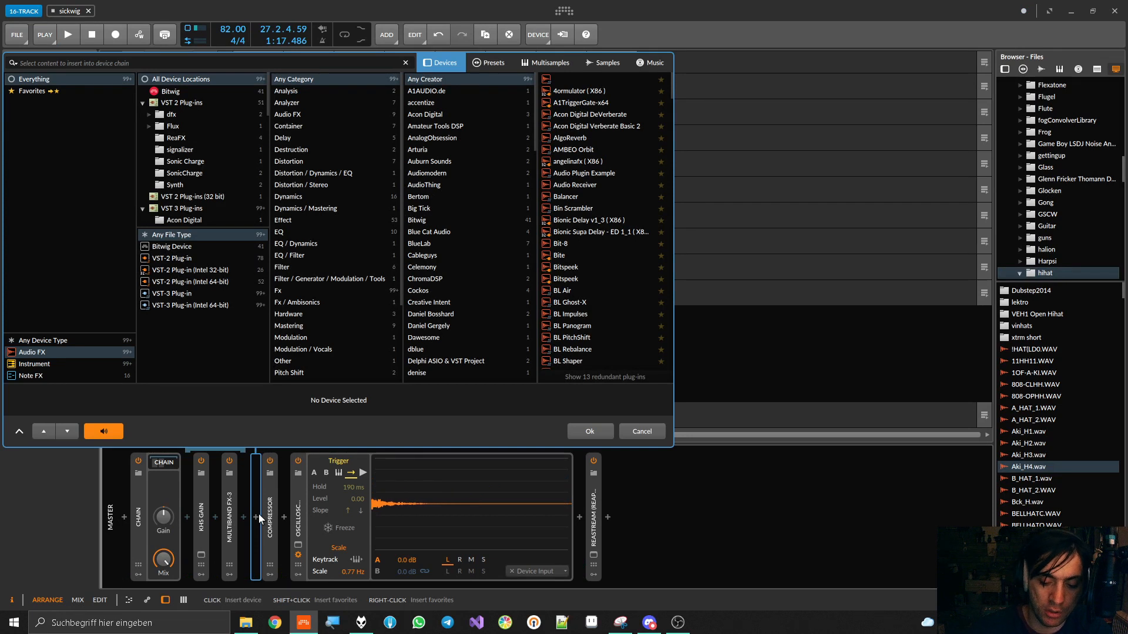
type("valv")
double_click(583, 78)
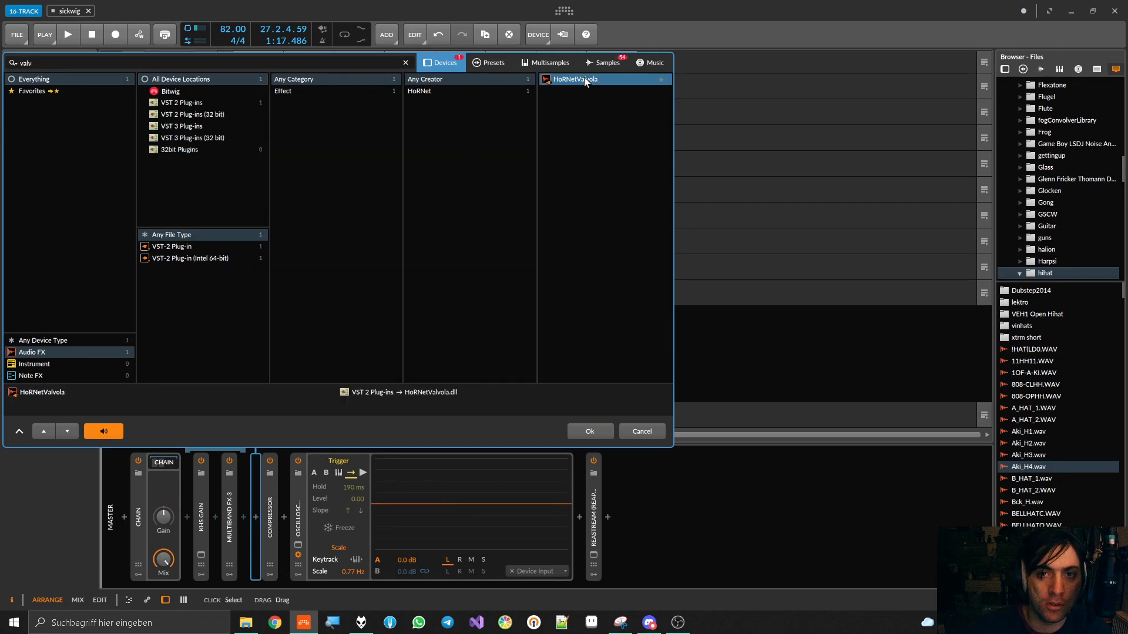
Audition HoRNetValvola with the 6L6CG tube and a saturation amount of -52.4, restarting playback to check the waveform on the Oscilloscope
key("space")
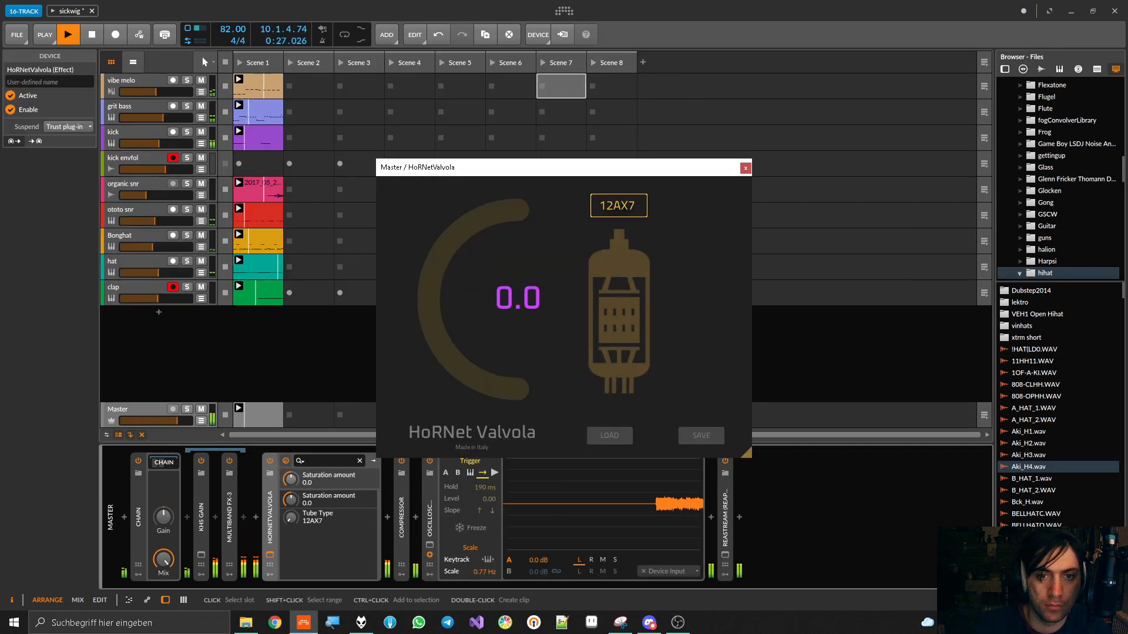
left_click_drag(290, 517, 291, 479)
left_click_drag(452, 304, 451, 376)
left_click_drag(291, 518, 291, 482)
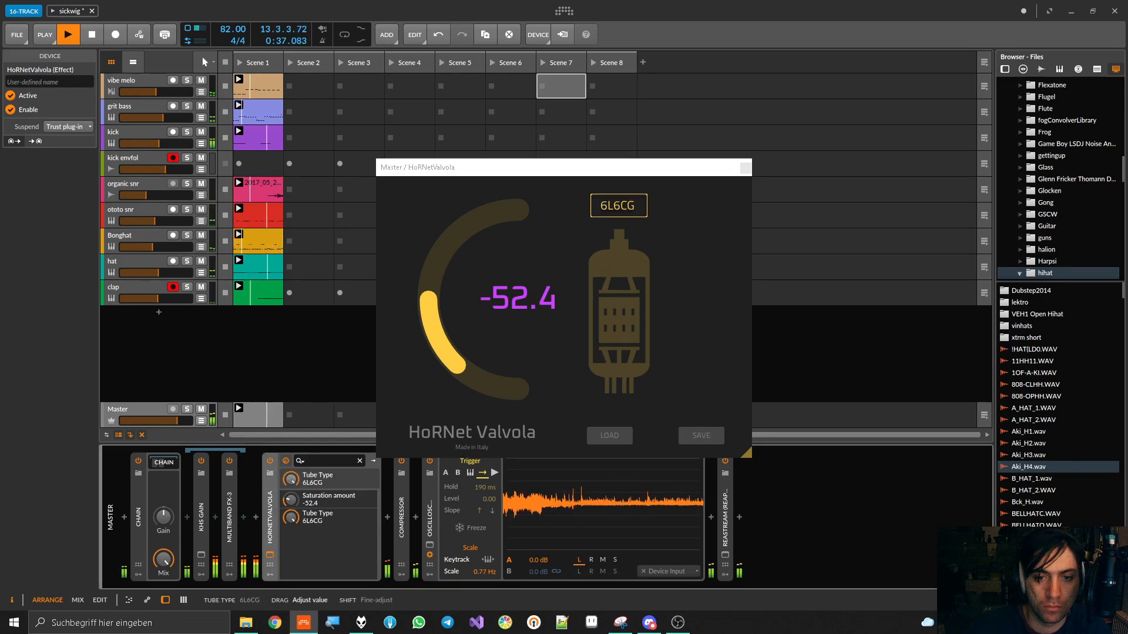
key("space")
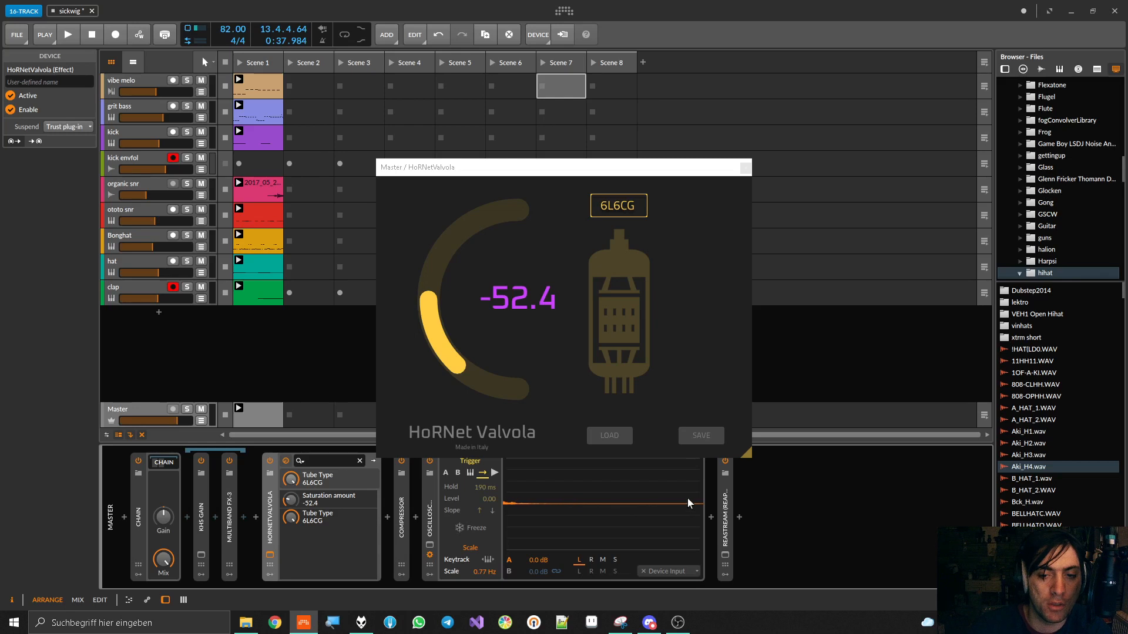
key("space")
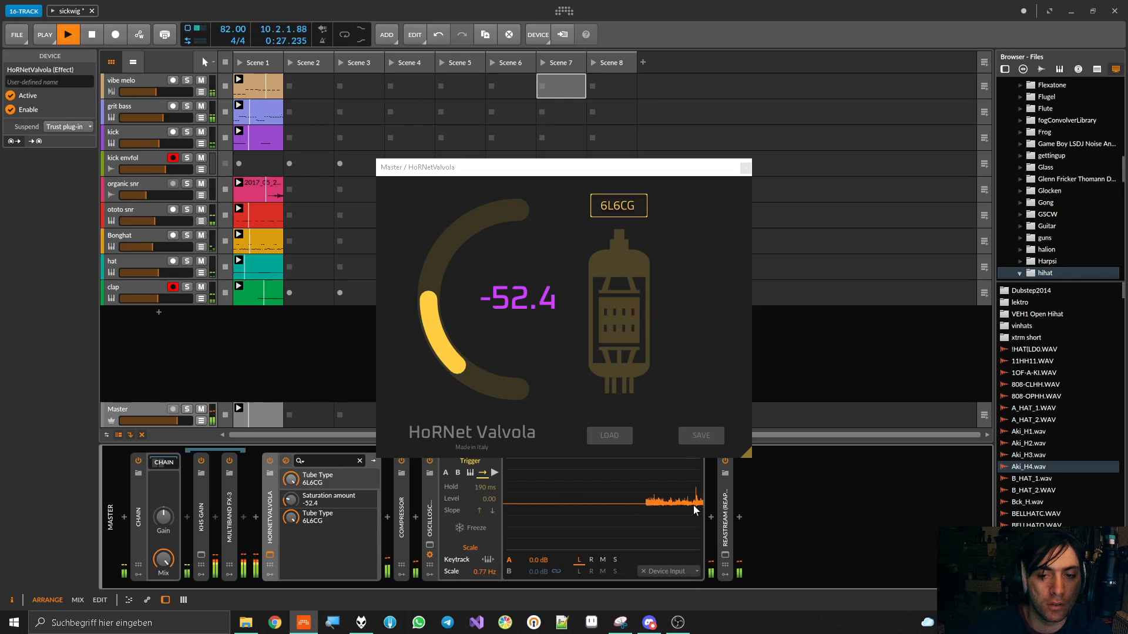
key("space")
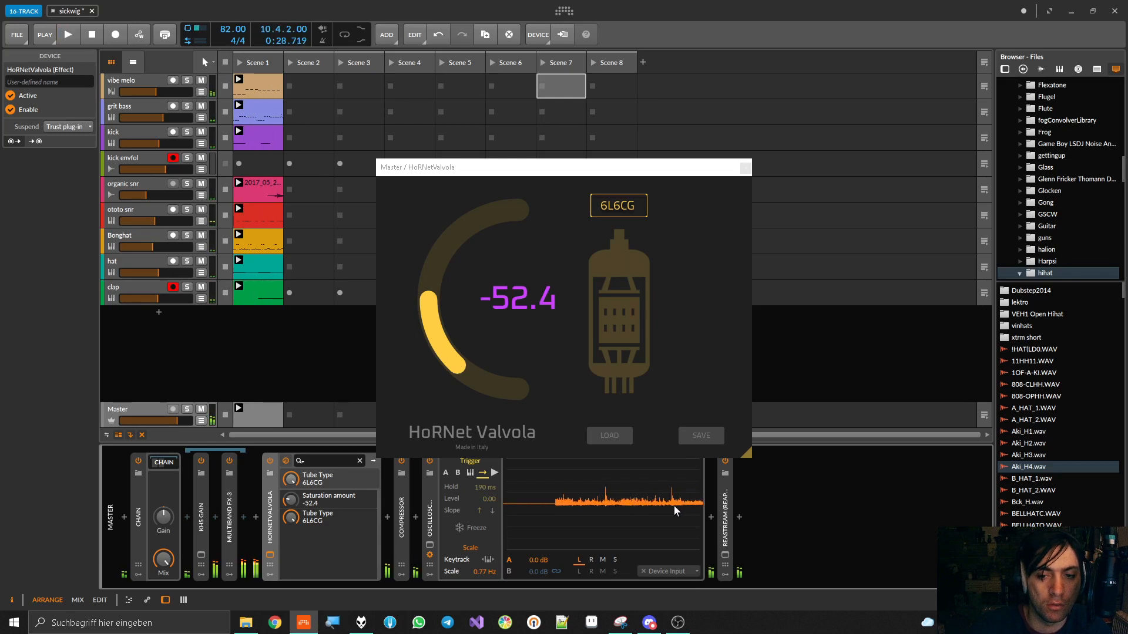
During playback, try the EL84 tube in HoRNetValvola, settle on the 7025 with a saturation amount of -63.8, and stop playback
key("space")
left_click_drag(291, 517, 291, 533)
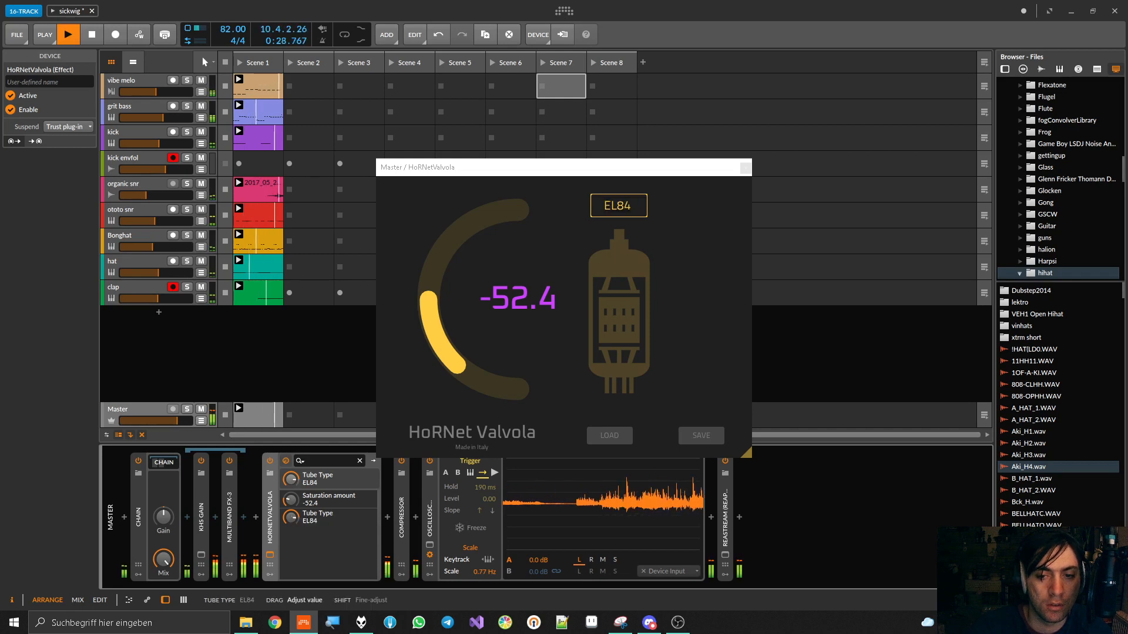
mouse_move(291, 518)
left_mouse_down()
mouse_move(291, 532)
mouse_move(291, 503)
left_mouse_up()
left_click(517, 298)
left_click_drag(517, 298, 517, 326)
mouse_move(296, 516)
left_mouse_down()
mouse_move(295, 424)
mouse_move(295, 509)
left_mouse_up()
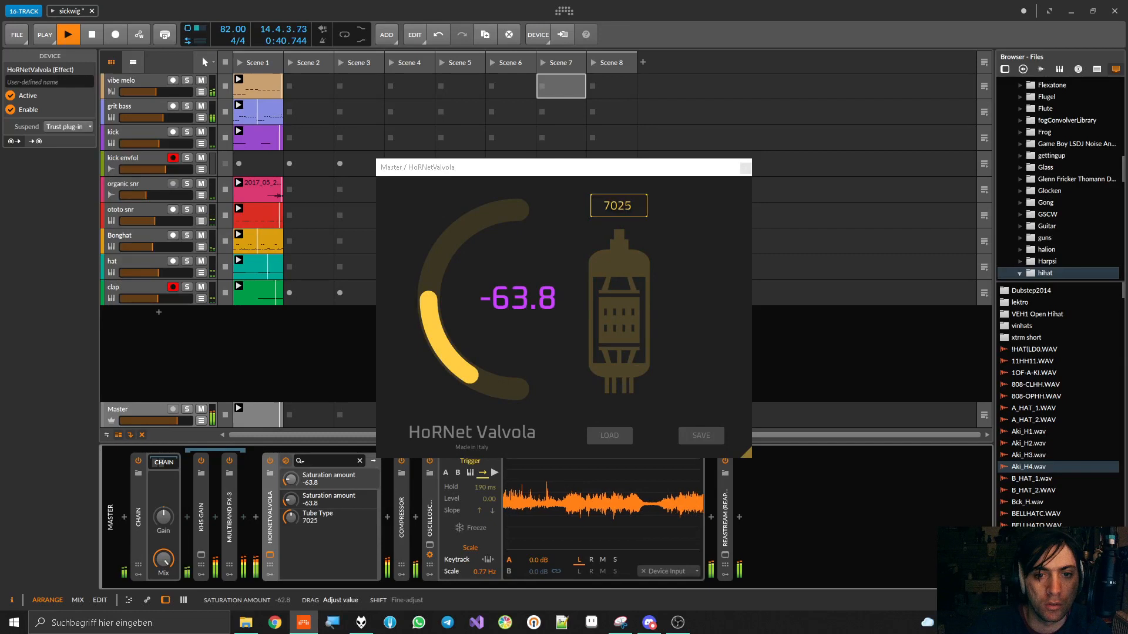
key("space")
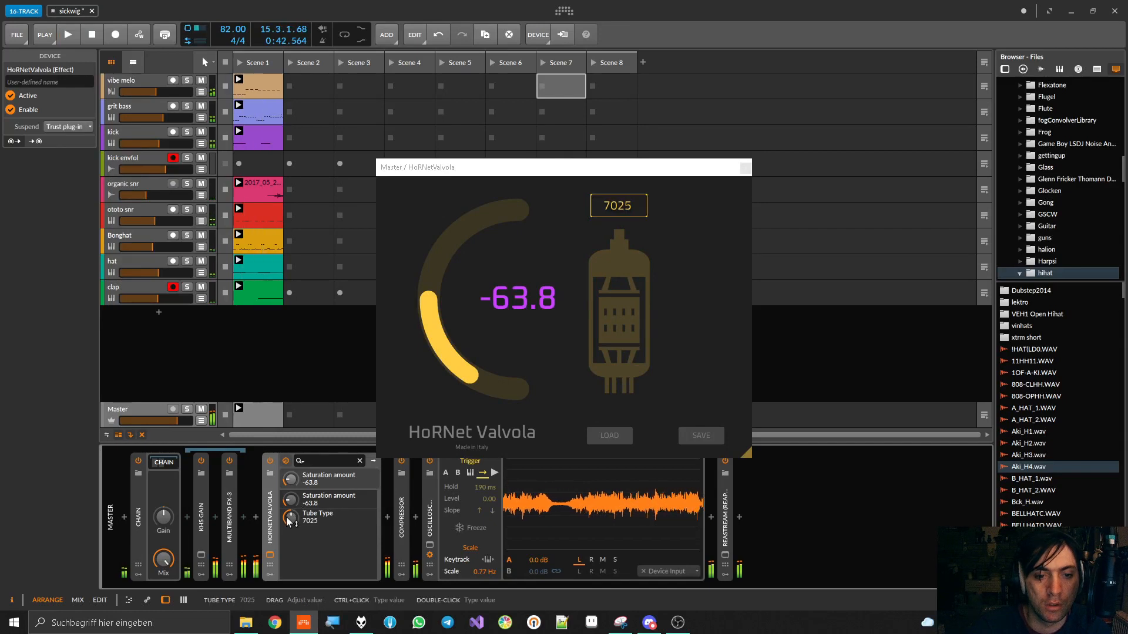
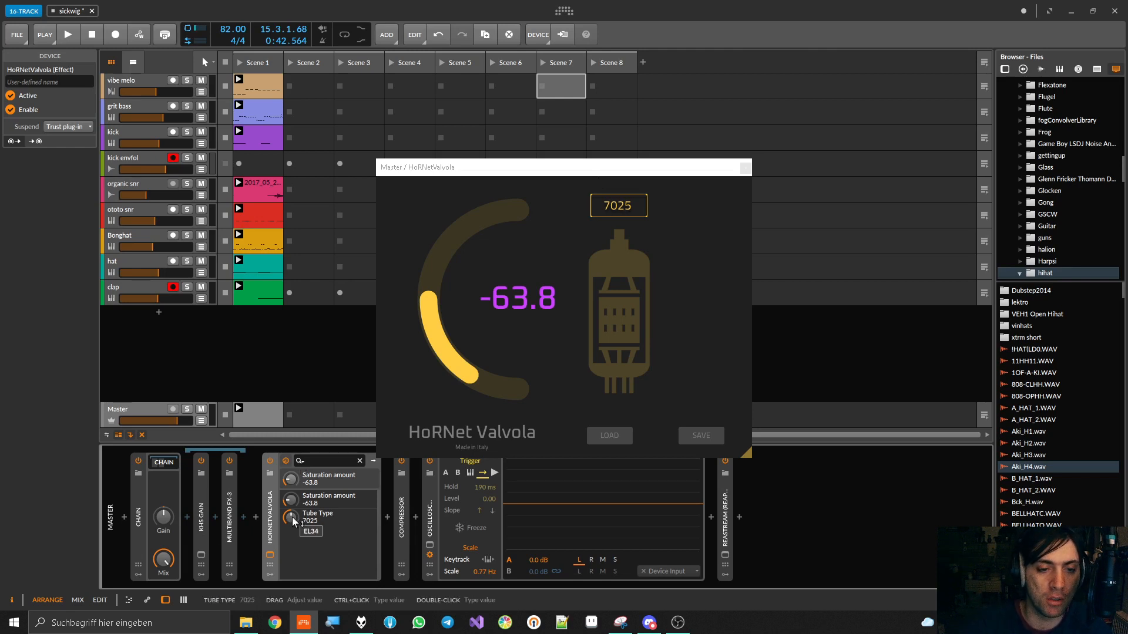
Try the 12AX7 tube in HoRNetValvola and play short passages to check the waveform on the Oscilloscope
left_click_drag(287, 520, 287, 511)
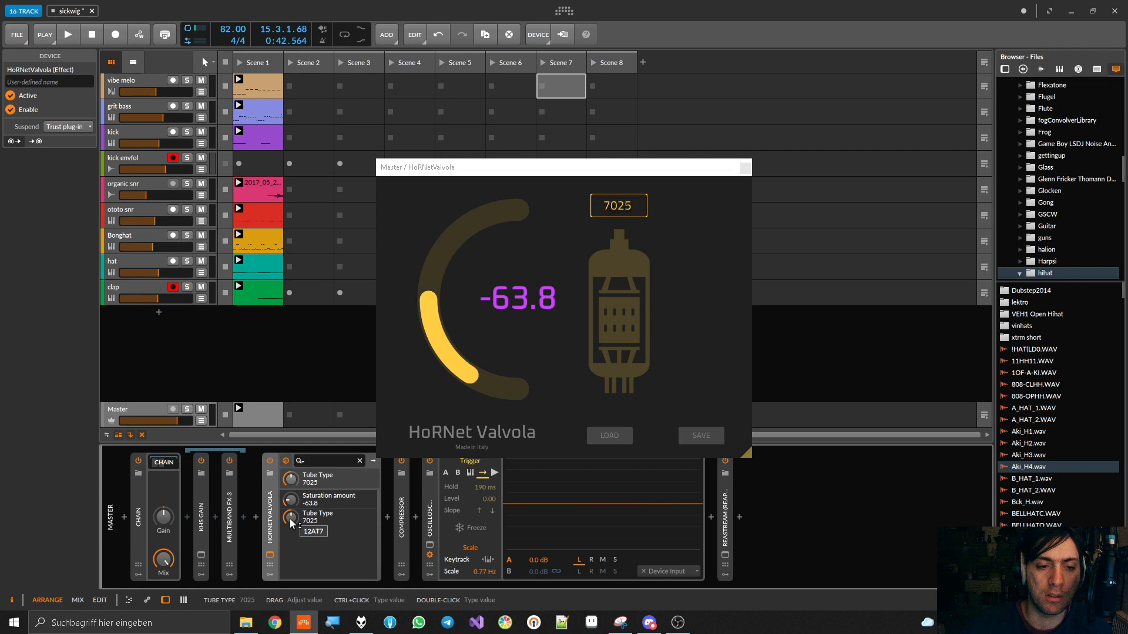
key("space")
mouse_move(290, 520)
left_mouse_down()
mouse_move(290, 508)
mouse_move(291, 519)
left_mouse_up()
key("space")
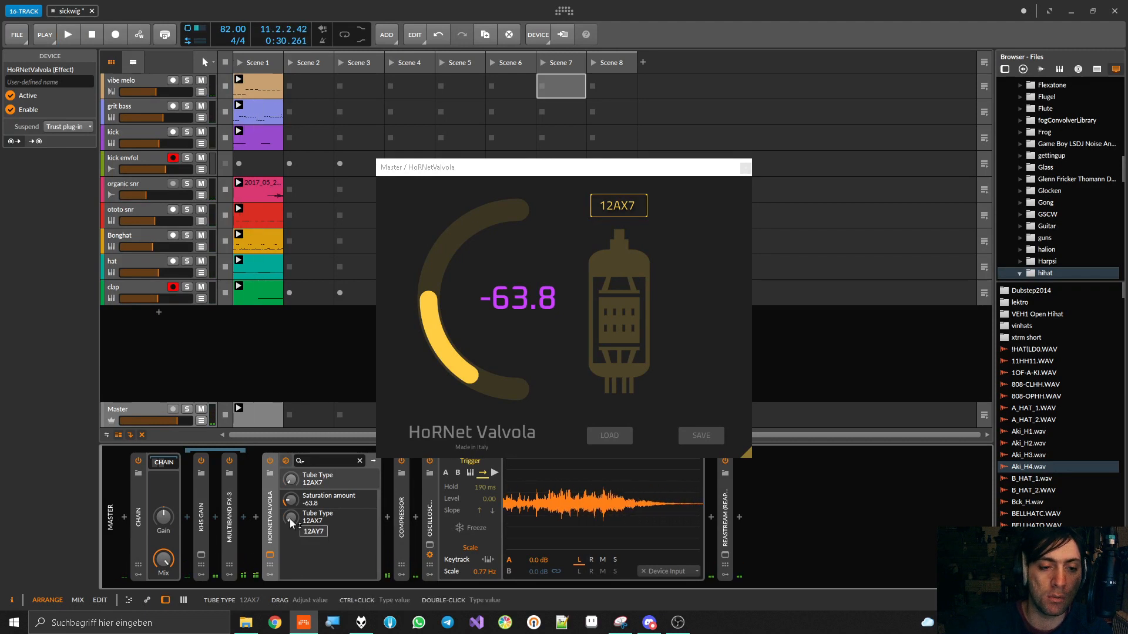
key("space")
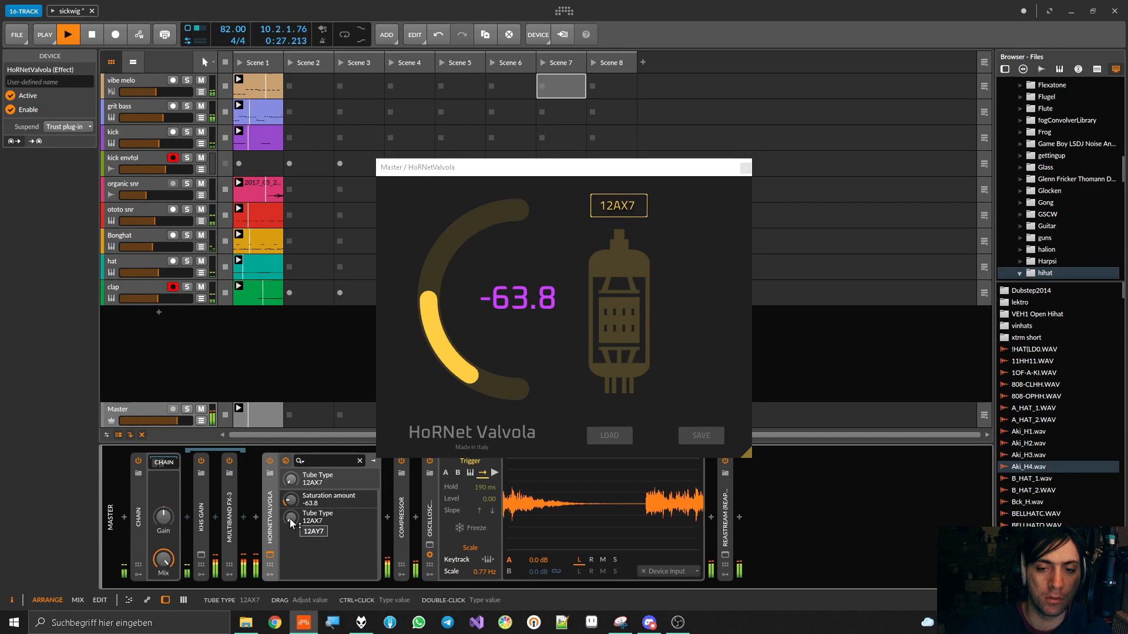
key("space")
Switch the HoRNetValvola tube type to 12AY7 and audition it with a short playback
left_click_drag(290, 519, 290, 519)
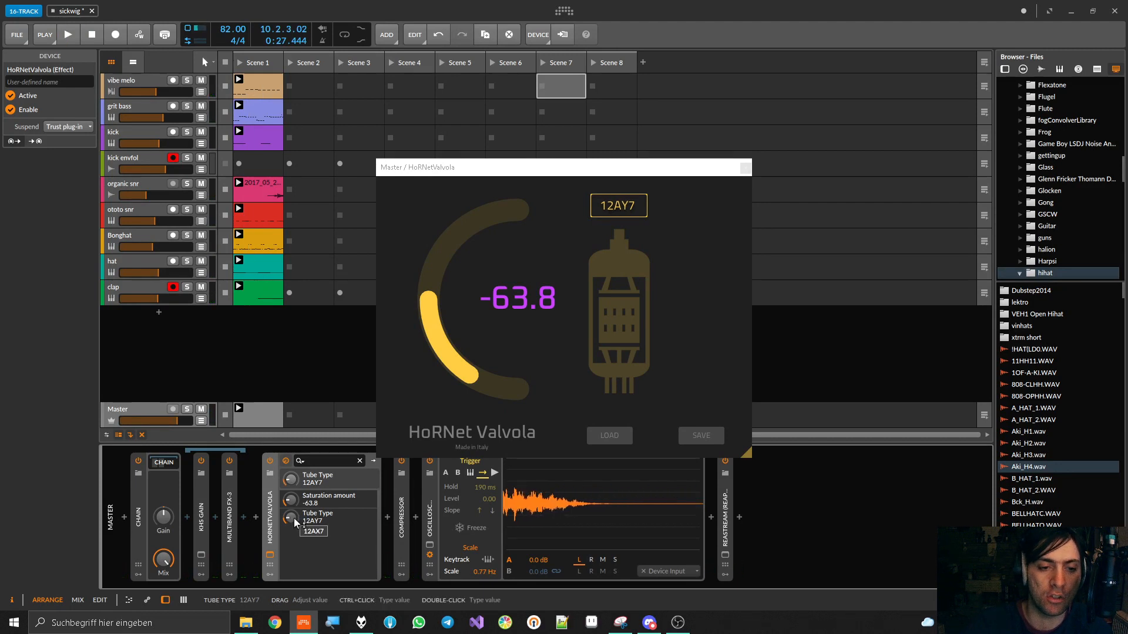
key("space")
left_click_drag(295, 519, 294, 518)
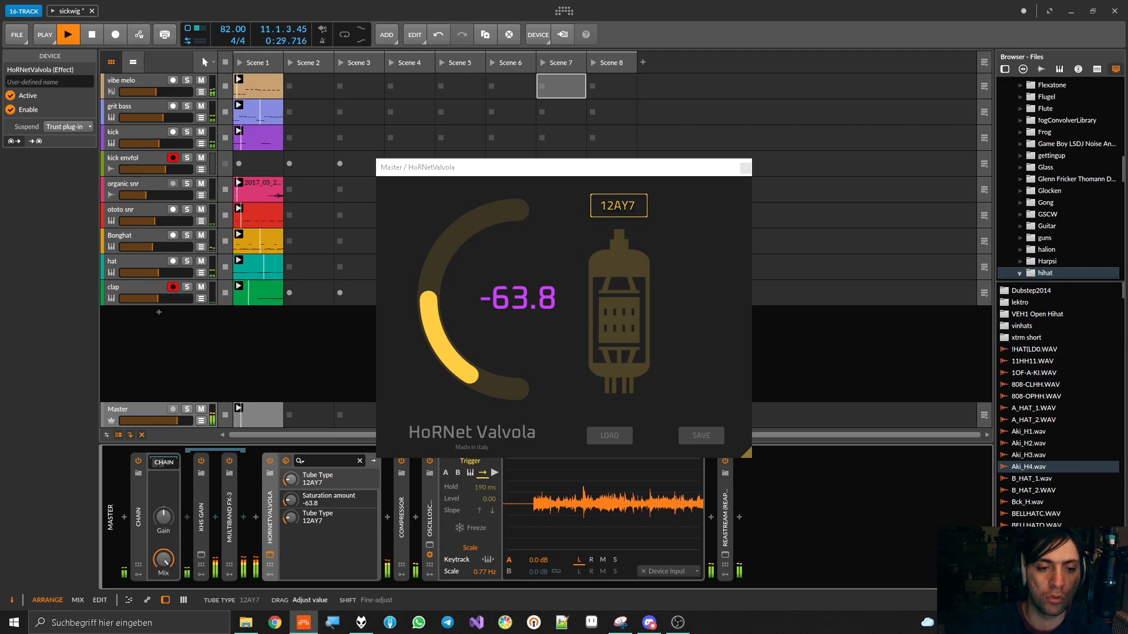
left_click_drag(294, 518, 296, 523)
key("space")
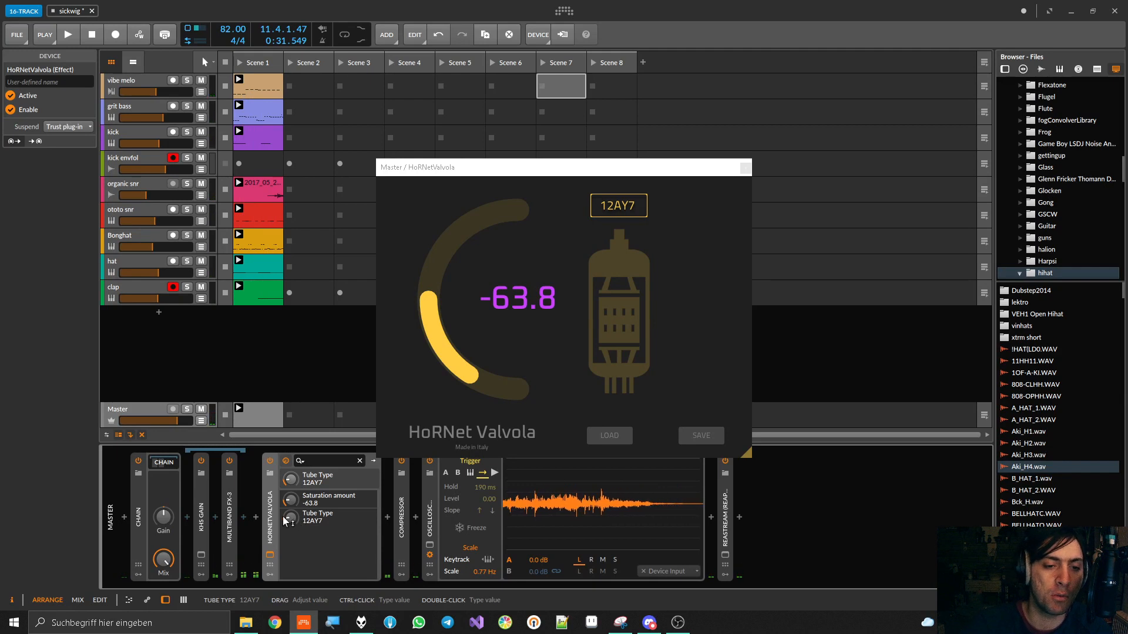
Restart playback, change the HoRNetValvola tube to 12AT7 to hear the difference, and stop playback
key("space")
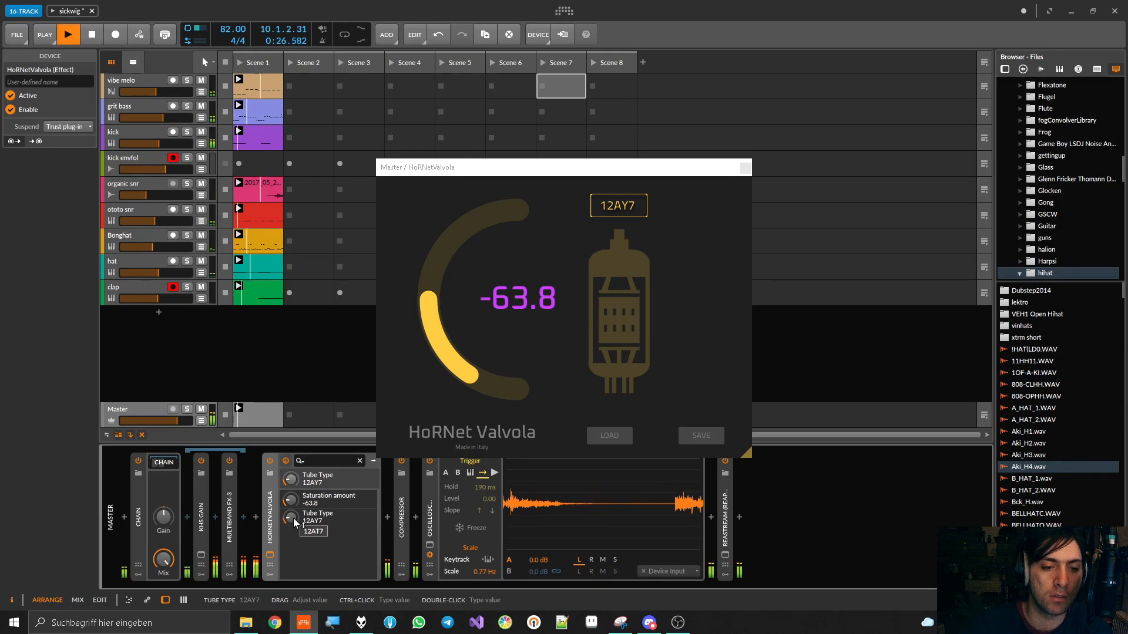
left_click_drag(290, 523, 291, 513)
key("space")
mouse_move(288, 520)
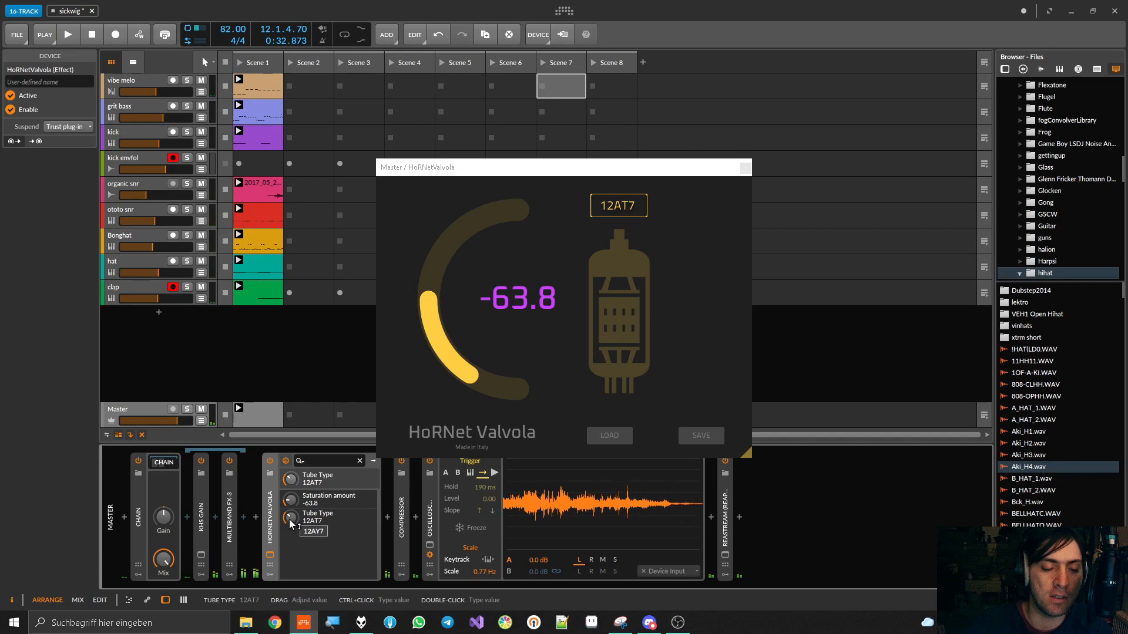
Audition the EL34 tube in HoRNetValvola with two short playbacks and switch to the EL84
left_click_drag(291, 517, 292, 519)
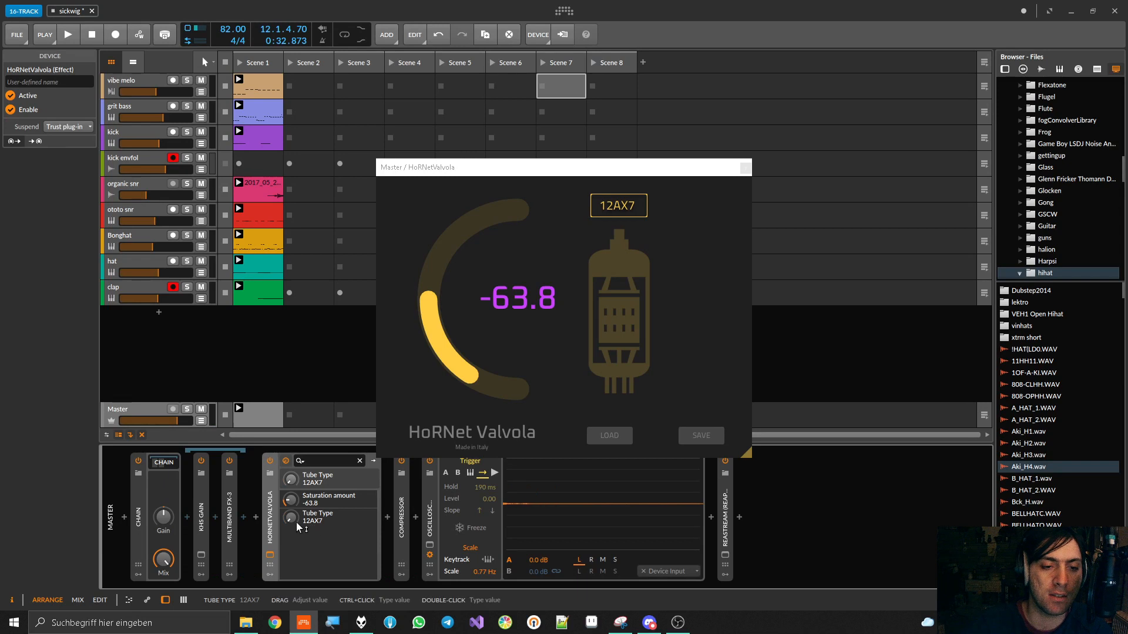
left_click_drag(291, 519, 291, 509)
key("space")
key("space")
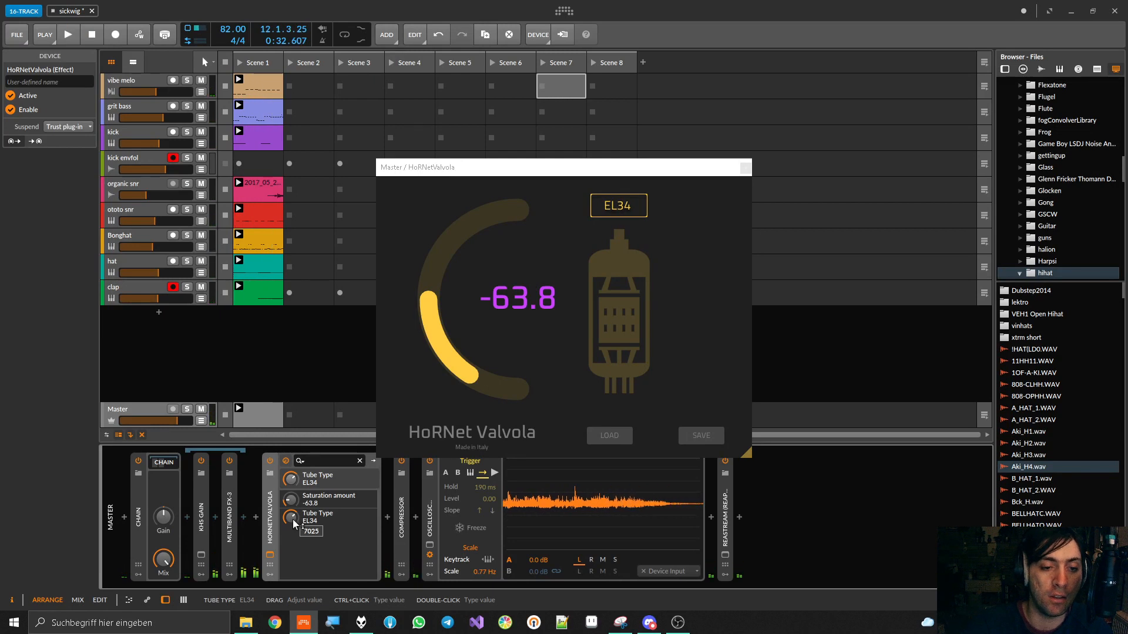
key("space")
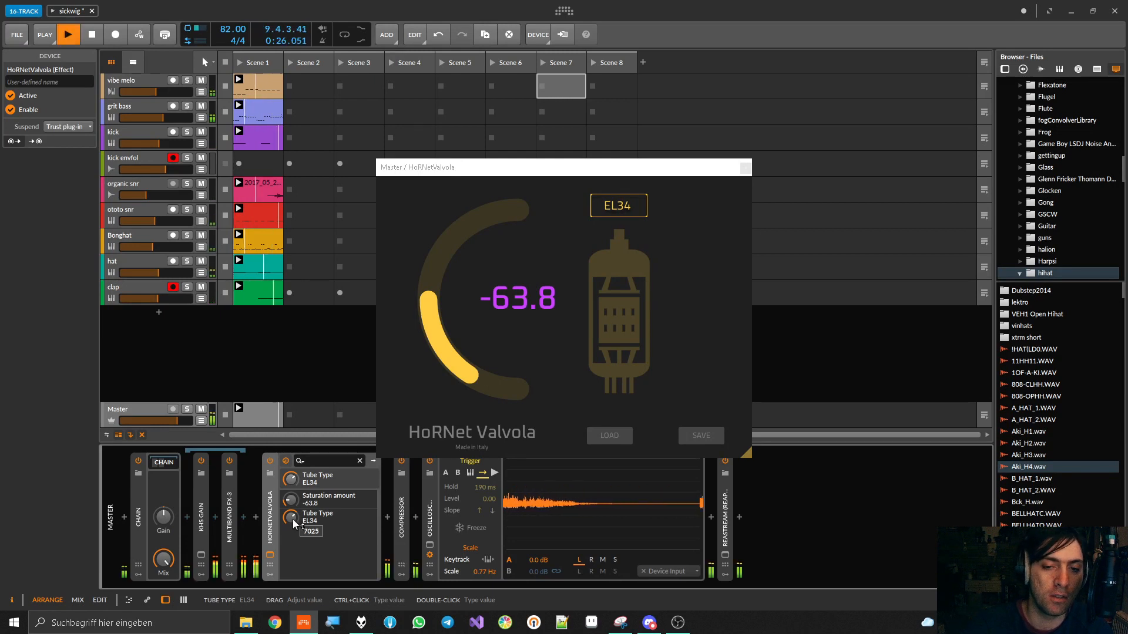
key("space")
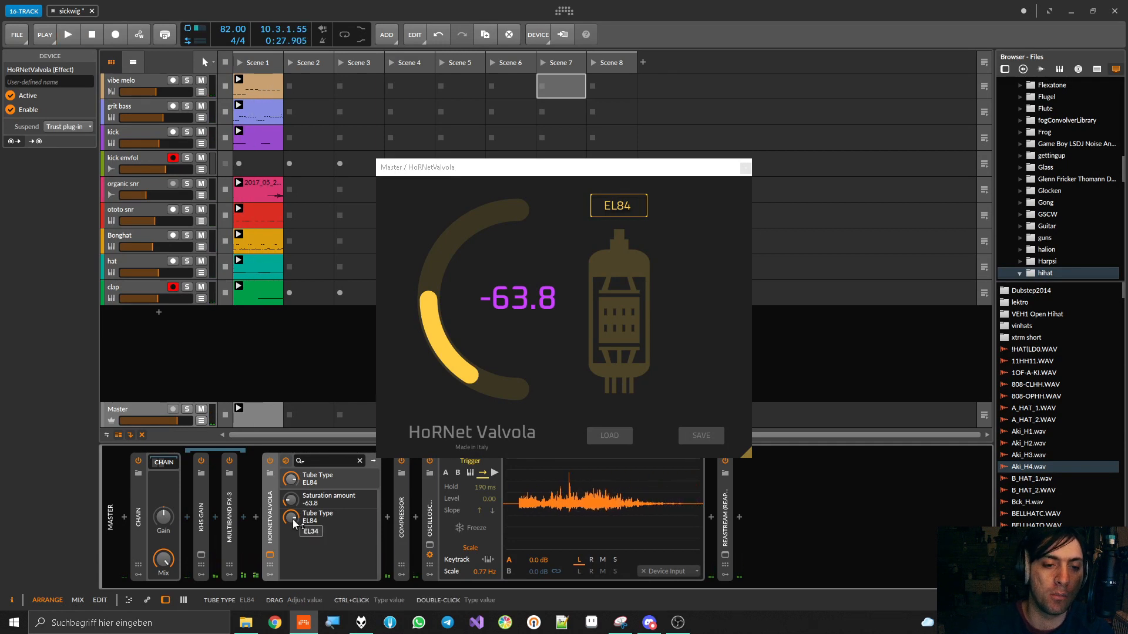
Audition the 6L6CG tube in HoRNetValvola, return the tube type to 7025, and restart playback
left_click_drag(293, 519, 293, 520)
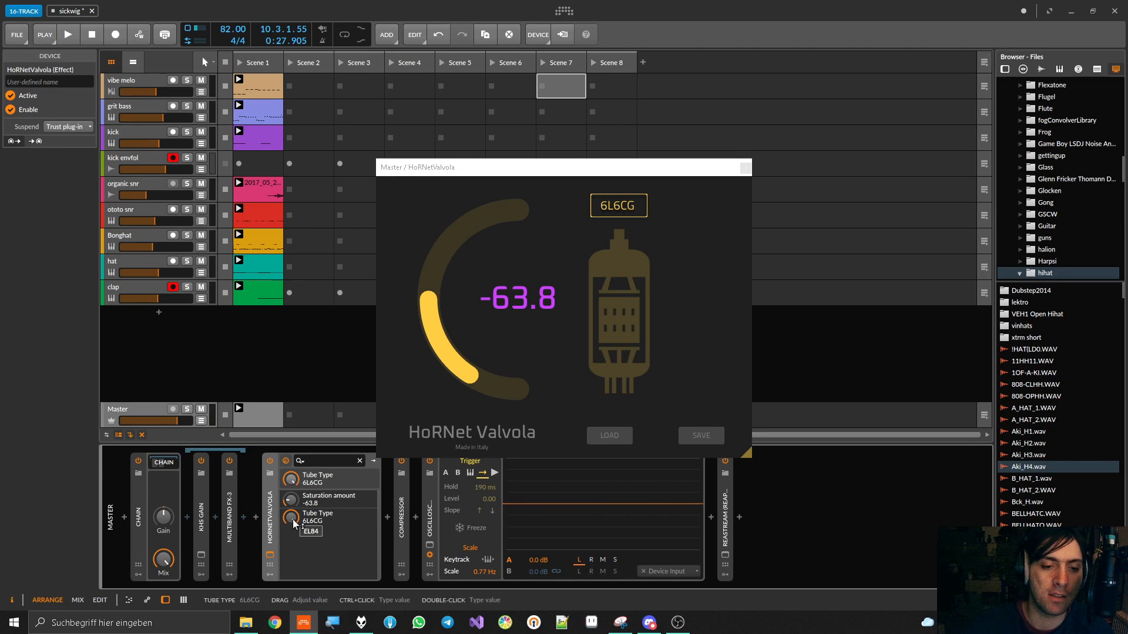
key("space")
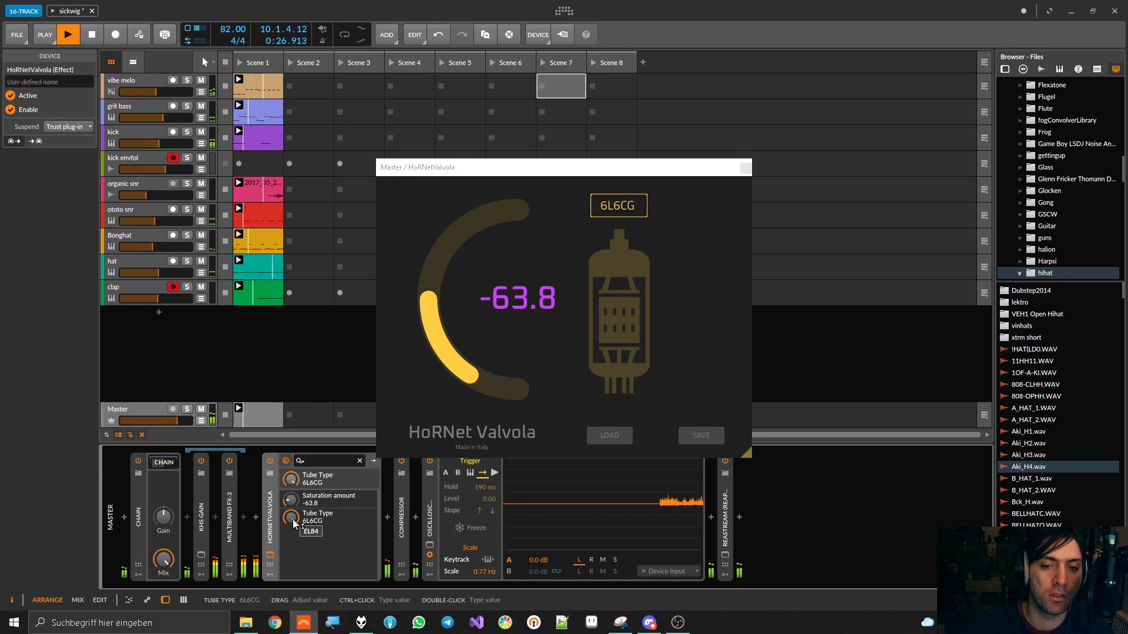
key("space")
left_click_drag(292, 520, 293, 519)
key("space")
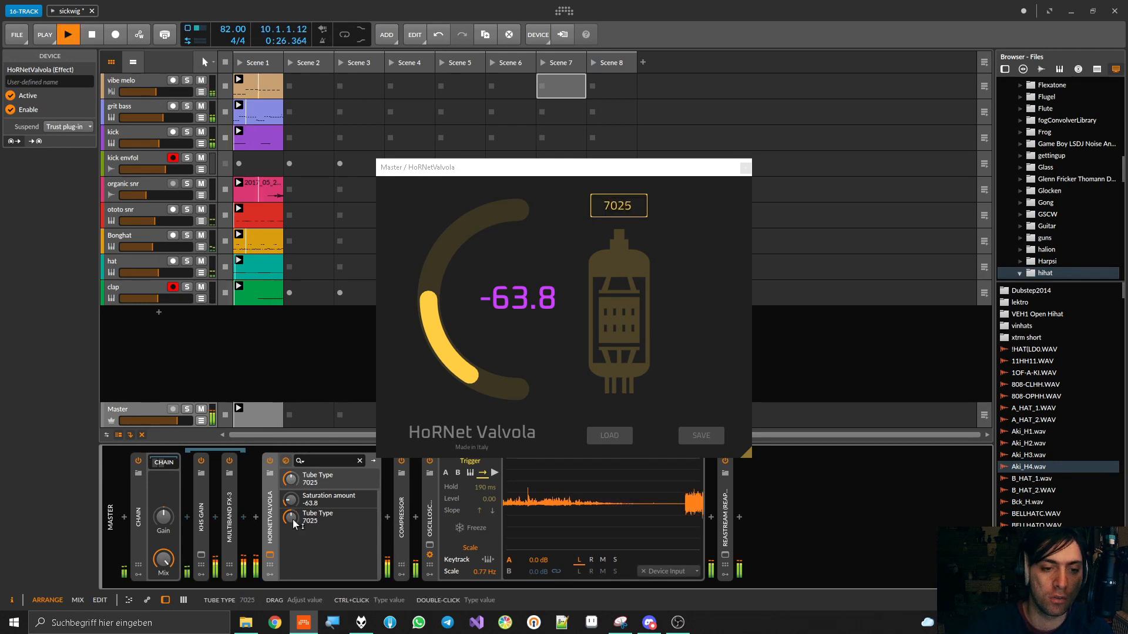
Insert an FX Layer before HoRNetValvola on the Master, add a second layer, and move the plug-in into it
left_click(256, 517)
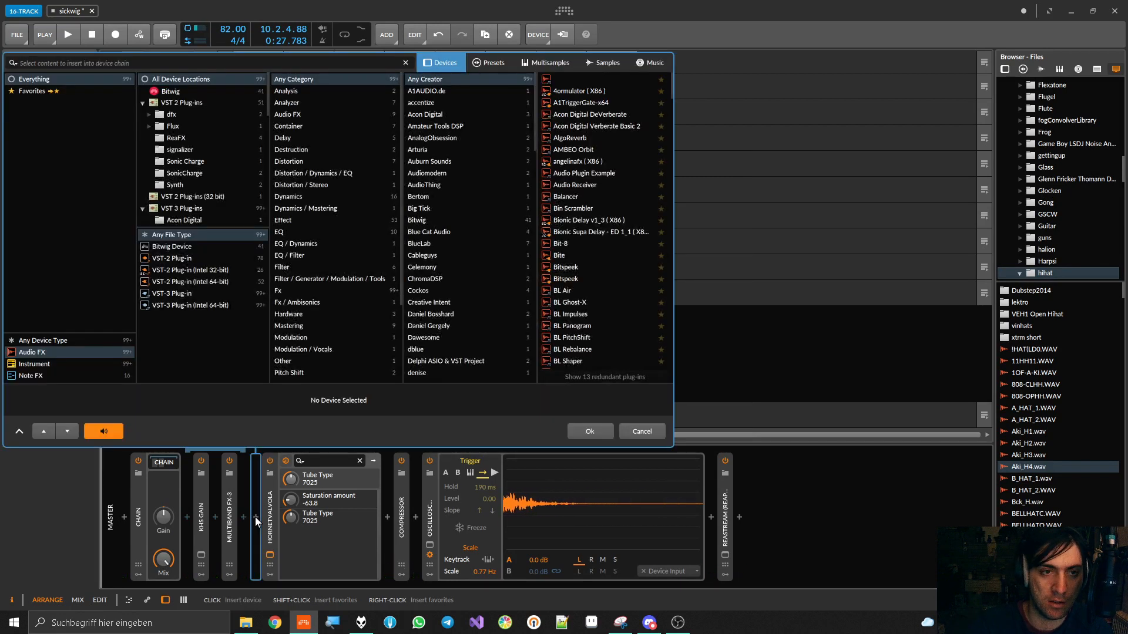
type("fx")
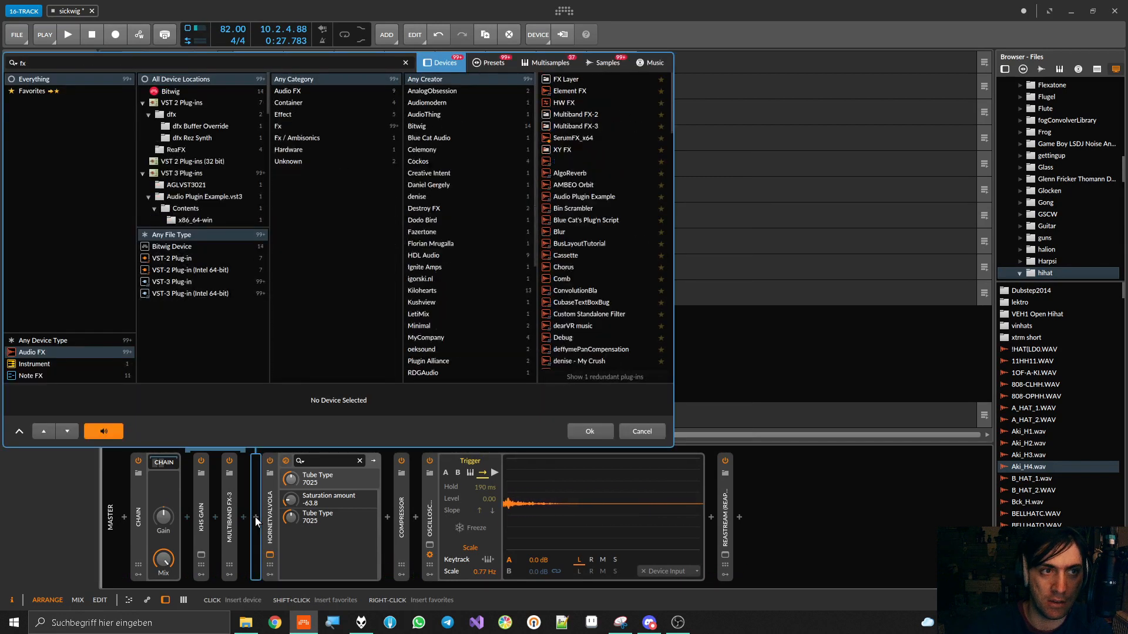
double_click(578, 79)
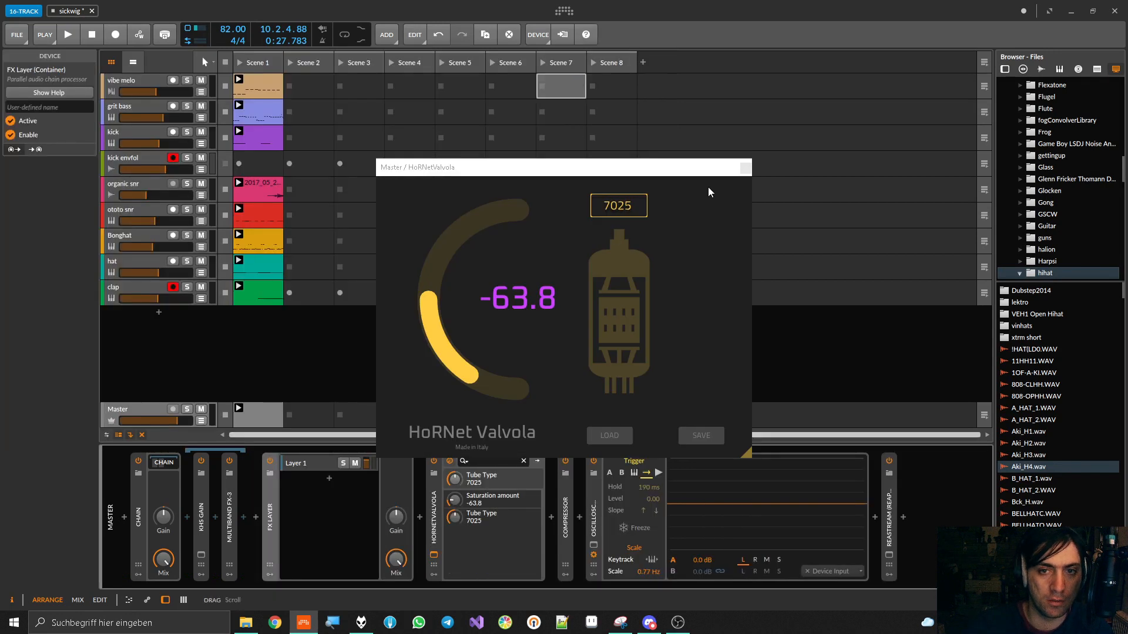
left_click(746, 169)
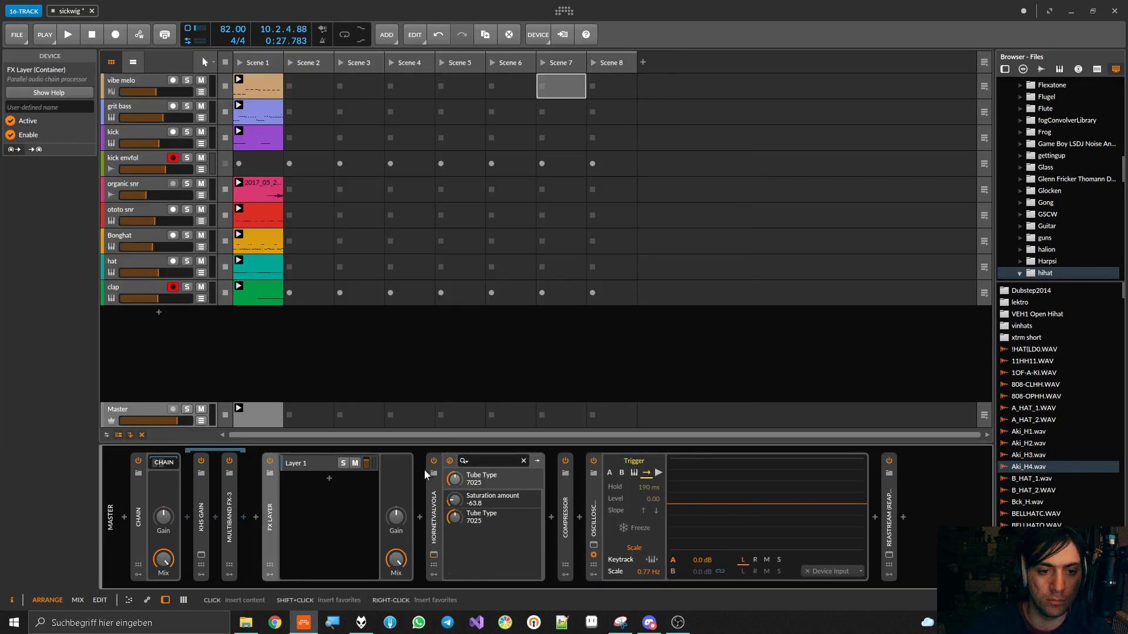
left_click(329, 481)
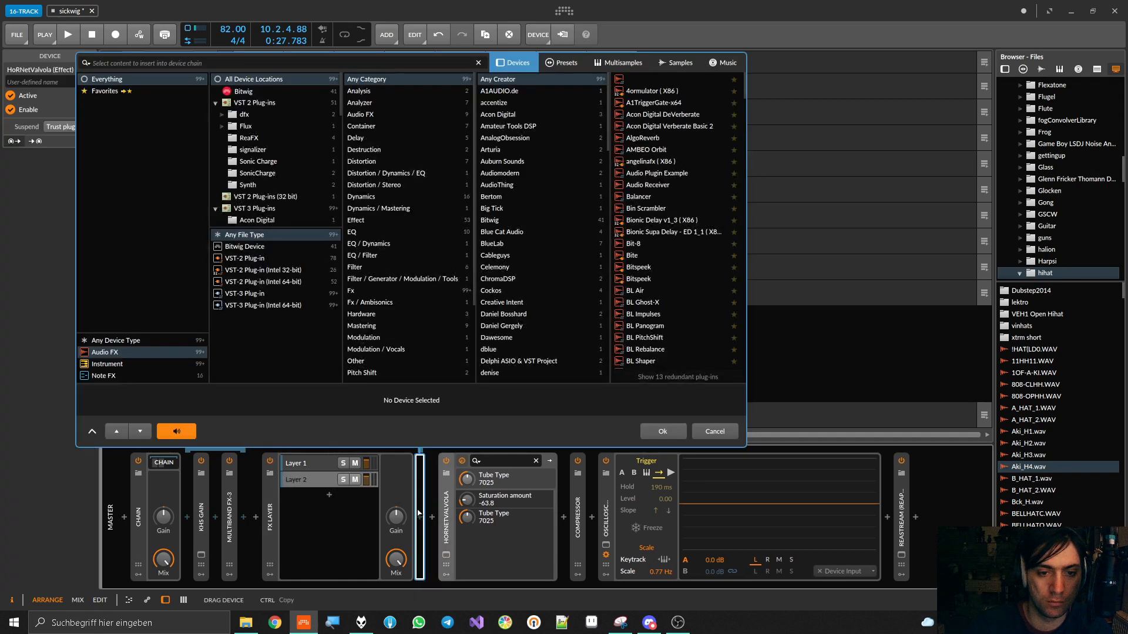
left_click(794, 431)
Start playback, lower the FX Layer's gain, and switch the container off and on to compare the sound
key("space")
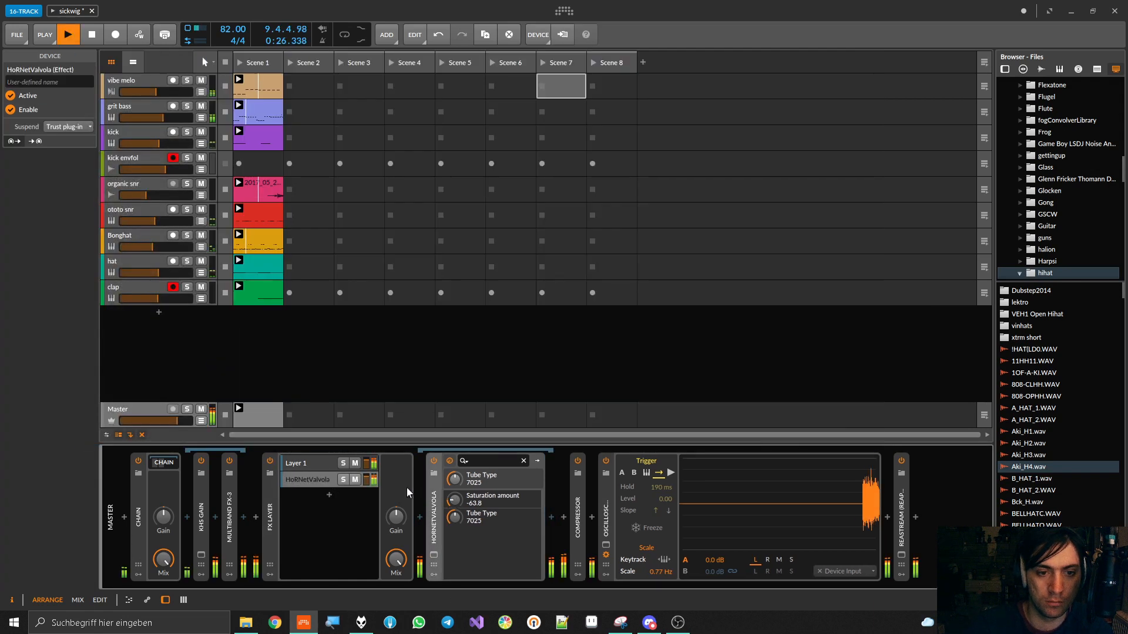
left_click_drag(397, 521, 395, 588)
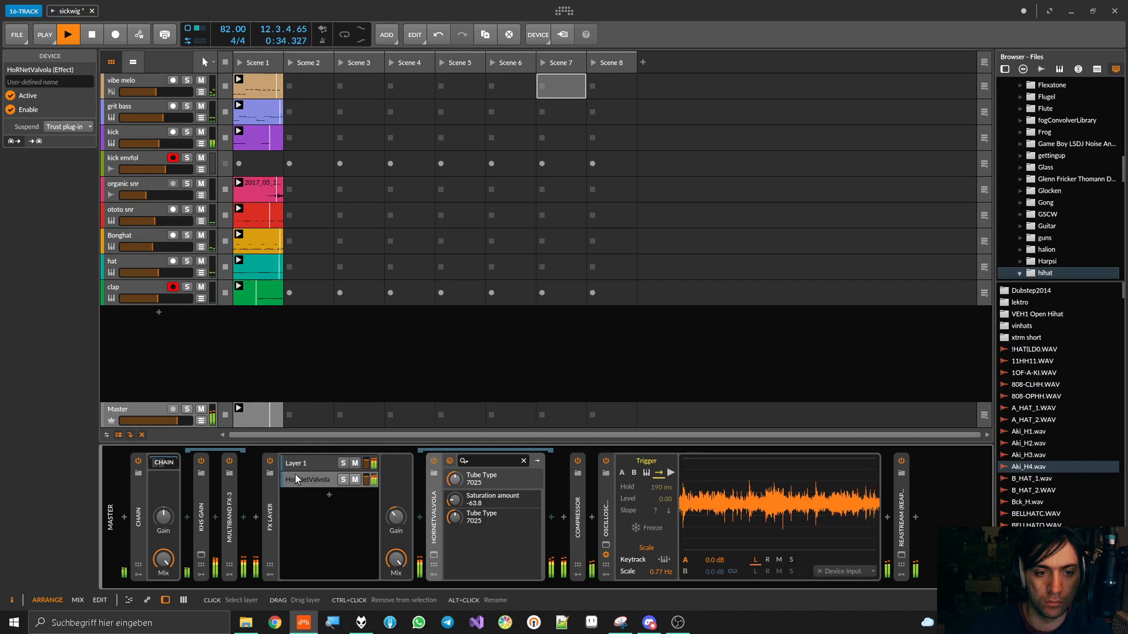
left_click(271, 462)
left_click(273, 464)
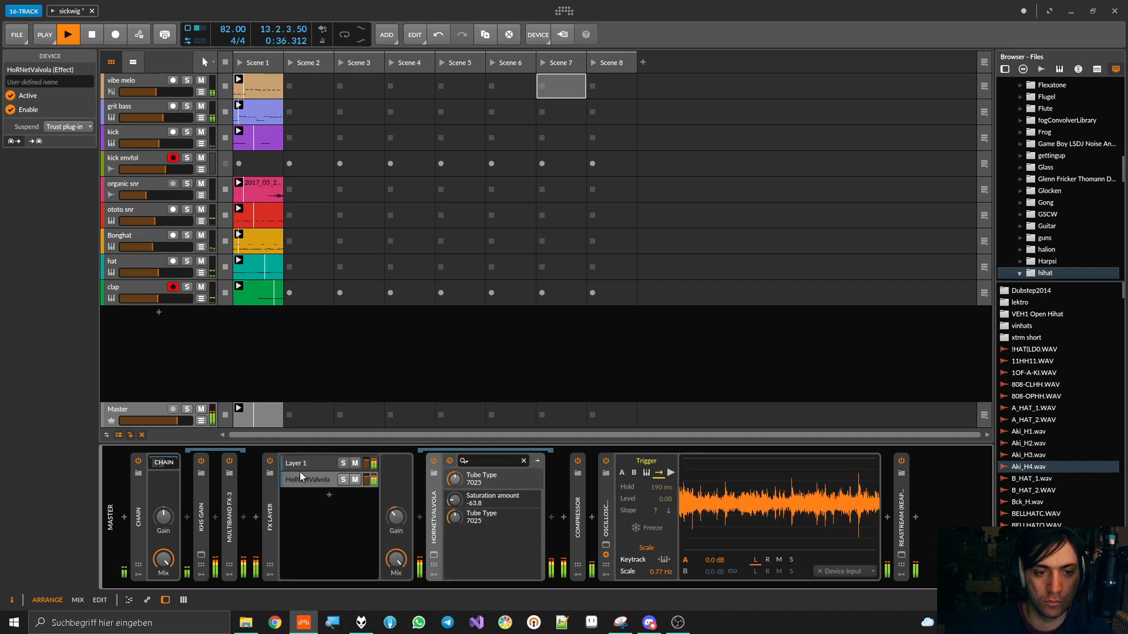
Rebalance the FX Layer's layer volumes, set its gain to about -1.9 dB, and stop playback
left_click_drag(368, 463, 366, 477)
mouse_move(396, 516)
left_mouse_down()
mouse_move(395, 502)
mouse_move(395, 514)
left_mouse_up()
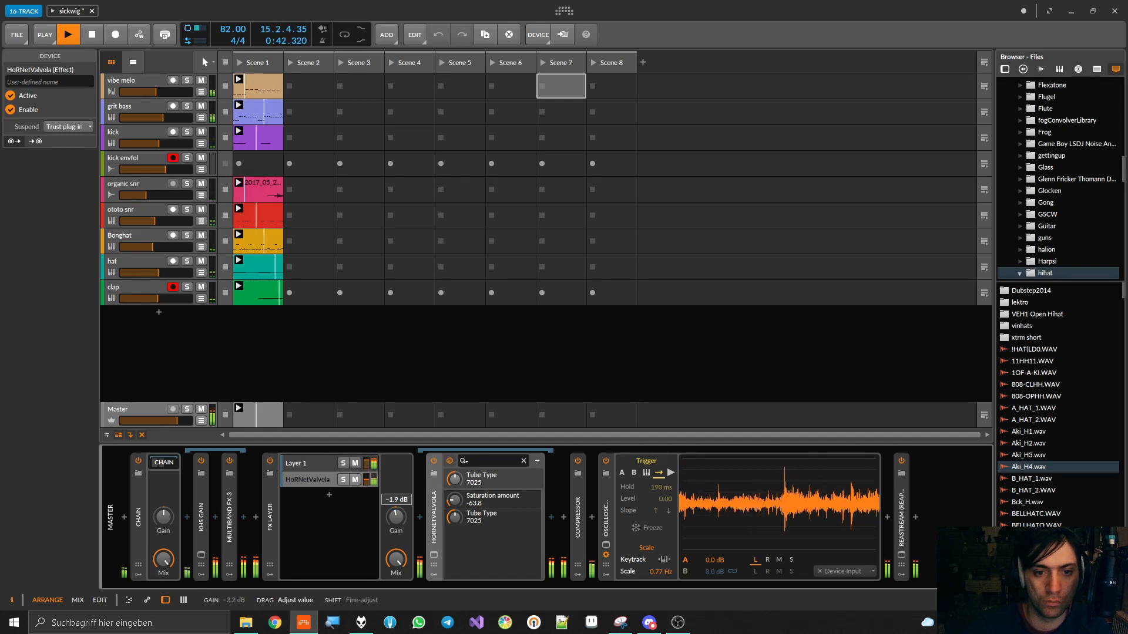
left_click_drag(367, 464, 365, 482)
key("space")
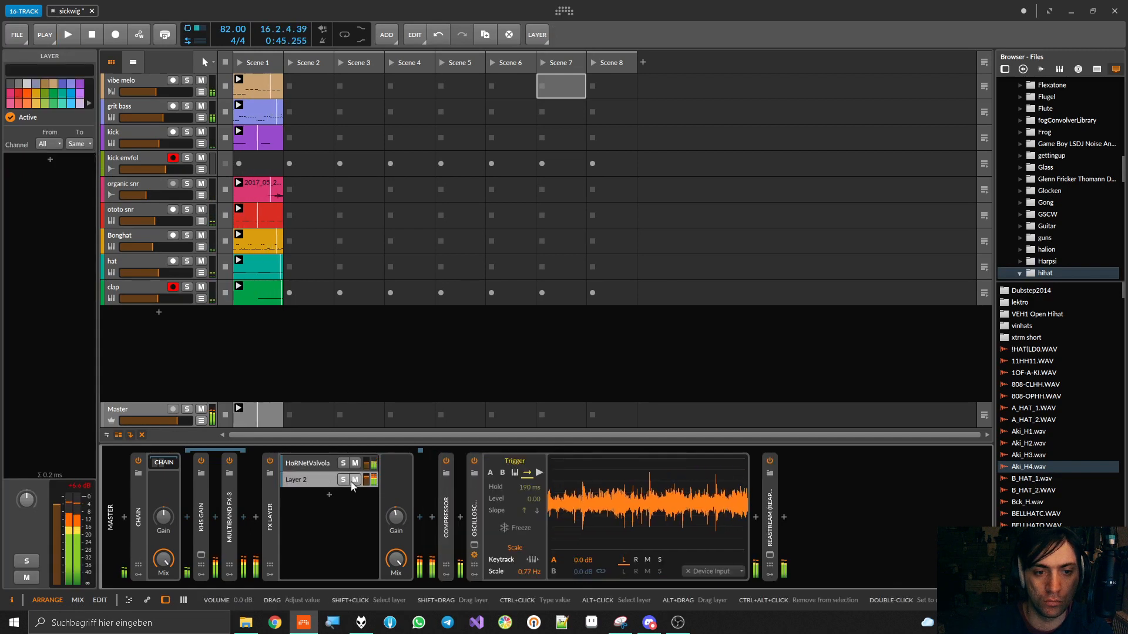
Move HoRNetValvola out of the FX Layer to just before the Compressor and delete the FX Layer
left_click(309, 463)
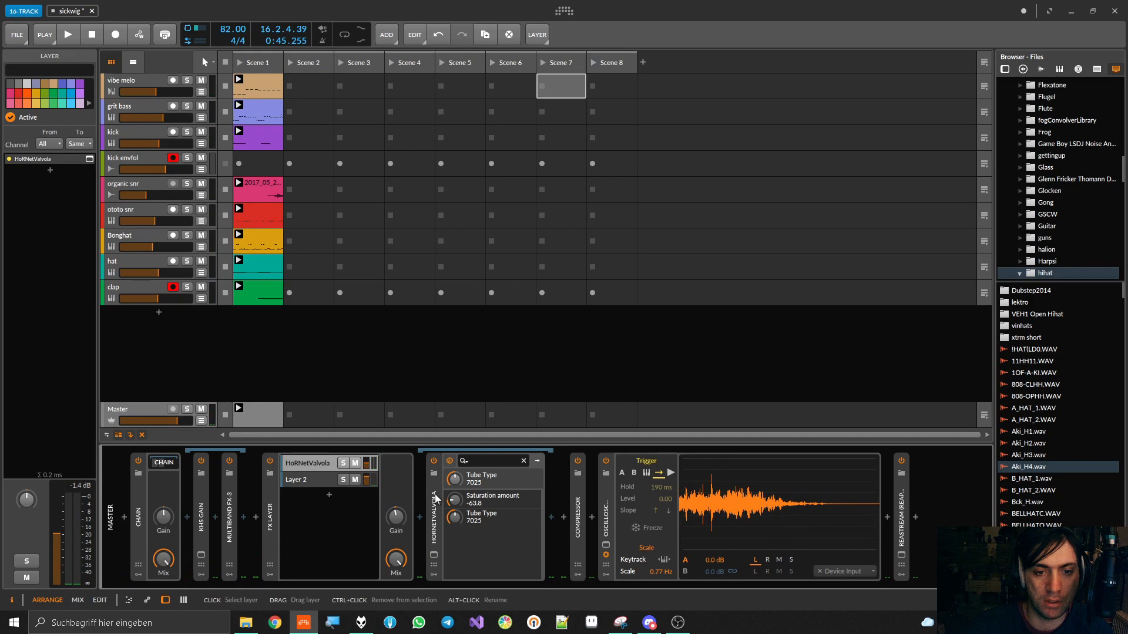
left_click(452, 512)
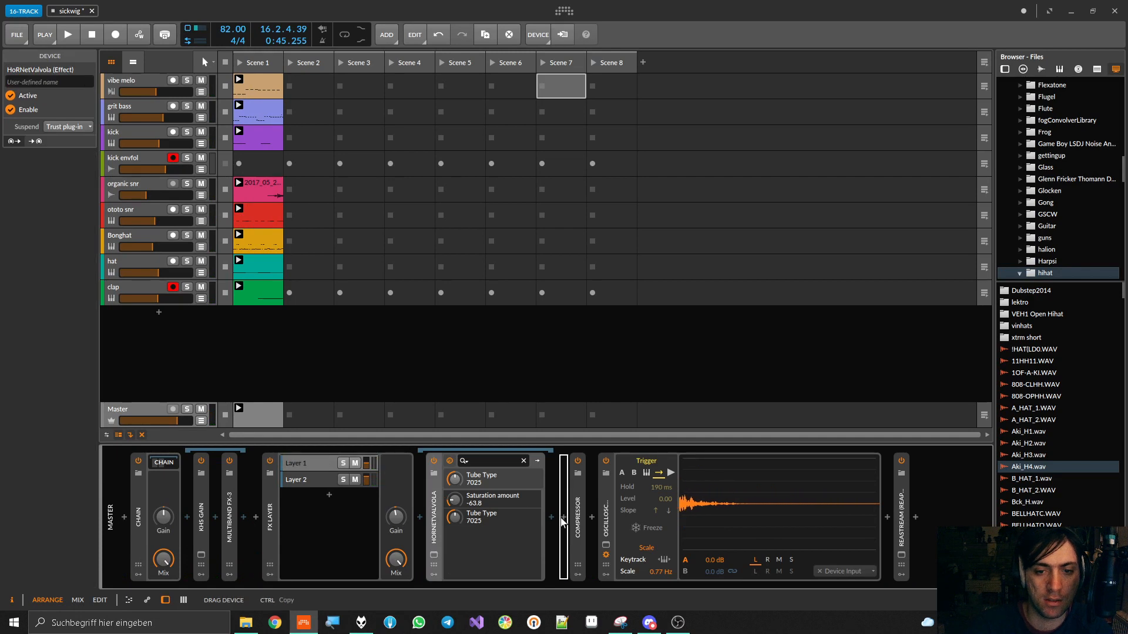
left_click(269, 495)
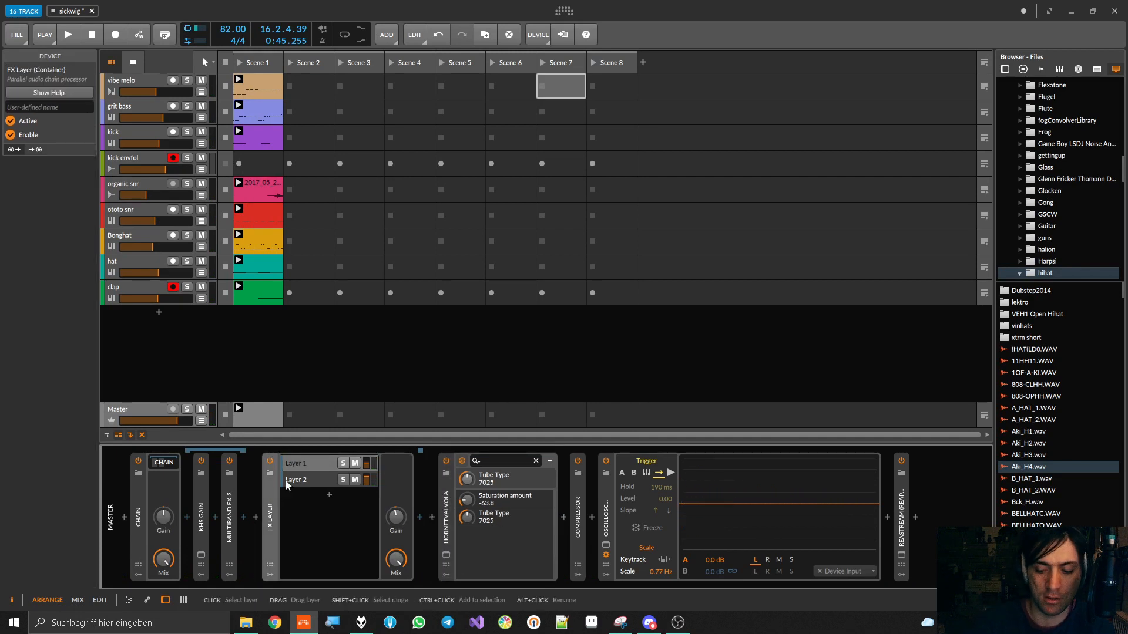
key("Delete")
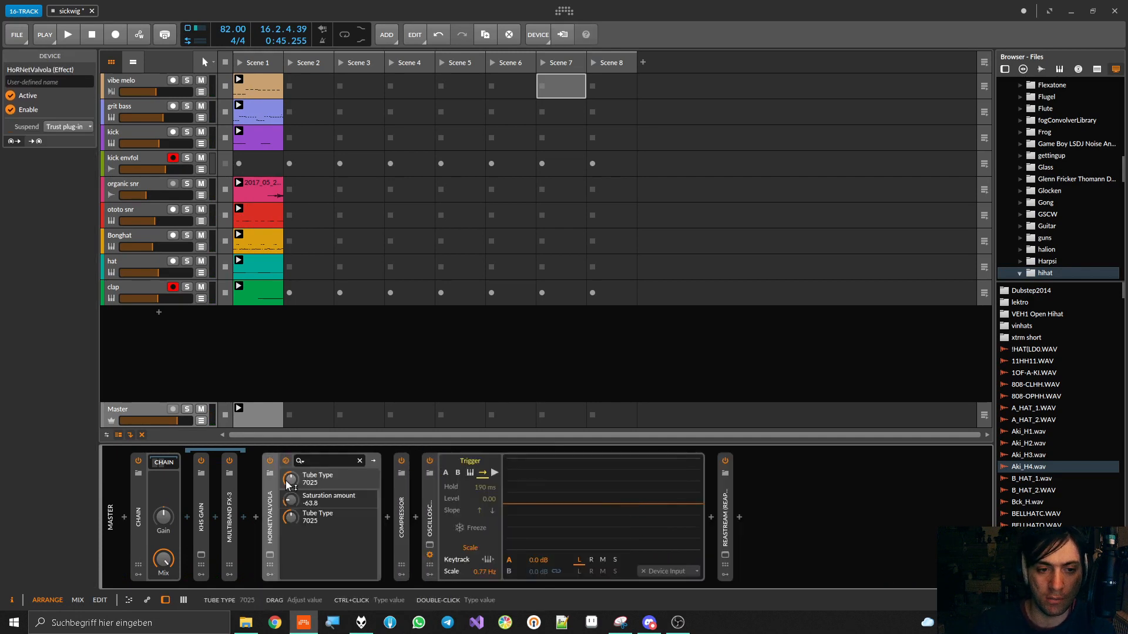
Insert a Chain container after the Multiband FX-3 on the Master and move HoRNetValvola into it
left_click(253, 516)
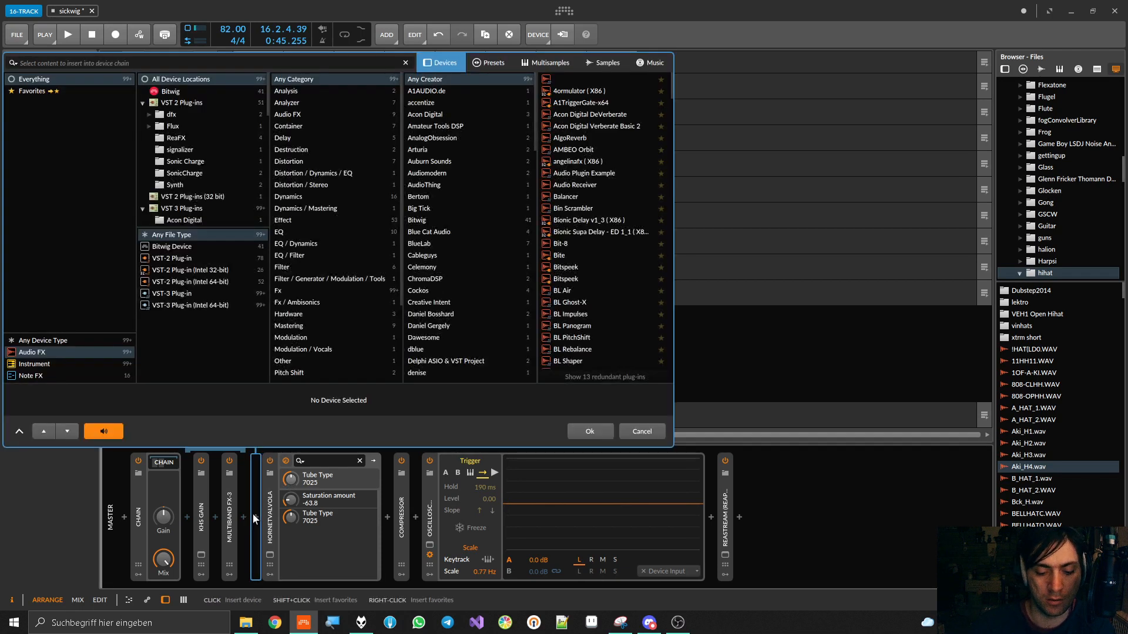
type("chain")
double_click(568, 80)
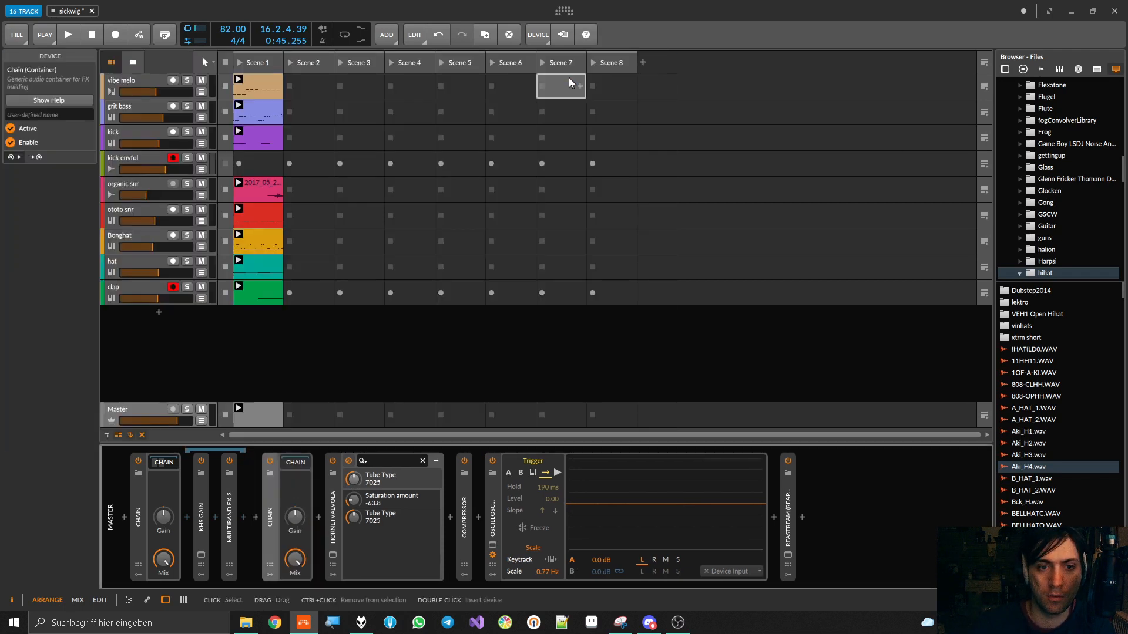
left_click(332, 508)
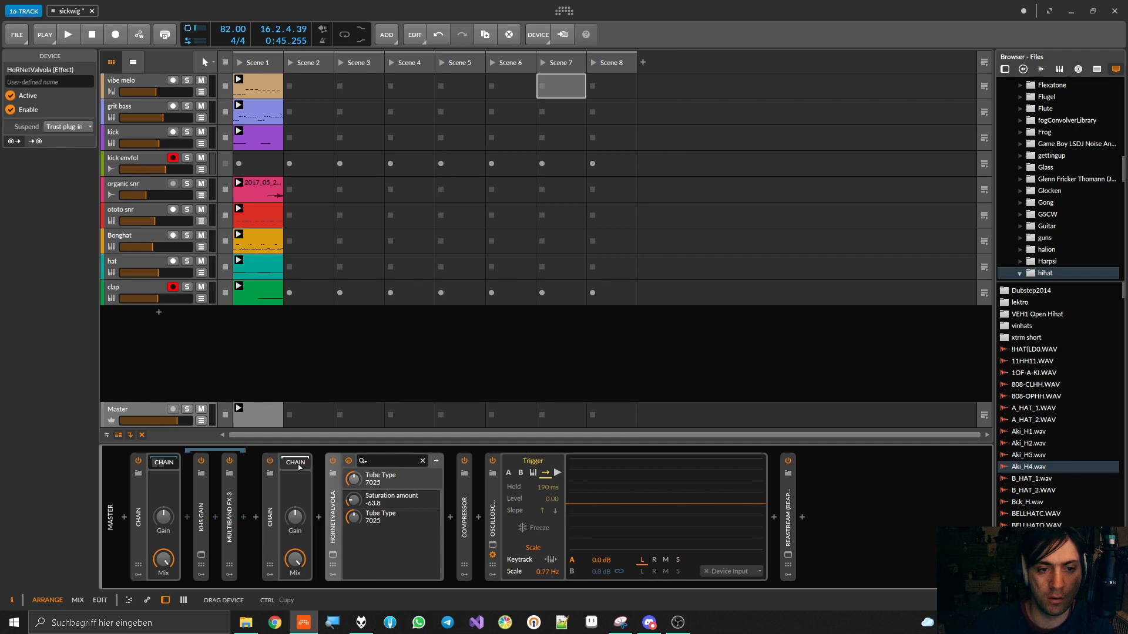
Start playback, lower the Mix of the Chain holding HoRNetValvola to 29 %, and switch that Chain off and on to compare
key("space")
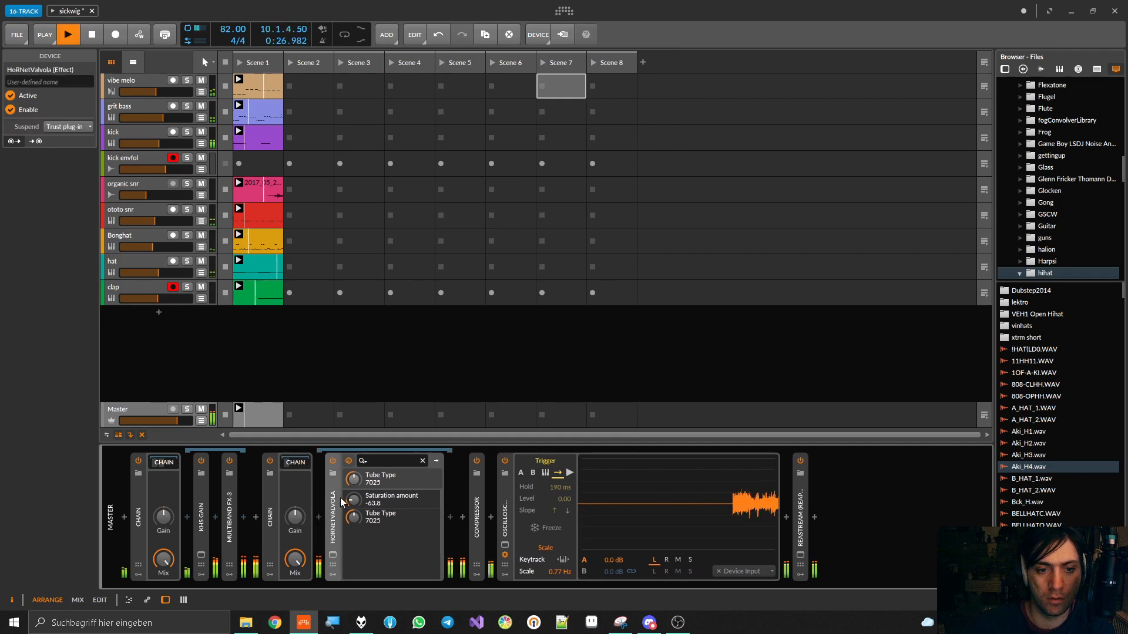
left_click_drag(295, 559, 295, 599)
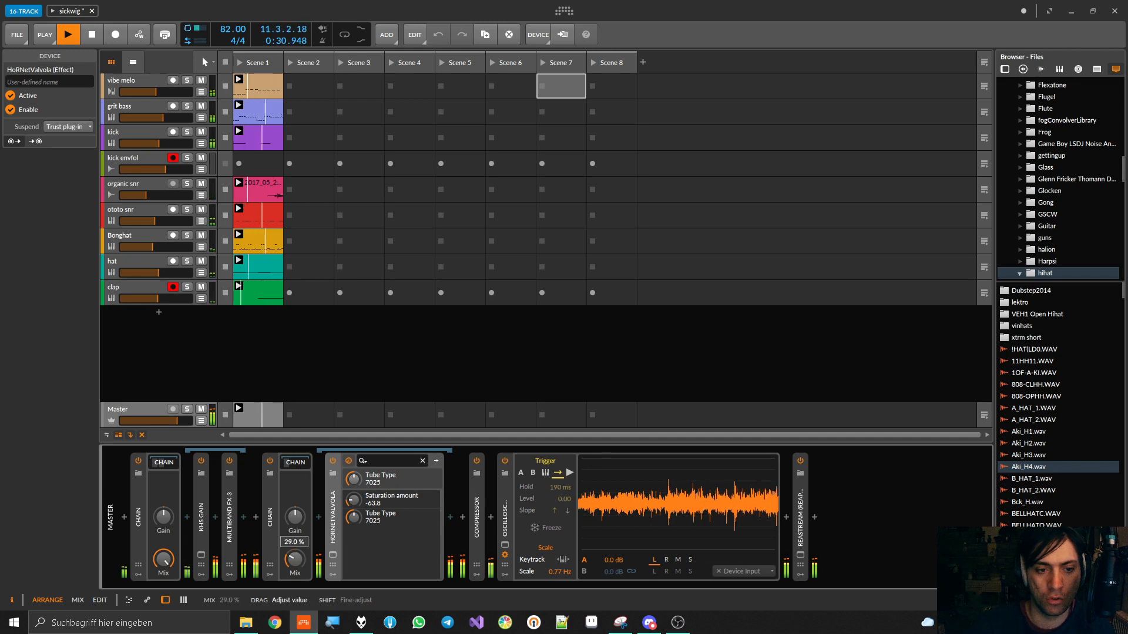
left_click(269, 462)
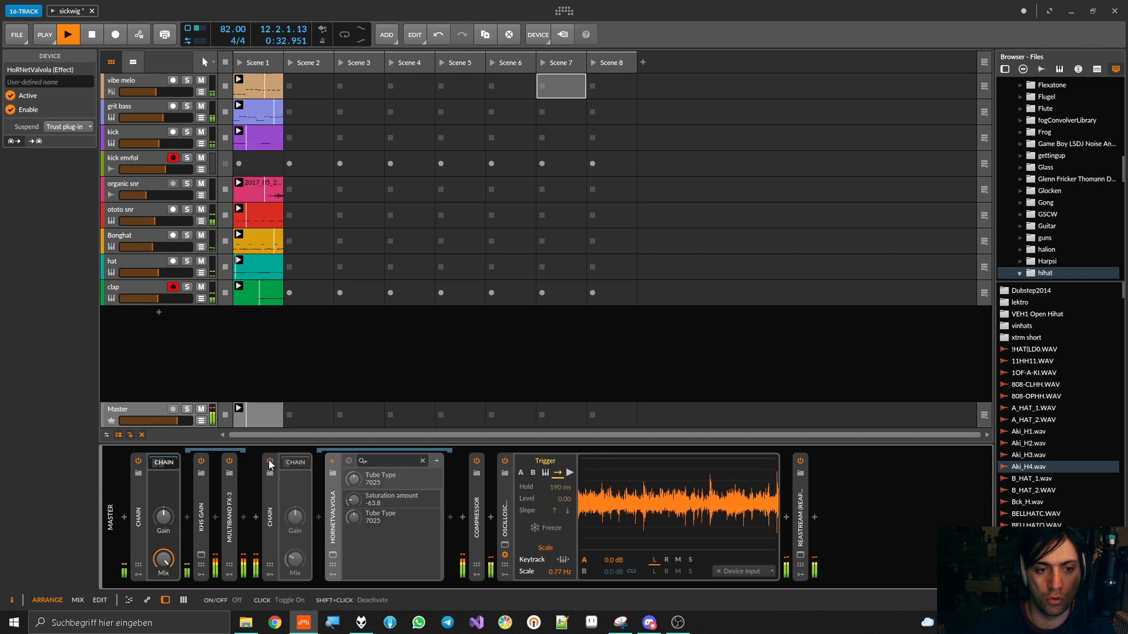
left_click(269, 463)
Raise the Chain's Mix to 100 % and insert FabFilter Pro-Q 2 after HoRNetValvola inside it
left_click_drag(295, 559, 295, 564)
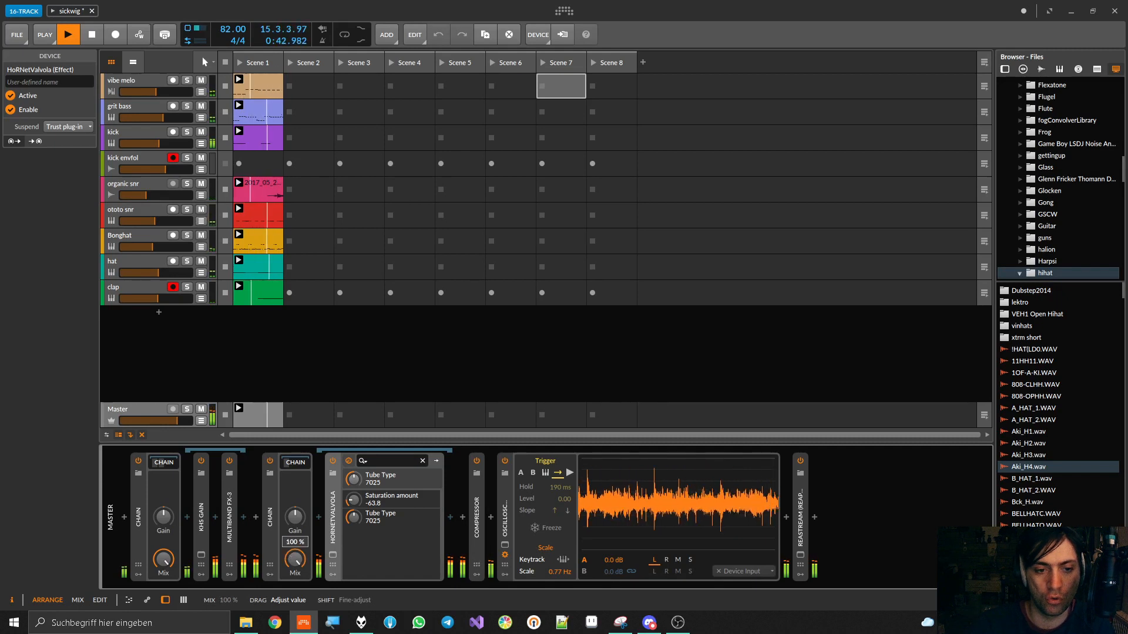
left_click(450, 517)
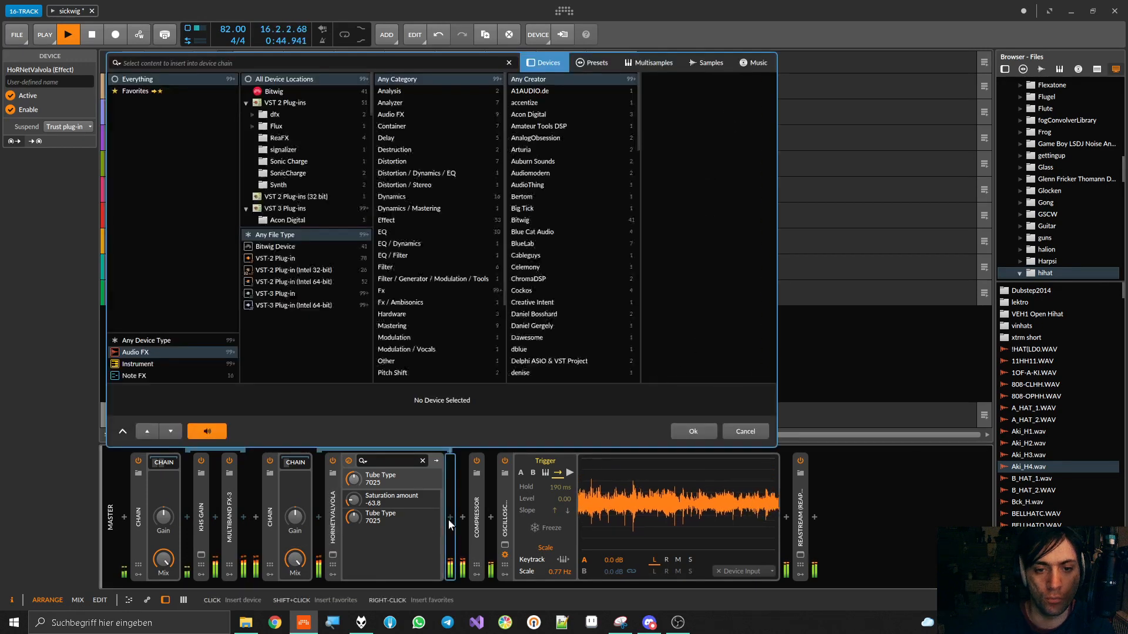
type("pro-q")
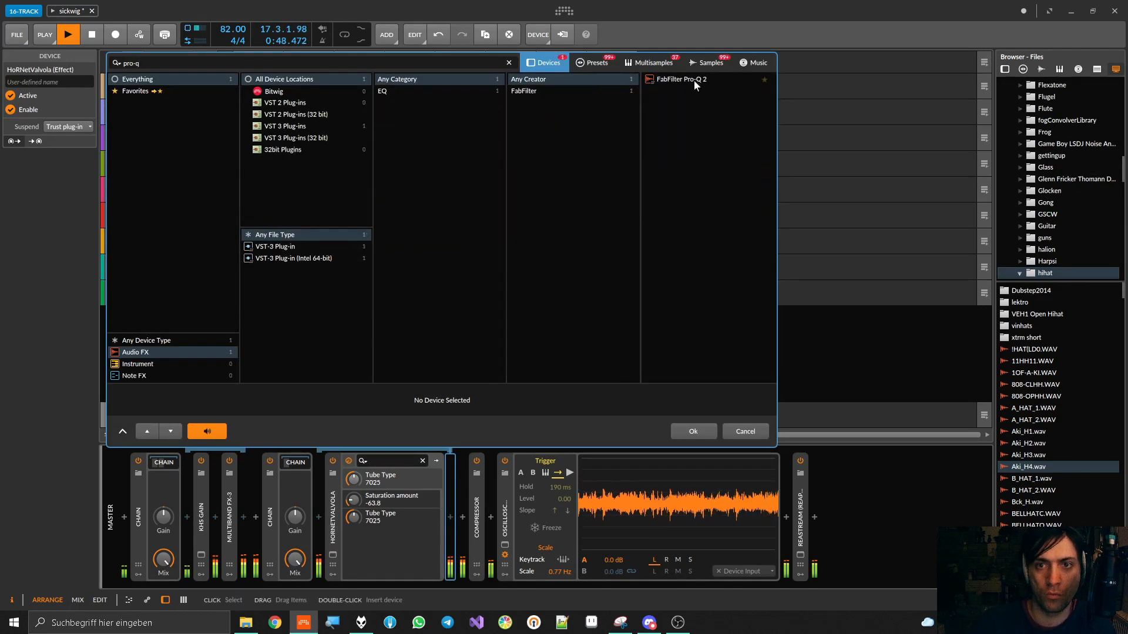
double_click(694, 80)
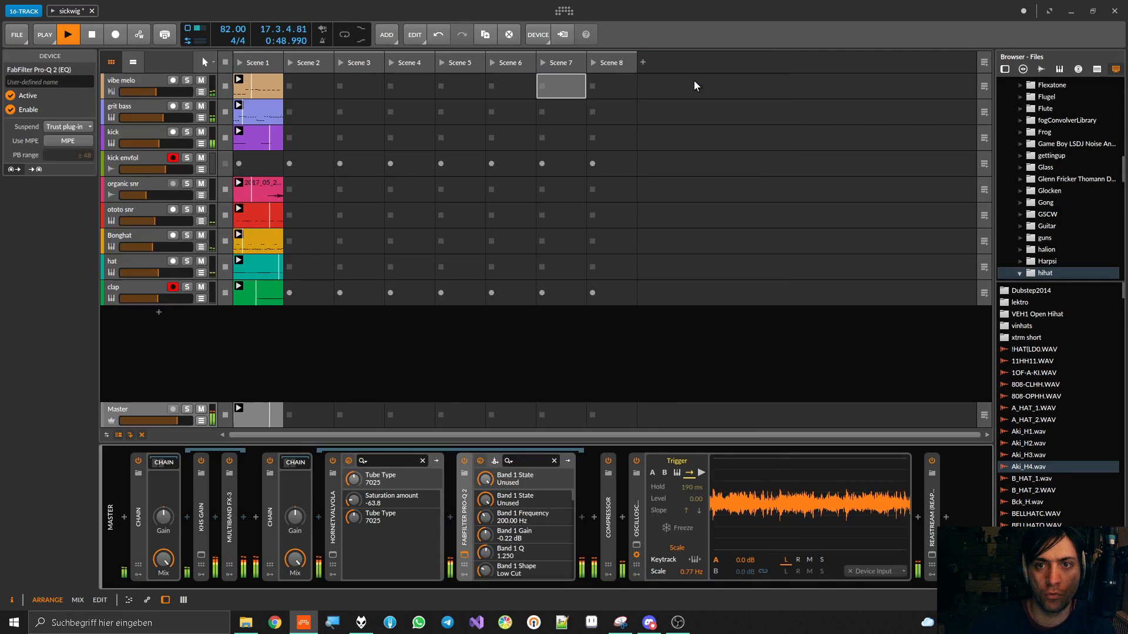
Add a high shelf at about 5756 Hz with +5.06 dB and a bell at about 2960 Hz with +1.69 dB
left_click_drag(812, 276, 737, 223)
left_click_drag(736, 229, 731, 234)
mouse_move(665, 266)
left_mouse_down()
mouse_move(668, 241)
mouse_move(681, 265)
left_mouse_up()
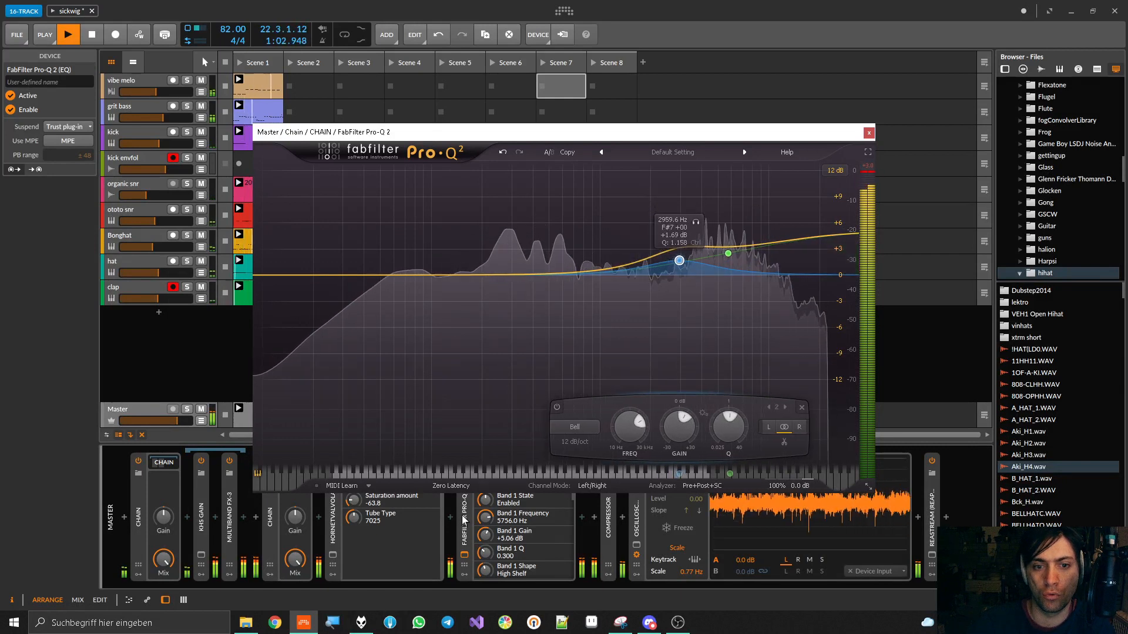
Set Pro-Q 2's processing mode to Natural Phase and shift the upper-mid bell down to about 2600 Hz
left_click(451, 486)
left_click(452, 512)
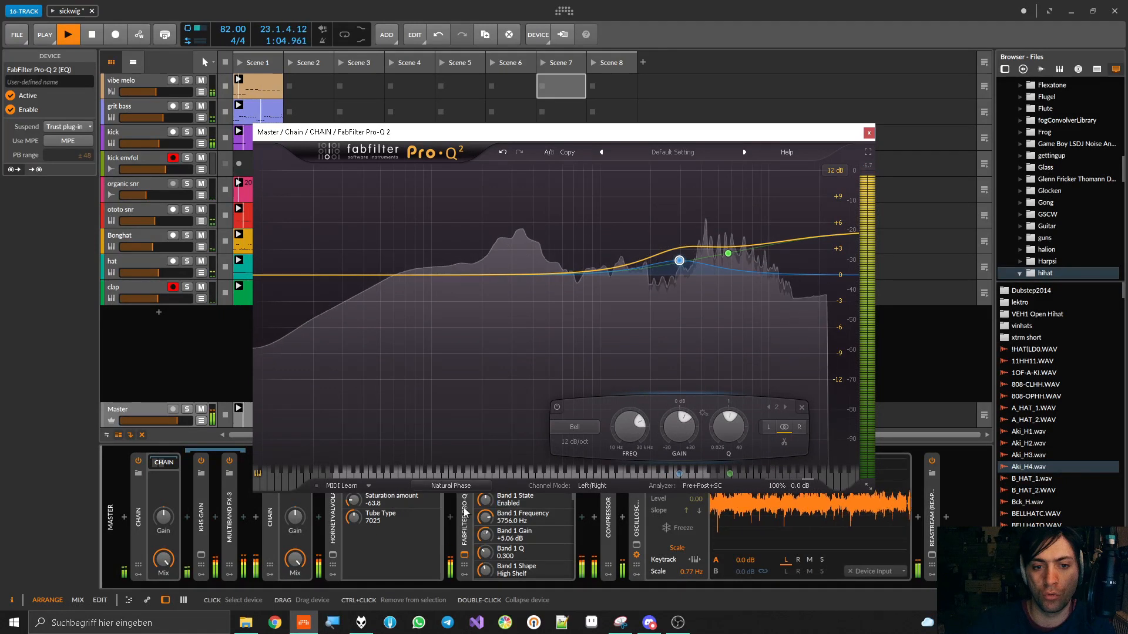
left_click_drag(678, 263, 671, 262)
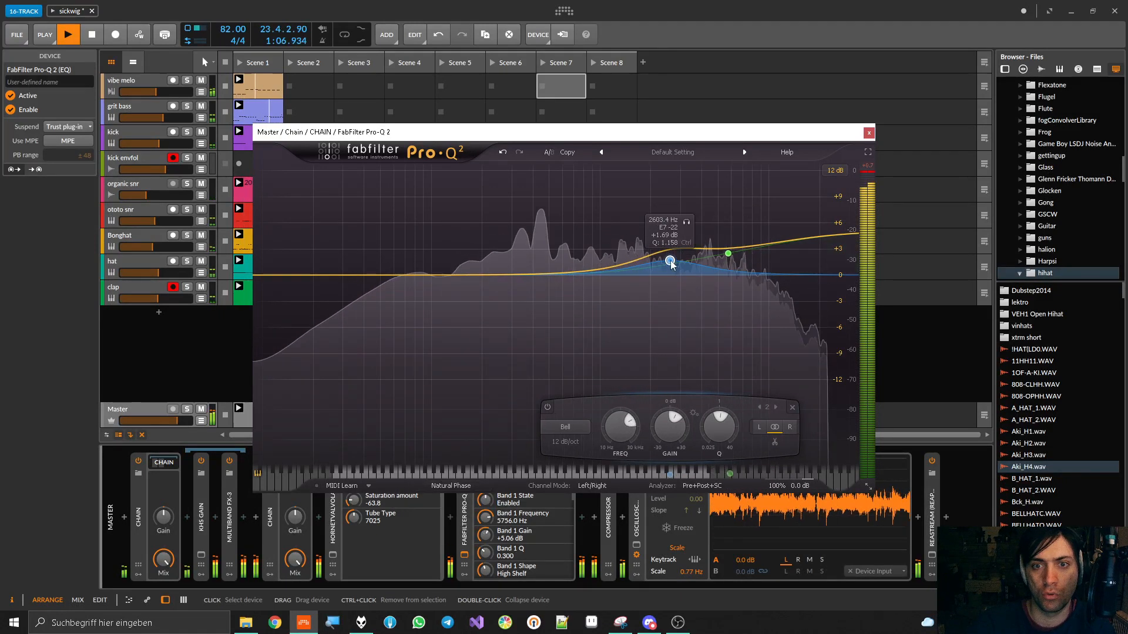
Add gentle bell boosts of about +0.6 dB at 280 Hz and +0.9 dB at 61 Hz, and close the EQ window
left_click_drag(584, 273, 507, 271)
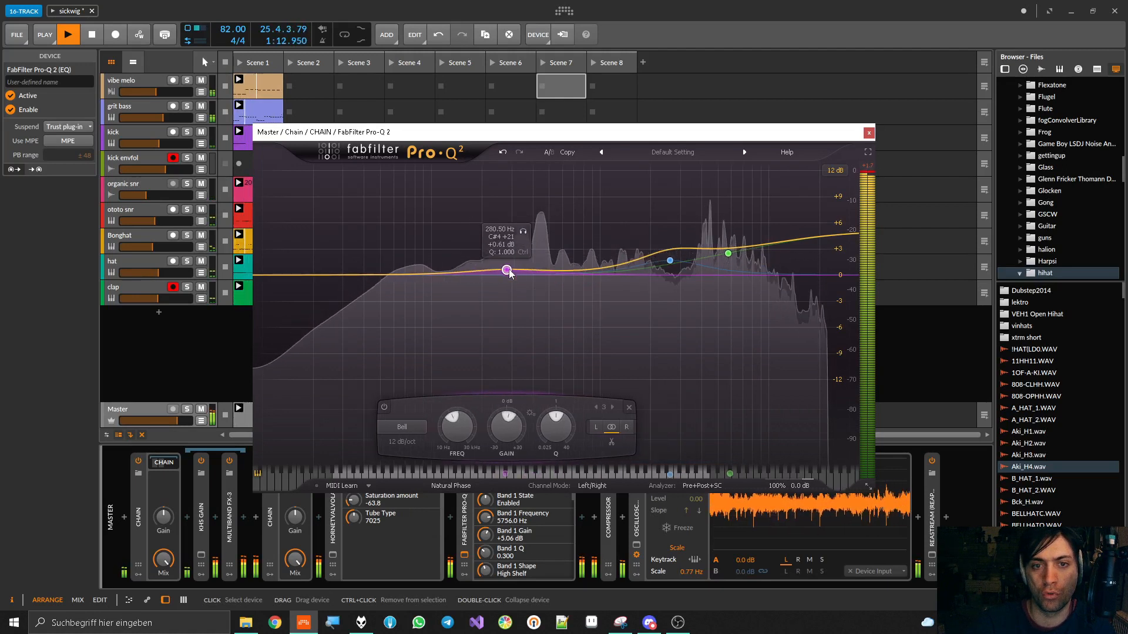
left_click_drag(419, 275, 396, 270)
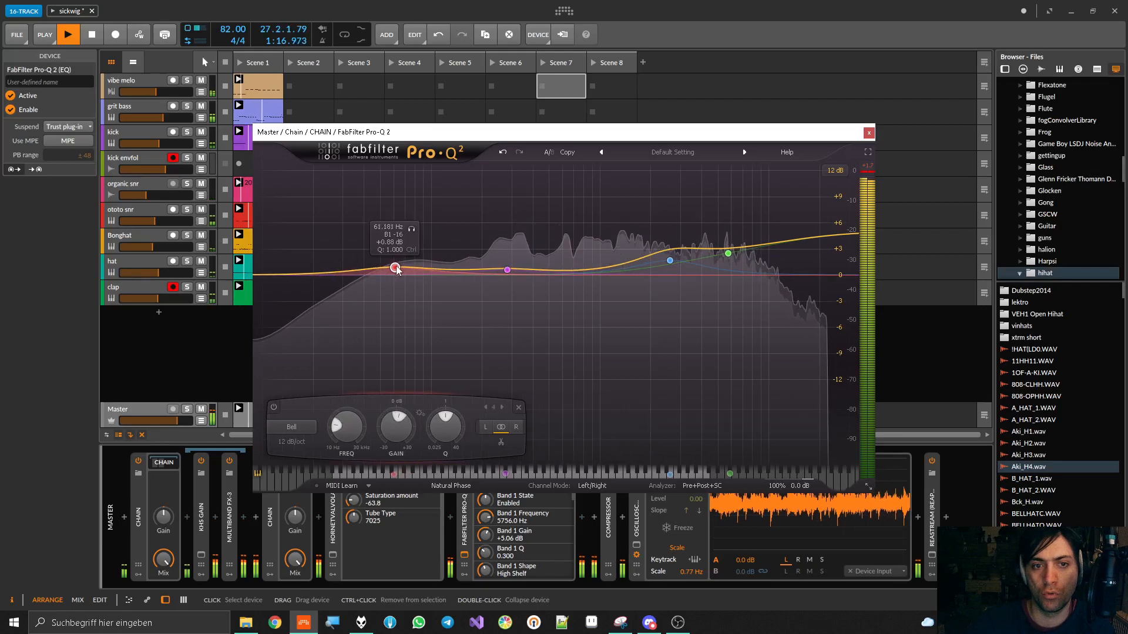
left_click(869, 133)
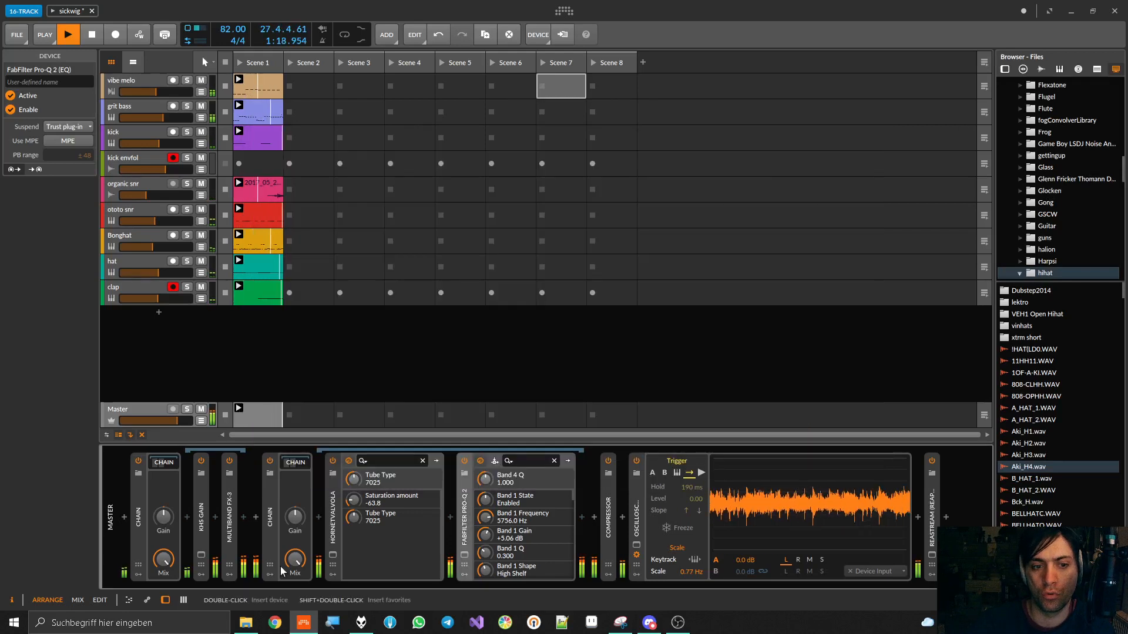
Set the Mix of the Chain holding HoRNetValvola to about 26.5 % and toggle the Chain to compare the sound
left_click_drag(294, 560, 294, 633)
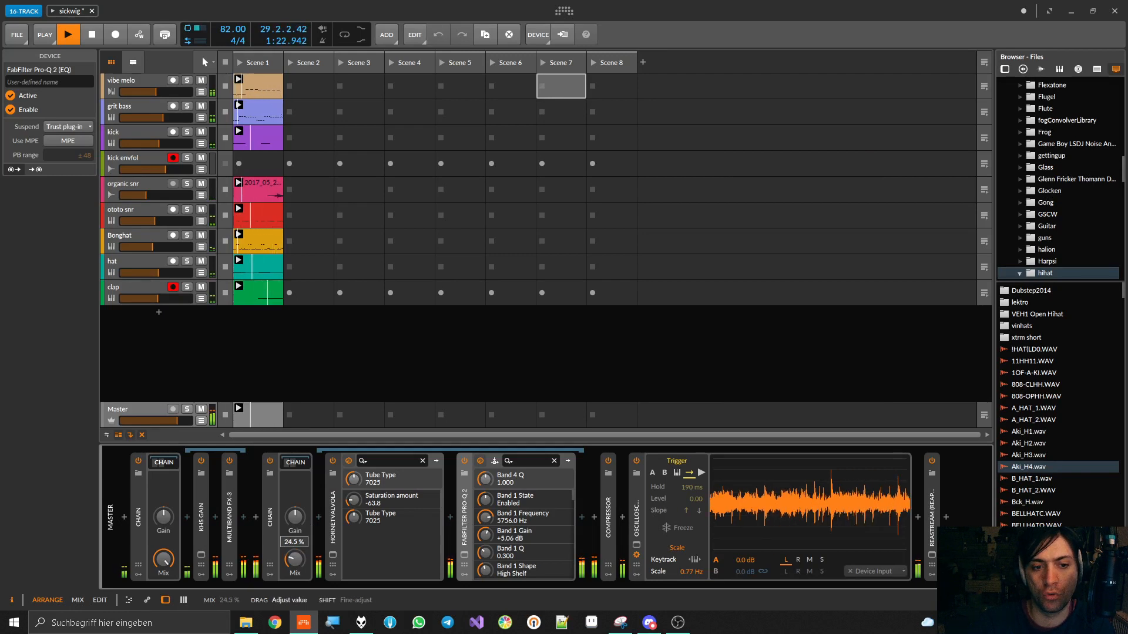
left_click_drag(294, 561, 295, 558)
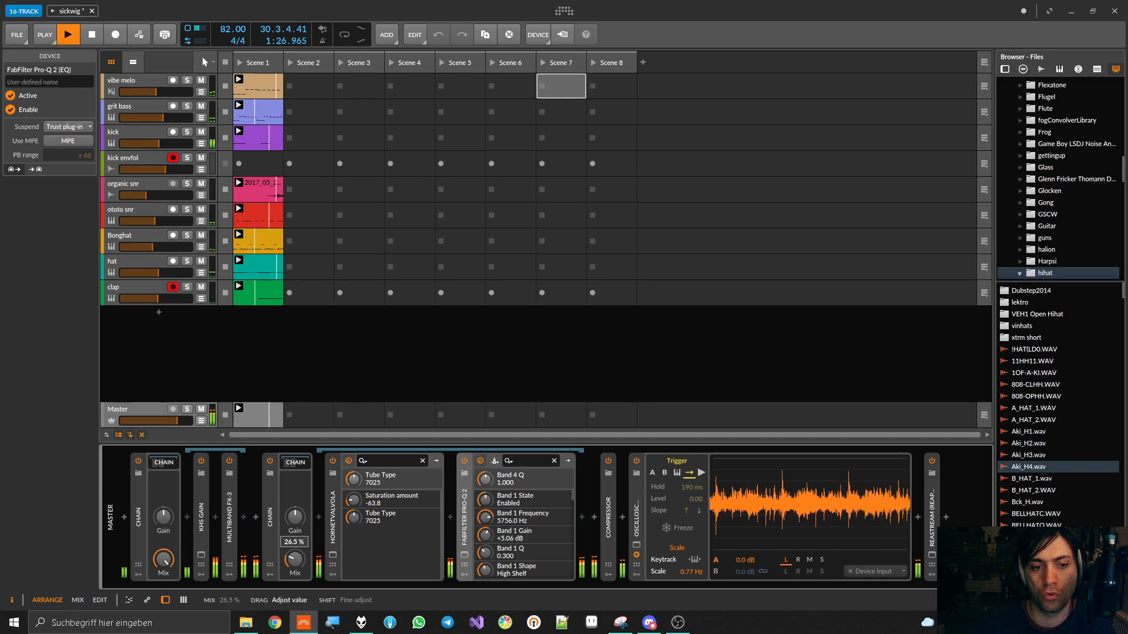
left_click(269, 462)
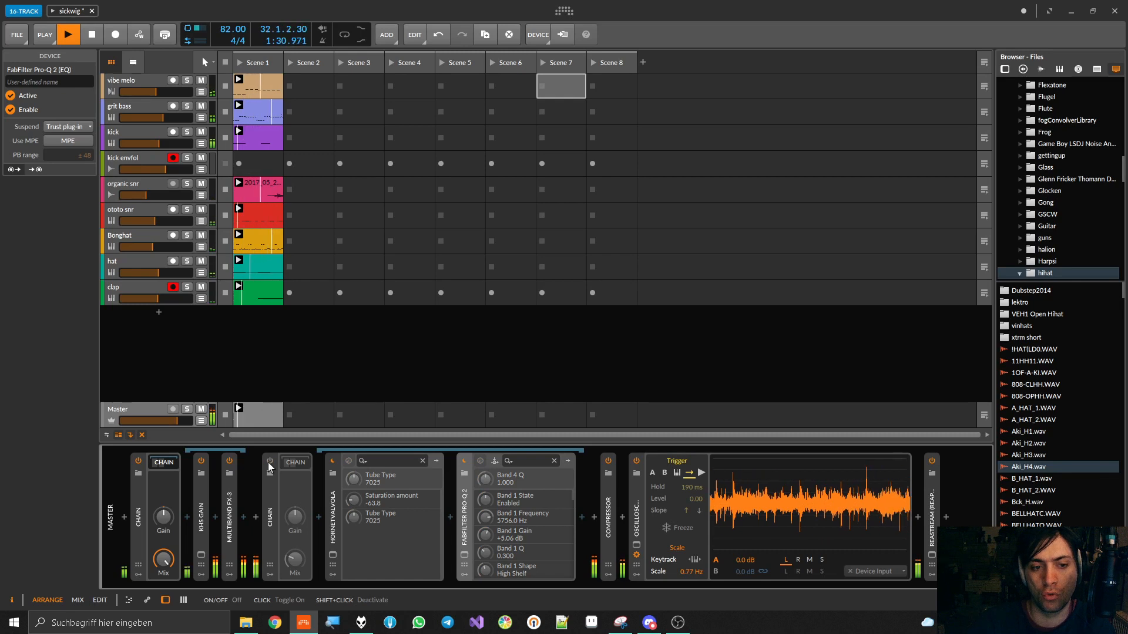
left_click(269, 462)
Lower the saturation Chain's Mix slightly further, compare with the Chain off and on, and fine-tune the Mix
left_click_drag(294, 559, 295, 568)
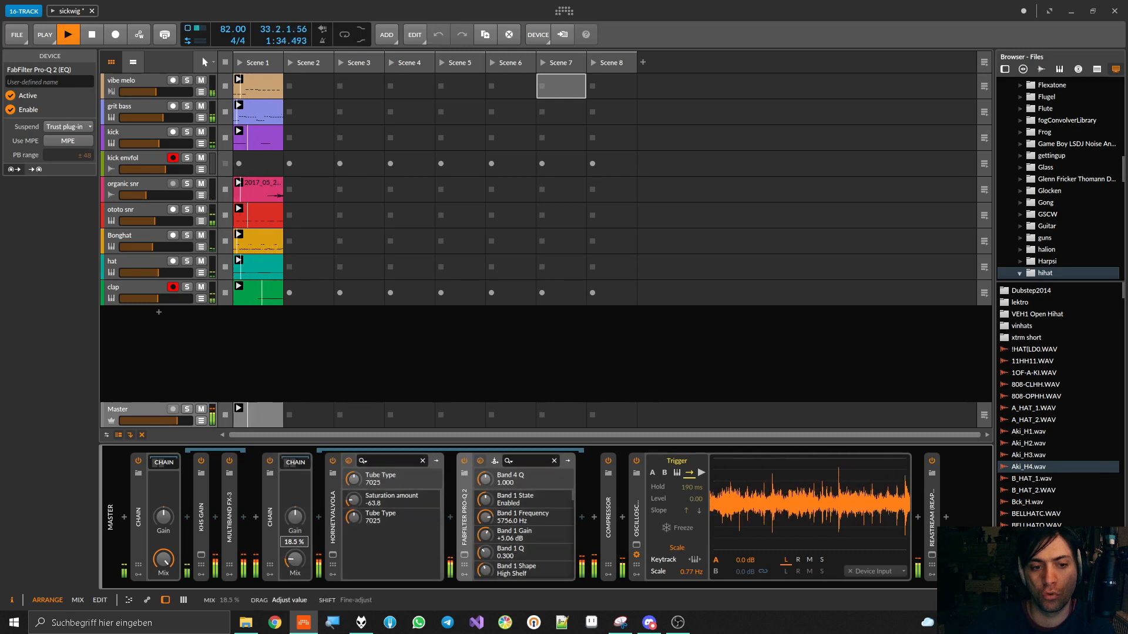
left_click(270, 461)
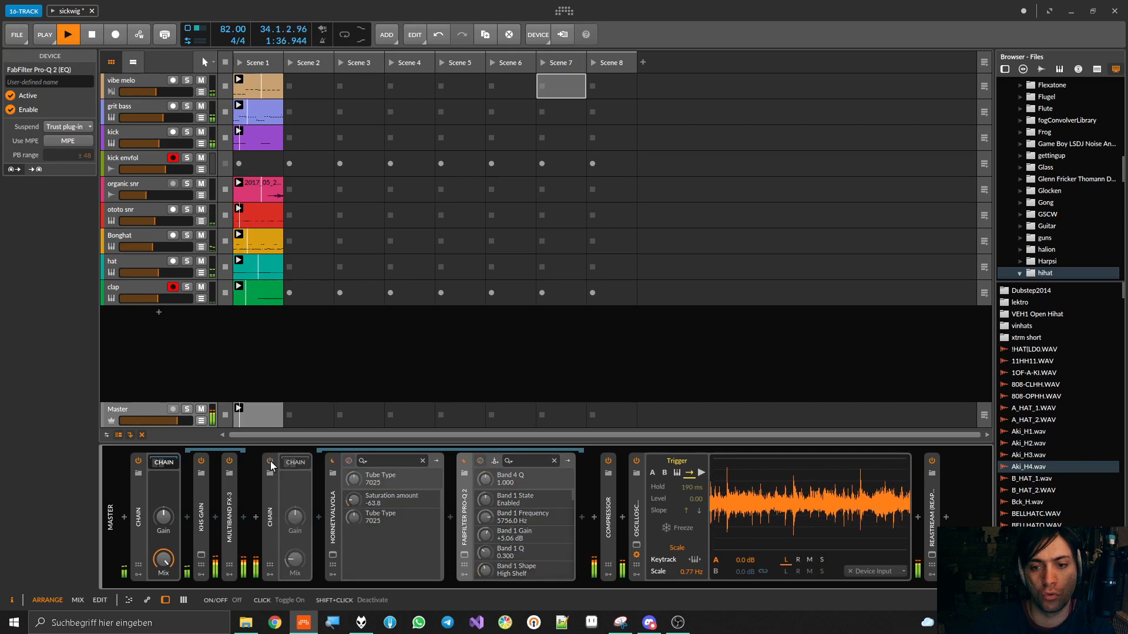
left_click(270, 461)
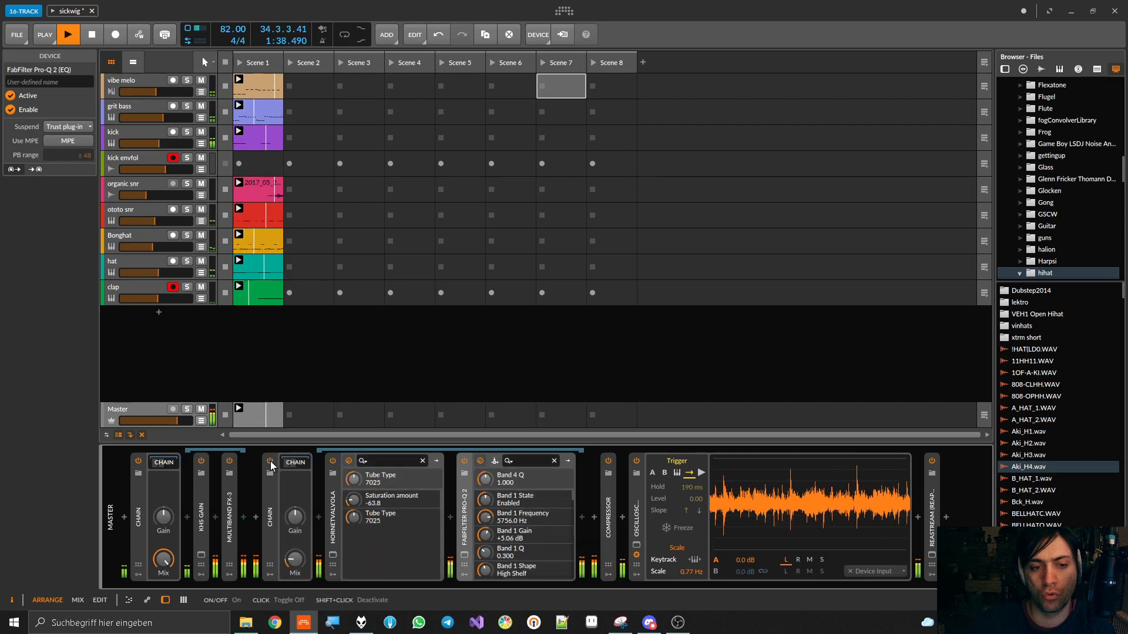
double_click(271, 522)
double_click(271, 522)
left_click_drag(296, 564, 295, 567)
Collapse both Chains and the Oscilloscope on the Master and save the project
double_click(265, 502)
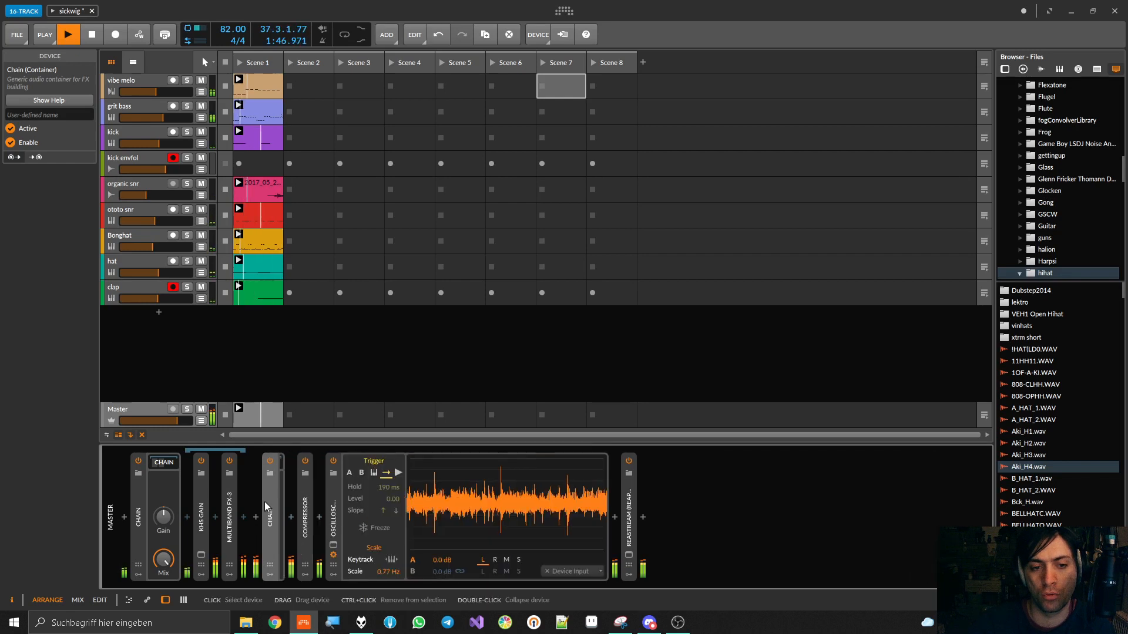
double_click(138, 512)
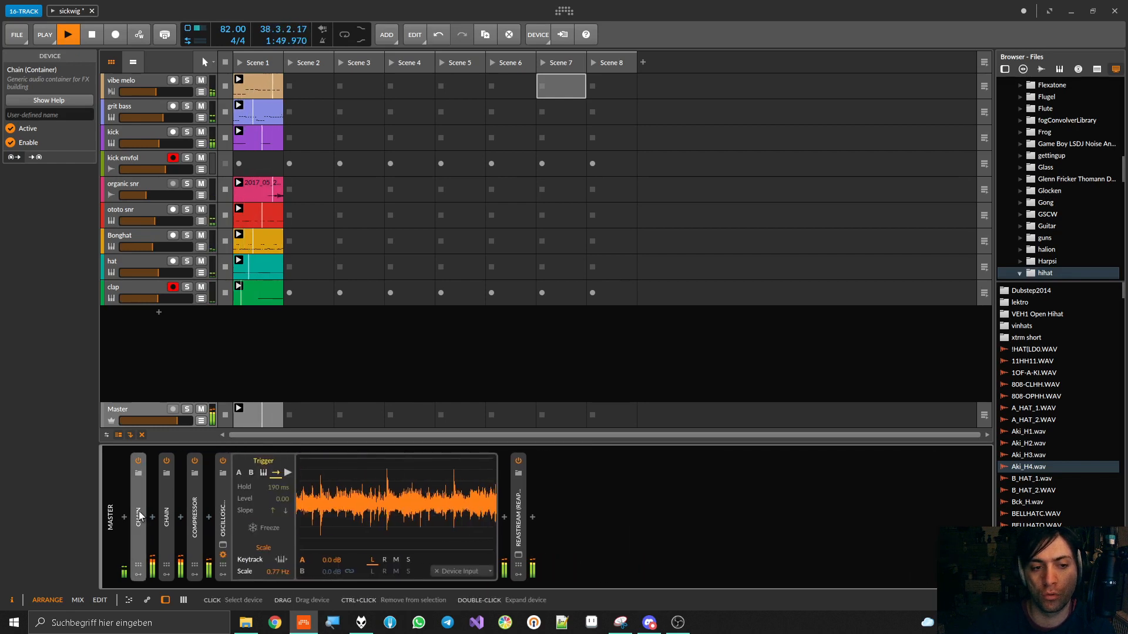
double_click(233, 509)
key("ctrl+s")
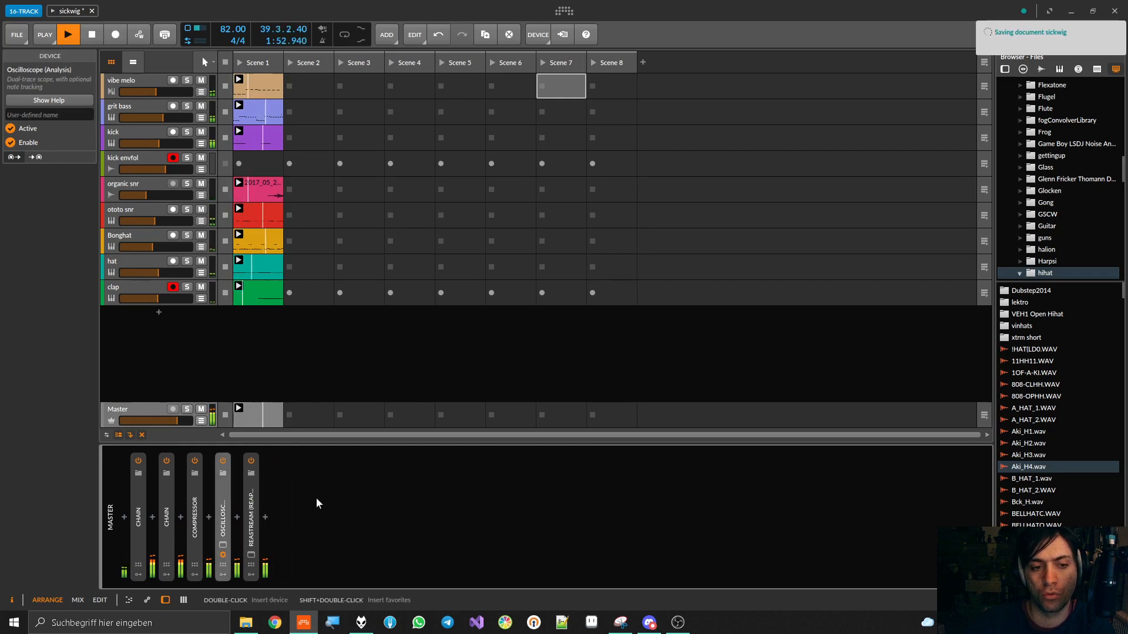
Switch the Master's Compressor and the second Chain off and on in turn to compare, and save the project
left_click(195, 462)
left_click(195, 462)
left_click(167, 461)
left_click(166, 462)
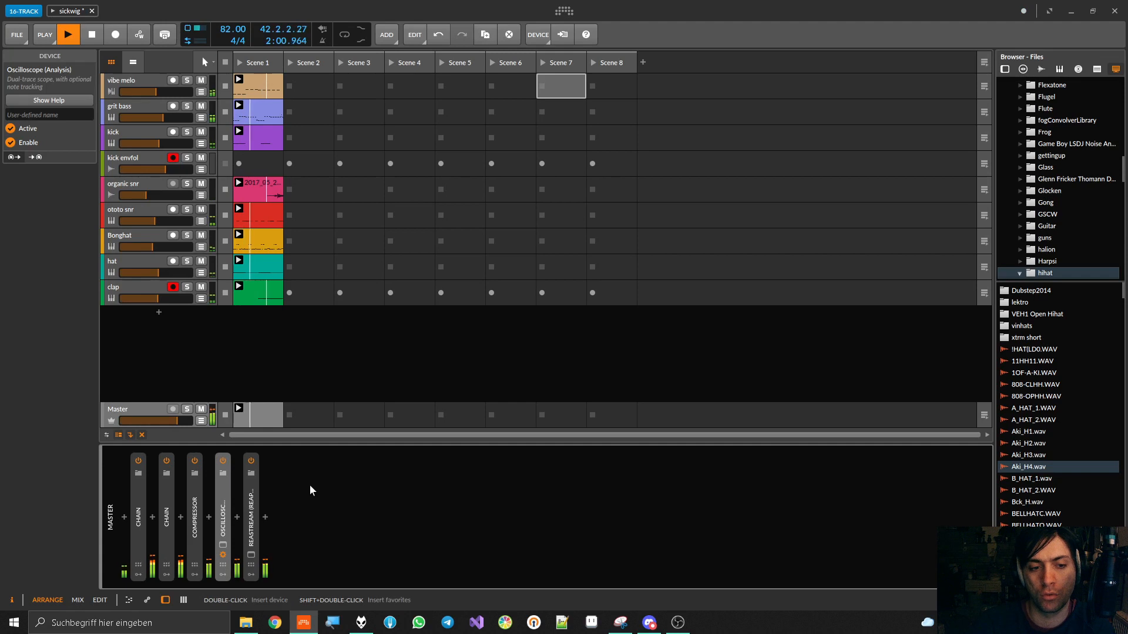
key("ctrl+s")
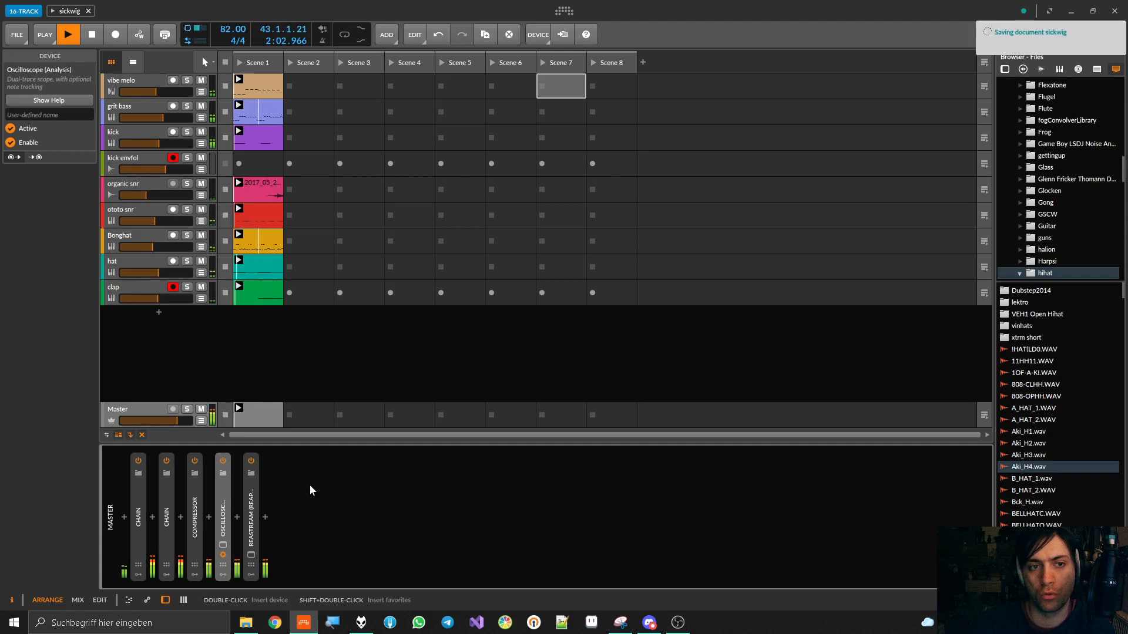
Stop the vibe melo clip, play the remaining clips from a fresh start, save the project, and stop playback
key("space")
left_click(223, 87)
key("space")
key("ctrl+s")
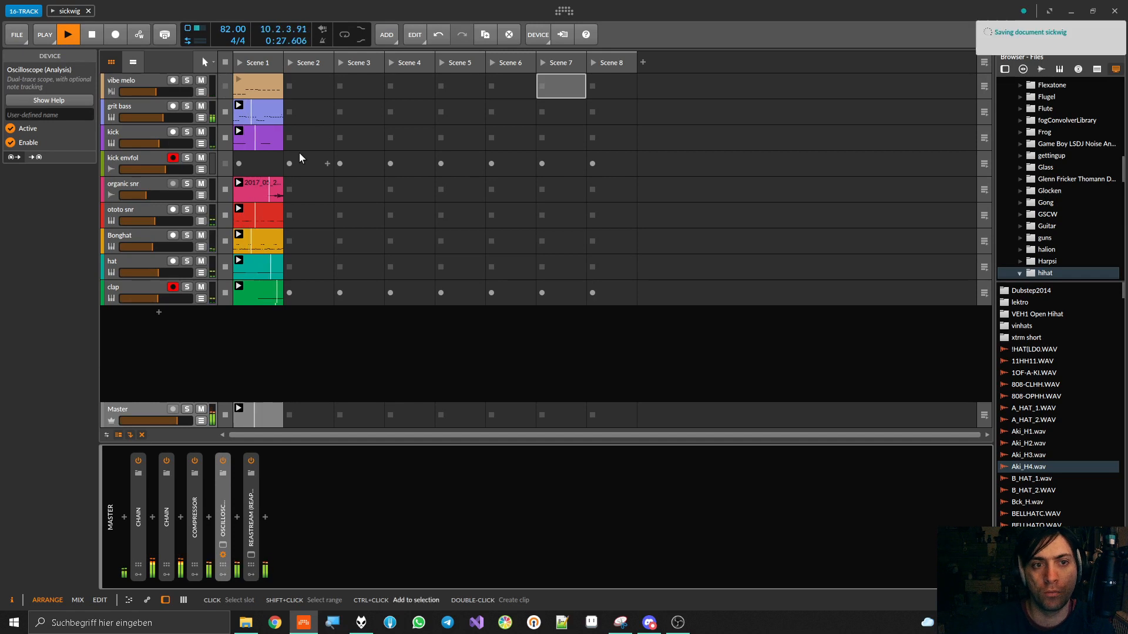
key("space")
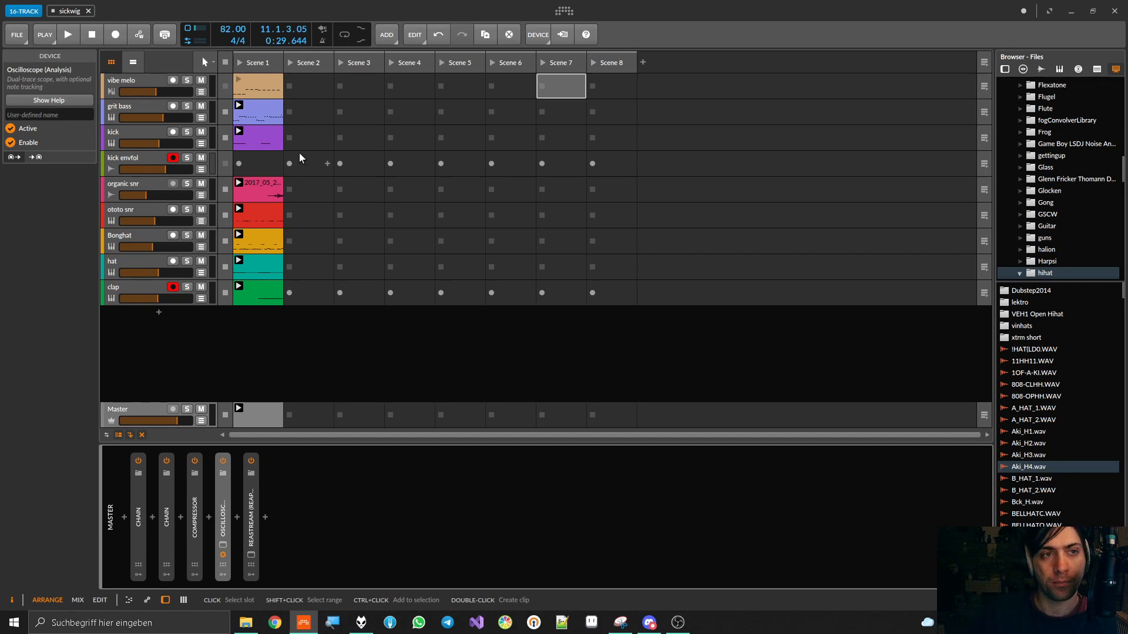
Inspect the devices on vibe melo and grit bass, including the kHs Gain and HoRNetValvola settings
left_click(150, 79)
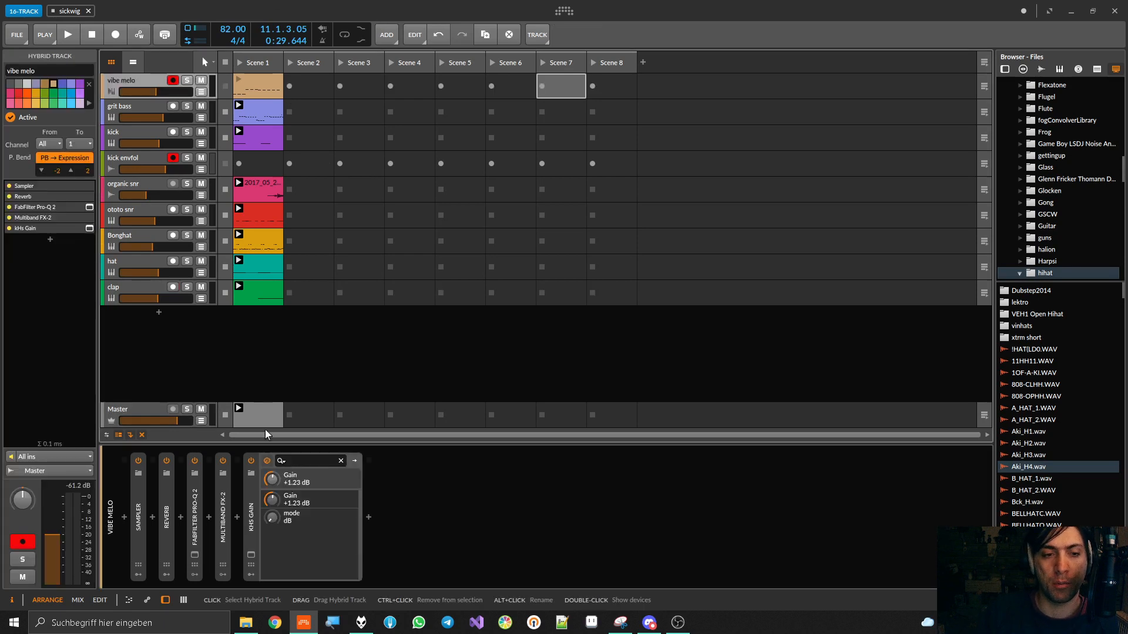
left_click(255, 506)
left_click(147, 107)
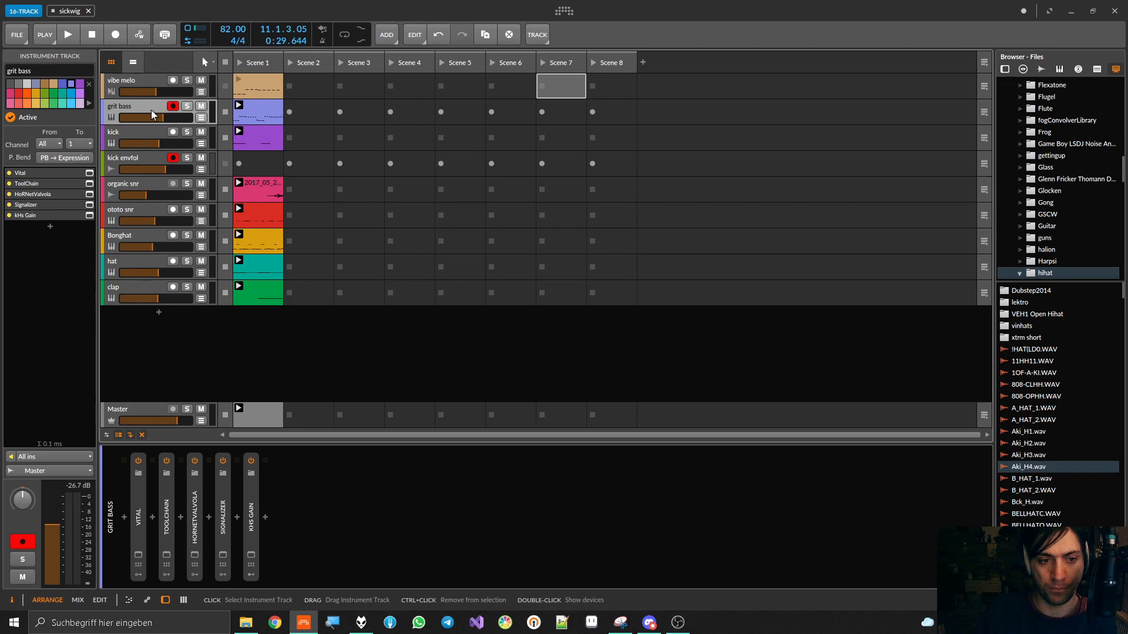
left_click(195, 565)
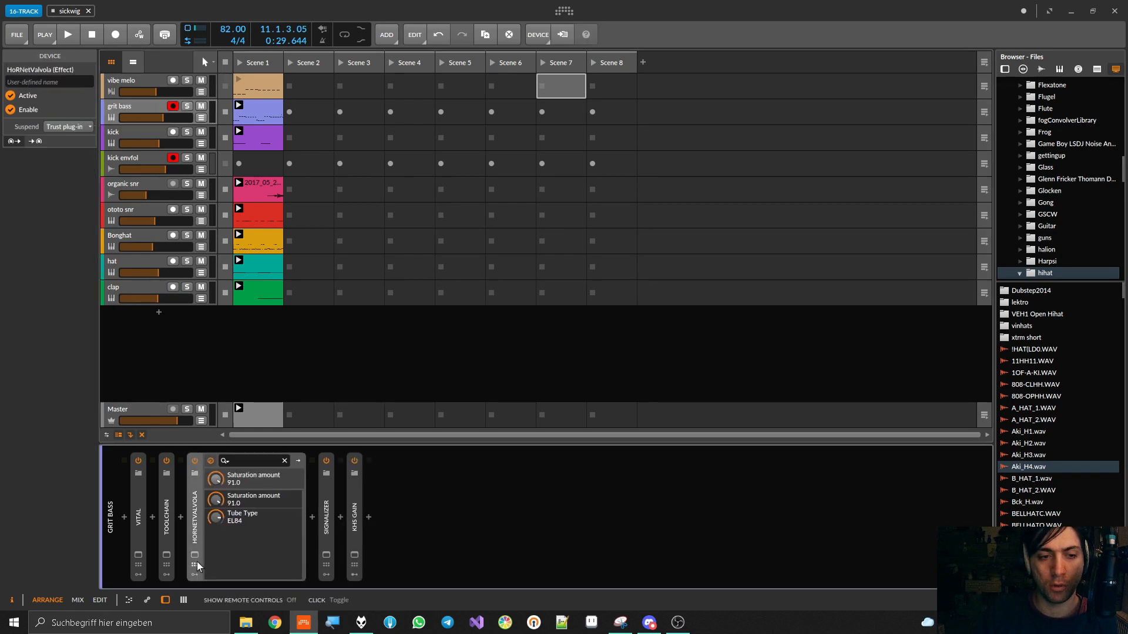
left_click(195, 524)
Review the device chains of the kick, clap, vibe melo and hat tracks, and expand the hat's FX Layer
left_click(154, 133)
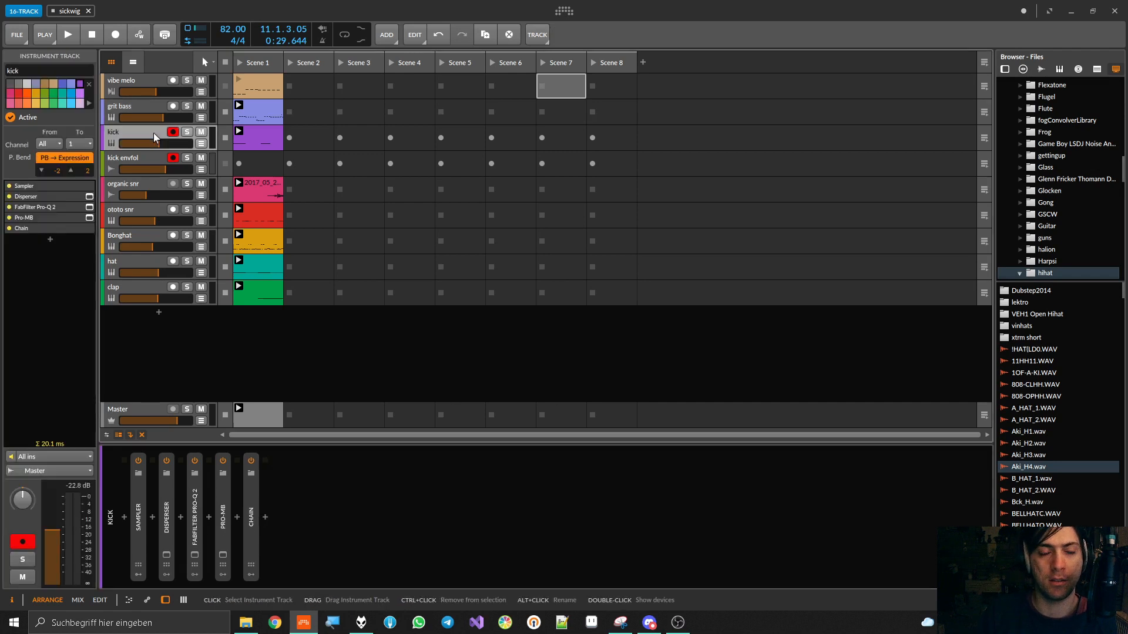
left_click(138, 292)
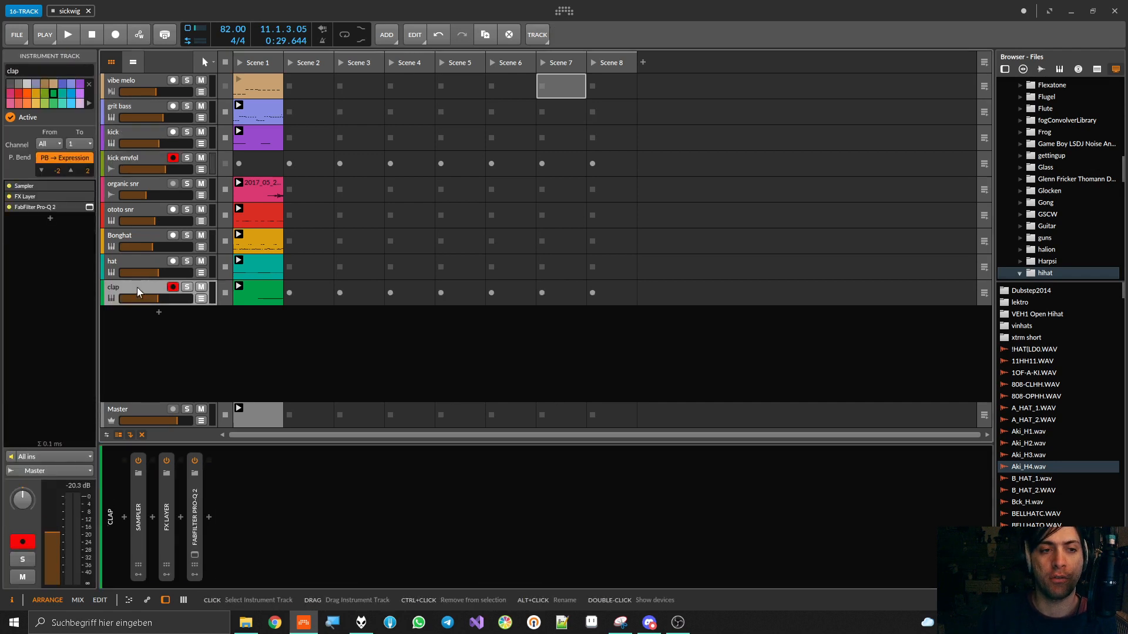
left_click(133, 78)
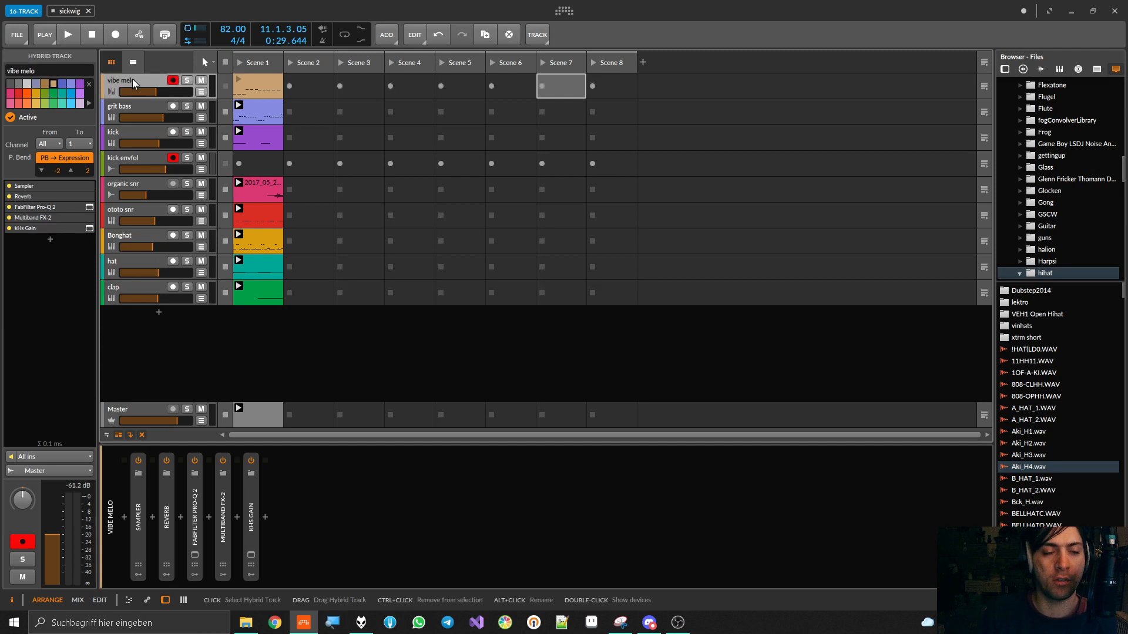
left_click(136, 289)
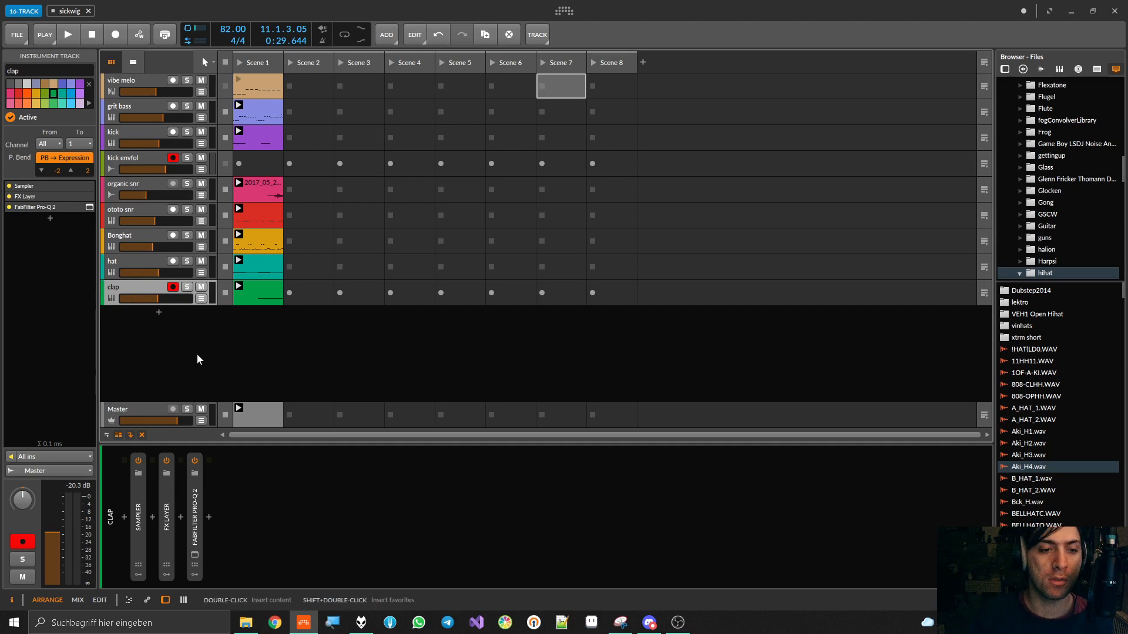
left_click(147, 269)
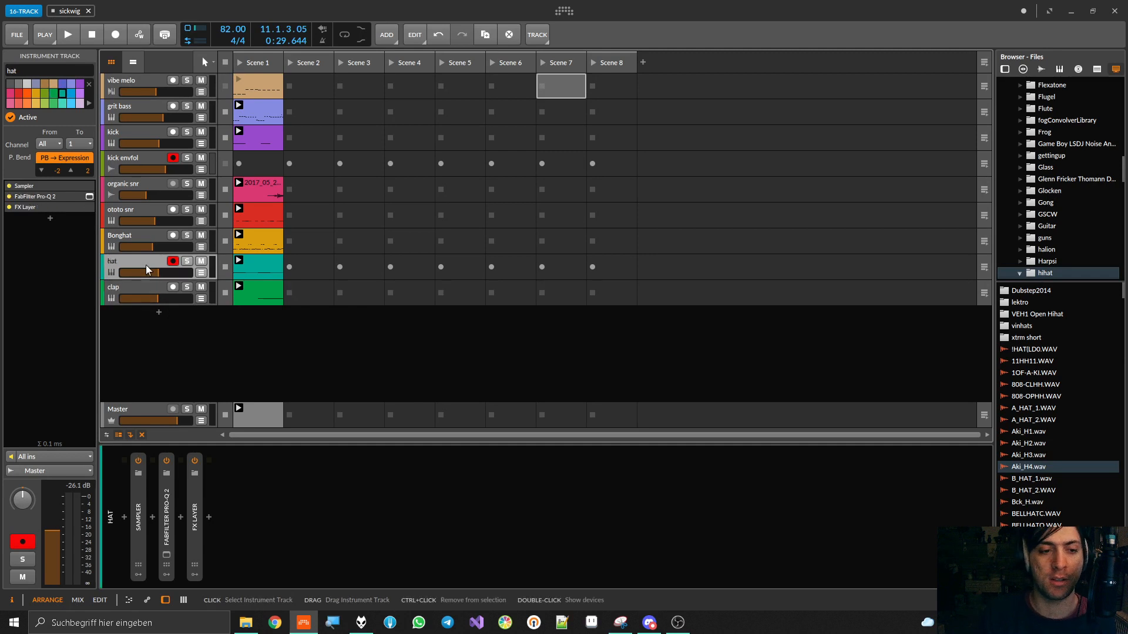
double_click(195, 523)
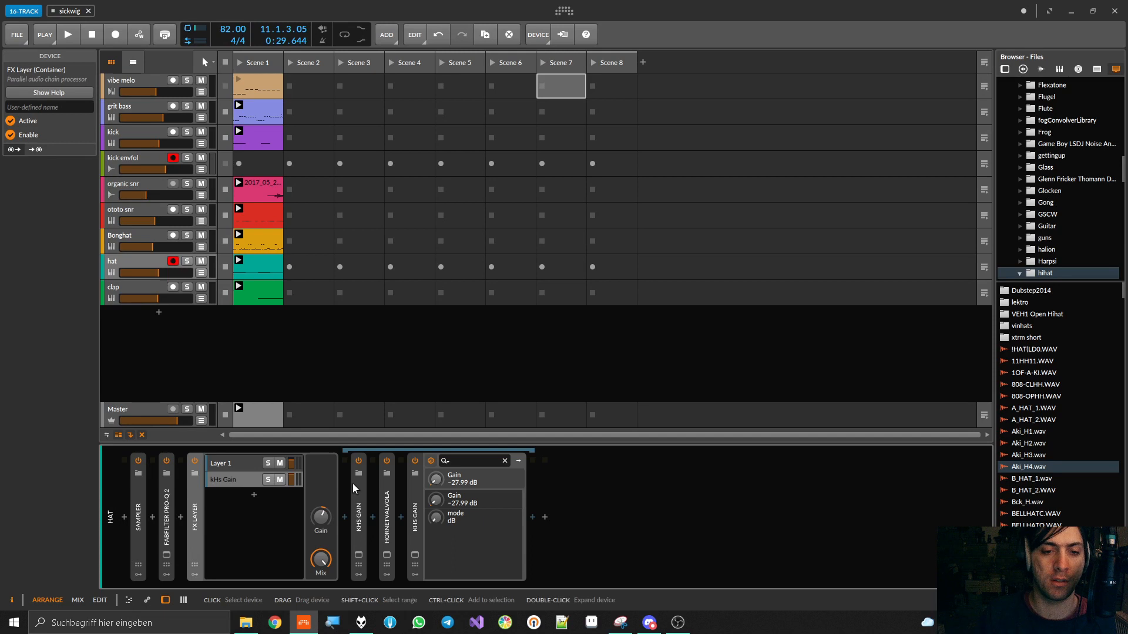
Inspect the HoRNetValvola window and the first kHs Gain in the hat's FX Layer, moving the Valvola window clear of the device chain
left_click(387, 555)
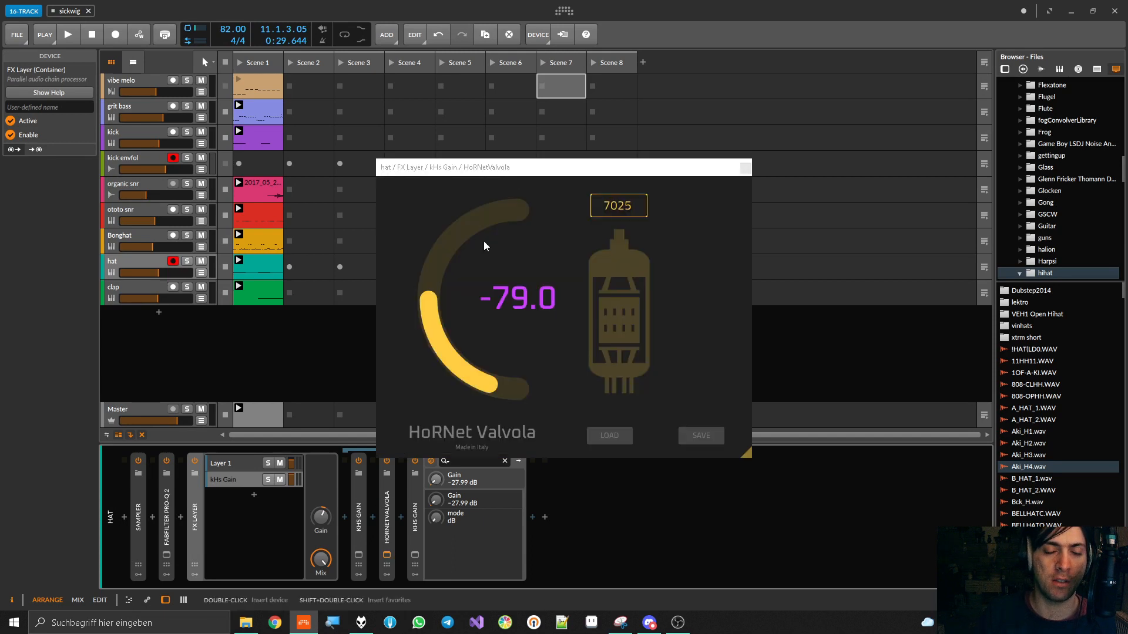
left_click_drag(528, 167, 699, 208)
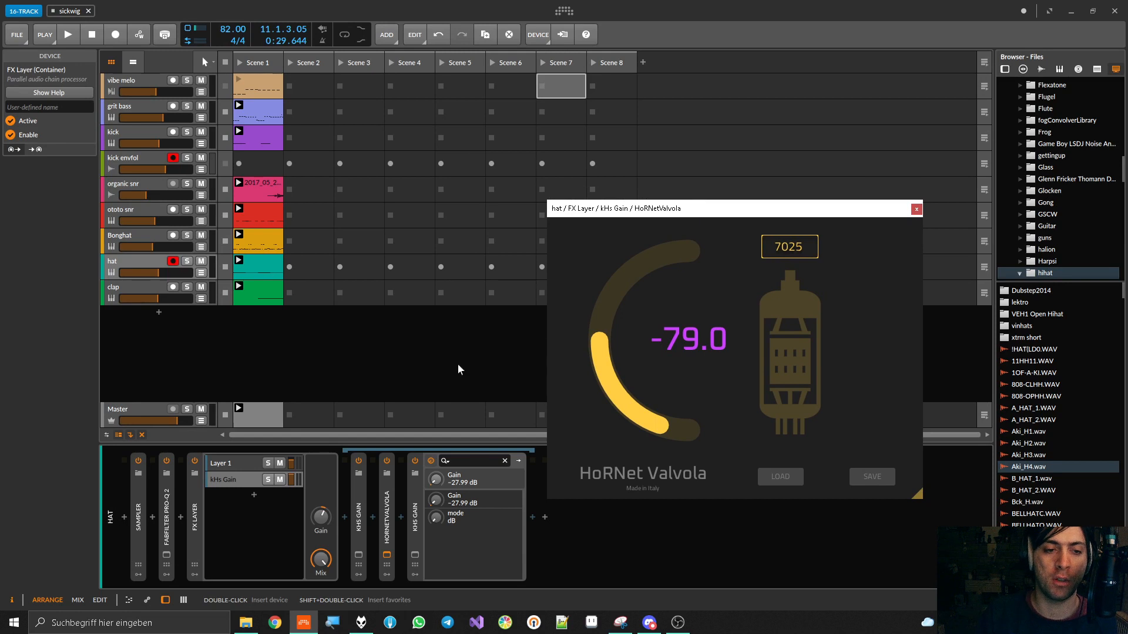
double_click(194, 515)
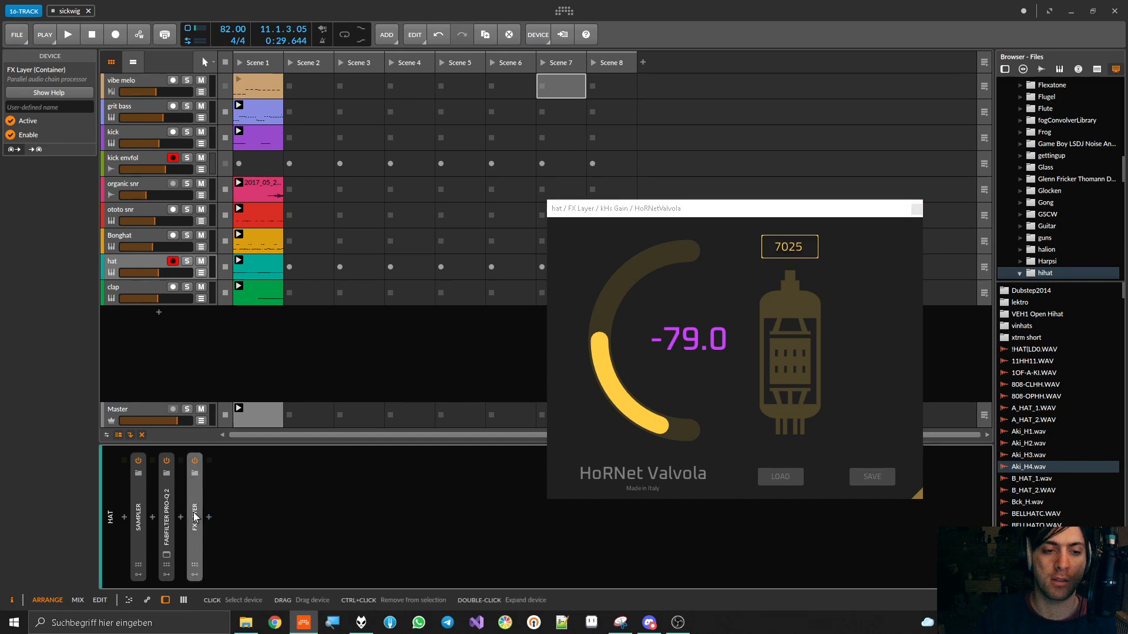
double_click(195, 517)
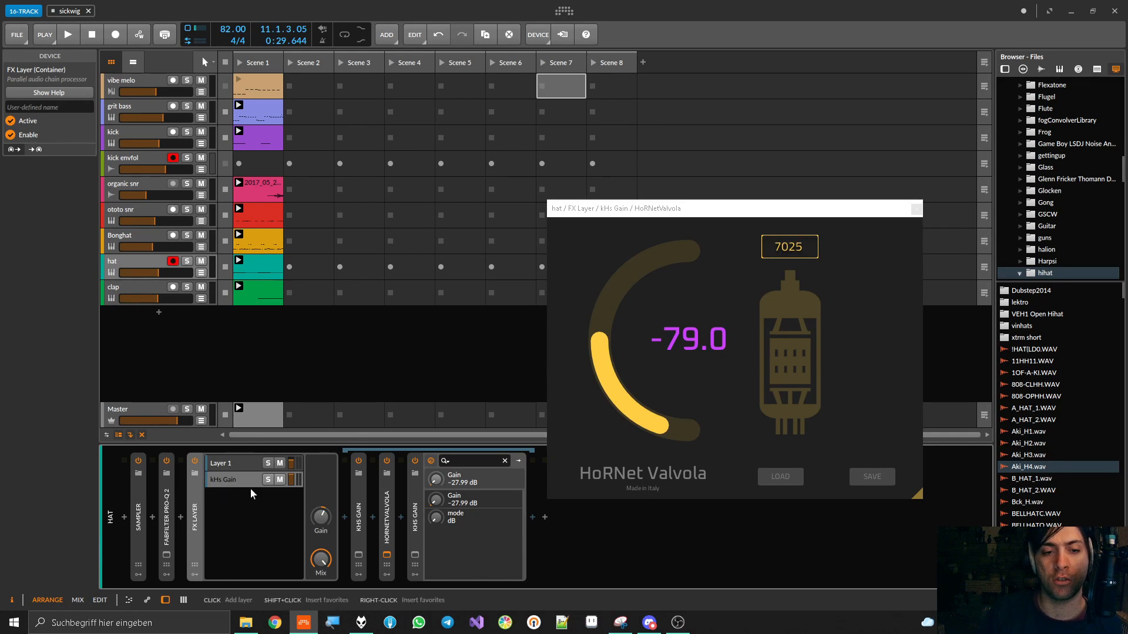
left_click(359, 514)
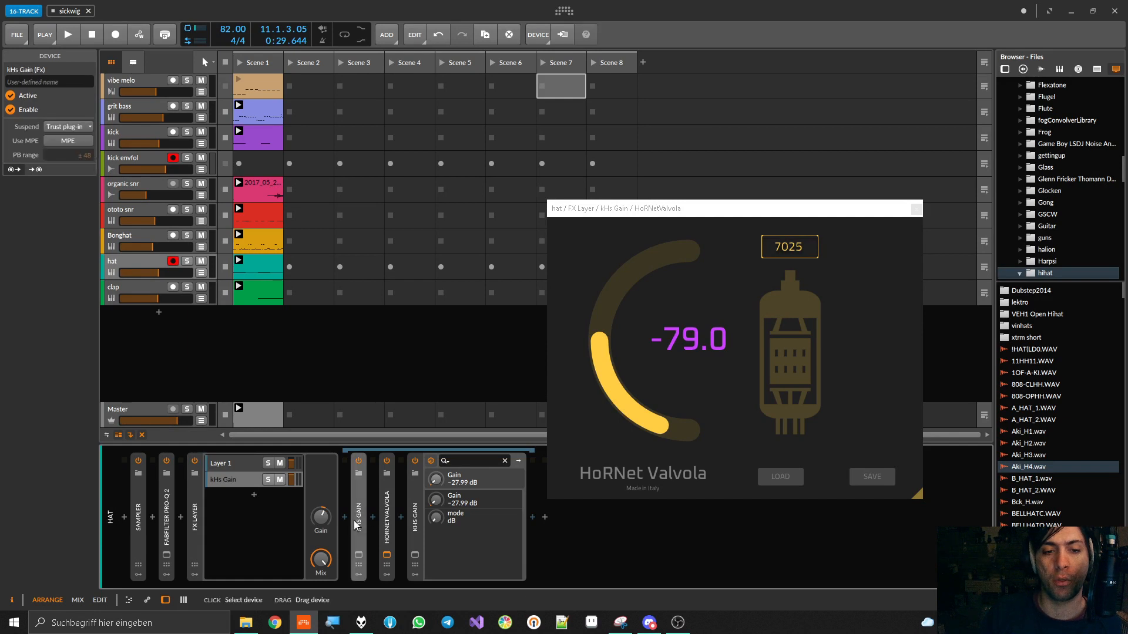
left_click(359, 555)
left_click(359, 556)
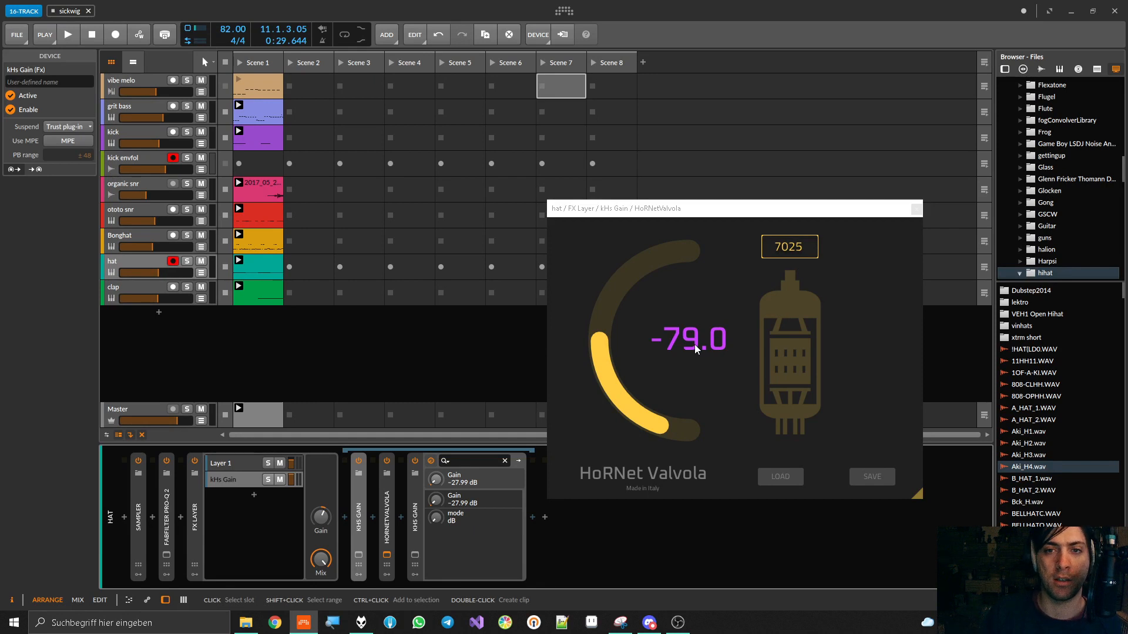
Collapse the hat's FX Layer and close the HoRNetValvola window
left_click(719, 215)
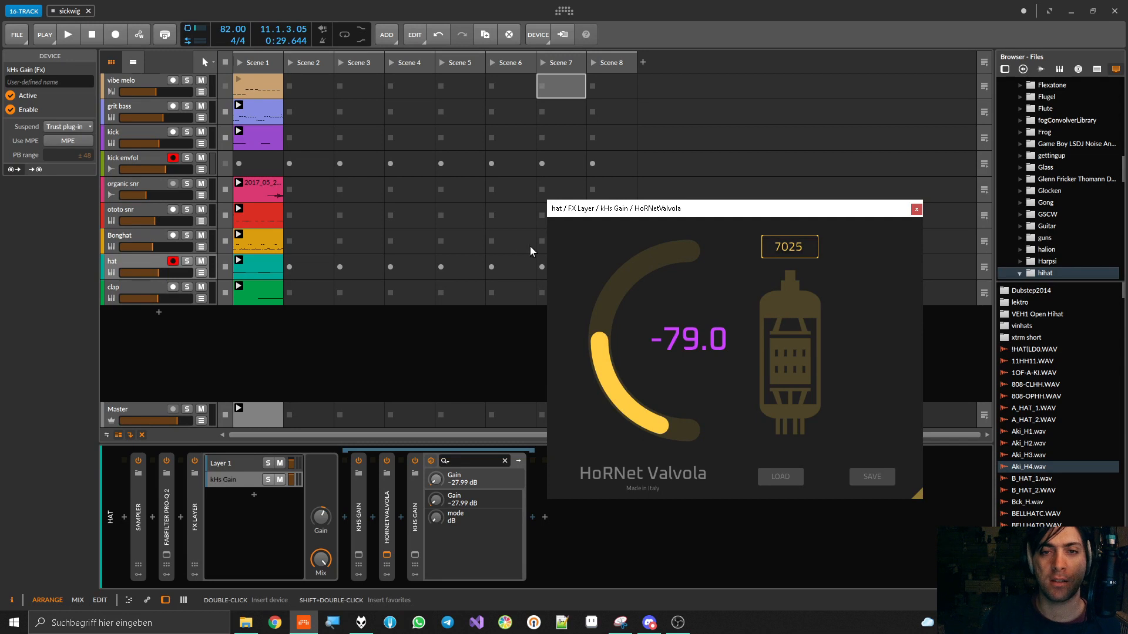
double_click(195, 506)
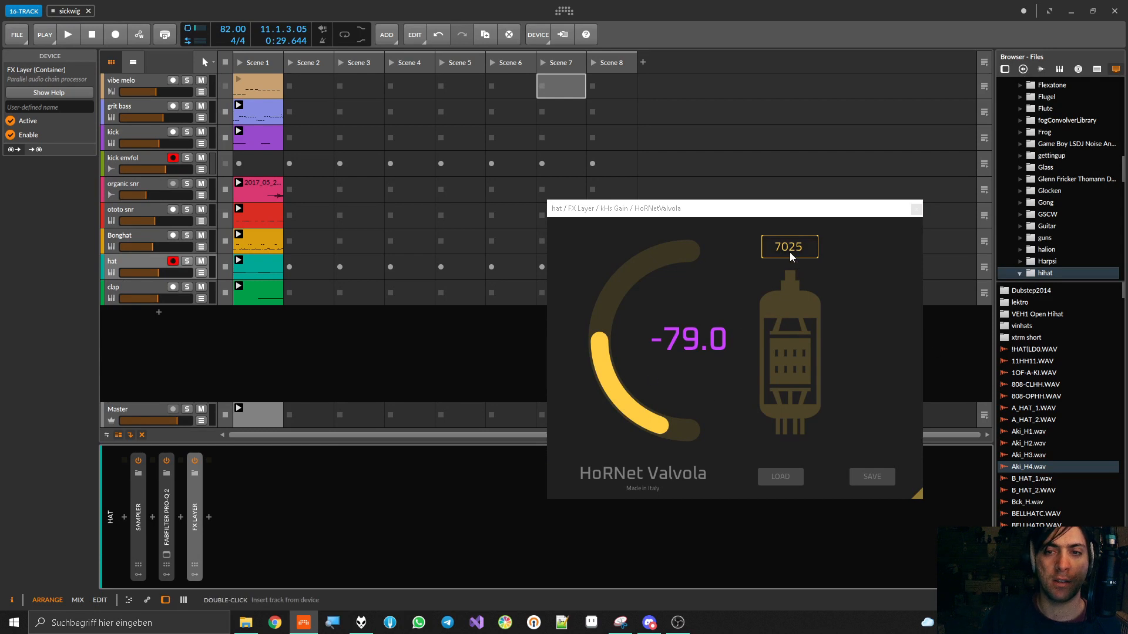
left_click(917, 209)
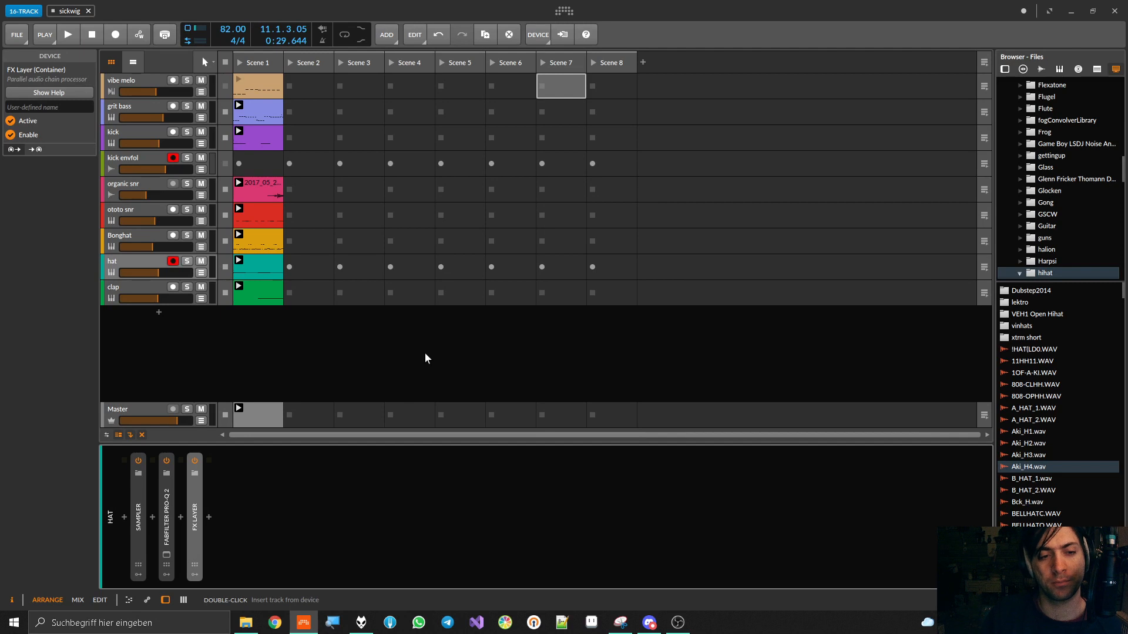